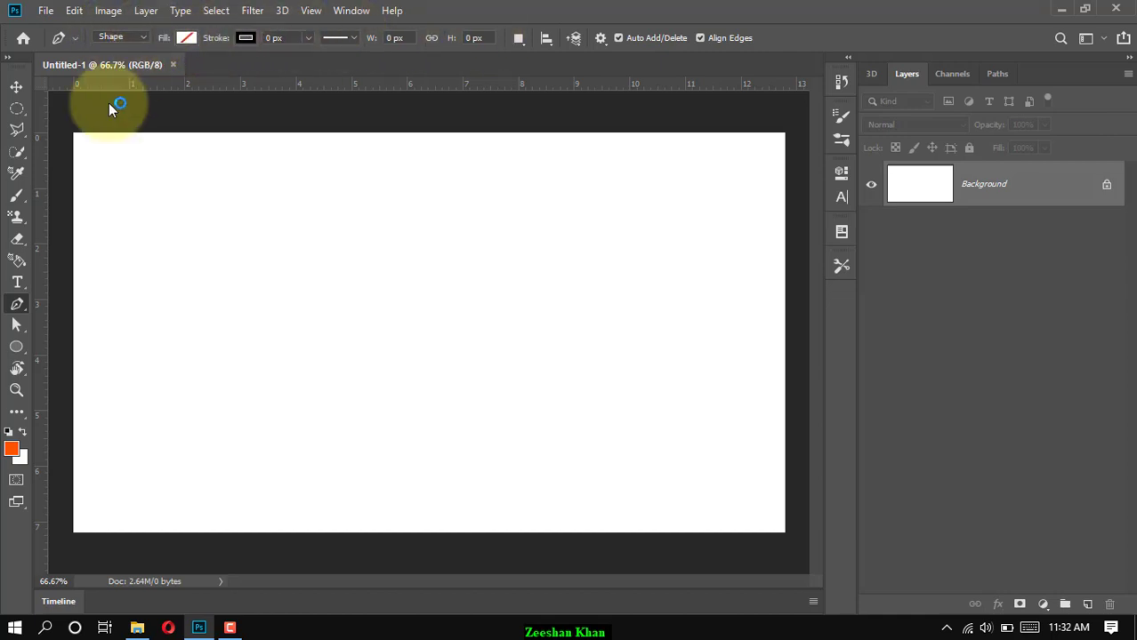
# With the Pen tool in Shape mode, draw a closed downward-pointing triangle about 417 px wide and 264 px high
pyautogui.click(24, 309)
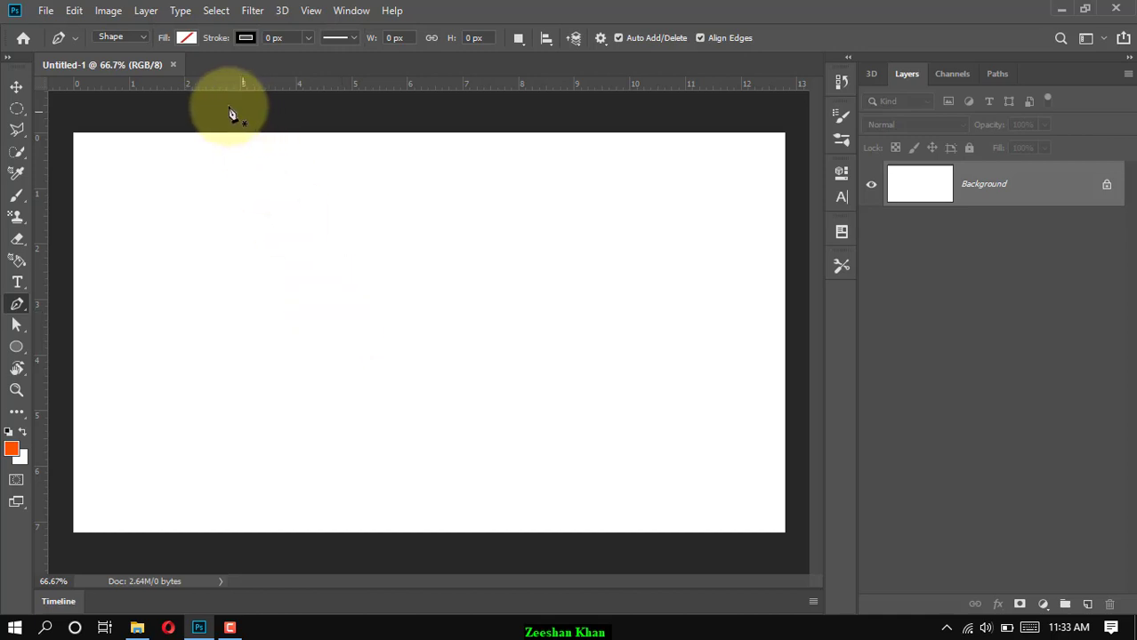
pyautogui.click(139, 37)
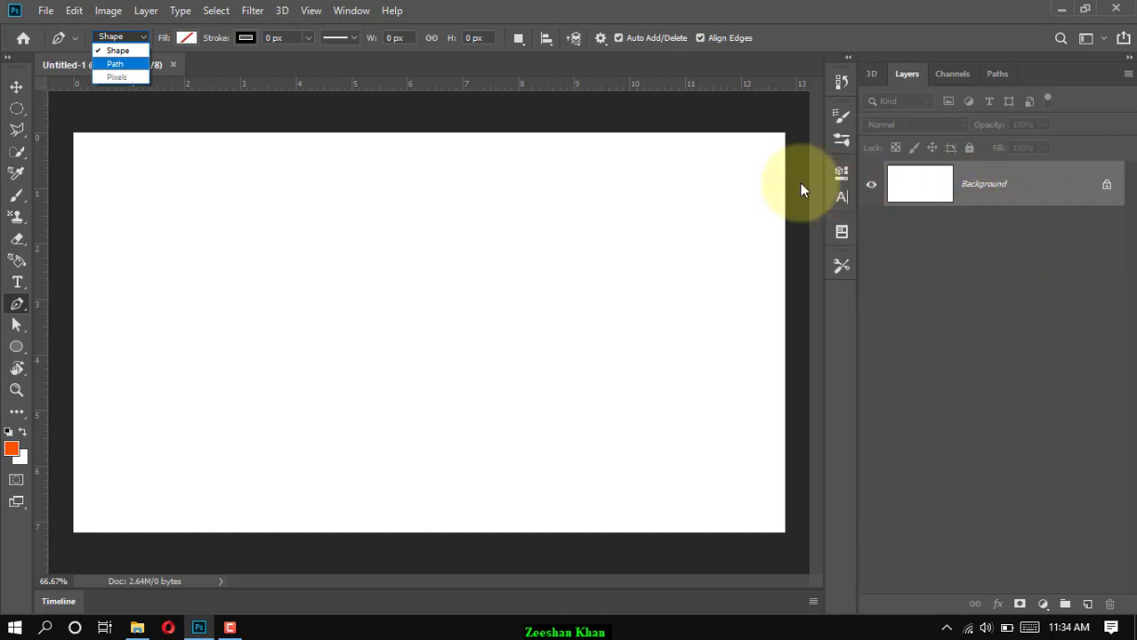
pyautogui.click(119, 48)
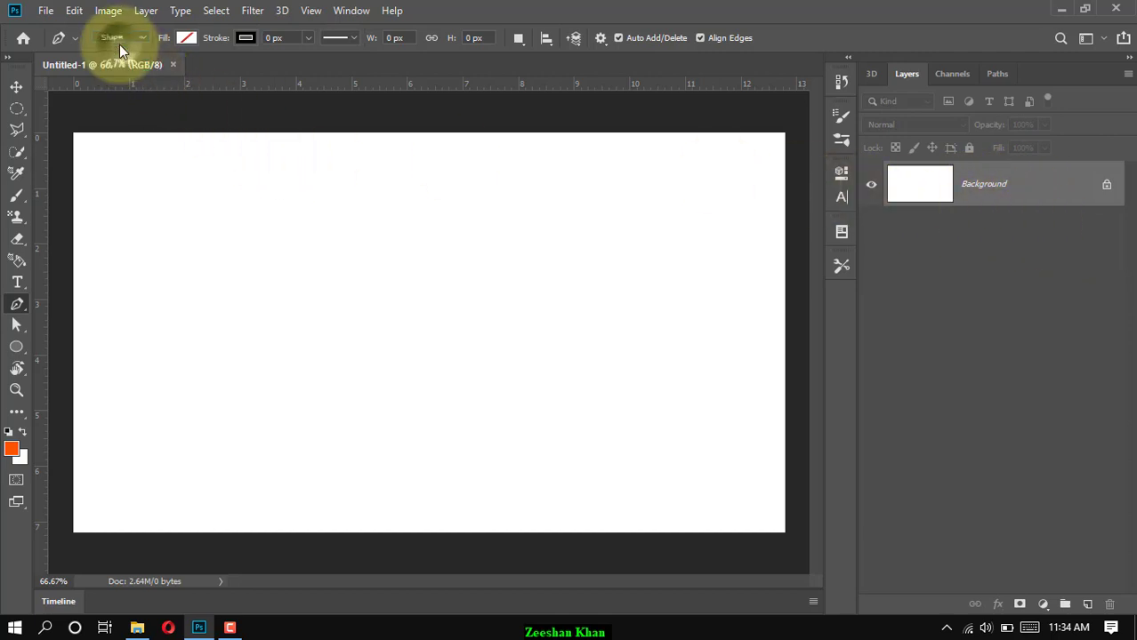
pyautogui.click(262, 260)
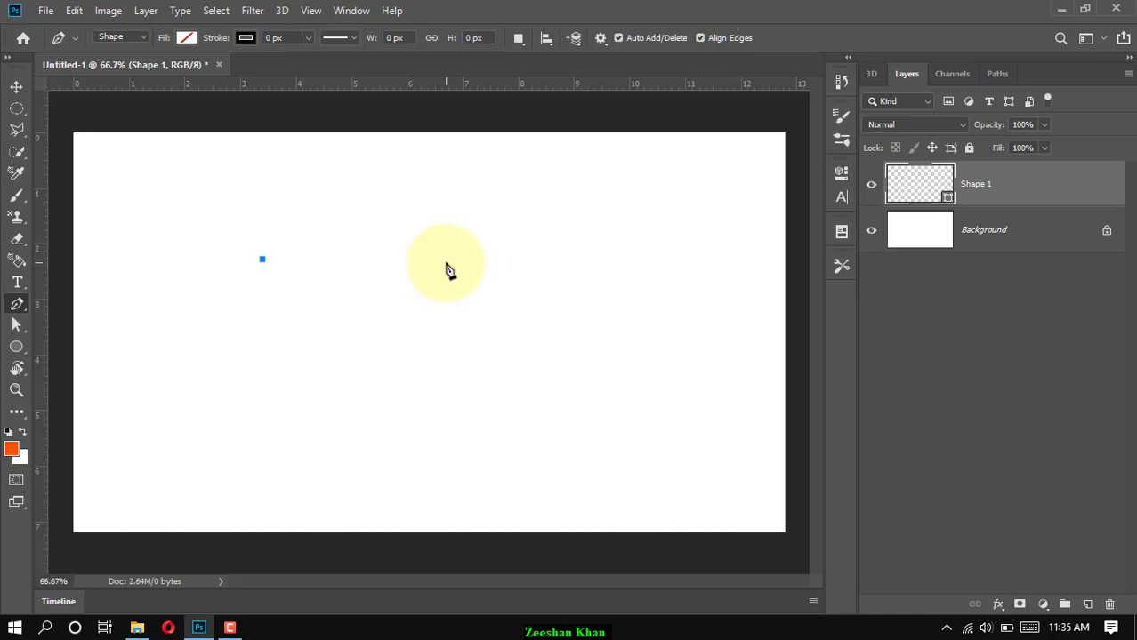
pyautogui.click(495, 257)
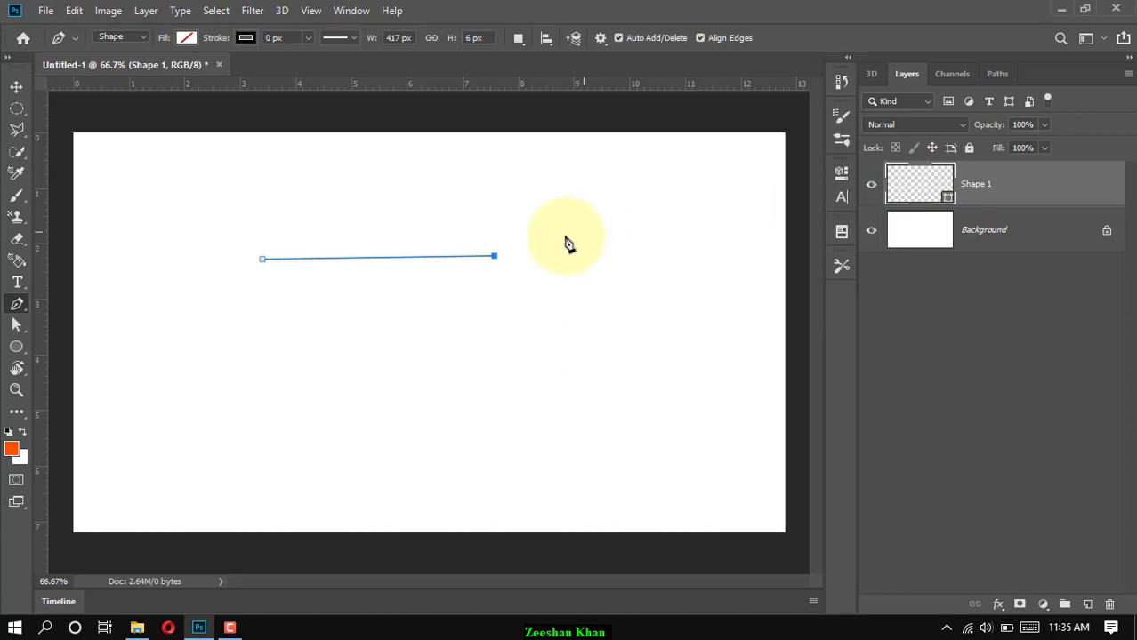
pyautogui.click(494, 257)
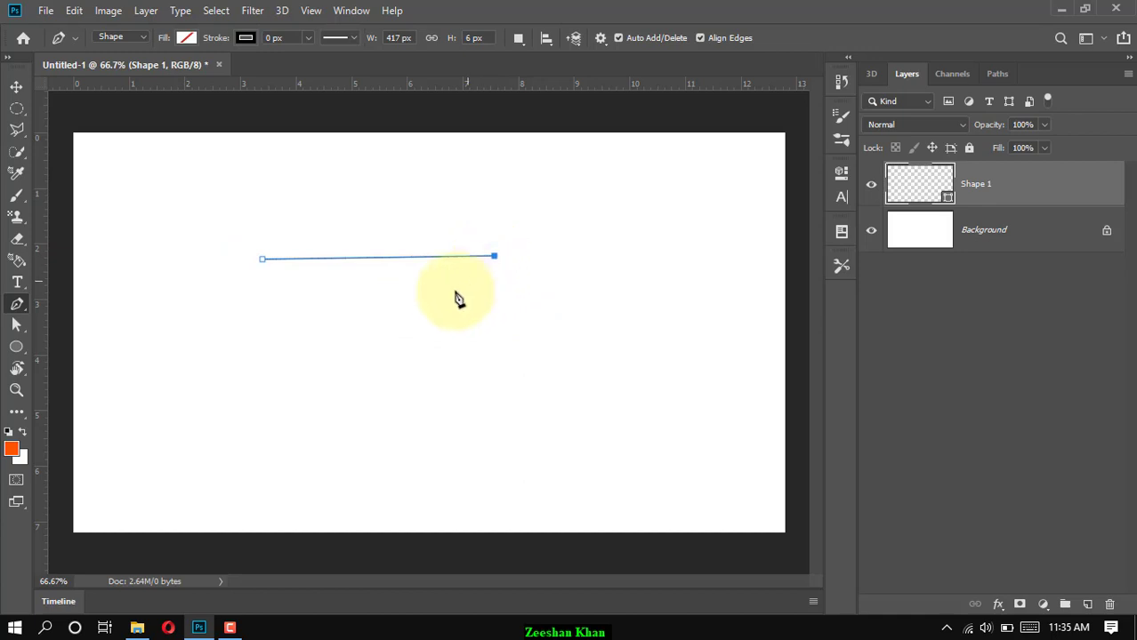
pyautogui.click(373, 403)
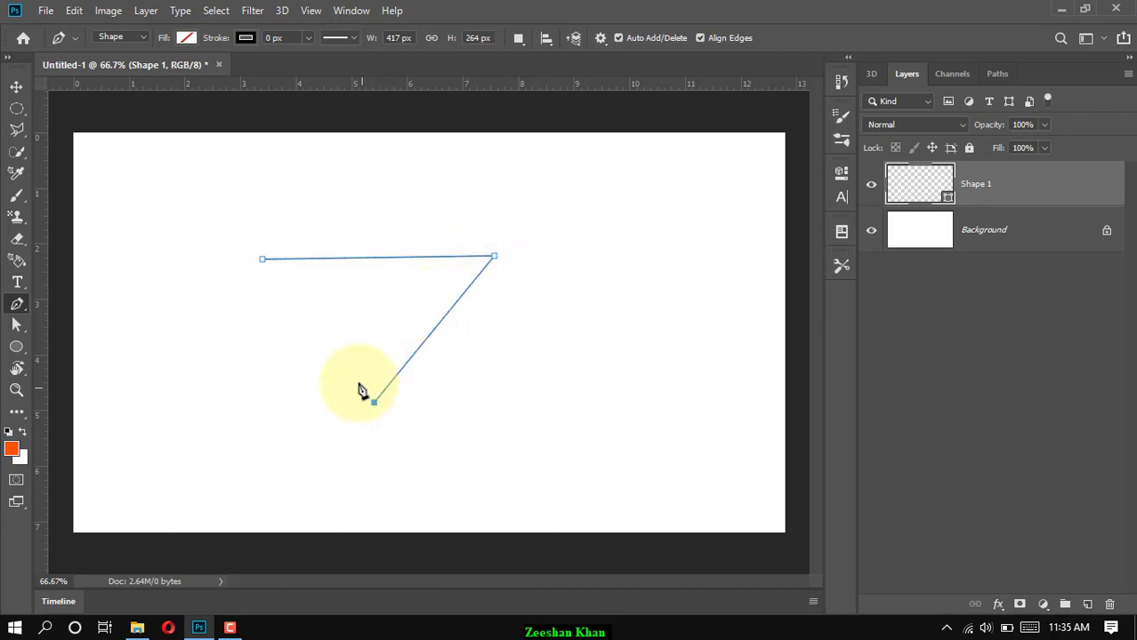
pyautogui.click(263, 260)
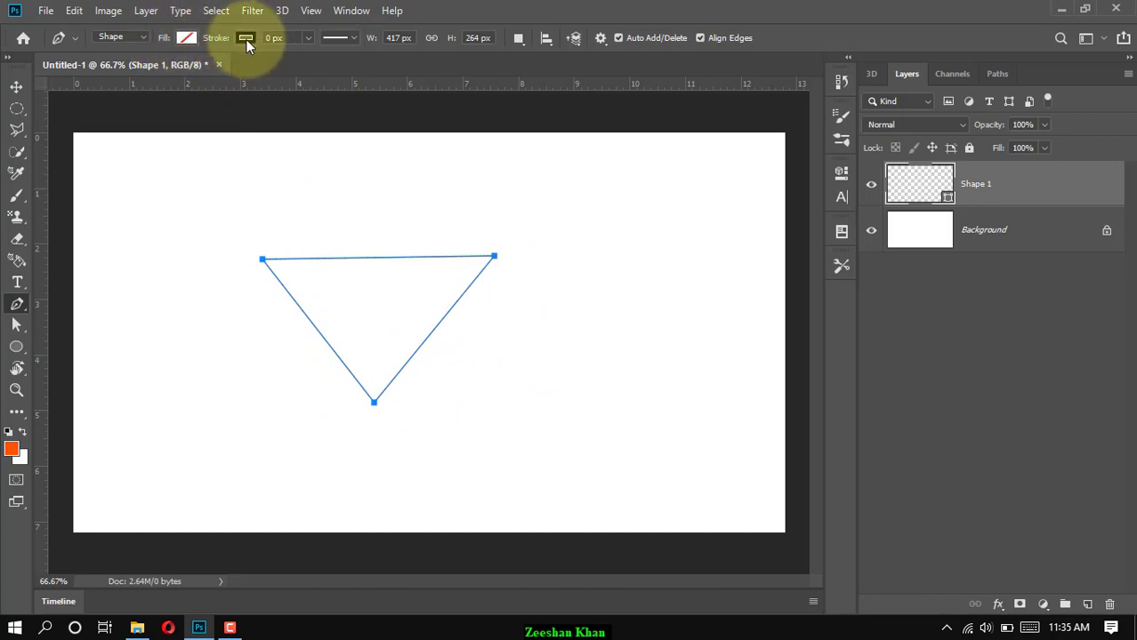
# Fill the triangle with RGB Blue
pyautogui.click(185, 40)
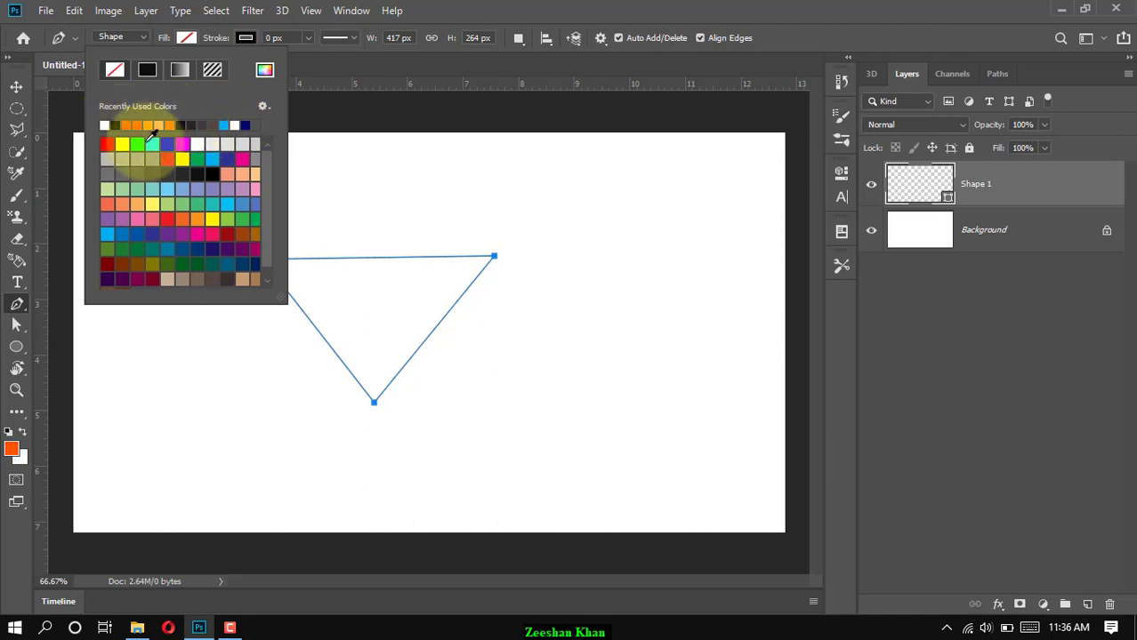
pyautogui.scroll(-1, 226, 233)
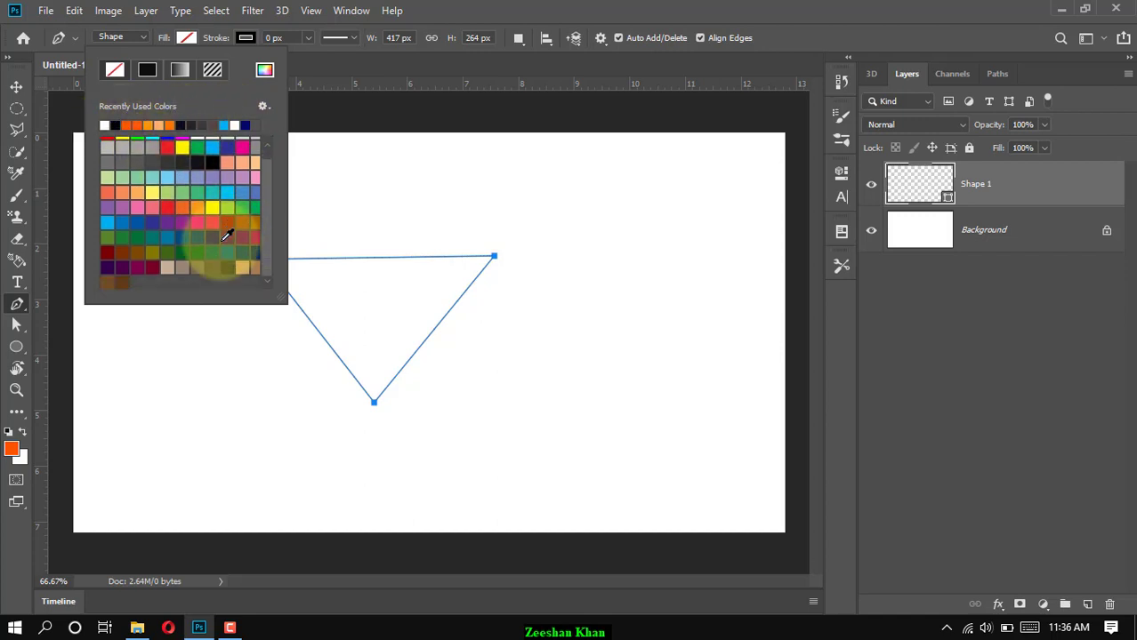
pyautogui.scroll(1, 196, 220)
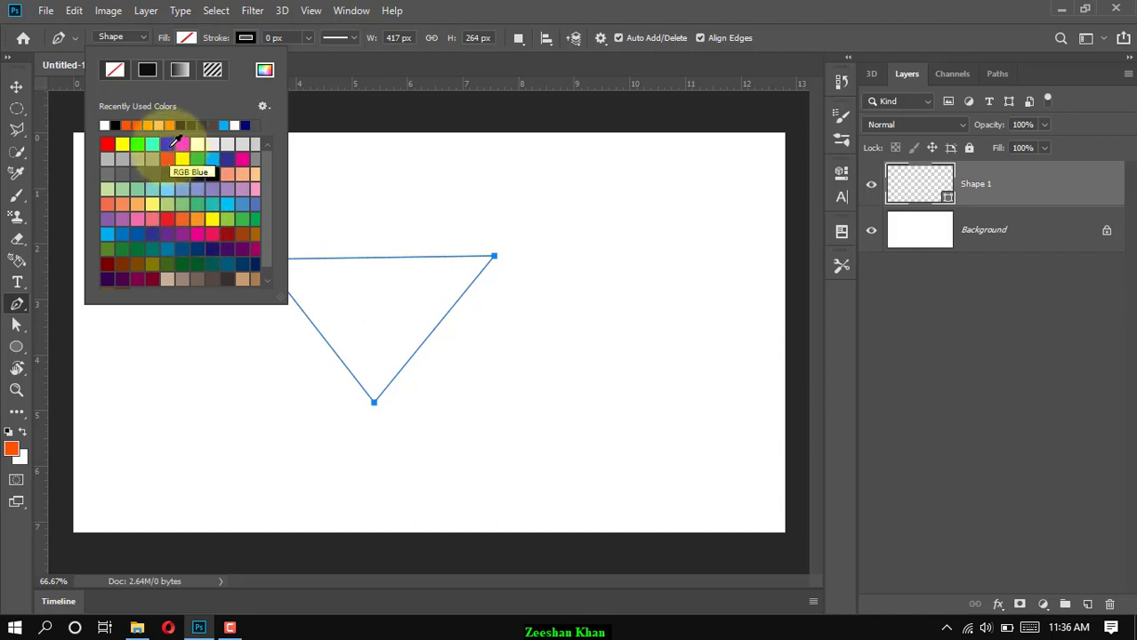
pyautogui.click(170, 145)
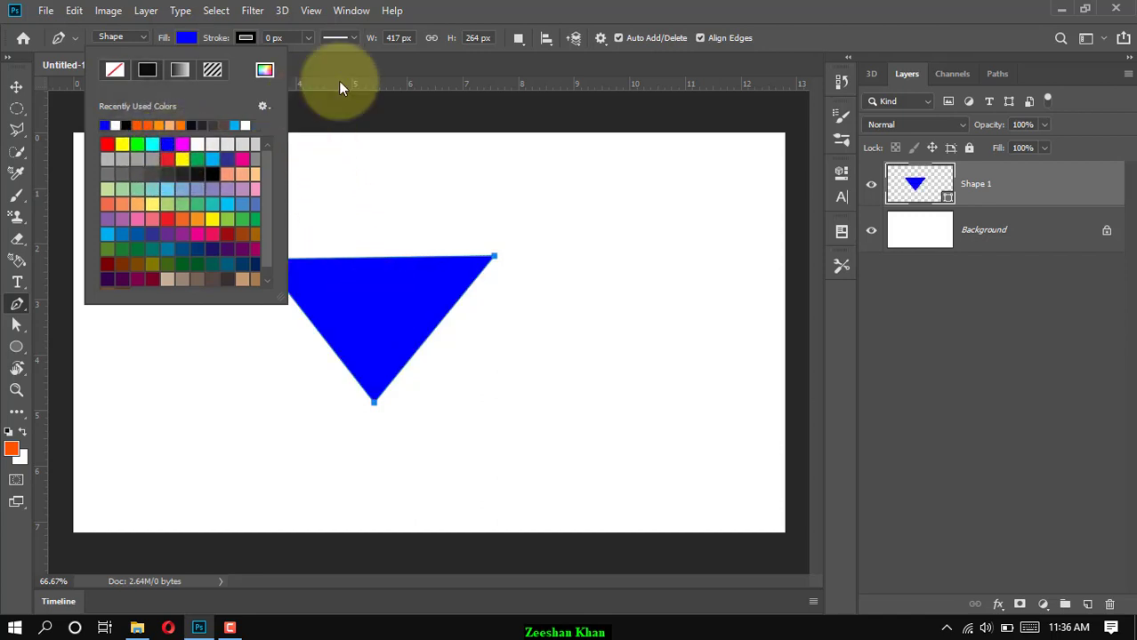
pyautogui.click(461, 6)
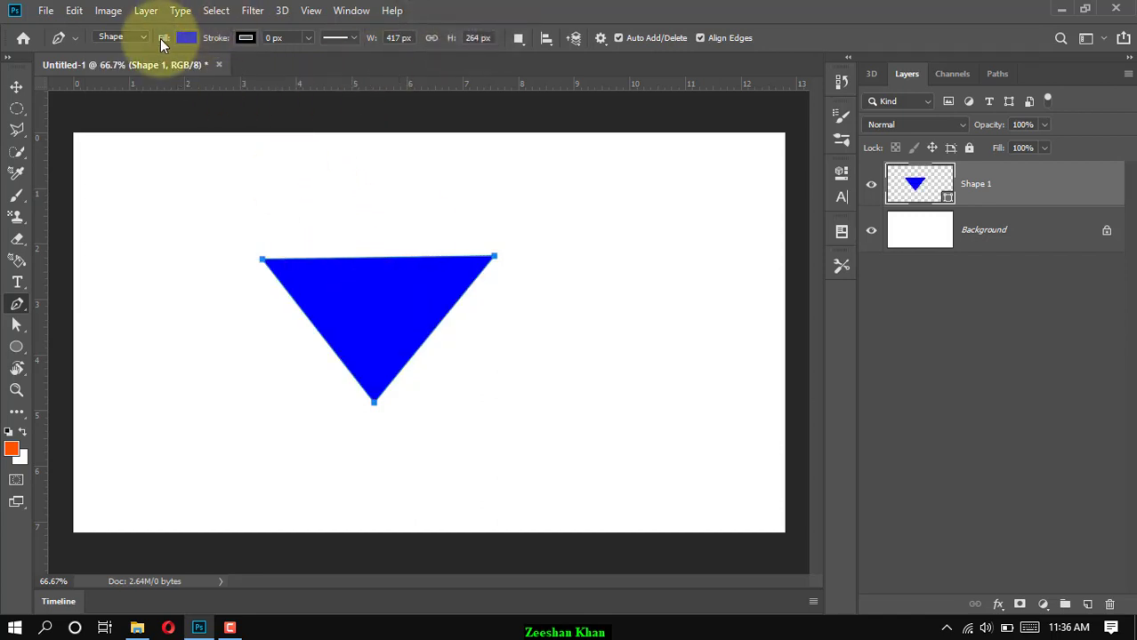
# Try yellow and black fills on the triangle, settle on yellow, and deselect its path
pyautogui.click(183, 39)
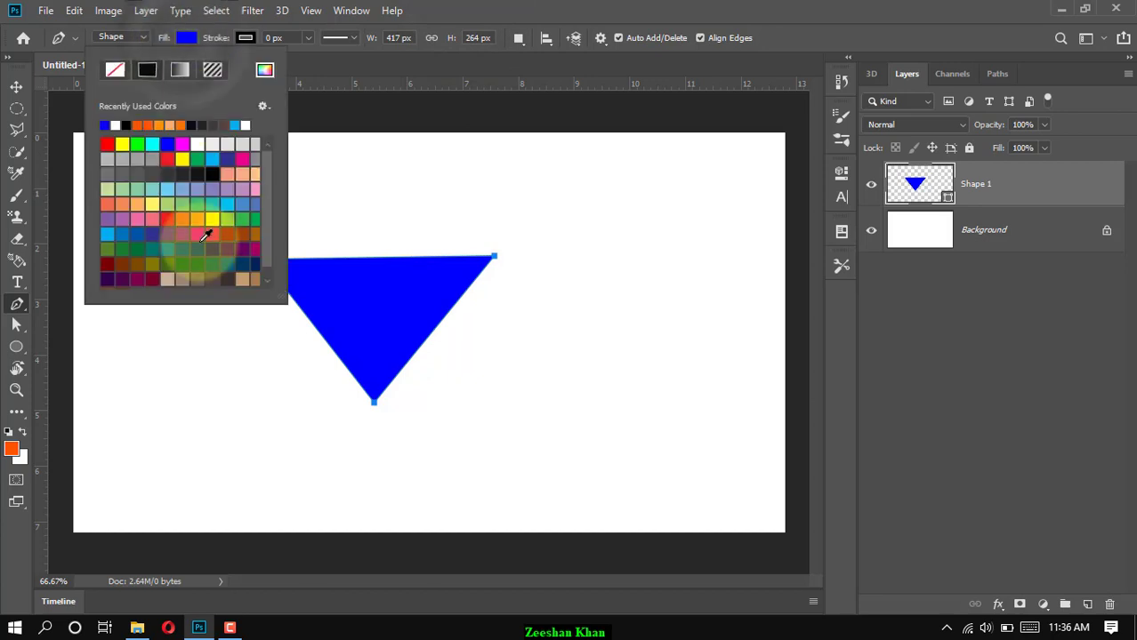
pyautogui.click(215, 218)
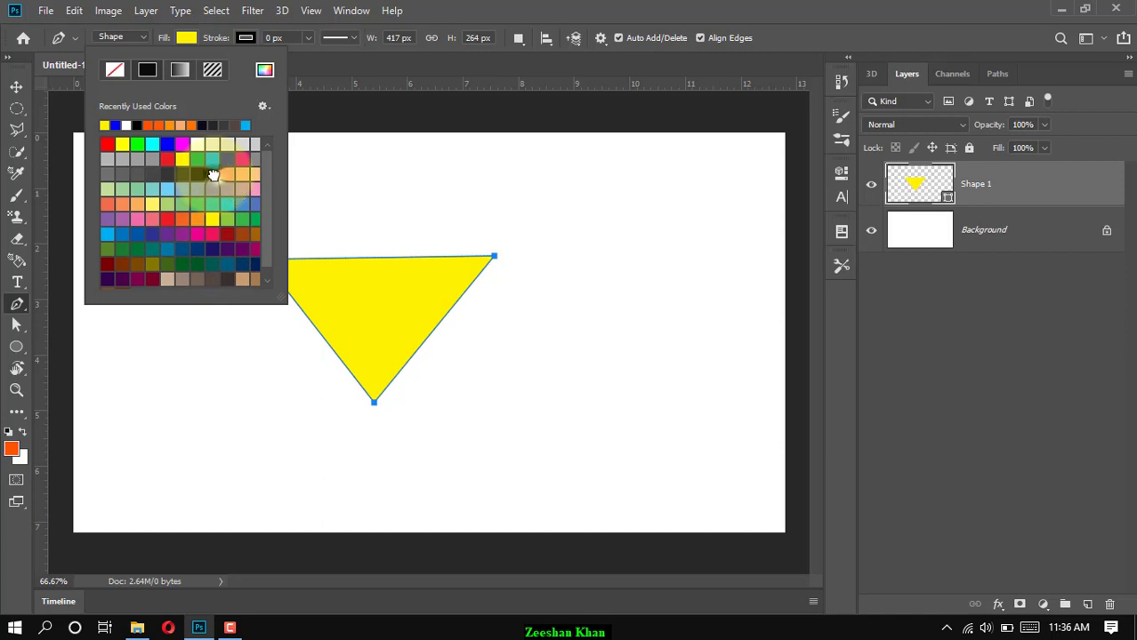
pyautogui.click(211, 173)
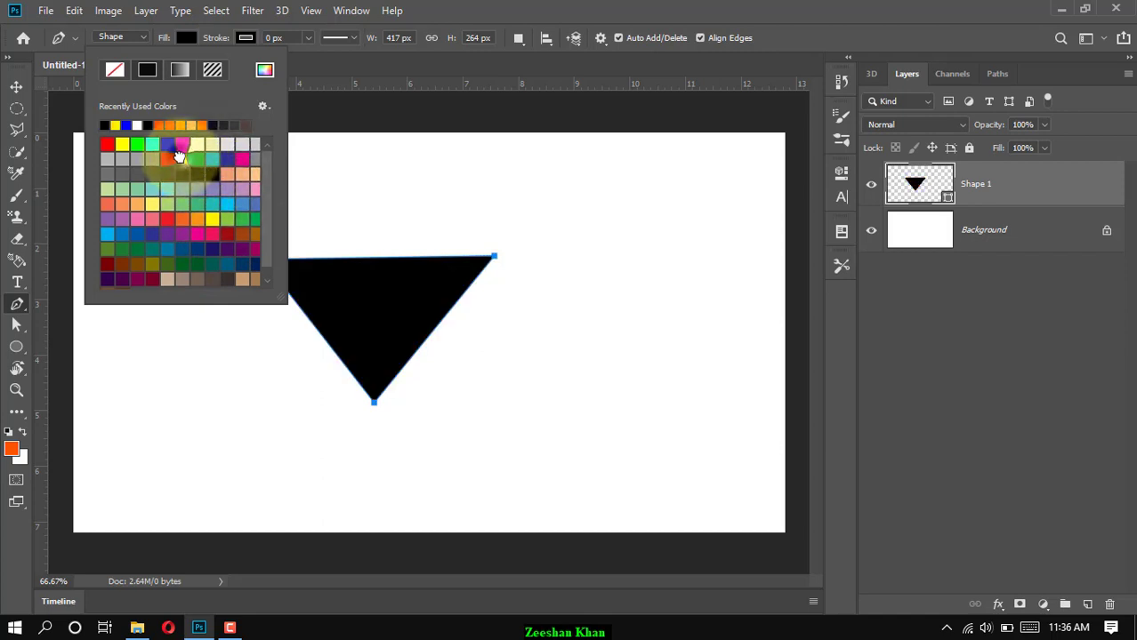
pyautogui.click(182, 159)
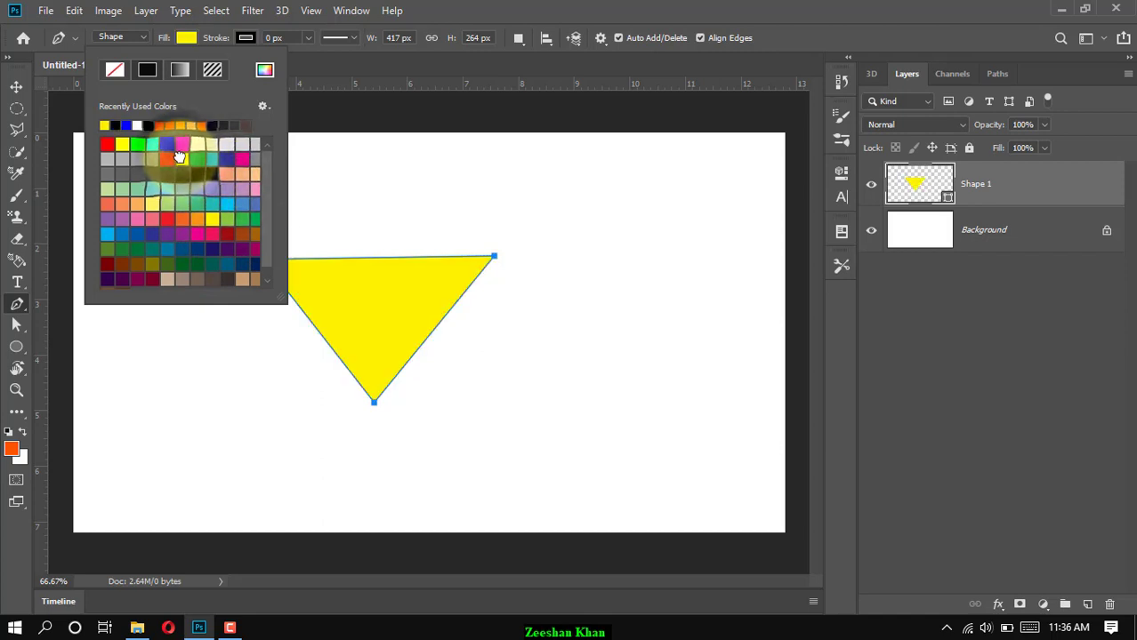
pyautogui.click(456, 15)
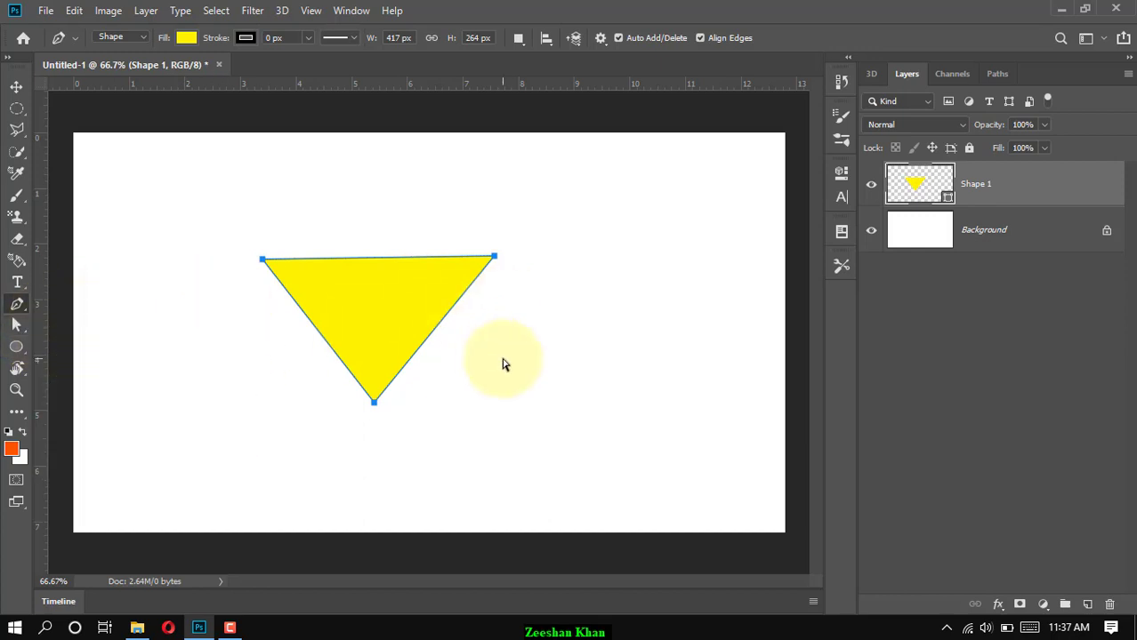
pyautogui.click(594, 337)
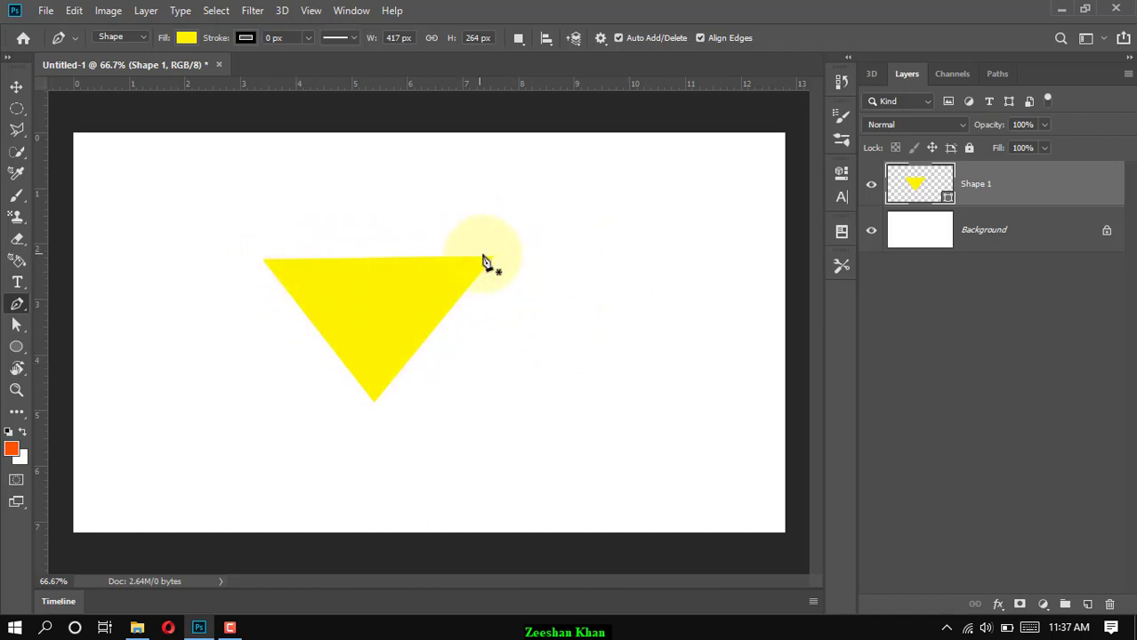
# Give the triangle on the Shape 1 layer a red stroke 2.21 px wide
pyautogui.click(1001, 193)
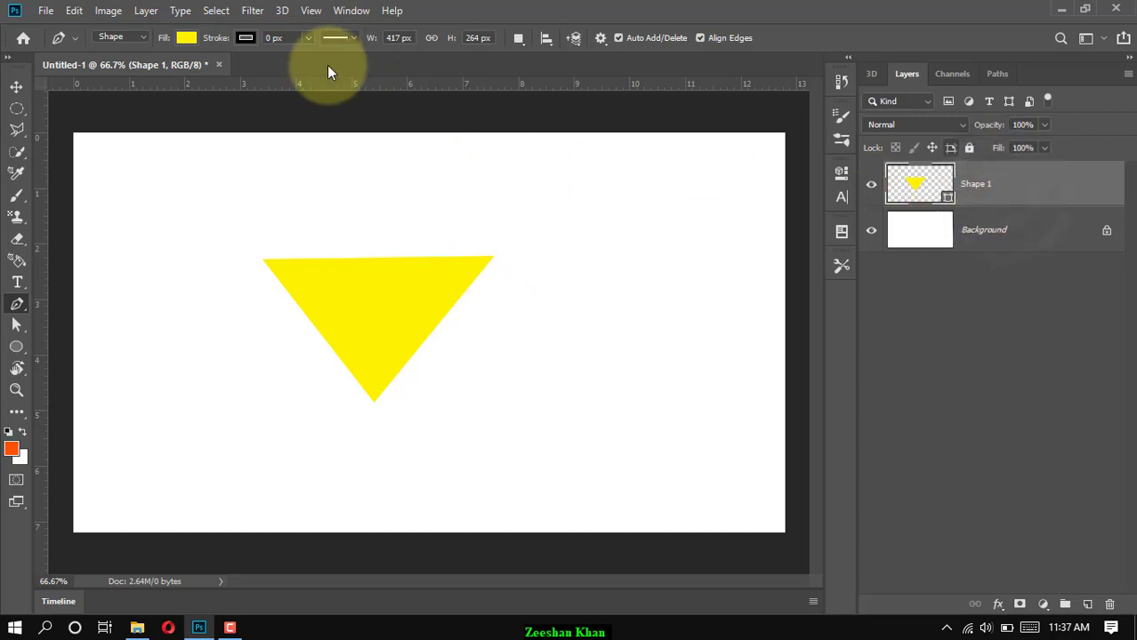
pyautogui.click(246, 38)
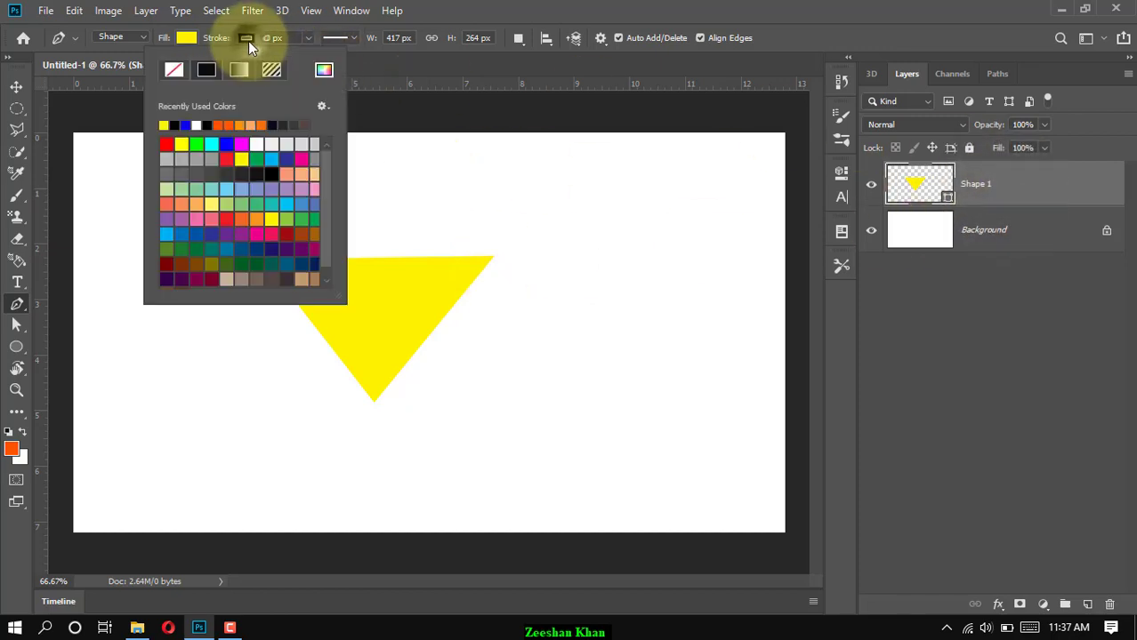
pyautogui.click(176, 71)
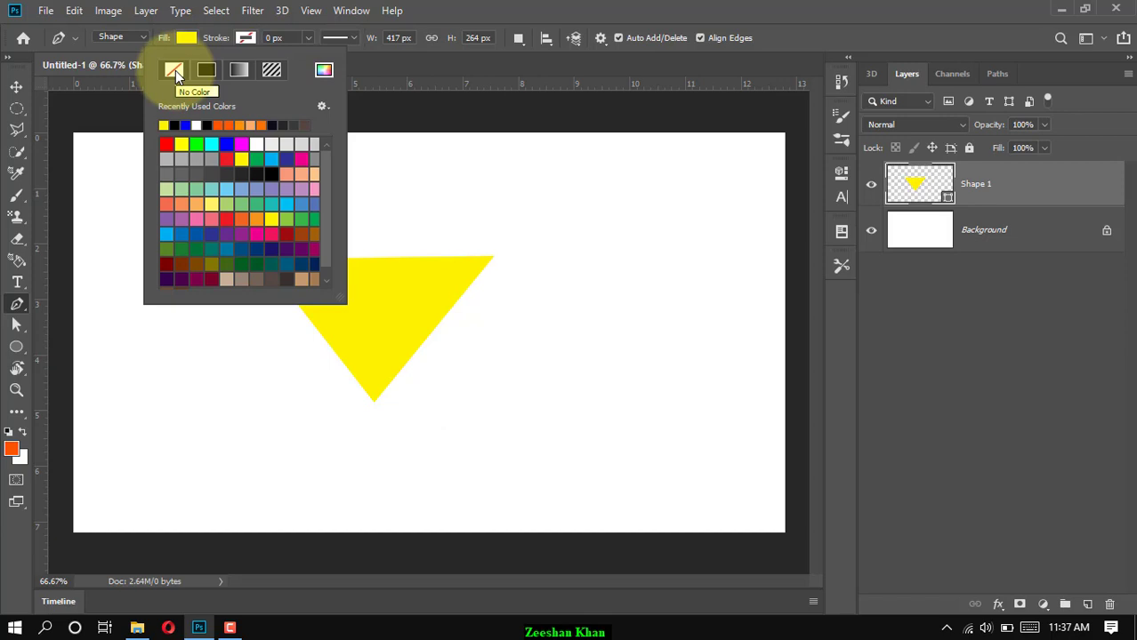
pyautogui.click(168, 145)
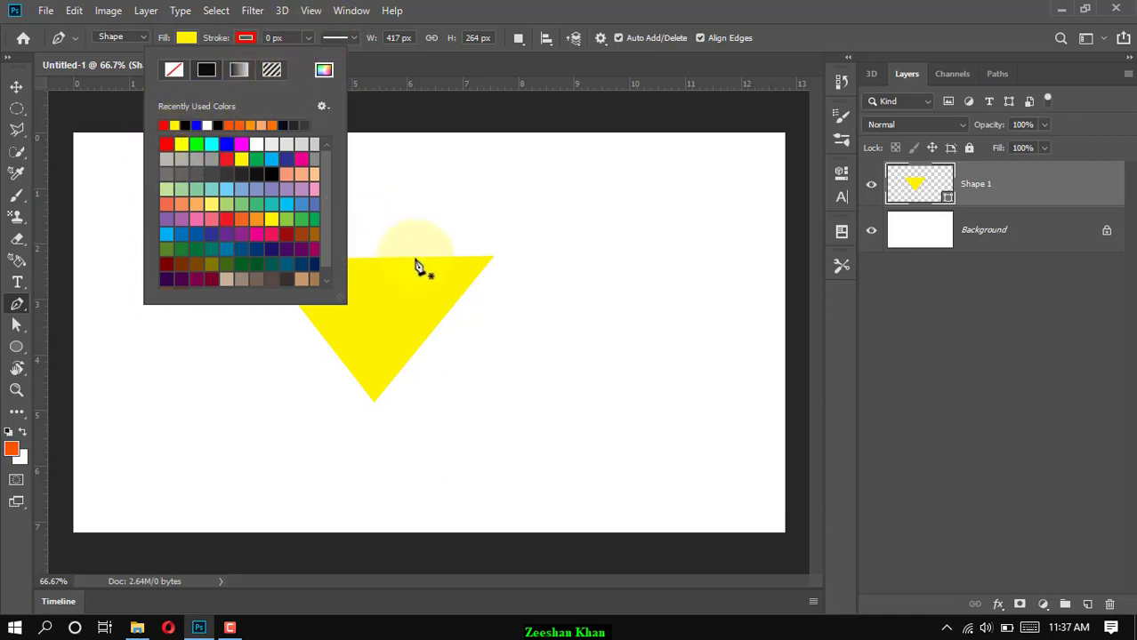
pyautogui.click(309, 37)
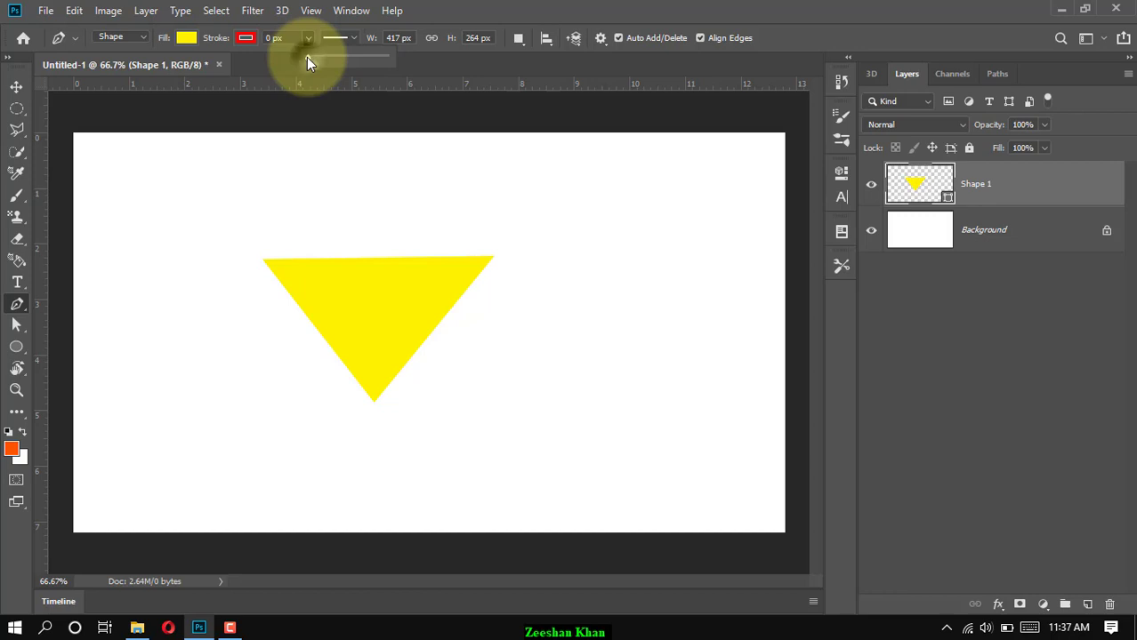
pyautogui.moveTo(306, 57); pyautogui.dragTo(321, 57)
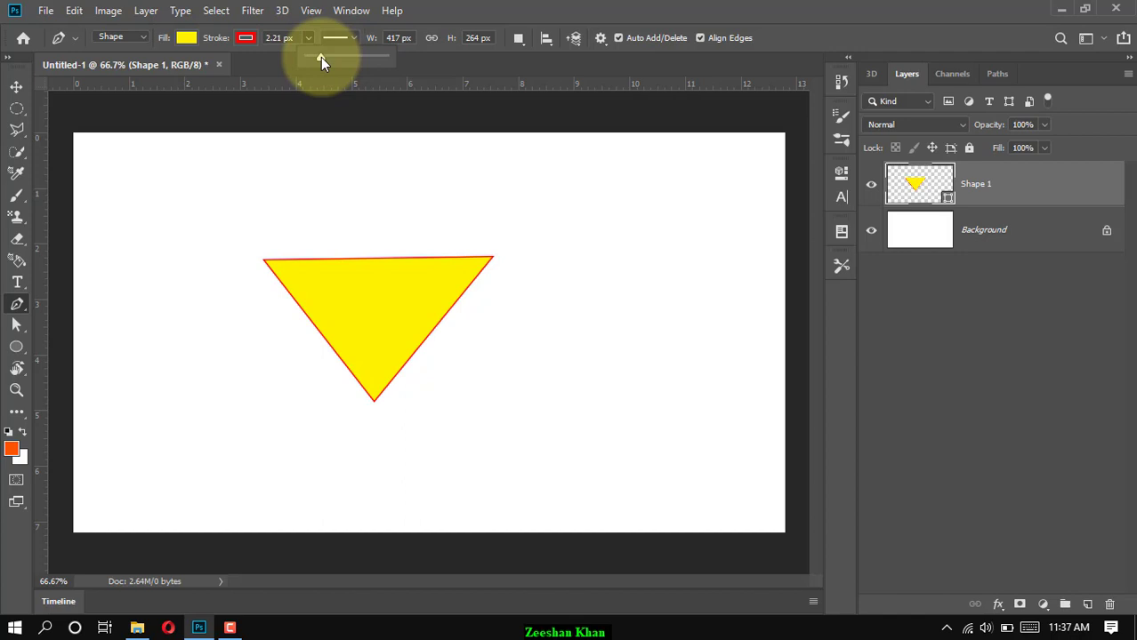
pyautogui.moveTo(321, 57)
pyautogui.mouseDown()
pyautogui.moveTo(400, 54)
pyautogui.moveTo(320, 59)
pyautogui.mouseUp()
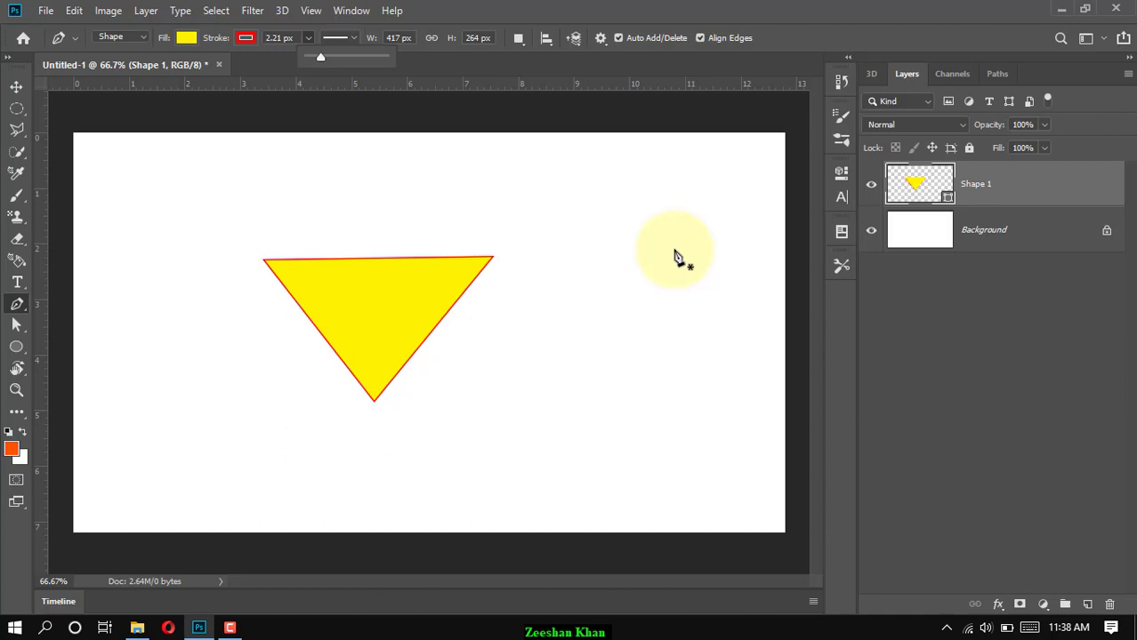
pyautogui.click(136, 37)
pyautogui.click(136, 36)
pyautogui.click(137, 36)
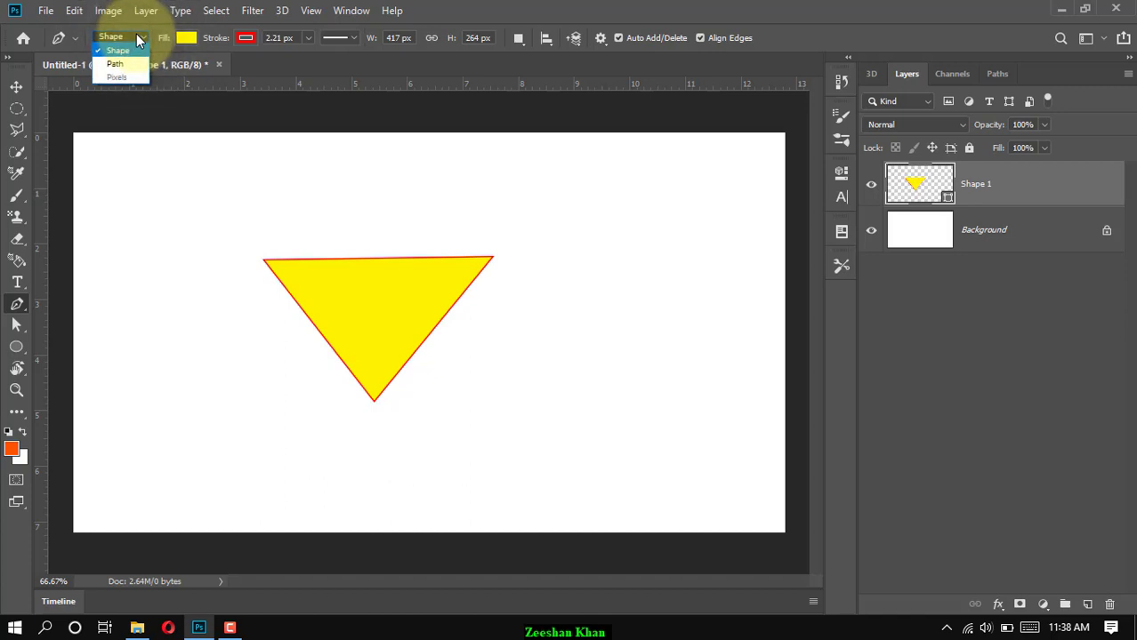
pyautogui.click(136, 36)
pyautogui.click(136, 37)
pyautogui.click(136, 36)
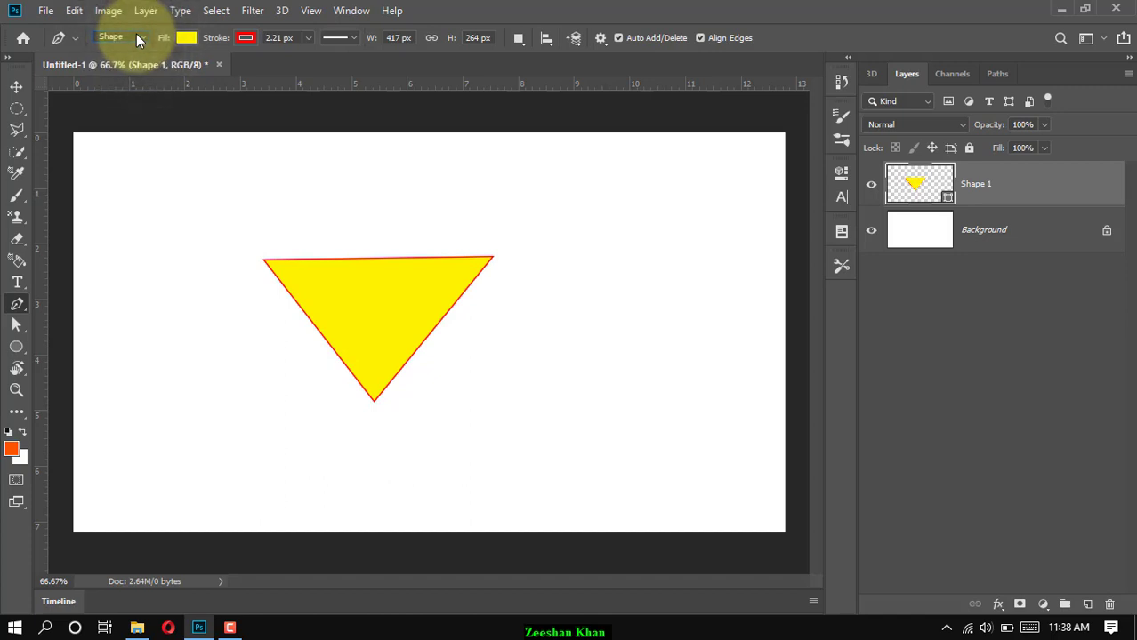
# Draw a closed three-point shape beside the triangle, about 333 px wide and 224 px high, with two curved sides and one straight side
pyautogui.click(715, 242)
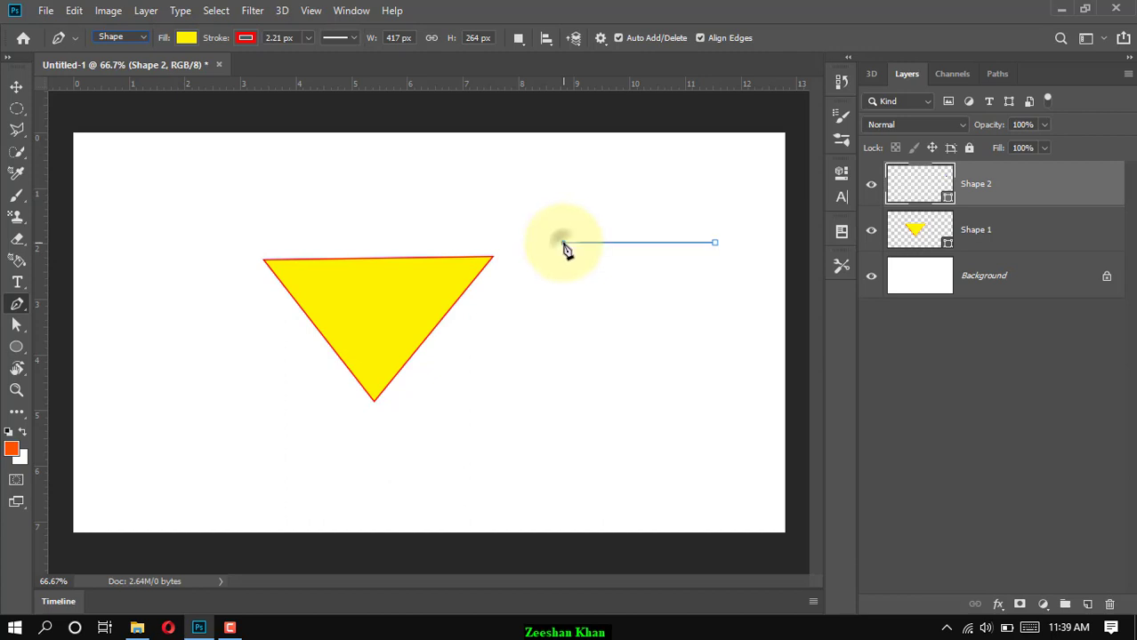
pyautogui.moveTo(563, 242); pyautogui.dragTo(452, 320)
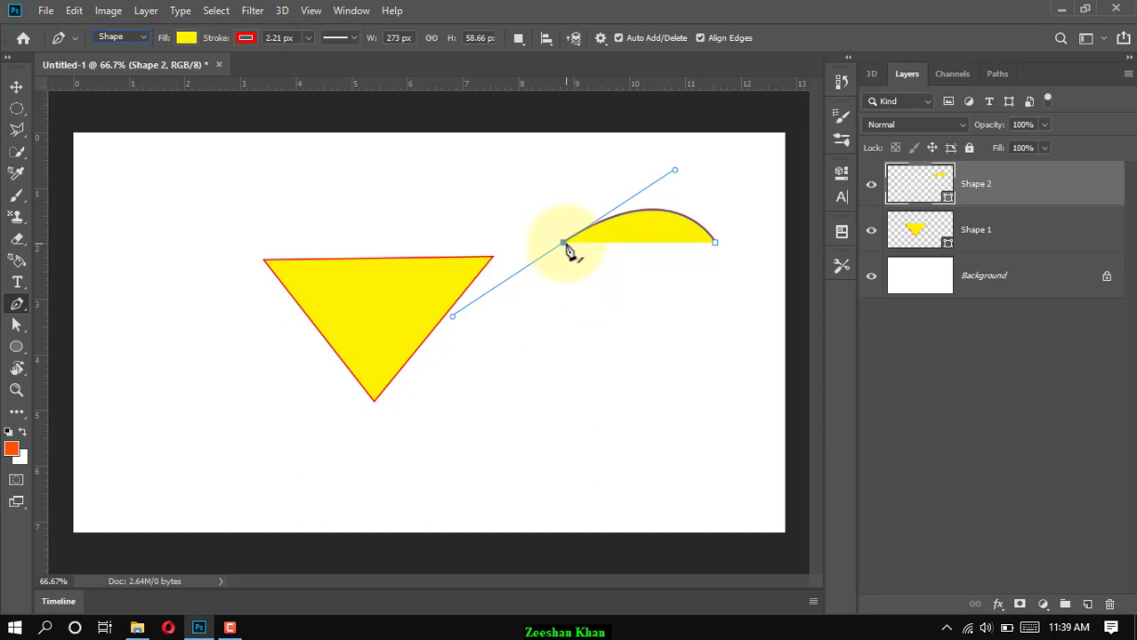
pyautogui.click(656, 336)
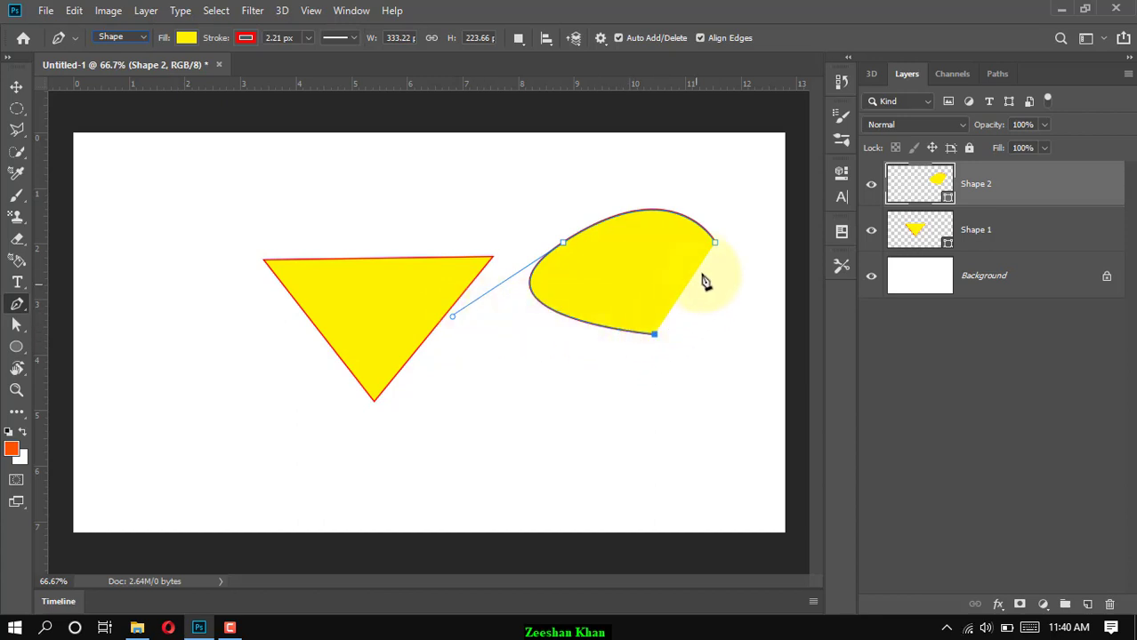
pyautogui.click(716, 246)
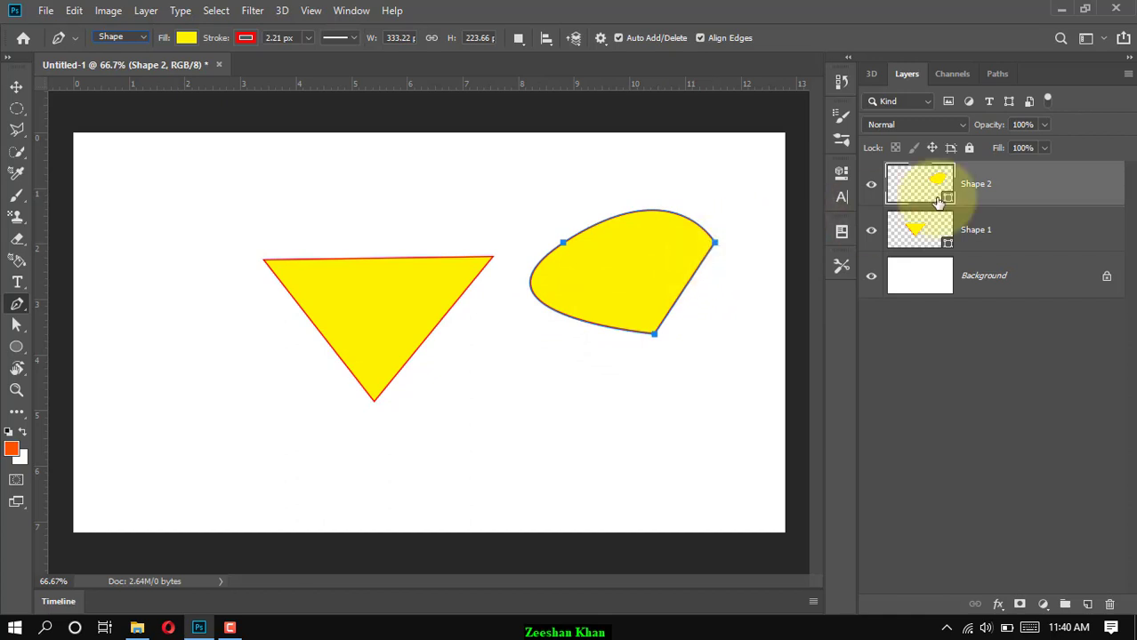
# Add an anchor point on the lower curved edge of the second shape with the Add Anchor Point tool
pyautogui.click(14, 308)
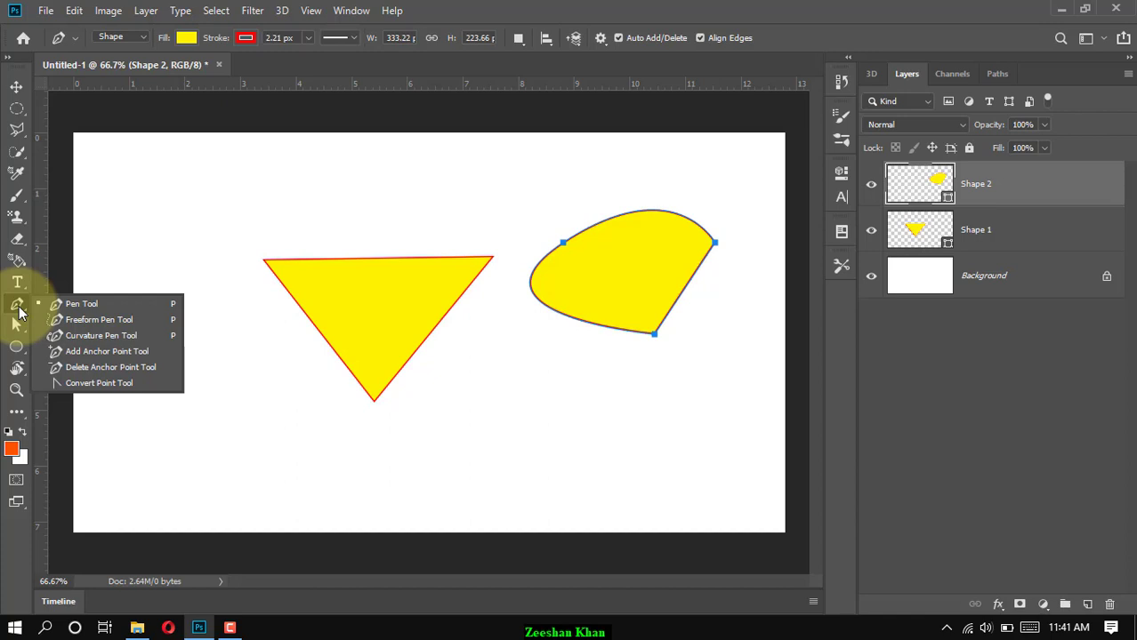
pyautogui.click(104, 351)
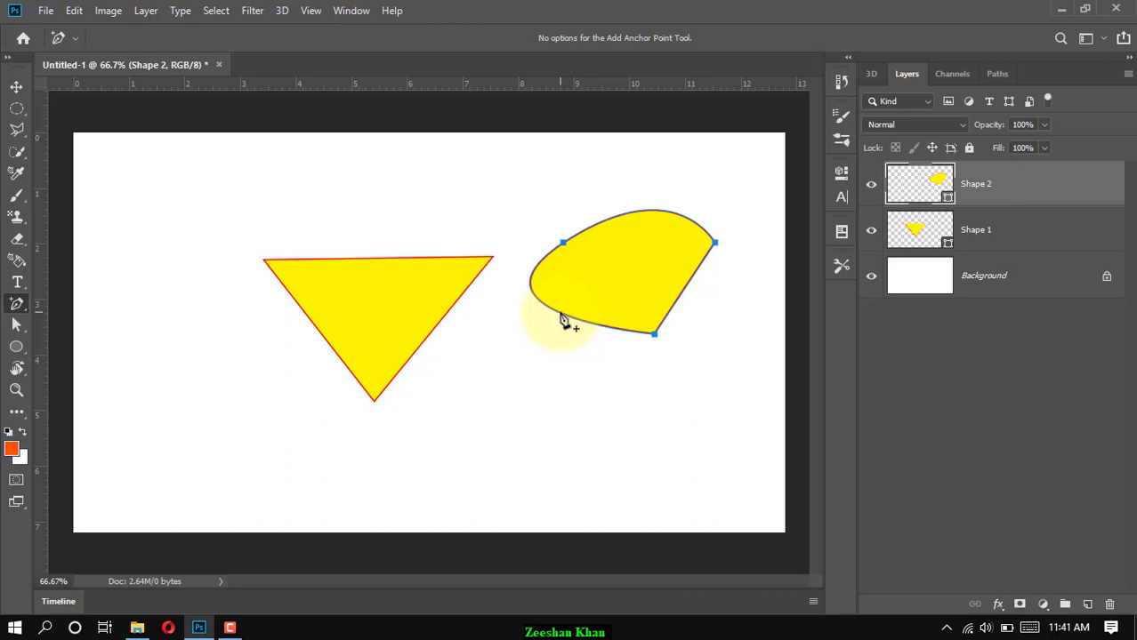
pyautogui.moveTo(560, 315); pyautogui.dragTo(595, 329)
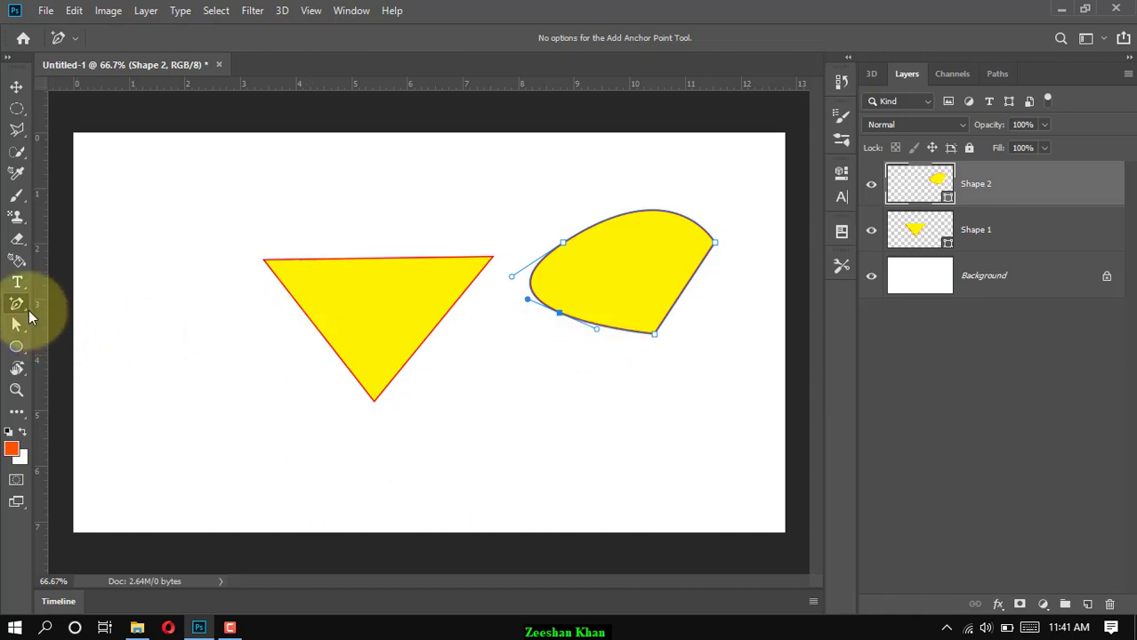
# Add one anchor point on the second shape's upper curved edge and another midway along its straight side
pyautogui.click(614, 220)
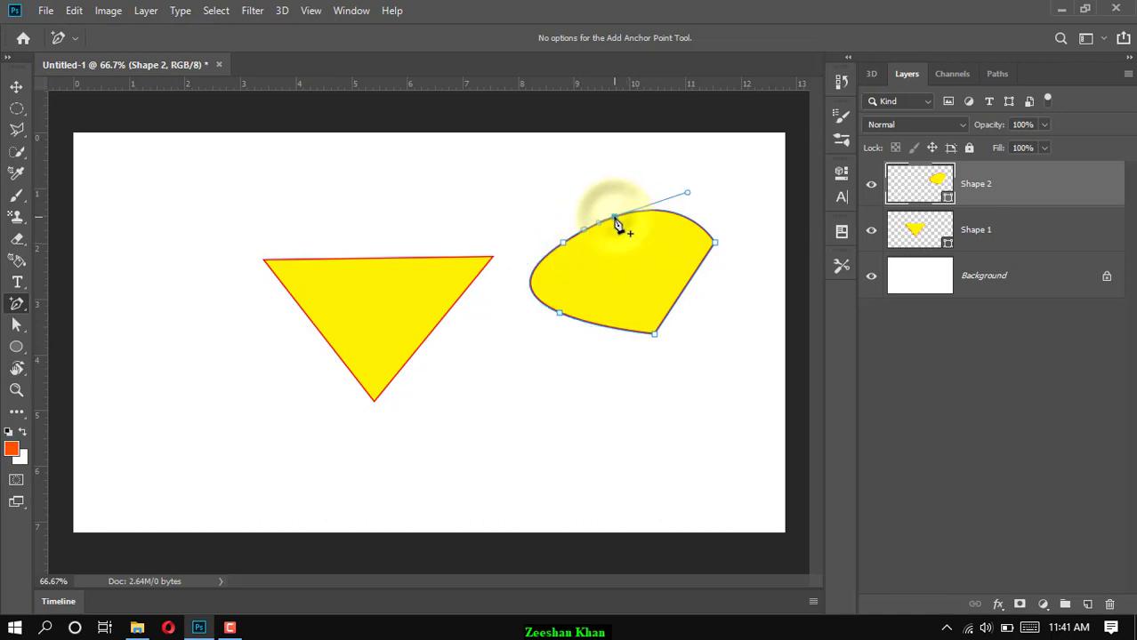
pyautogui.click(687, 286)
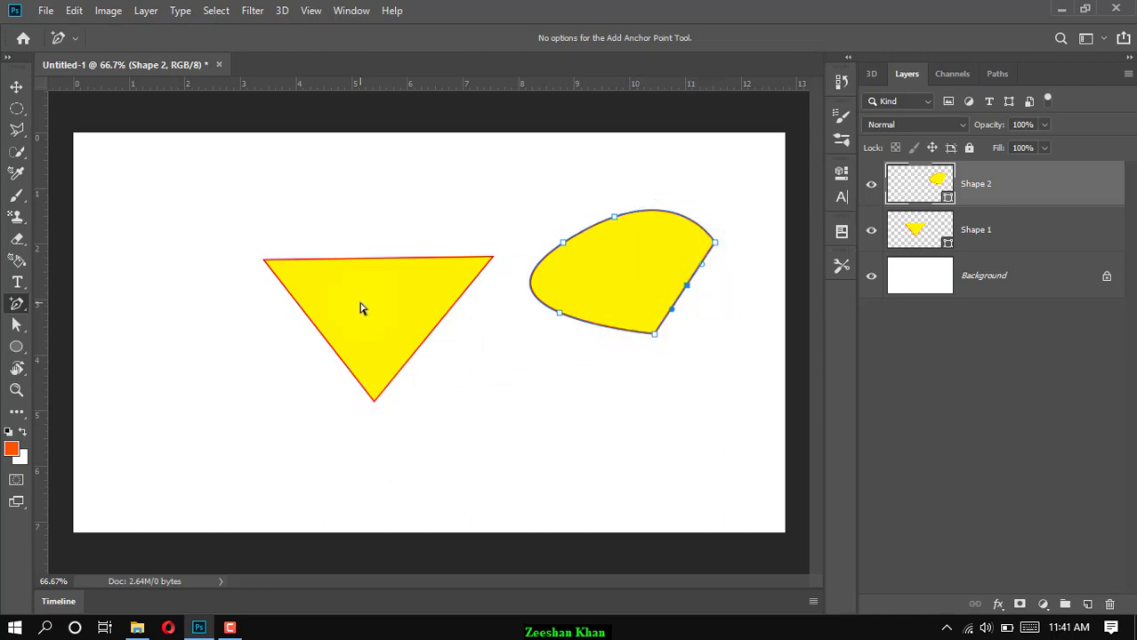
# Remove the second shape's two left-hand anchor points and the one on its straight side with the Delete Anchor Point tool
pyautogui.rightClick(22, 305)
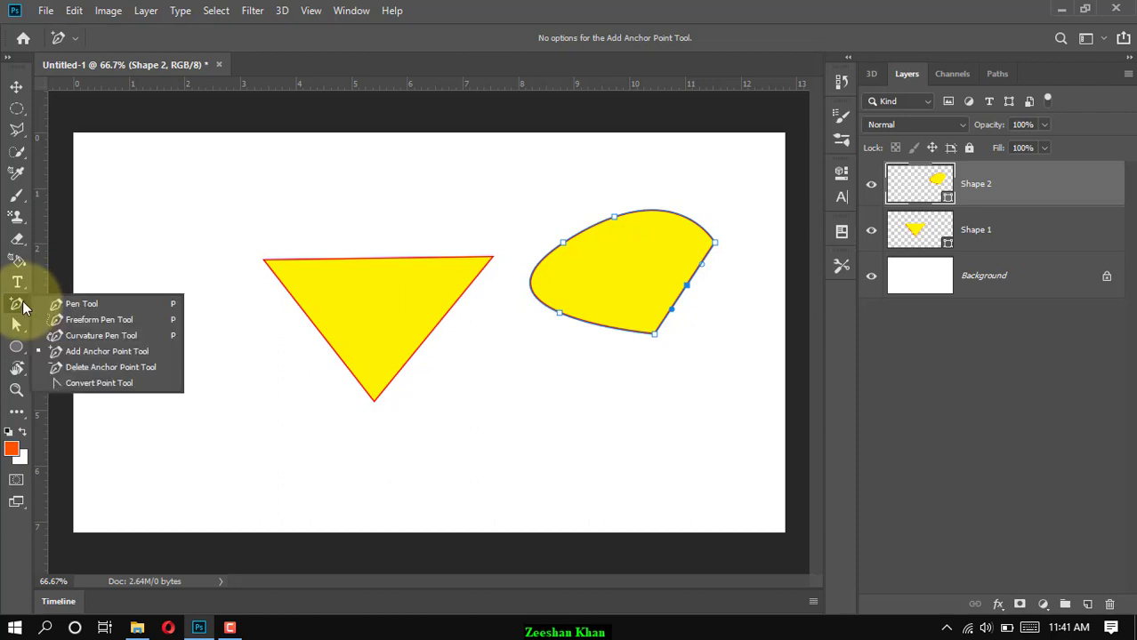
pyautogui.click(114, 366)
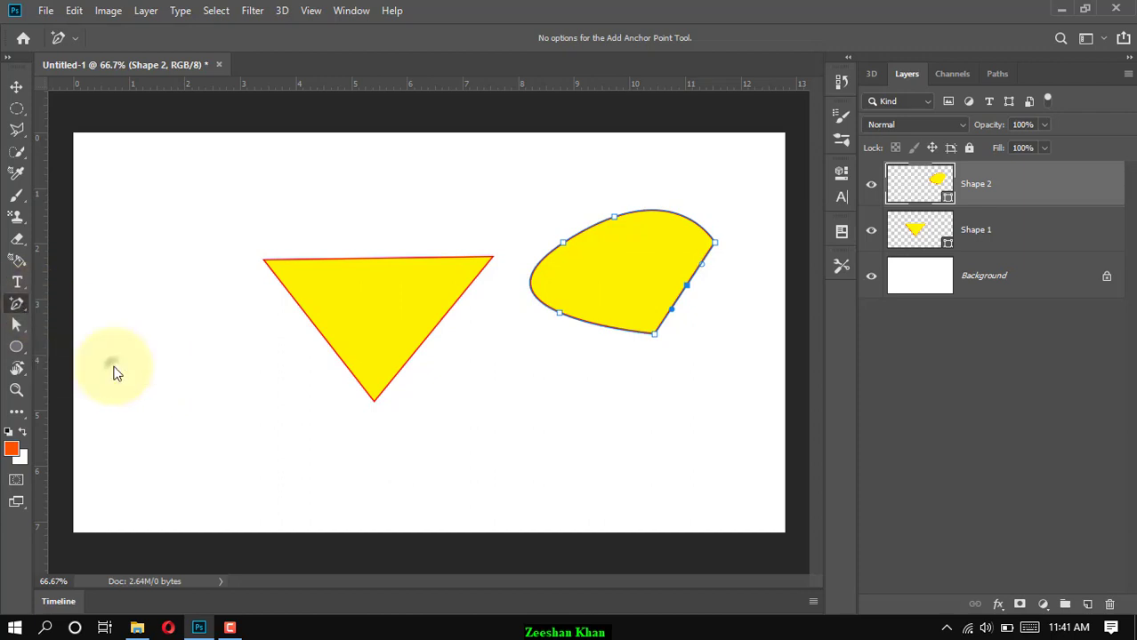
pyautogui.click(562, 243)
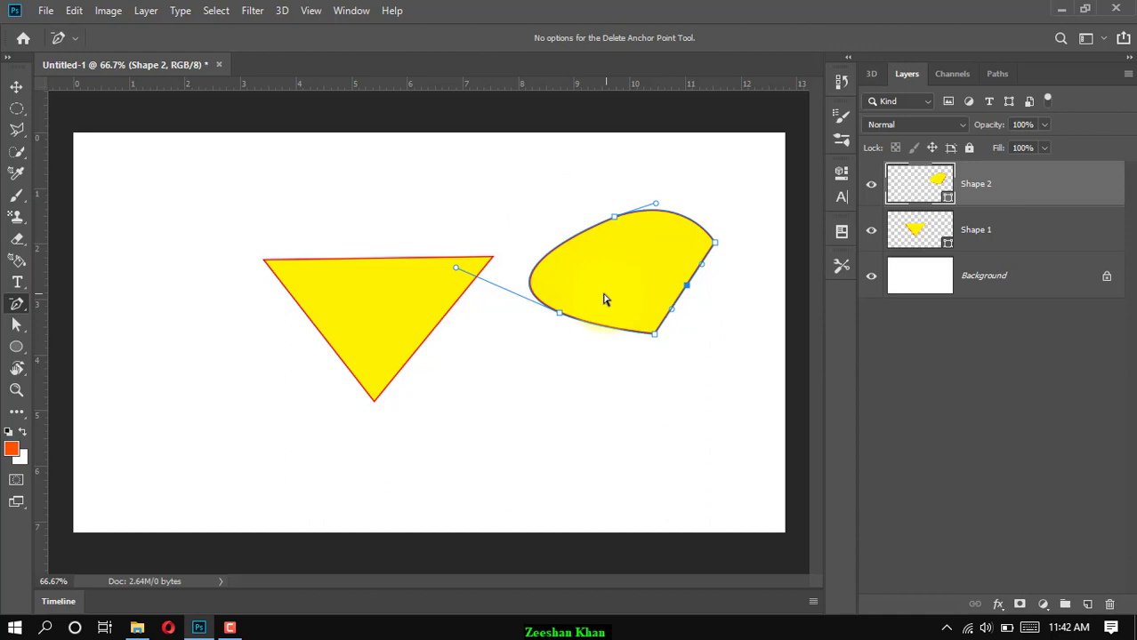
pyautogui.click(561, 316)
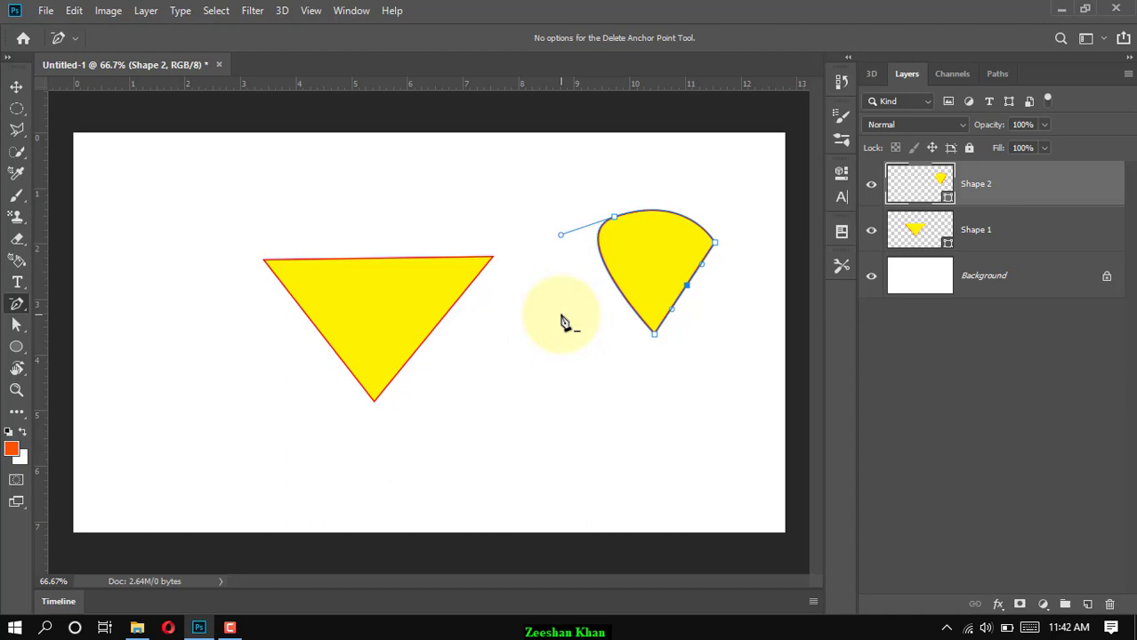
pyautogui.click(688, 287)
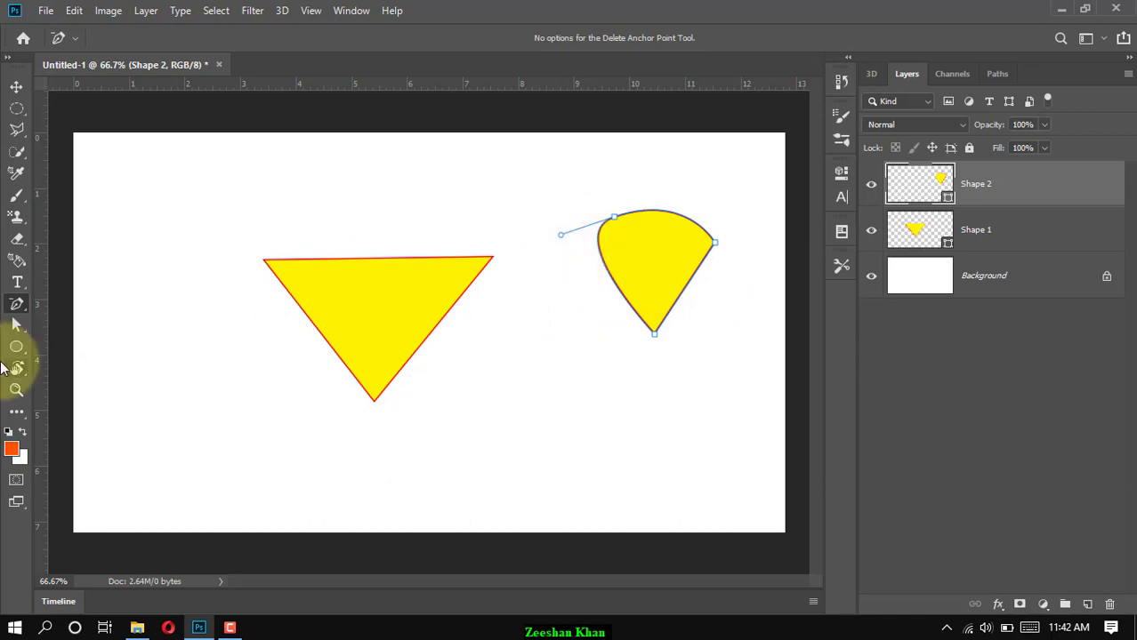
# Draw two closed Freeform Pen shapes: a narrow loop about 66 by 155 px overlapping Shape 2, and a rounded blob about 205 by 151 px below
pyautogui.rightClick(15, 306)
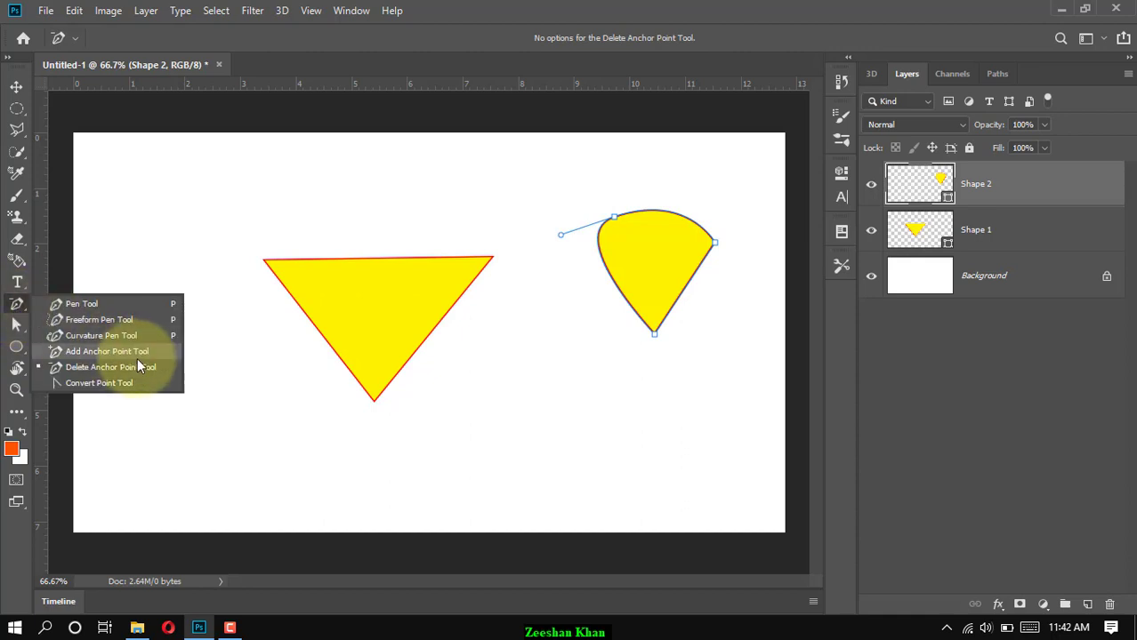
pyautogui.click(87, 322)
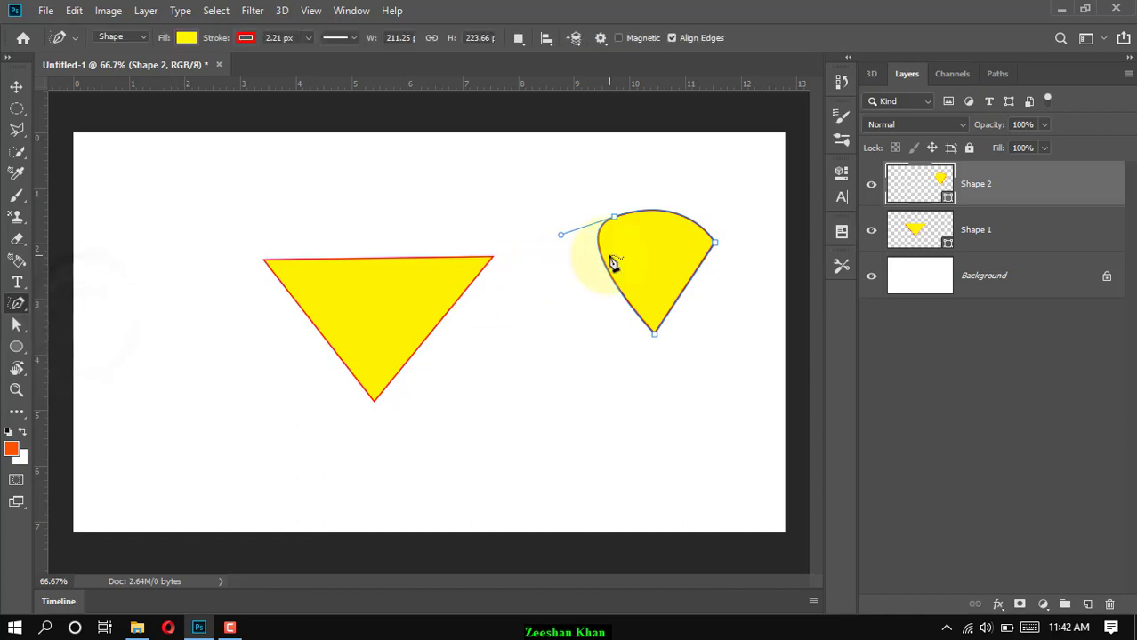
pyautogui.moveTo(613, 260)
pyautogui.mouseDown()
pyautogui.moveTo(594, 327)
pyautogui.moveTo(581, 311)
pyautogui.moveTo(581, 268)
pyautogui.moveTo(596, 247)
pyautogui.moveTo(612, 255)
pyautogui.moveTo(607, 320)
pyautogui.moveTo(585, 324)
pyautogui.moveTo(577, 260)
pyautogui.moveTo(612, 260)
pyautogui.mouseUp()
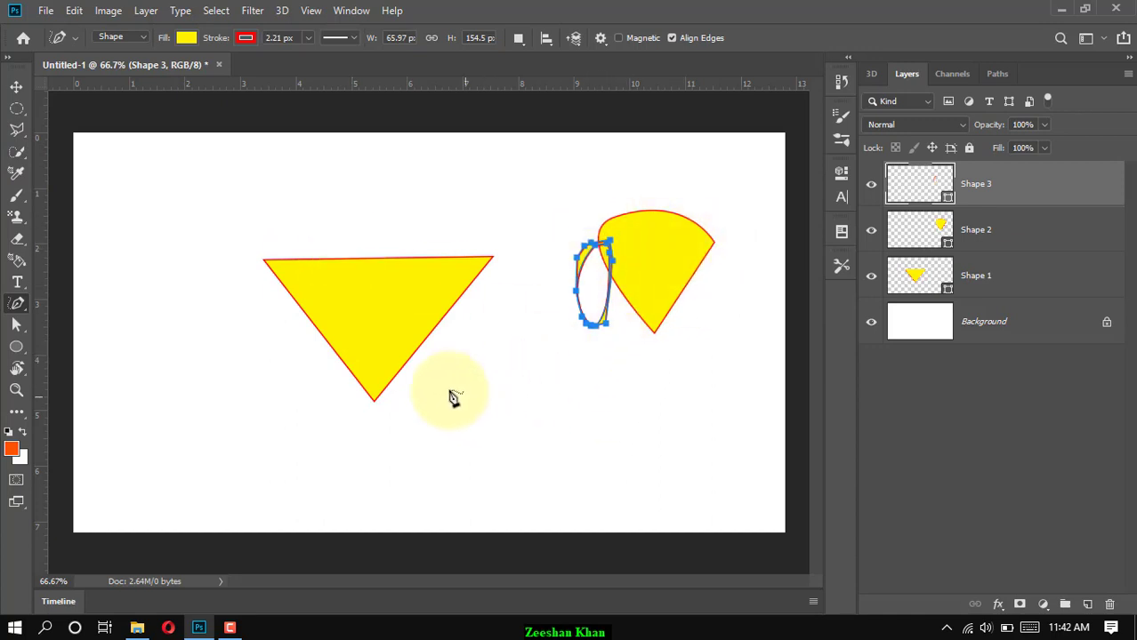
pyautogui.moveTo(461, 411)
pyautogui.mouseDown()
pyautogui.moveTo(488, 387)
pyautogui.moveTo(532, 381)
pyautogui.moveTo(566, 408)
pyautogui.moveTo(574, 434)
pyautogui.moveTo(559, 455)
pyautogui.moveTo(511, 463)
pyautogui.moveTo(479, 456)
pyautogui.moveTo(462, 418)
pyautogui.mouseUp()
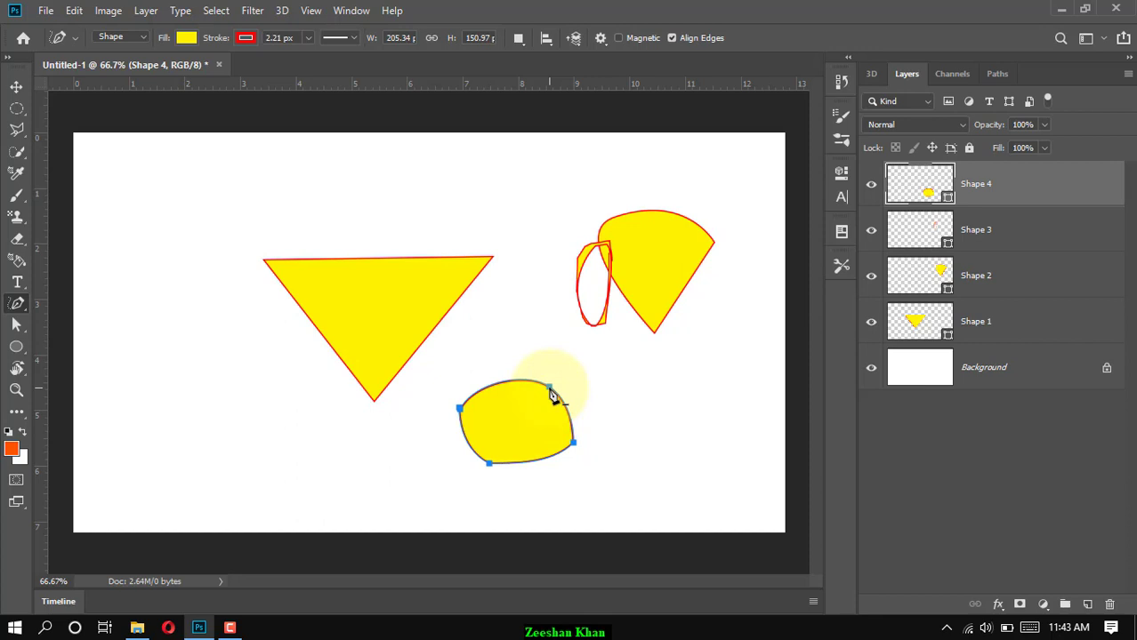
pyautogui.click(21, 328)
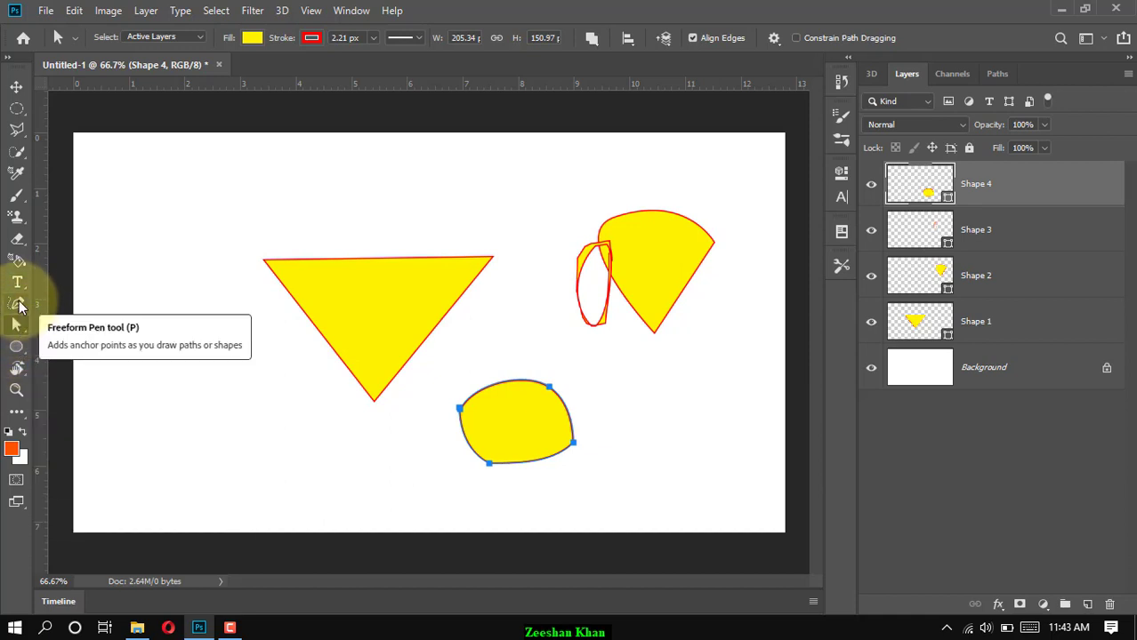
pyautogui.click(17, 305)
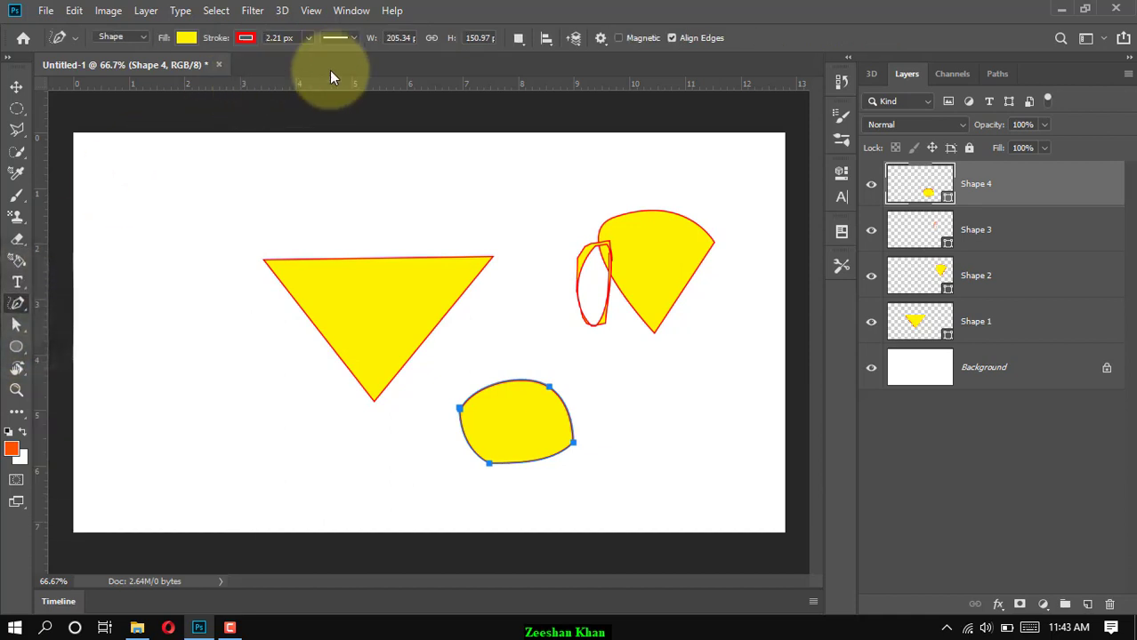
pyautogui.click(14, 325)
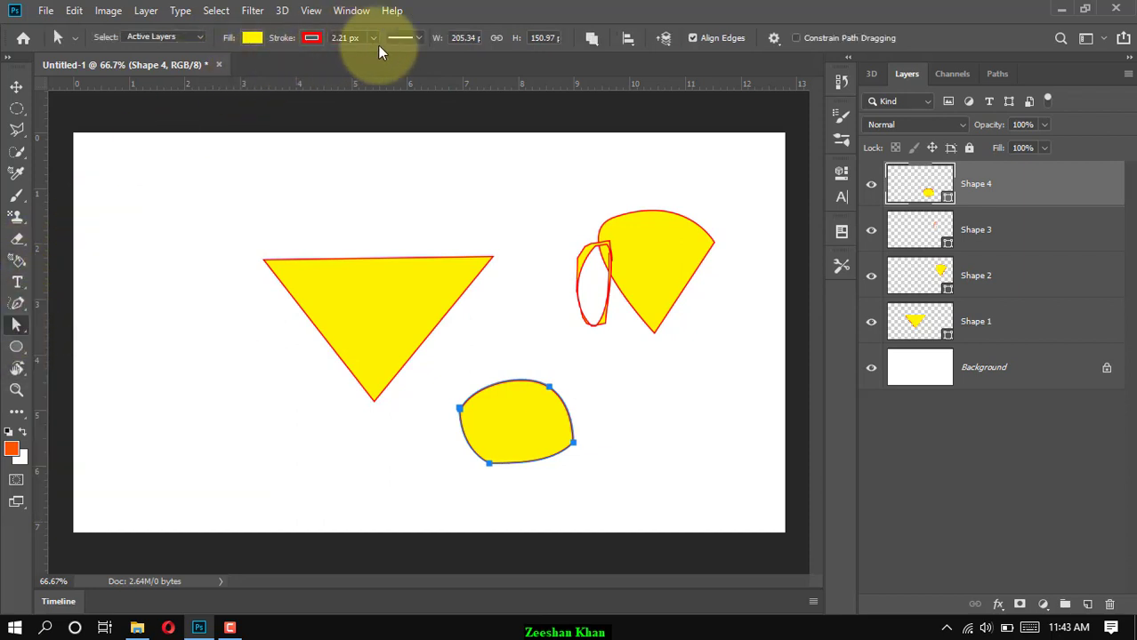
pyautogui.click(15, 353)
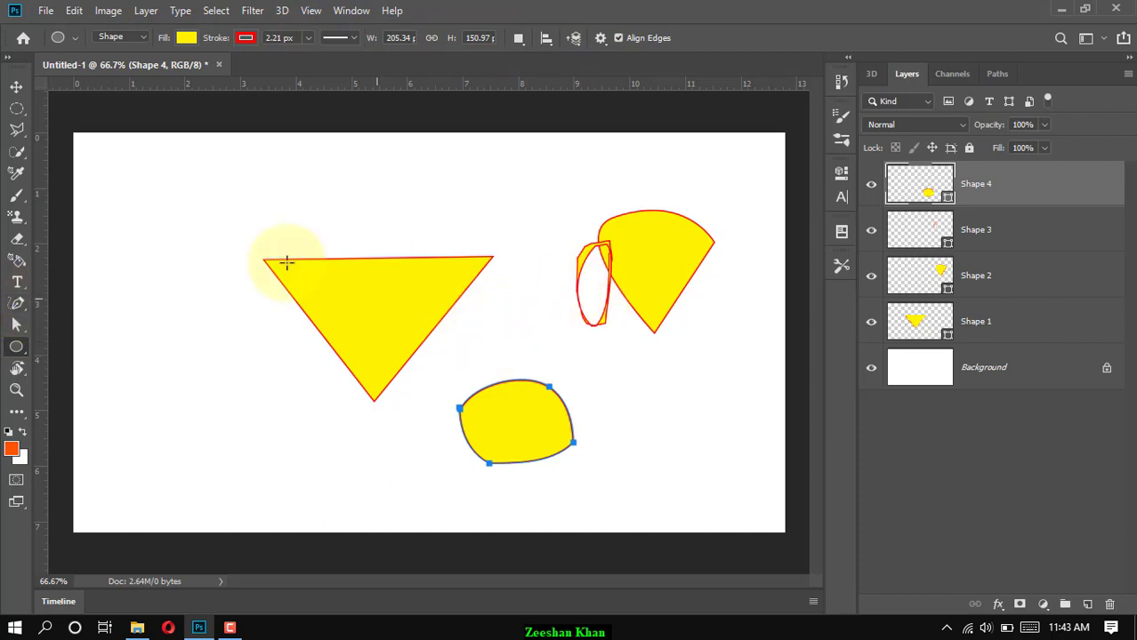
# Move the Shape 4 blob's upper-right anchor point upward with the Direct Selection tool, making the shape about 182 px high
pyautogui.click(18, 326)
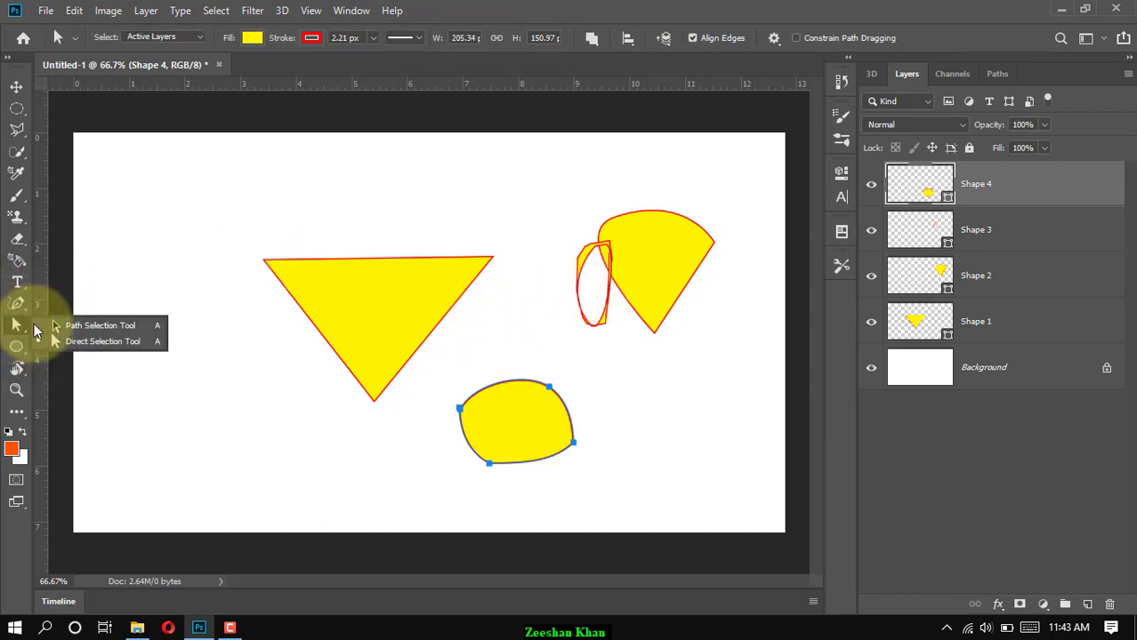
pyautogui.click(97, 345)
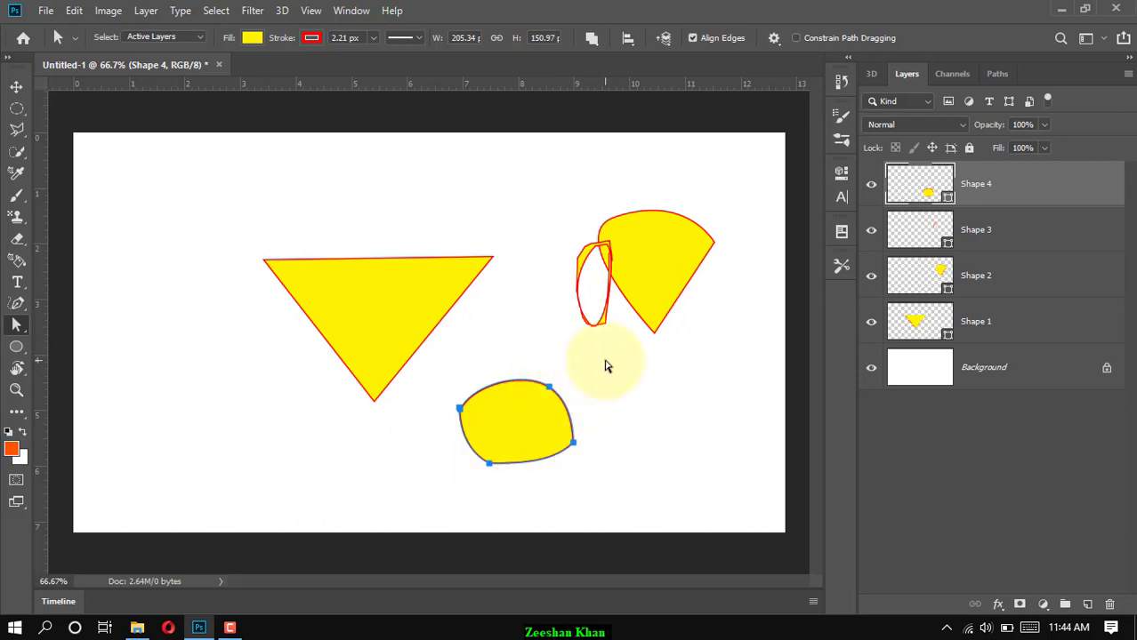
pyautogui.click(549, 389)
pyautogui.moveTo(549, 389); pyautogui.dragTo(555, 365)
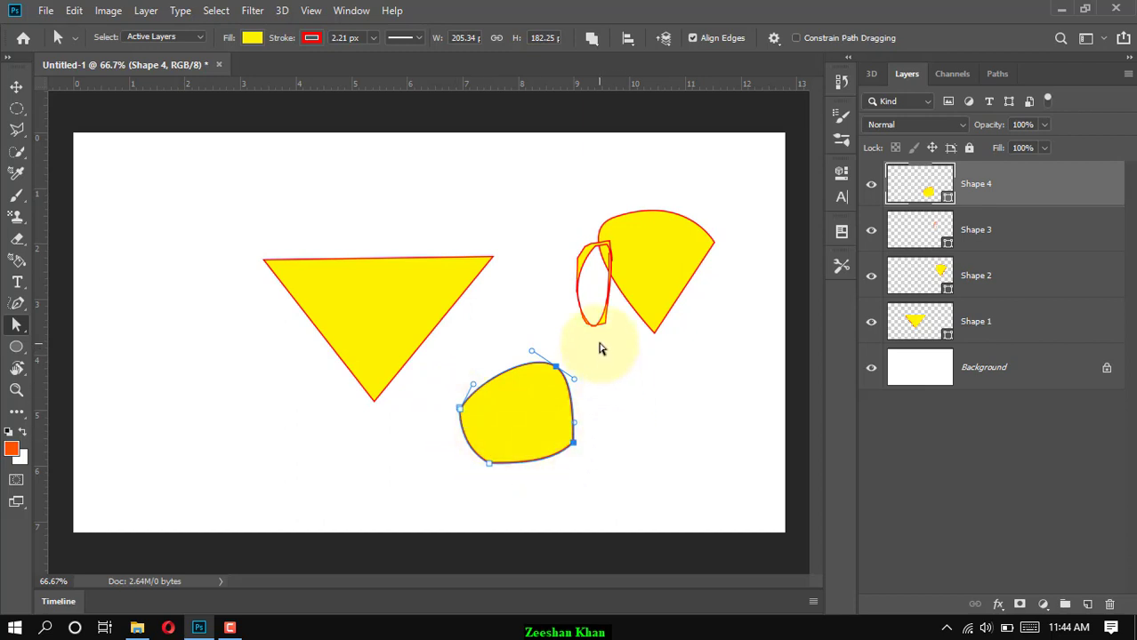
# Move Shape 4's two right-hand anchor points outward together, making the shape about 385 px wide and 191 px high, and deselect its path
pyautogui.moveTo(598, 342); pyautogui.dragTo(548, 478)
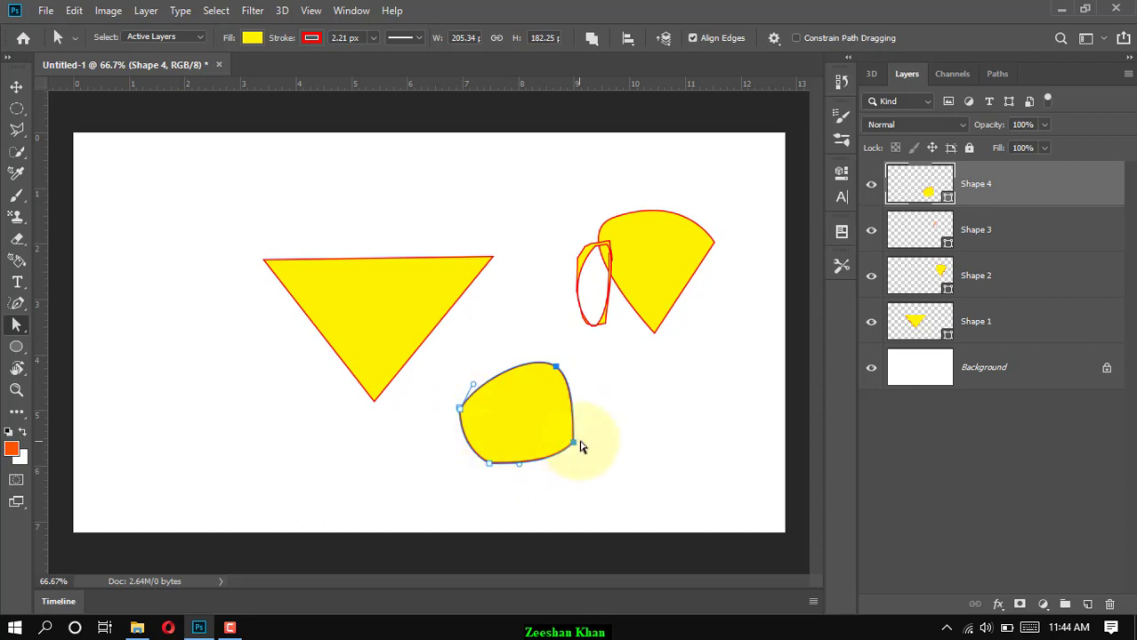
pyautogui.moveTo(574, 447); pyautogui.dragTo(671, 441)
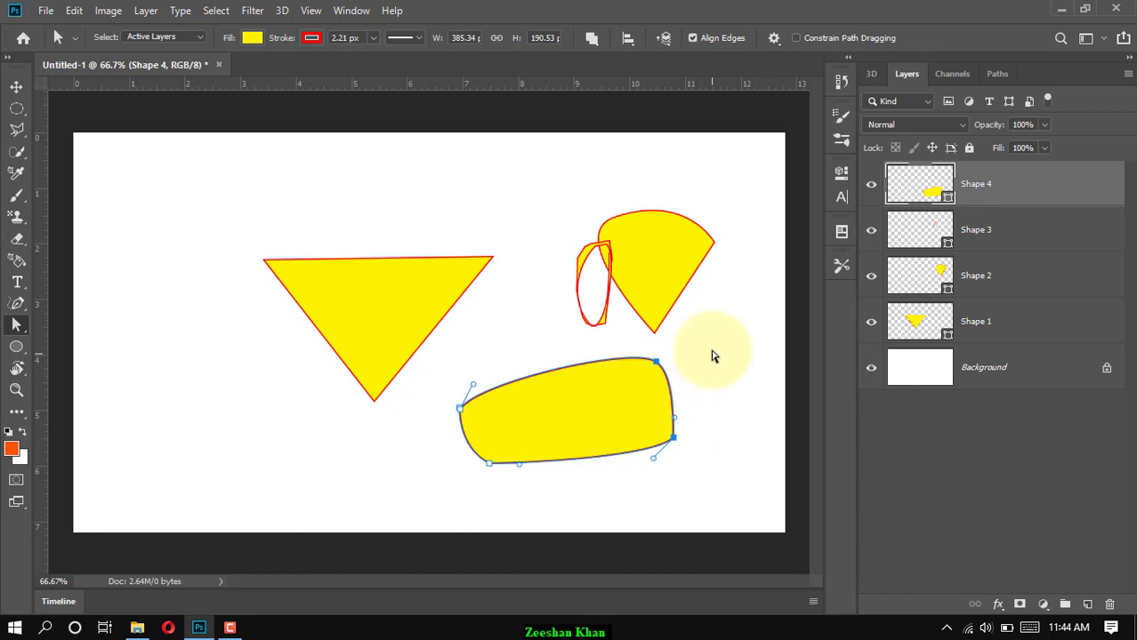
pyautogui.moveTo(711, 351); pyautogui.dragTo(485, 492)
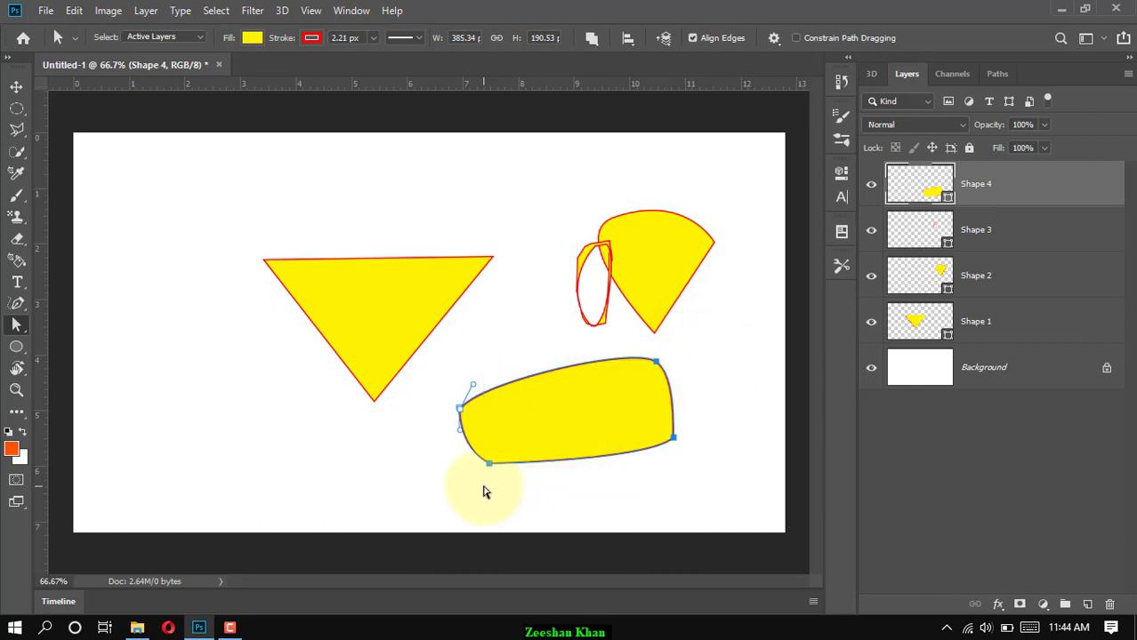
pyautogui.click(647, 475)
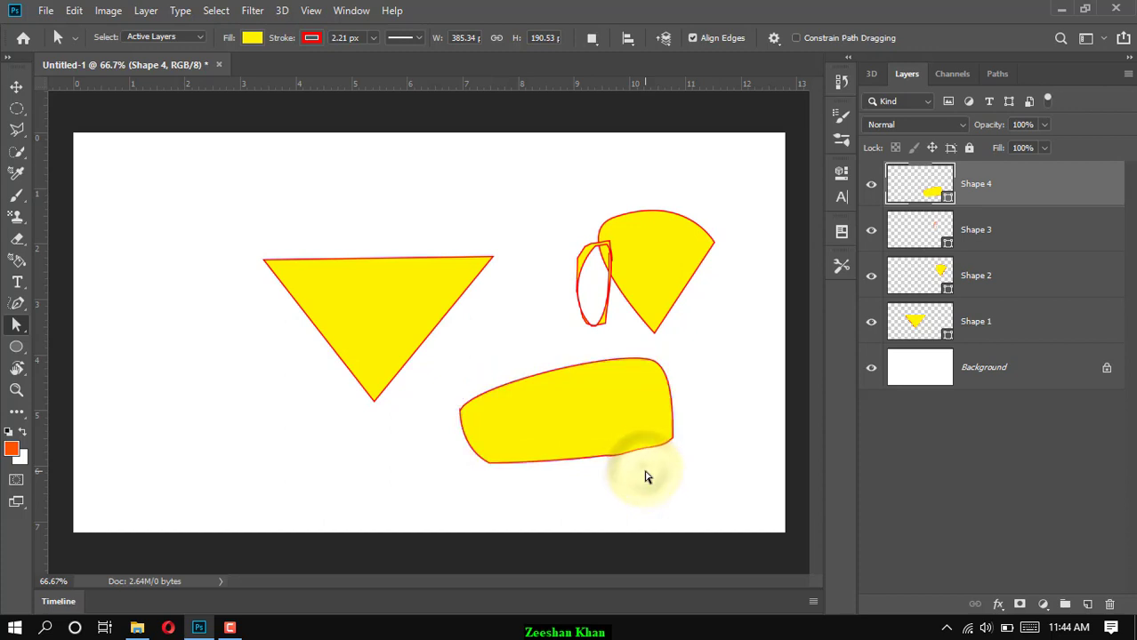
# Select Shape 4's two right-hand anchor points plus its left one and move them up and right, stretching the shape to about 491 by 249 px
pyautogui.click(635, 418)
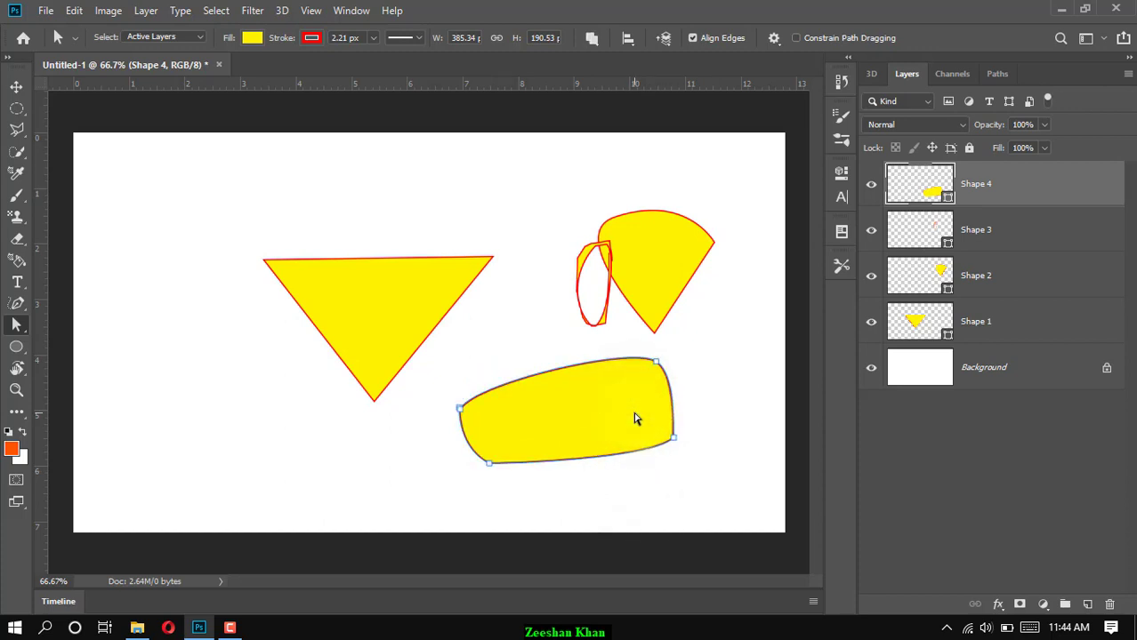
pyautogui.click(655, 365)
pyautogui.click(654, 365)
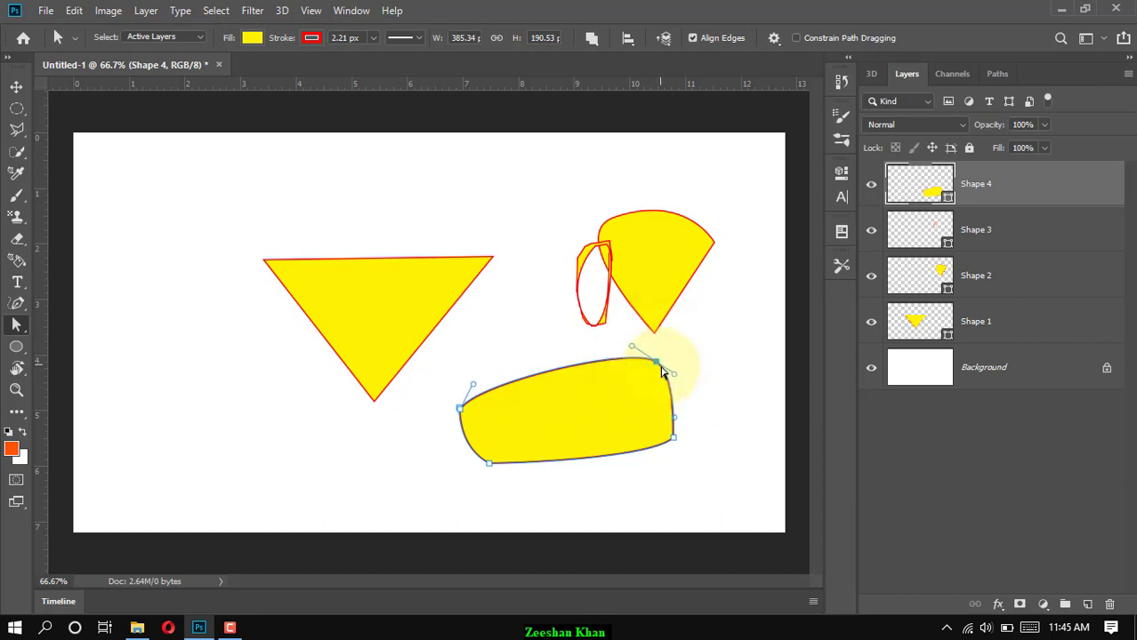
pyautogui.click(674, 440)
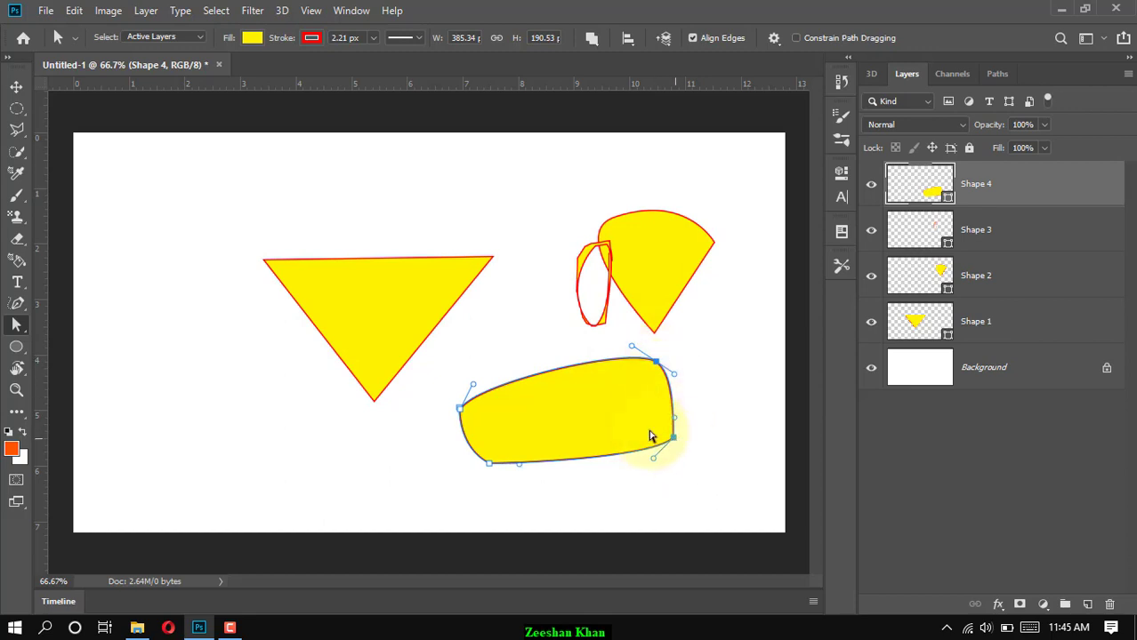
pyautogui.keyDown('shift'); pyautogui.click(460, 411); pyautogui.keyUp('shift')
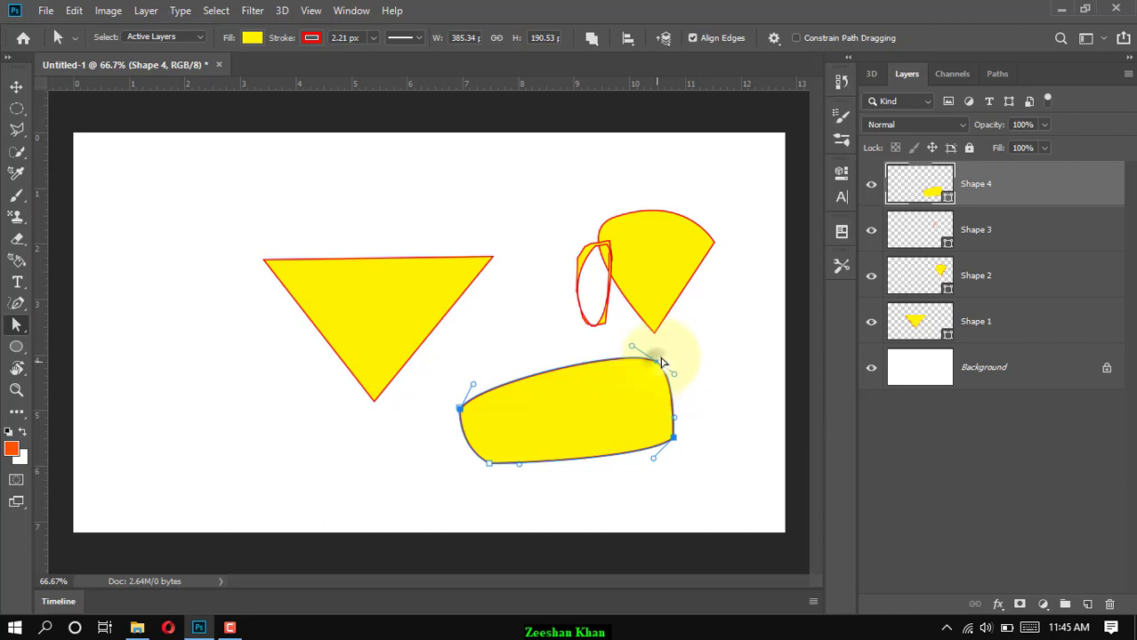
pyautogui.moveTo(656, 364); pyautogui.dragTo(720, 339)
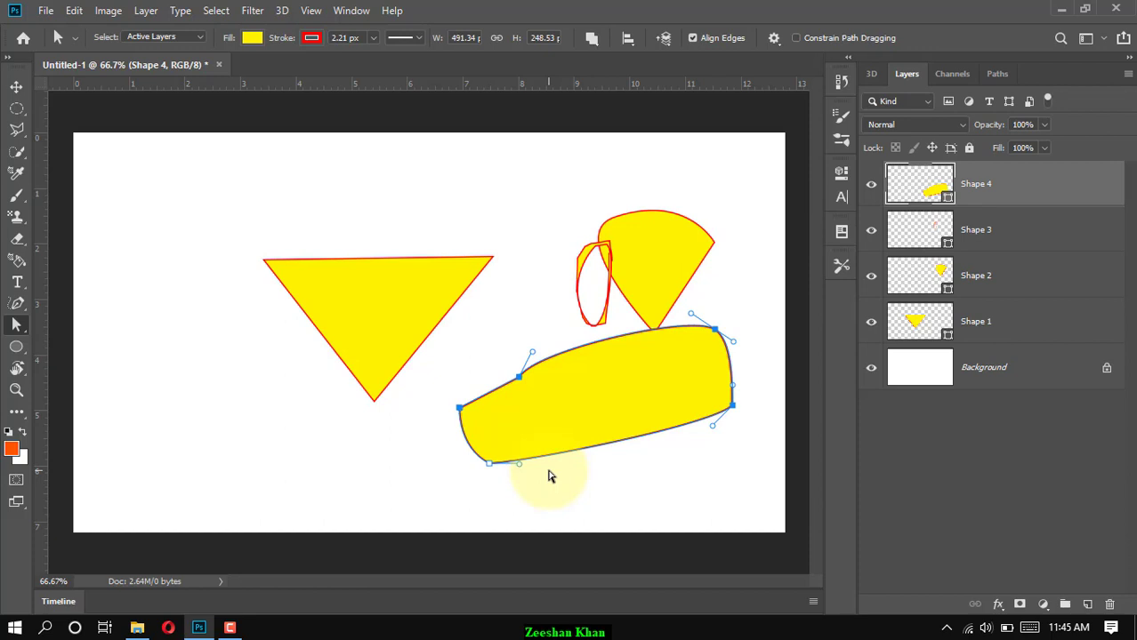
# Shift the selected anchor points of Shape 4 slightly downward, making the shape about 240 px high, and deselect its path
pyautogui.click(519, 464)
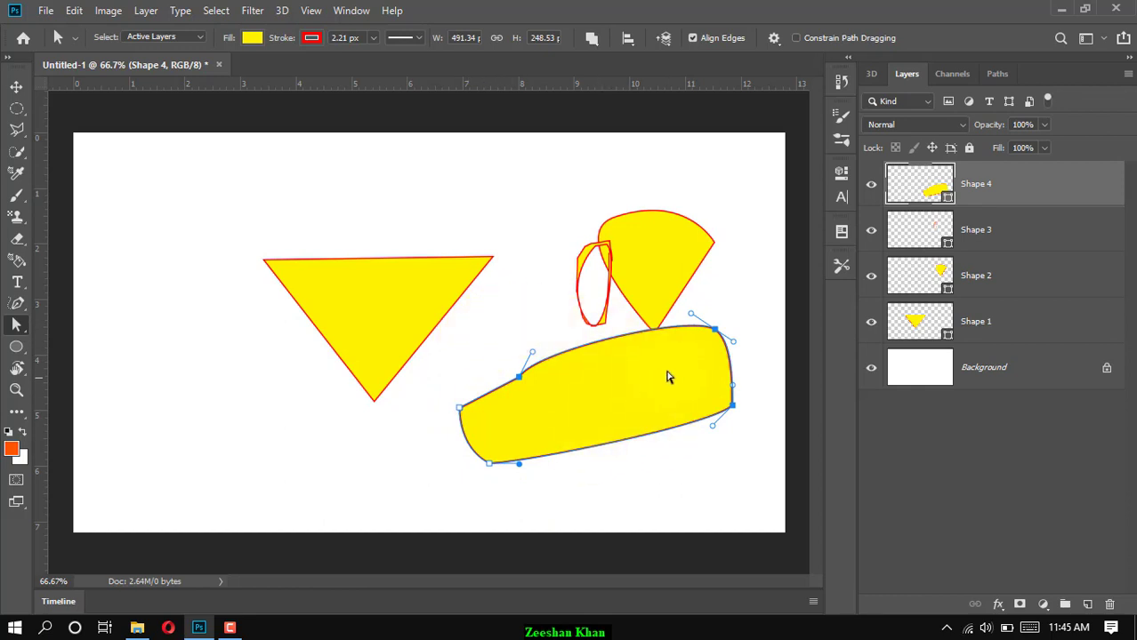
pyautogui.click(520, 376)
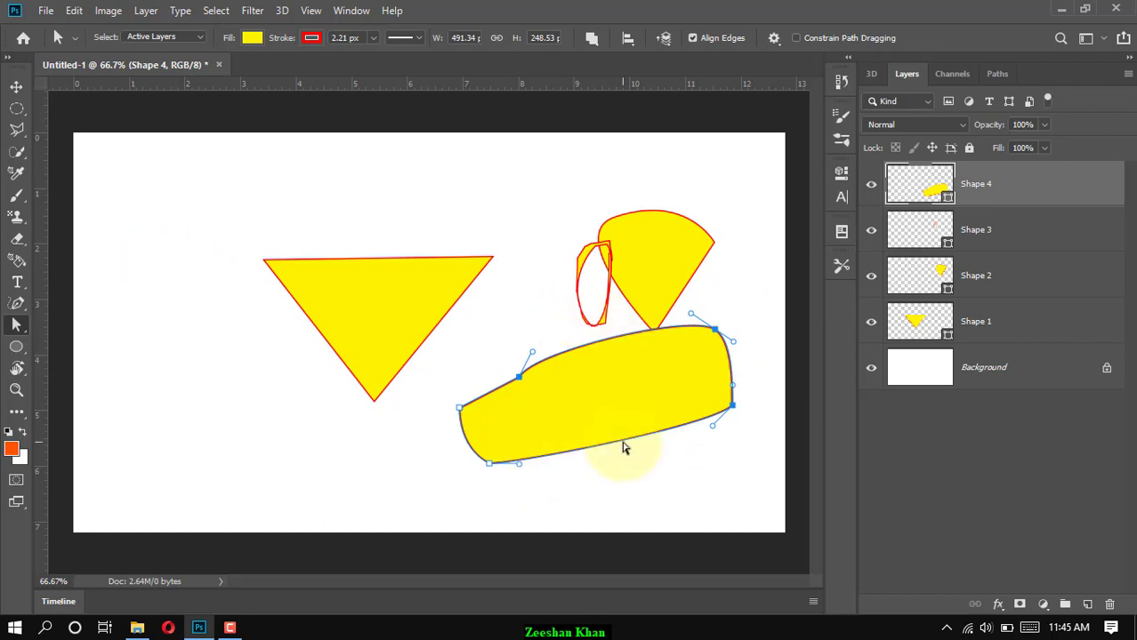
pyautogui.moveTo(621, 445); pyautogui.dragTo(620, 450)
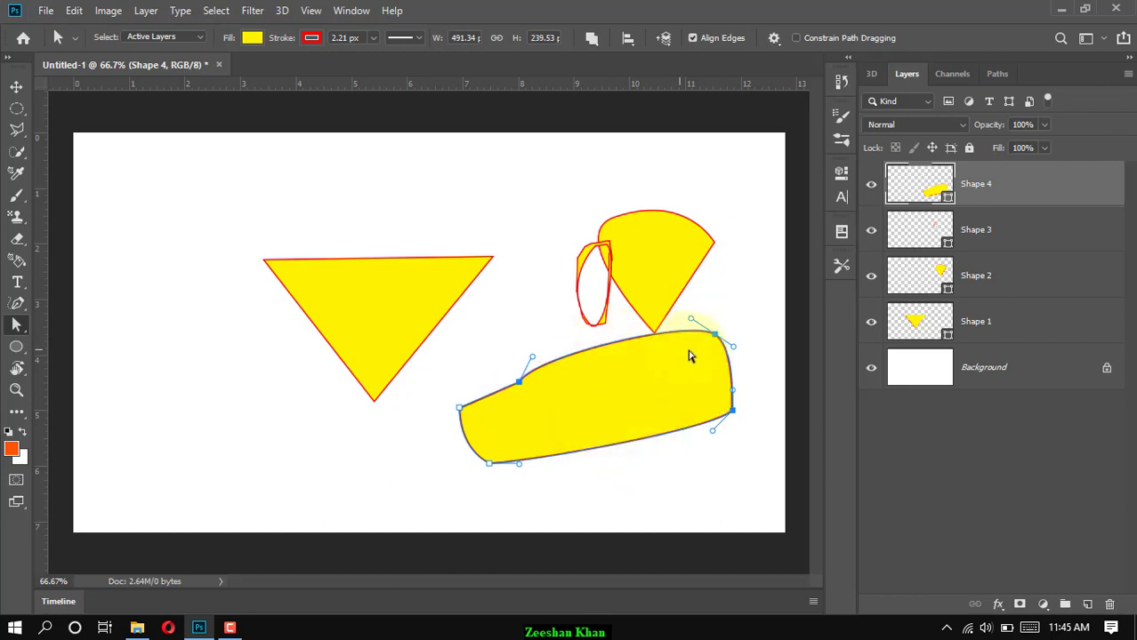
pyautogui.click(637, 475)
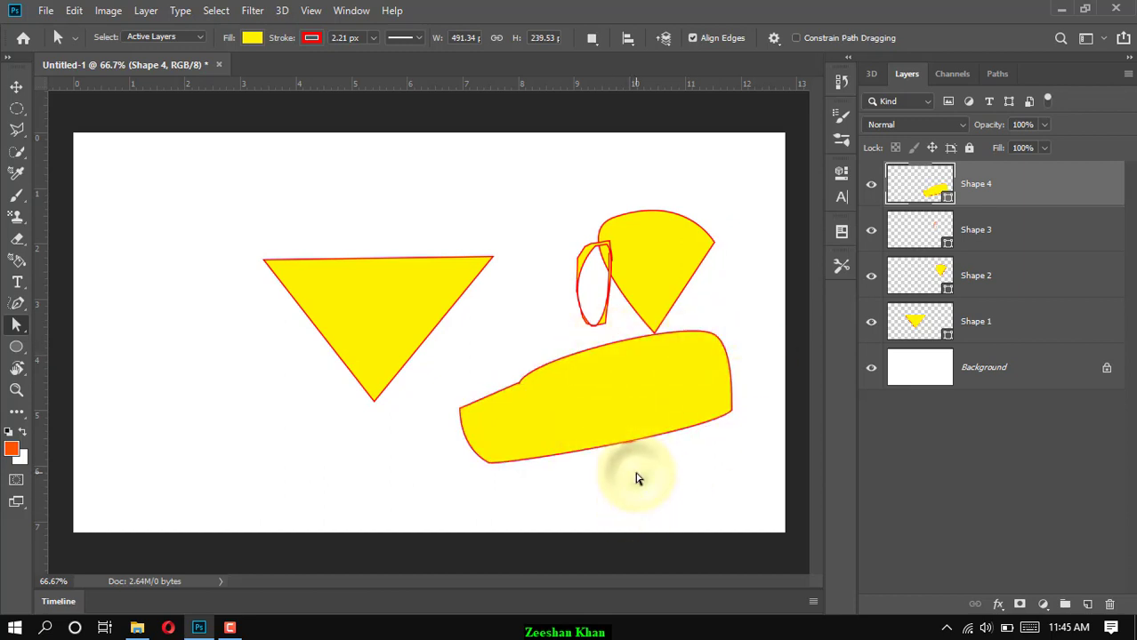
# Pull Shape 4's lower edge down into a deep curve, making the shape about 322 px high, and select its lower-left anchor point
pyautogui.click(605, 383)
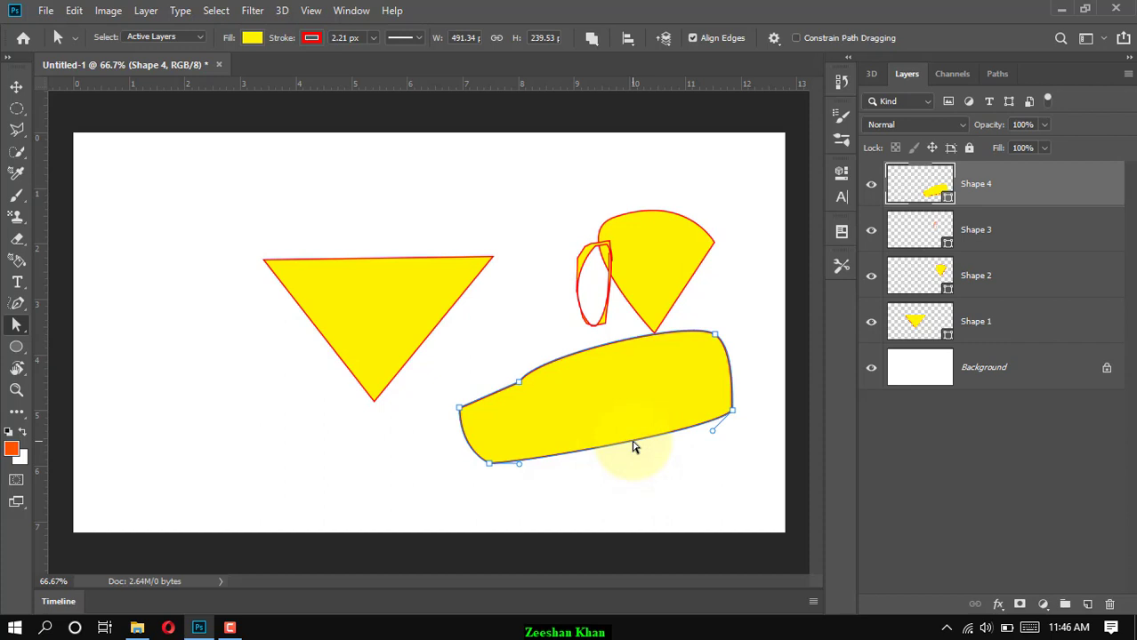
pyautogui.moveTo(633, 448); pyautogui.dragTo(648, 509)
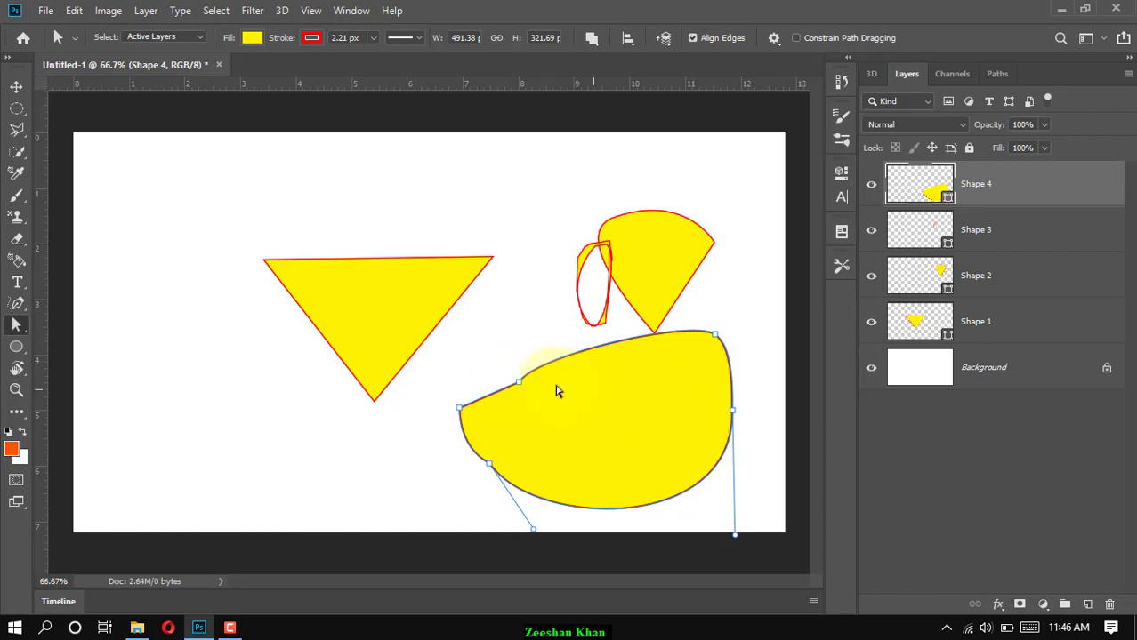
pyautogui.click(489, 463)
# Move the whole of Shape 4 to the left with the Path Selection tool, placing it below the triangle's tip
pyautogui.click(16, 326)
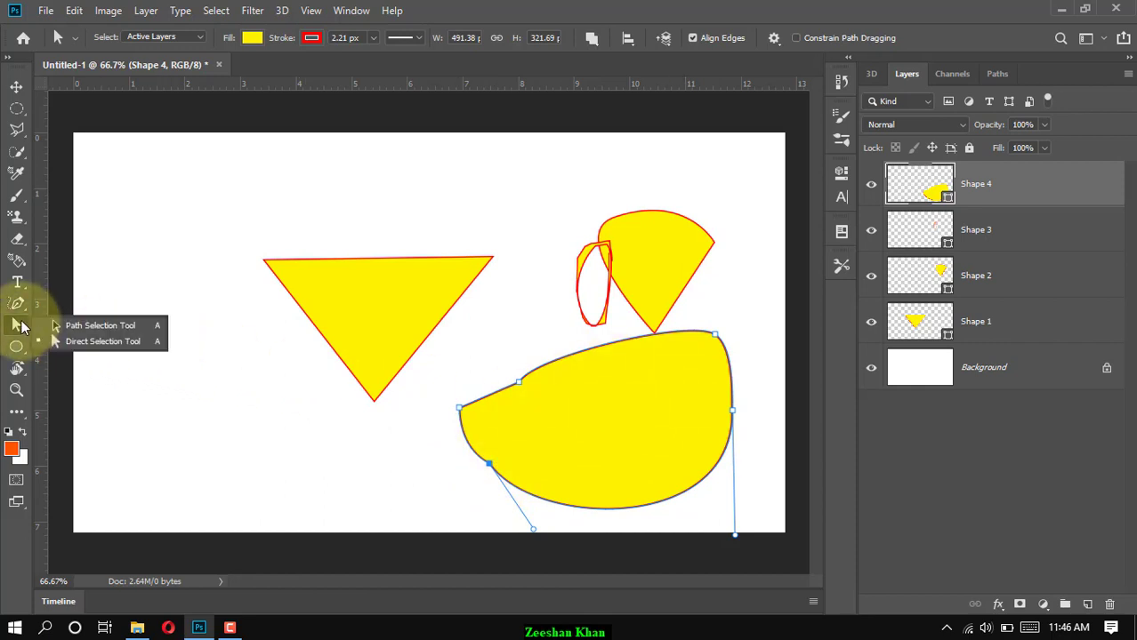
pyautogui.click(101, 326)
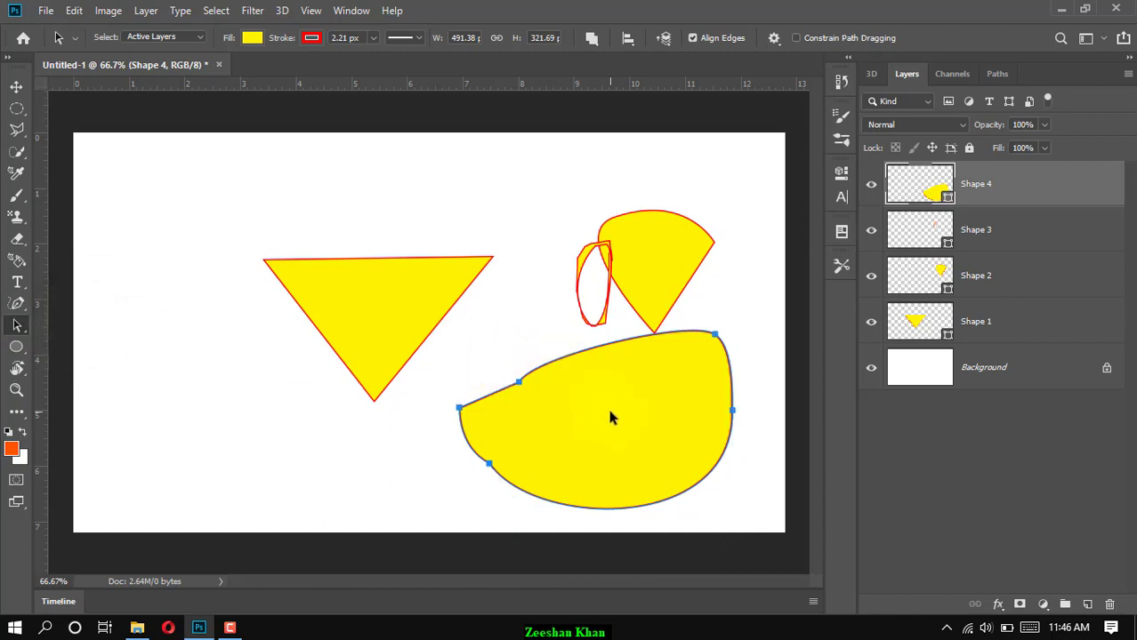
pyautogui.moveTo(610, 416); pyautogui.dragTo(537, 418)
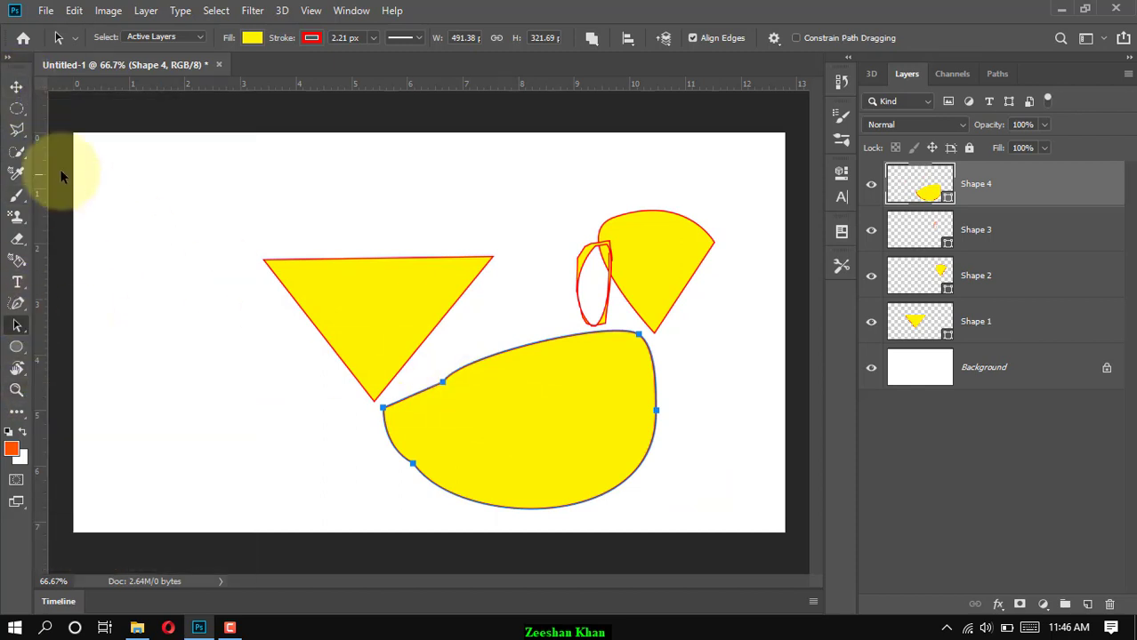
# Reposition Shape 4 with the Move tool, shifting it slightly left and down and then a little back to the right
pyautogui.click(16, 86)
pyautogui.moveTo(524, 393); pyautogui.dragTo(537, 434)
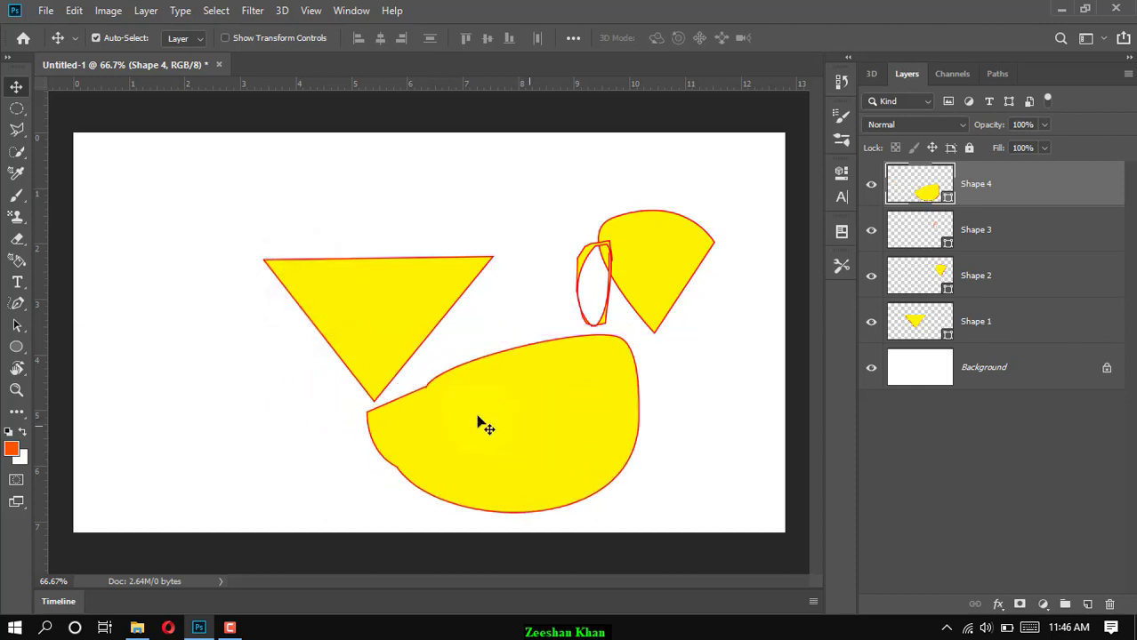
pyautogui.click(18, 327)
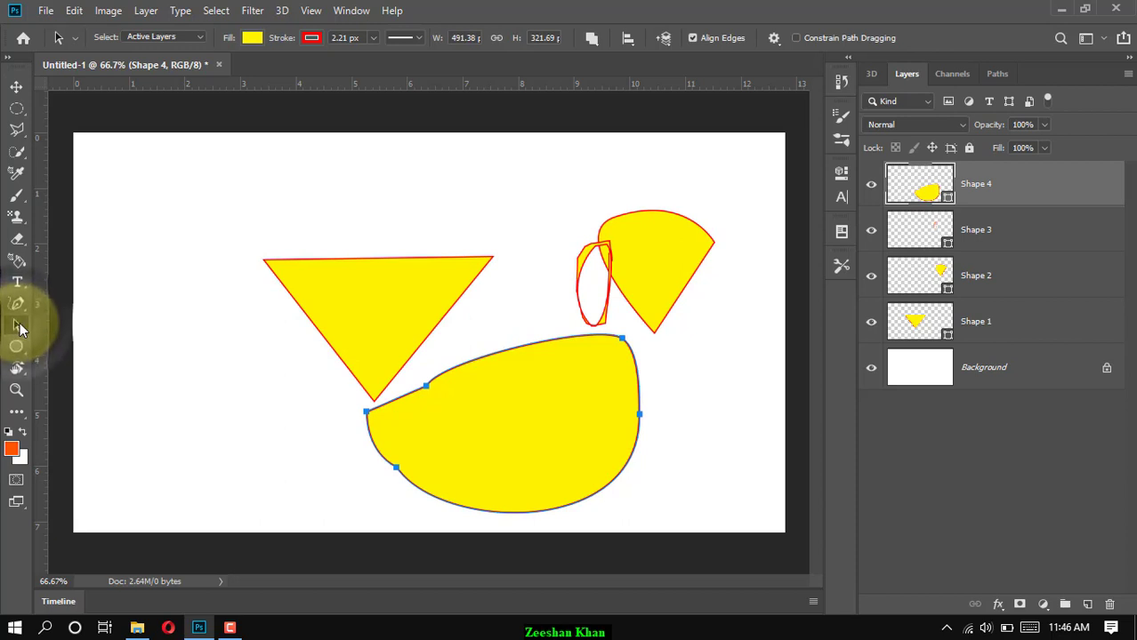
pyautogui.rightClick(16, 327)
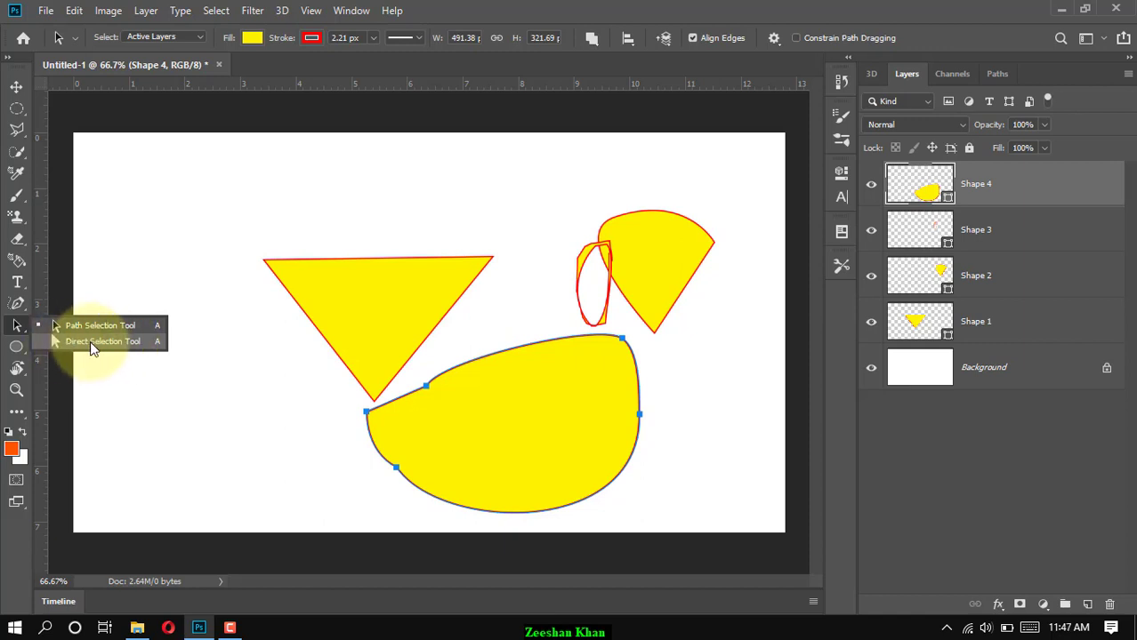
pyautogui.click(42, 341)
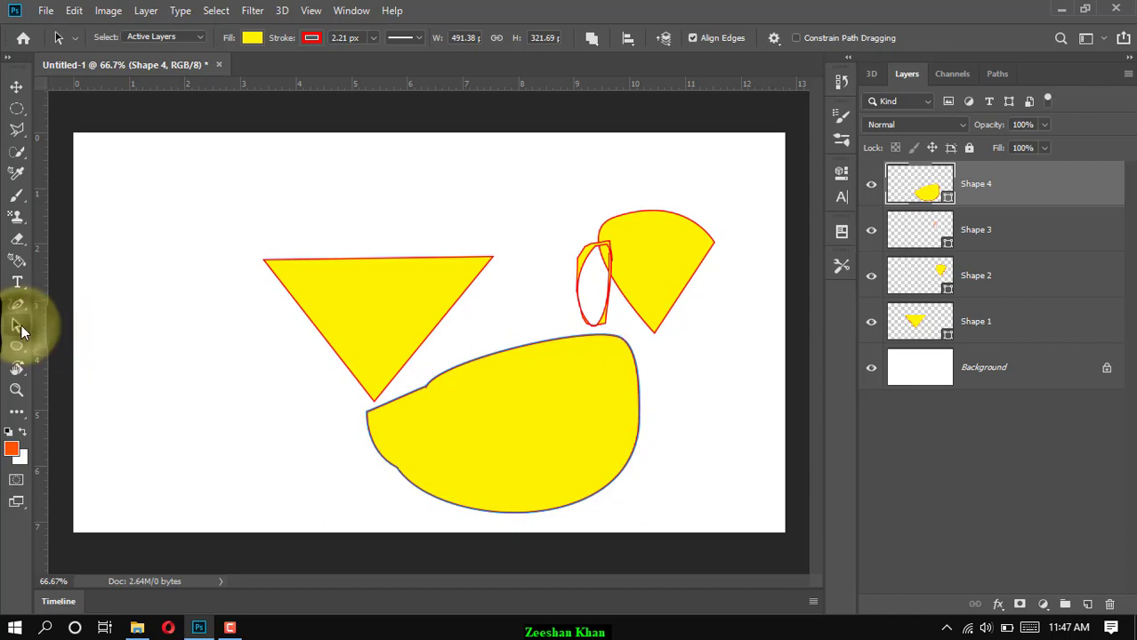
pyautogui.click(16, 86)
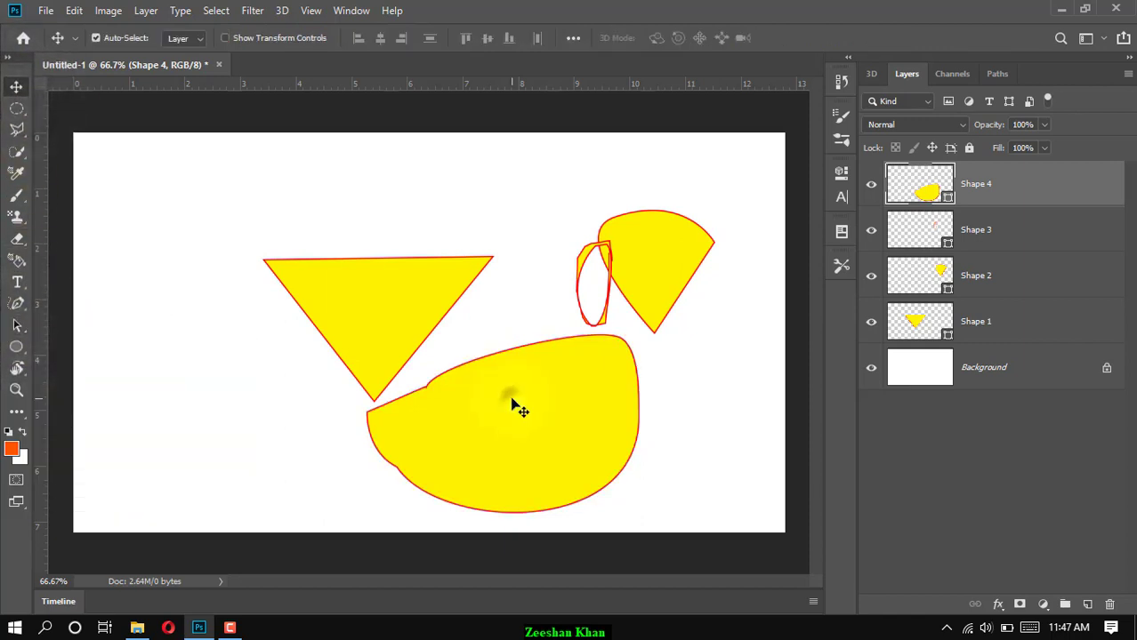
pyautogui.moveTo(513, 402)
pyautogui.mouseDown()
pyautogui.moveTo(395, 358)
pyautogui.moveTo(518, 413)
pyautogui.moveTo(430, 384)
pyautogui.moveTo(508, 369)
pyautogui.moveTo(525, 407)
pyautogui.mouseUp()
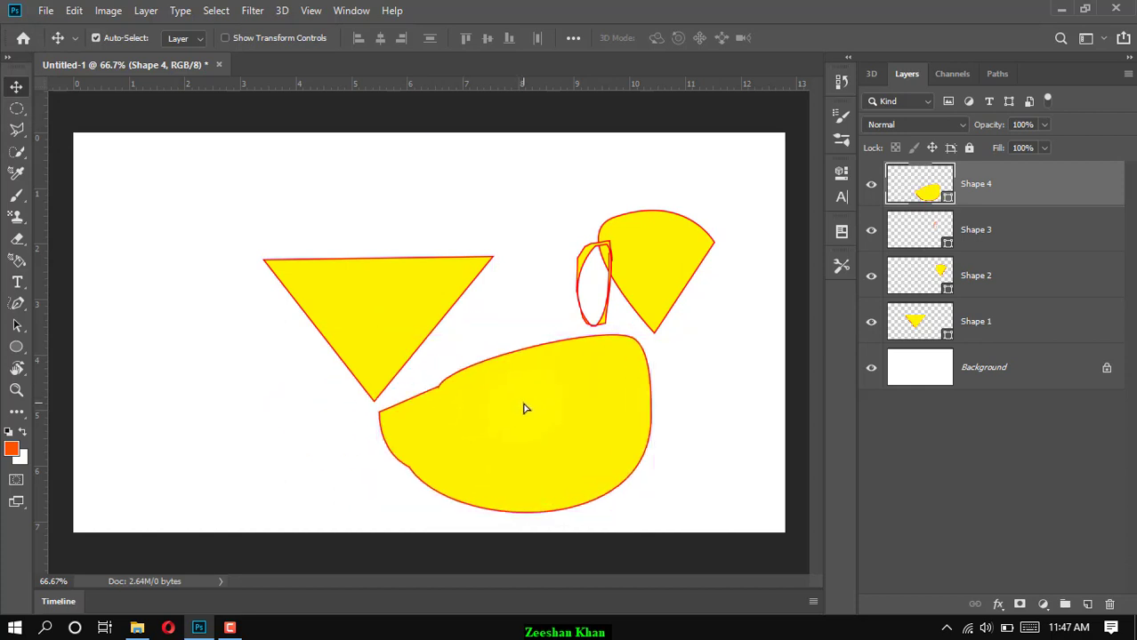
# Scale Shape 4 down with Free Transform to about 439 px wide and 250 px high, and apply the transform
pyautogui.press('ctrl')
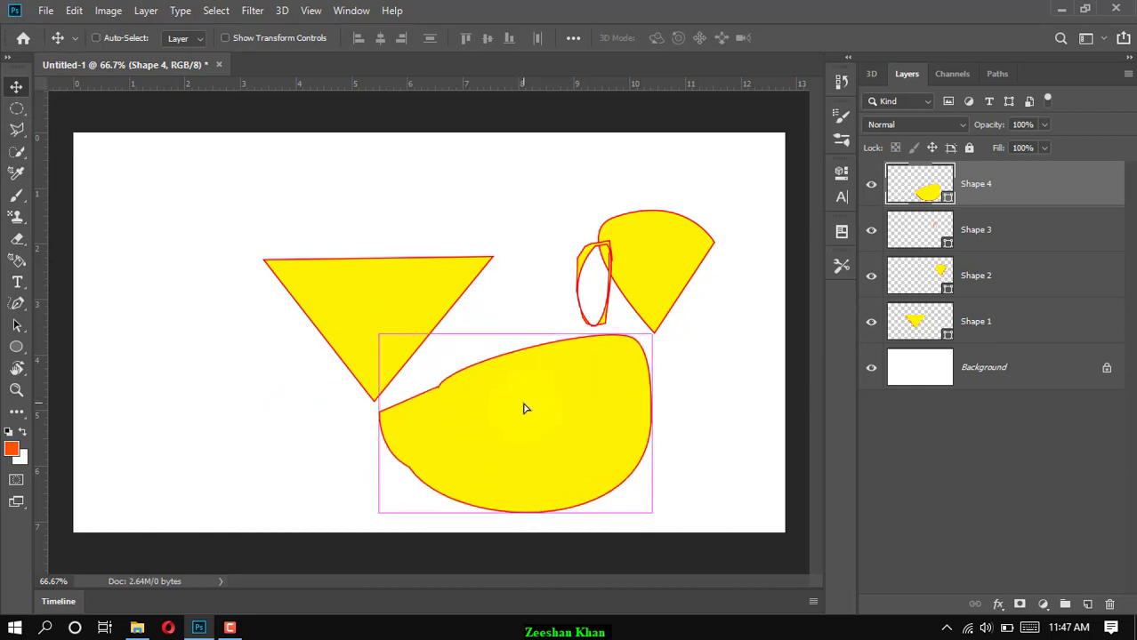
pyautogui.hotkey('ctrl', 't')
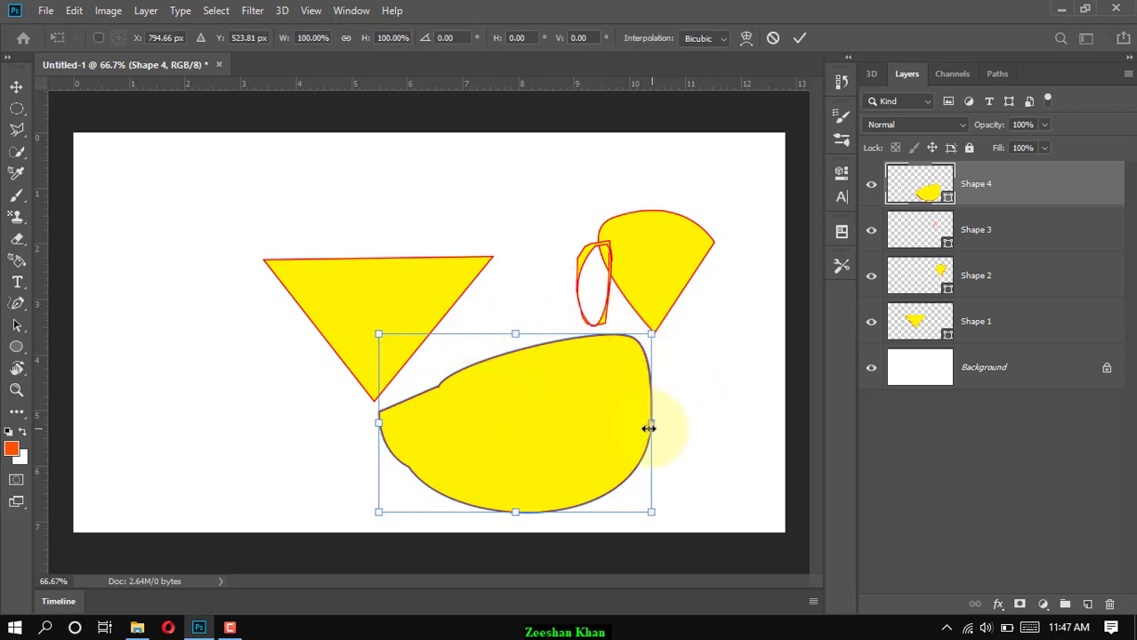
pyautogui.moveTo(648, 428)
pyautogui.mouseDown()
pyautogui.moveTo(528, 426)
pyautogui.moveTo(720, 432)
pyautogui.moveTo(568, 434)
pyautogui.moveTo(650, 433)
pyautogui.mouseUp()
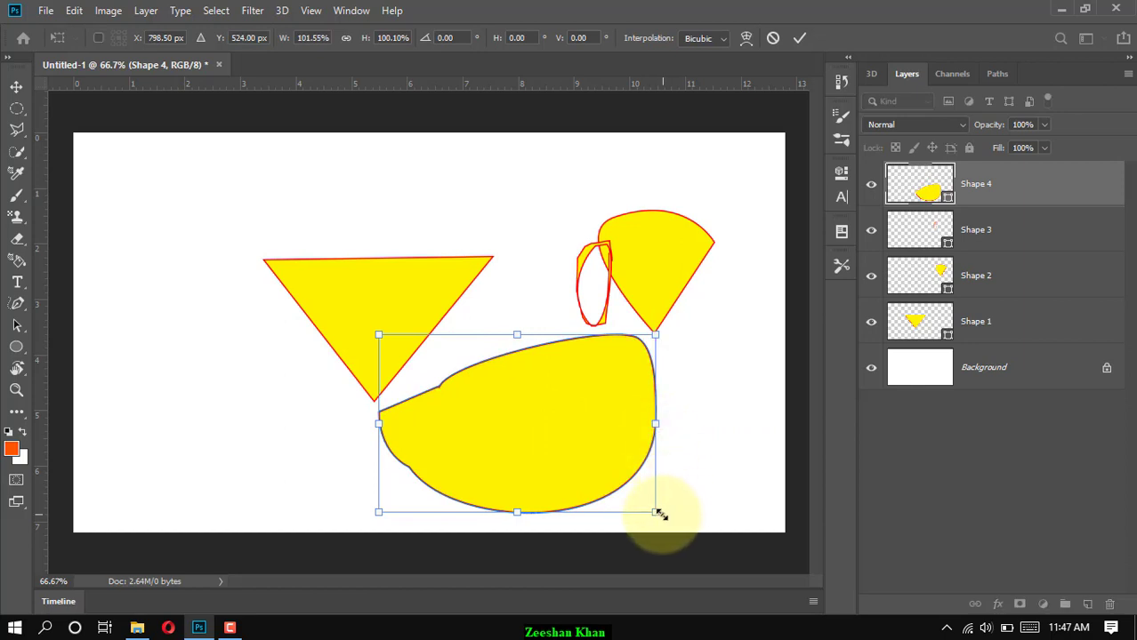
pyautogui.moveTo(654, 516); pyautogui.dragTo(636, 496)
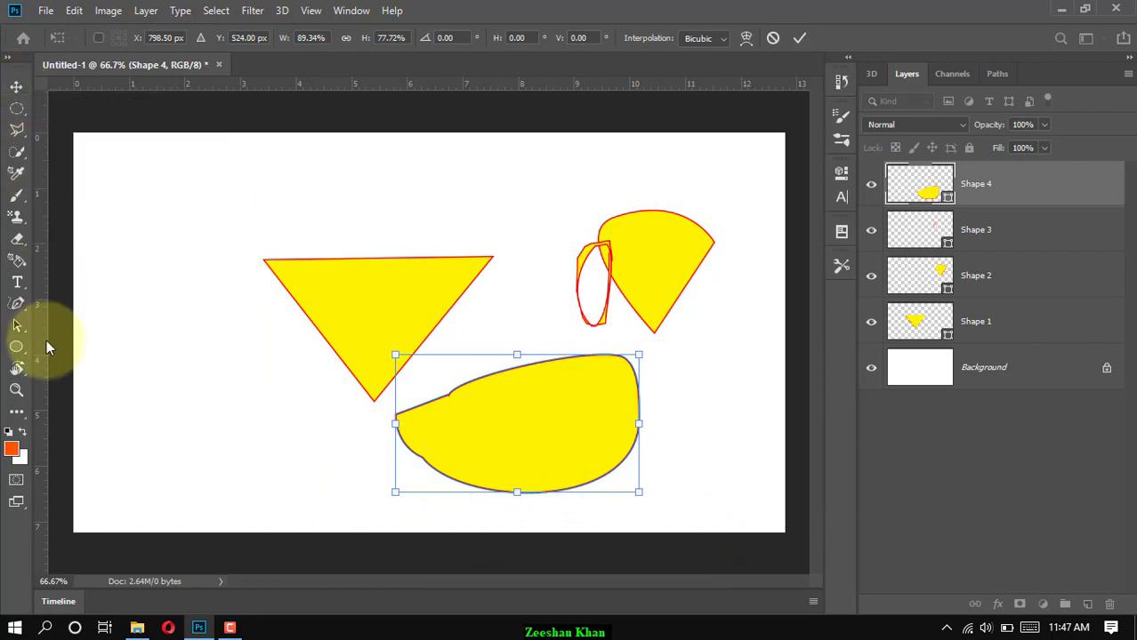
pyautogui.rightClick(17, 328)
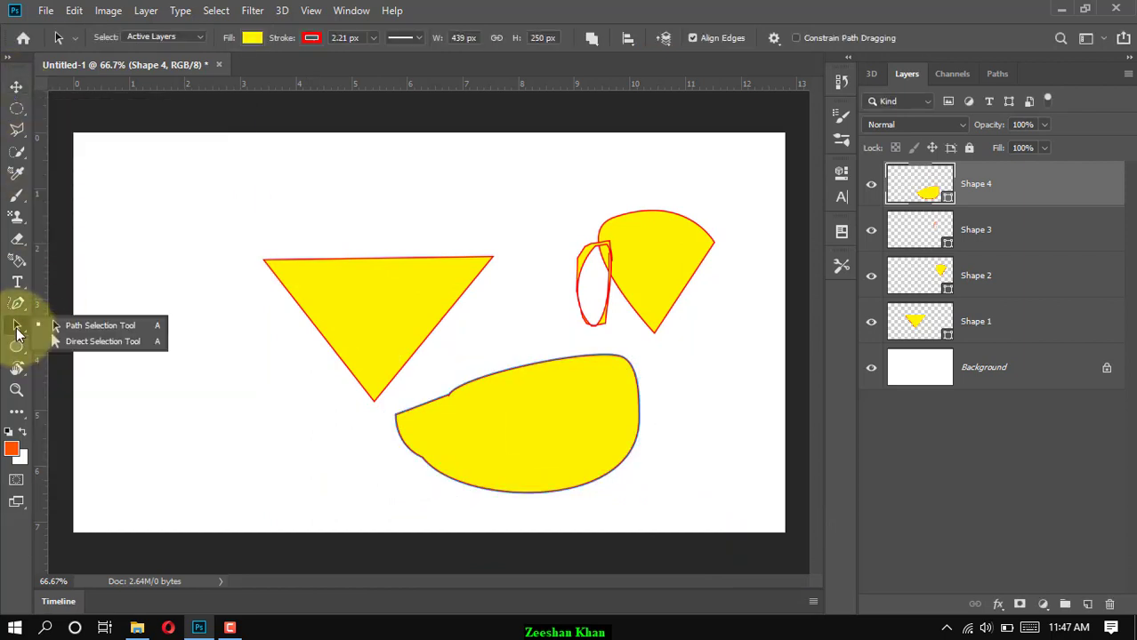
pyautogui.click(114, 330)
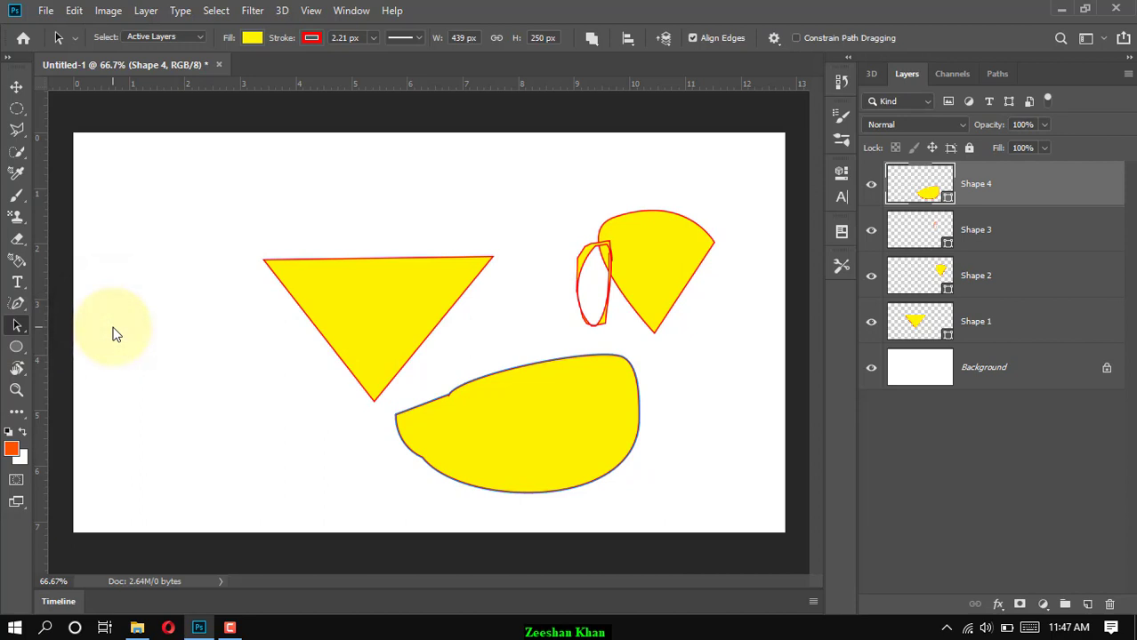
# Draw a closed three-point rounded shape about 148 px in size over Shape 4's upper-left edge with the Curvature Pen tool
pyautogui.click(17, 305)
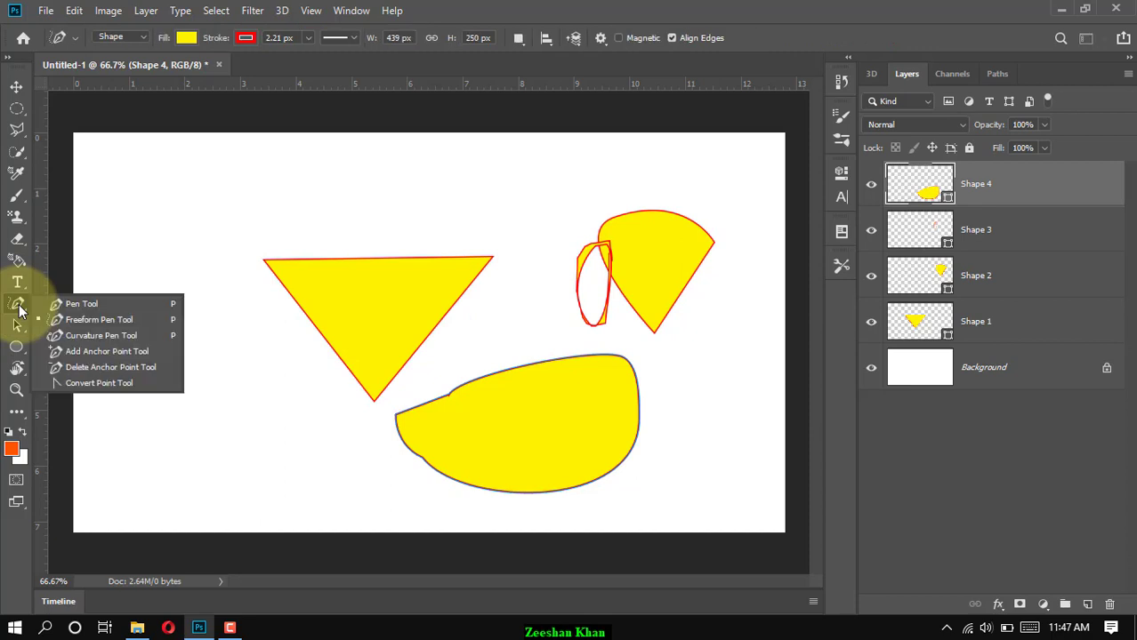
pyautogui.click(129, 343)
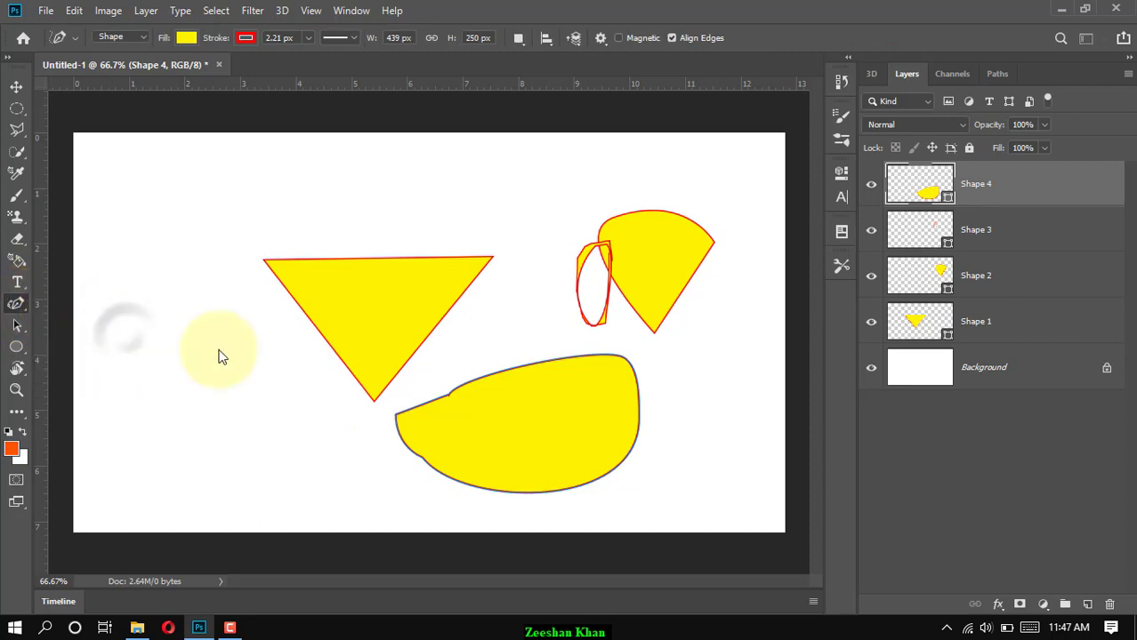
pyautogui.click(526, 406)
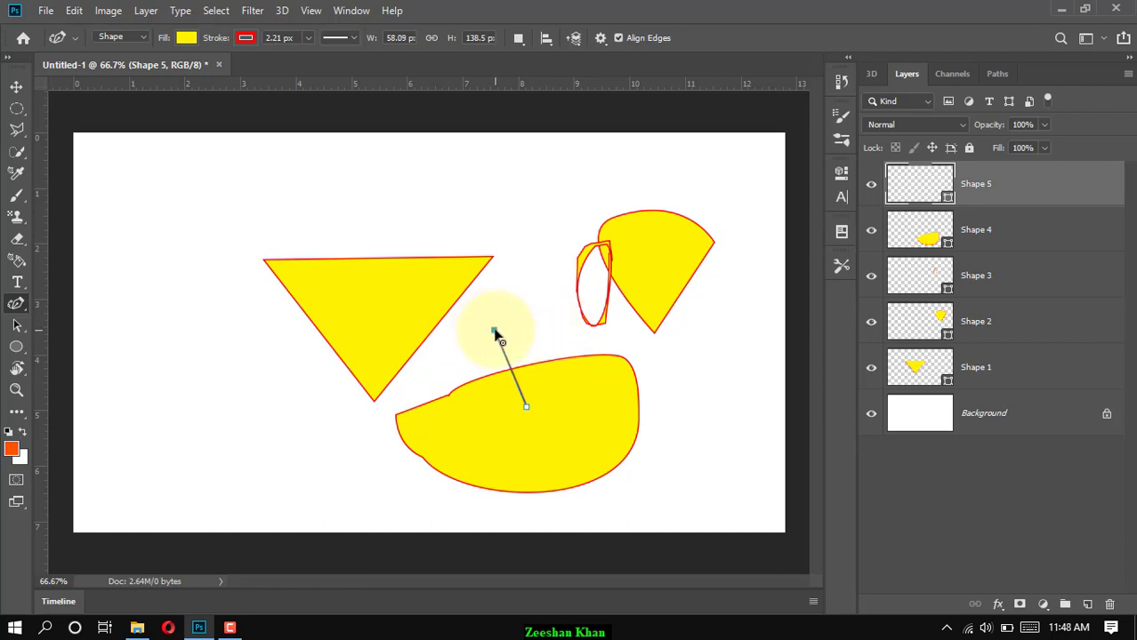
pyautogui.click(495, 331)
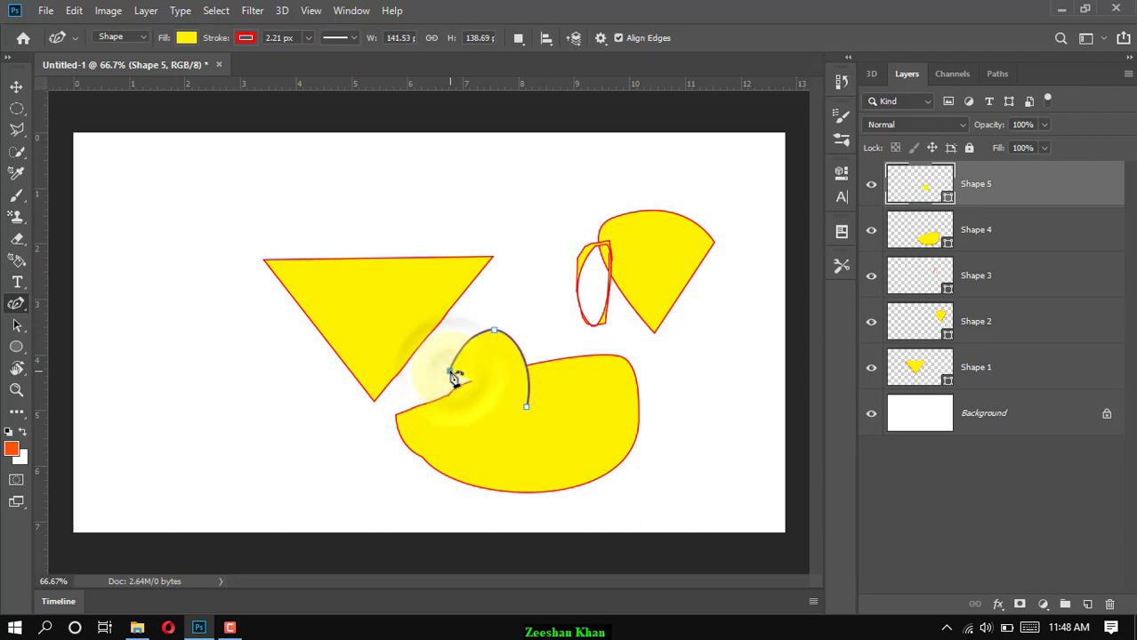
pyautogui.click(451, 372)
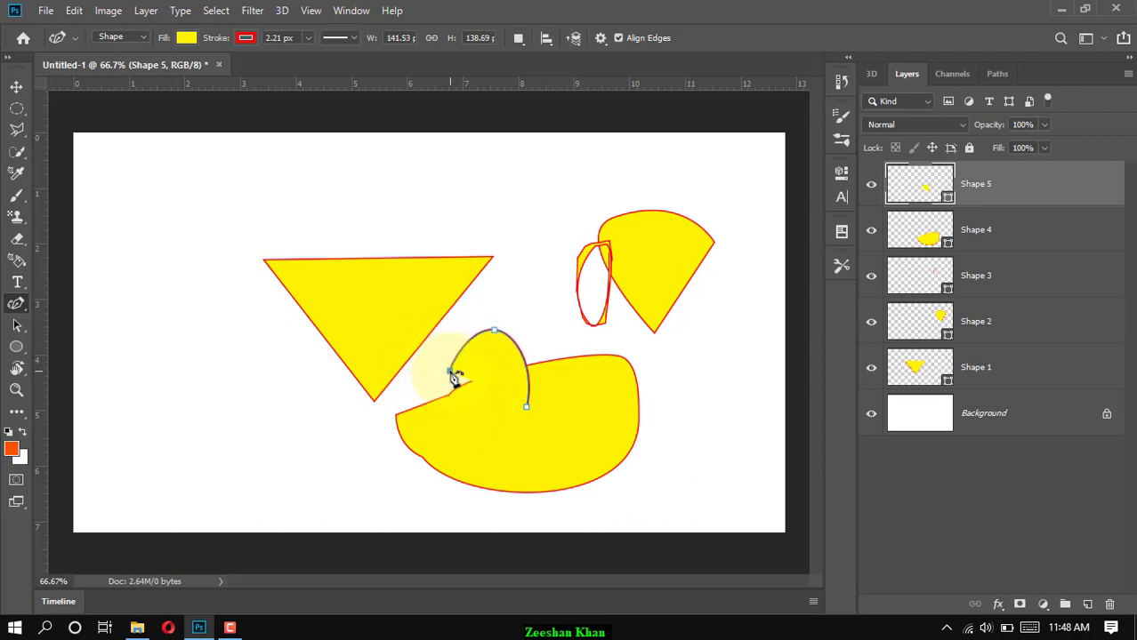
pyautogui.click(526, 409)
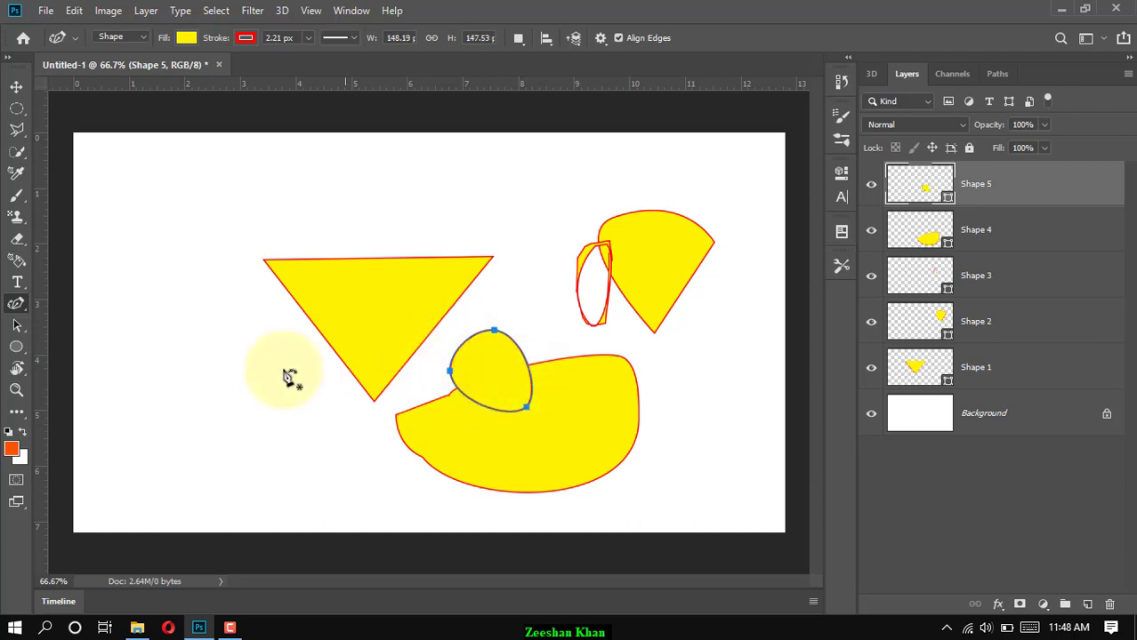
# Draw a closed three-point egg-like shape about 279 by 219 px to the left of the triangle with the Curvature Pen tool
pyautogui.click(125, 291)
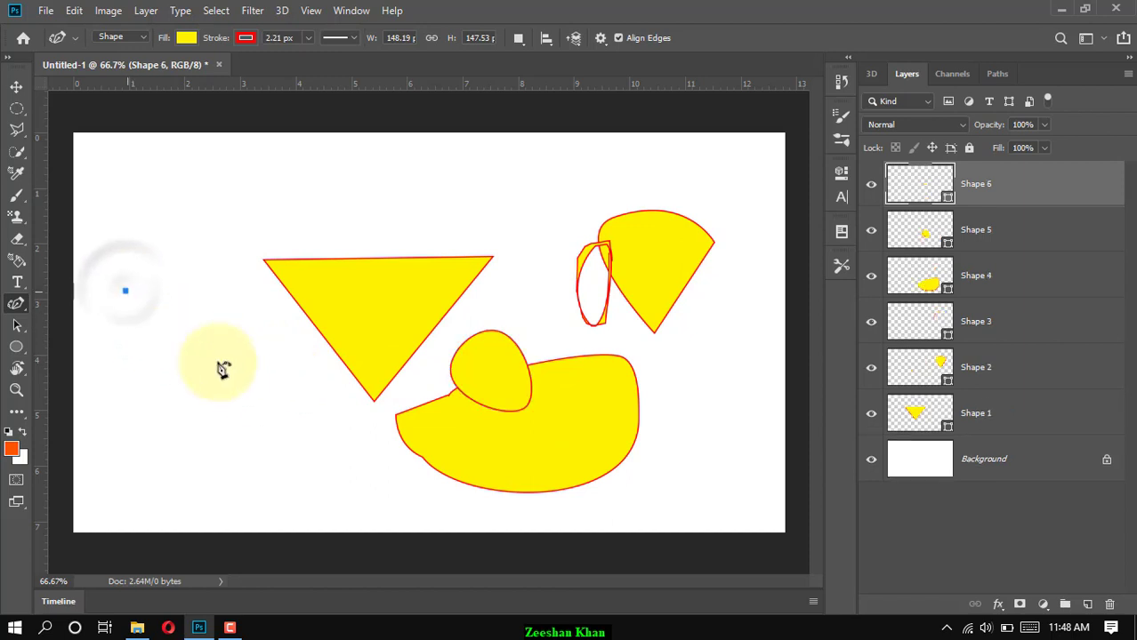
pyautogui.click(249, 360)
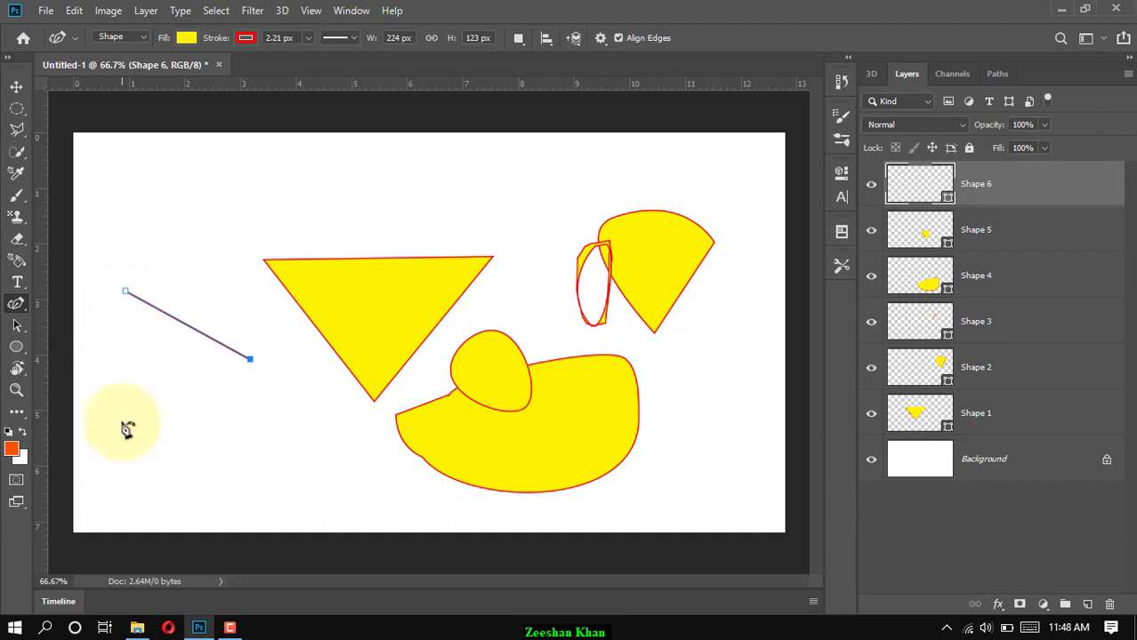
pyautogui.click(106, 388)
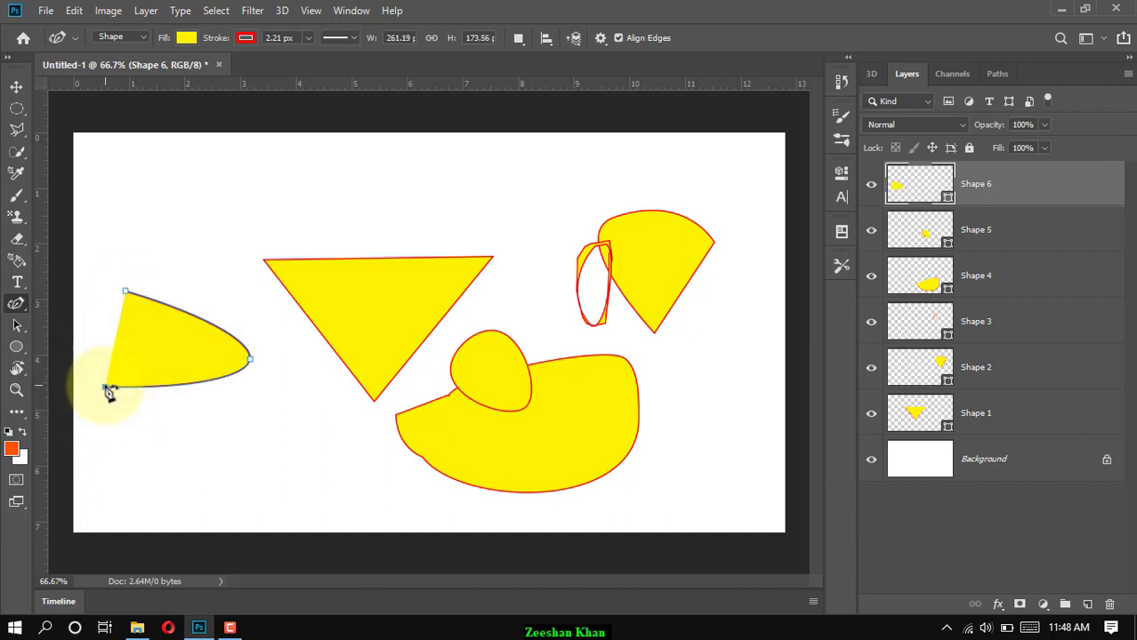
pyautogui.click(125, 291)
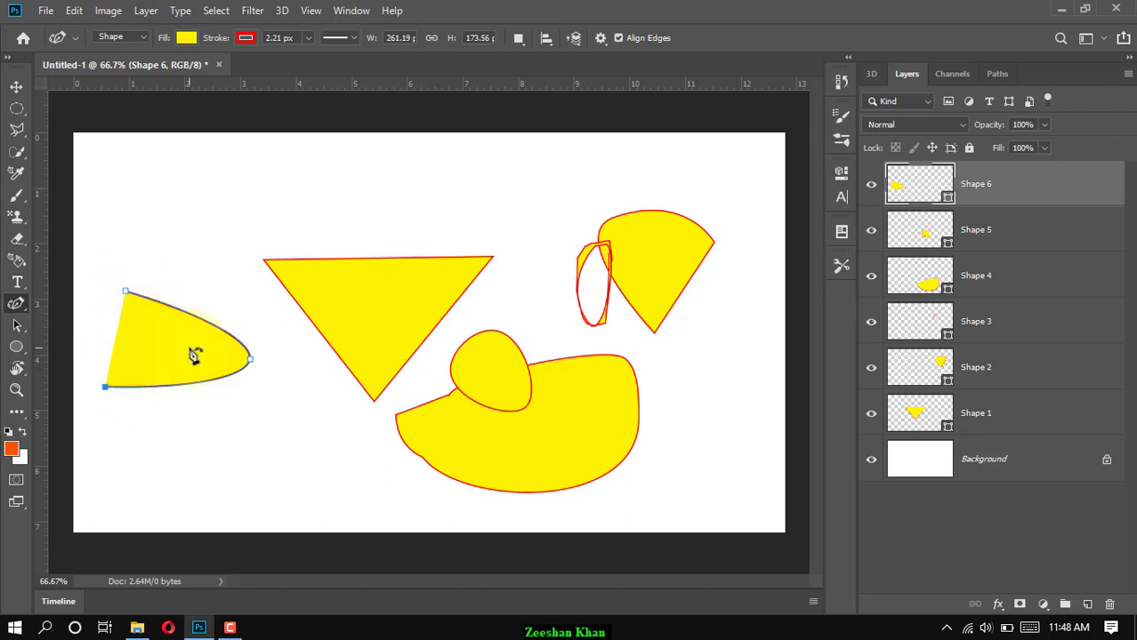
pyautogui.click(128, 299)
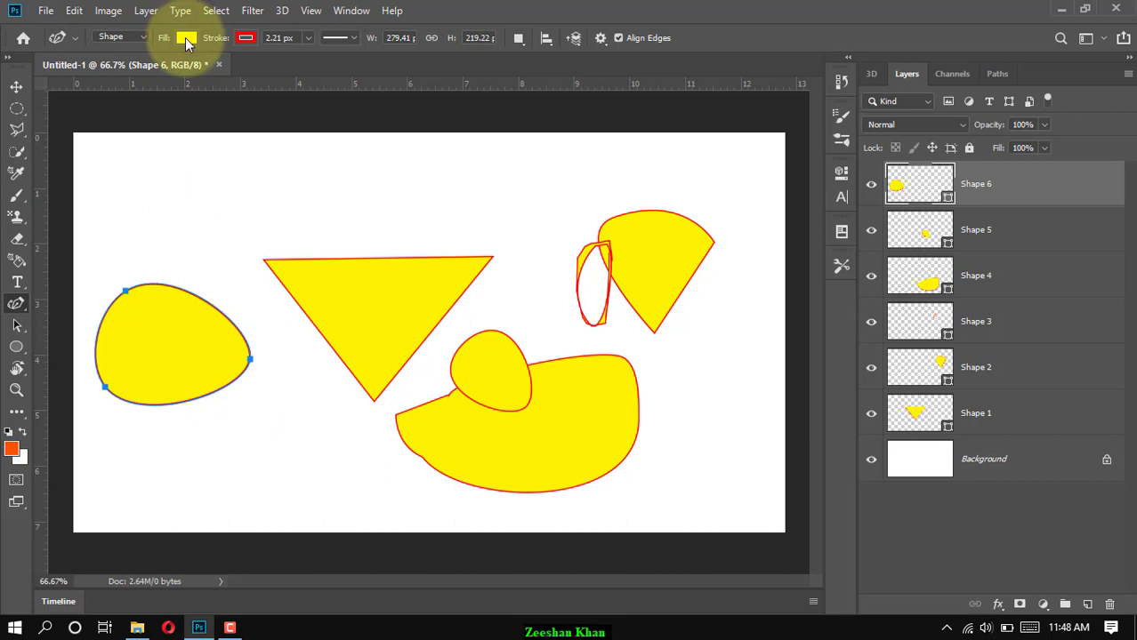
# Set the fill colour of the new egg-like shape to light skin tone eccbb1
pyautogui.click(186, 38)
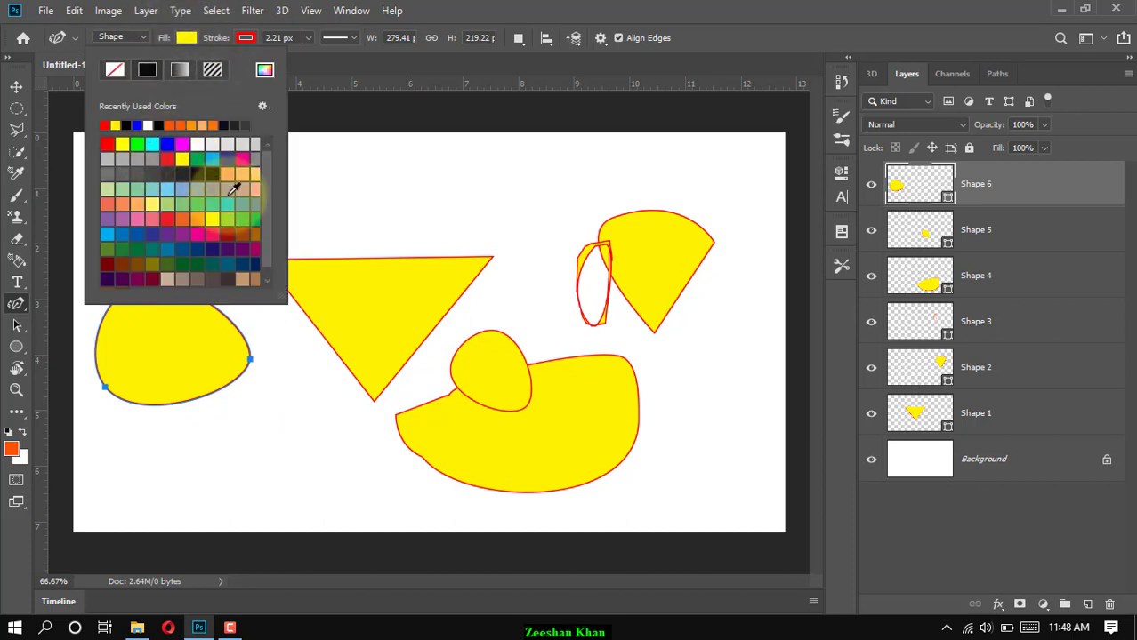
pyautogui.click(263, 71)
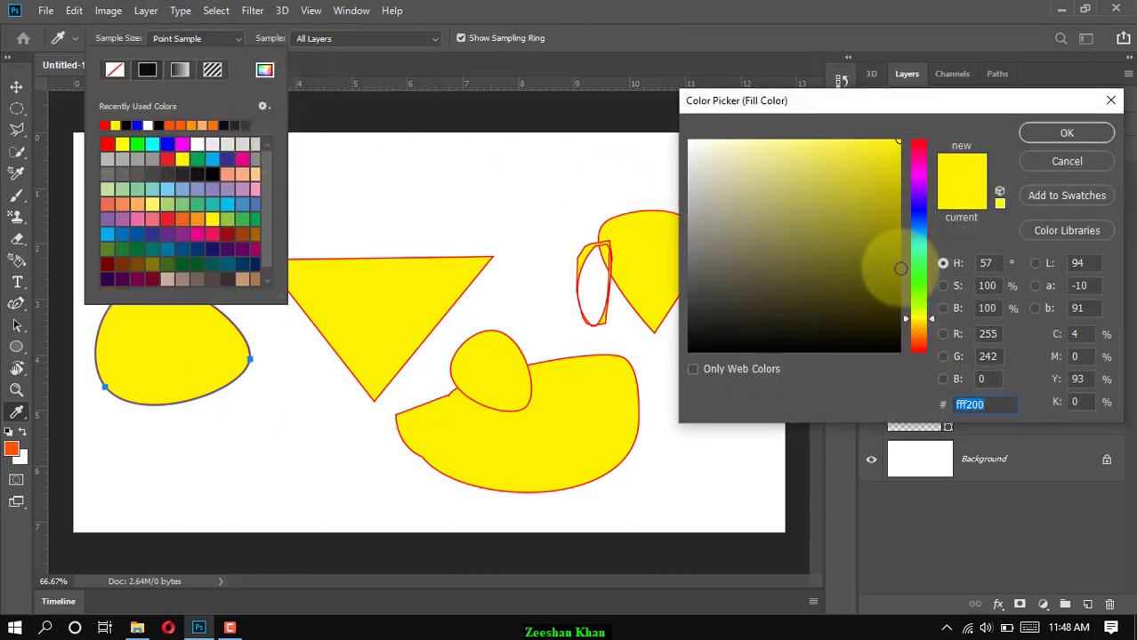
pyautogui.moveTo(923, 319); pyautogui.dragTo(920, 336)
pyautogui.moveTo(828, 260)
pyautogui.mouseDown()
pyautogui.moveTo(715, 236)
pyautogui.moveTo(743, 236)
pyautogui.moveTo(763, 200)
pyautogui.moveTo(755, 157)
pyautogui.mouseUp()
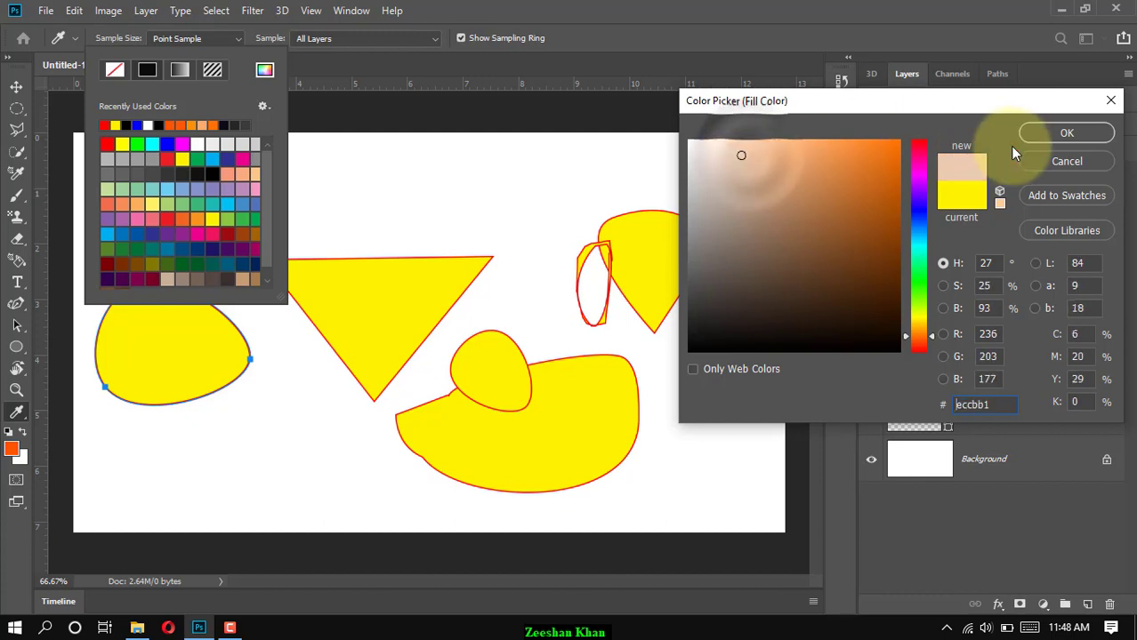
pyautogui.click(1067, 132)
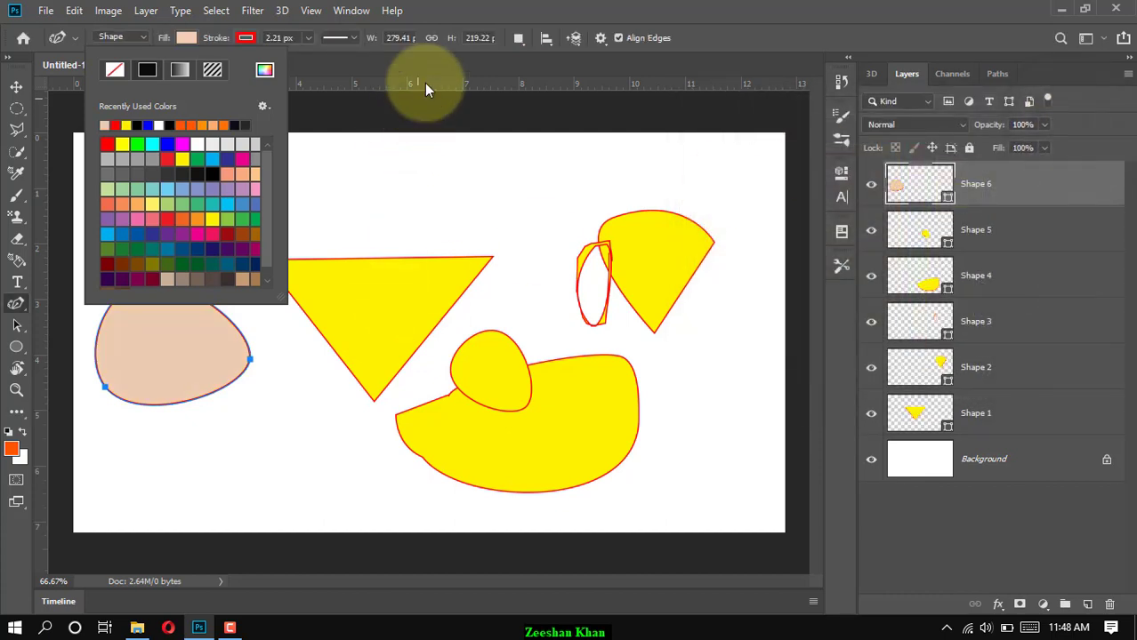
pyautogui.click(630, 4)
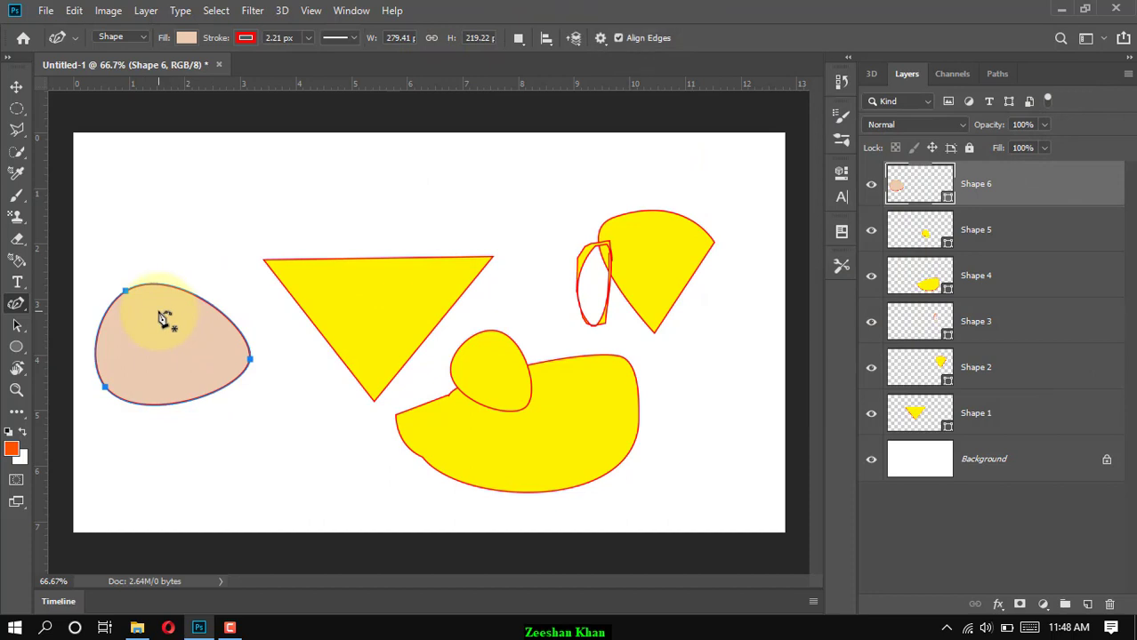
# Rotate the skin-coloured shape by about -92.7° with Free Transform so its narrow end points up, and apply it
pyautogui.click(16, 87)
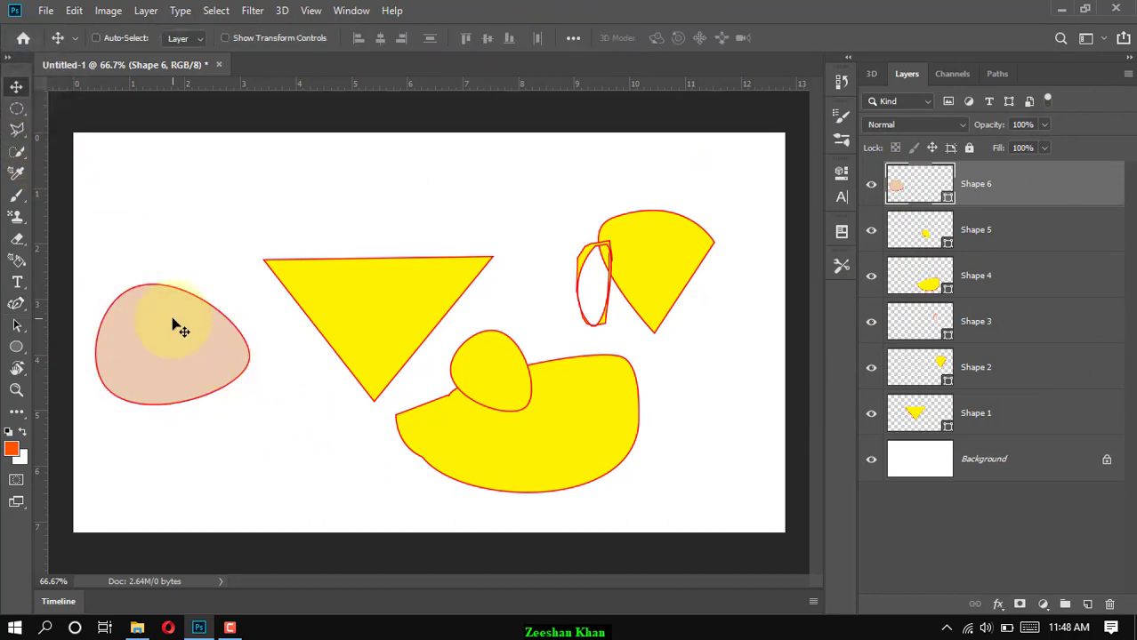
pyautogui.hotkey('ctrl', 't')
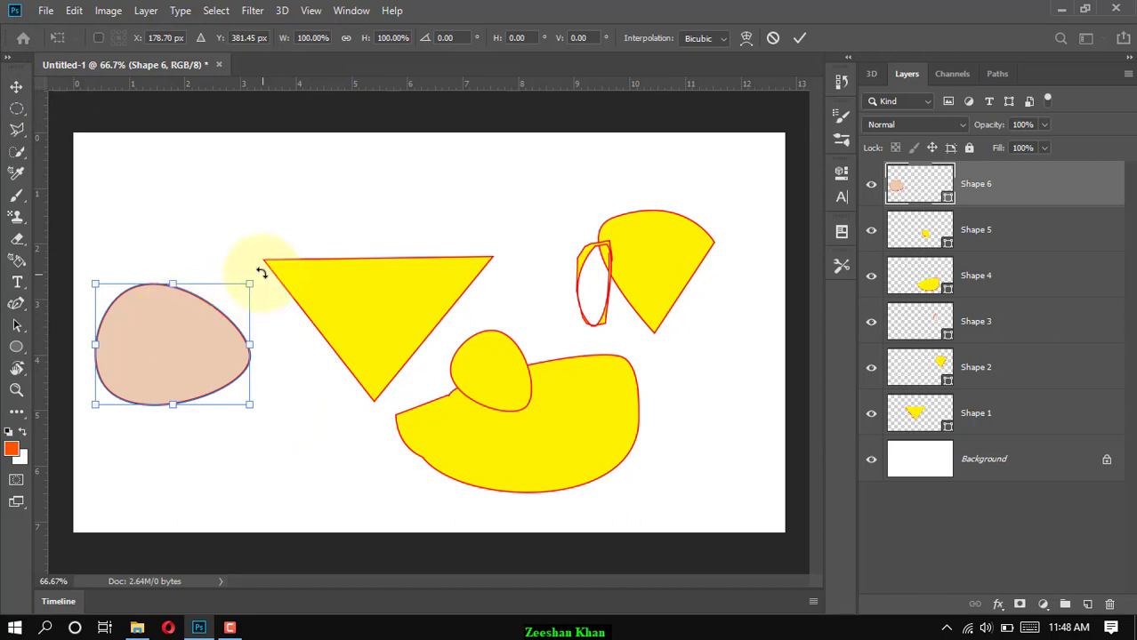
pyautogui.moveTo(250, 267); pyautogui.dragTo(90, 254)
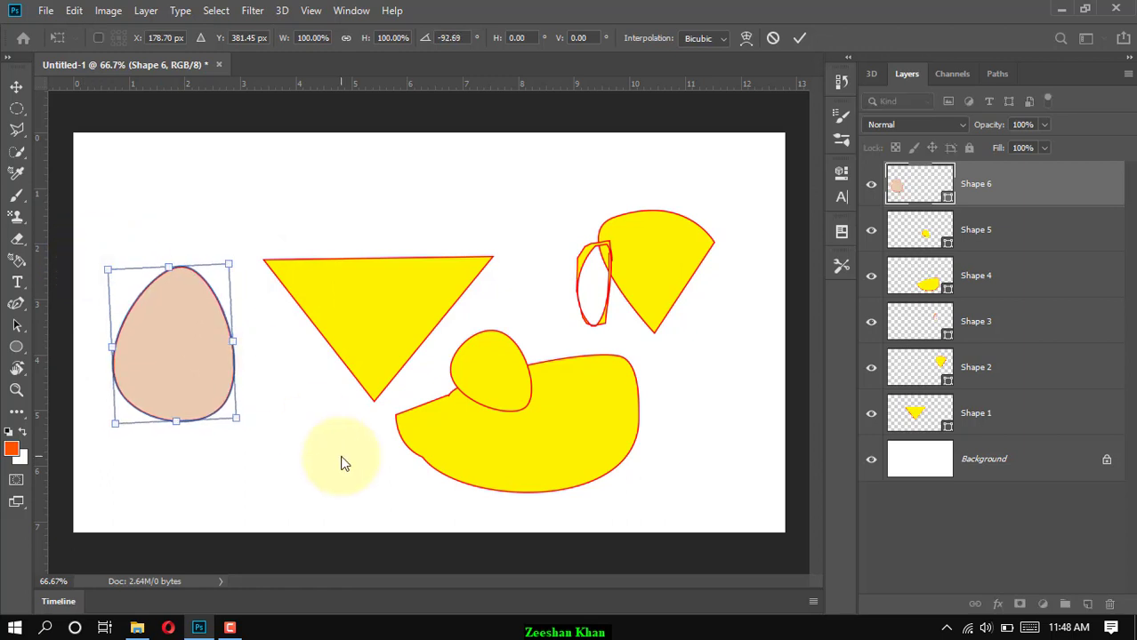
pyautogui.press('Return')
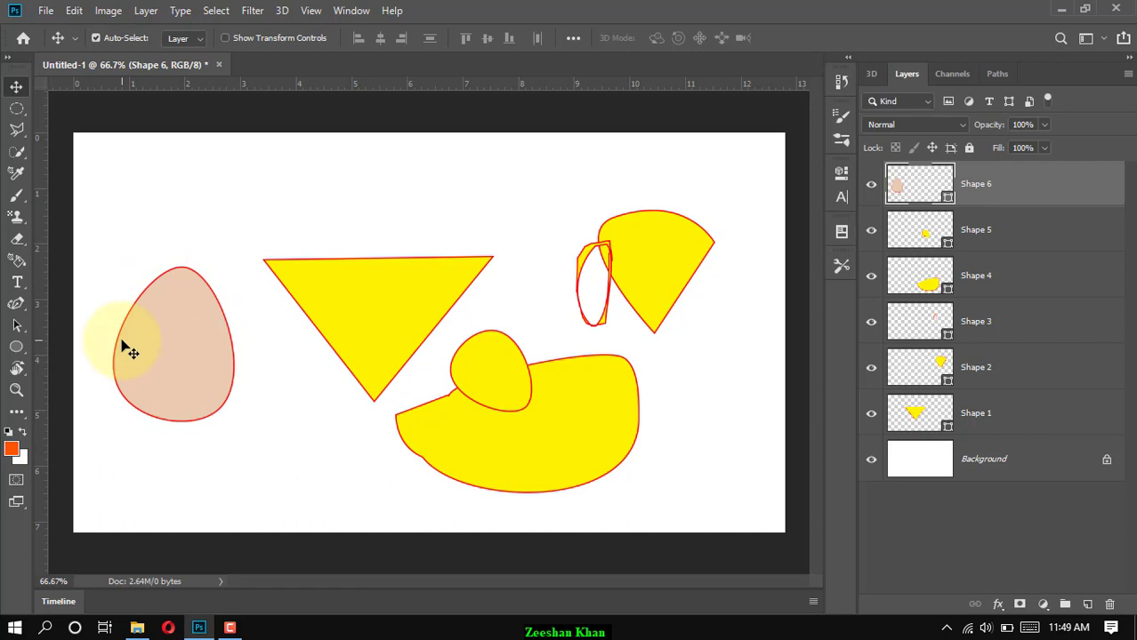
# Draw a closed four-point oval about 159 by 118 px above the triangle's upper-left corner with the Curvature Pen tool
pyautogui.click(18, 304)
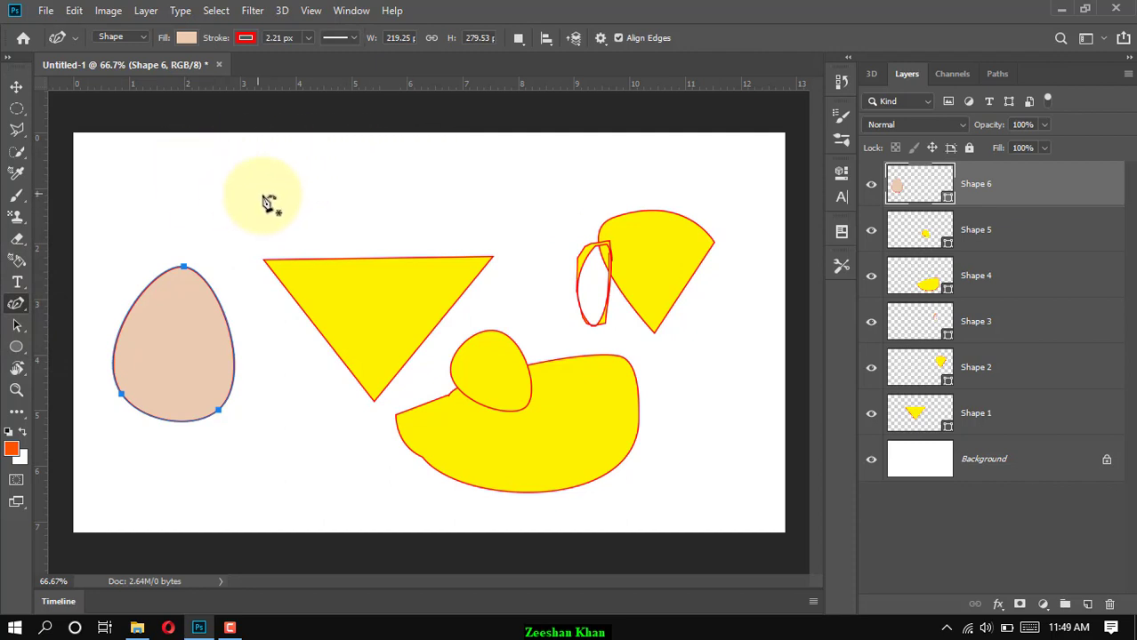
pyautogui.click(233, 188)
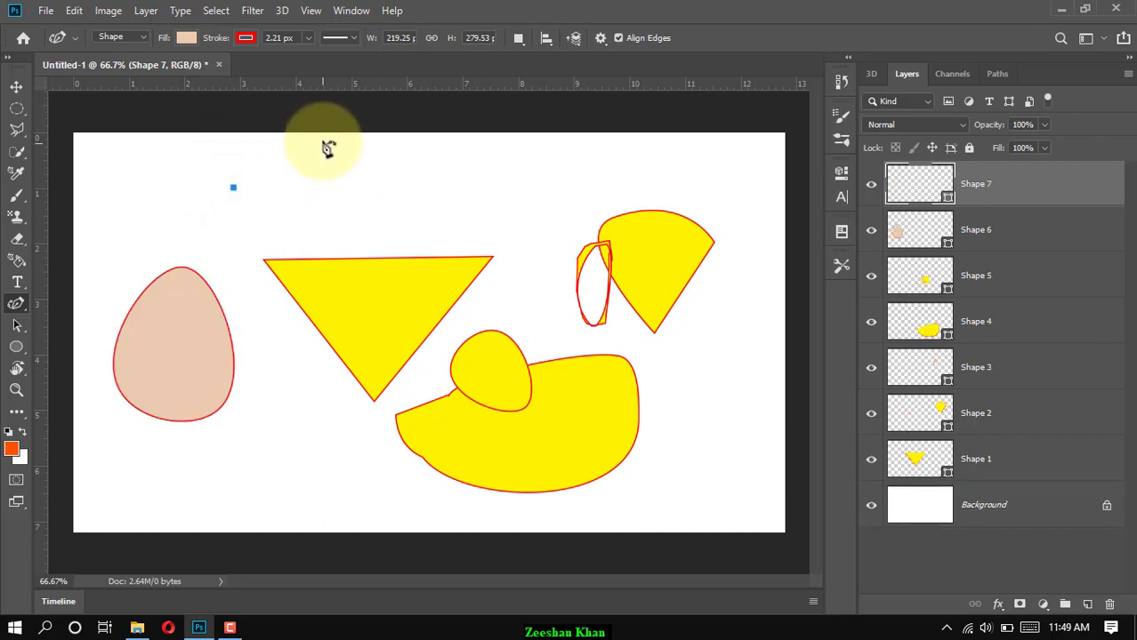
pyautogui.click(277, 142)
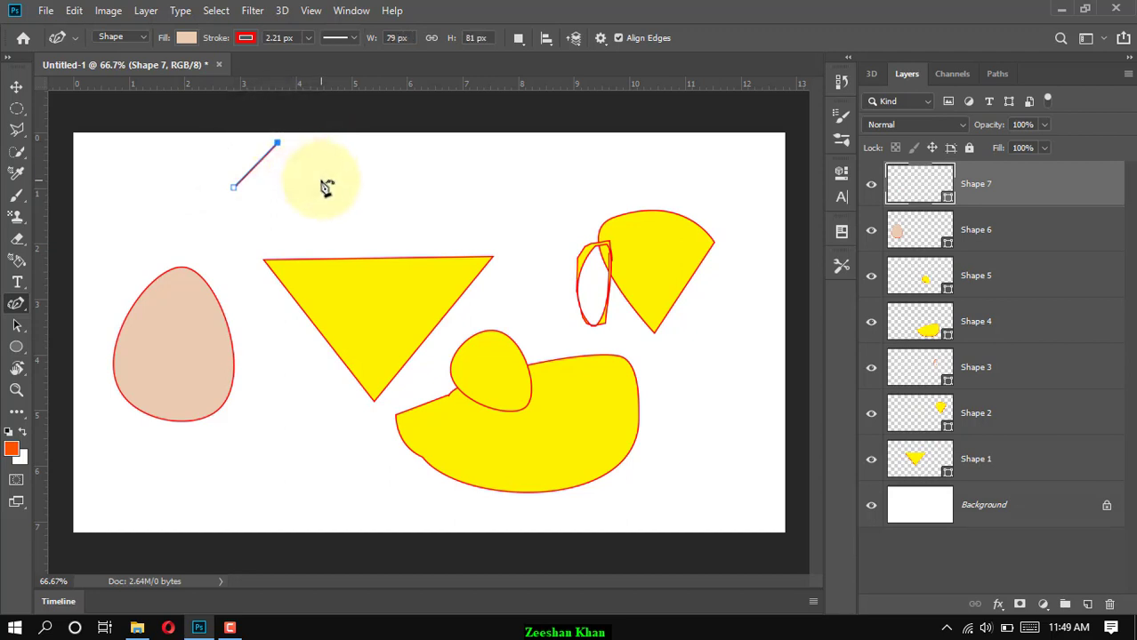
pyautogui.moveTo(321, 180); pyautogui.dragTo(285, 216)
pyautogui.click(281, 207)
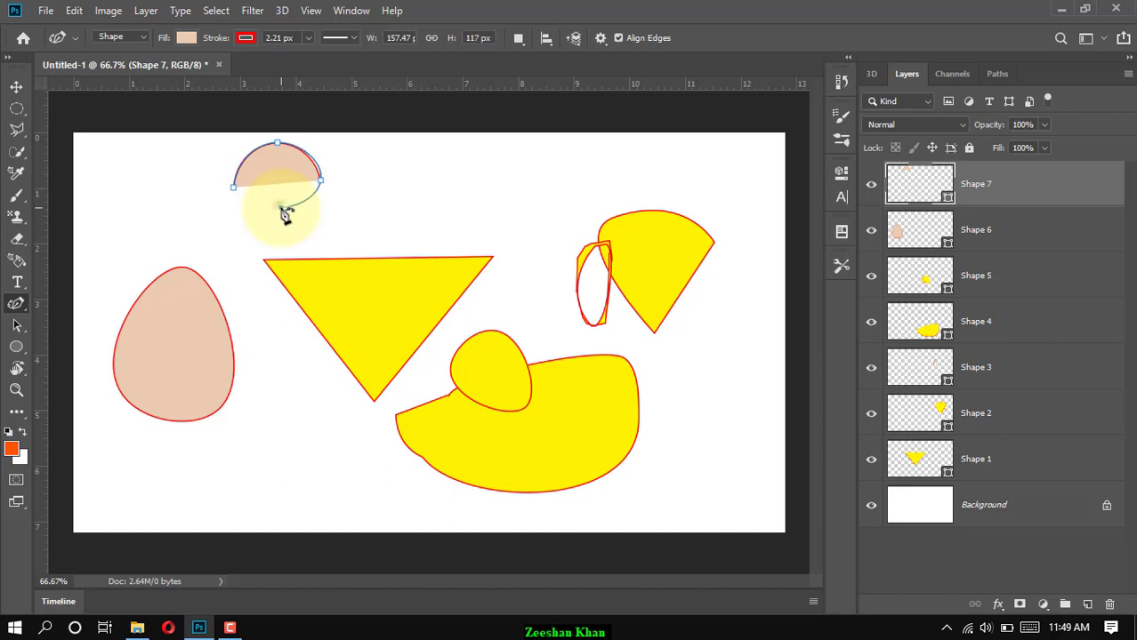
pyautogui.click(235, 188)
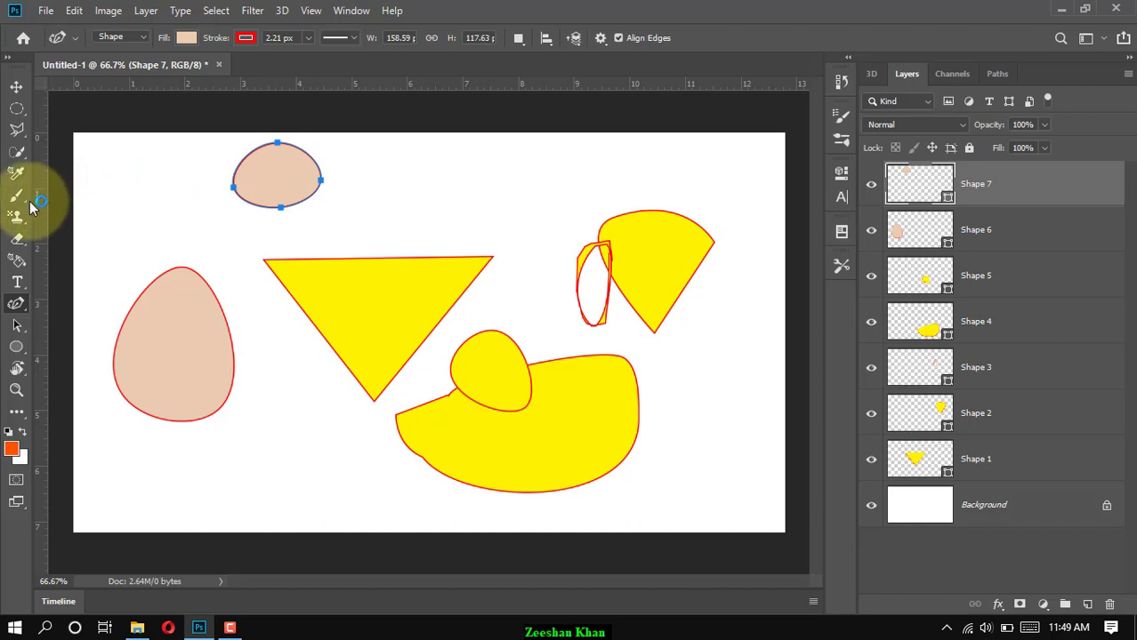
# Move the small oval's bottom and side anchor points with the Direct Selection tool to make it a rounder circle about 134 by 124 px
pyautogui.click(22, 322)
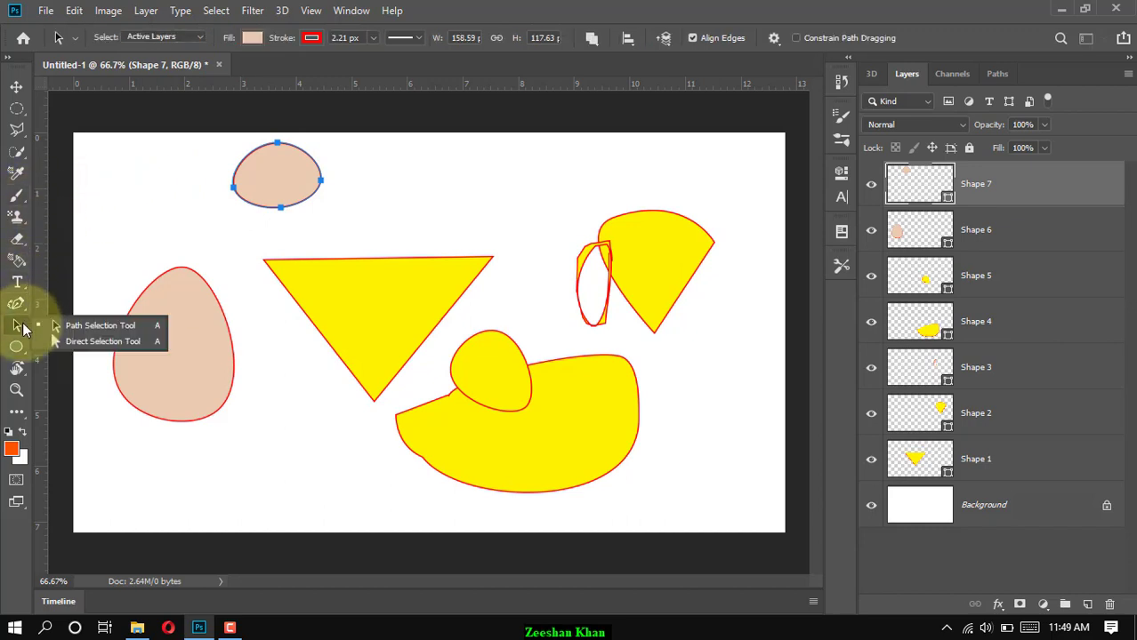
pyautogui.click(102, 318)
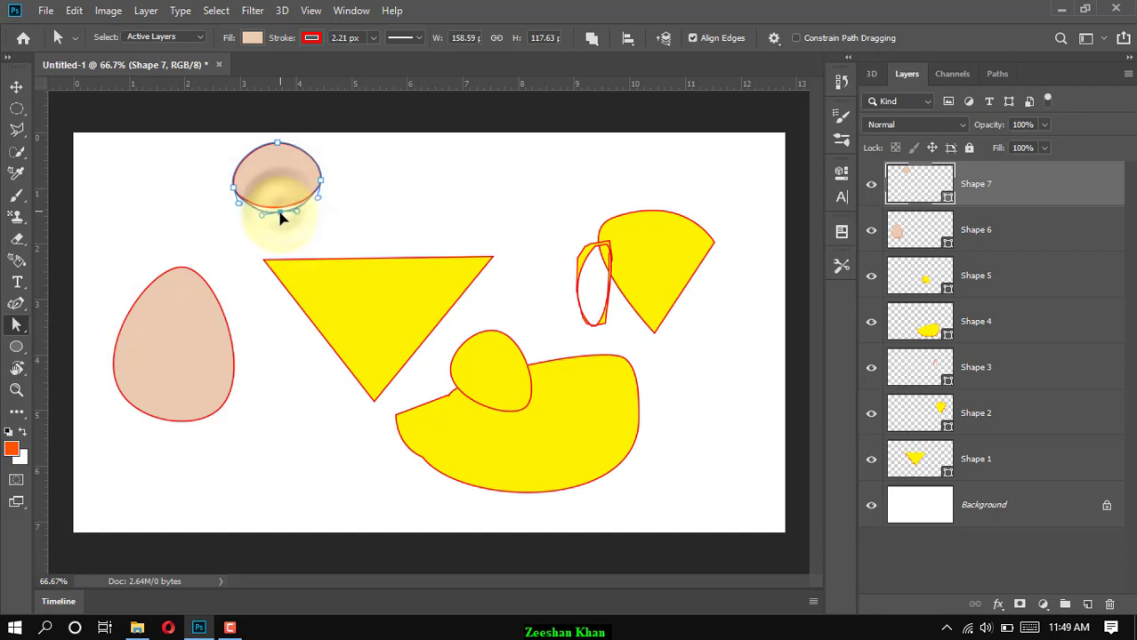
pyautogui.moveTo(281, 213); pyautogui.dragTo(241, 182)
pyautogui.moveTo(320, 182); pyautogui.dragTo(314, 184)
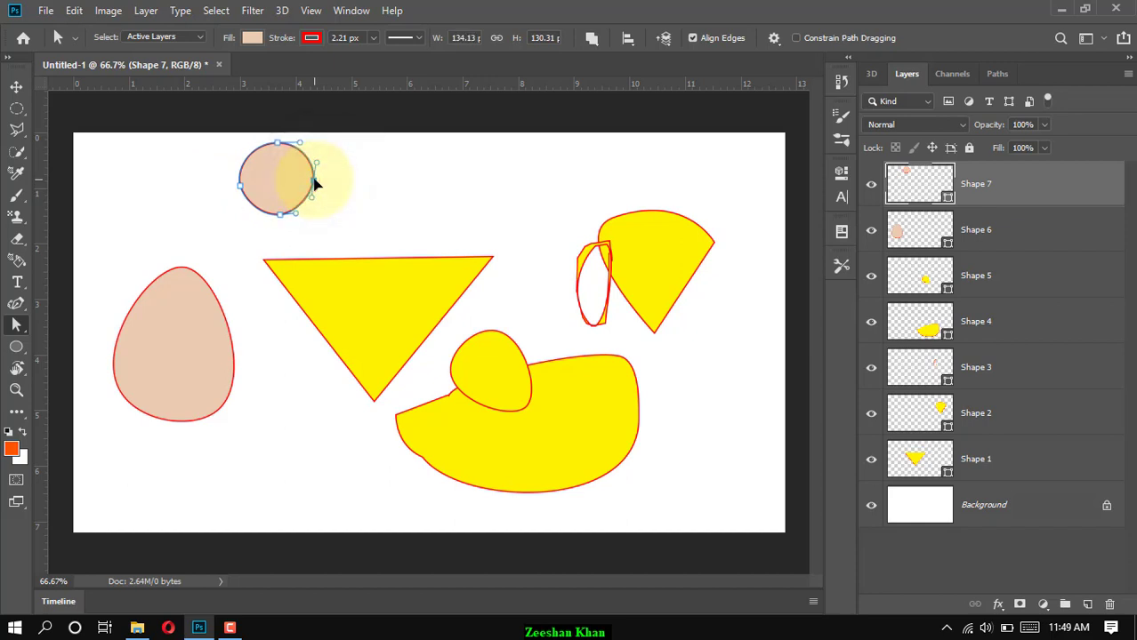
pyautogui.moveTo(280, 220); pyautogui.dragTo(277, 212)
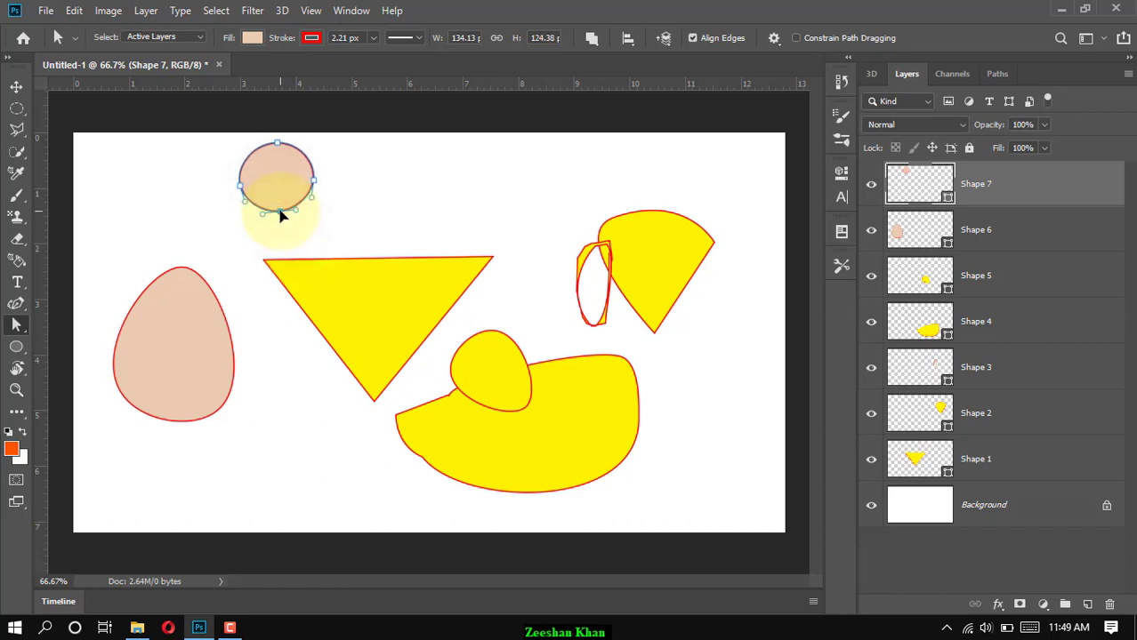
pyautogui.click(380, 194)
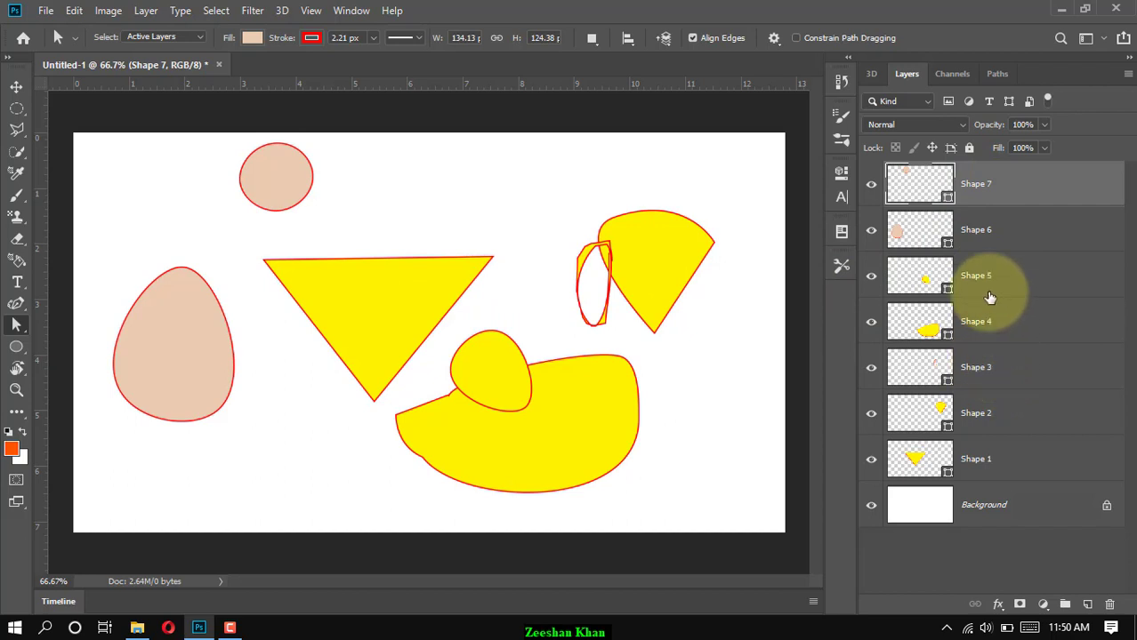
# Reshape the small circle's lower edge with the Convert Point tool by pulling its bottom anchor's two handles outward independently and bringing them back close to the curve
pyautogui.click(17, 306)
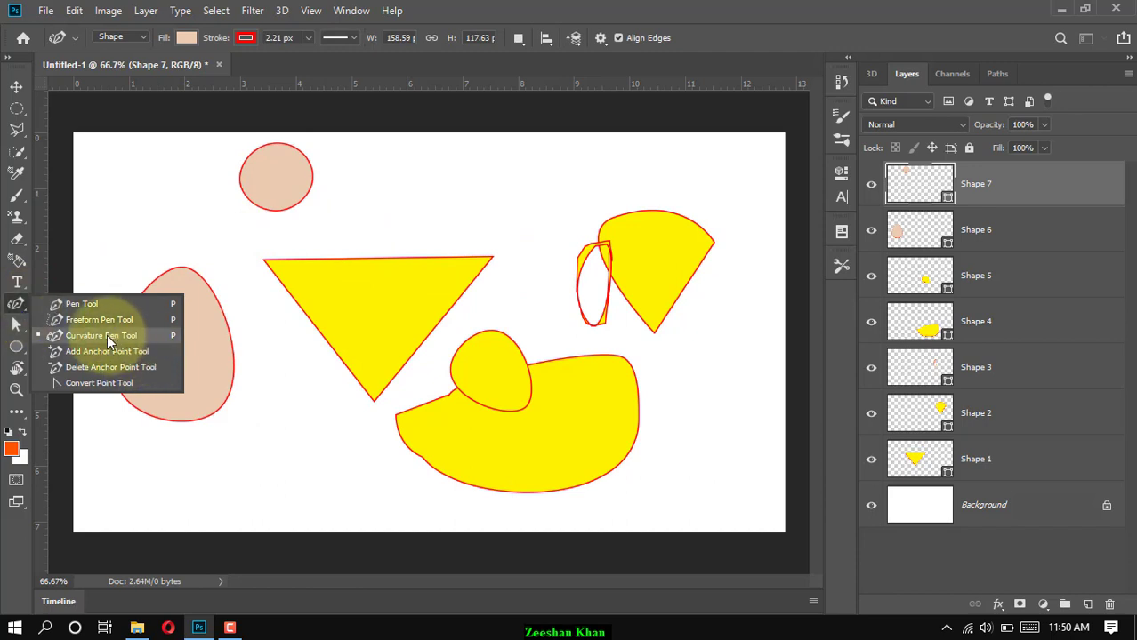
pyautogui.click(85, 385)
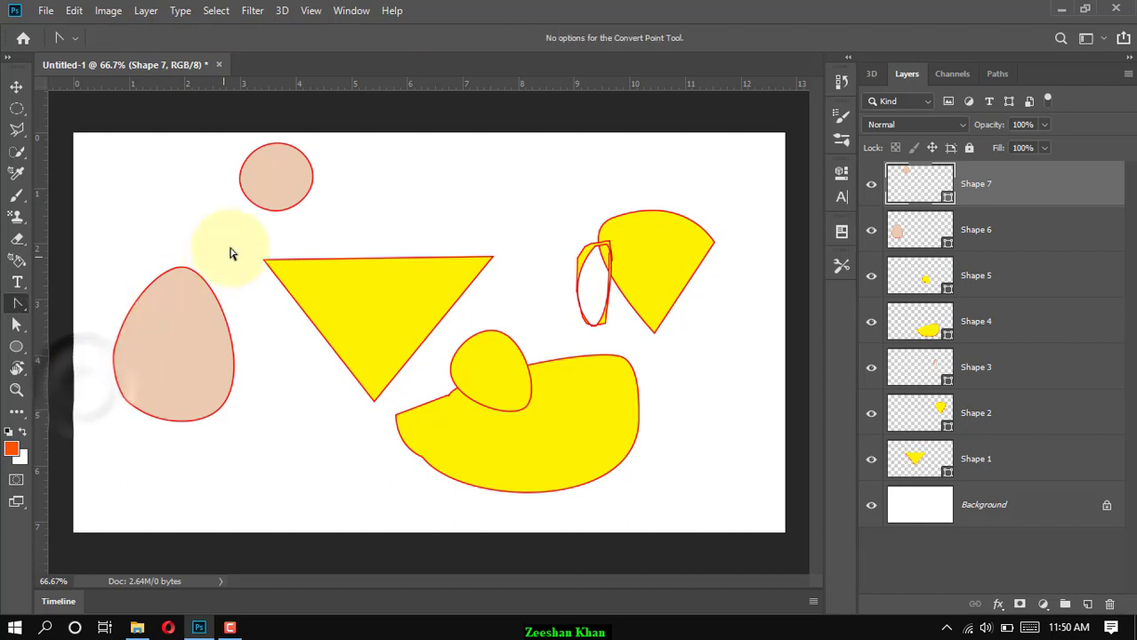
pyautogui.click(282, 189)
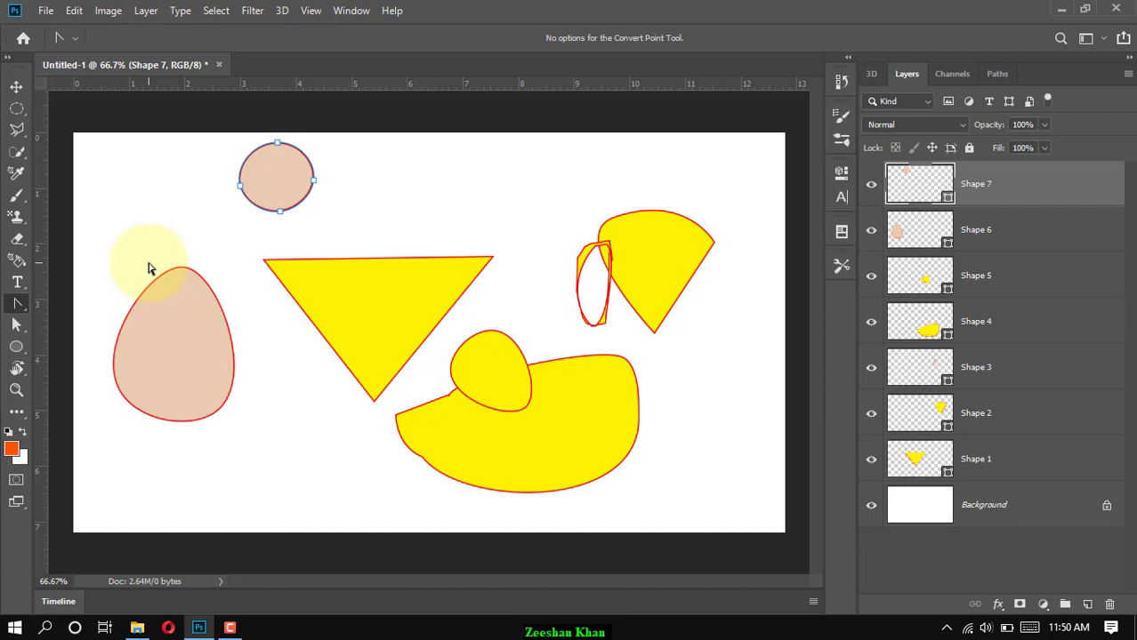
pyautogui.click(16, 325)
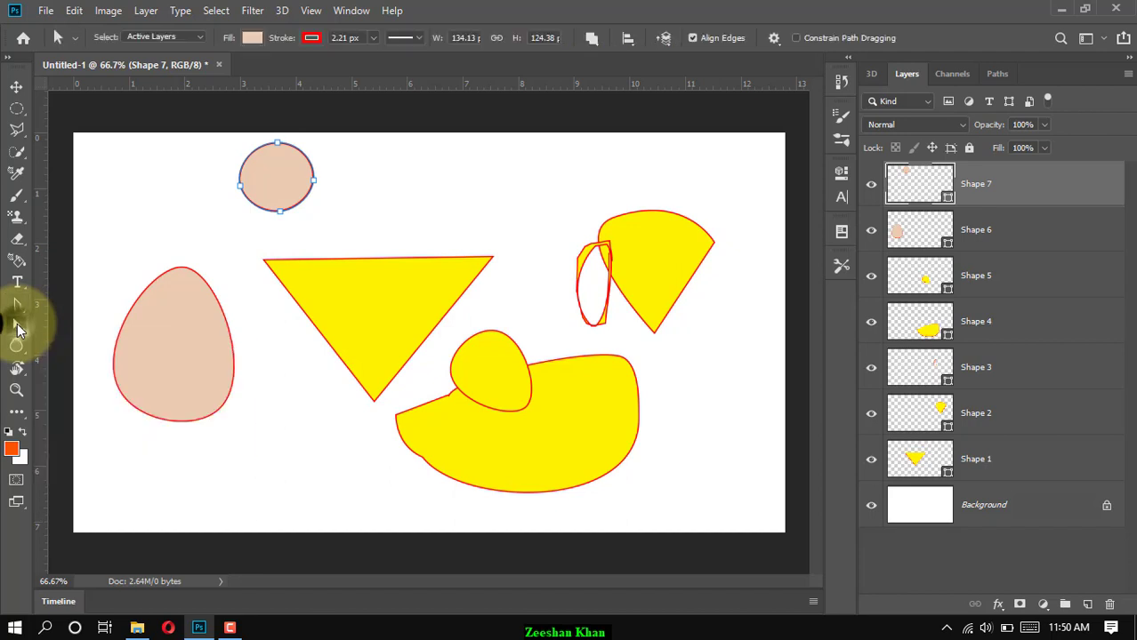
pyautogui.click(279, 212)
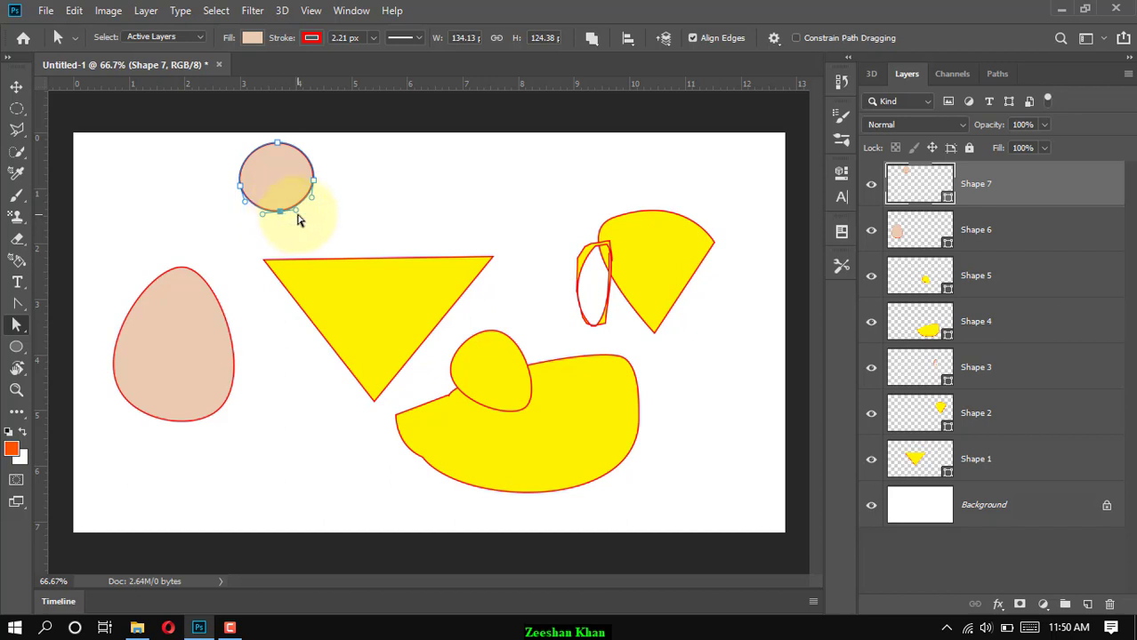
pyautogui.click(19, 306)
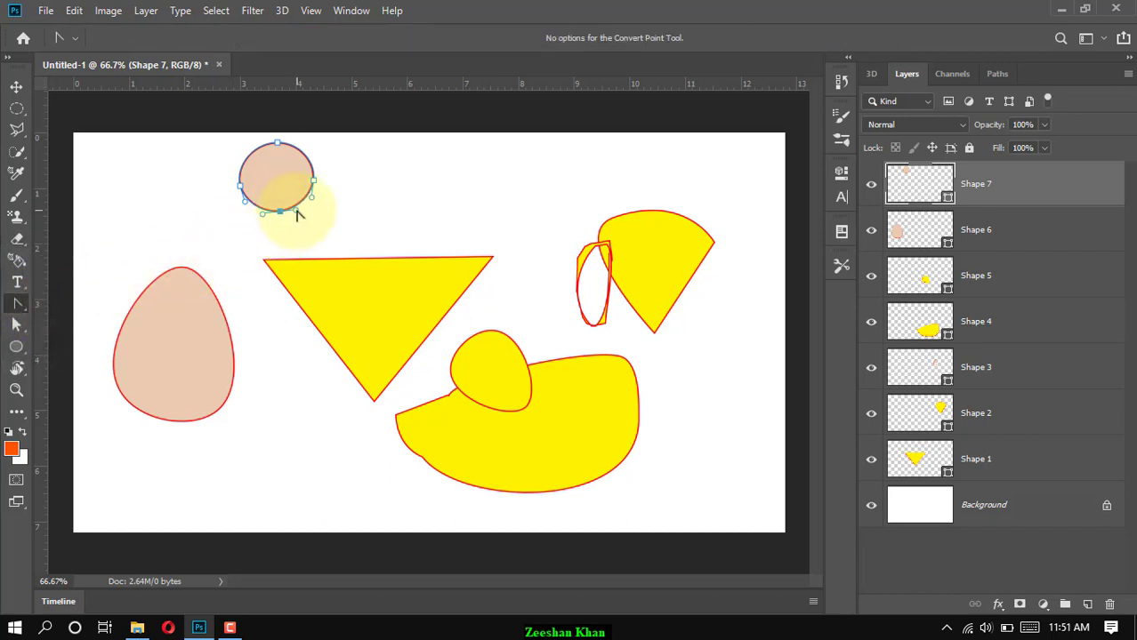
pyautogui.moveTo(295, 214); pyautogui.dragTo(333, 210)
pyautogui.moveTo(263, 219); pyautogui.dragTo(224, 222)
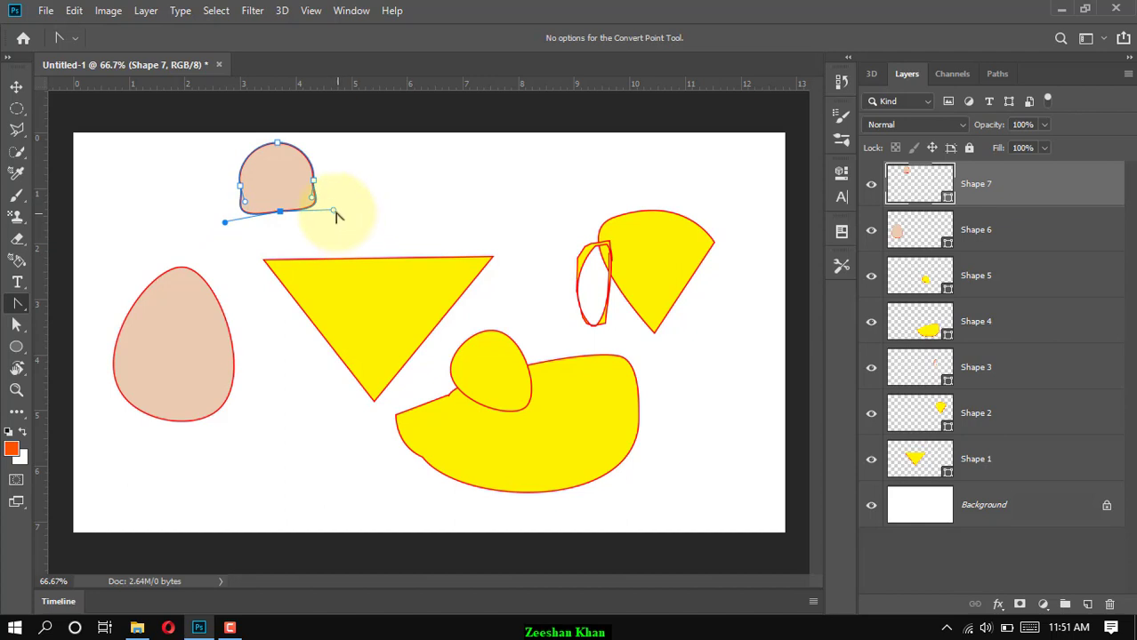
pyautogui.moveTo(333, 211); pyautogui.dragTo(311, 205)
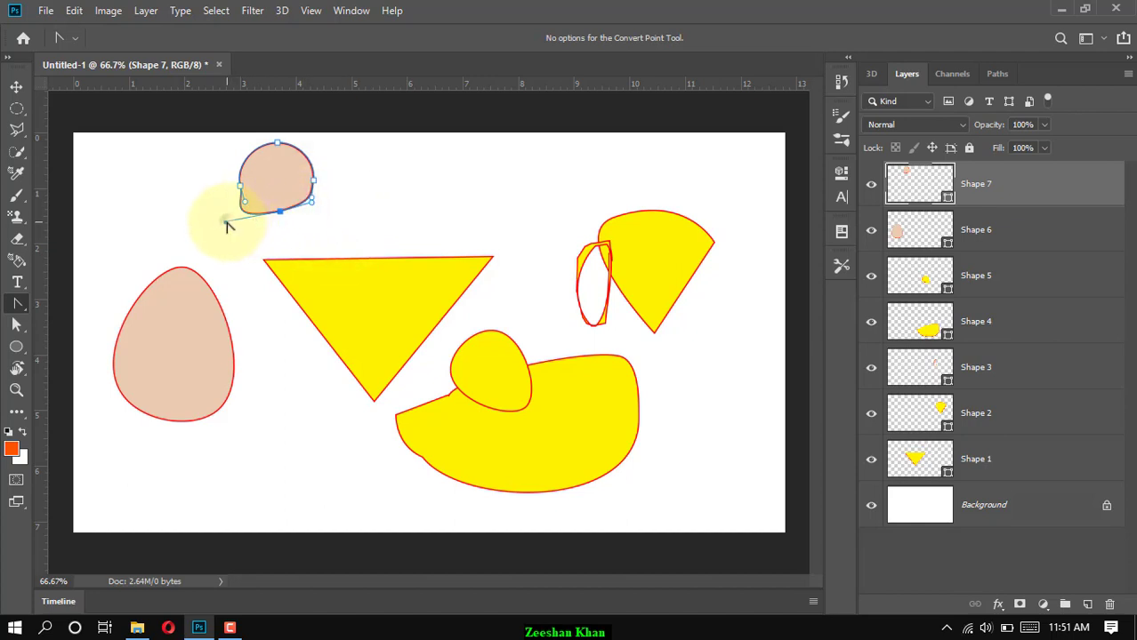
pyautogui.moveTo(226, 222); pyautogui.dragTo(255, 213)
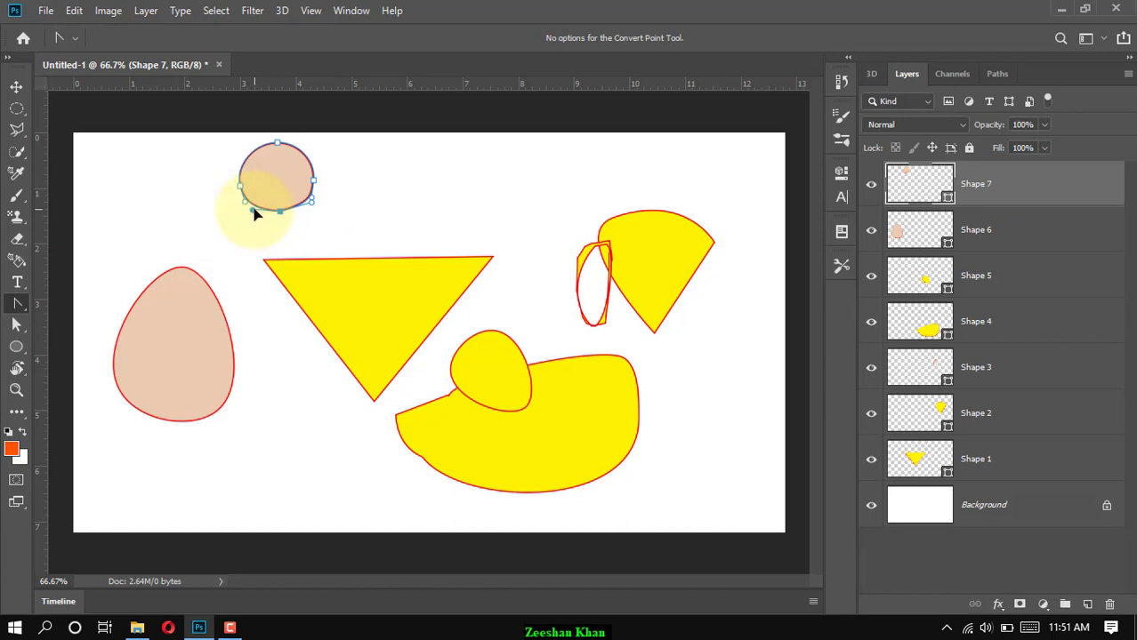
pyautogui.click(26, 312)
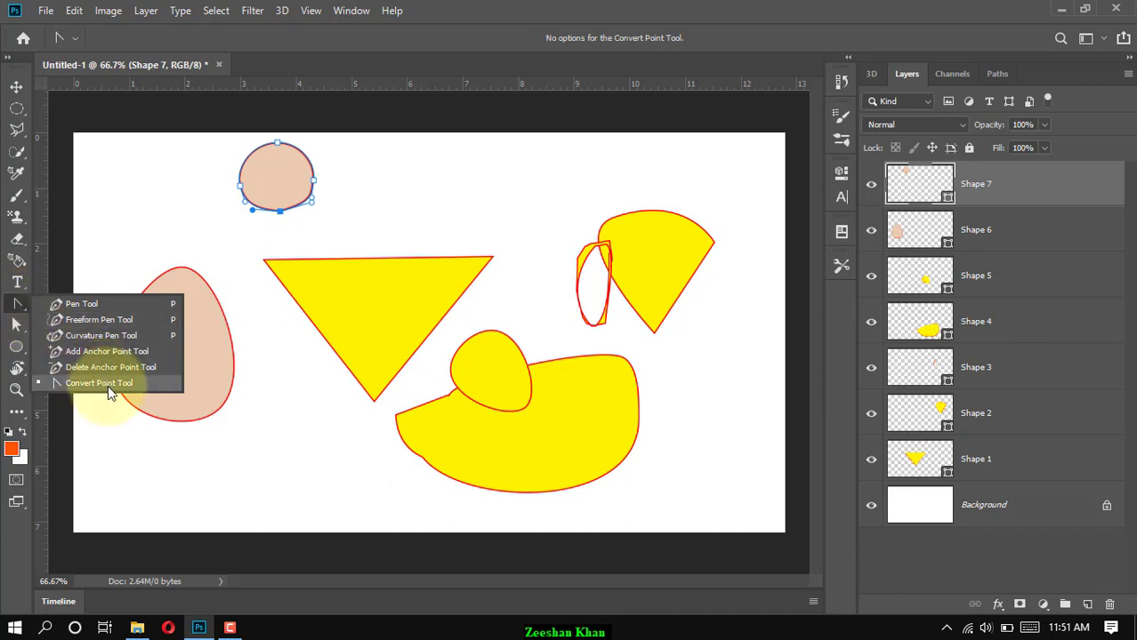
pyautogui.click(108, 385)
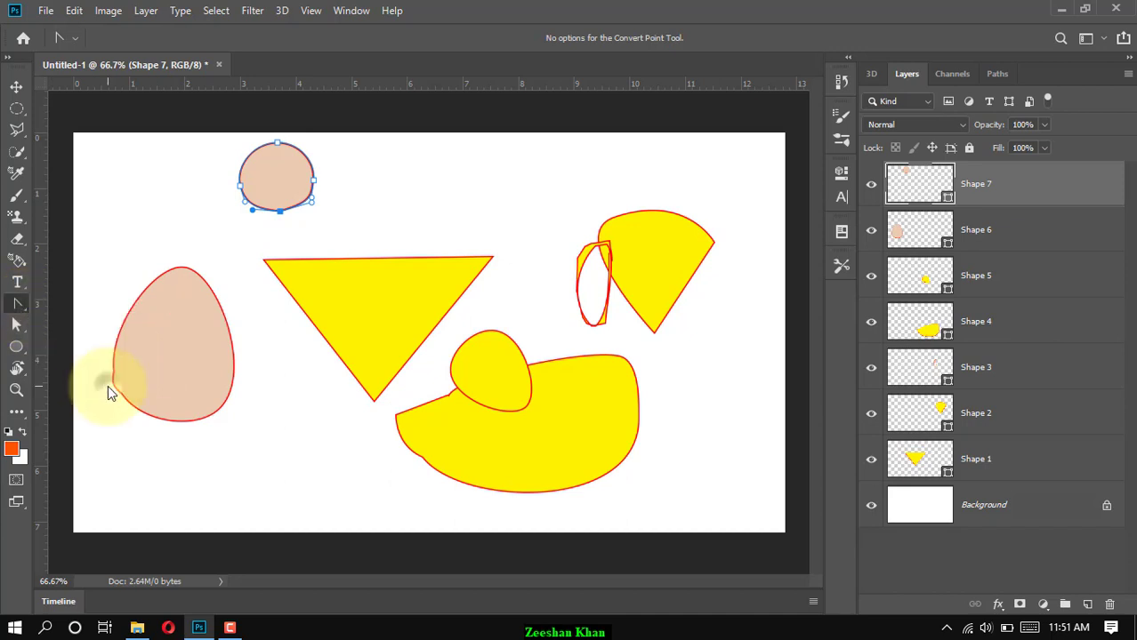
pyautogui.click(16, 327)
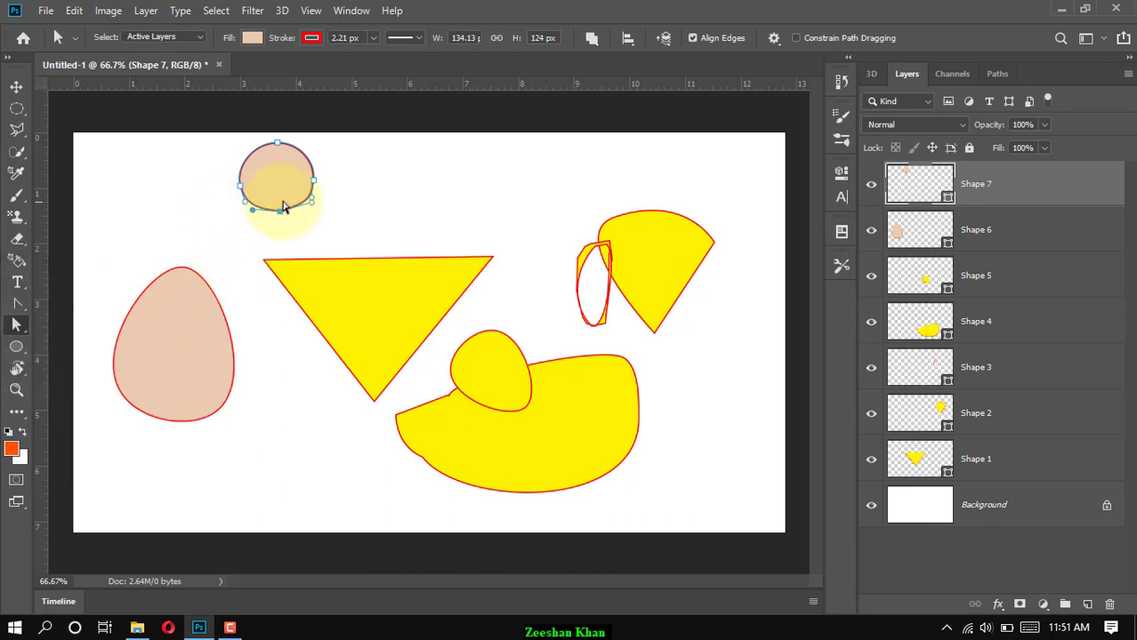
pyautogui.rightClick(16, 325)
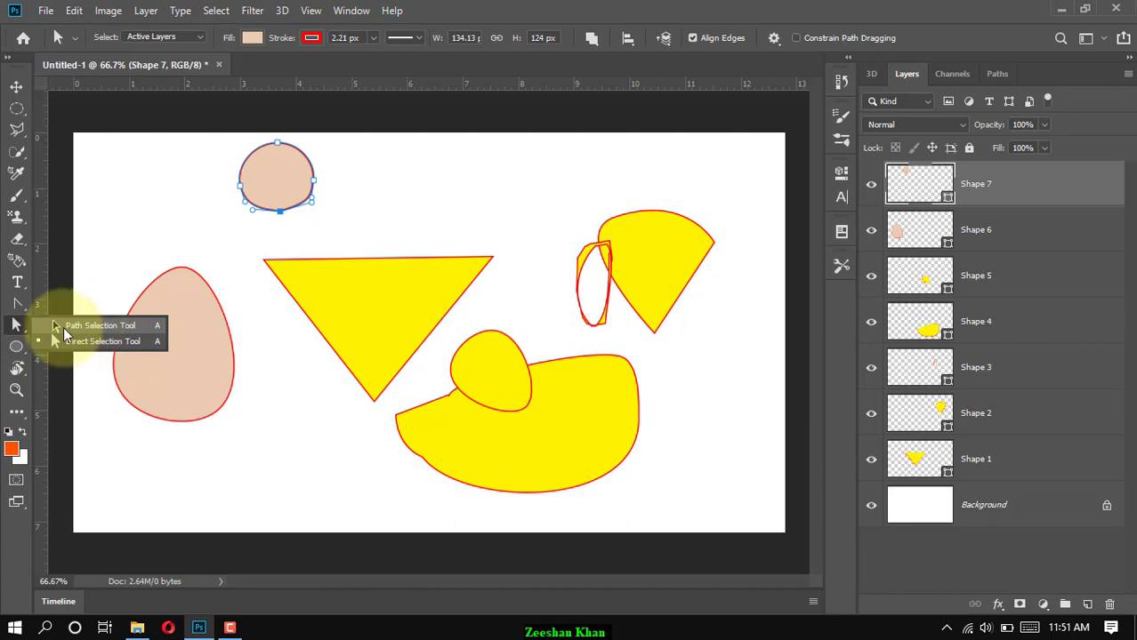
pyautogui.click(18, 326)
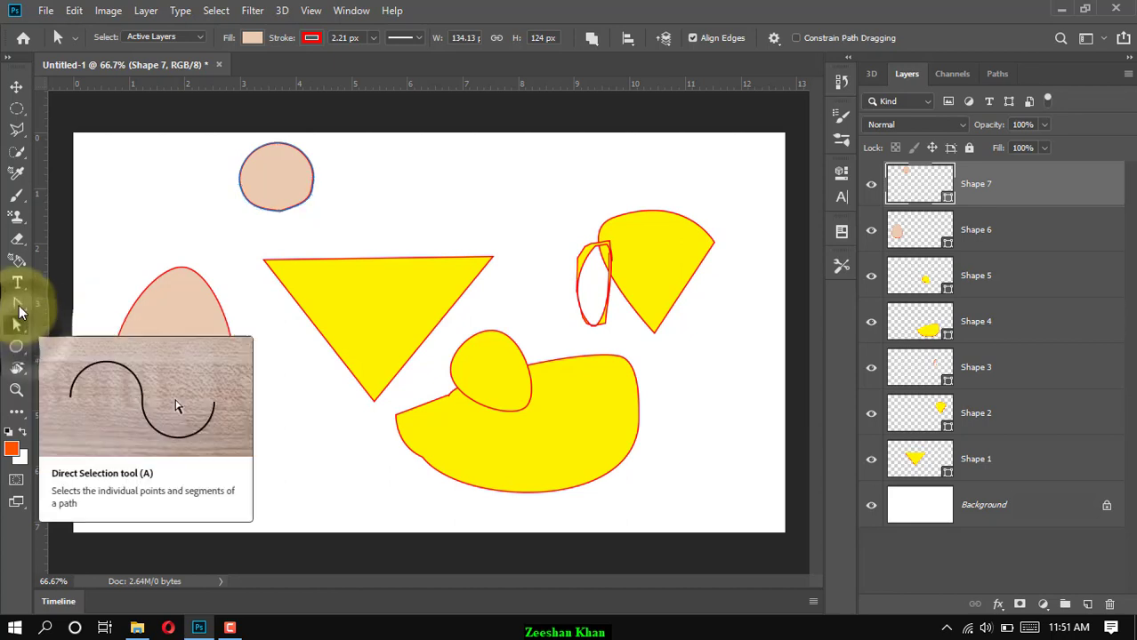
# Switch to the Pen tool and delete all the shape layers, Shape 1 to Shape 7, leaving only the background
pyautogui.click(18, 306)
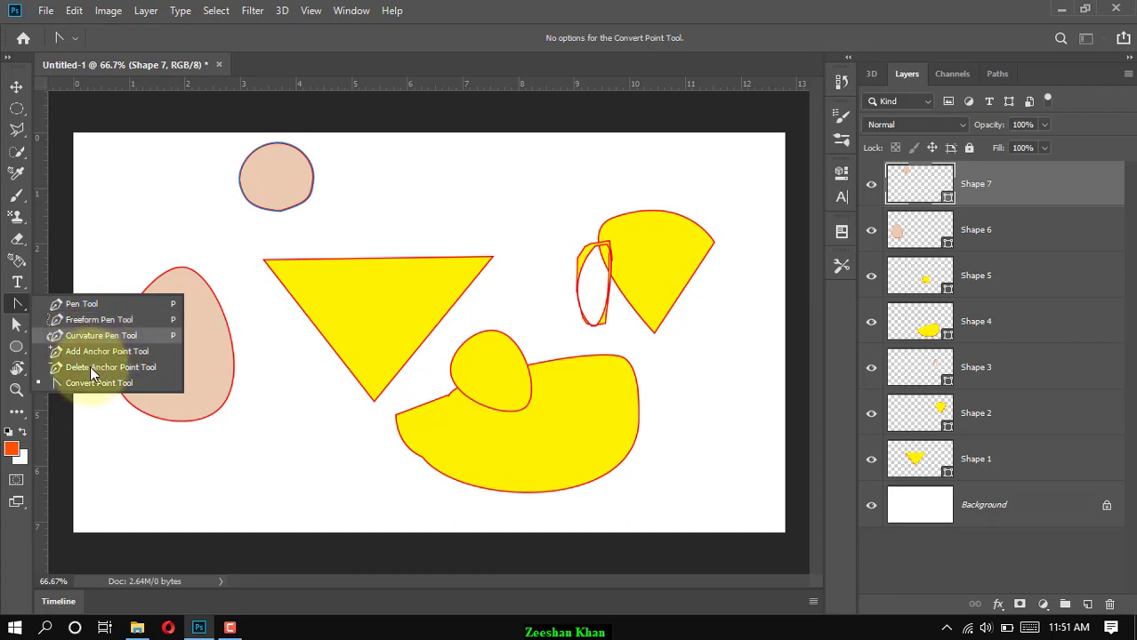
pyautogui.click(81, 305)
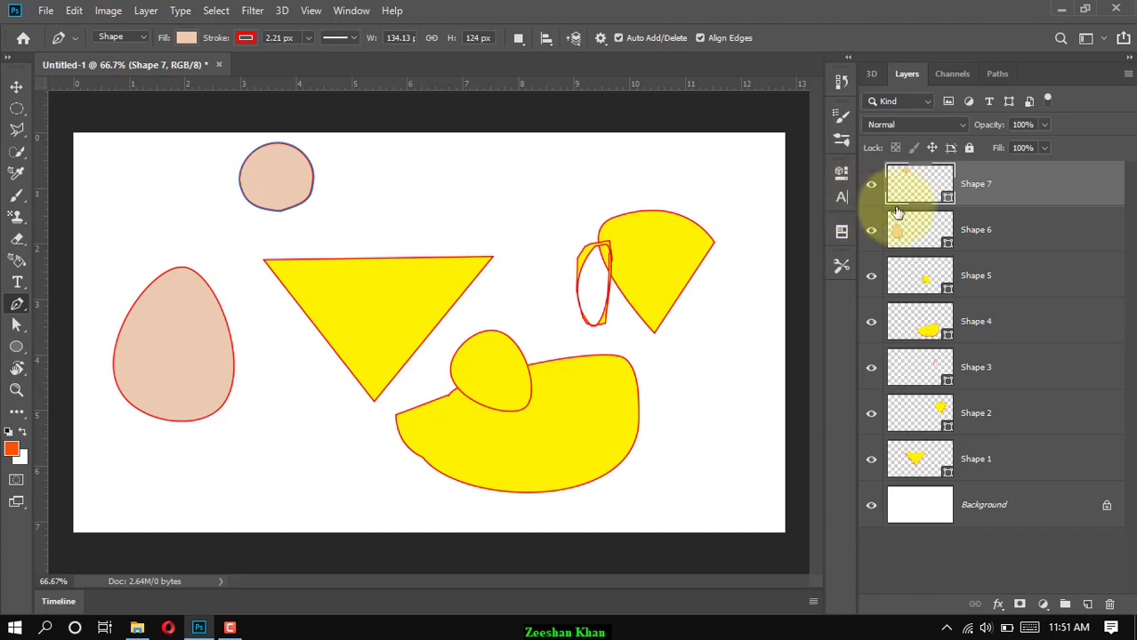
pyautogui.keyDown('shift'); pyautogui.click(997, 460); pyautogui.keyUp('shift')
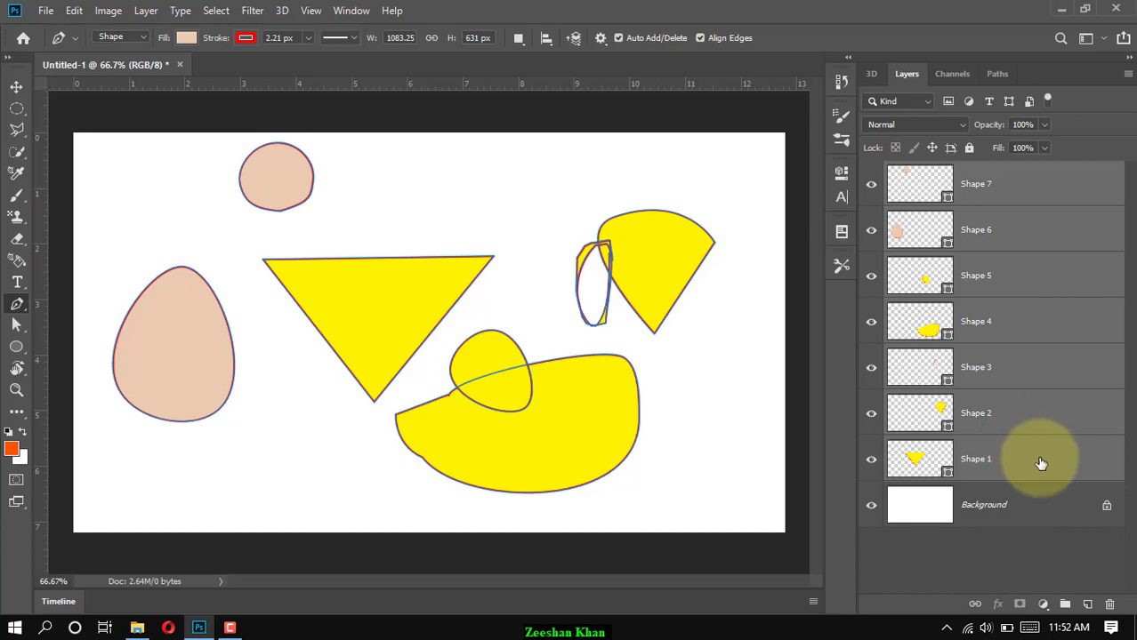
pyautogui.moveTo(1027, 458); pyautogui.dragTo(1109, 604)
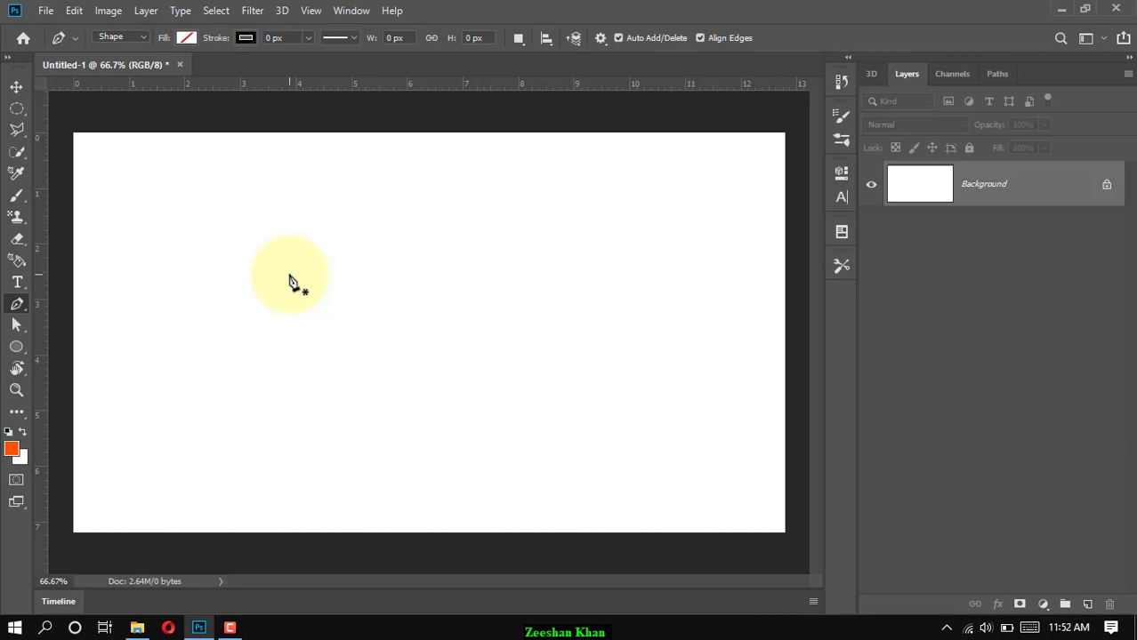
# Draw a closed two-point teardrop path about 237 by 225 px on the blank canvas with the Pen tool, curving both segments
pyautogui.click(288, 274)
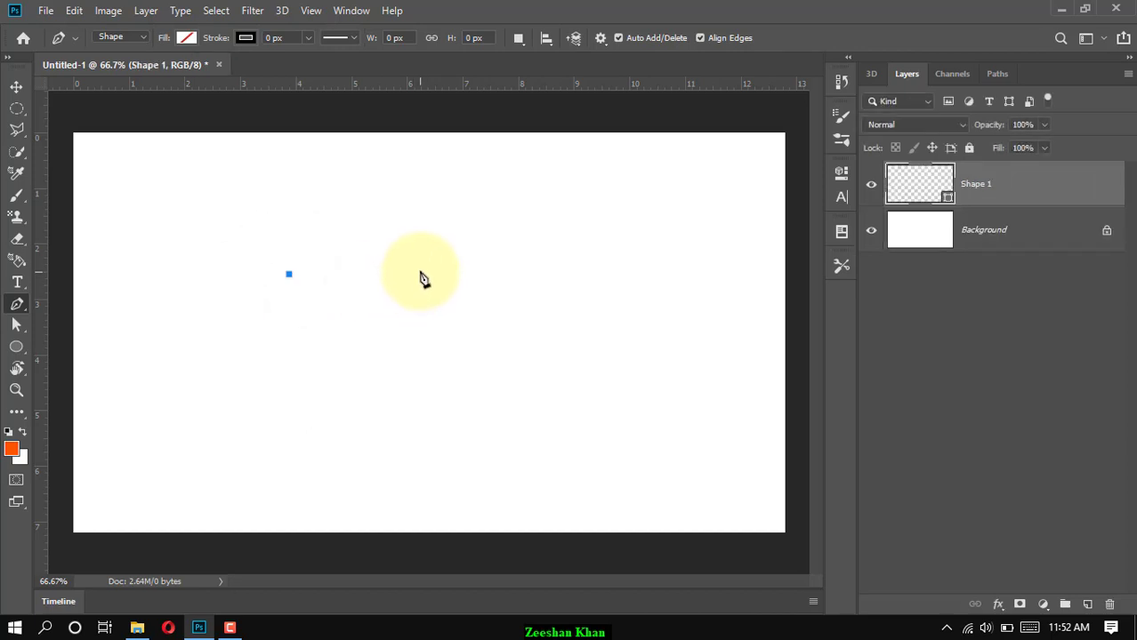
pyautogui.moveTo(420, 271); pyautogui.dragTo(422, 381)
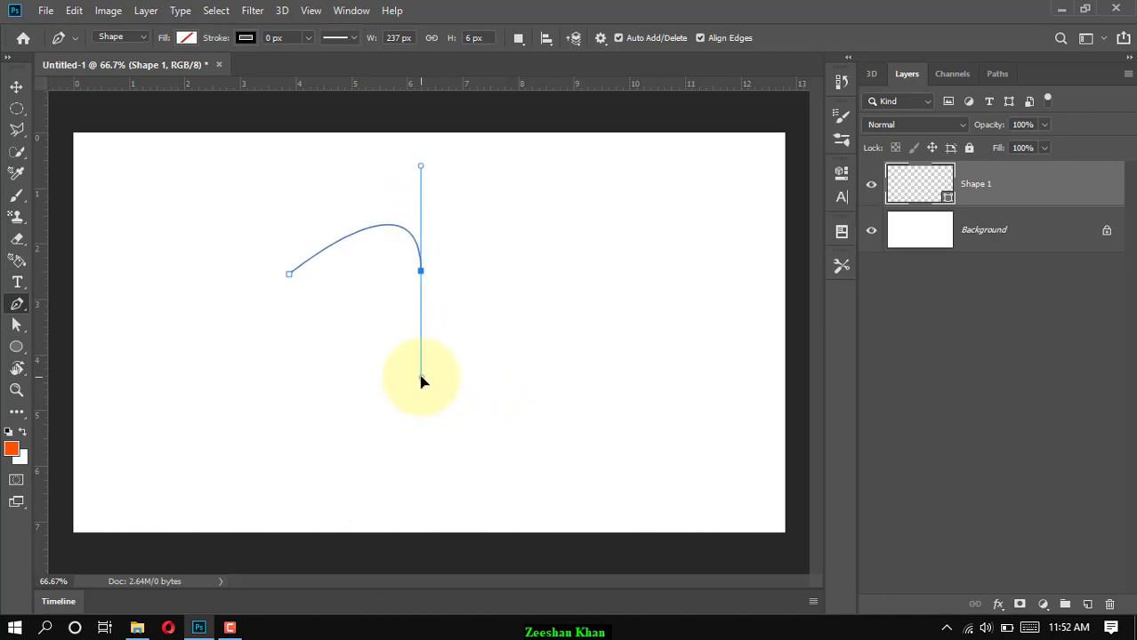
pyautogui.click(289, 275)
pyautogui.moveTo(289, 275); pyautogui.dragTo(287, 180)
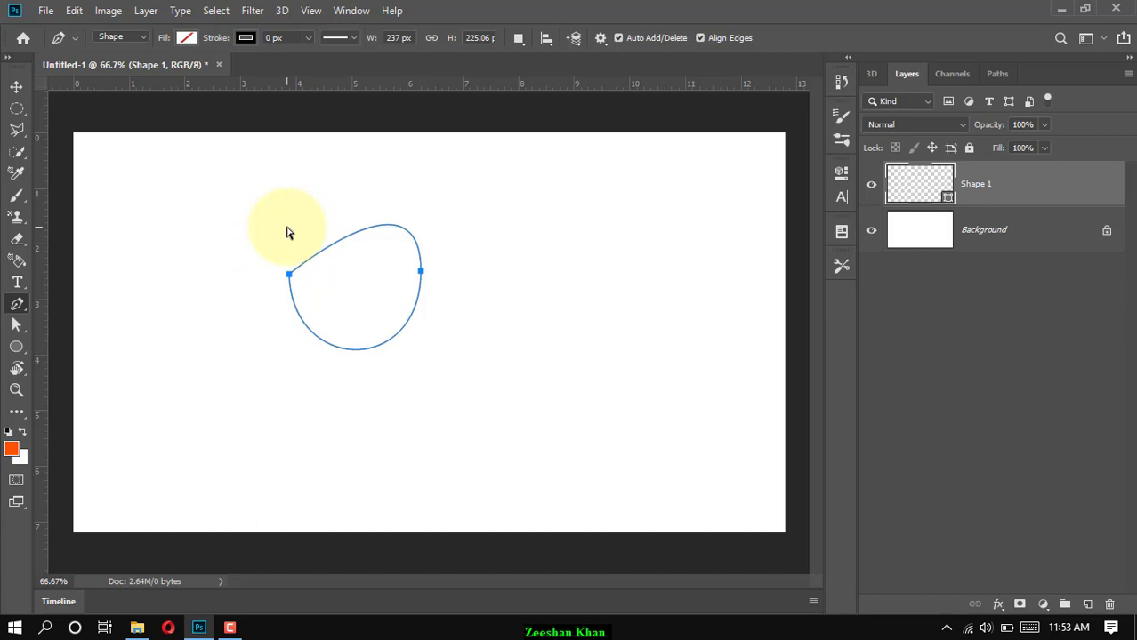
# Convert the teardrop's left corner anchor into a smooth point and lengthen its upper handle, making an oval about 237 by 270 px
pyautogui.click(291, 279)
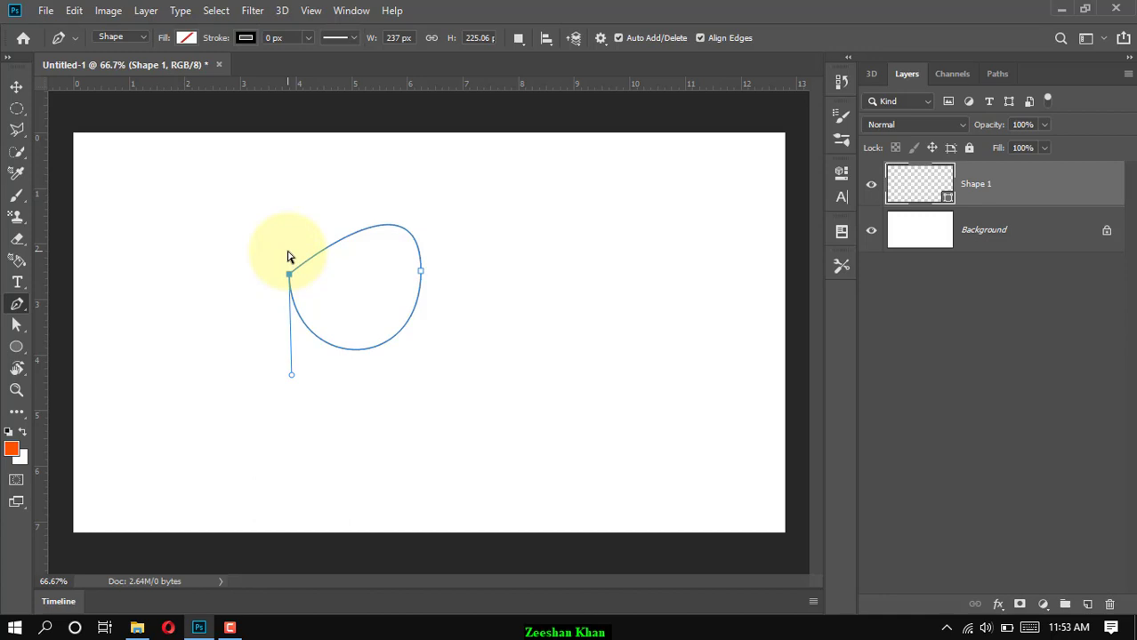
pyautogui.rightClick(17, 304)
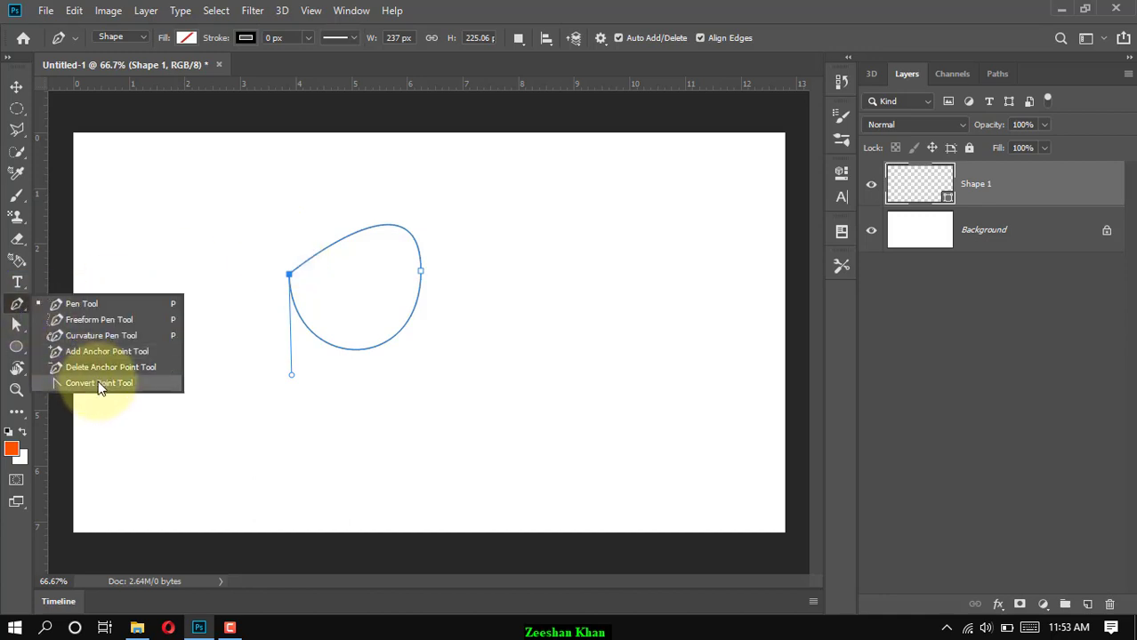
pyautogui.click(40, 302)
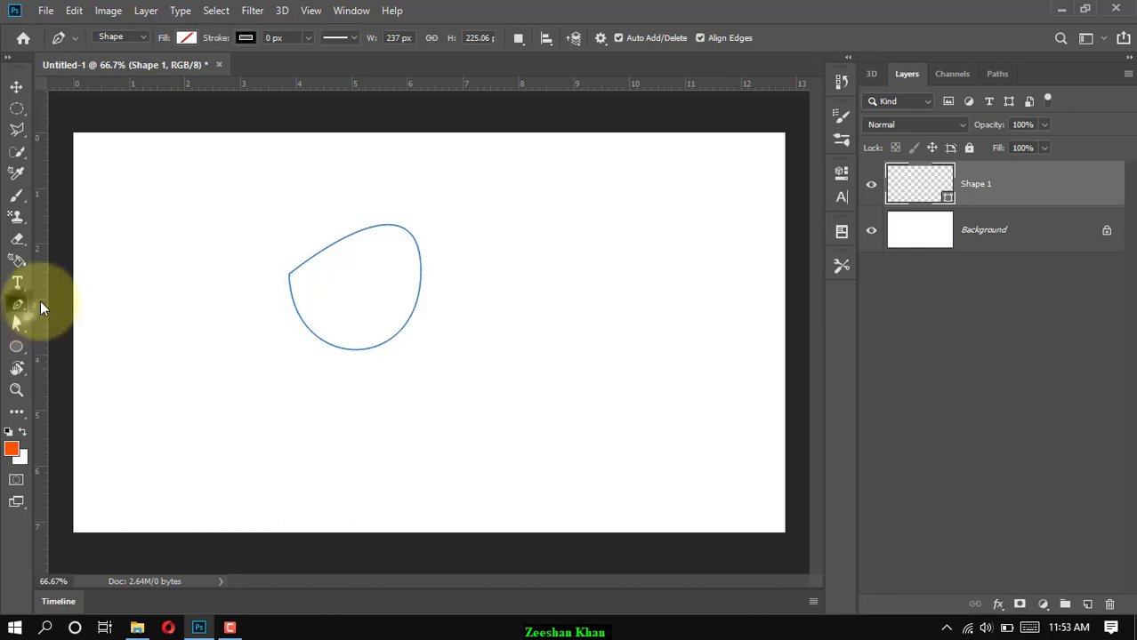
pyautogui.keyDown('ctrl'); pyautogui.click(289, 277); pyautogui.keyUp('ctrl')
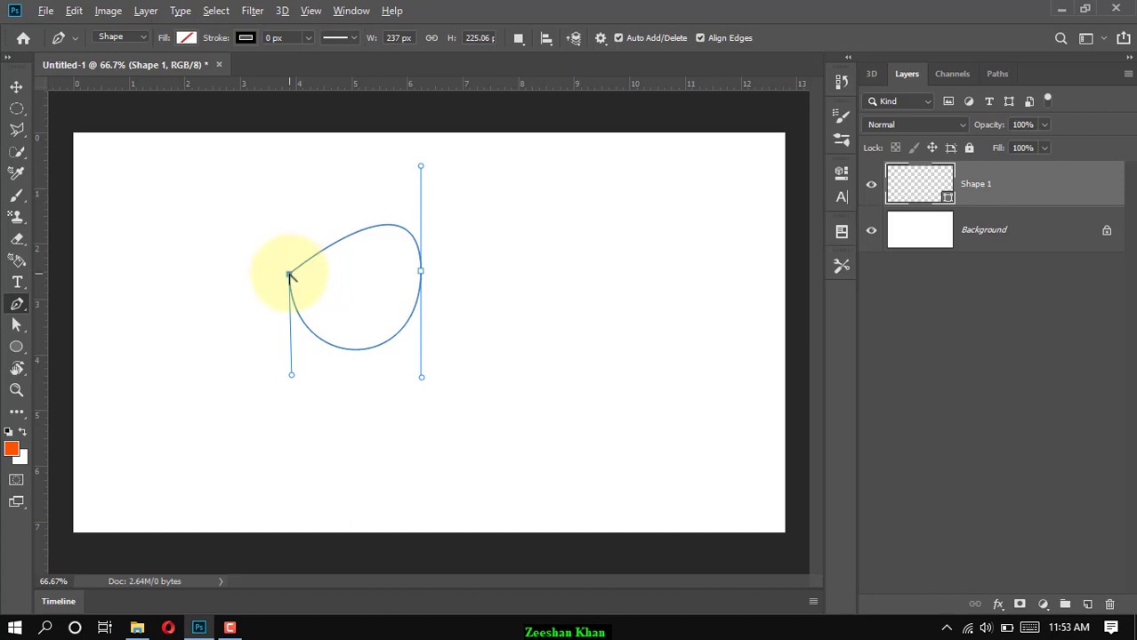
pyautogui.moveTo(289, 274); pyautogui.dragTo(292, 196)
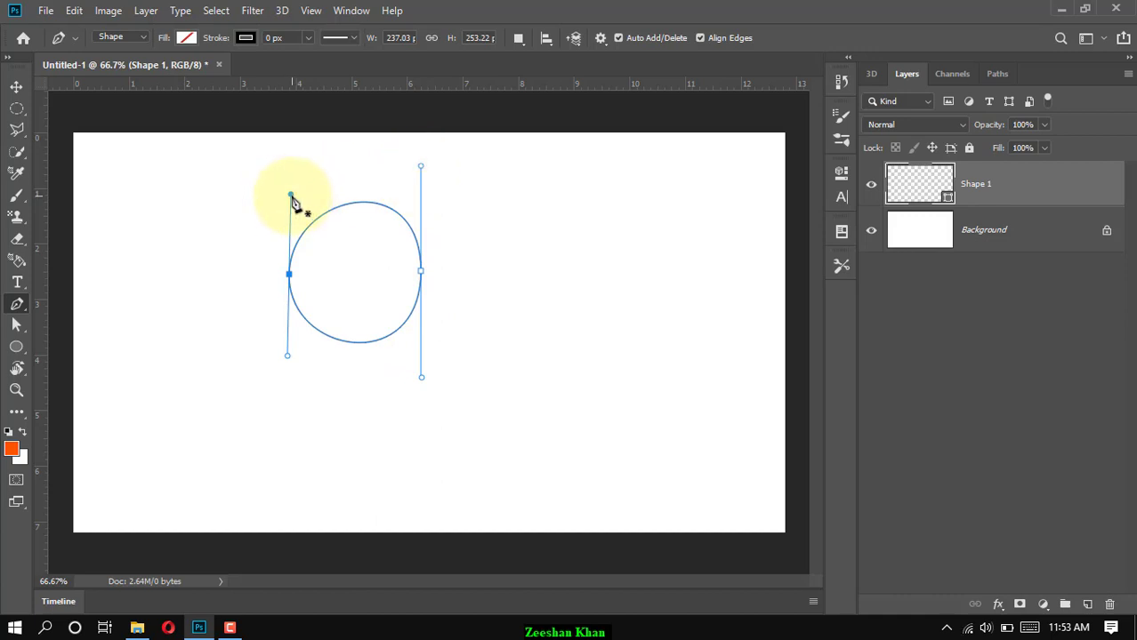
pyautogui.moveTo(291, 195); pyautogui.dragTo(291, 168)
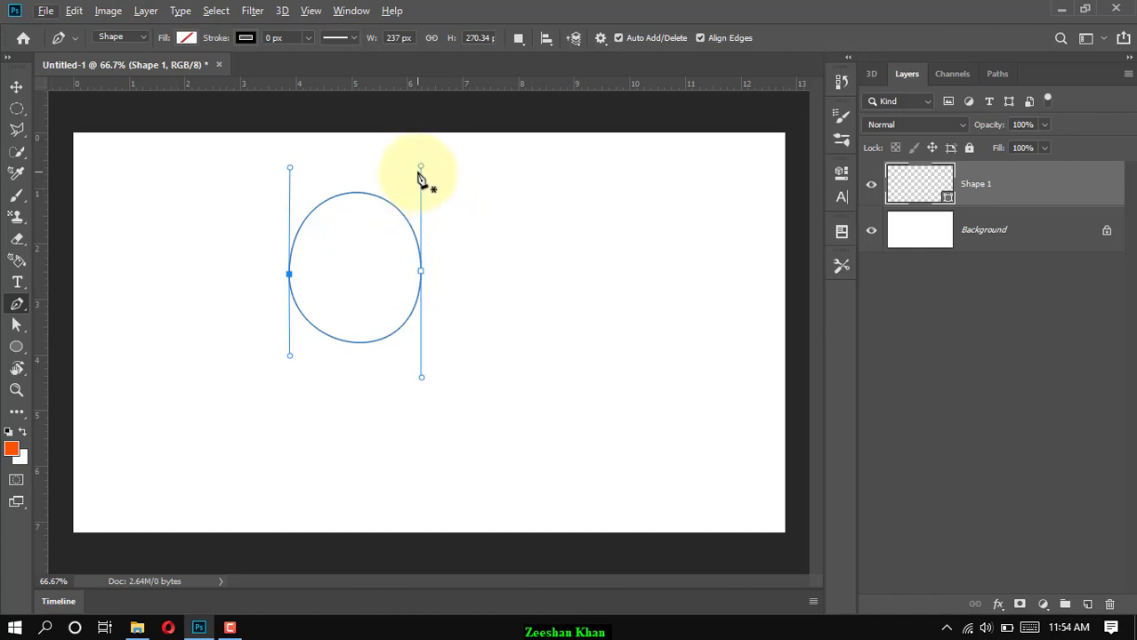
# Reselect the Pen tool and select the oval's left anchor point to display the path's handles
pyautogui.rightClick(16, 304)
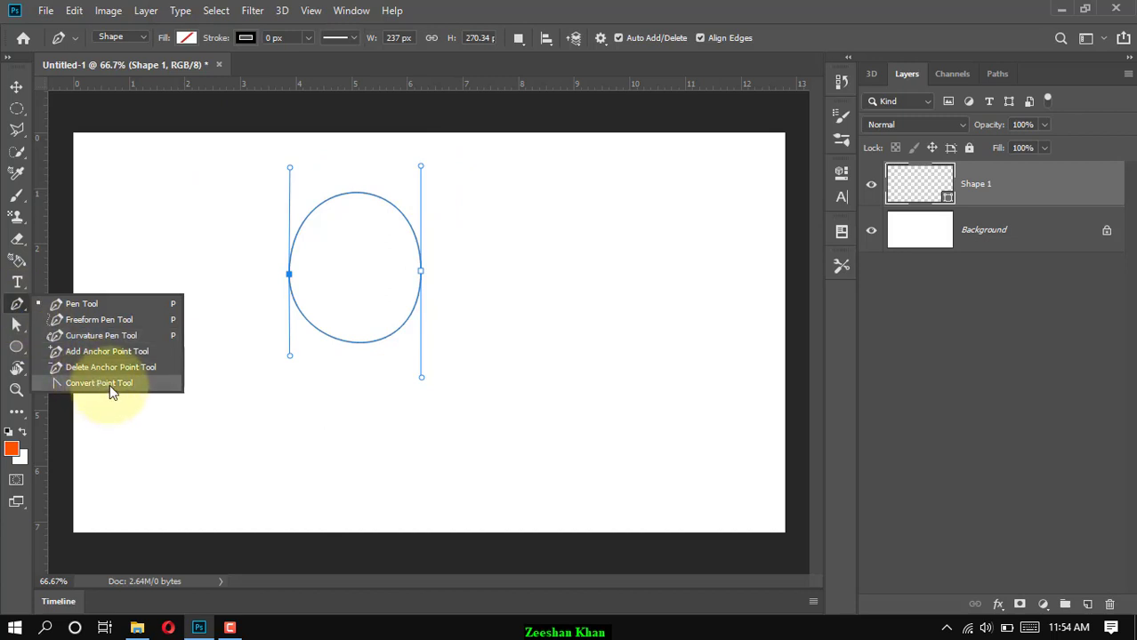
pyautogui.click(125, 303)
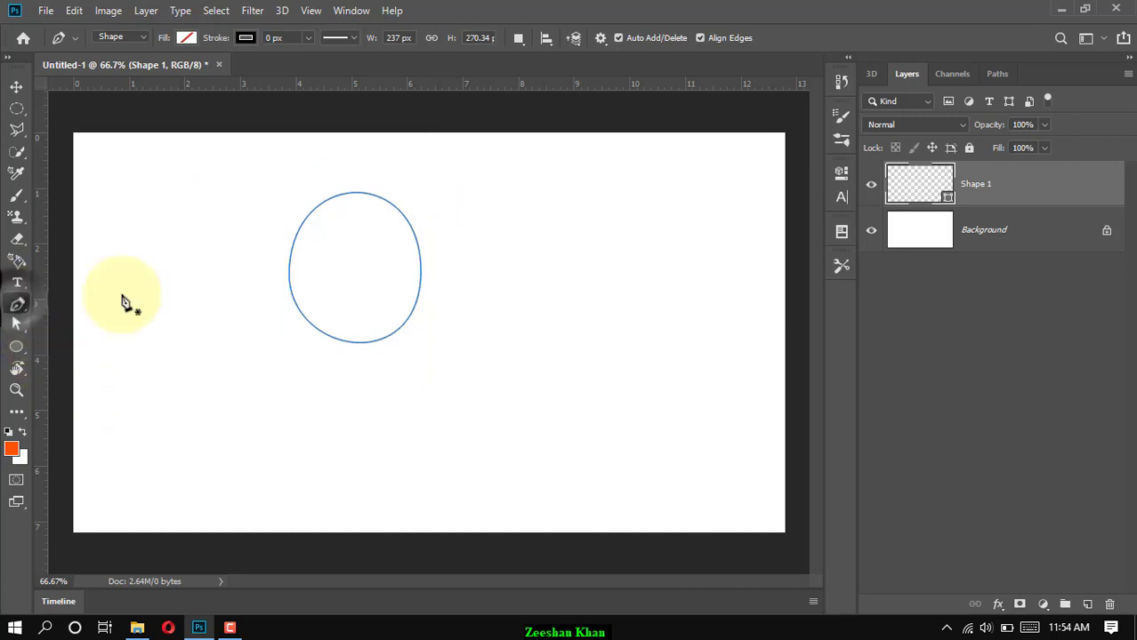
pyautogui.keyDown('ctrl'); pyautogui.click(371, 266); pyautogui.keyUp('ctrl')
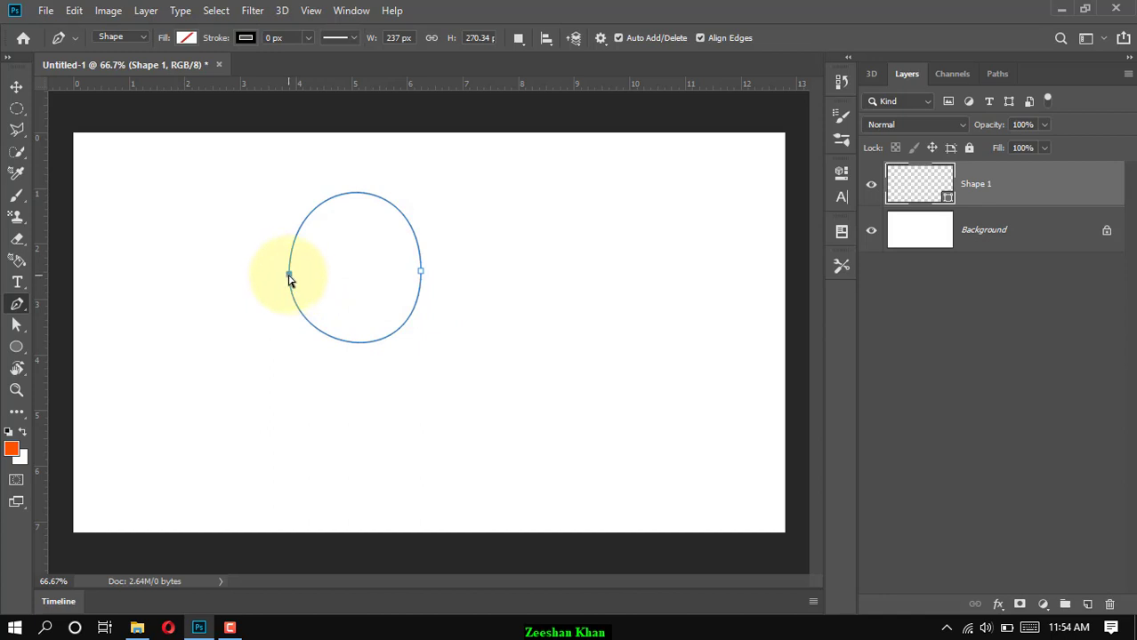
pyautogui.keyDown('ctrl'); pyautogui.click(288, 275); pyautogui.keyUp('ctrl')
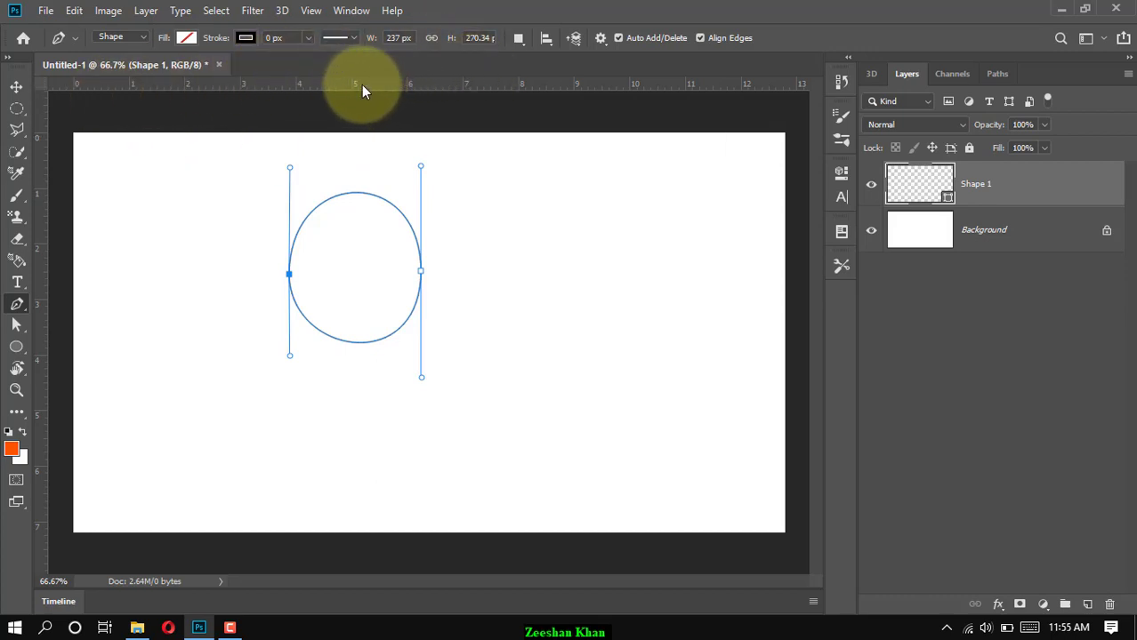
# Add a horizontal guide just above the oval's two upper handles and fine-tune its position with the Move tool
pyautogui.moveTo(359, 86); pyautogui.dragTo(359, 162)
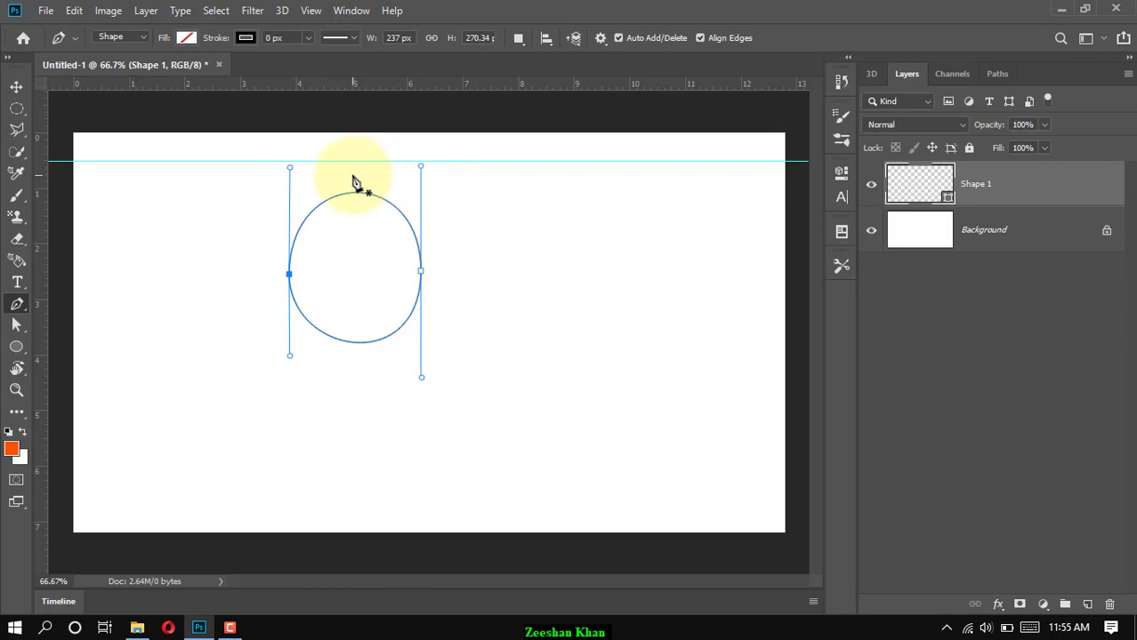
pyautogui.hotkey('ctrl', '+')
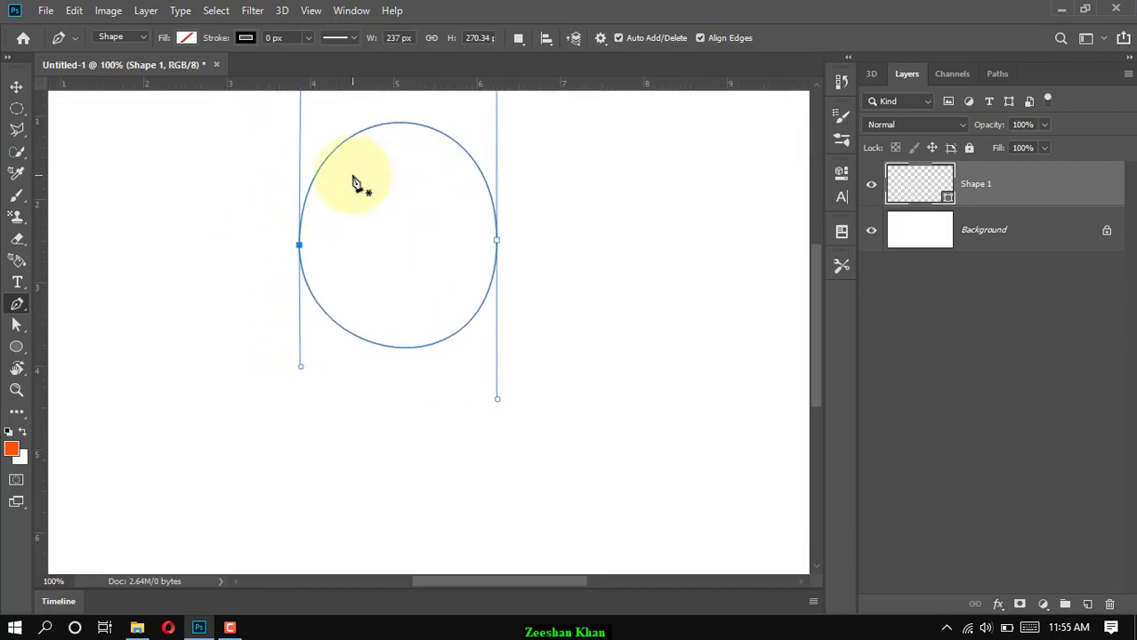
pyautogui.scroll(3, 360, 182)
pyautogui.hotkey('ctrl', '+')
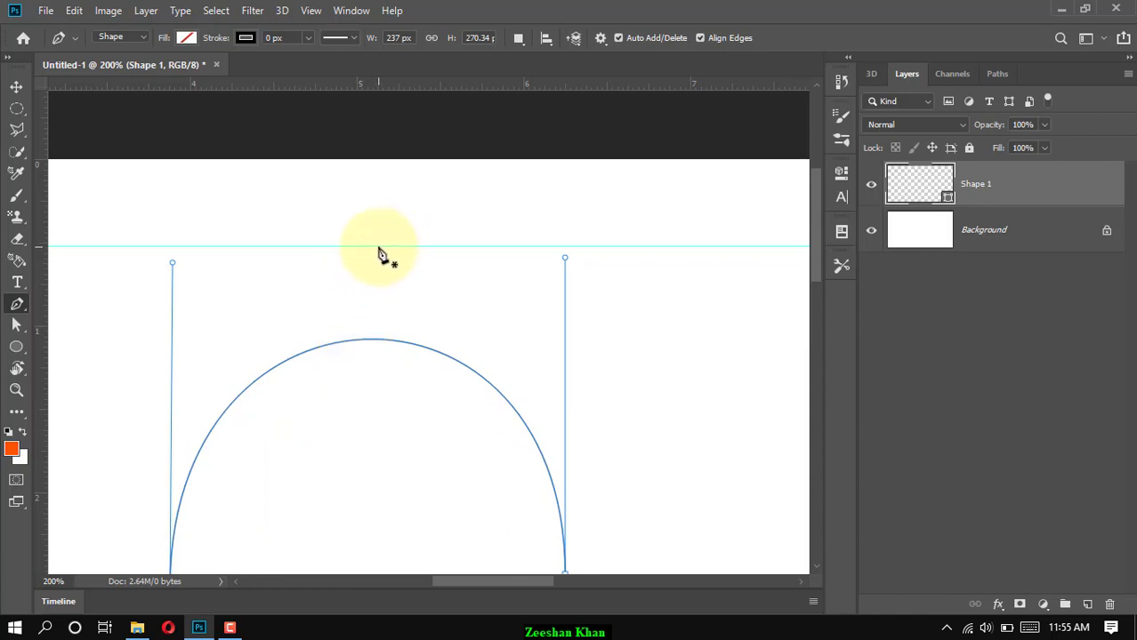
pyautogui.click(17, 87)
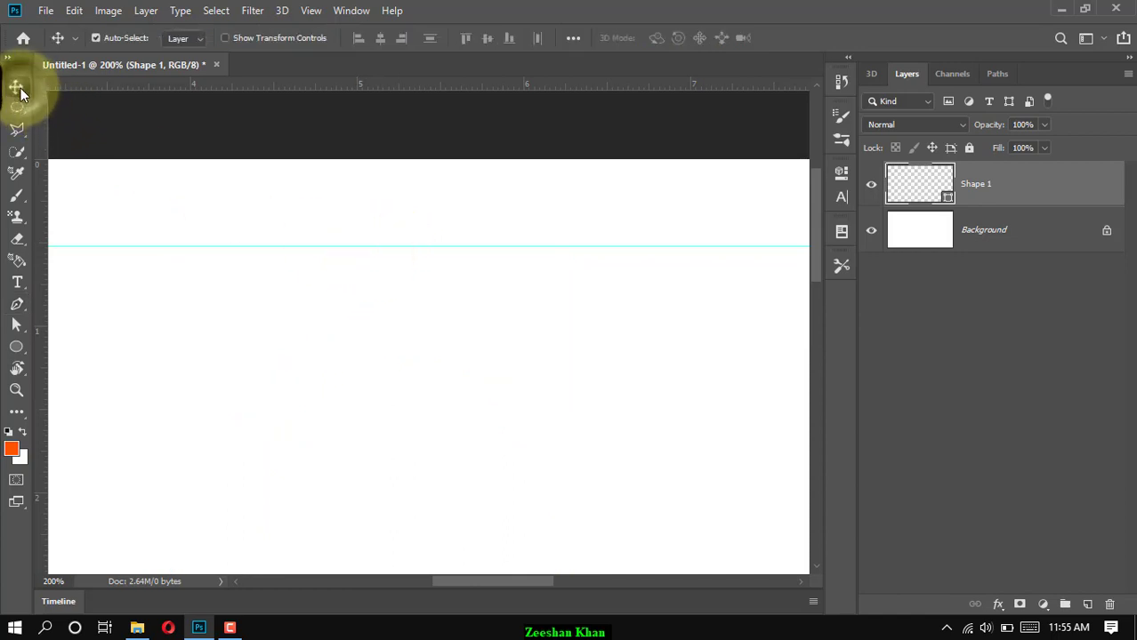
pyautogui.moveTo(392, 246); pyautogui.dragTo(393, 250)
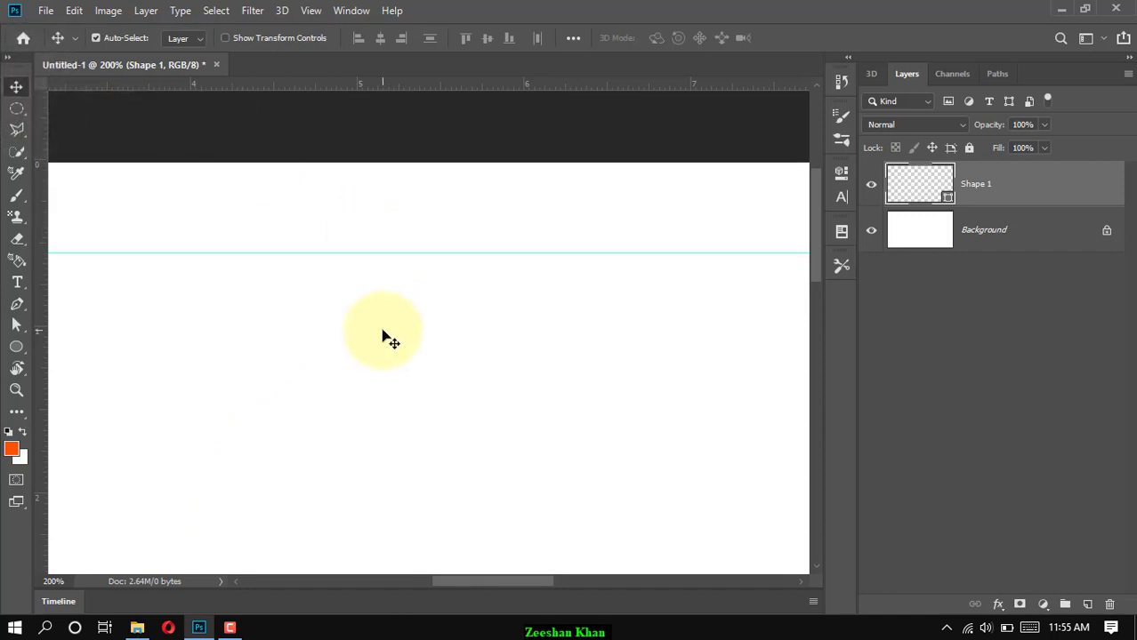
pyautogui.hotkey('ctrl', '-')
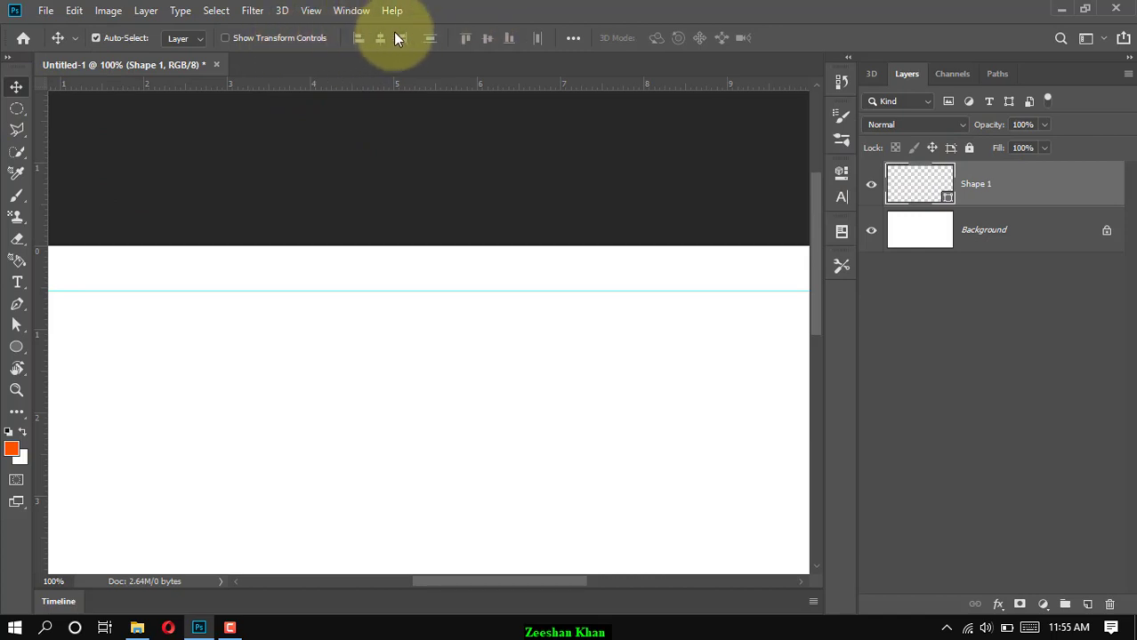
# Return to the Pen tool and fill the oval shape with red
pyautogui.click(16, 304)
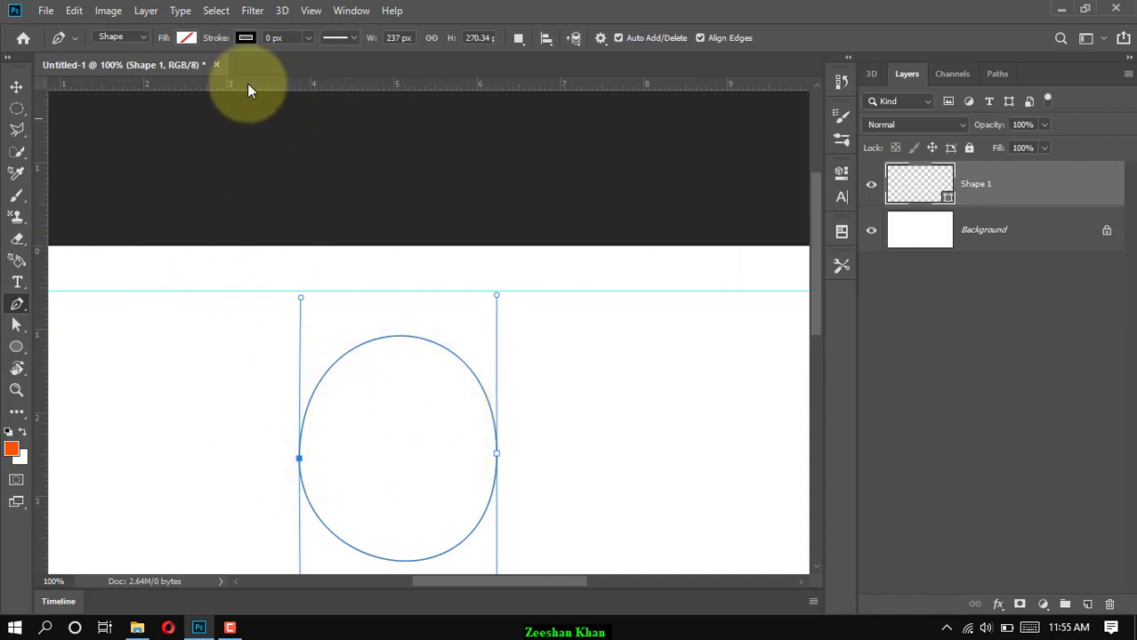
pyautogui.click(186, 38)
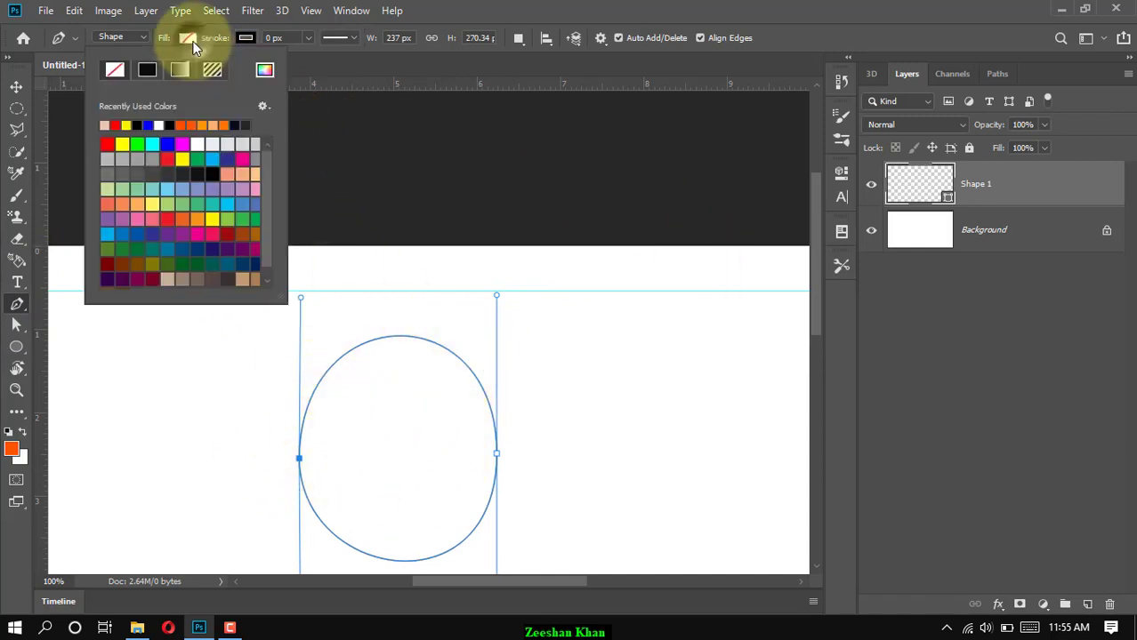
pyautogui.click(106, 144)
pyautogui.click(500, 12)
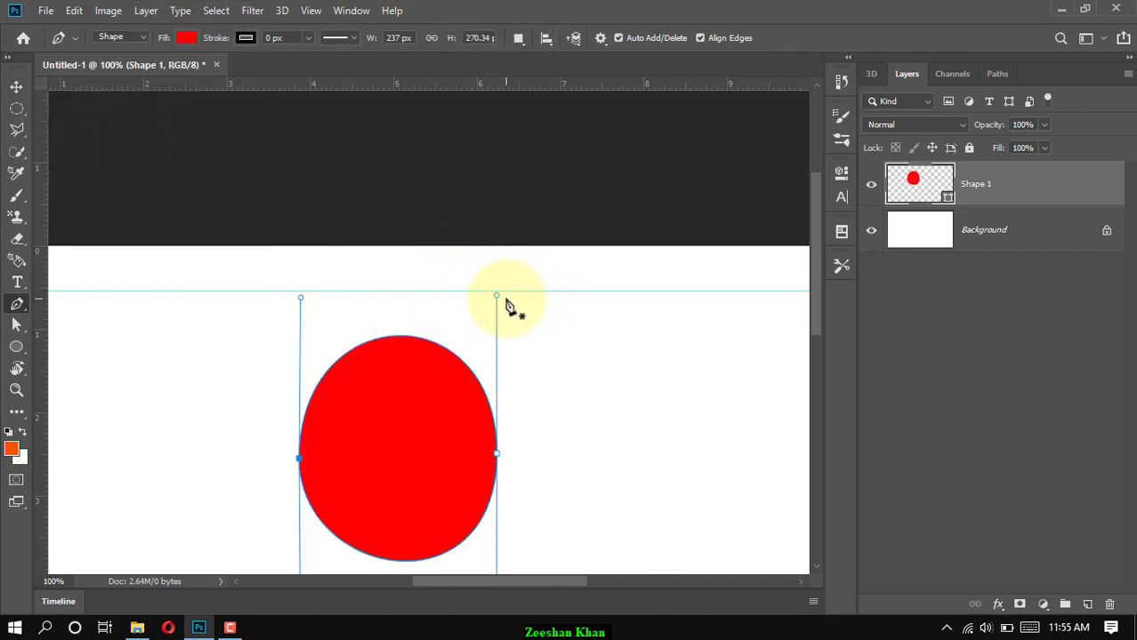
# Extend the oval's two upper handles up to the horizontal guide, making the shape about 274 px high
pyautogui.hotkey('ctrl', '+')
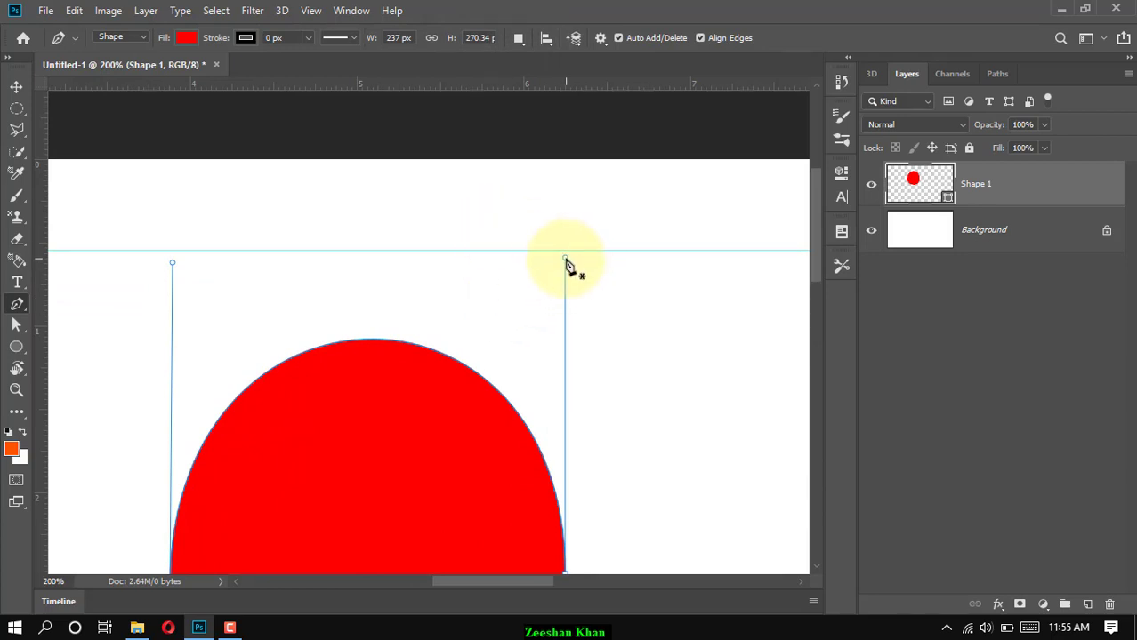
pyautogui.moveTo(566, 260); pyautogui.dragTo(564, 253)
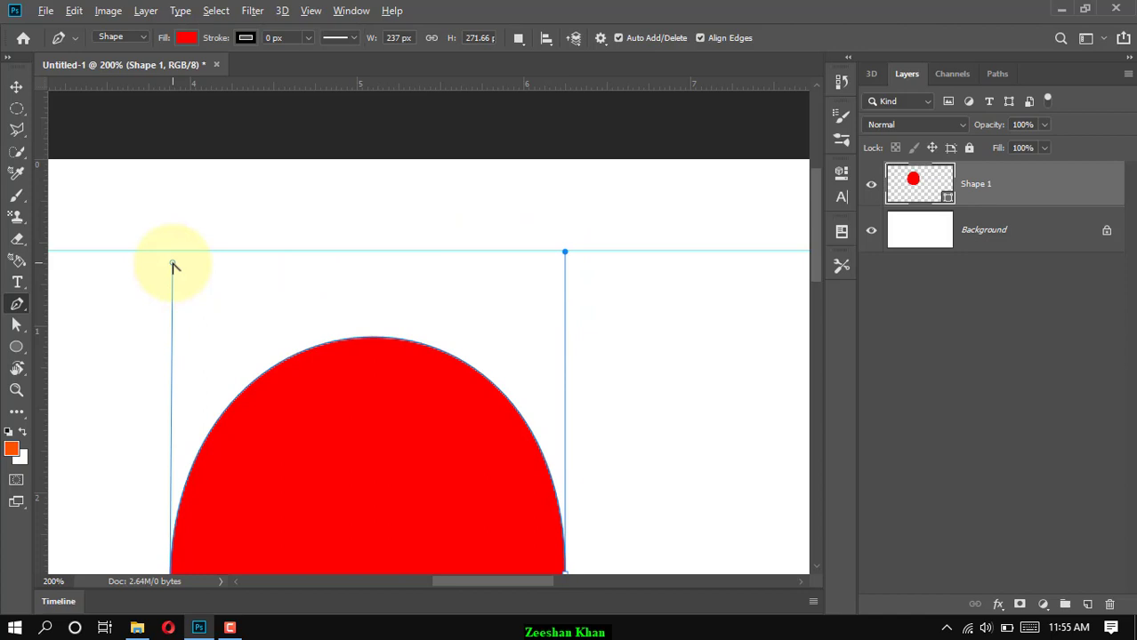
pyautogui.moveTo(174, 265); pyautogui.dragTo(172, 254)
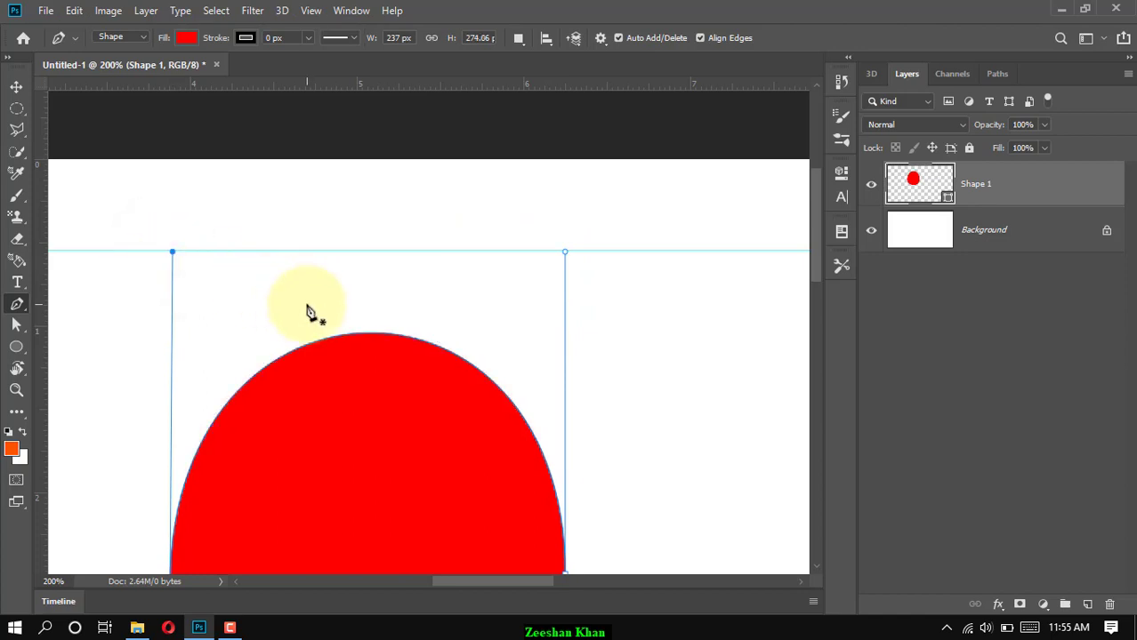
# Add a second horizontal guide below the oval and extend both lower handles to it, making the shape about 293 px high
pyautogui.hotkey('ctrl', '-')
pyautogui.scroll(-5, 307, 312)
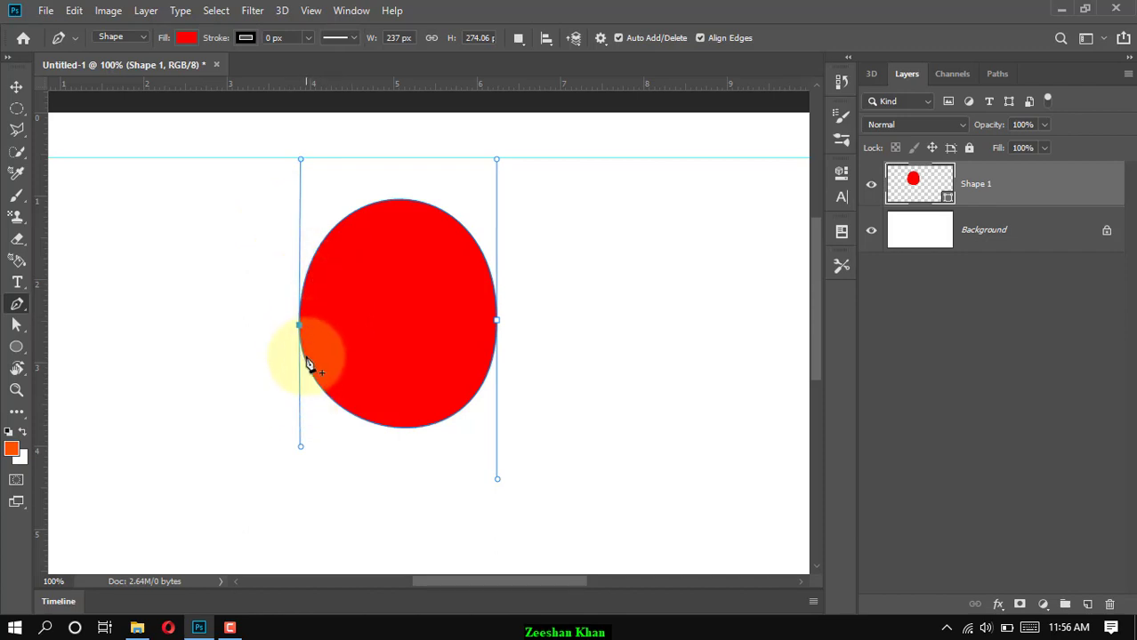
pyautogui.scroll(-1, 303, 469)
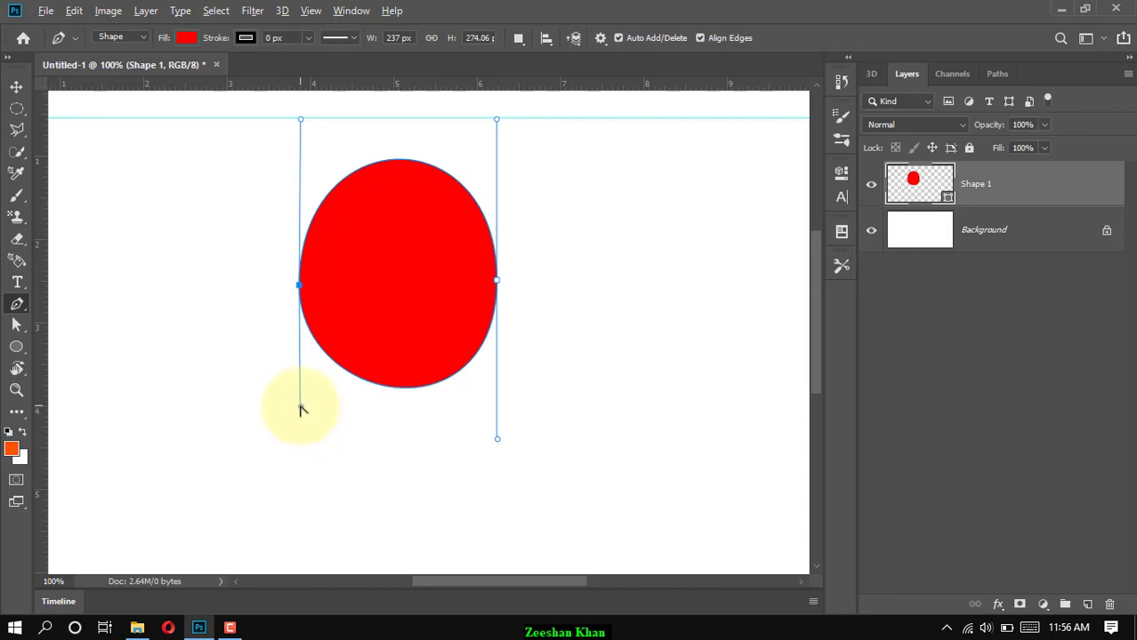
pyautogui.moveTo(300, 410); pyautogui.dragTo(300, 434)
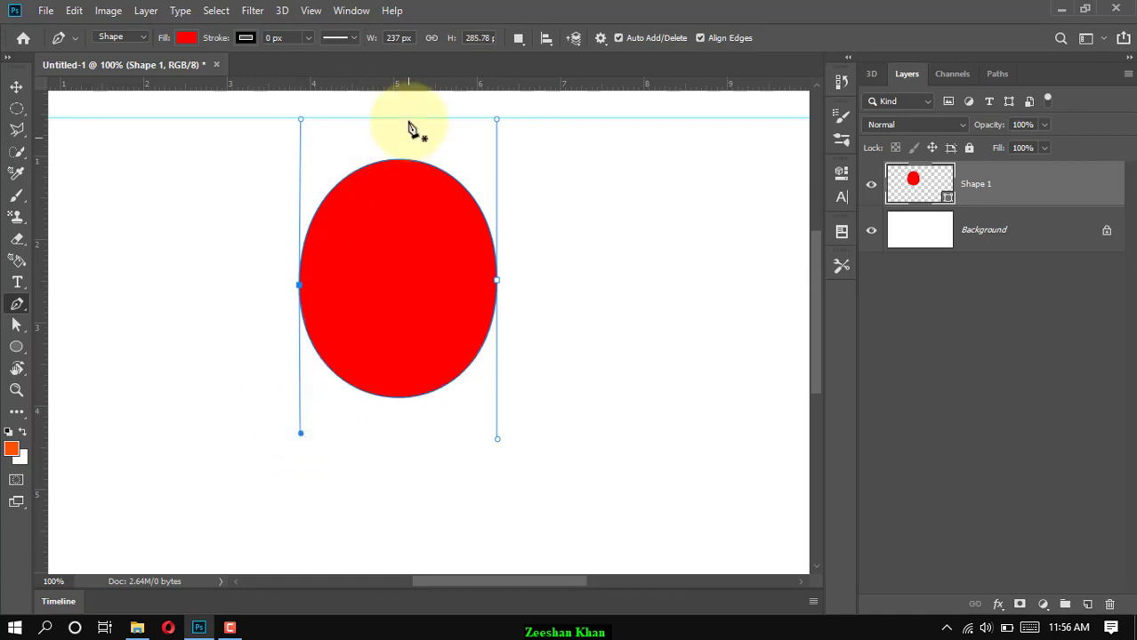
pyautogui.moveTo(407, 85); pyautogui.dragTo(433, 445)
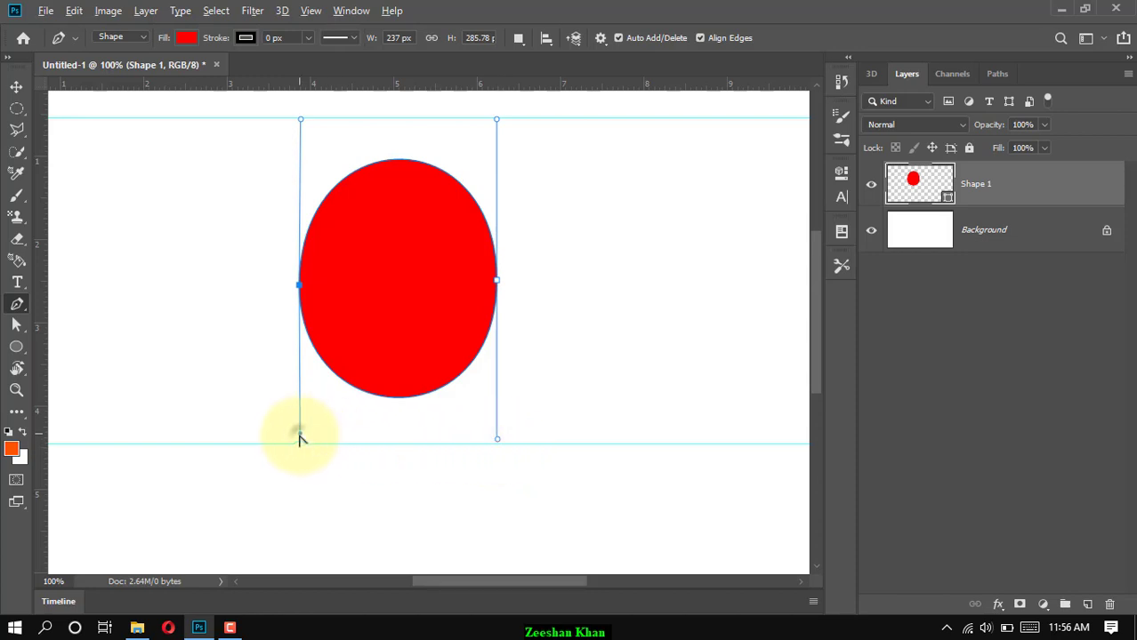
pyautogui.moveTo(299, 437); pyautogui.dragTo(299, 444)
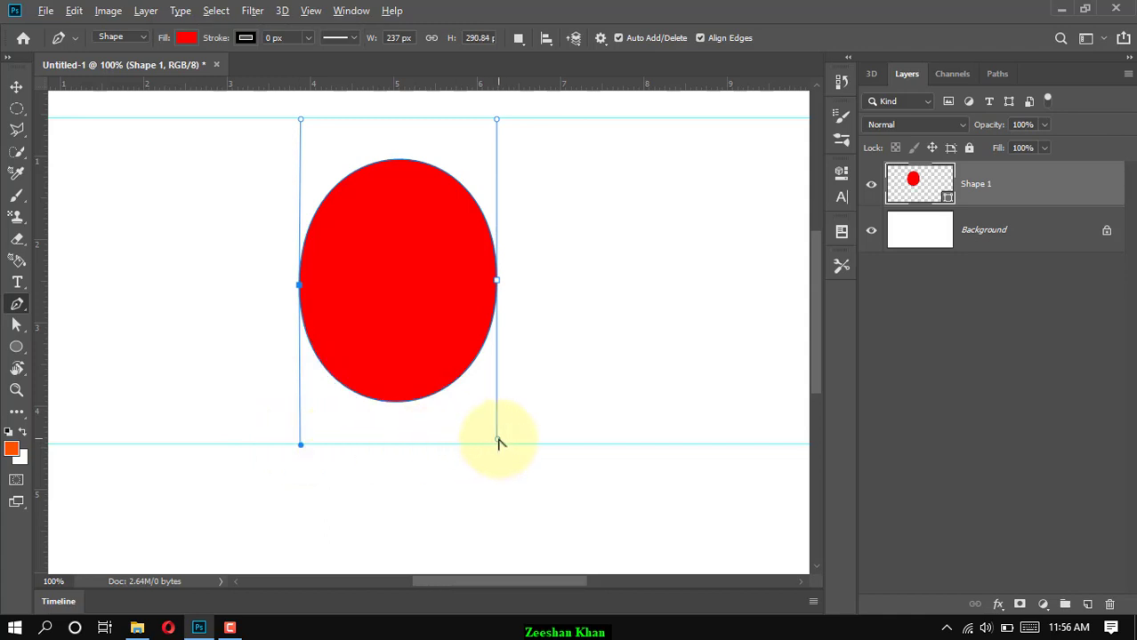
pyautogui.moveTo(497, 443); pyautogui.dragTo(498, 447)
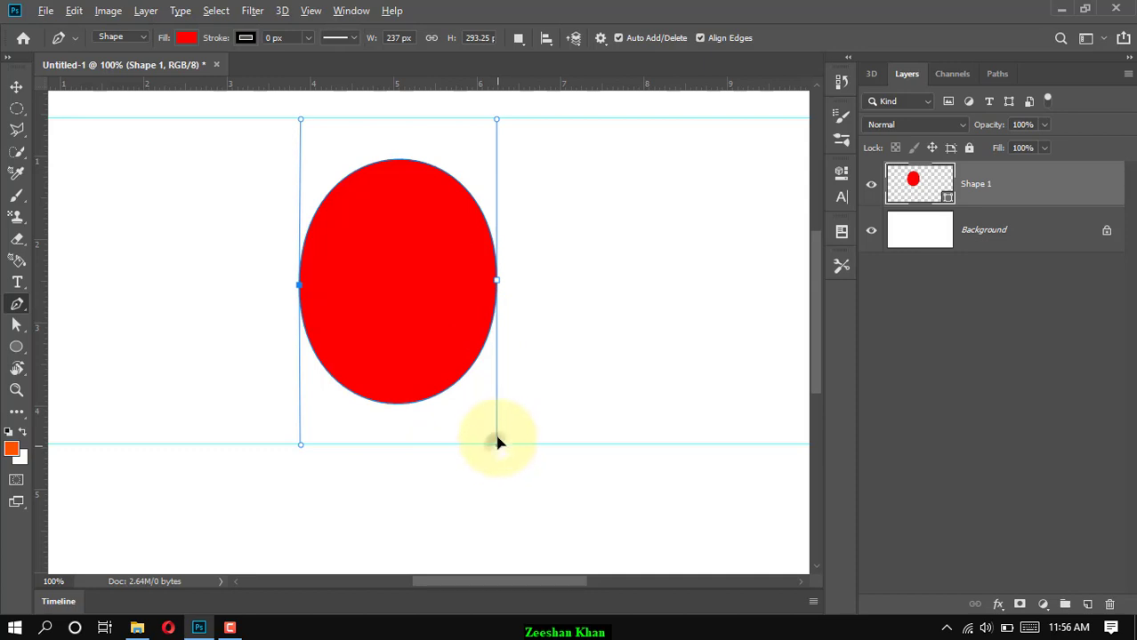
# Shorten the oval's four handles toward the curve to form a rounder circle about 237 by 225 px, and select its right anchor point
pyautogui.moveTo(497, 442); pyautogui.dragTo(497, 407)
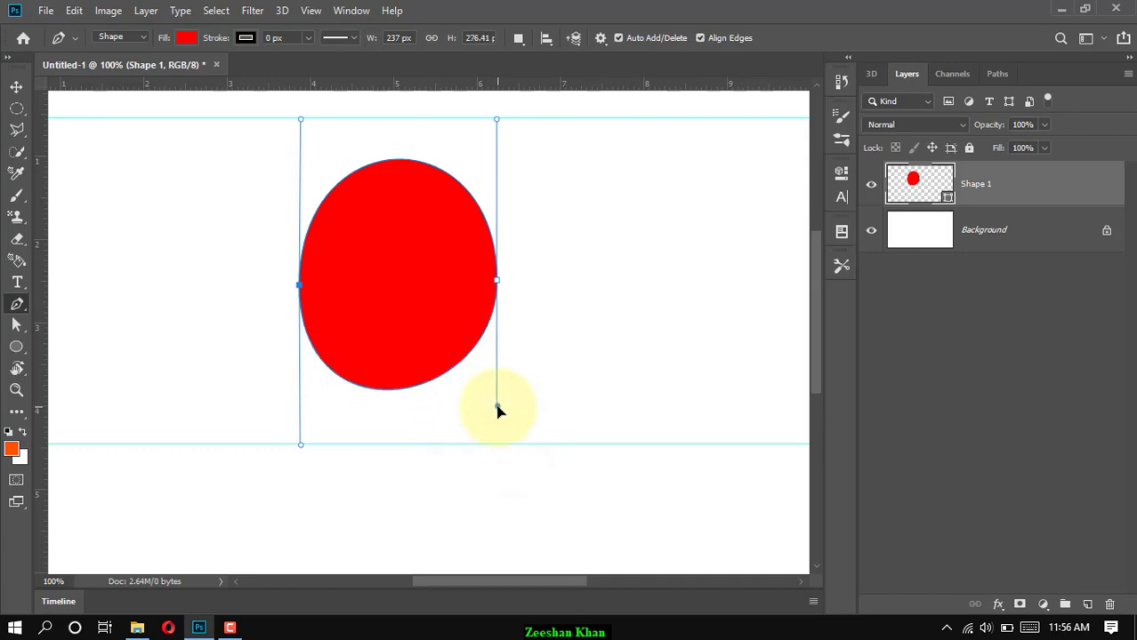
pyautogui.moveTo(301, 445); pyautogui.dragTo(300, 411)
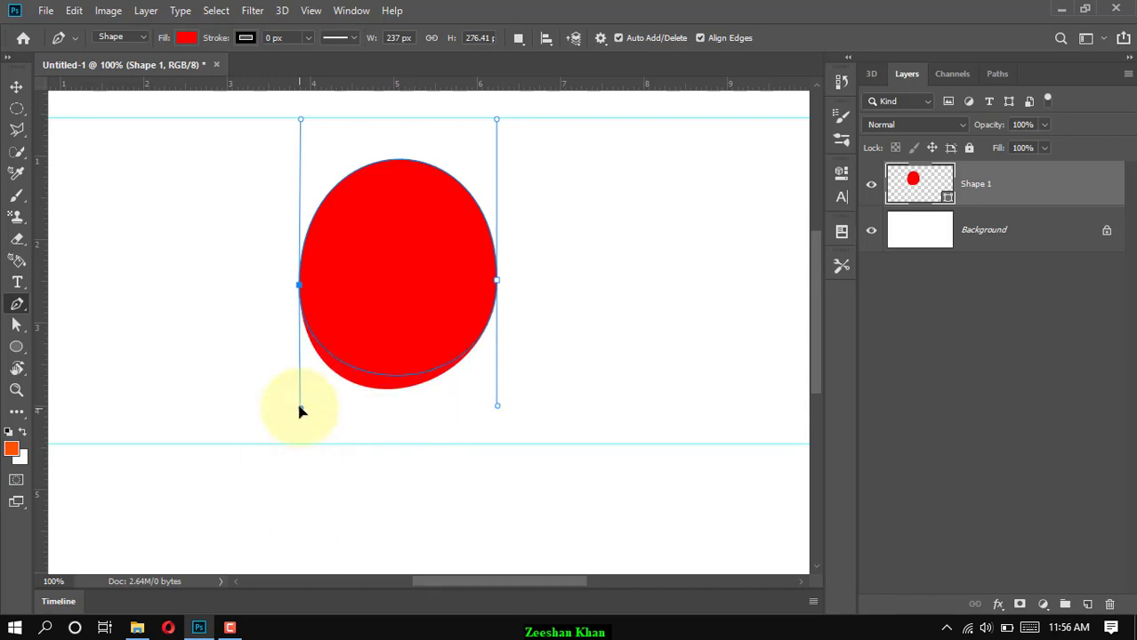
pyautogui.moveTo(301, 411); pyautogui.dragTo(300, 411)
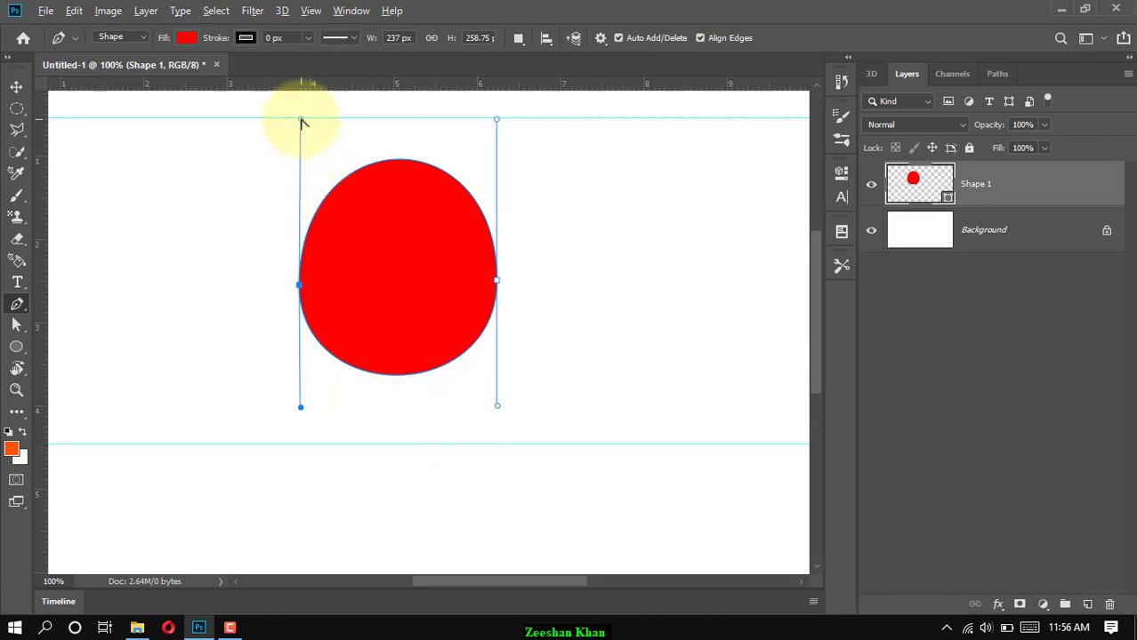
pyautogui.moveTo(300, 120); pyautogui.dragTo(300, 160)
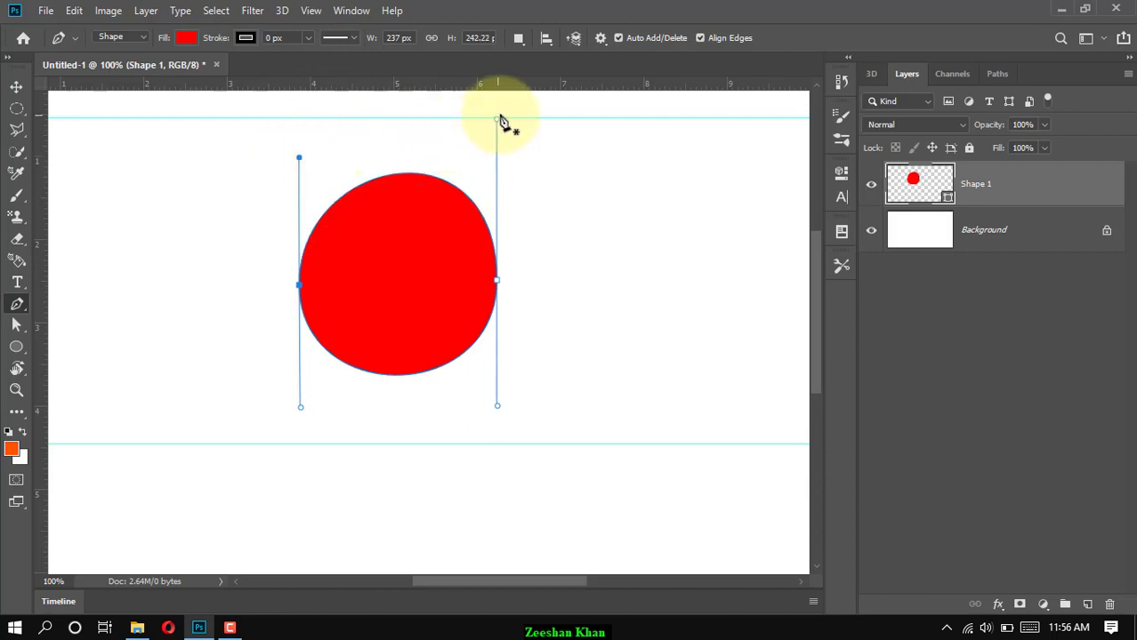
pyautogui.moveTo(496, 119); pyautogui.dragTo(495, 159)
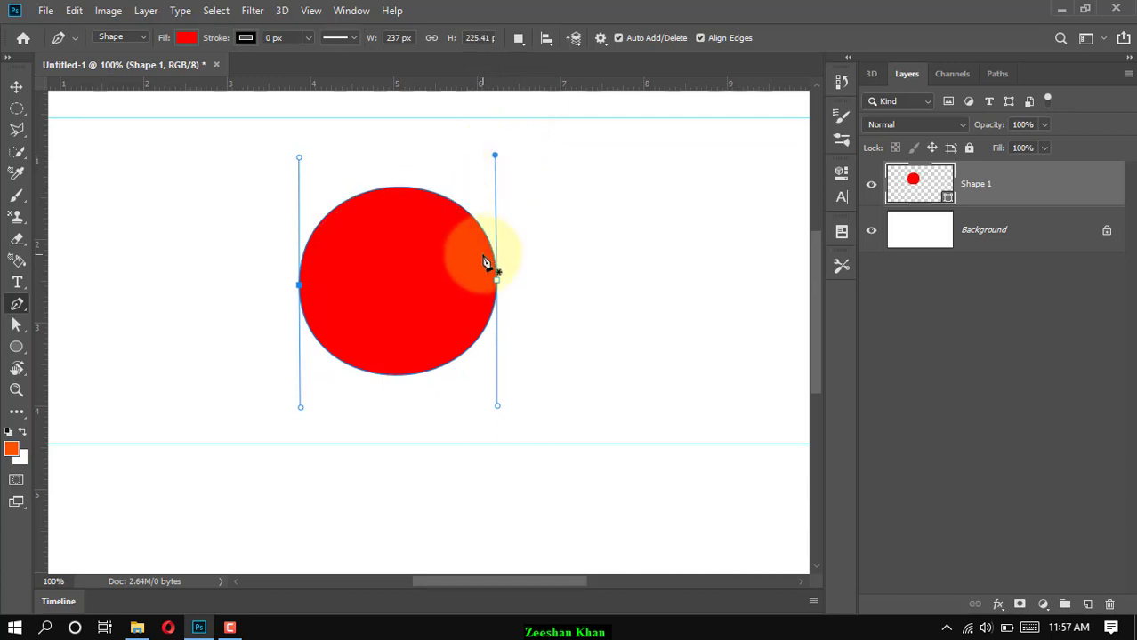
pyautogui.hotkey('ctrl', '-')
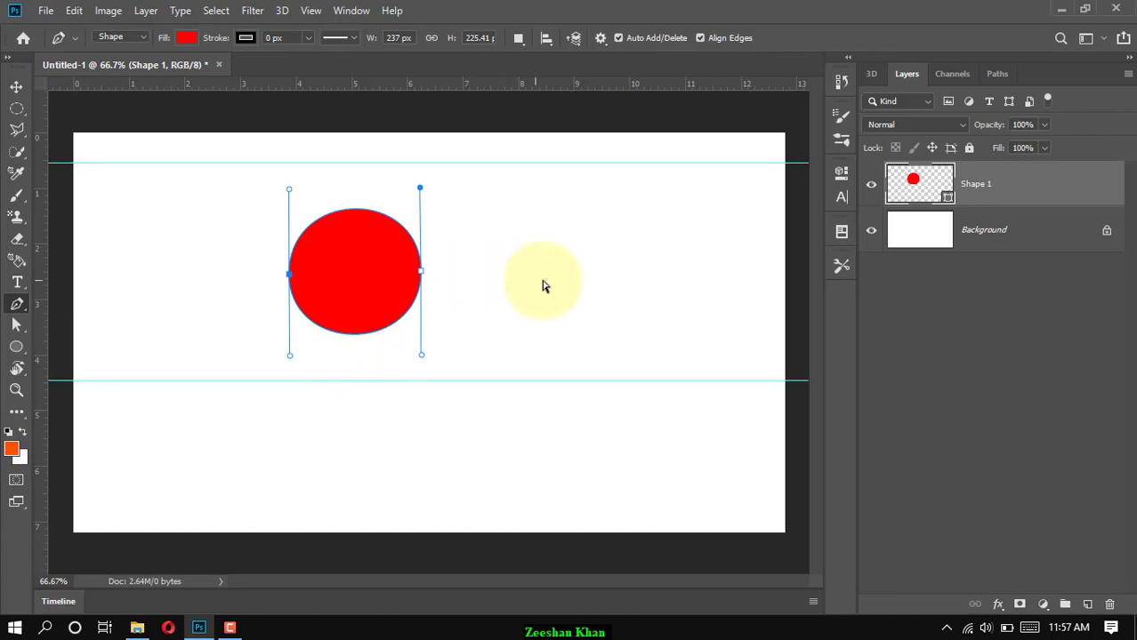
pyautogui.keyDown('ctrl'); pyautogui.click(422, 270); pyautogui.keyUp('ctrl')
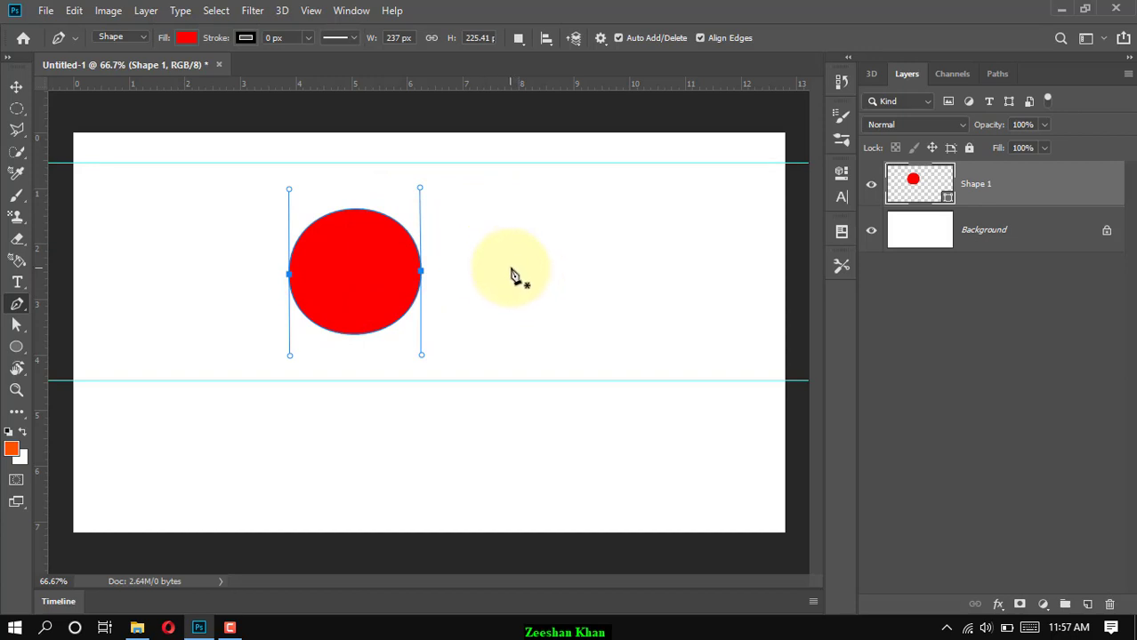
# Switch from the Pen tool to the path selection tool and deselect the red circle's path
pyautogui.click(364, 259)
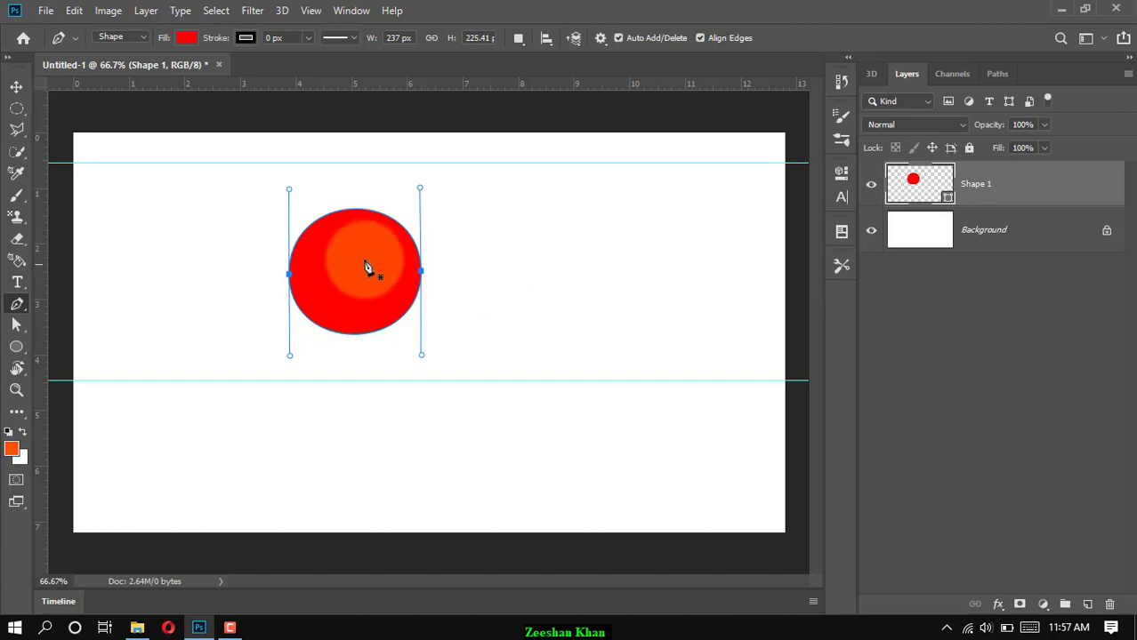
pyautogui.click(359, 289)
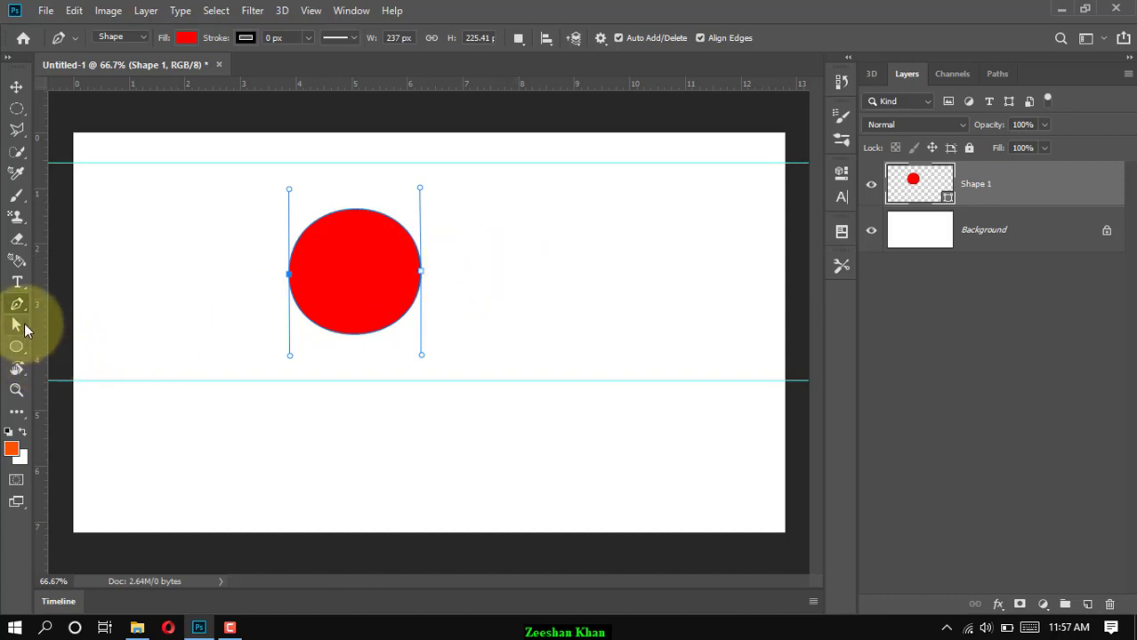
pyautogui.click(18, 326)
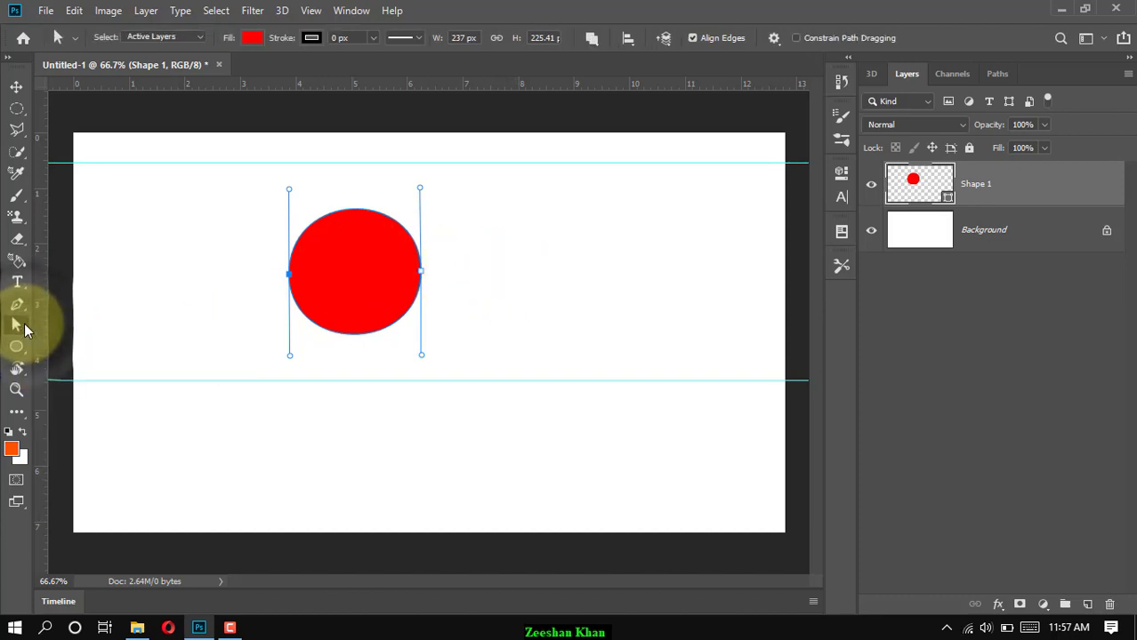
pyautogui.click(552, 247)
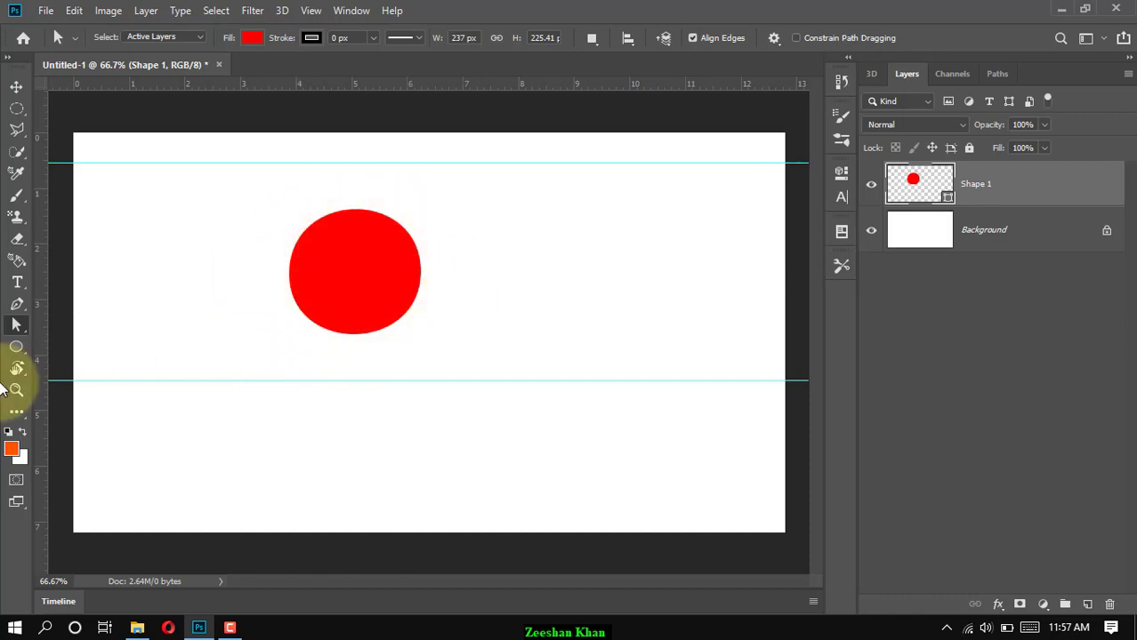
# Look through the shape tools and the pen tools, returning to the Pen tool with Auto Add/Delete enabled
pyautogui.click(16, 350)
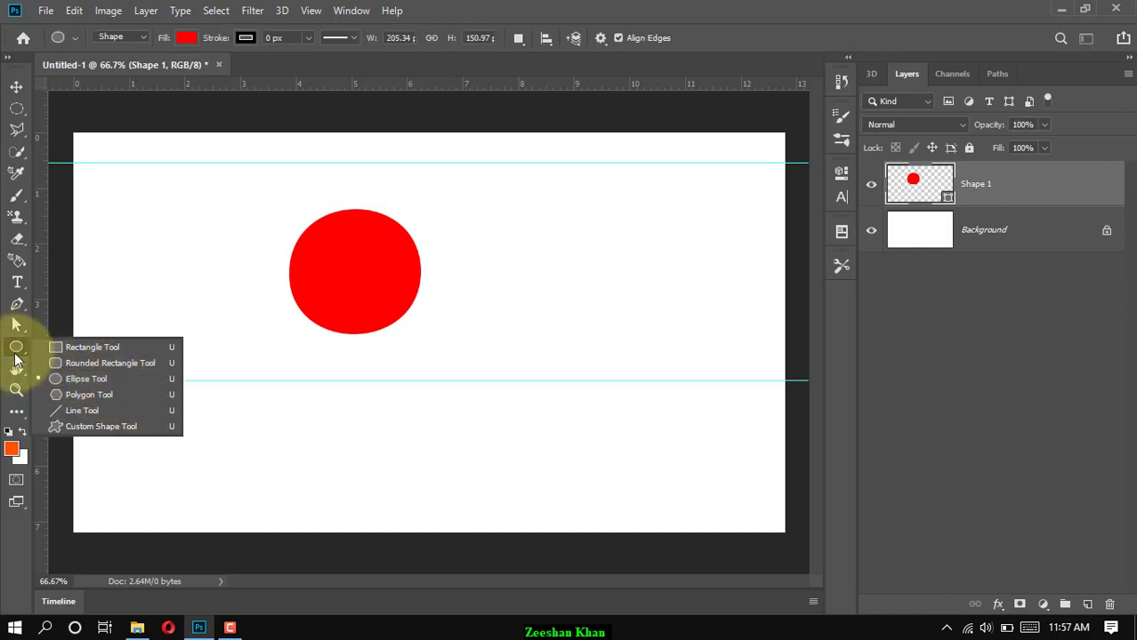
pyautogui.click(15, 355)
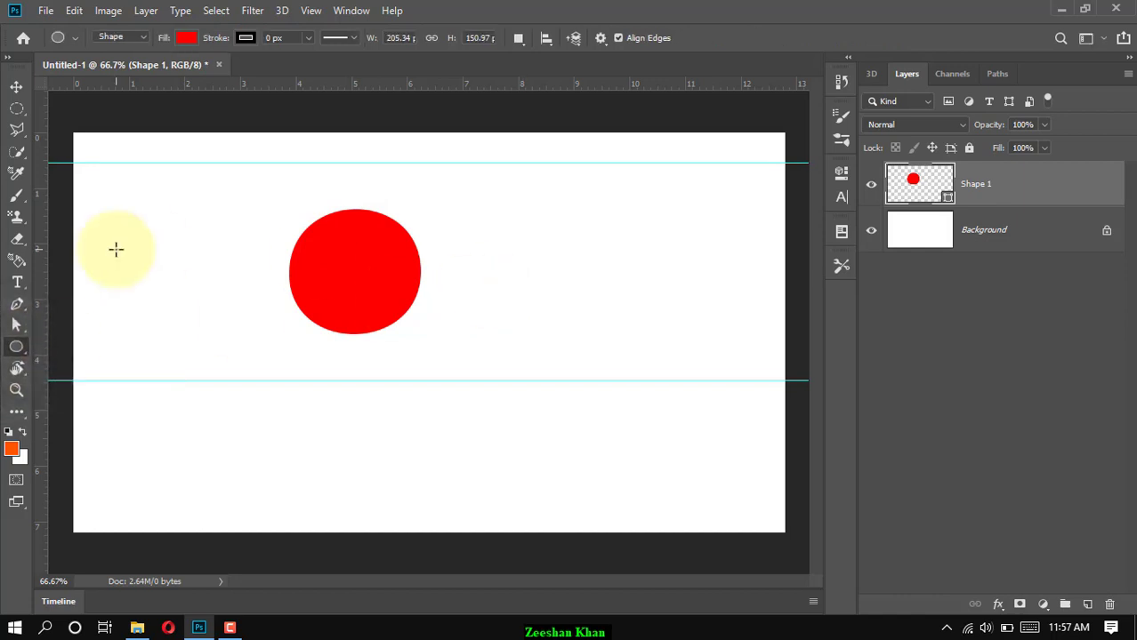
pyautogui.click(16, 303)
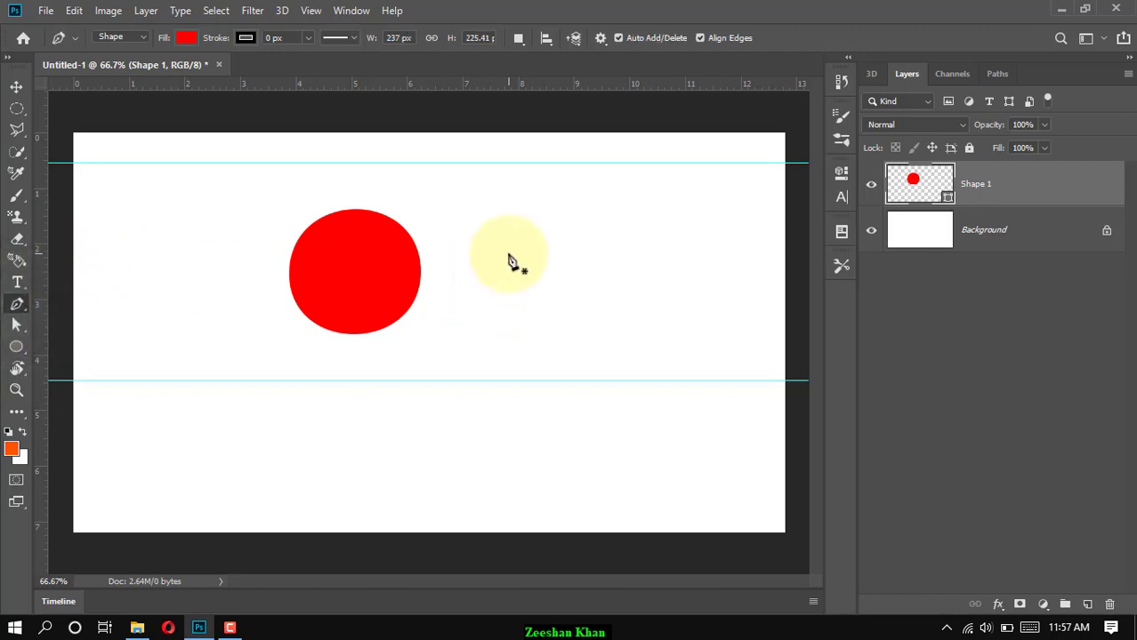
pyautogui.click(13, 306)
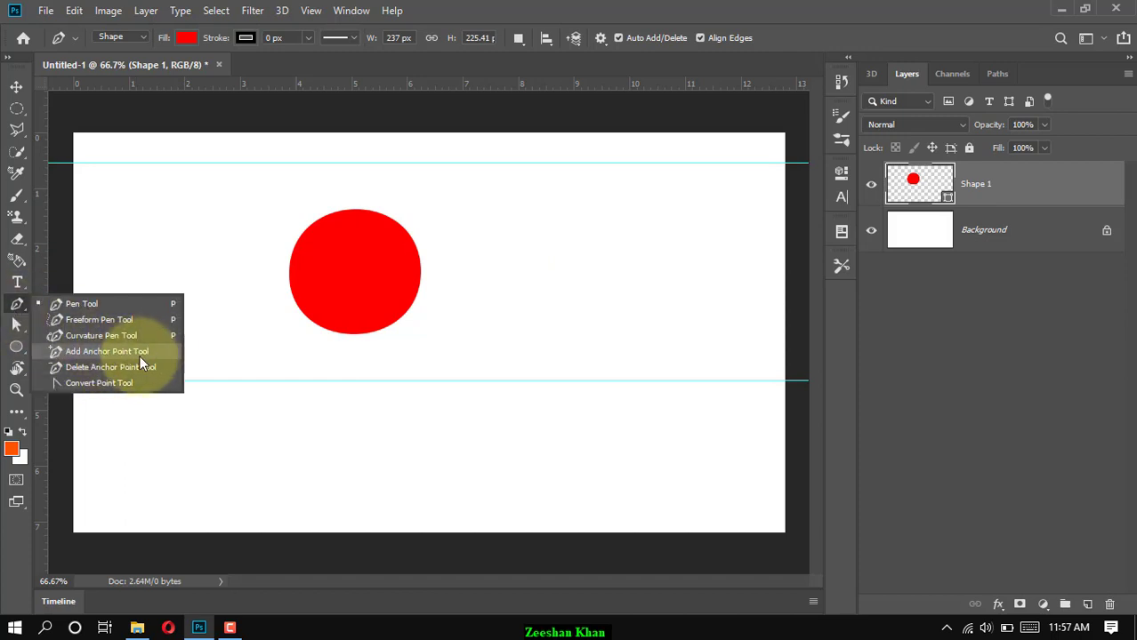
pyautogui.click(16, 304)
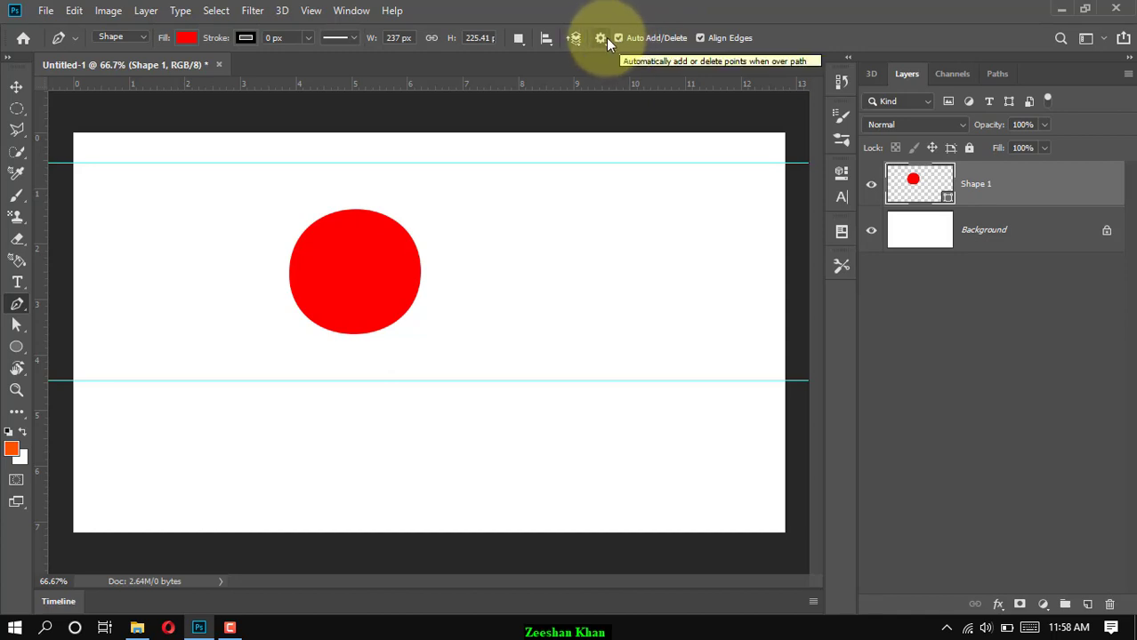
# Add four anchor points to the circle's outline, at its upper left, top, bottom and lower right
pyautogui.hotkey('ctrl', '+')
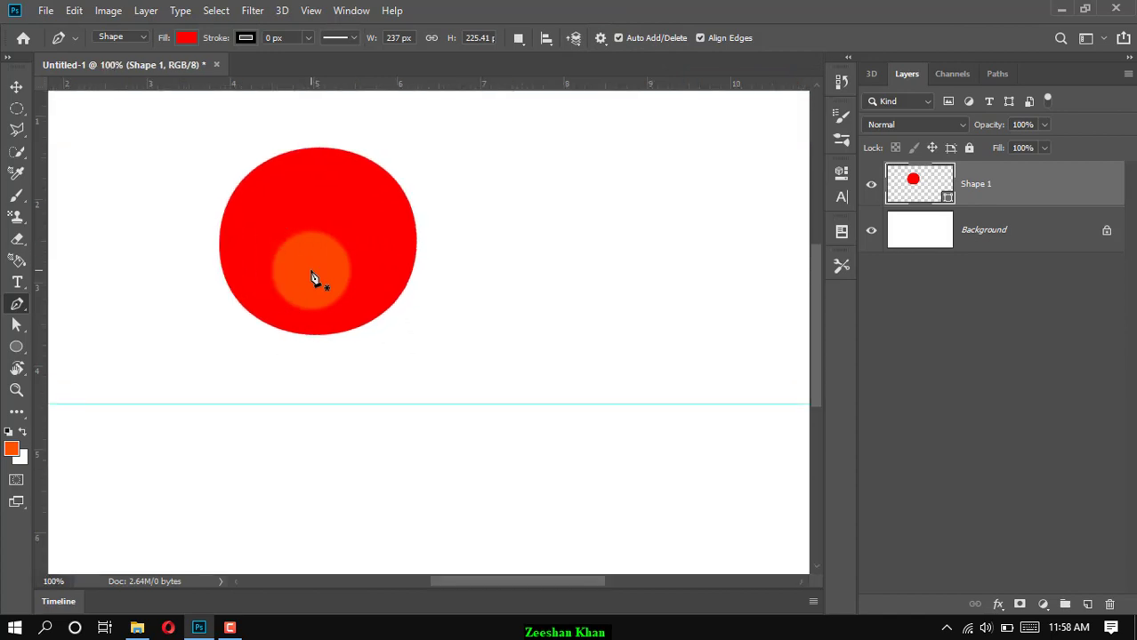
pyautogui.keyDown('ctrl'); pyautogui.click(354, 237); pyautogui.keyUp('ctrl')
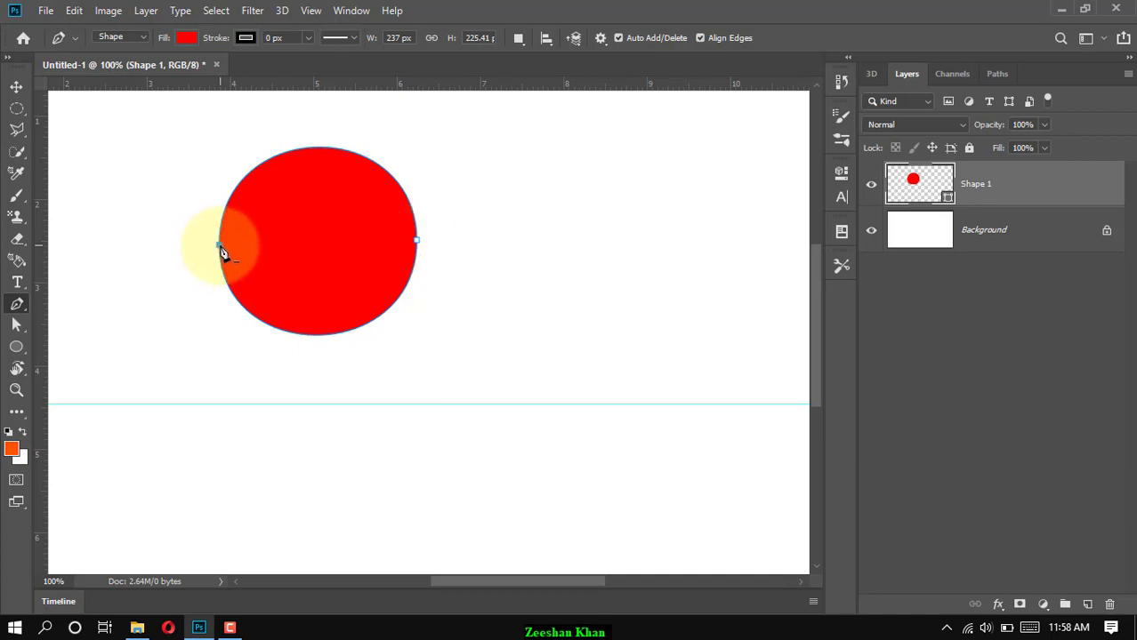
pyautogui.click(232, 201)
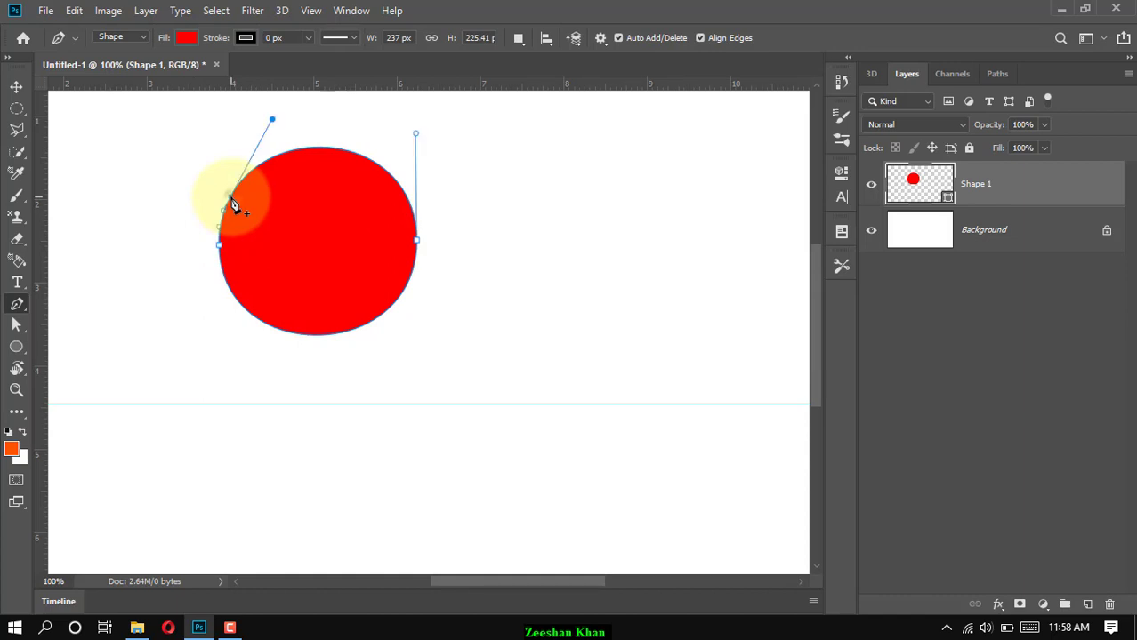
pyautogui.click(314, 149)
pyautogui.click(322, 336)
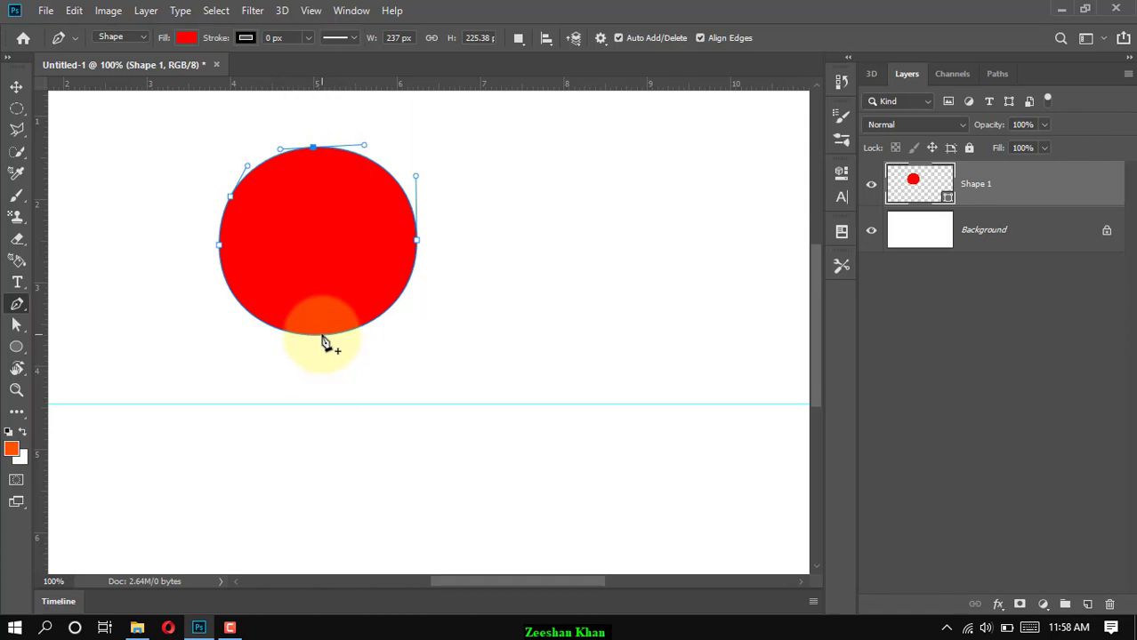
pyautogui.click(400, 296)
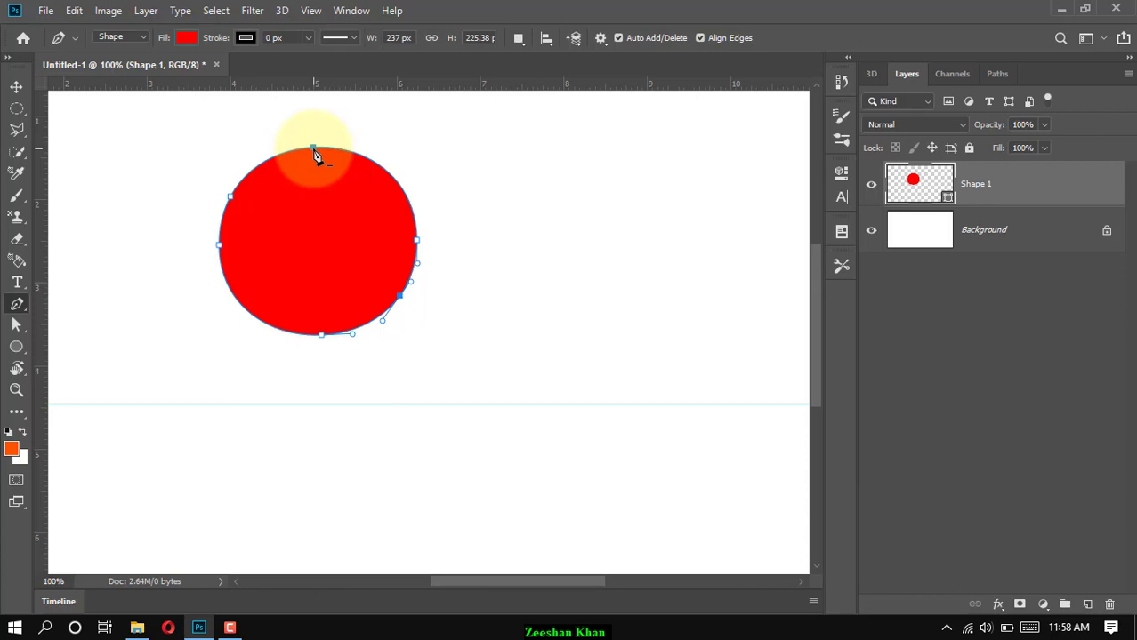
# Delete the four added anchor points from the red shape's outline, keeping only its original left and right points
pyautogui.click(314, 147)
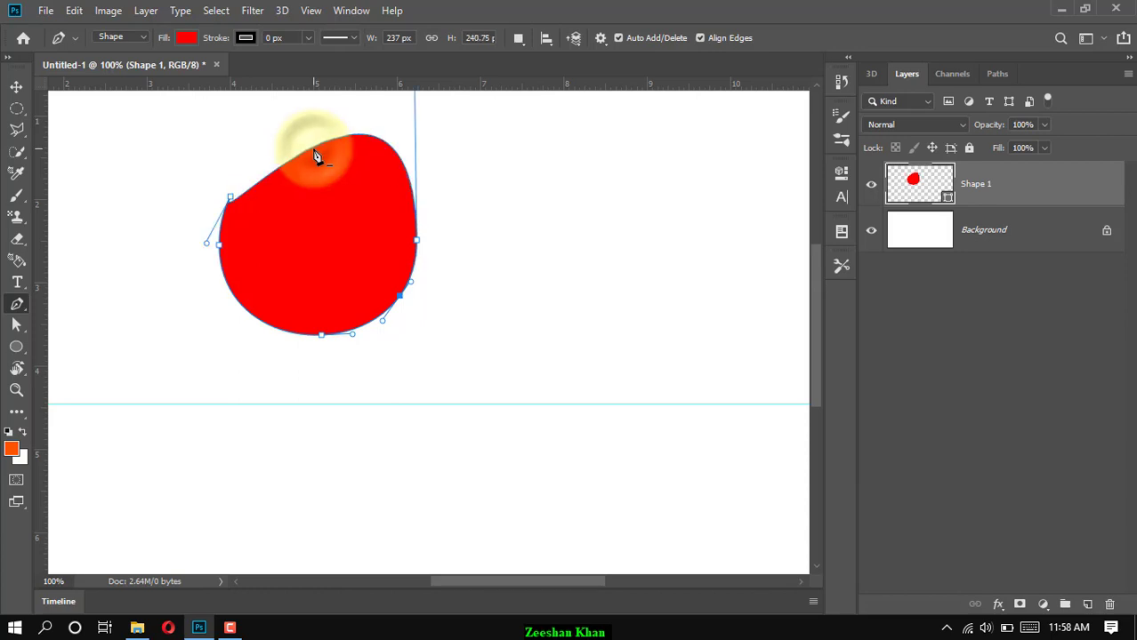
pyautogui.click(231, 199)
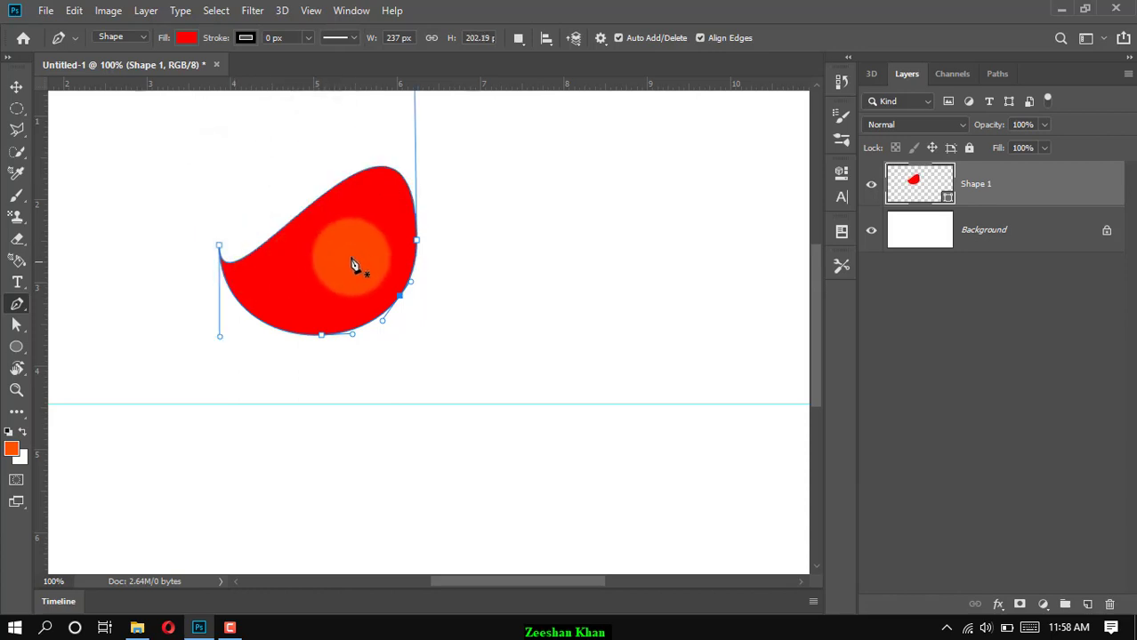
pyautogui.click(400, 297)
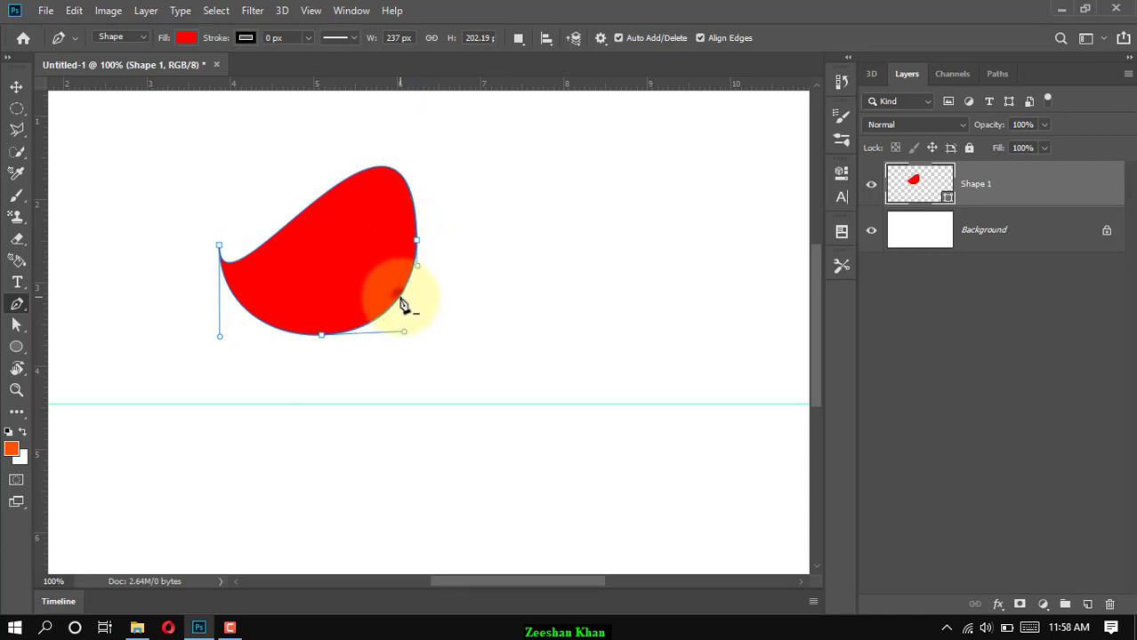
pyautogui.click(322, 336)
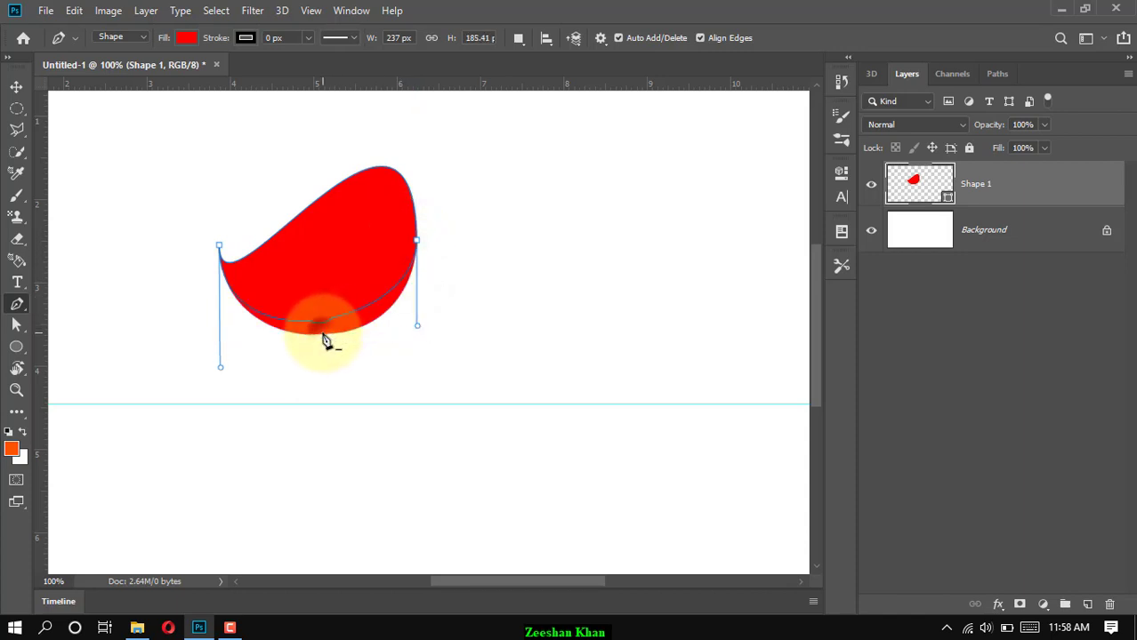
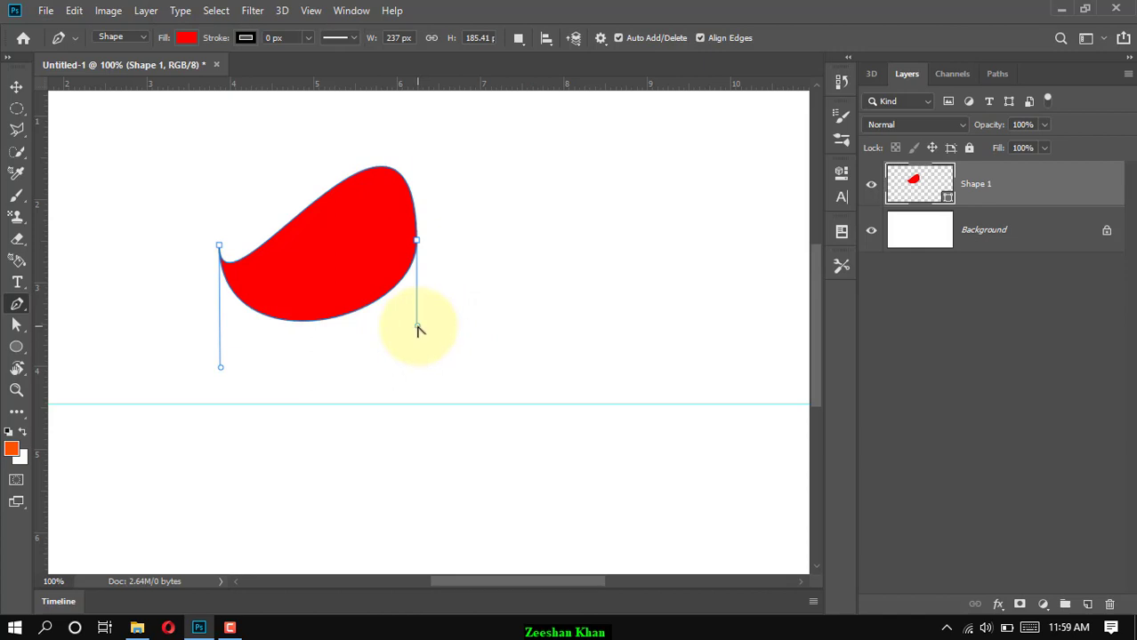
# Extend the right anchor point's lower handle downward, making the red shape about 195 px high
pyautogui.click(416, 326)
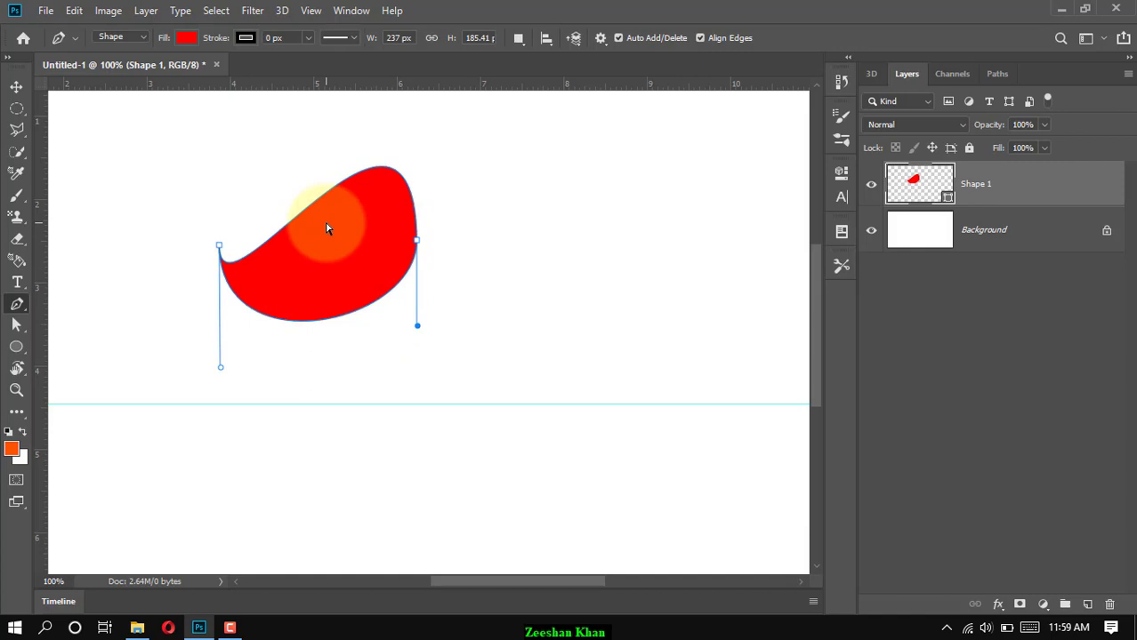
pyautogui.click(416, 241)
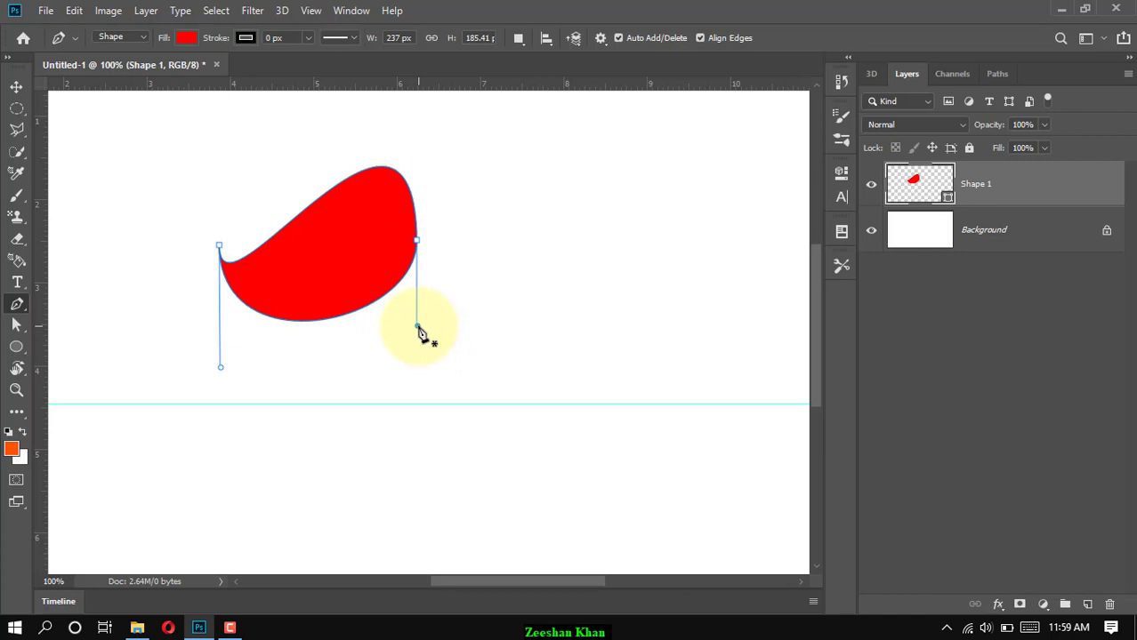
pyautogui.moveTo(417, 326)
pyautogui.mouseDown()
pyautogui.moveTo(419, 372)
pyautogui.moveTo(417, 349)
pyautogui.mouseUp()
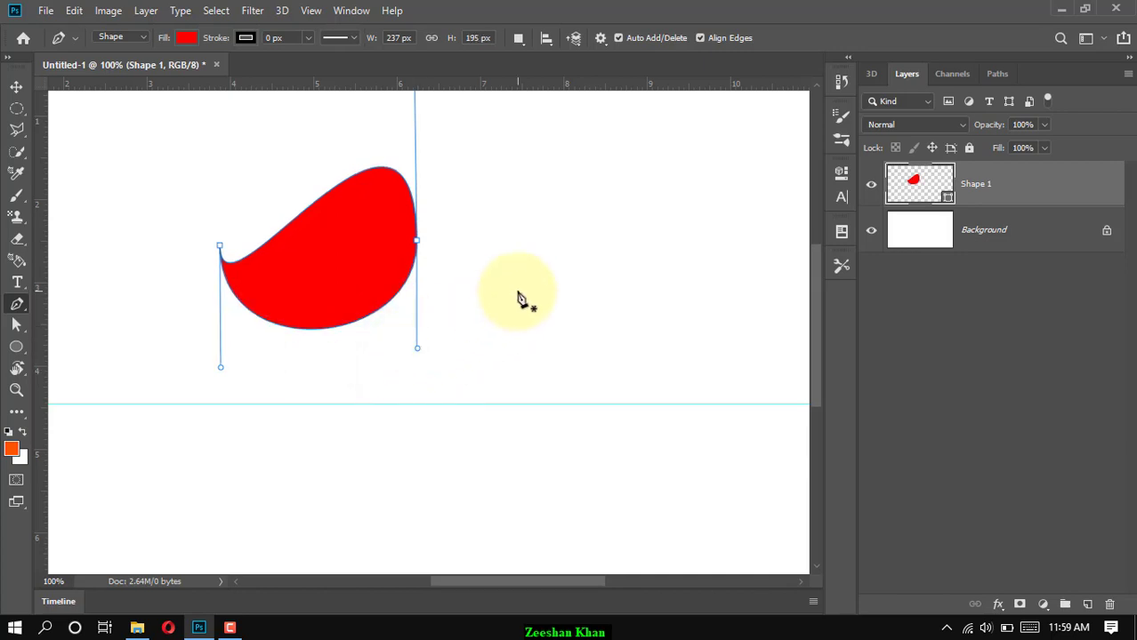
# Draw a closed red triangle about 141 by 93 px to the right of the first shape
pyautogui.hotkey('ctrl', '-')
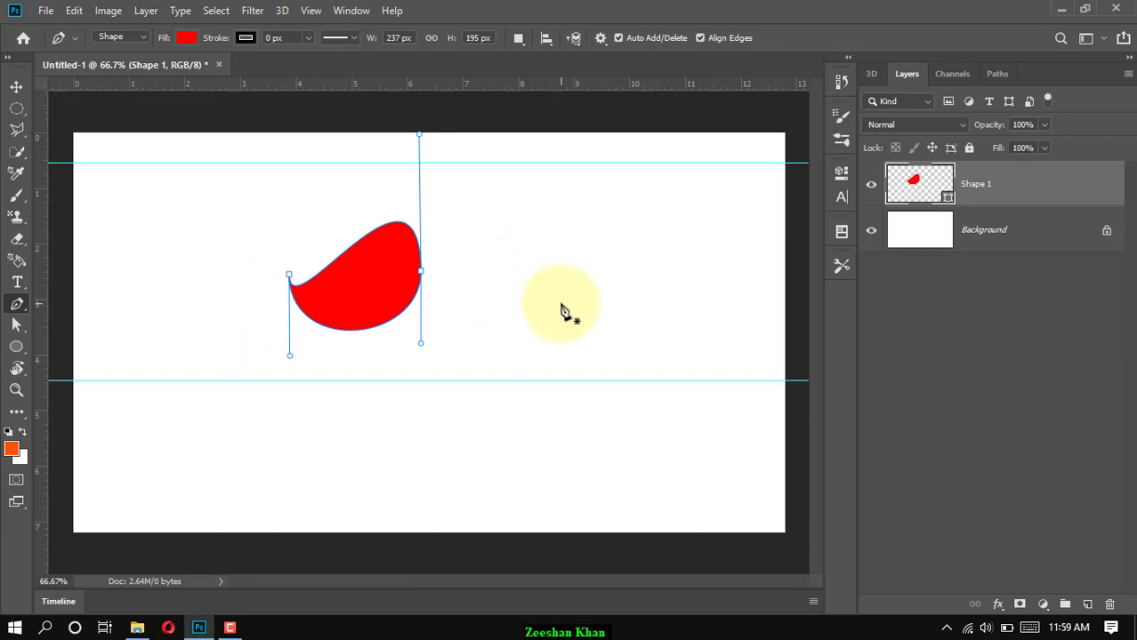
pyautogui.click(560, 304)
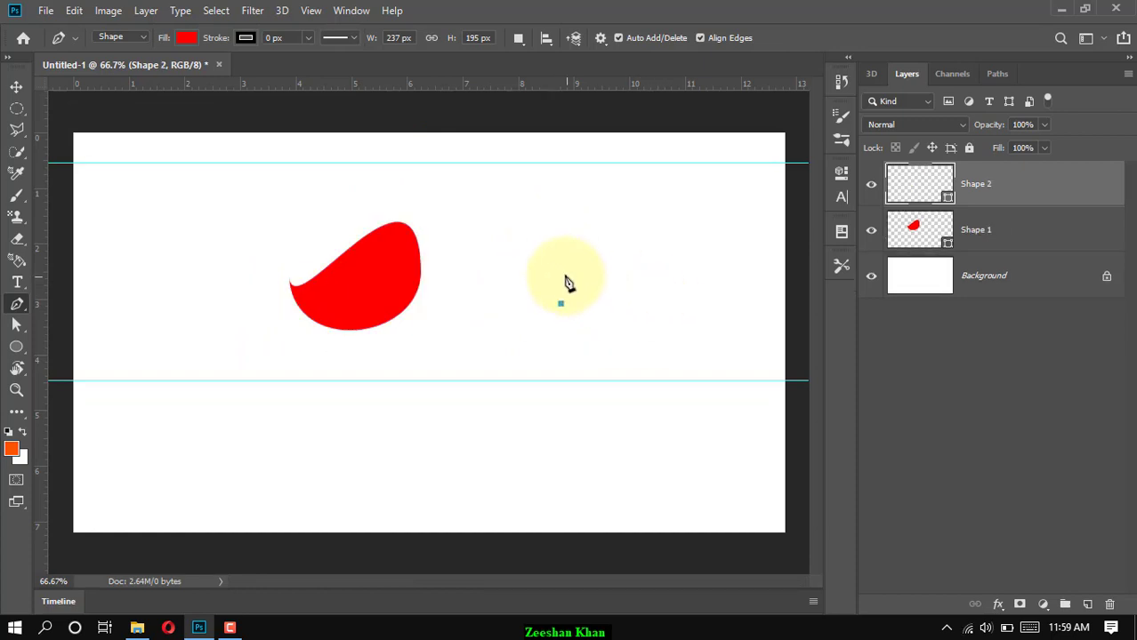
pyautogui.click(611, 253)
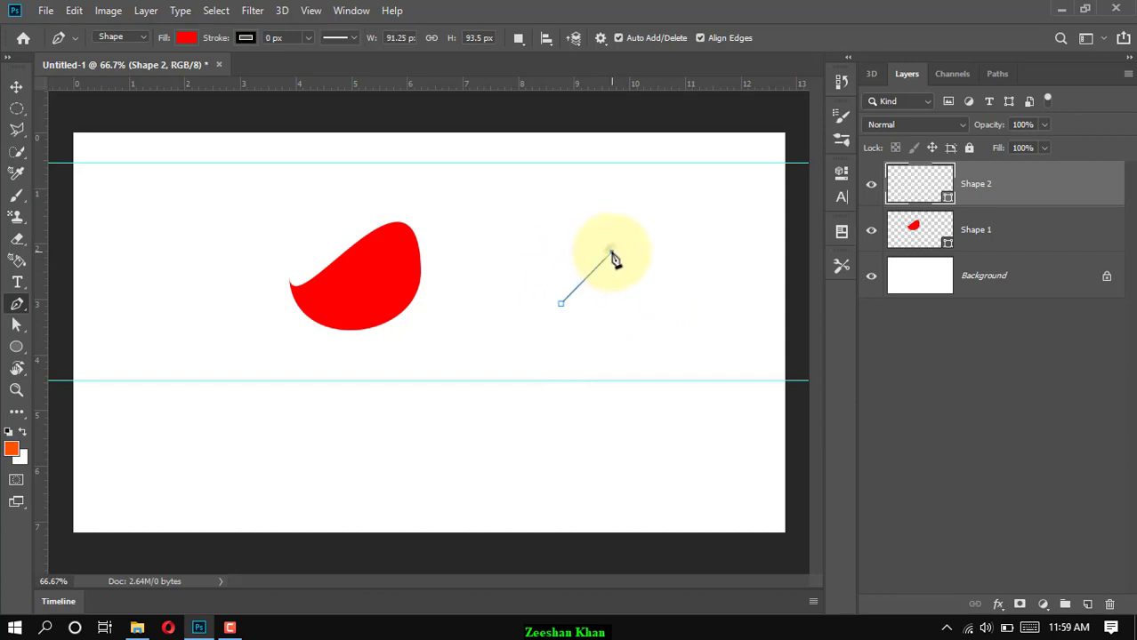
pyautogui.click(639, 295)
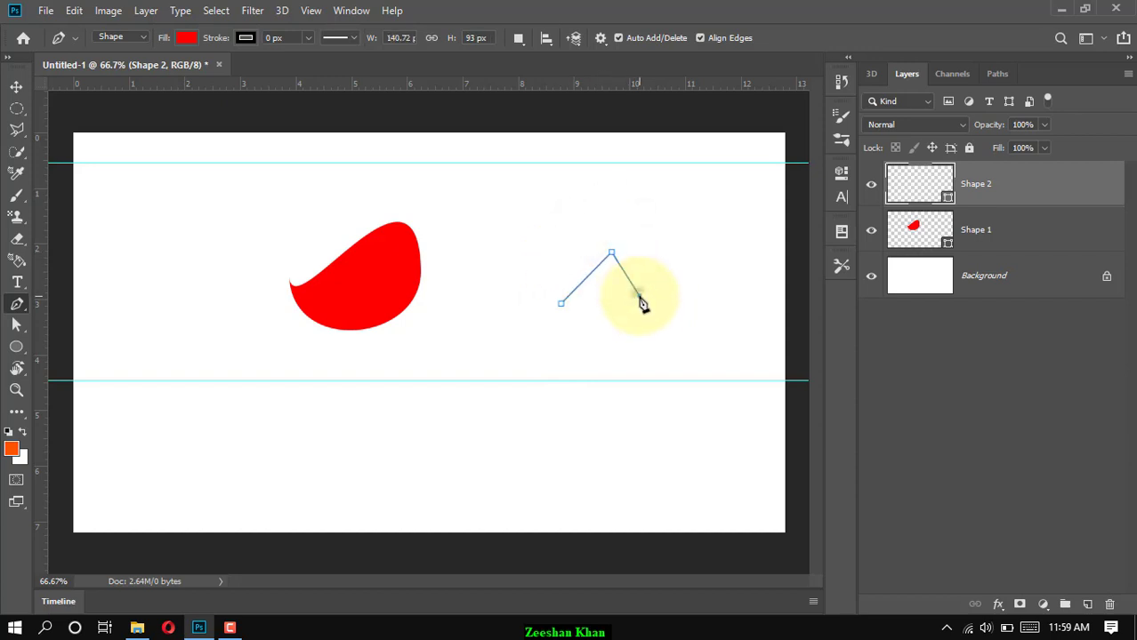
pyautogui.click(560, 305)
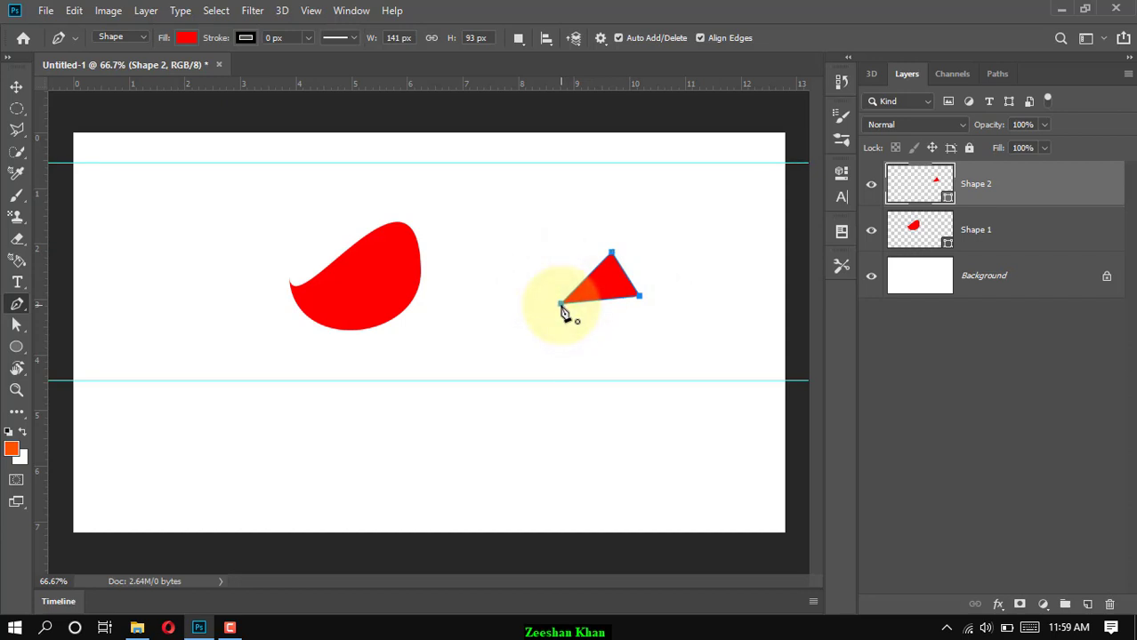
pyautogui.click(651, 304)
pyautogui.moveTo(662, 304); pyautogui.dragTo(691, 308)
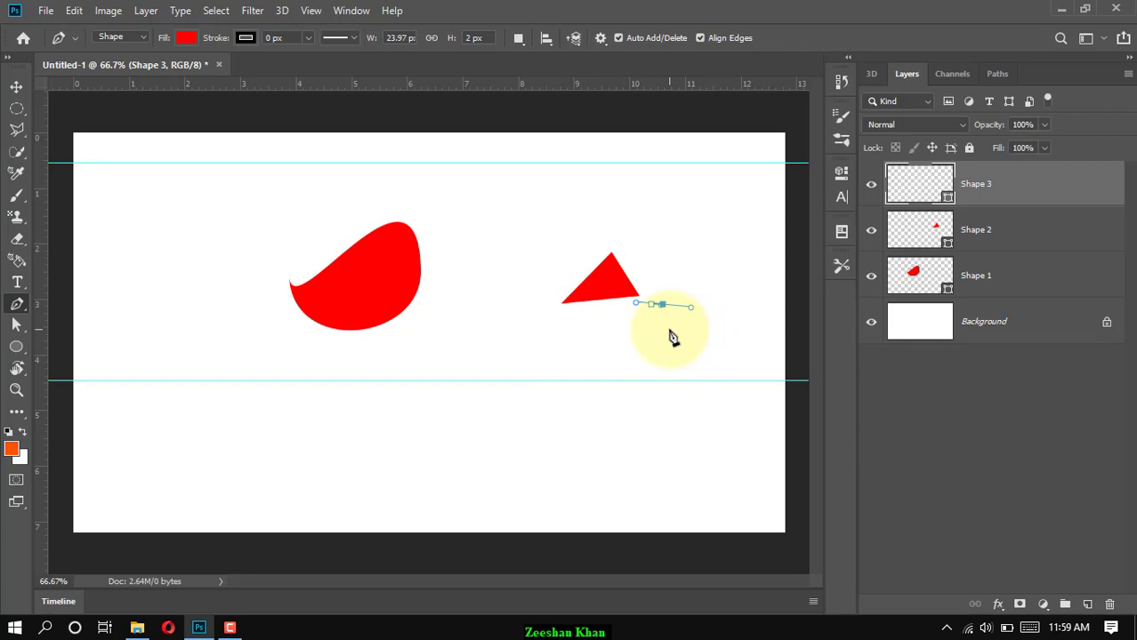
pyautogui.hotkey('ctrl', 'z')
pyautogui.hotkey('ctrl', 'z')
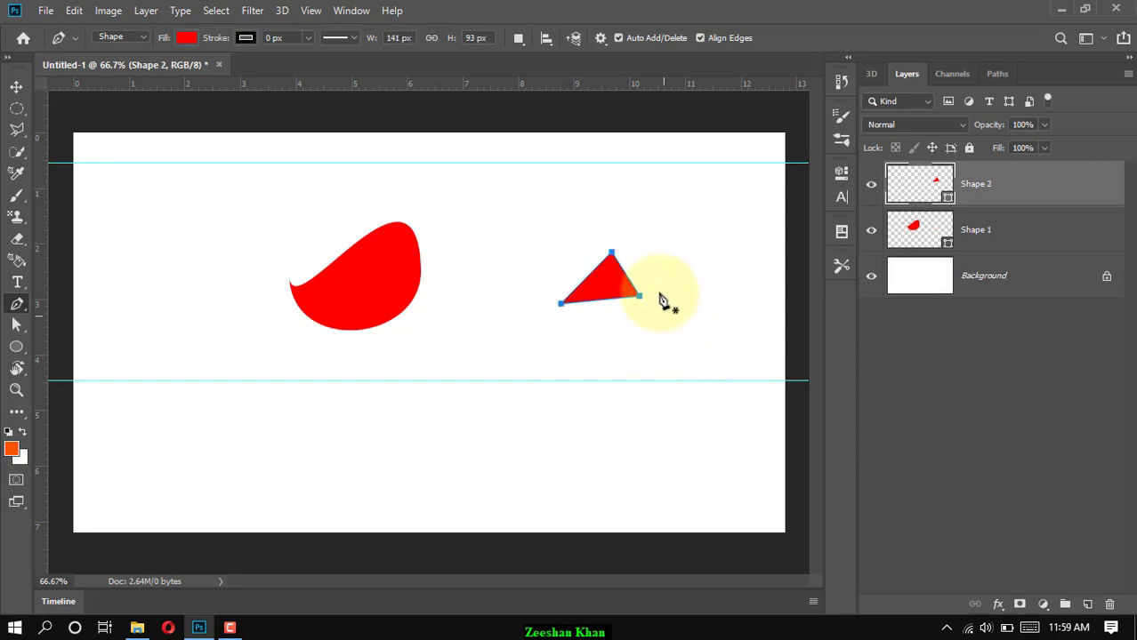
# Convert the triangle's two lower corners to smooth points and shorten each one's lower handle, making the shape about 148 by 105 px
pyautogui.hotkey('ctrl', '+')
pyautogui.hscroll(3, 658, 274)
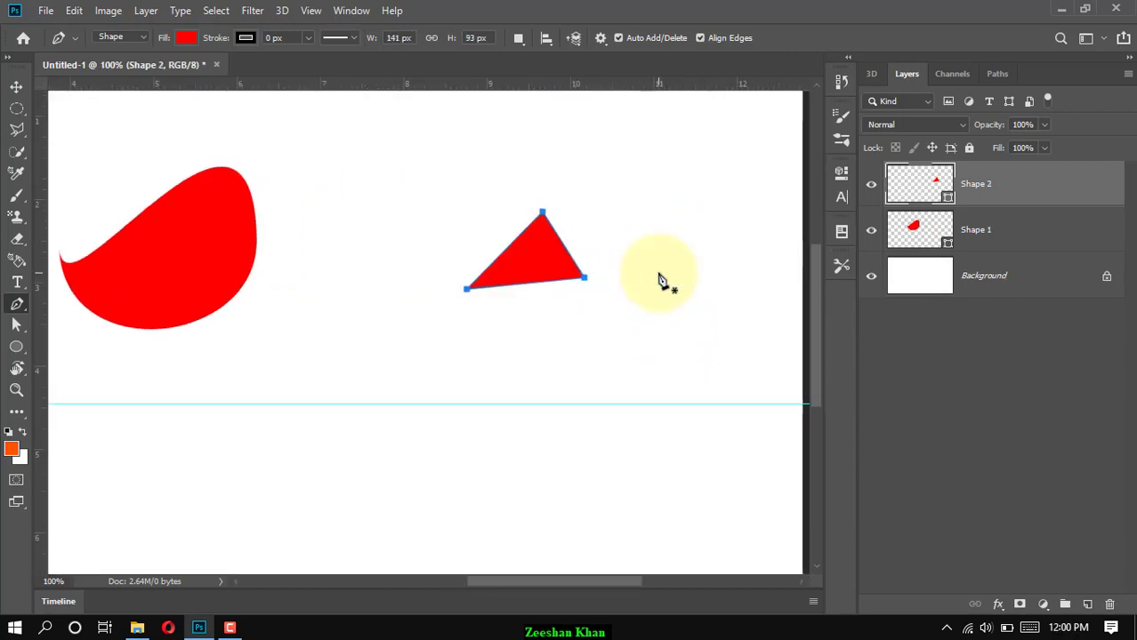
pyautogui.hotkey('ctrl', '+')
pyautogui.hotkey('ctrl', '+')
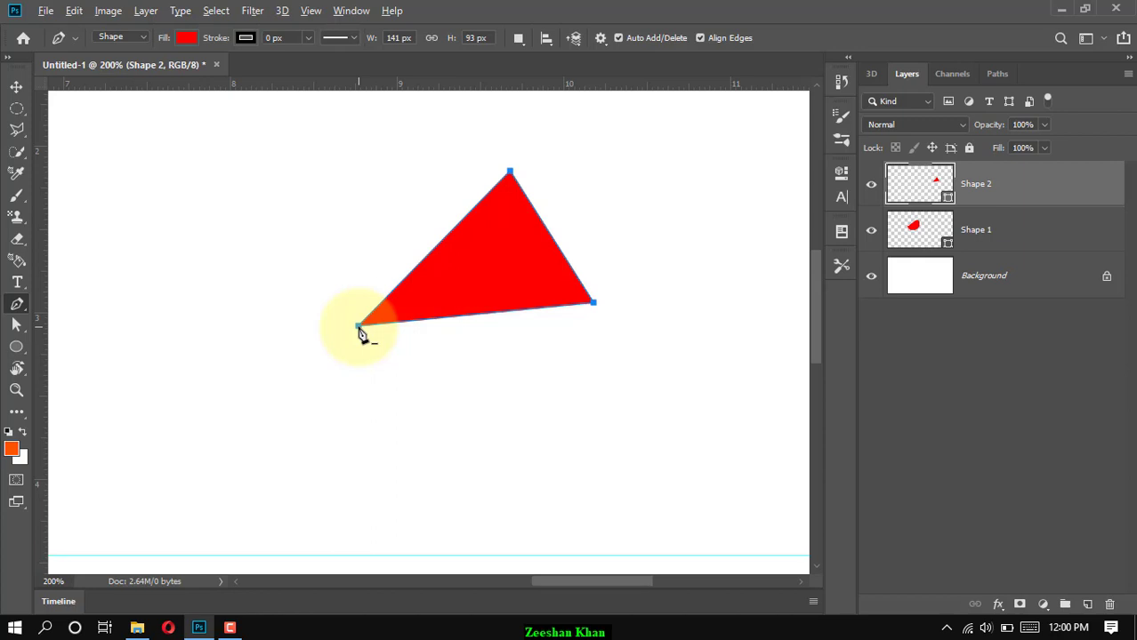
pyautogui.moveTo(359, 327); pyautogui.dragTo(400, 421)
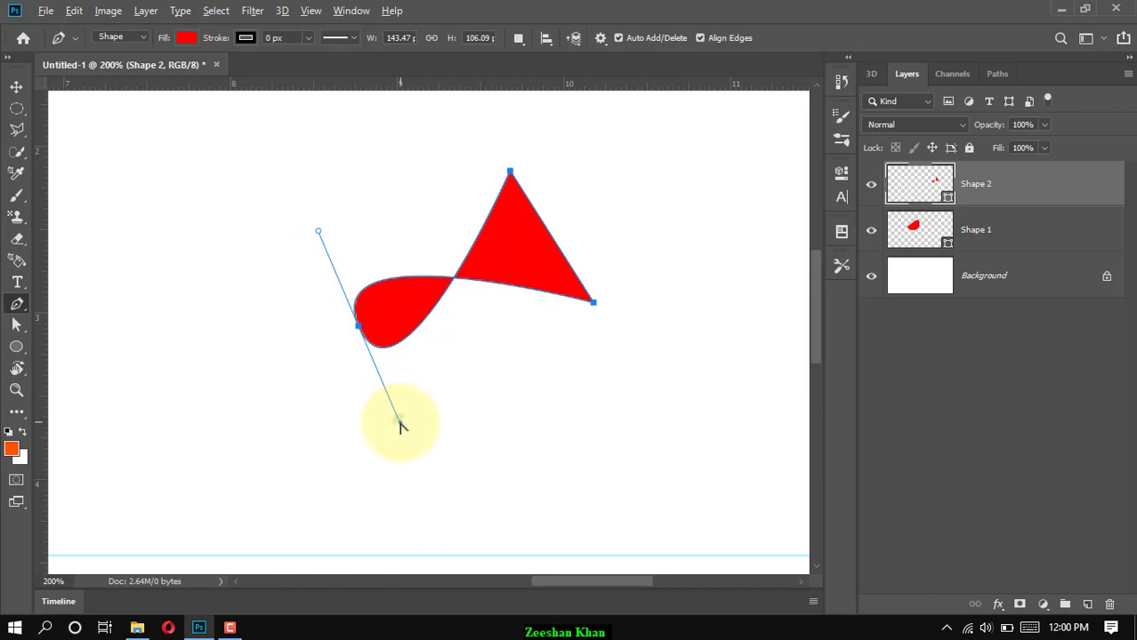
pyautogui.moveTo(401, 429)
pyautogui.mouseDown()
pyautogui.moveTo(342, 446)
pyautogui.moveTo(497, 430)
pyautogui.moveTo(396, 416)
pyautogui.mouseUp()
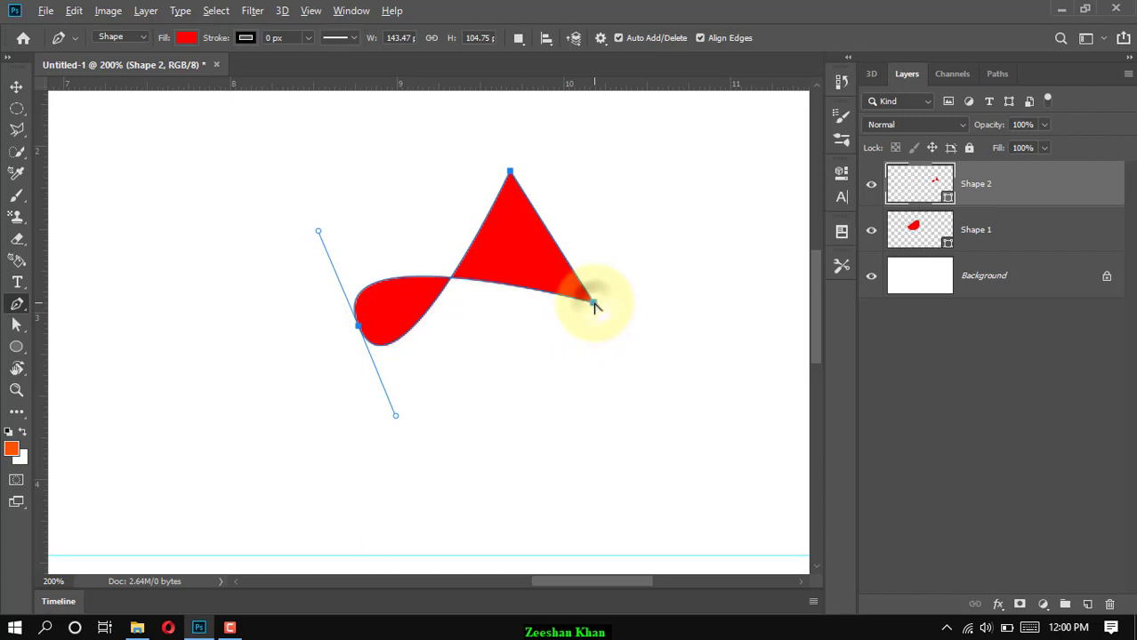
pyautogui.moveTo(592, 305); pyautogui.dragTo(555, 381)
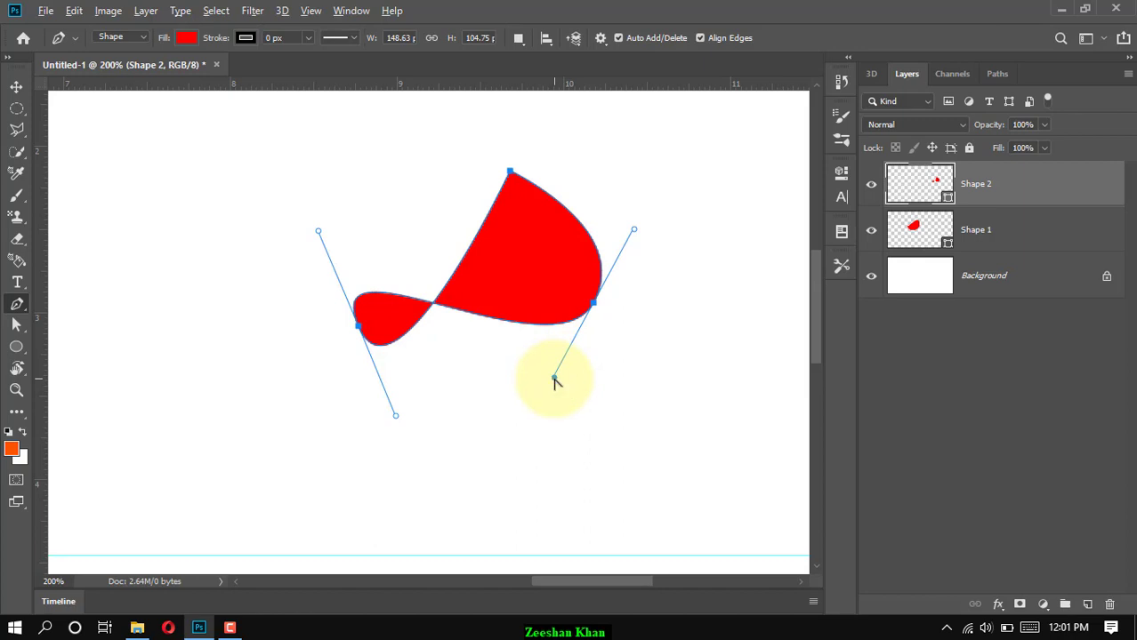
pyautogui.moveTo(554, 381); pyautogui.dragTo(569, 358)
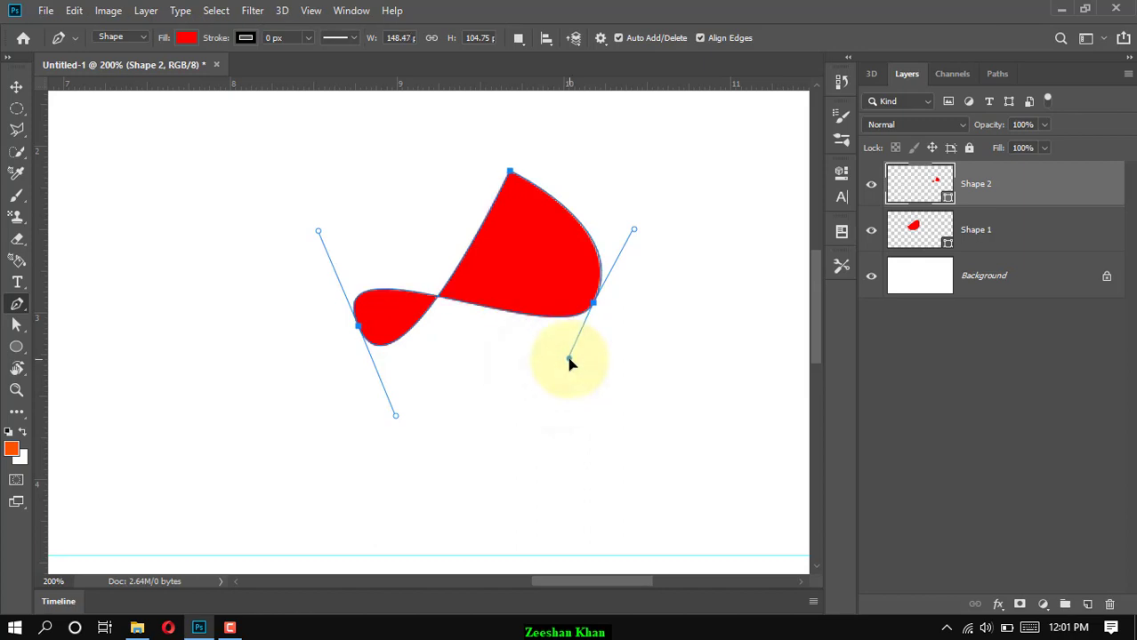
# Adjust the upper handle of the small red shape's right anchor point, making the shape about 149 by 105 px
pyautogui.moveTo(633, 232); pyautogui.dragTo(620, 254)
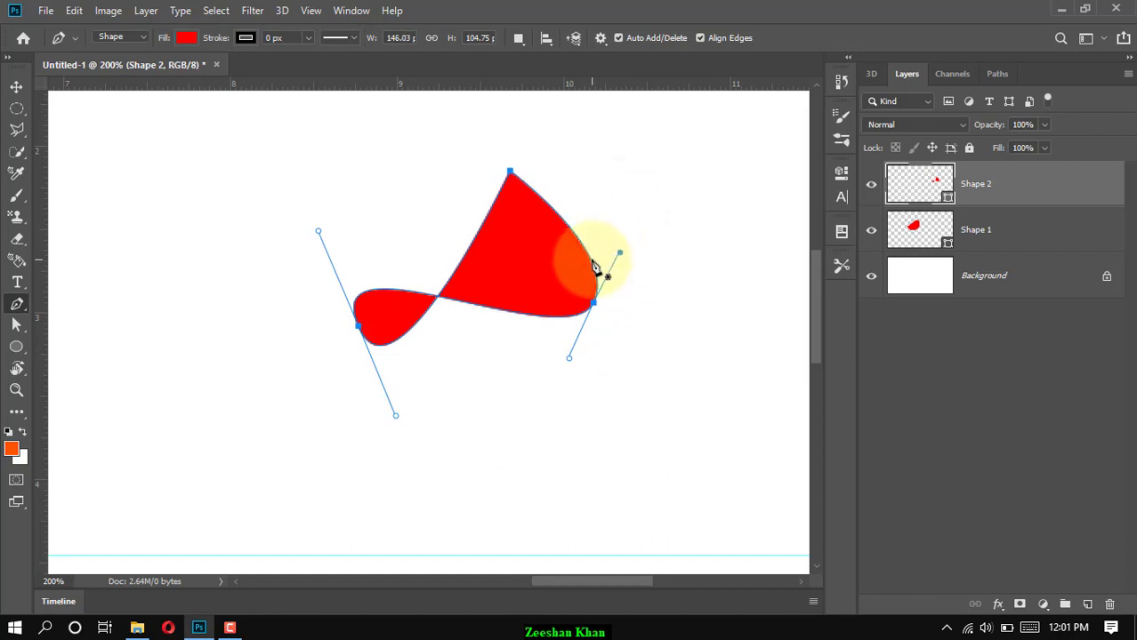
pyautogui.hotkey('ctrl', '-')
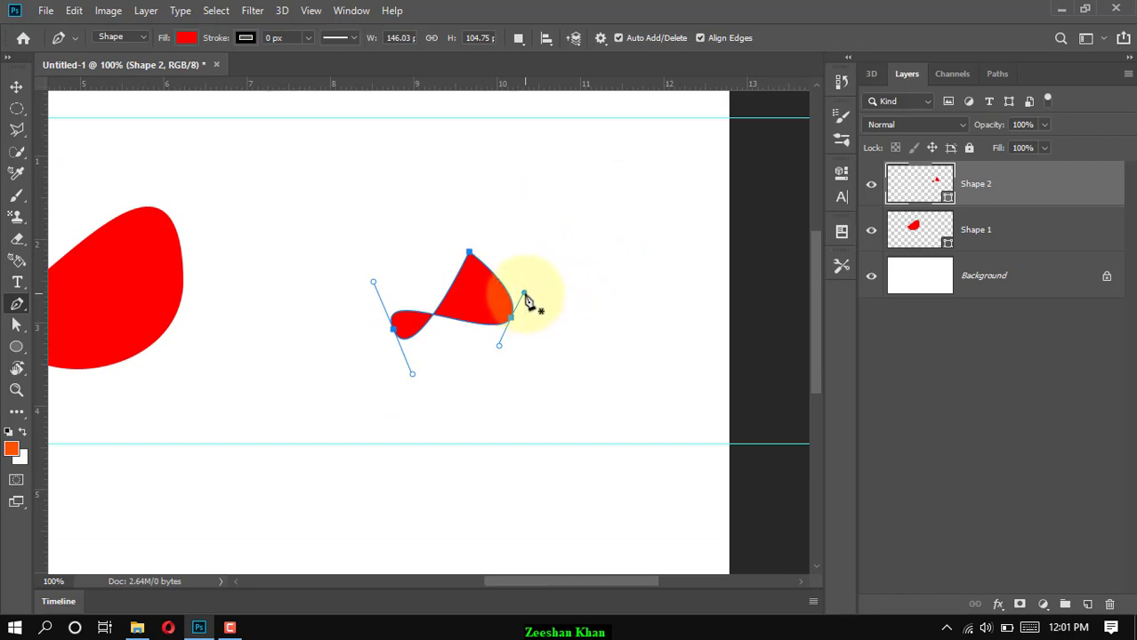
pyautogui.moveTo(525, 293)
pyautogui.mouseDown()
pyautogui.moveTo(535, 328)
pyautogui.moveTo(533, 299)
pyautogui.mouseUp()
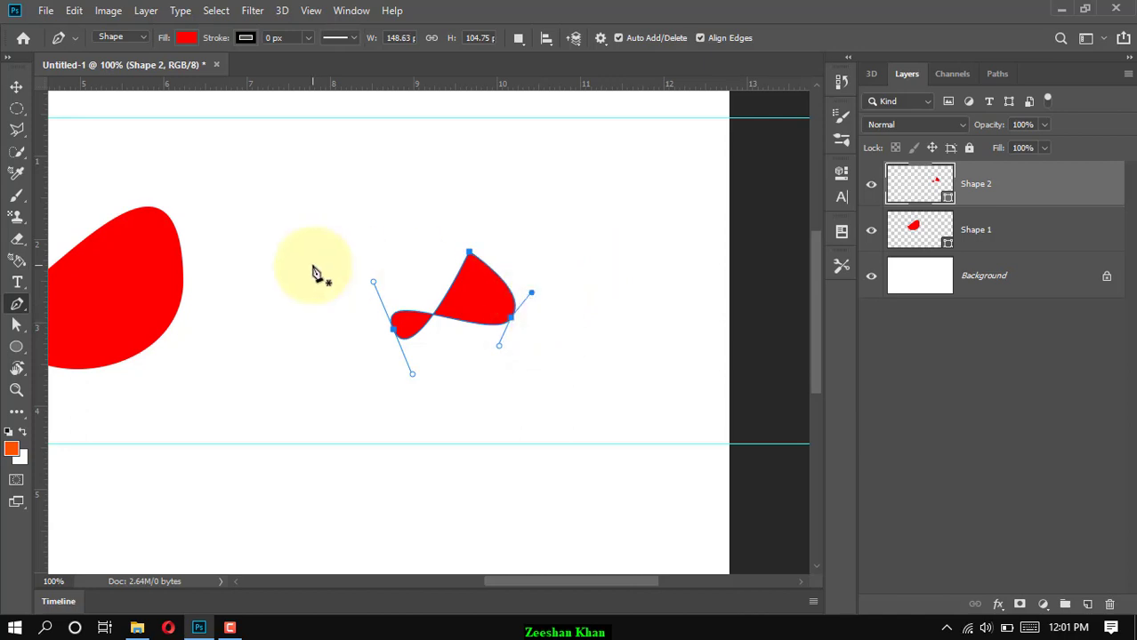
# Draw a closed, curved red shape about 167 by 195 px between the two existing shapes and slightly below them
pyautogui.hscroll(-3, 317, 272)
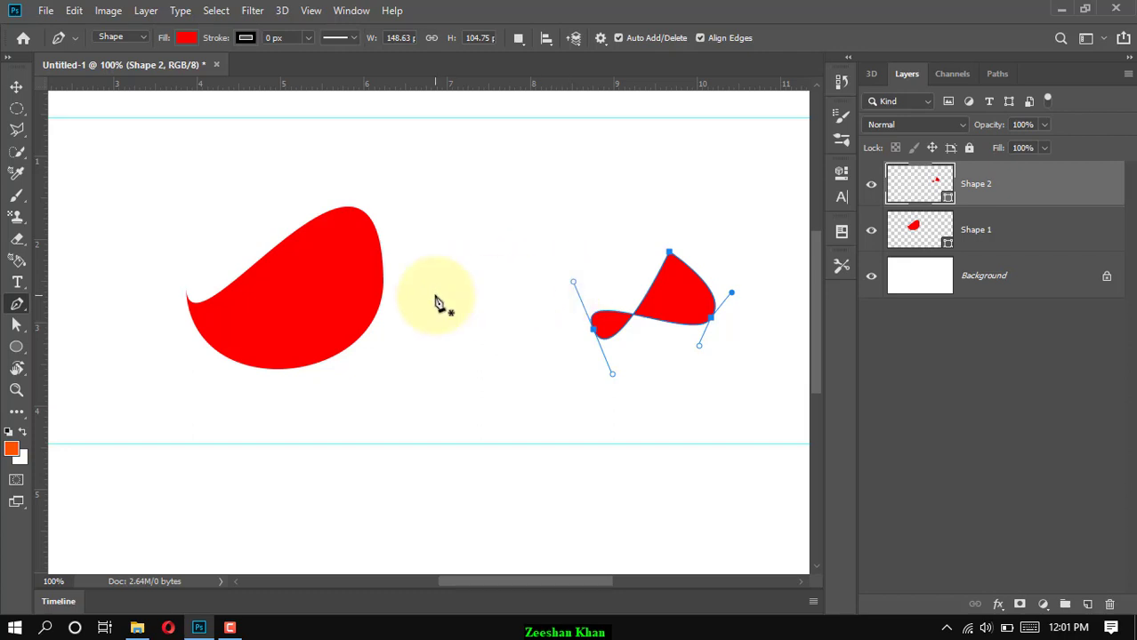
pyautogui.hotkey('ctrl', '-')
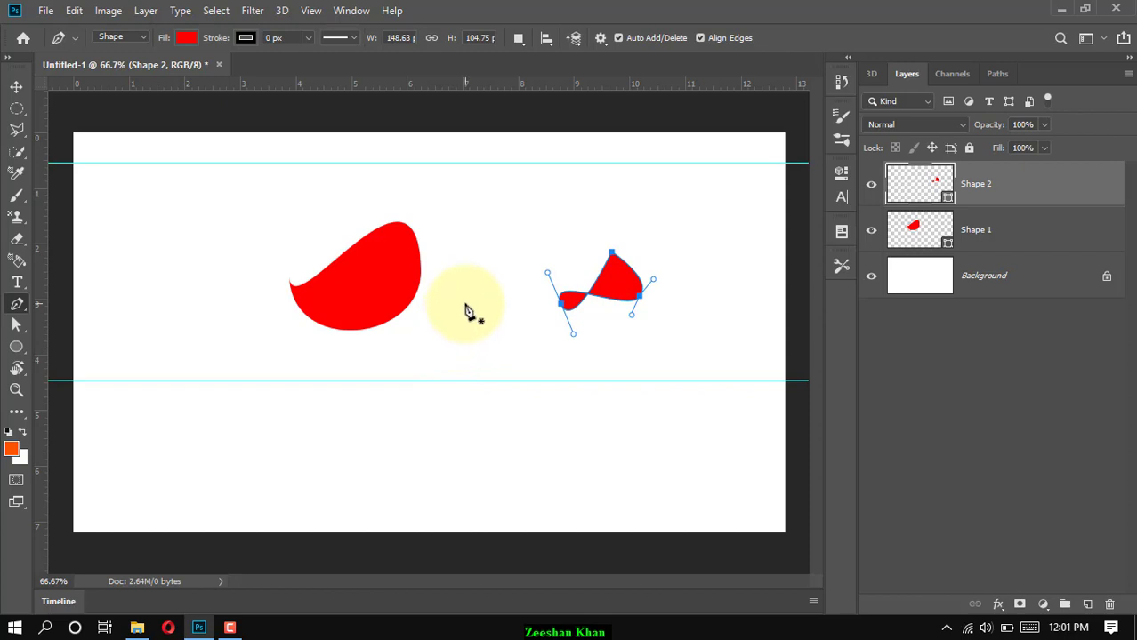
pyautogui.click(476, 309)
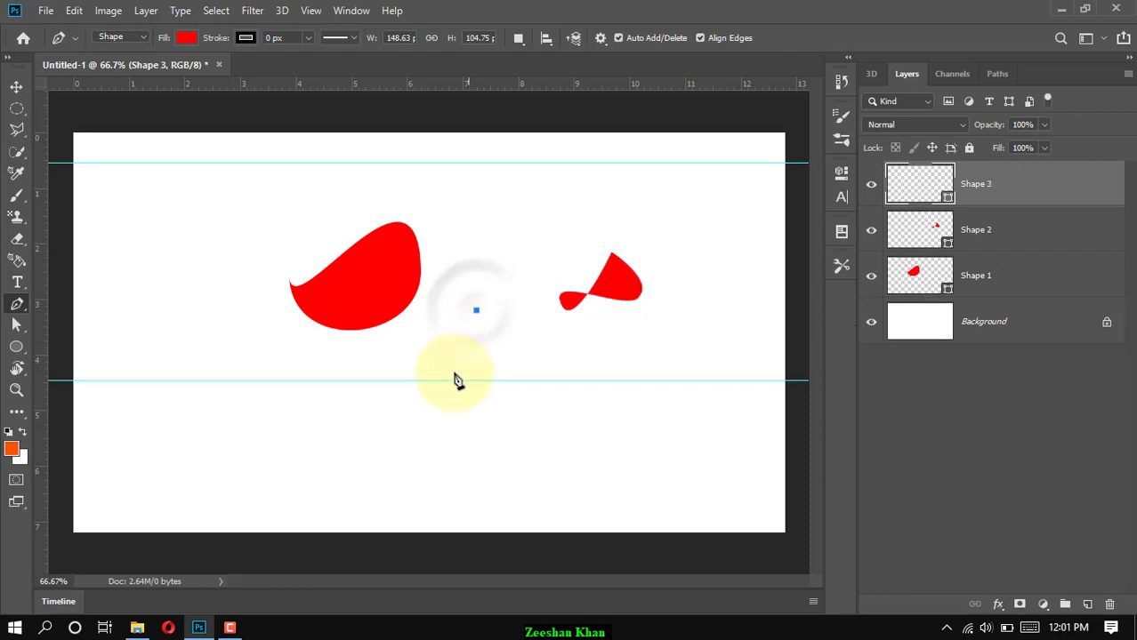
pyautogui.moveTo(482, 411); pyautogui.dragTo(569, 447)
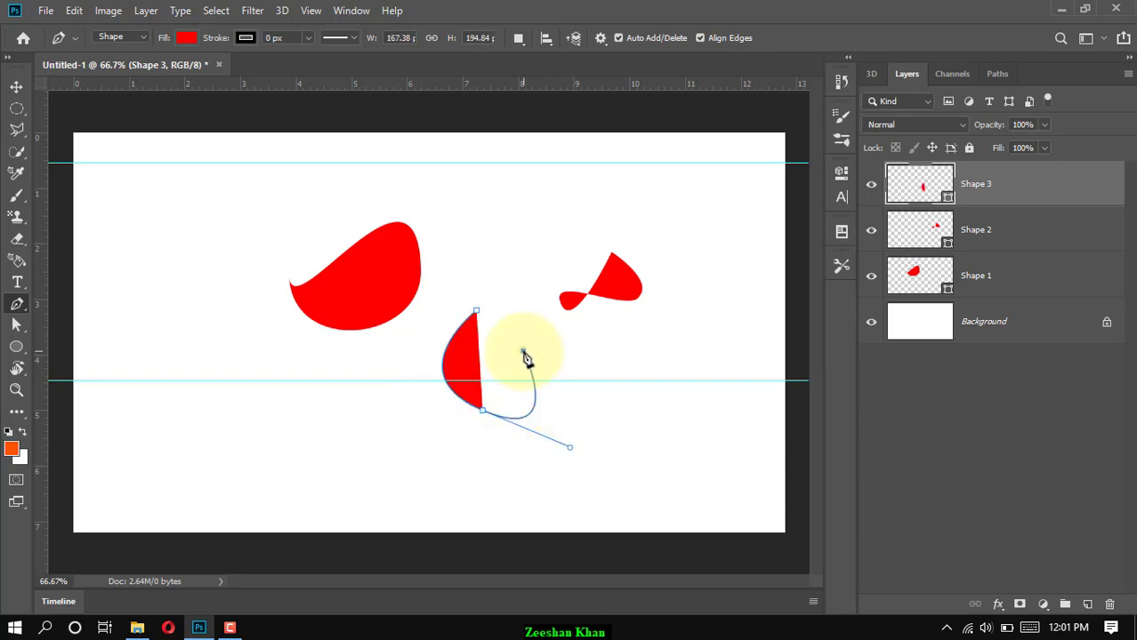
pyautogui.moveTo(522, 351); pyautogui.dragTo(500, 330)
pyautogui.click(477, 313)
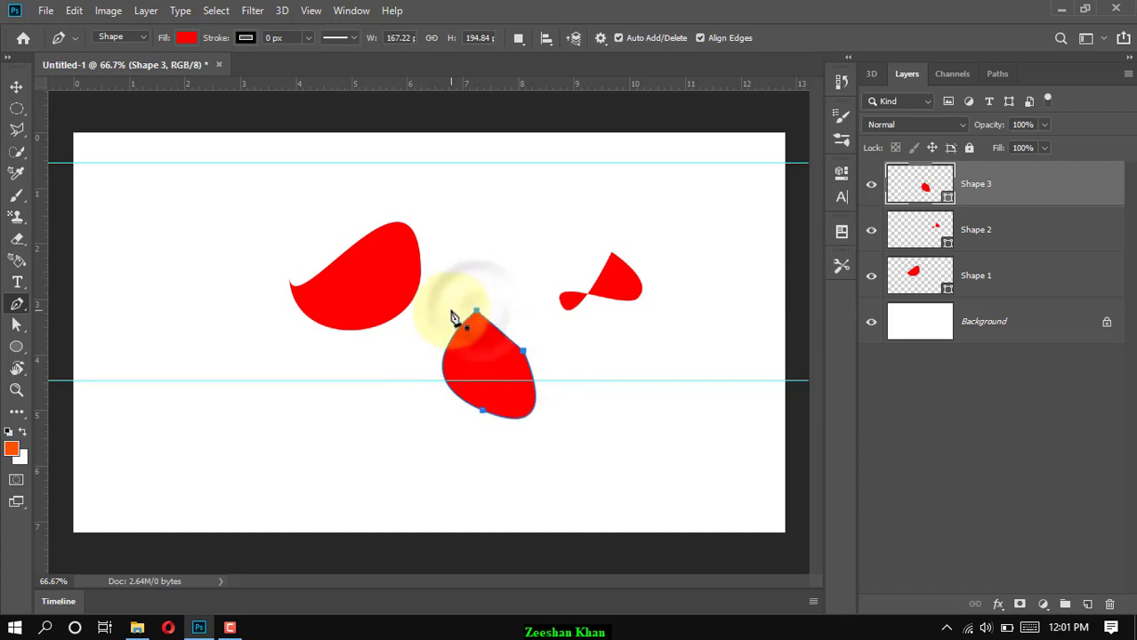
# Swing the lower anchor point's right handle up toward the right corner to straighten that side, making the new shape about 145 by 180 px
pyautogui.hotkey('ctrl', '+')
pyautogui.hotkey('ctrl', '+')
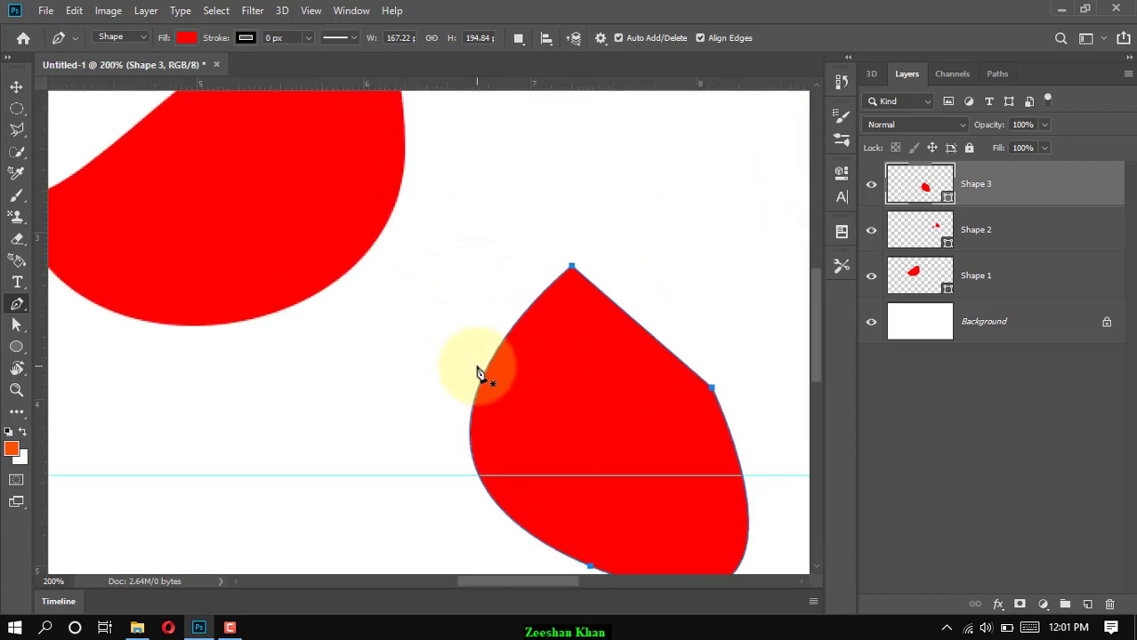
pyautogui.scroll(-3, 477, 366)
pyautogui.hscroll(3, 477, 367)
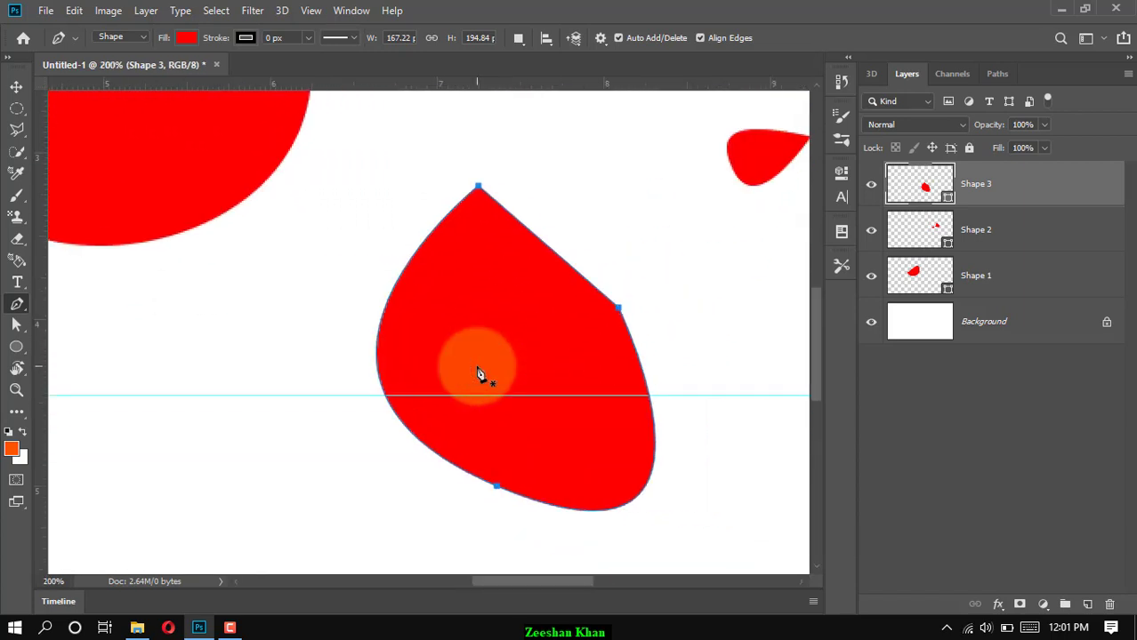
pyautogui.scroll(-1, 477, 373)
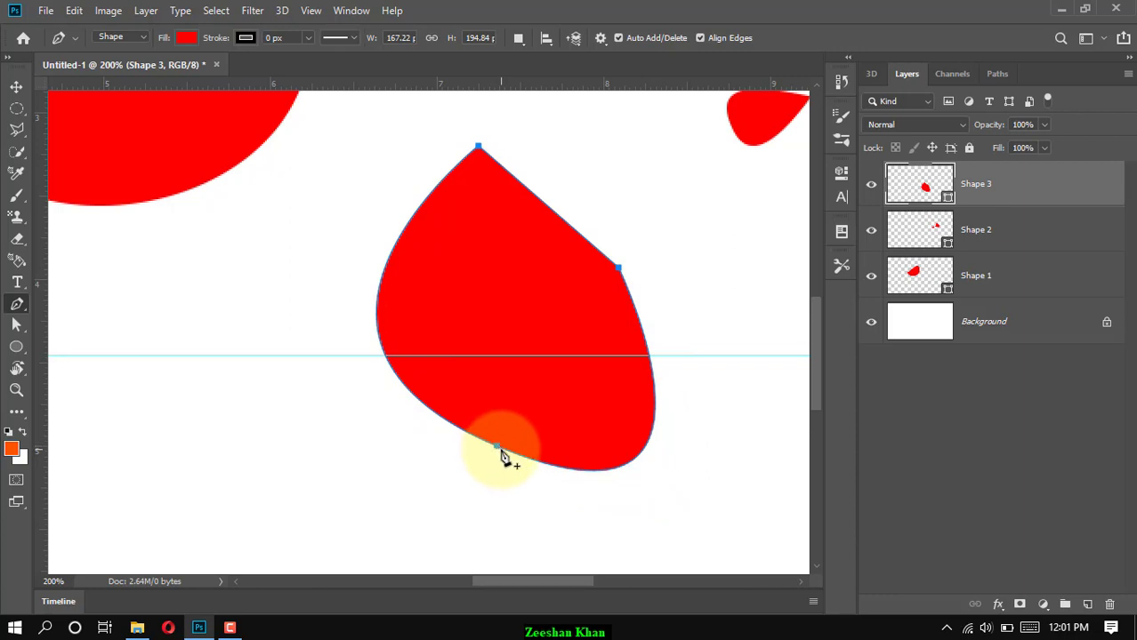
pyautogui.scroll(-2, 501, 456)
pyautogui.hotkey('ctrl', '+')
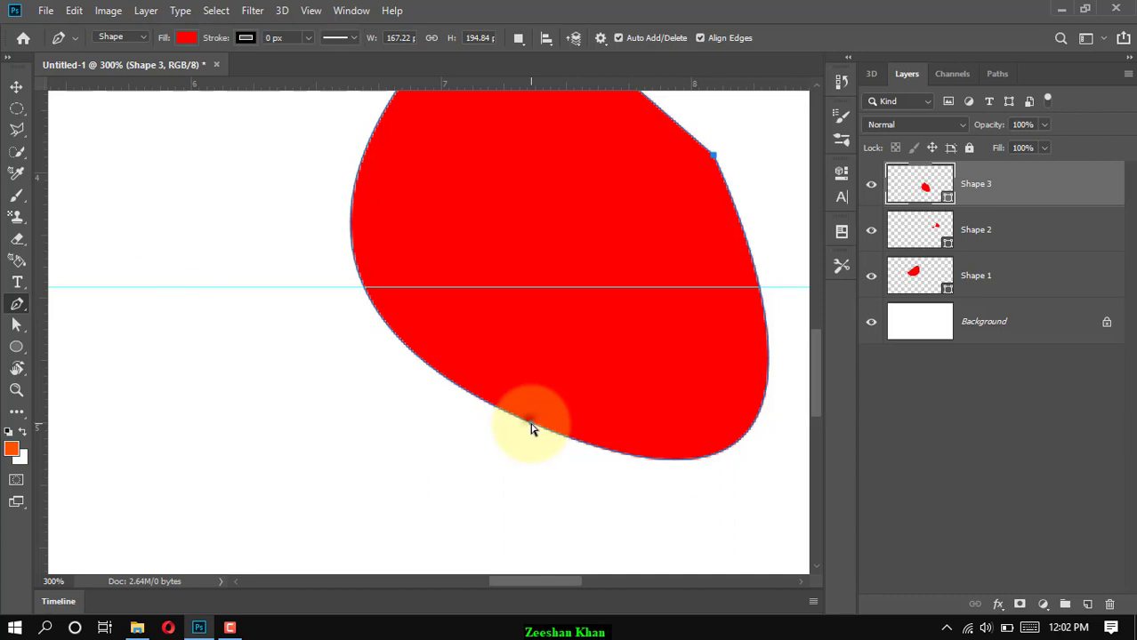
pyautogui.keyDown('ctrl'); pyautogui.click(530, 425); pyautogui.keyUp('ctrl')
pyautogui.hotkey('ctrl', '-')
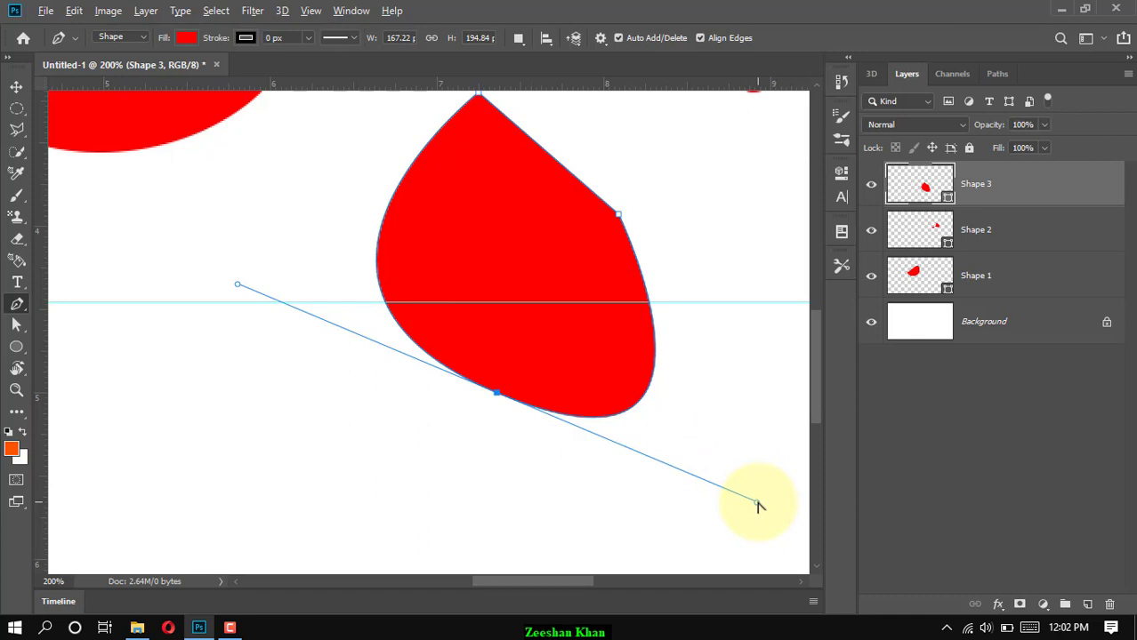
pyautogui.moveTo(757, 504); pyautogui.dragTo(682, 394)
pyautogui.moveTo(609, 329); pyautogui.dragTo(545, 327)
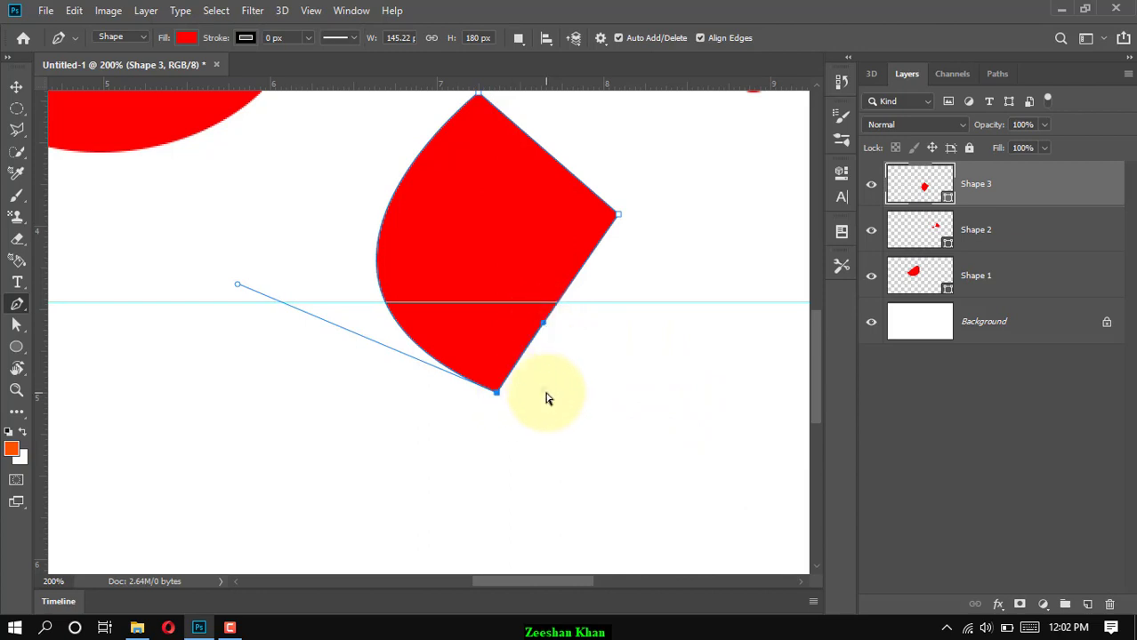
pyautogui.press('Escape')
# Draw a red rectangle of 226 by 276 px with the Rectangle tool on the canvas's left side, near the first curved shape
pyautogui.hotkey('ctrl', '+')
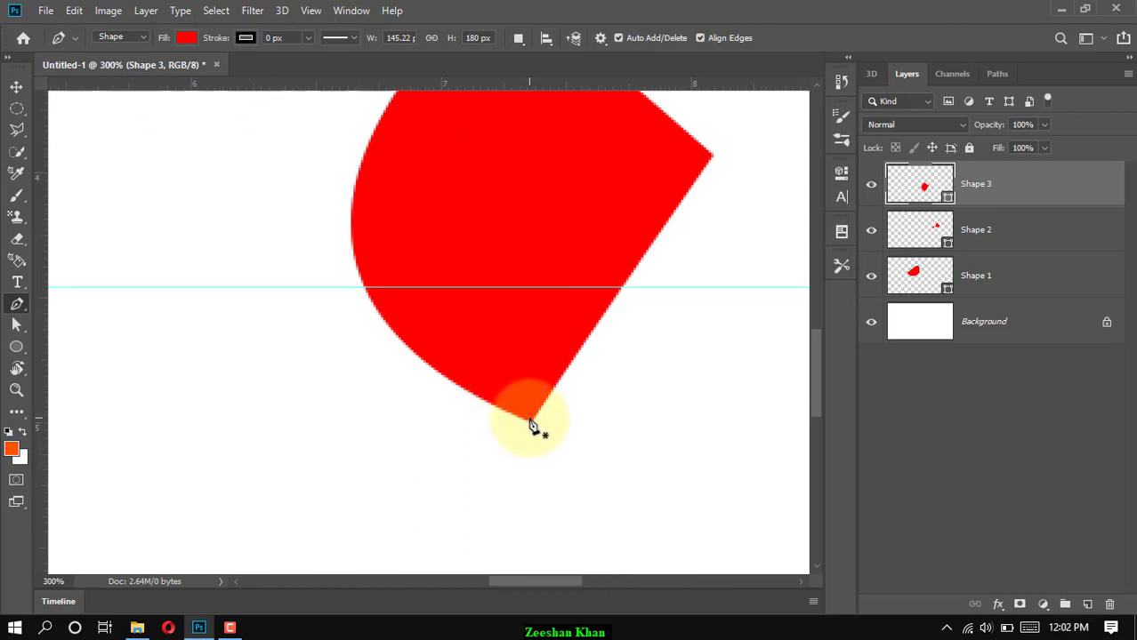
pyautogui.hotkey('ctrl', '-')
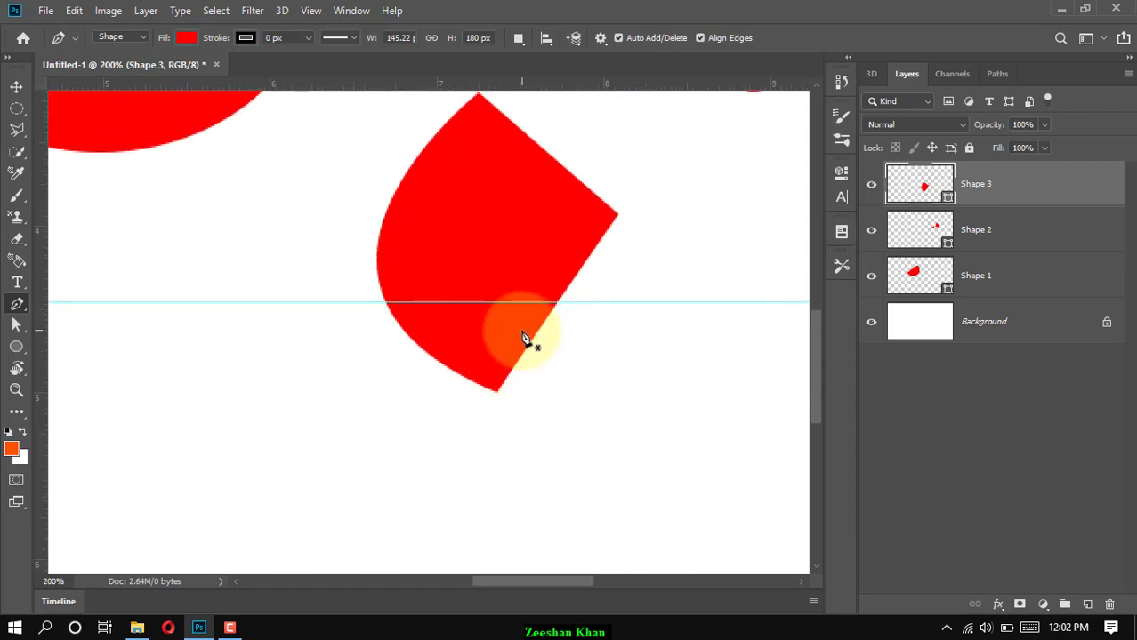
pyautogui.hotkey('ctrl', '-')
pyautogui.hotkey('ctrl', '-')
pyautogui.hotkey('ctrl', '-')
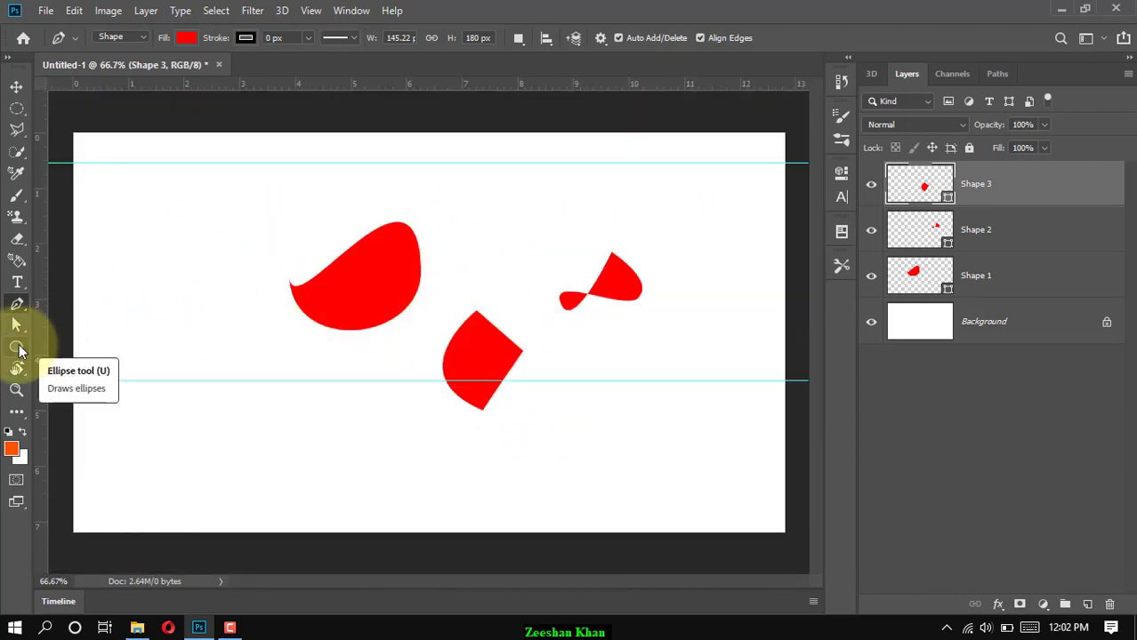
pyautogui.click(18, 348)
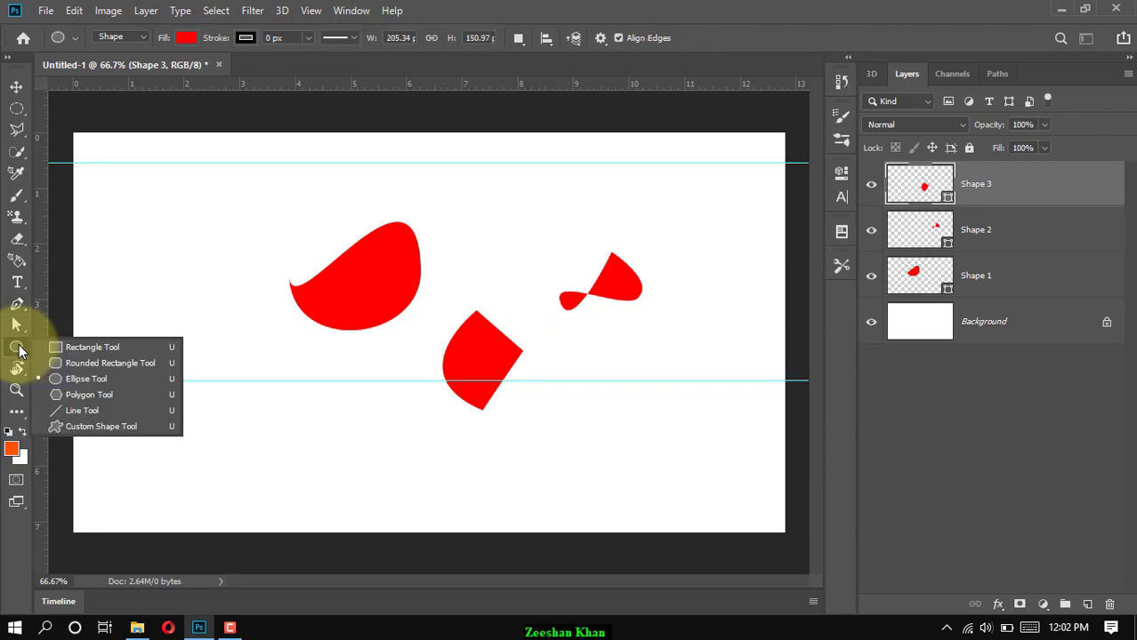
pyautogui.click(91, 348)
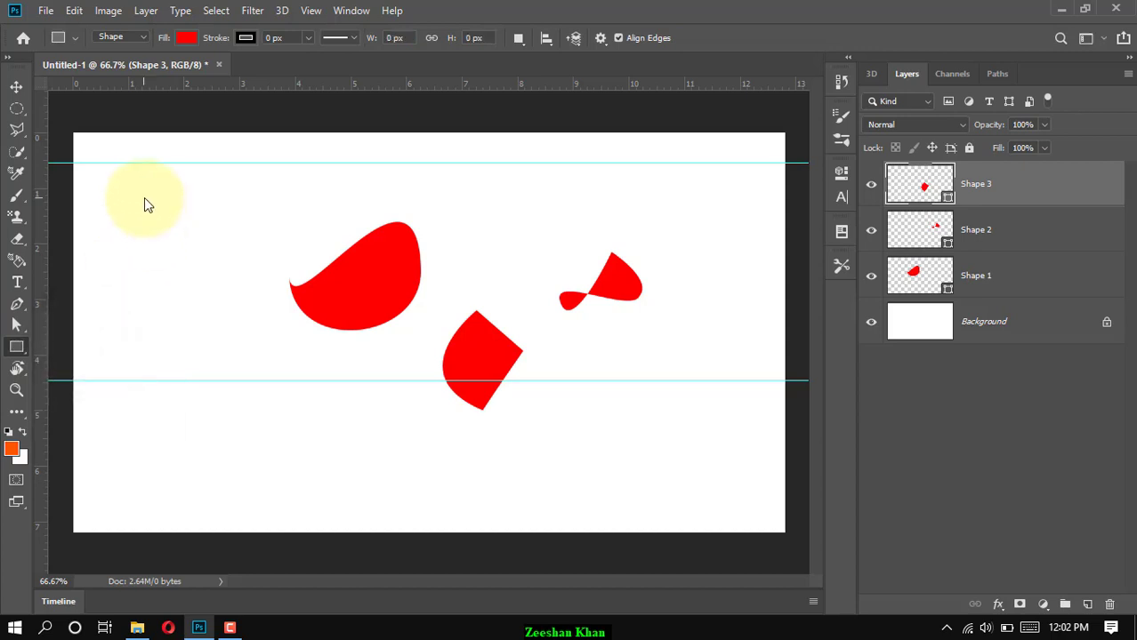
pyautogui.moveTo(126, 192); pyautogui.dragTo(315, 366)
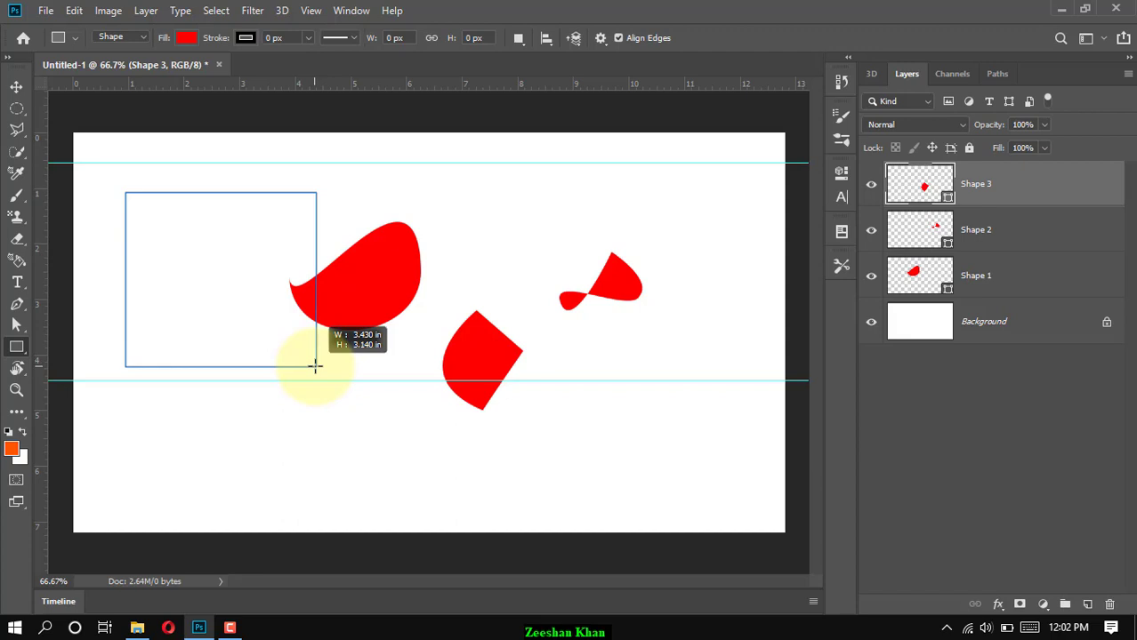
pyautogui.press('shift')
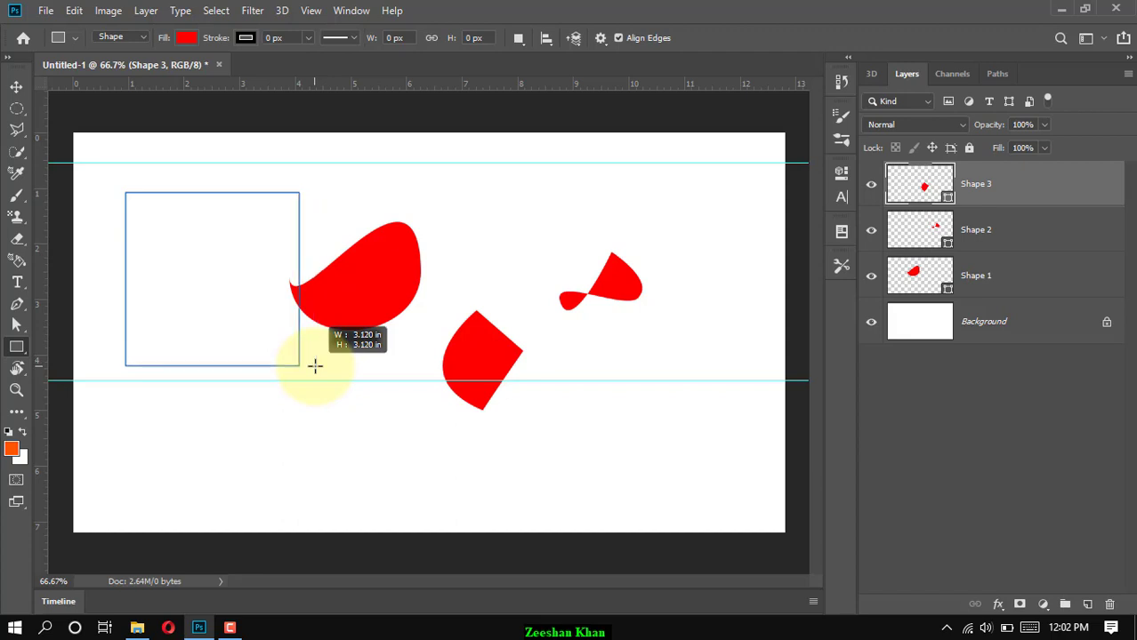
pyautogui.moveTo(315, 366)
pyautogui.mouseDown()
pyautogui.moveTo(386, 383)
pyautogui.moveTo(422, 378)
pyautogui.moveTo(307, 335)
pyautogui.moveTo(185, 310)
pyautogui.moveTo(356, 394)
pyautogui.moveTo(226, 315)
pyautogui.moveTo(358, 445)
pyautogui.moveTo(219, 300)
pyautogui.moveTo(291, 385)
pyautogui.moveTo(251, 346)
pyautogui.mouseUp()
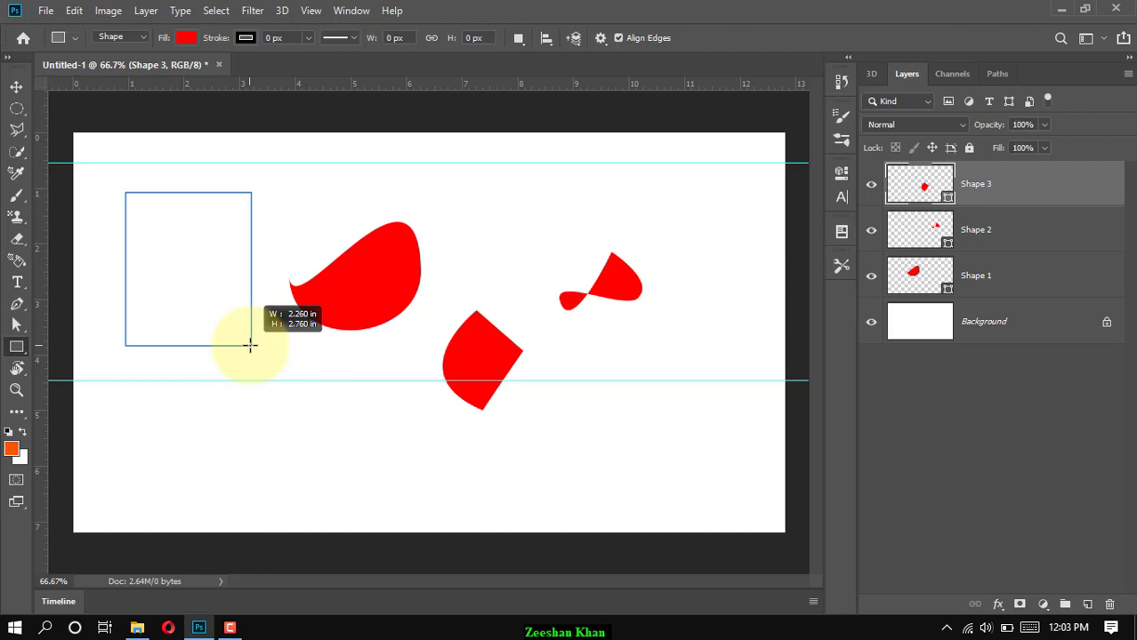
pyautogui.moveTo(250, 346); pyautogui.dragTo(250, 346)
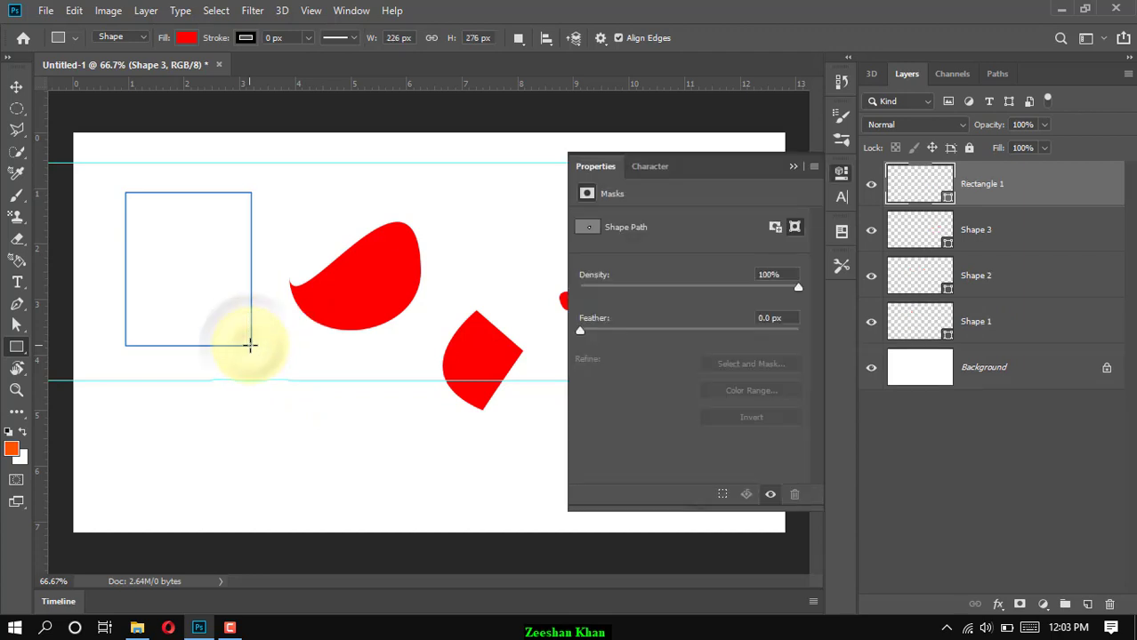
pyautogui.click(184, 256)
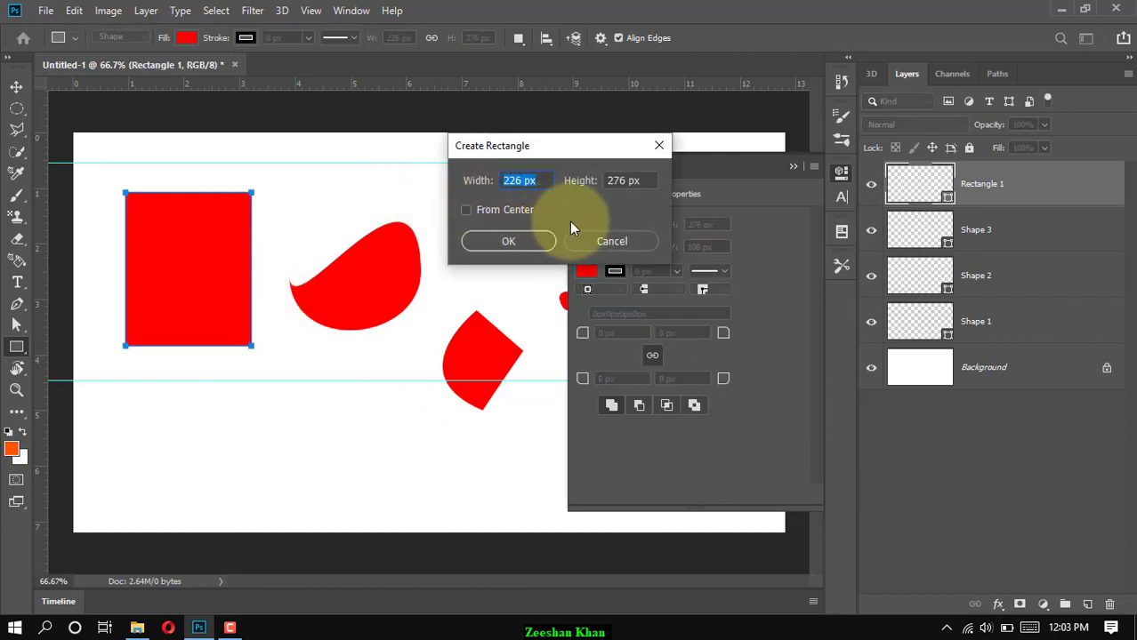
pyautogui.click(616, 238)
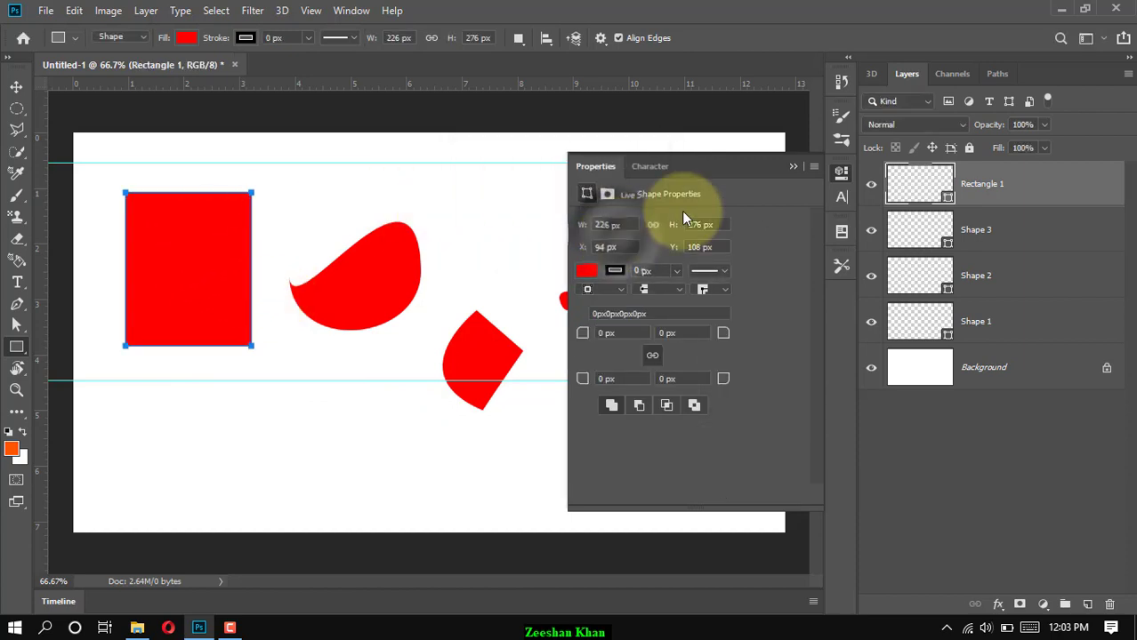
pyautogui.click(792, 167)
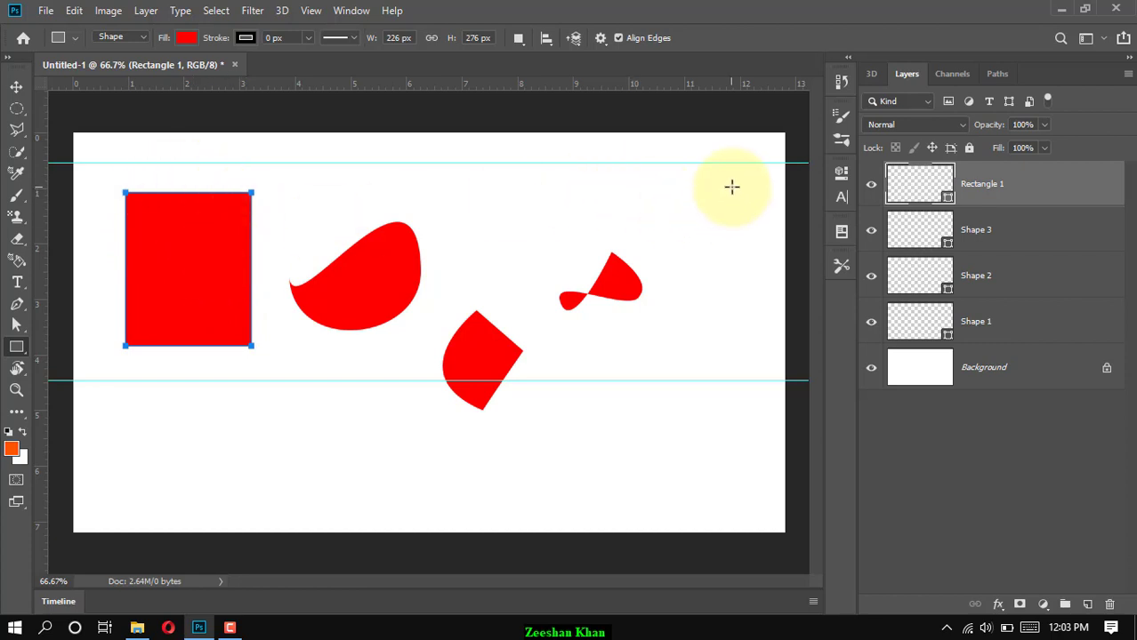
# Draw a red square of about 151 by 152 px near the canvas's upper-right corner
pyautogui.moveTo(731, 178); pyautogui.dragTo(592, 261)
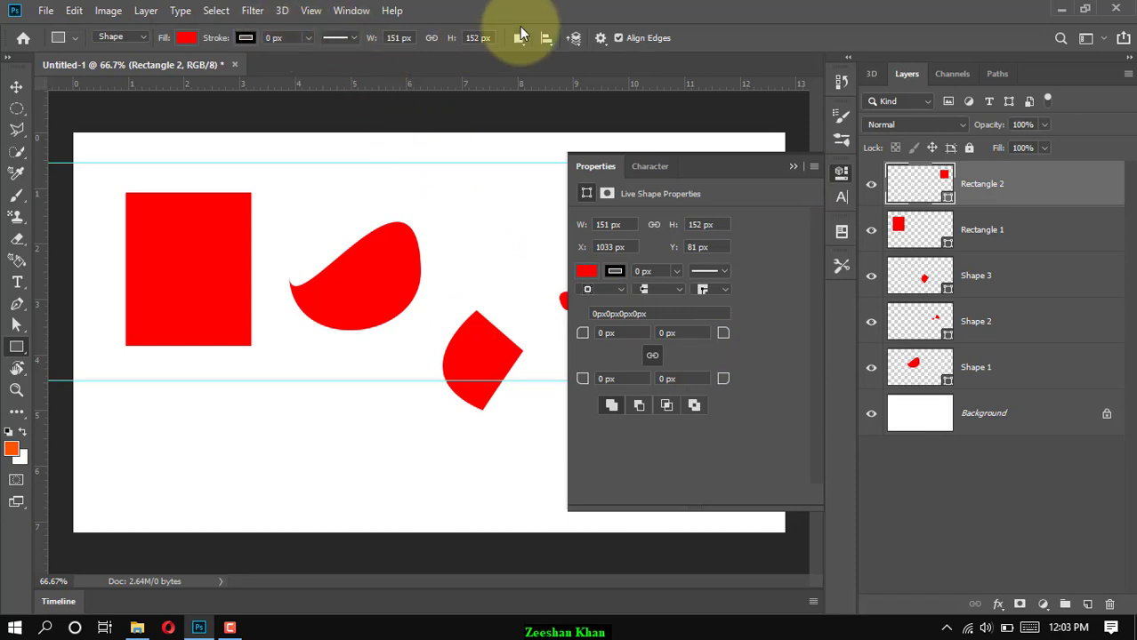
pyautogui.click(793, 166)
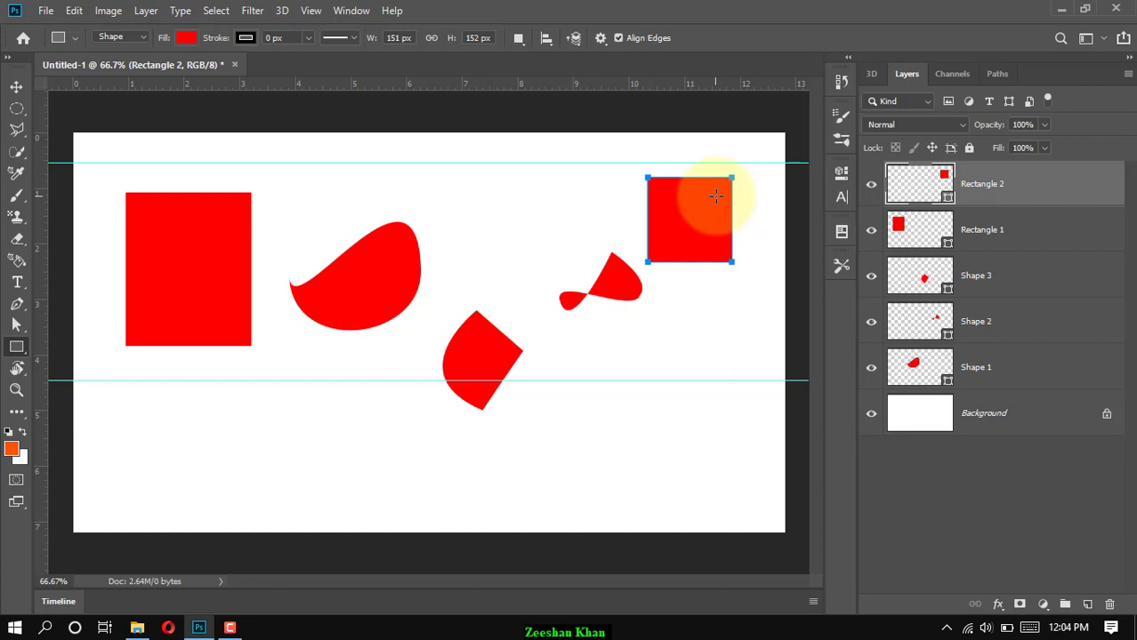
# Draw a red rounded rectangle of 254 by 155 px with a 10 px corner radius, below and right of the large rectangle
pyautogui.rightClick(14, 354)
pyautogui.click(14, 354)
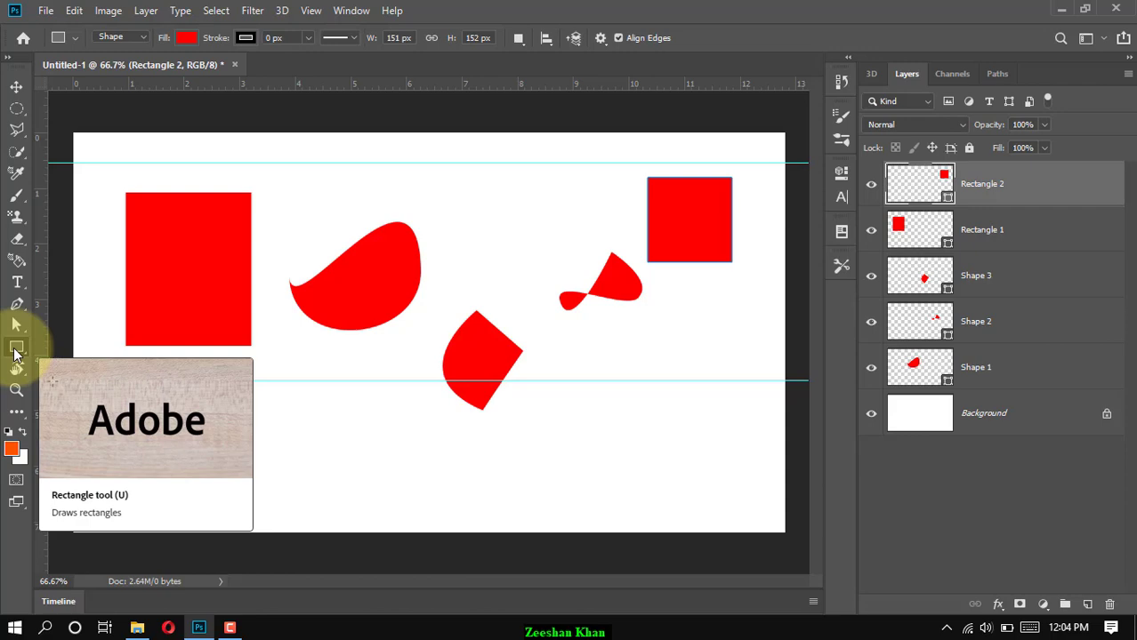
pyautogui.rightClick(15, 354)
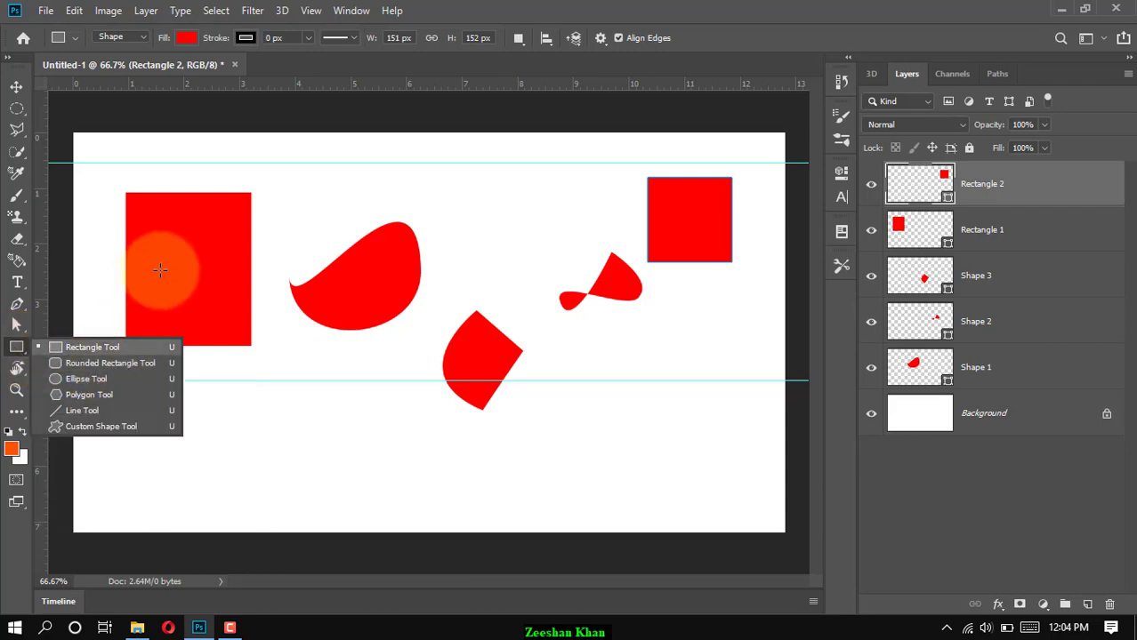
pyautogui.click(93, 362)
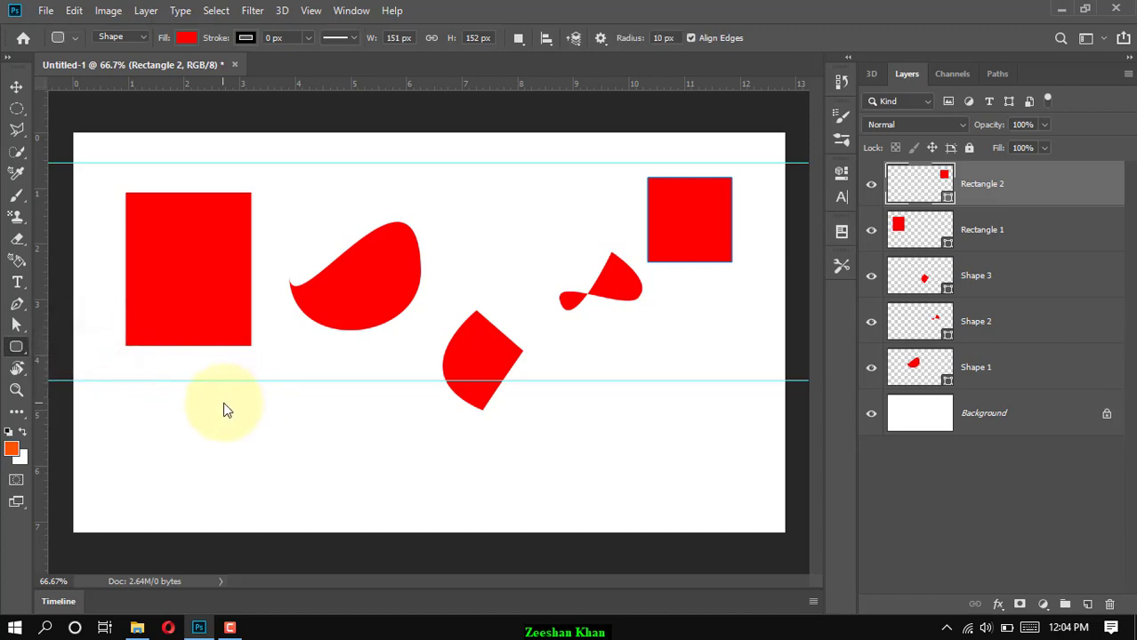
pyautogui.click(17, 353)
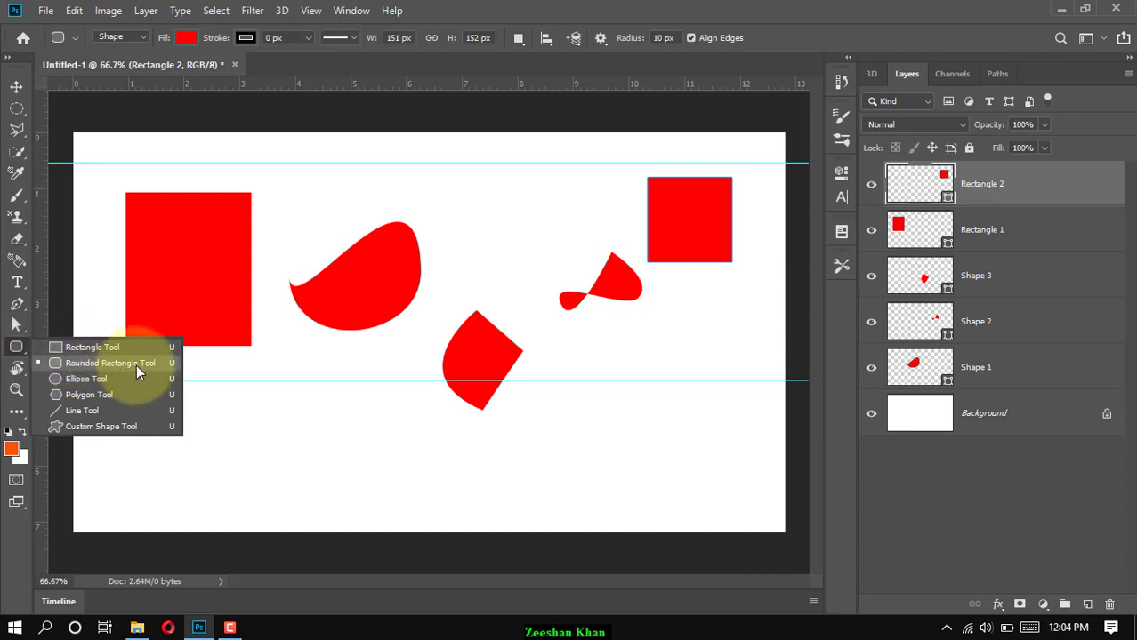
pyautogui.click(14, 349)
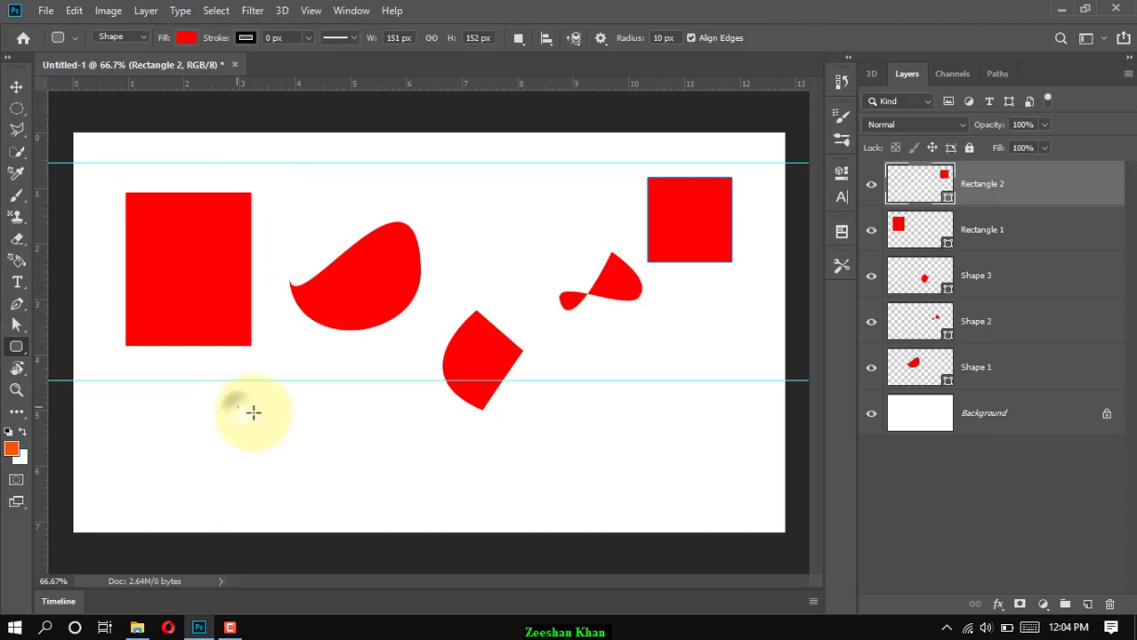
pyautogui.moveTo(238, 407); pyautogui.dragTo(379, 491)
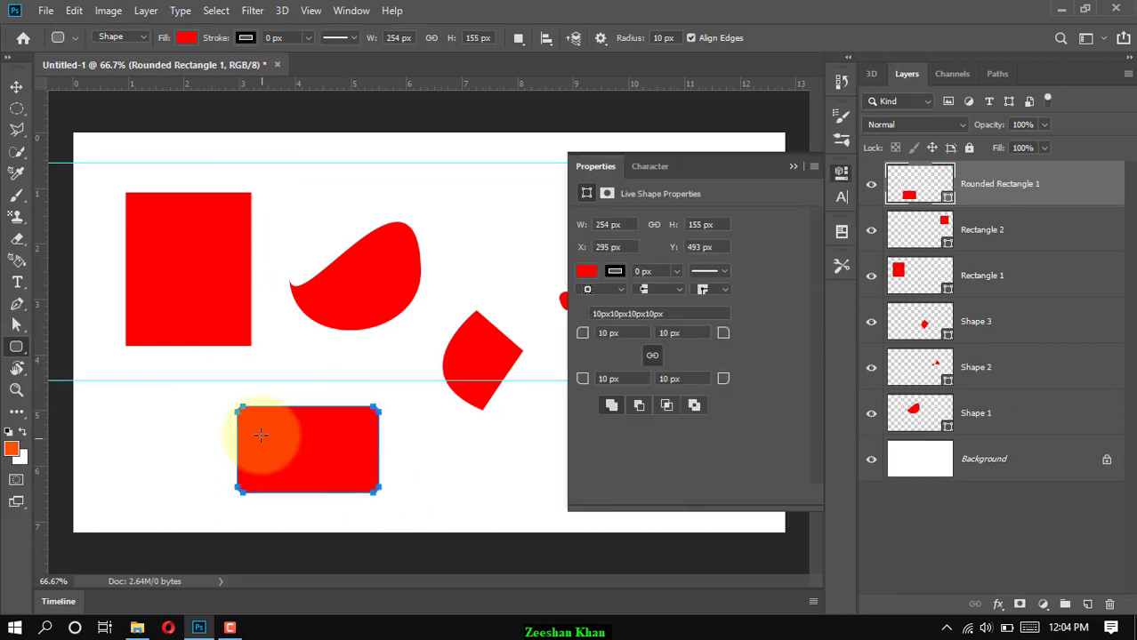
pyautogui.click(795, 168)
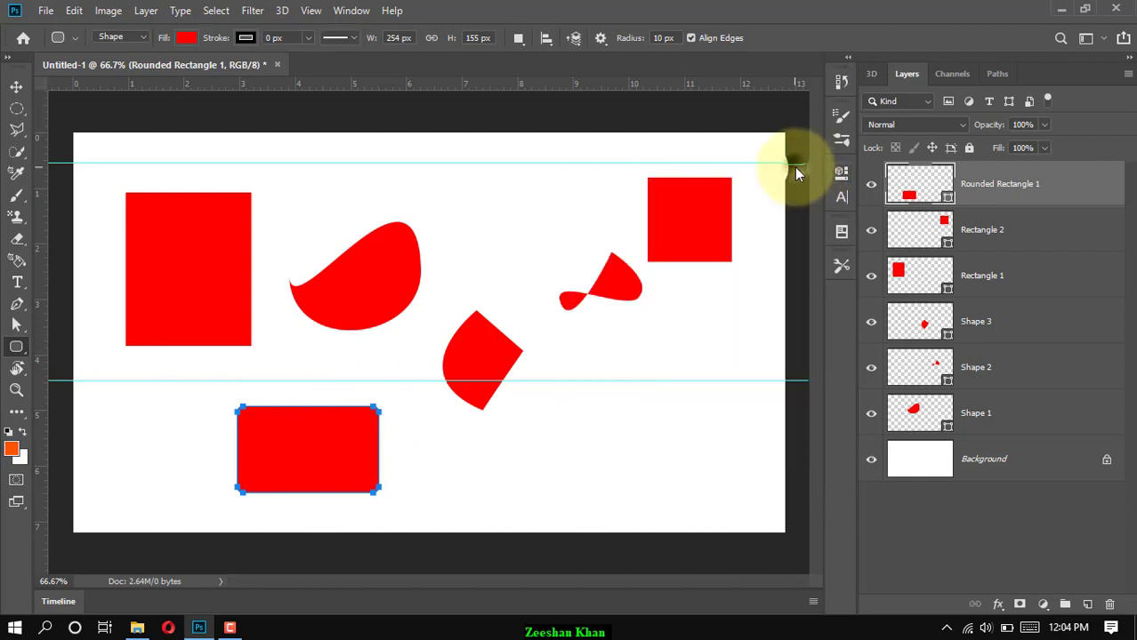
# Examine the rounded rectangle's upper-right corner up close at 300%, then compare the shape with the others across the whole canvas
pyautogui.hotkey('ctrl', '+')
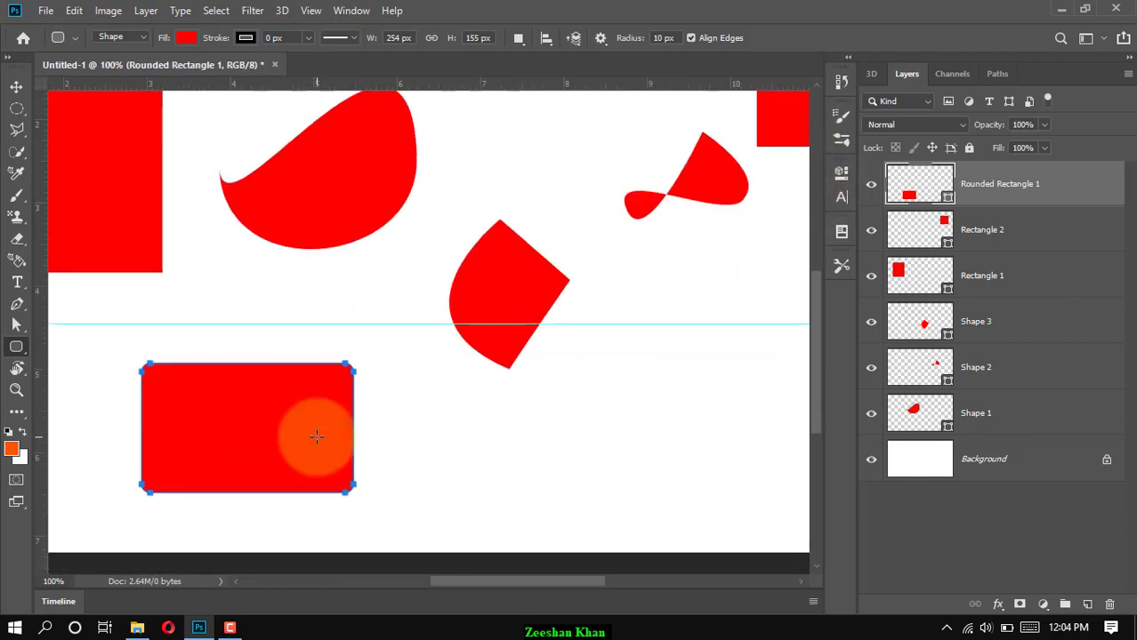
pyautogui.hscroll(-3, 316, 437)
pyautogui.hotkey('ctrl', '+')
pyautogui.hotkey('ctrl', '+')
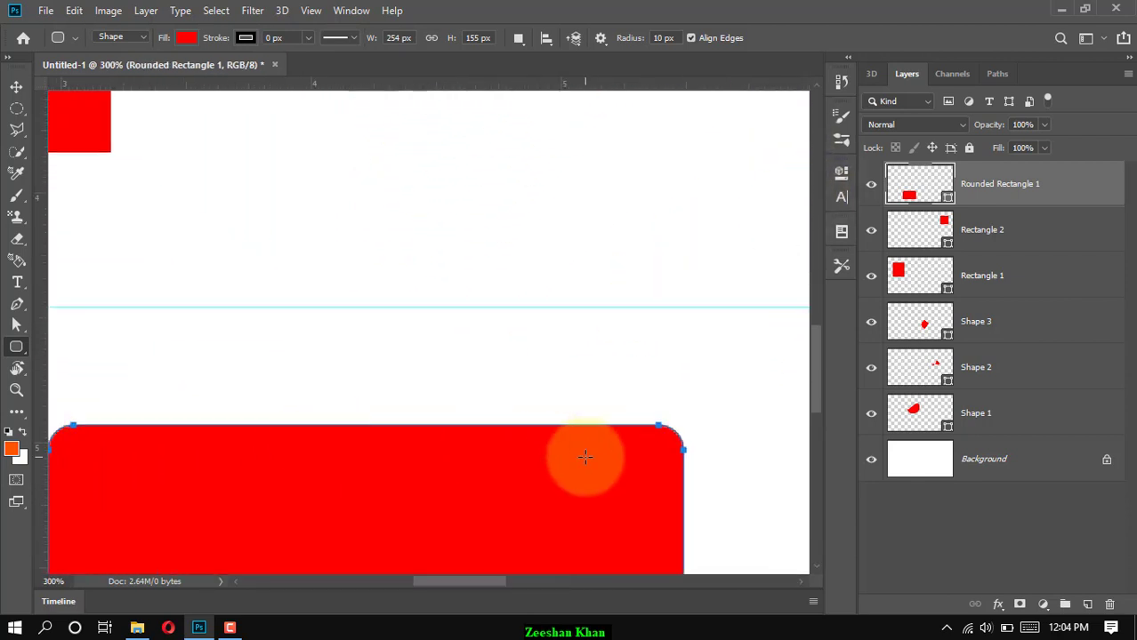
pyautogui.hscroll(2, 584, 456)
pyautogui.scroll(-2, 584, 456)
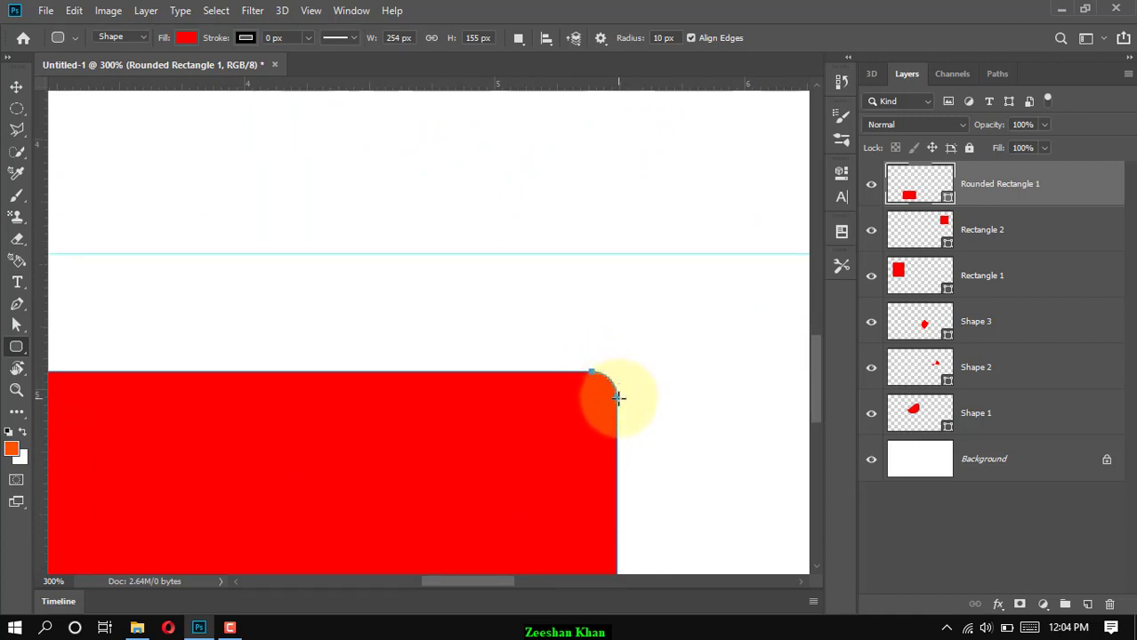
pyautogui.hotkey('ctrl', '-')
pyautogui.hotkey('ctrl', '-')
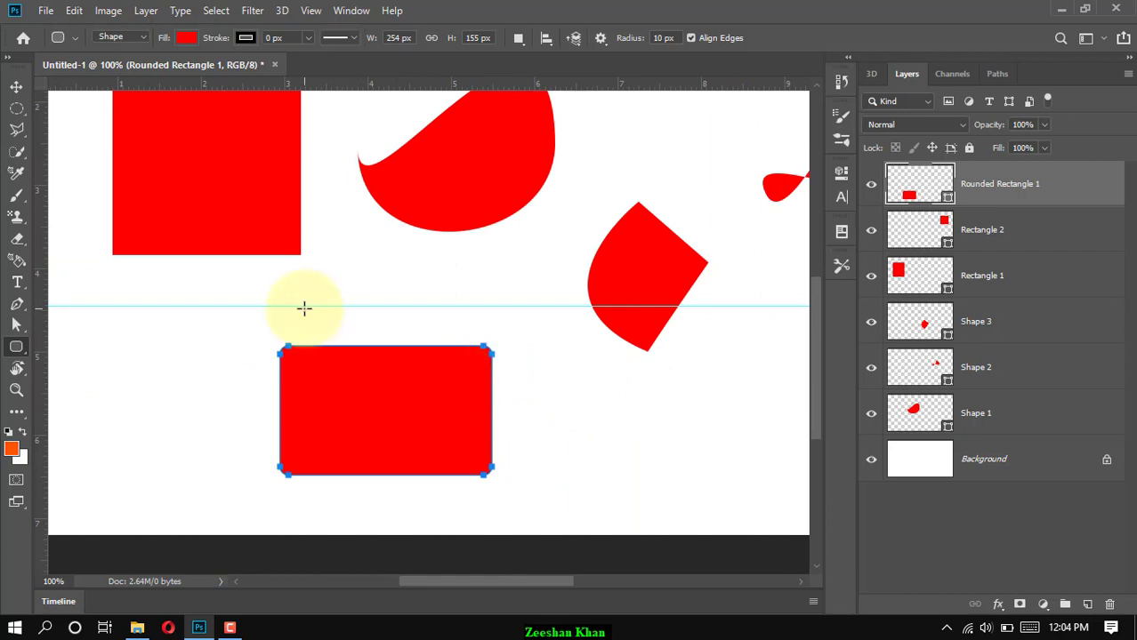
pyautogui.scroll(3, 304, 307)
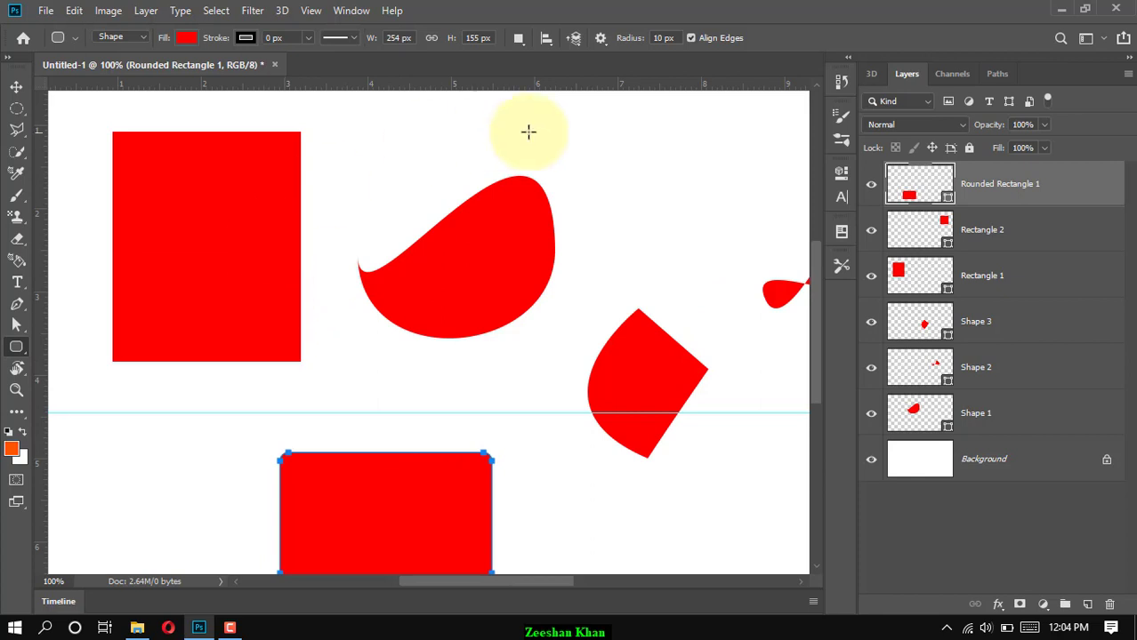
pyautogui.scroll(-1, 574, 281)
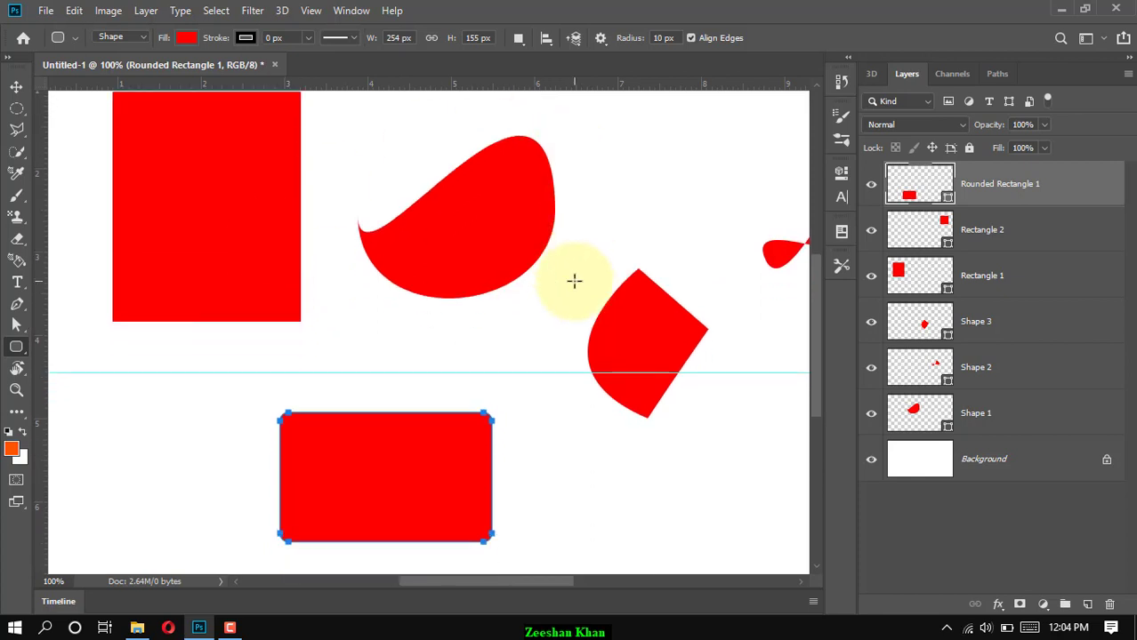
pyautogui.hotkey('ctrl', '-')
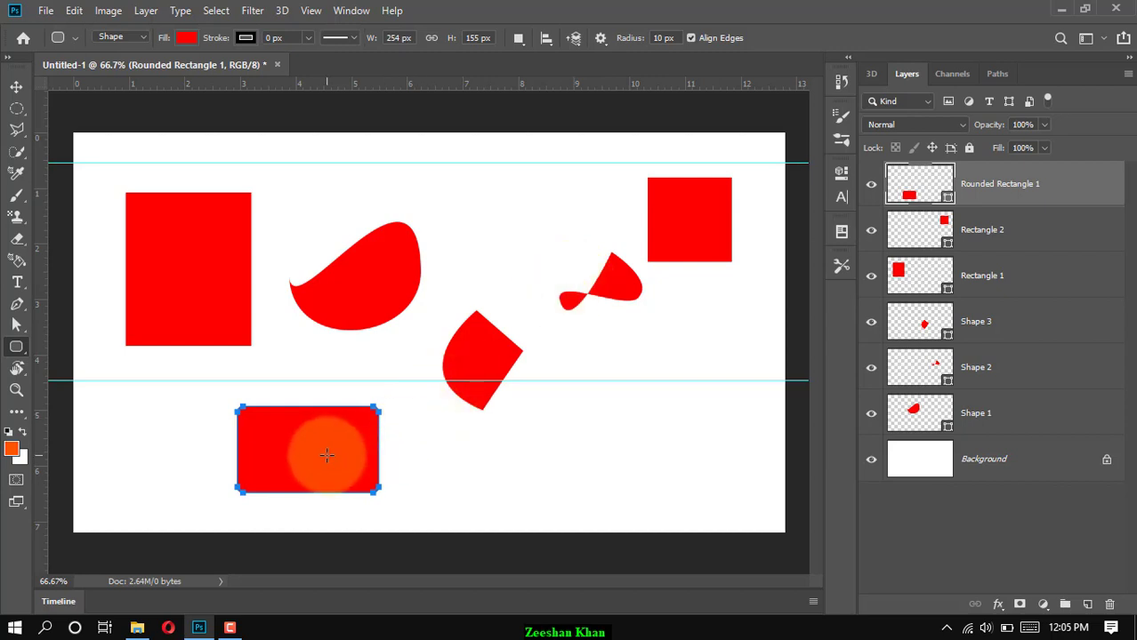
# Set the rounded rectangle's fill color to yellow from the color swatches
pyautogui.click(186, 38)
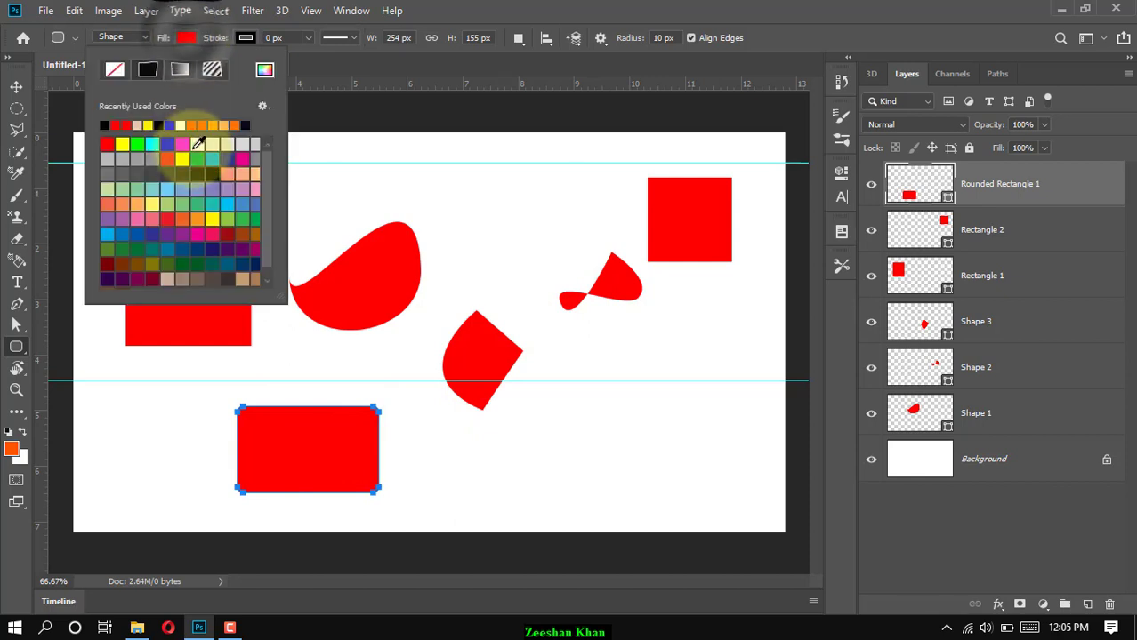
pyautogui.click(167, 158)
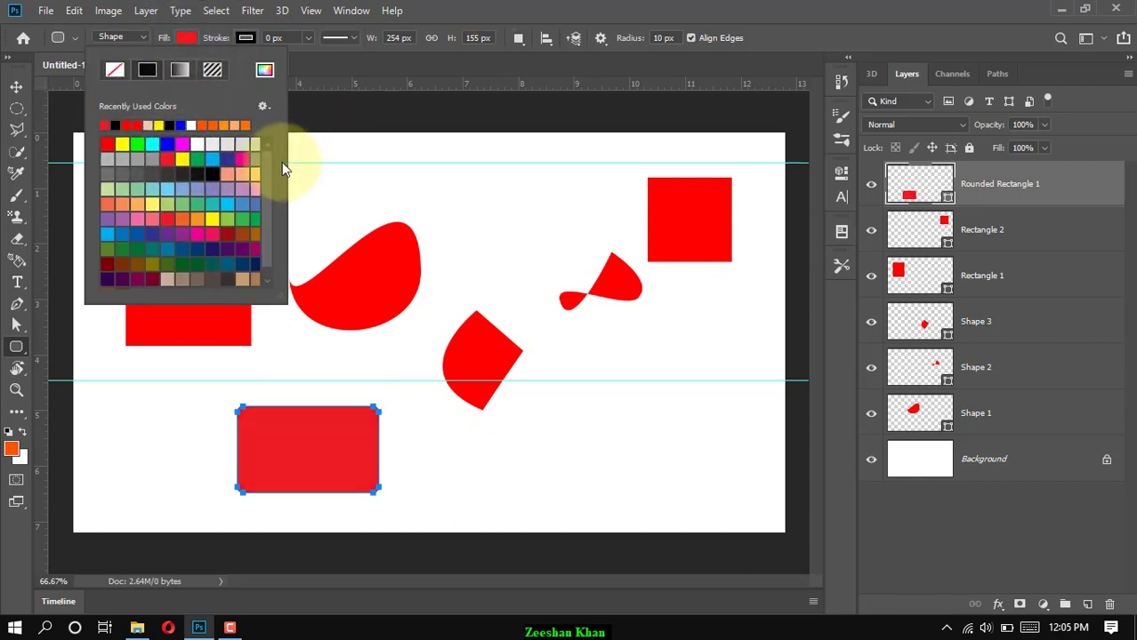
pyautogui.click(213, 220)
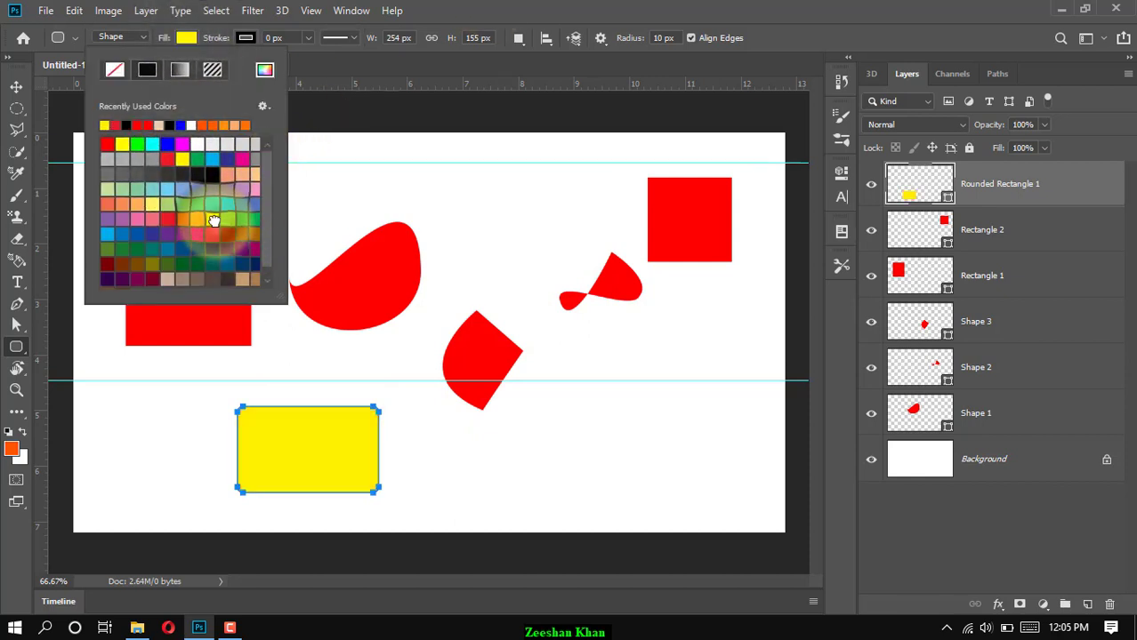
pyautogui.click(434, 8)
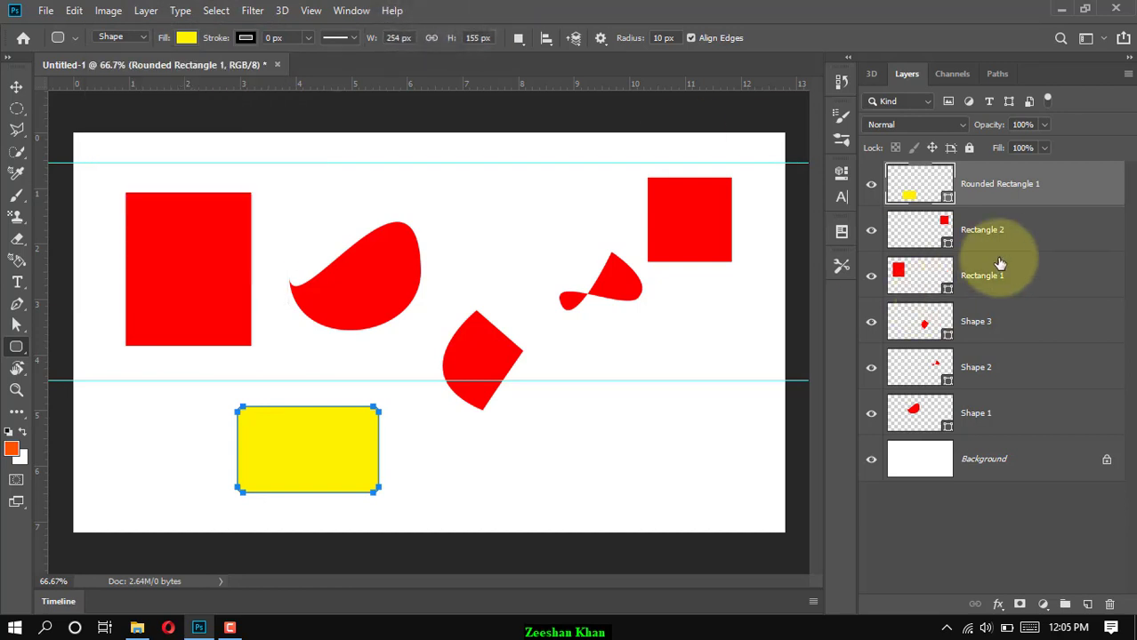
# Curve the upper-right corner of the large red rectangle with the Pen tool, converting the live shape to a regular path of about 231 by 285 px
pyautogui.click(915, 243)
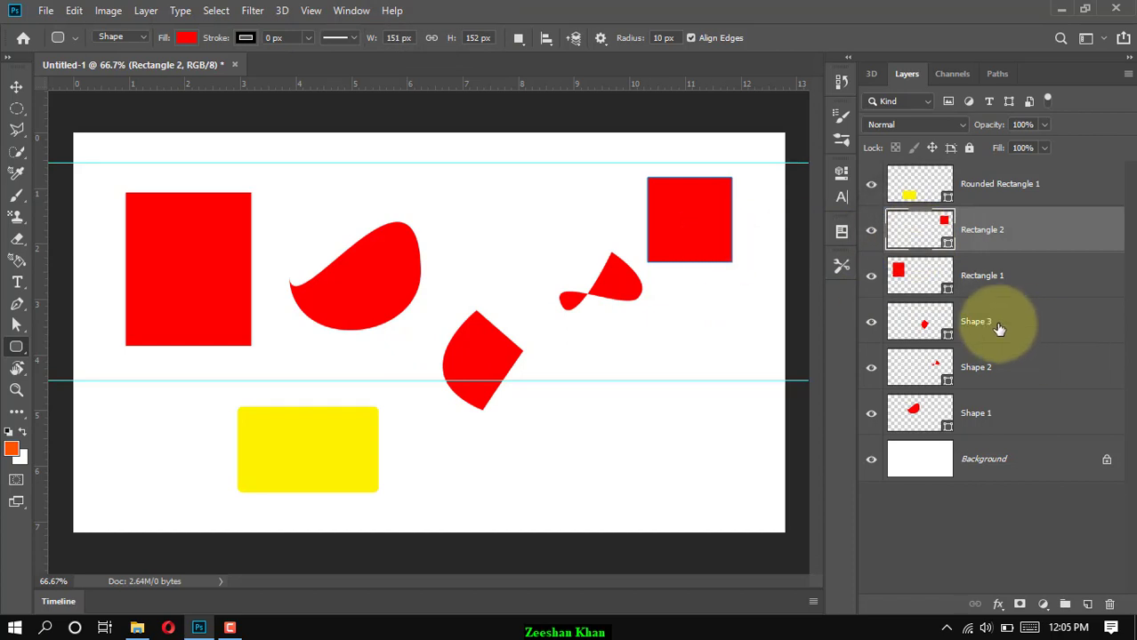
pyautogui.click(992, 287)
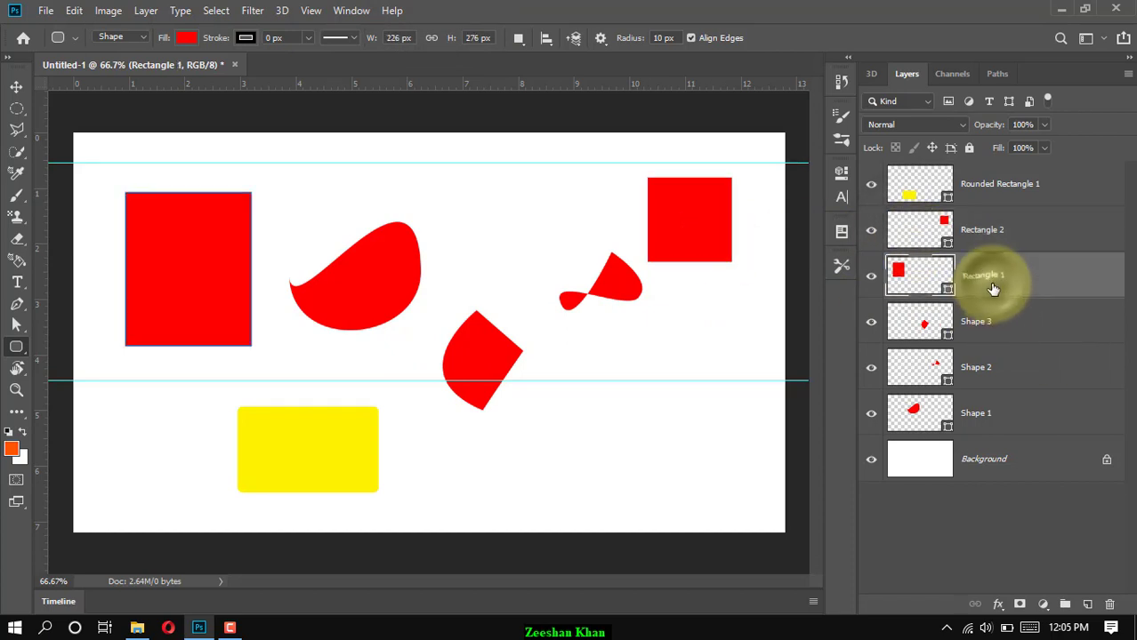
pyautogui.click(16, 305)
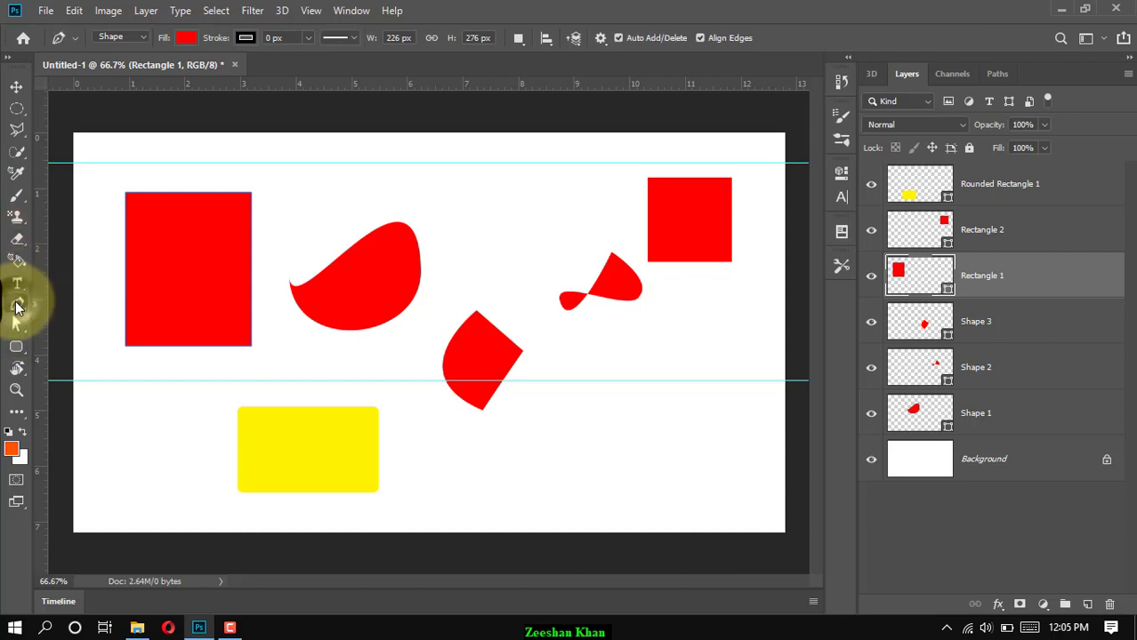
pyautogui.click(223, 241)
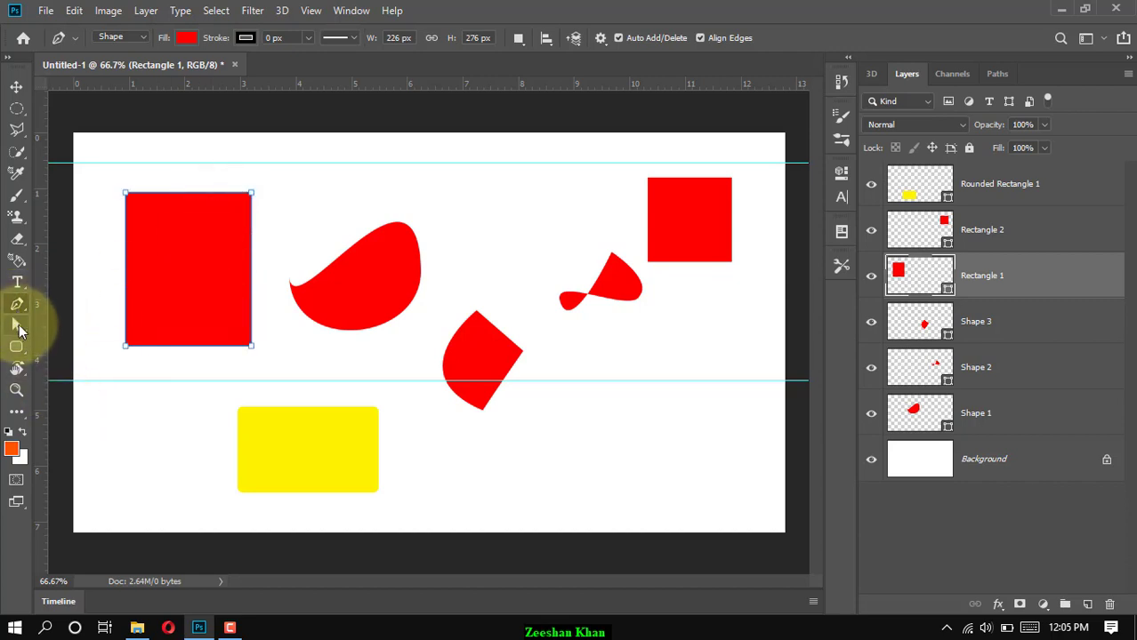
pyautogui.click(147, 231)
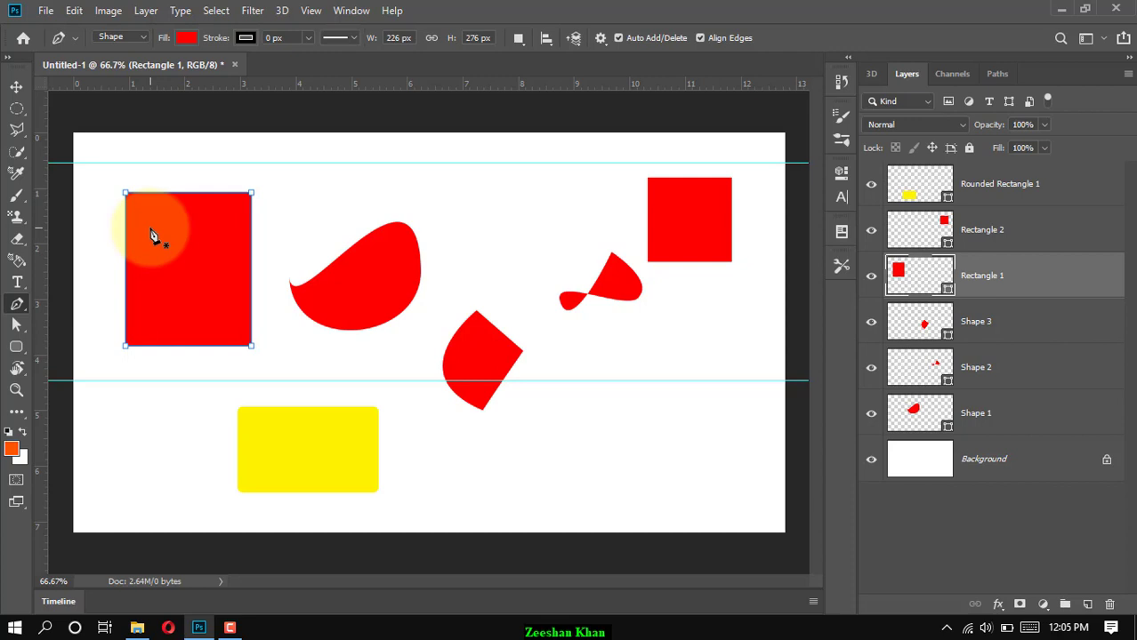
pyautogui.hotkey('ctrl', '+')
pyautogui.hscroll(-3, 152, 236)
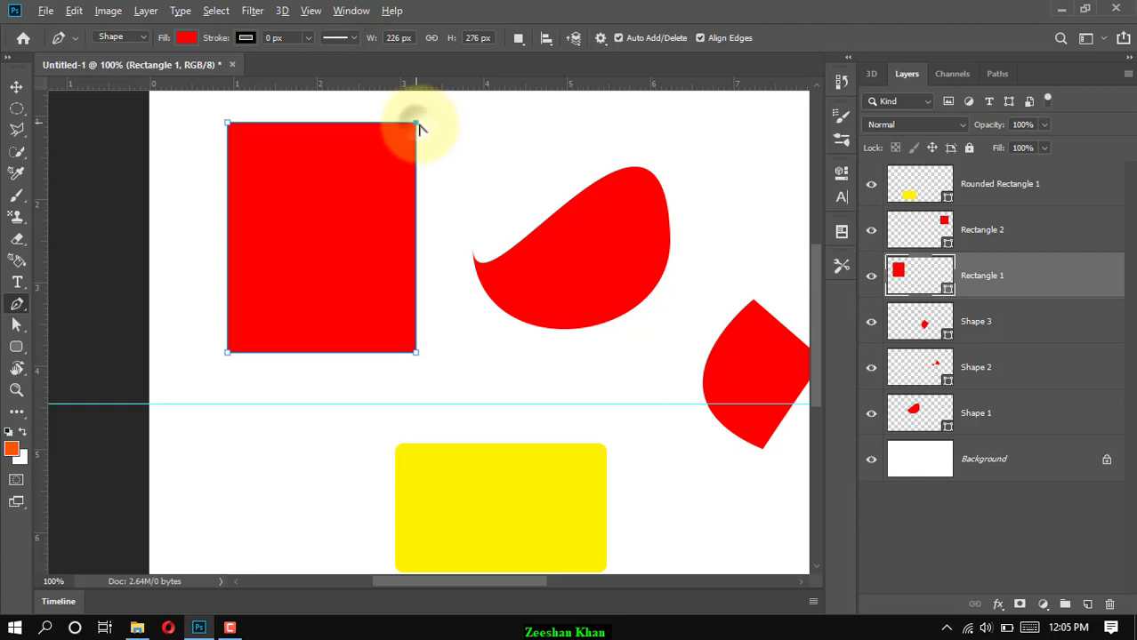
pyautogui.moveTo(416, 122); pyautogui.dragTo(426, 140)
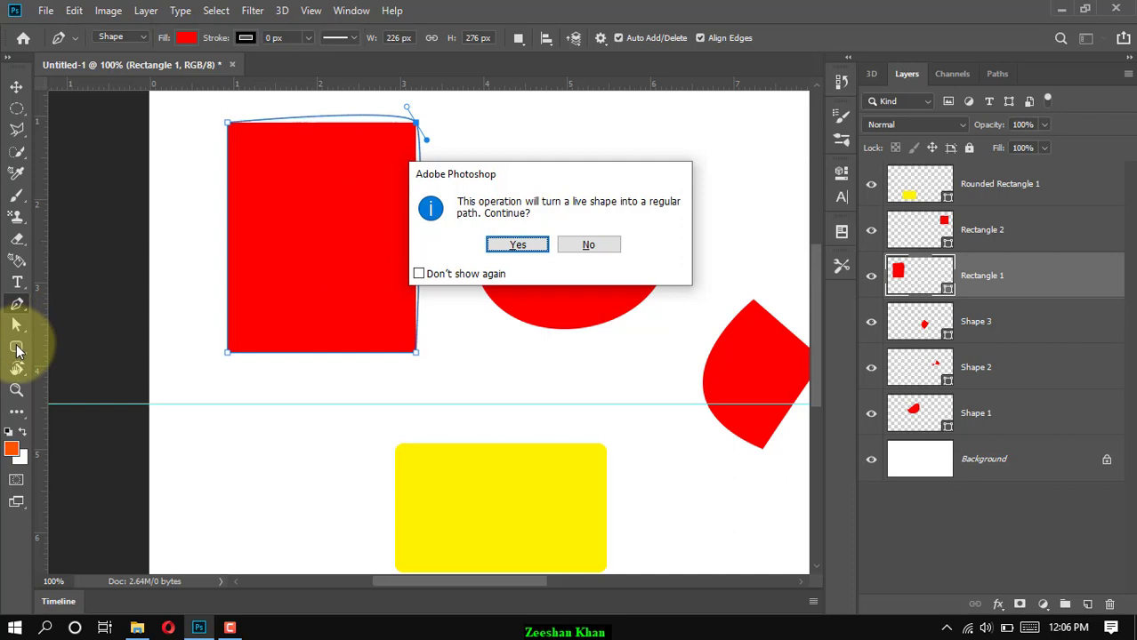
pyautogui.click(521, 247)
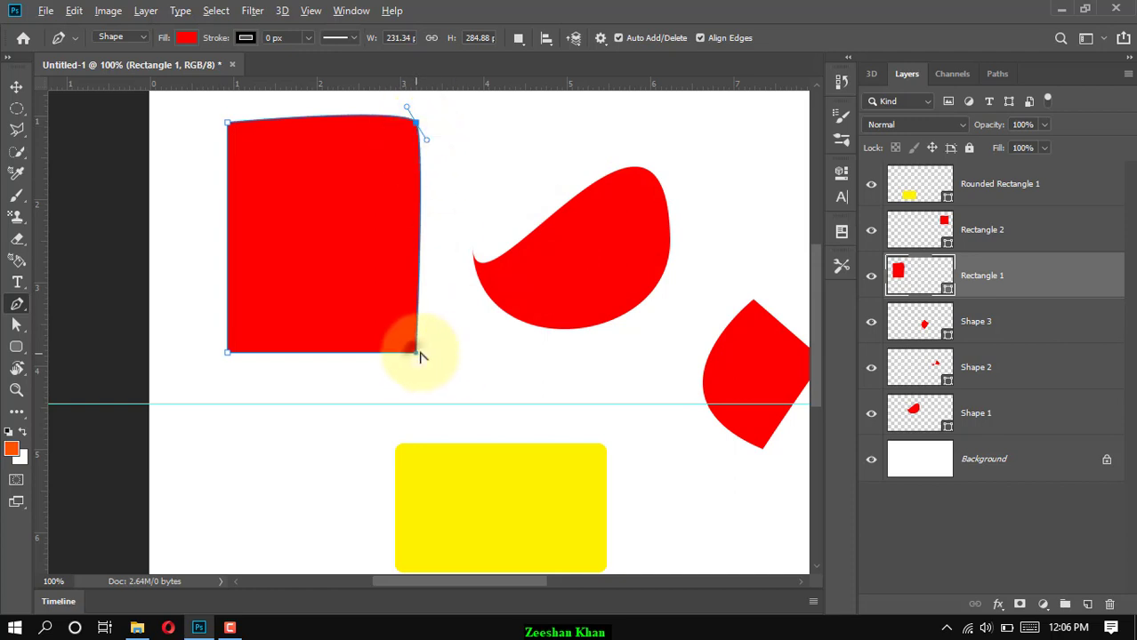
# Curve the large rectangle's lower-right corner and adjust both its handles individually, making the shape about 234 by 293 px
pyautogui.moveTo(418, 355)
pyautogui.mouseDown()
pyautogui.moveTo(431, 345)
pyautogui.moveTo(402, 366)
pyautogui.mouseUp()
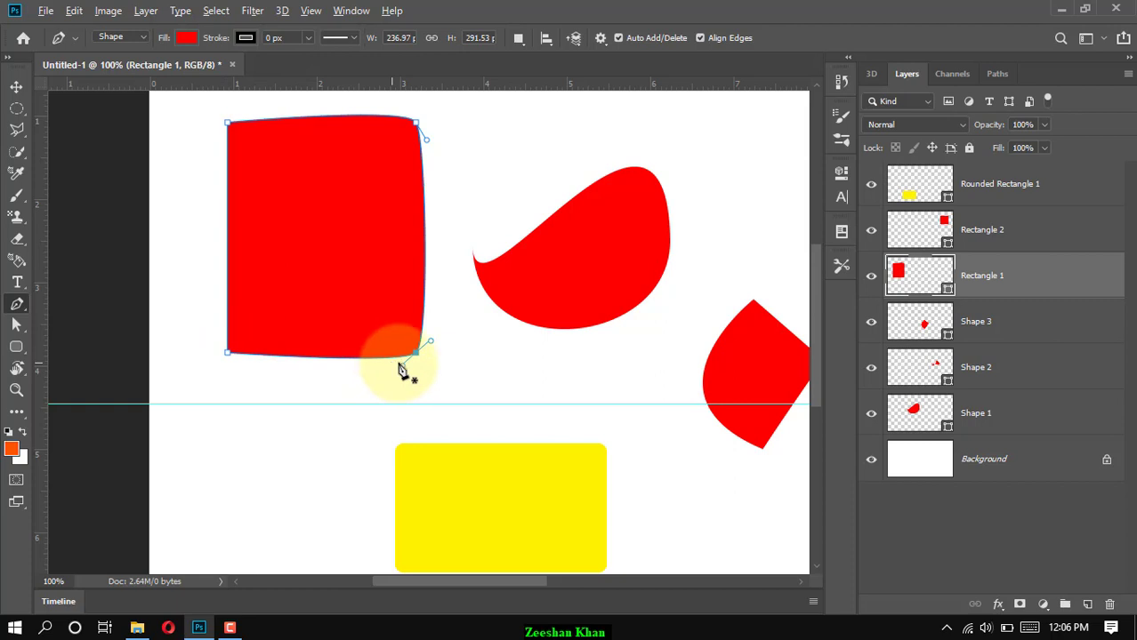
pyautogui.moveTo(403, 370); pyautogui.dragTo(421, 373)
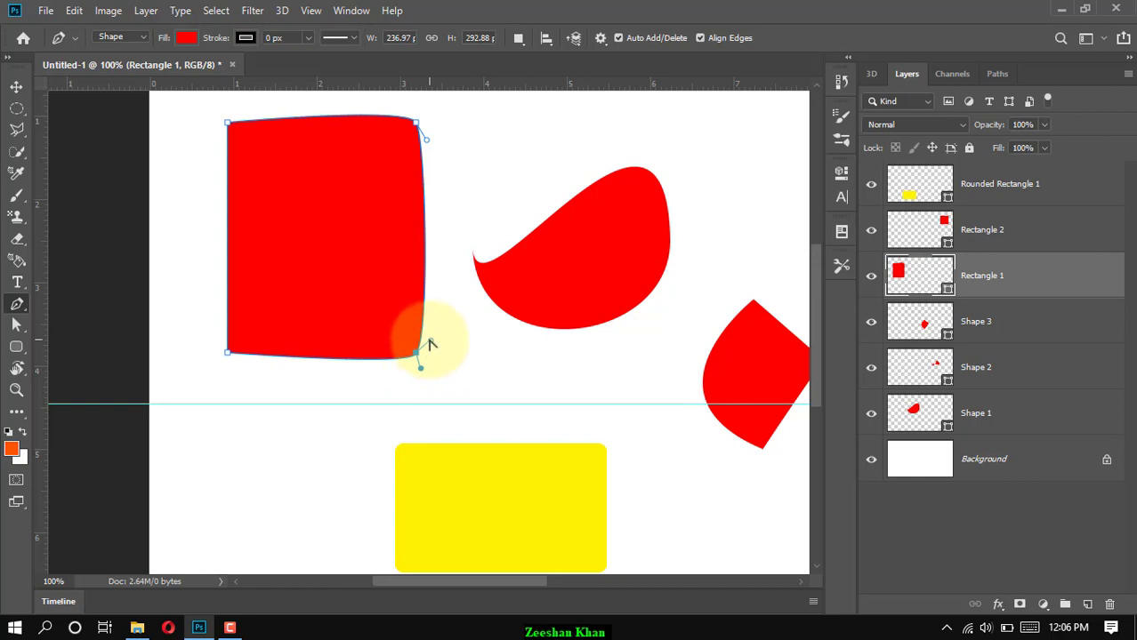
pyautogui.moveTo(430, 344); pyautogui.dragTo(424, 333)
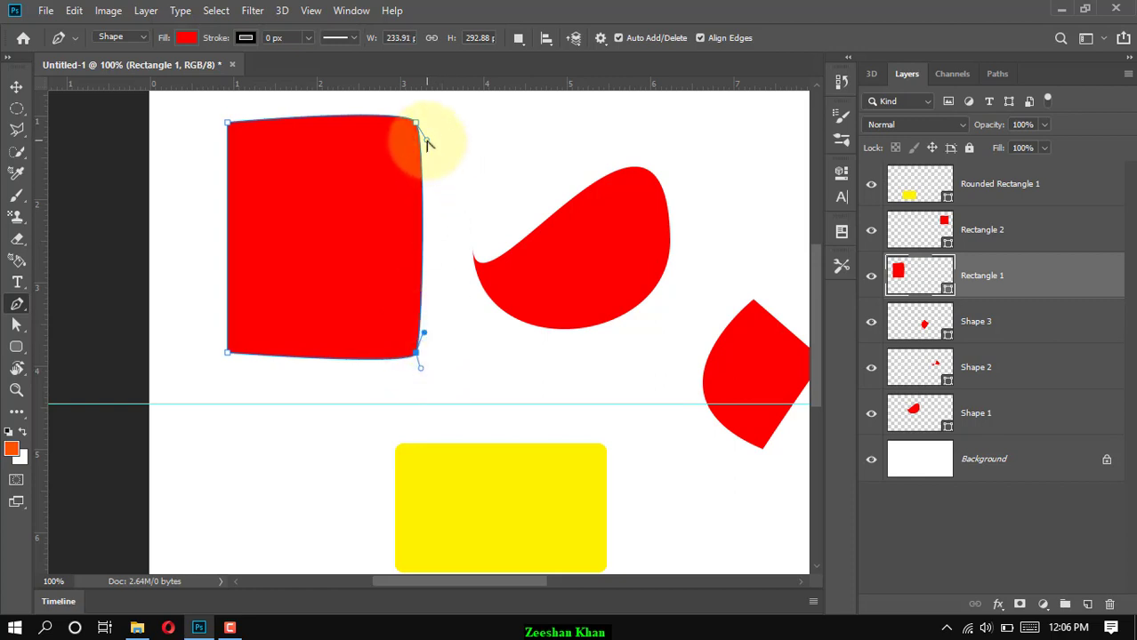
# Adjust both handles of the large rectangle's upper-right corner to flatten the side bulge to about 230 px overall width, and deselect the path
pyautogui.moveTo(427, 143); pyautogui.dragTo(419, 145)
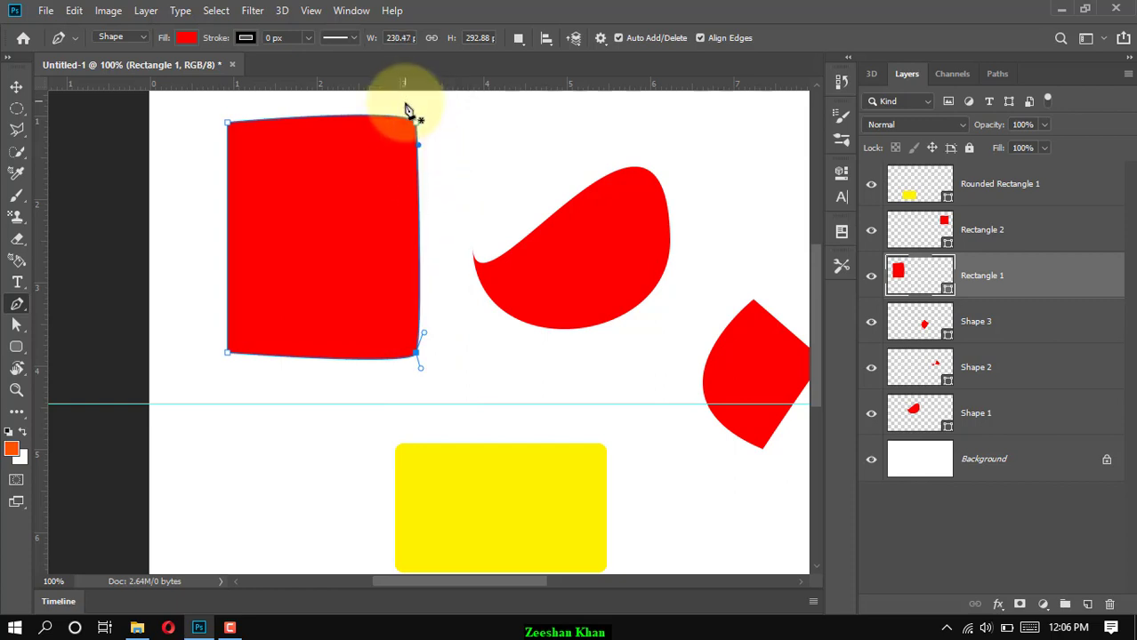
pyautogui.moveTo(405, 102); pyautogui.dragTo(422, 105)
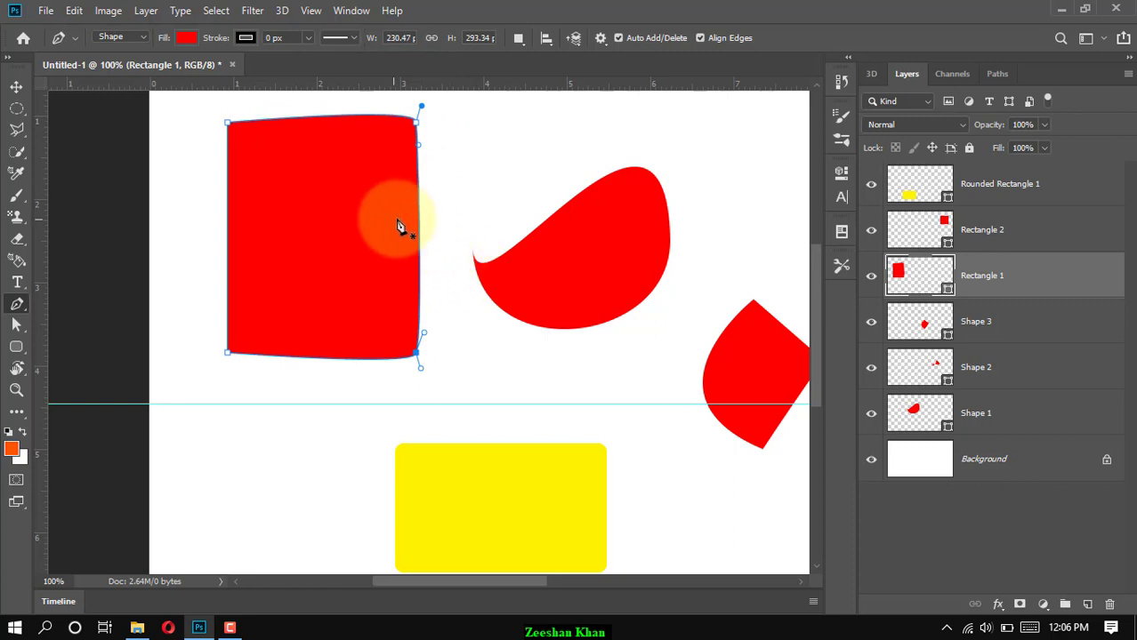
pyautogui.keyDown('ctrl'); pyautogui.click(455, 201); pyautogui.keyUp('ctrl')
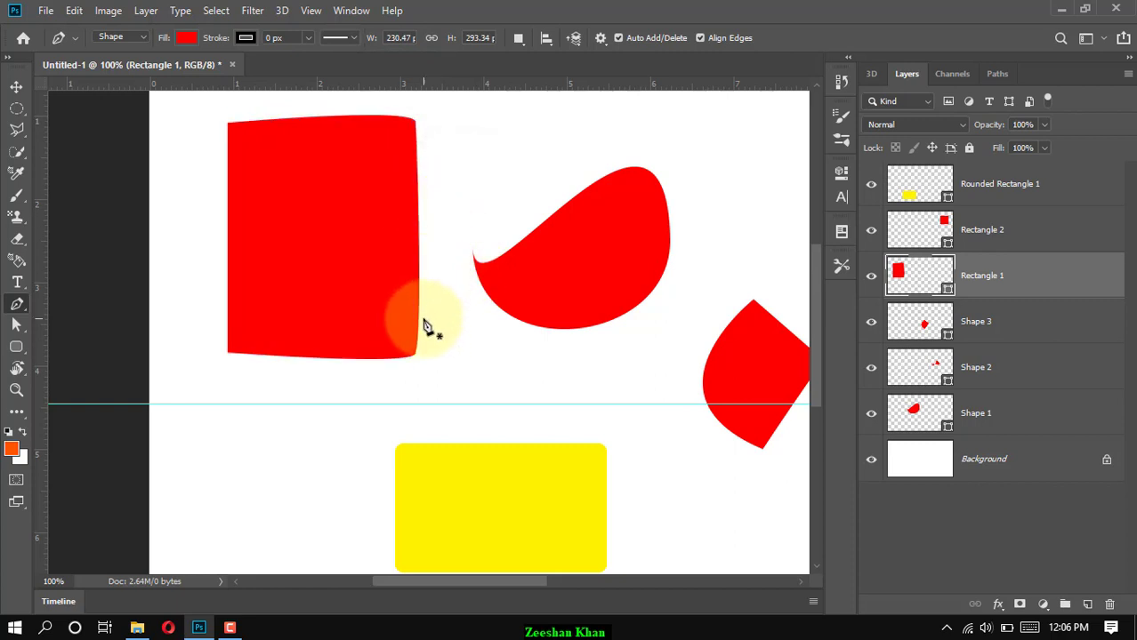
# Delete all six shape layers from Rounded Rectangle 1 down to Shape 1, keeping only the Background, and switch to the Move tool
pyautogui.hotkey('ctrl', '+')
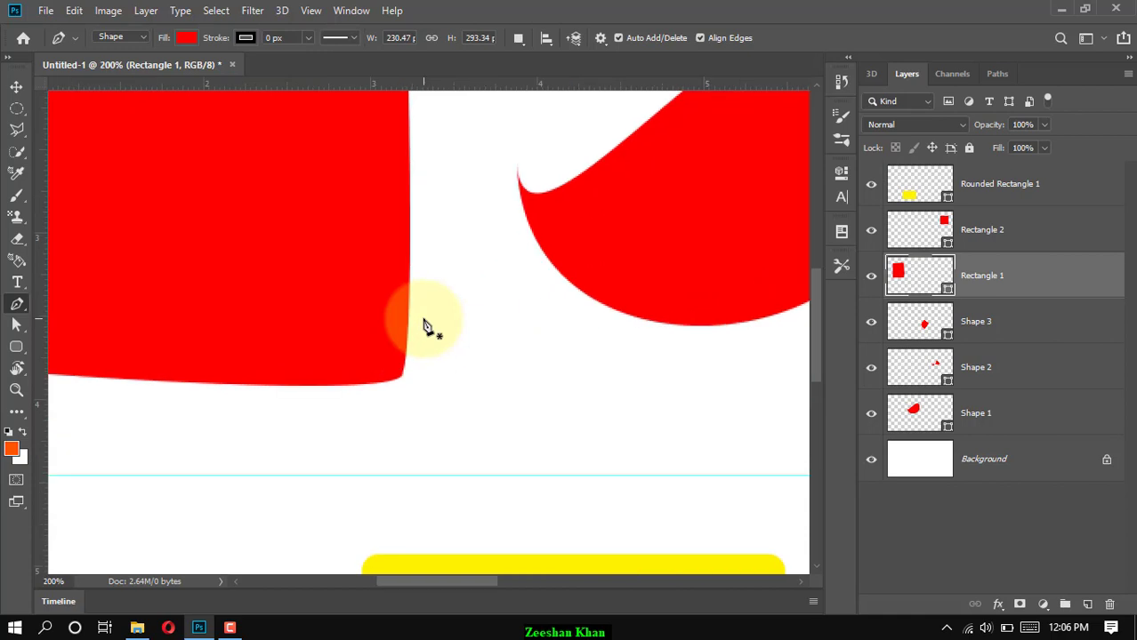
pyautogui.hotkey('ctrl', '-')
pyautogui.hotkey('ctrl', '-')
pyautogui.hotkey('ctrl', '-')
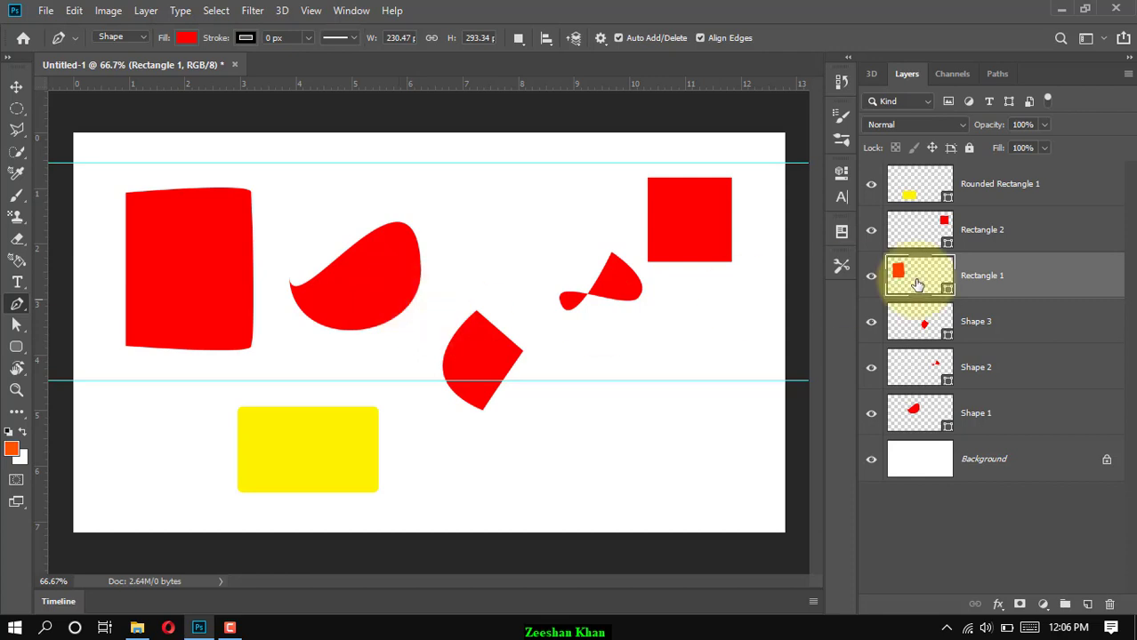
pyautogui.click(990, 200)
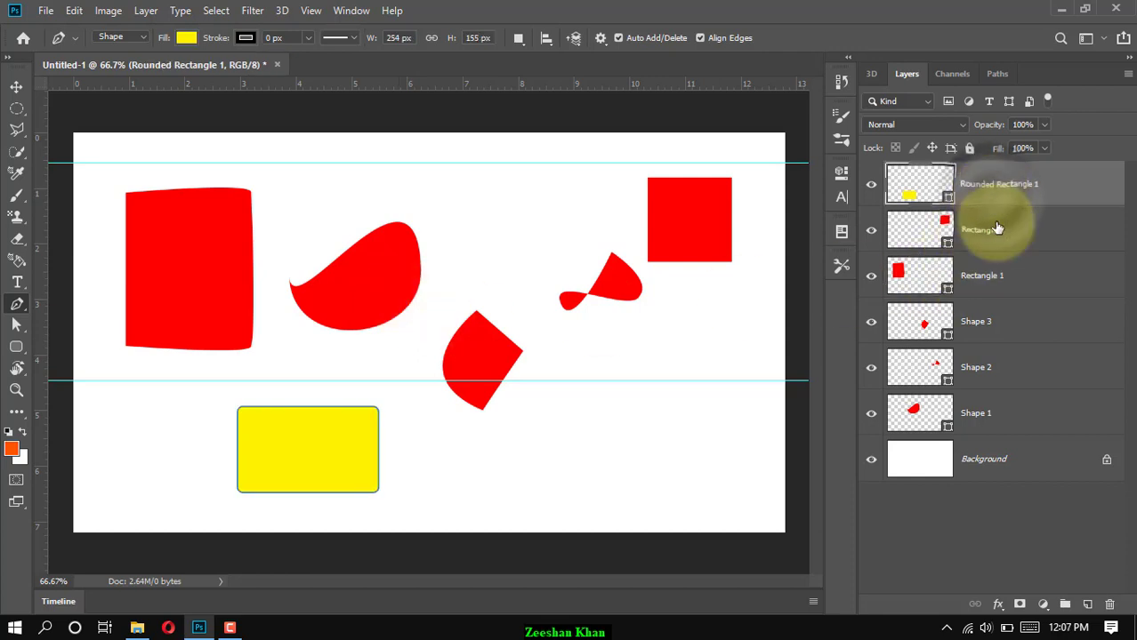
pyautogui.keyDown('shift'); pyautogui.click(1014, 400); pyautogui.keyUp('shift')
pyautogui.click(1109, 604)
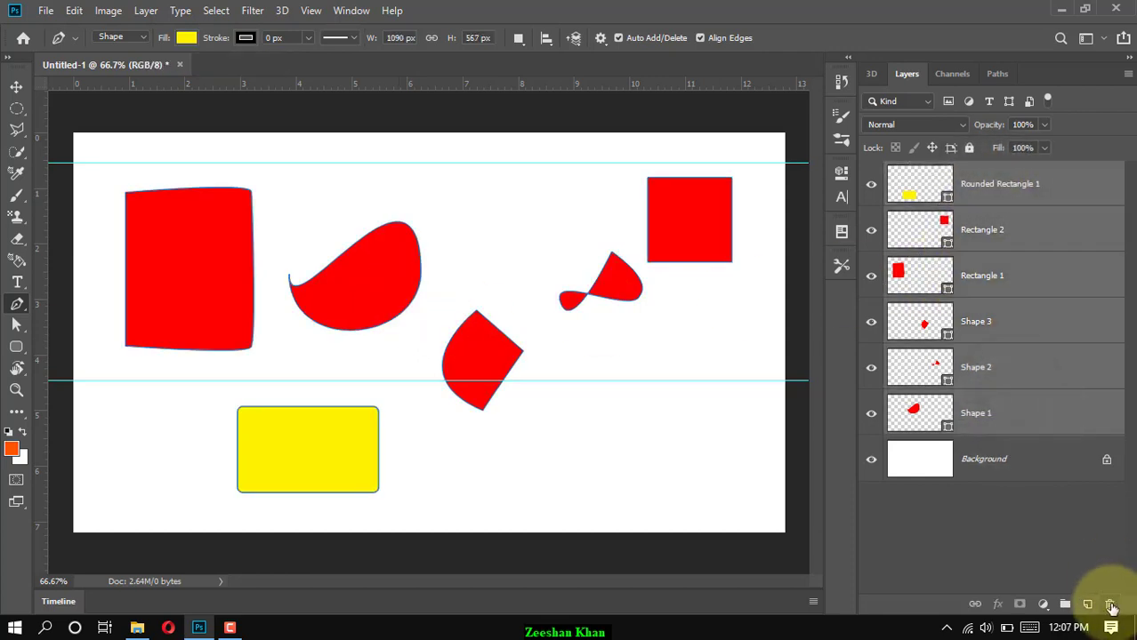
pyautogui.click(496, 246)
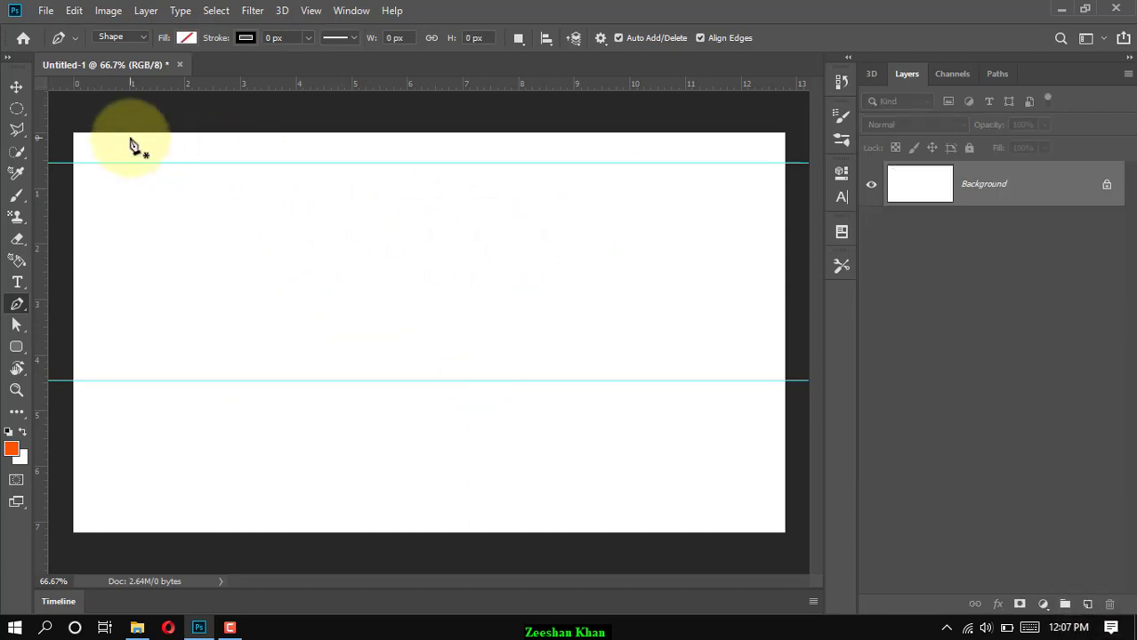
pyautogui.click(16, 87)
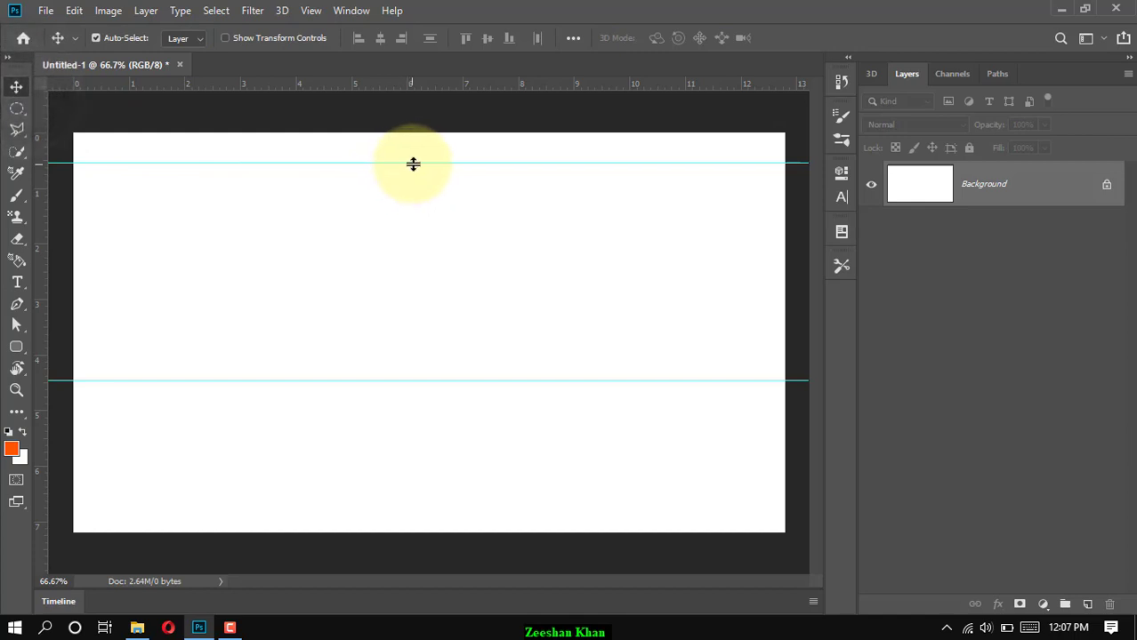
# Remove both horizontal guides from the canvas
pyautogui.moveTo(412, 164); pyautogui.dragTo(426, 56)
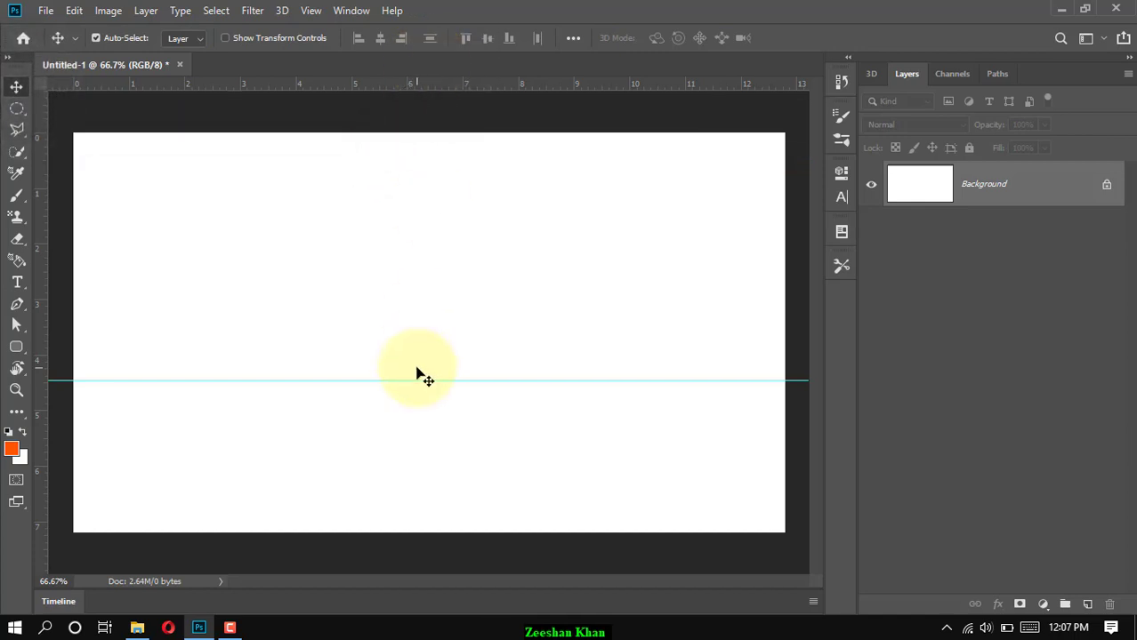
pyautogui.moveTo(419, 382); pyautogui.dragTo(405, 591)
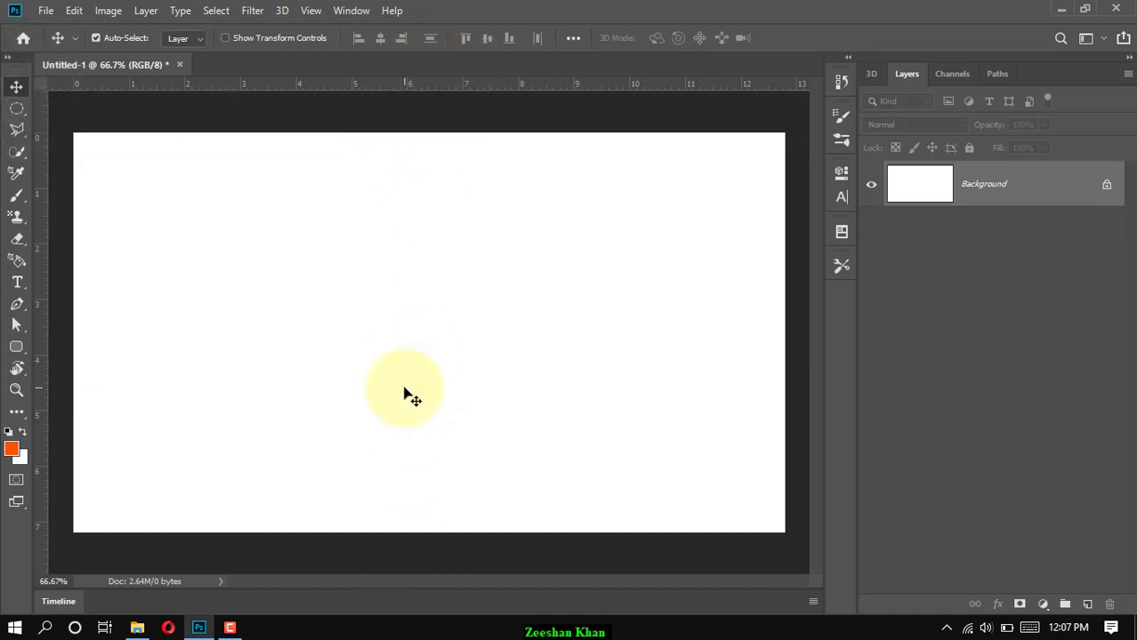
pyautogui.hotkey('ctrl', '-')
pyautogui.hotkey('ctrl', '-')
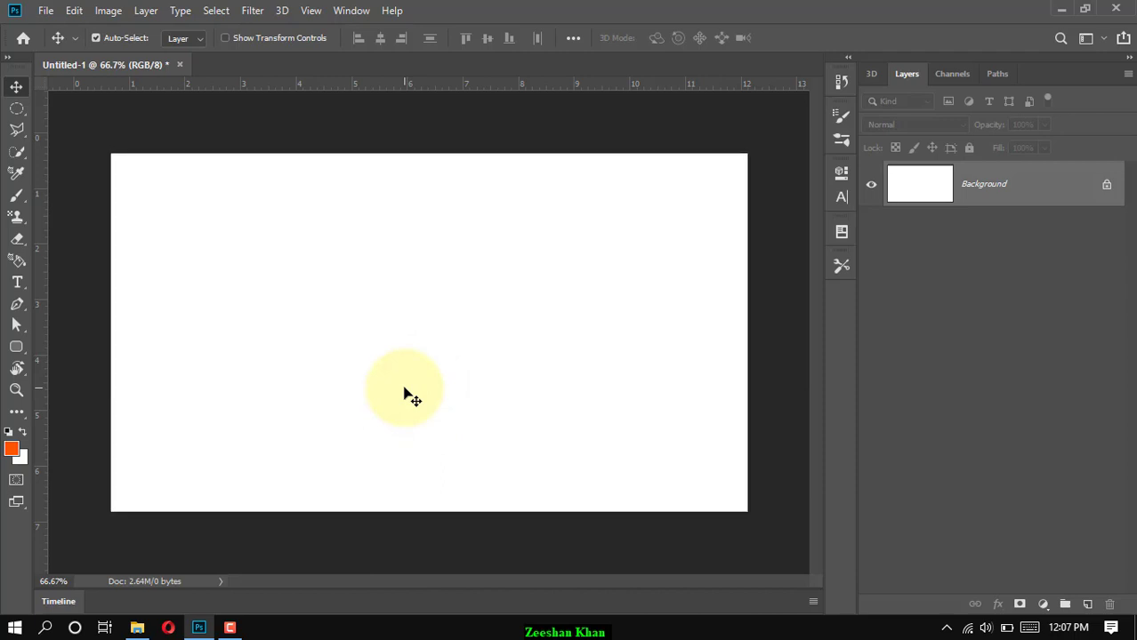
pyautogui.hotkey('ctrl', '+')
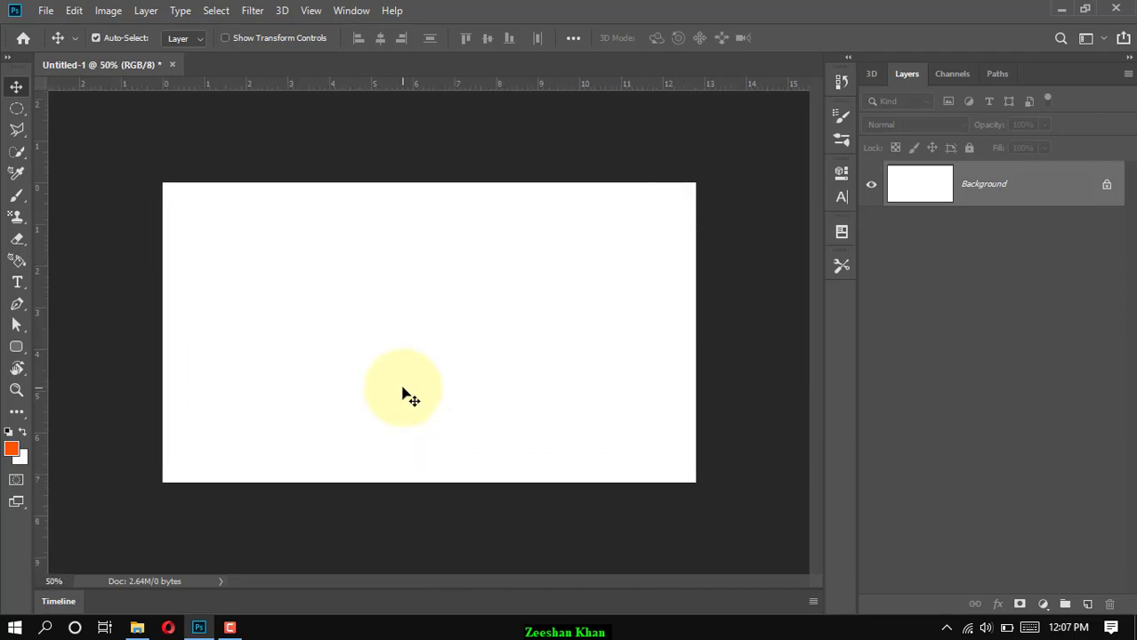
pyautogui.hotkey('ctrl', '+')
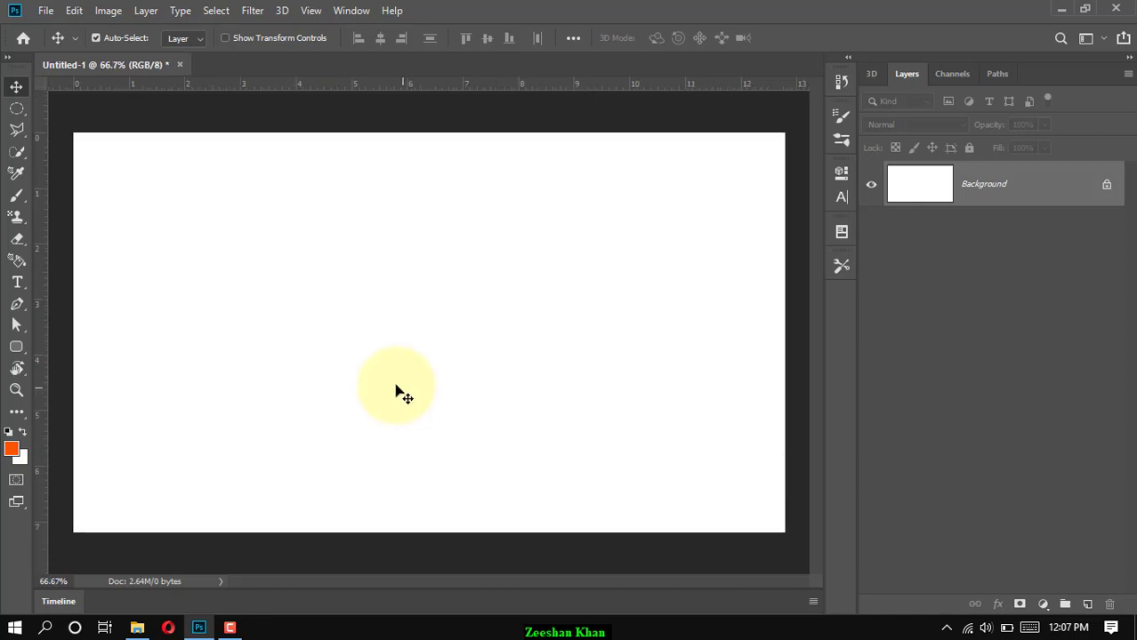
# Draw a perfect circle about 174 px wide in the upper middle of the canvas with the Ellipse tool
pyautogui.click(21, 306)
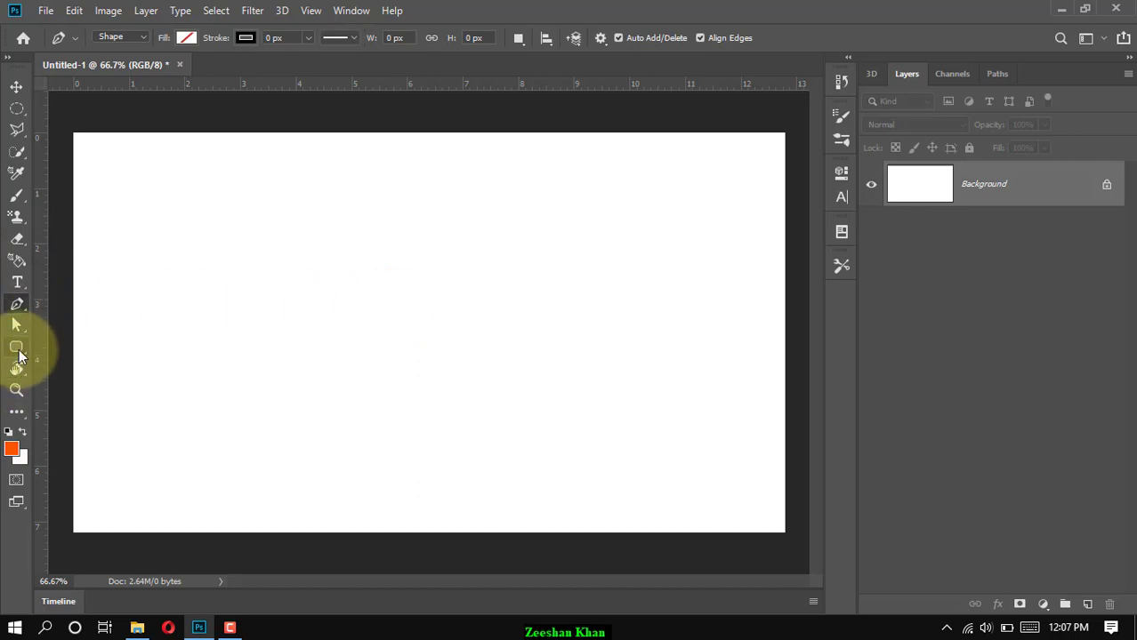
pyautogui.click(19, 350)
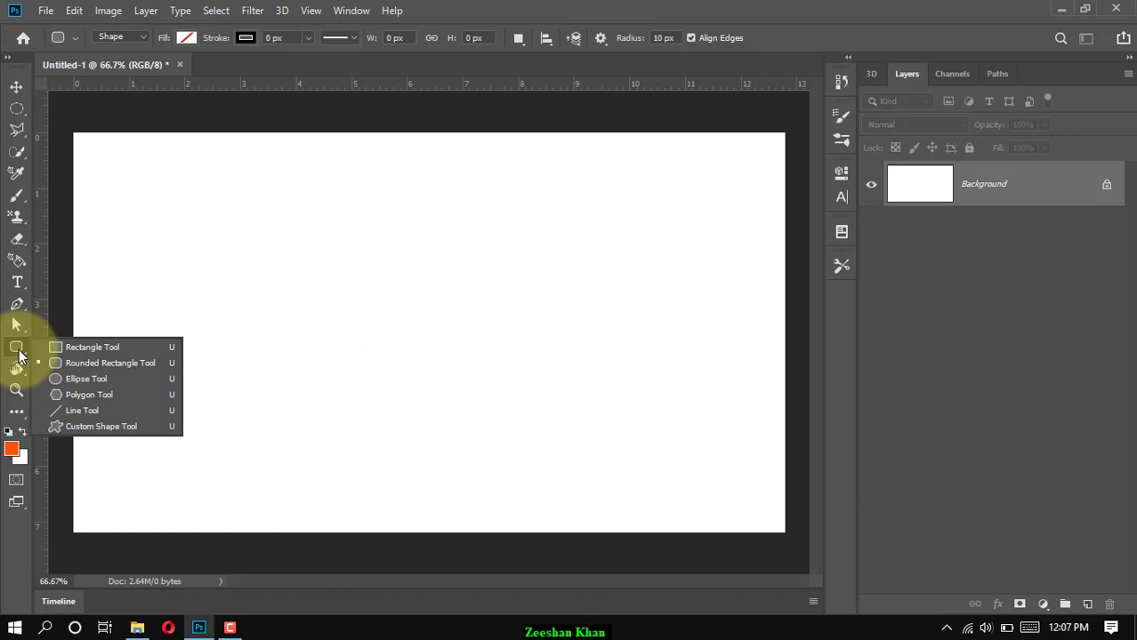
pyautogui.click(102, 379)
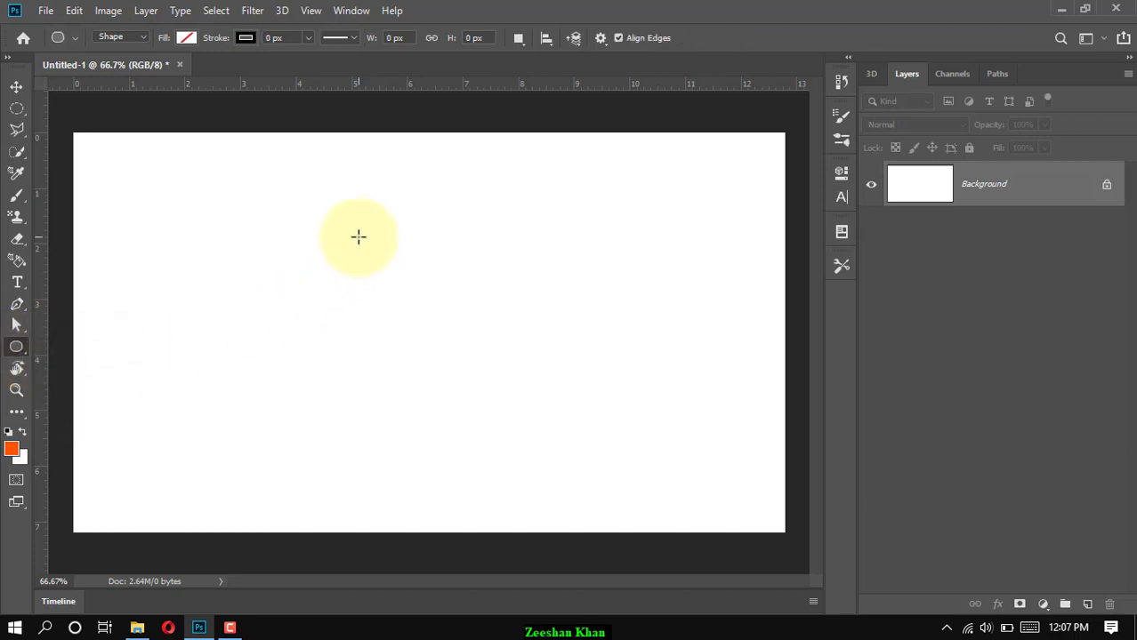
pyautogui.moveTo(358, 240); pyautogui.dragTo(461, 322)
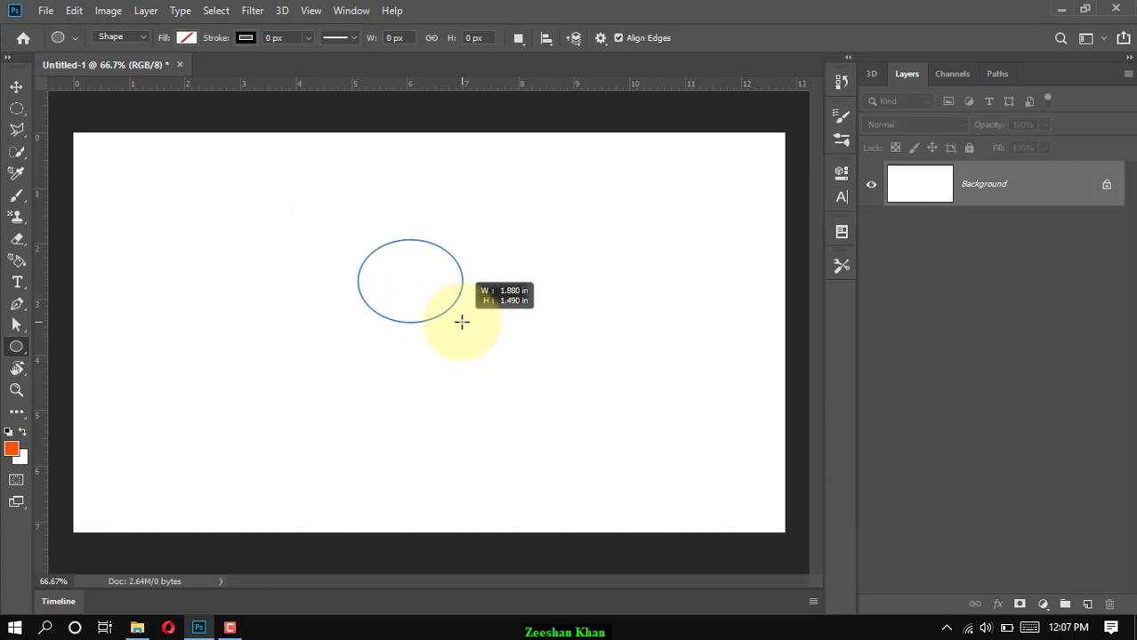
pyautogui.press('shift')
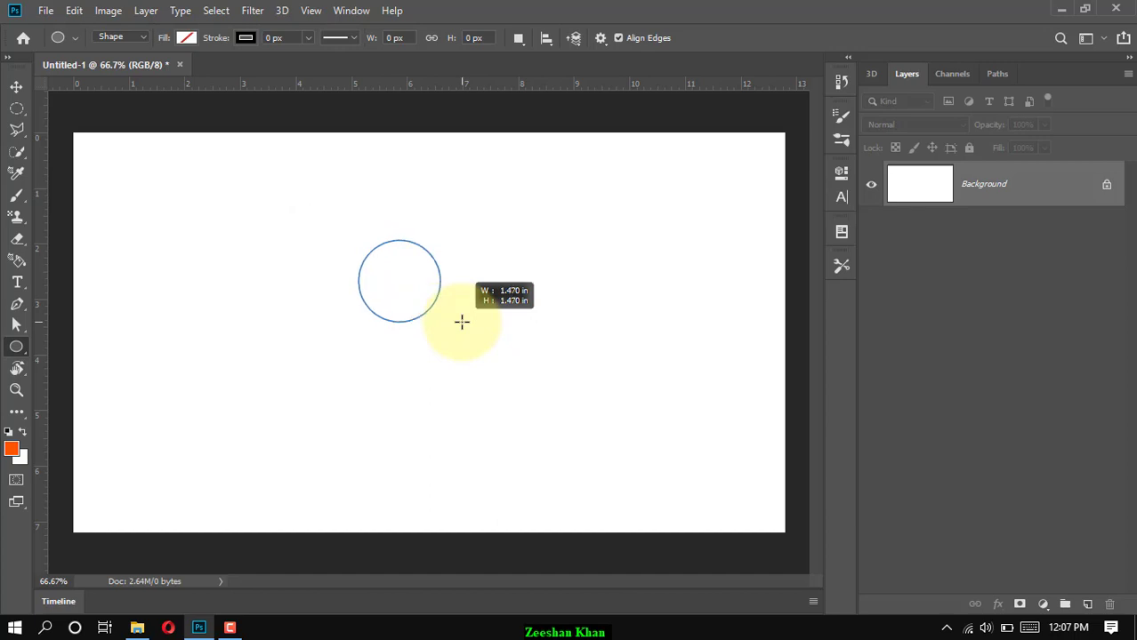
pyautogui.moveTo(462, 322); pyautogui.dragTo(479, 336)
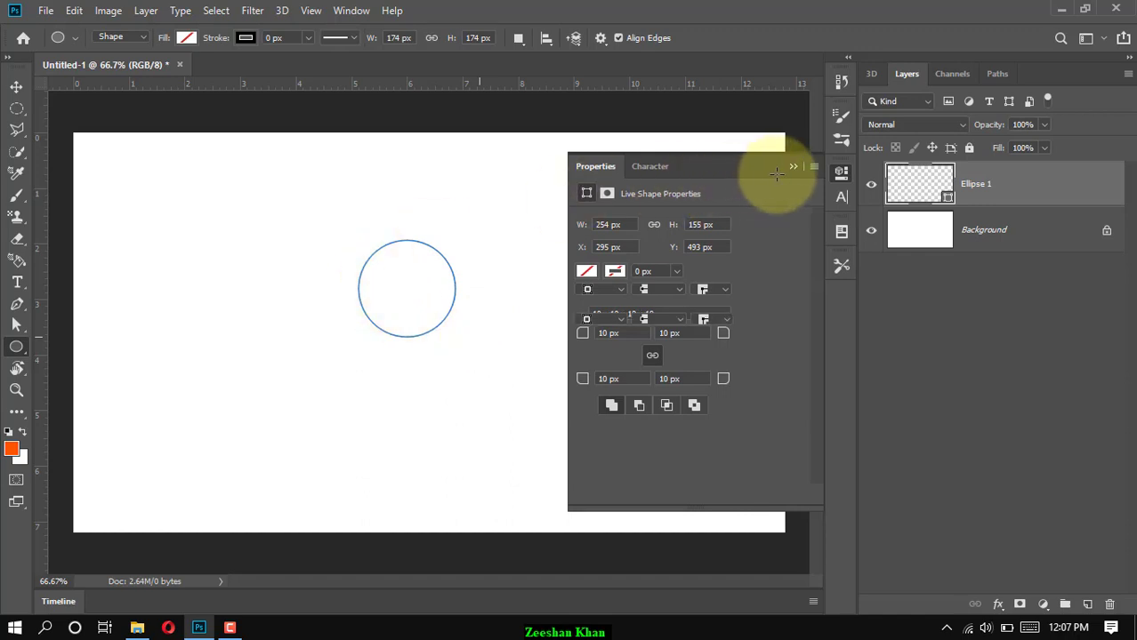
pyautogui.click(793, 165)
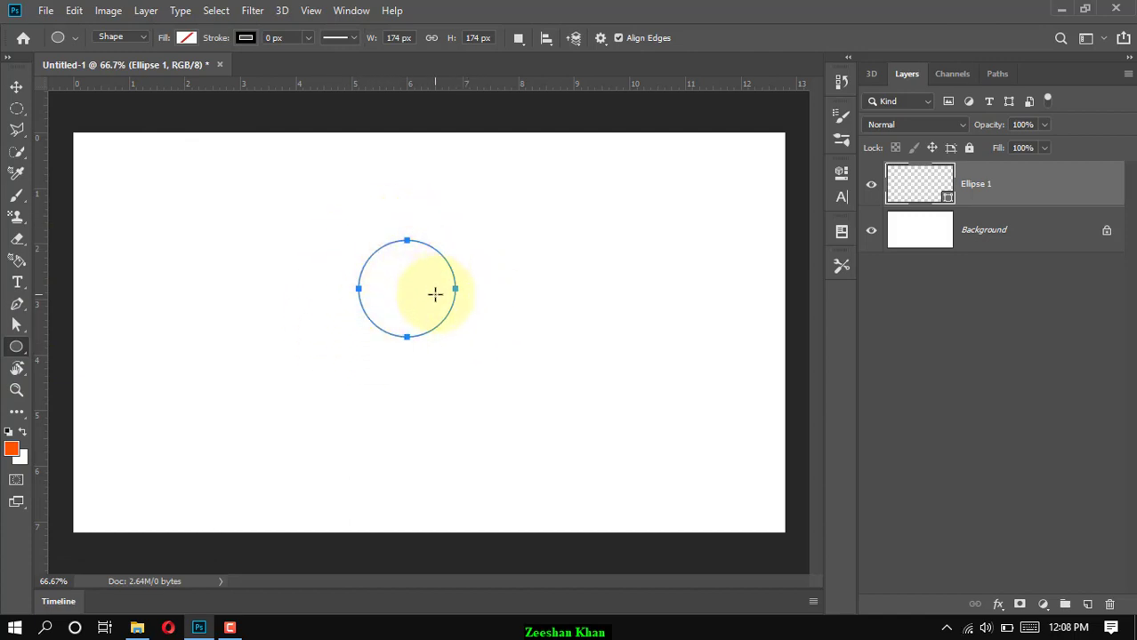
# Fill the circle shape with solid red
pyautogui.click(17, 89)
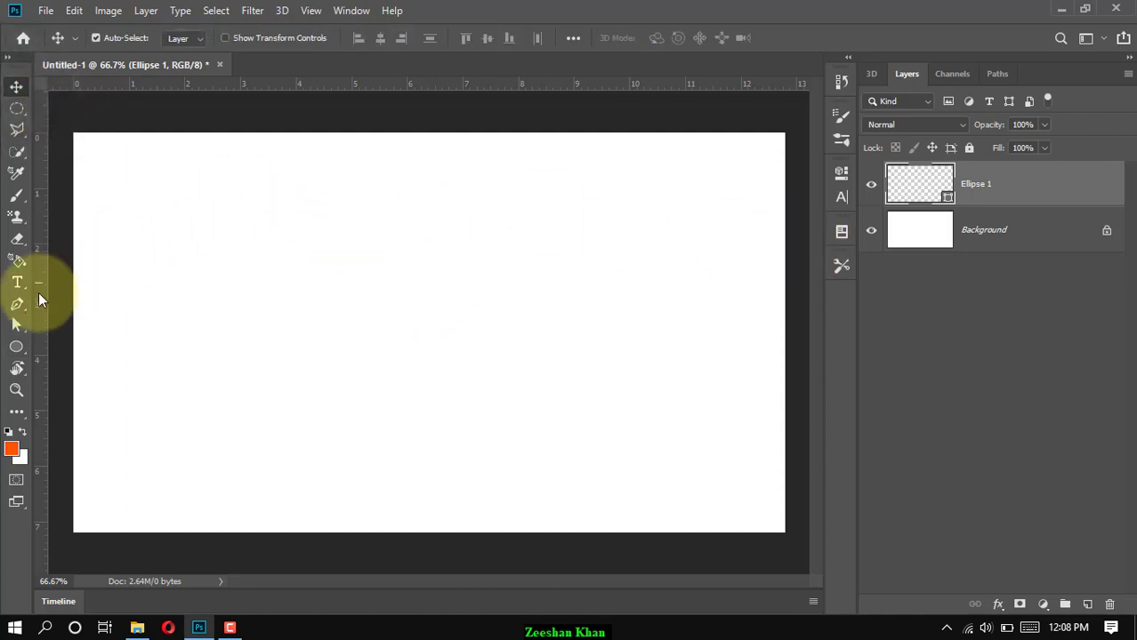
pyautogui.click(17, 303)
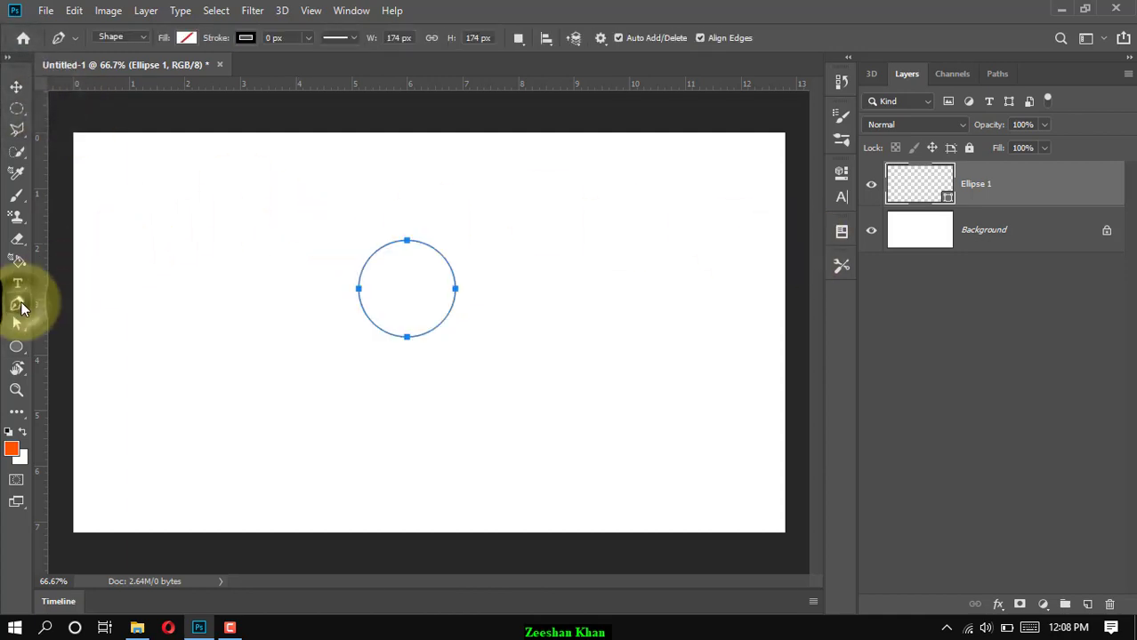
pyautogui.click(184, 38)
pyautogui.click(167, 159)
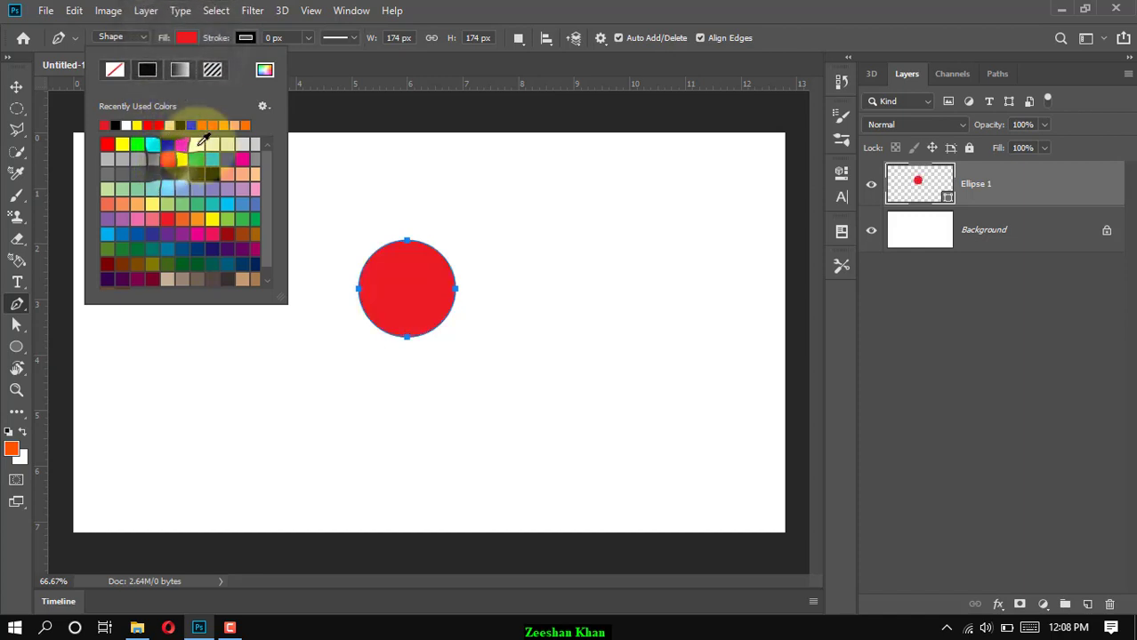
pyautogui.click(441, 10)
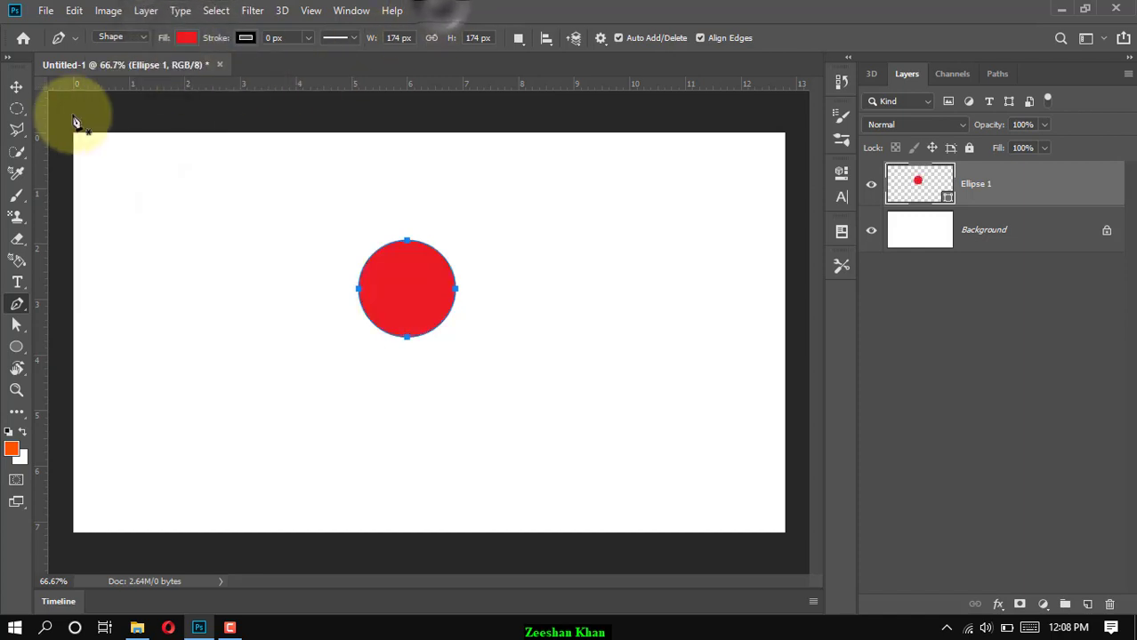
# Duplicate the red circle twice and arrange the three circles touching in a triangle, one centred above the other two
pyautogui.click(15, 89)
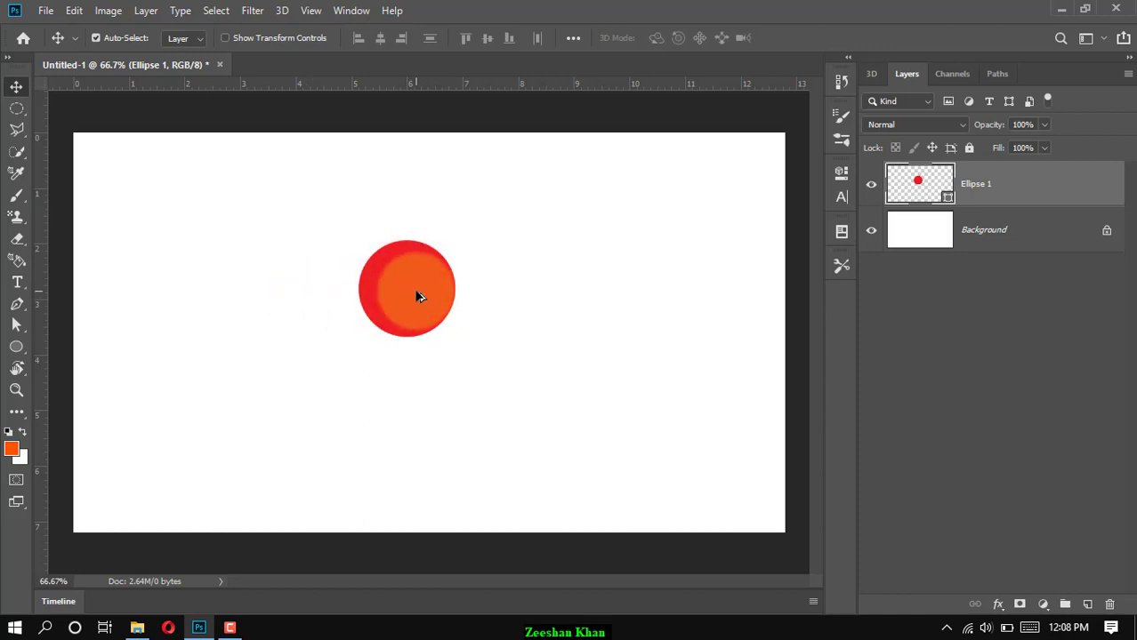
pyautogui.moveTo(418, 296); pyautogui.dragTo(389, 204)
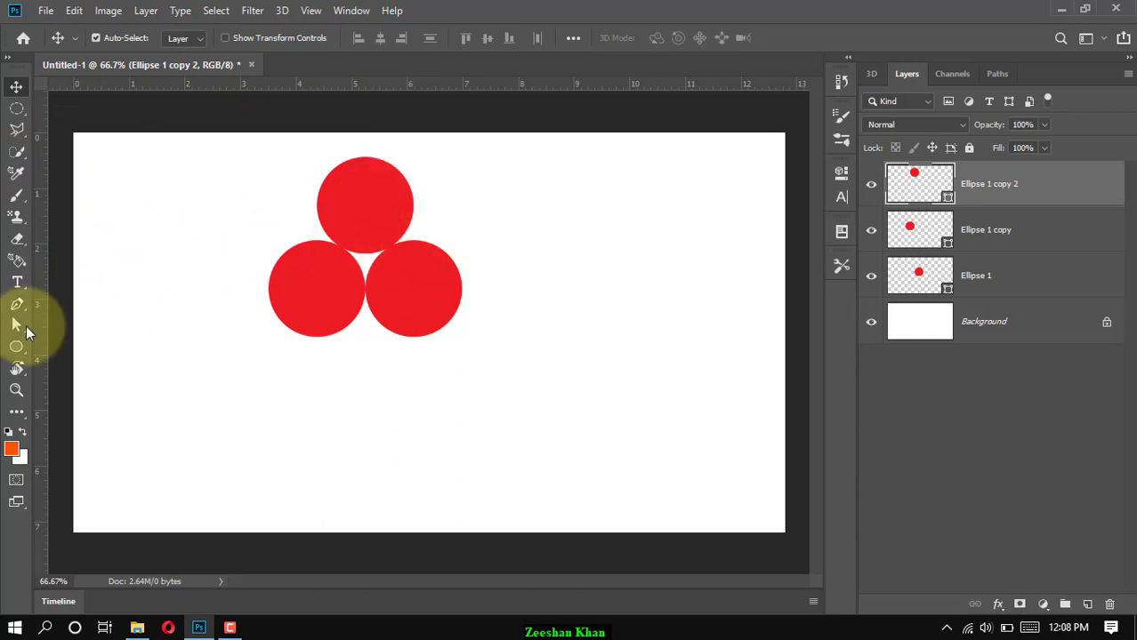
# Try a yellow fill on the top circle, and set its fill to pure bright red instead
pyautogui.click(17, 349)
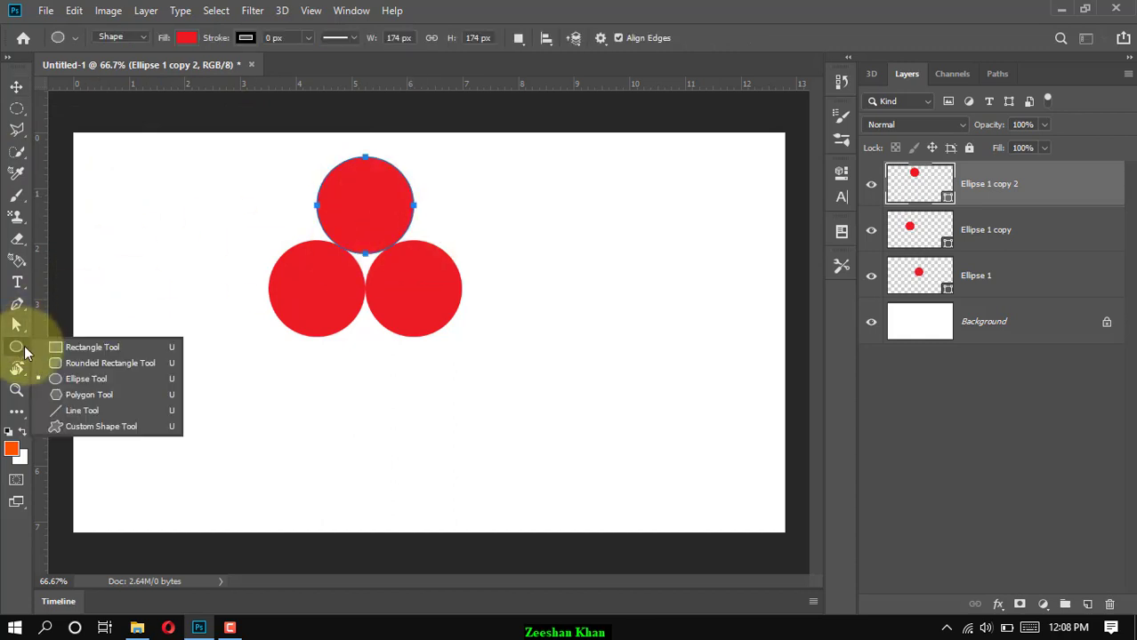
pyautogui.click(105, 376)
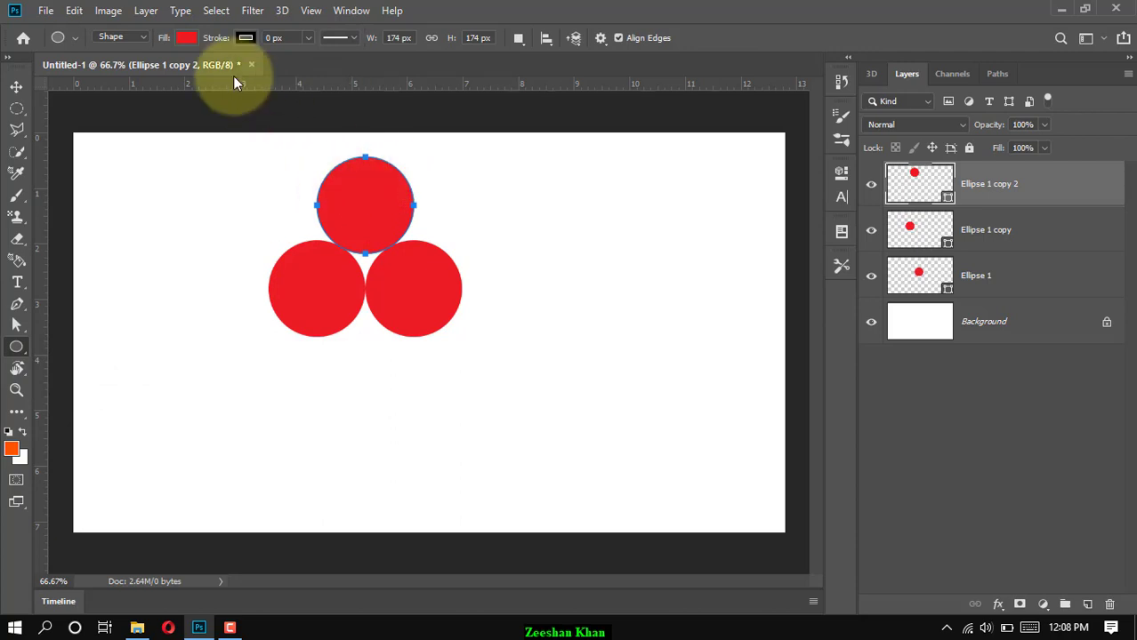
pyautogui.click(187, 37)
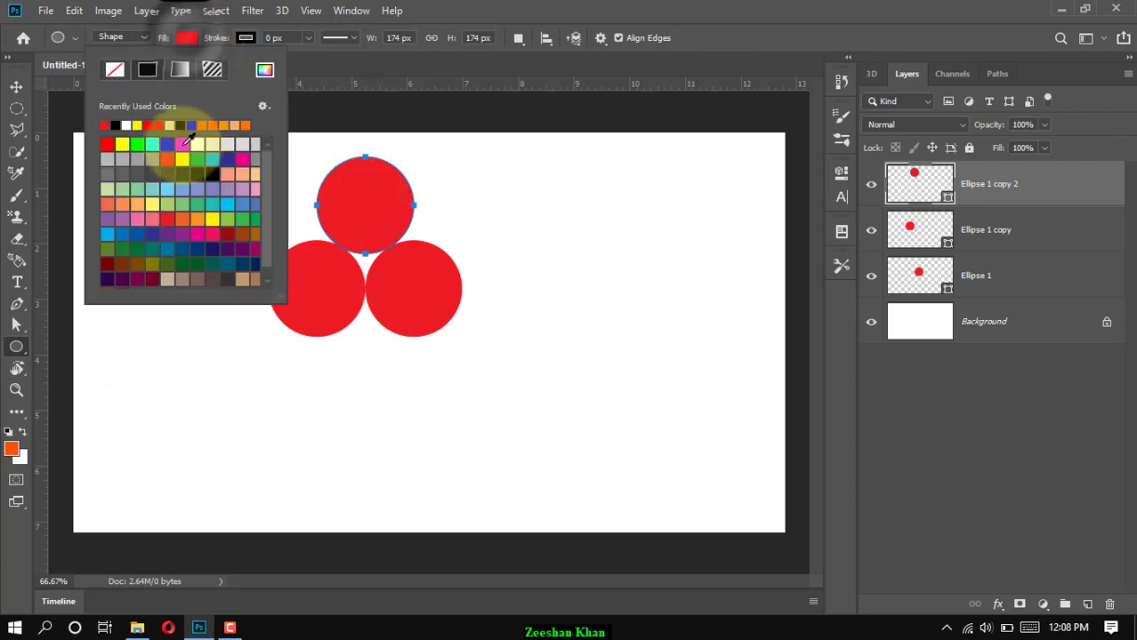
pyautogui.click(122, 143)
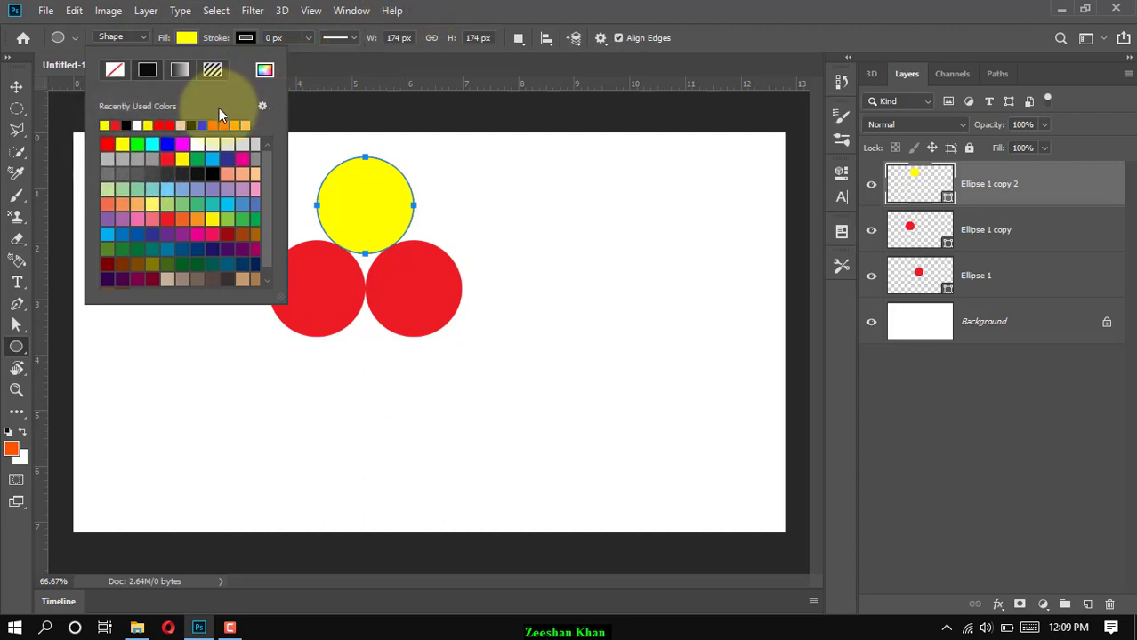
pyautogui.click(107, 143)
pyautogui.click(538, 7)
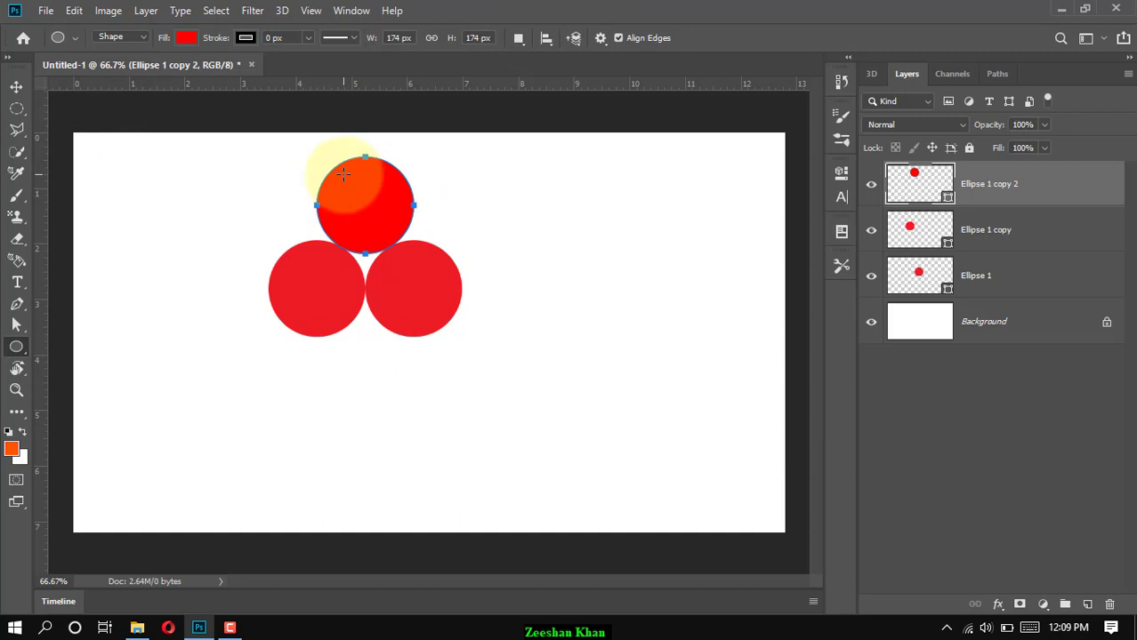
pyautogui.moveTo(343, 174); pyautogui.dragTo(391, 237)
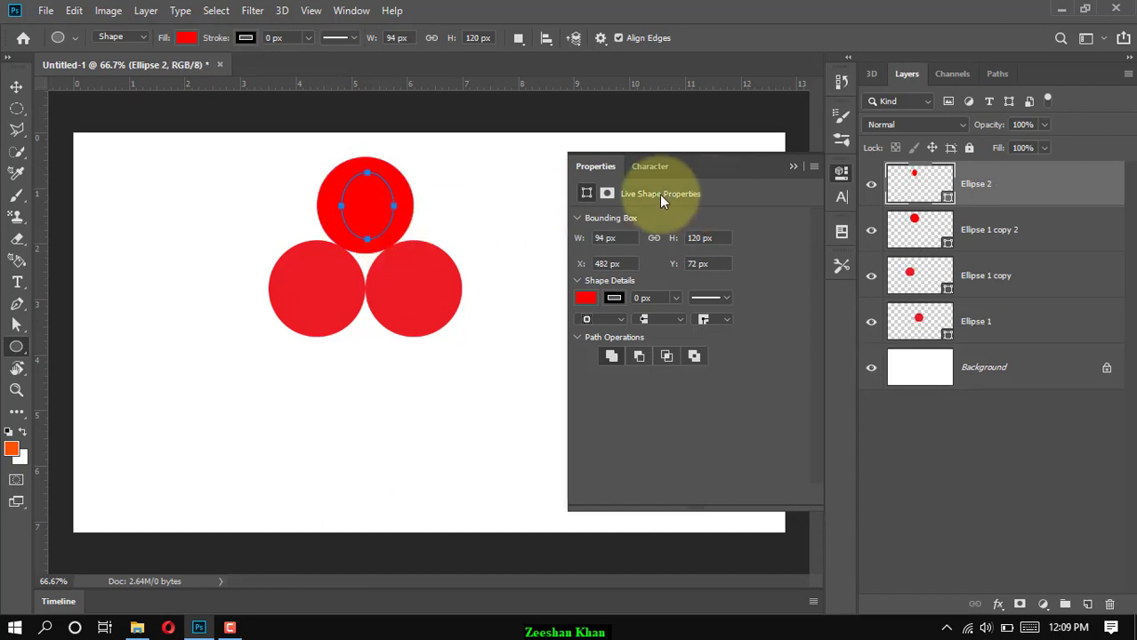
pyautogui.click(793, 166)
pyautogui.moveTo(948, 178); pyautogui.dragTo(1111, 606)
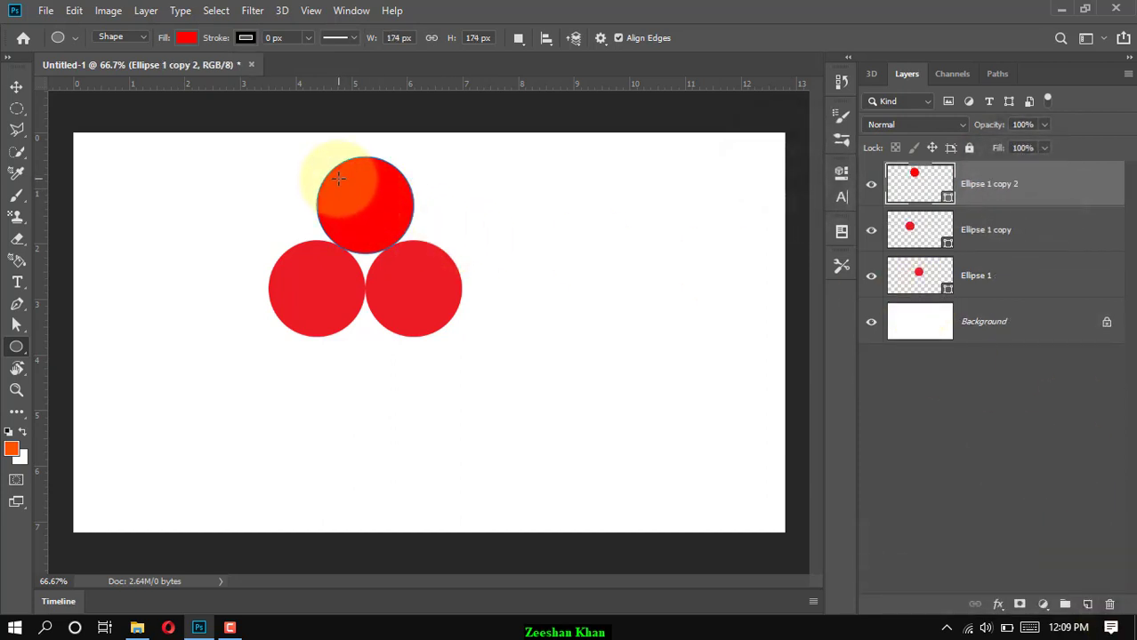
# Draw a smaller circle about 112 px wide inside the top red circle and fill it with yellow
pyautogui.moveTo(338, 178); pyautogui.dragTo(402, 243)
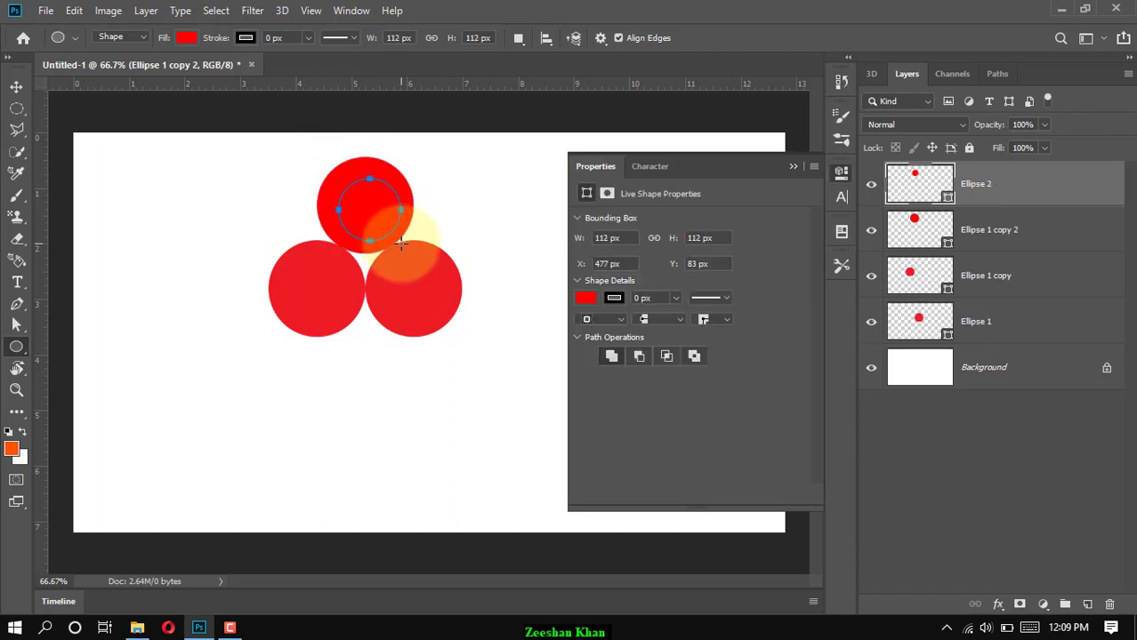
pyautogui.click(193, 41)
pyautogui.click(122, 145)
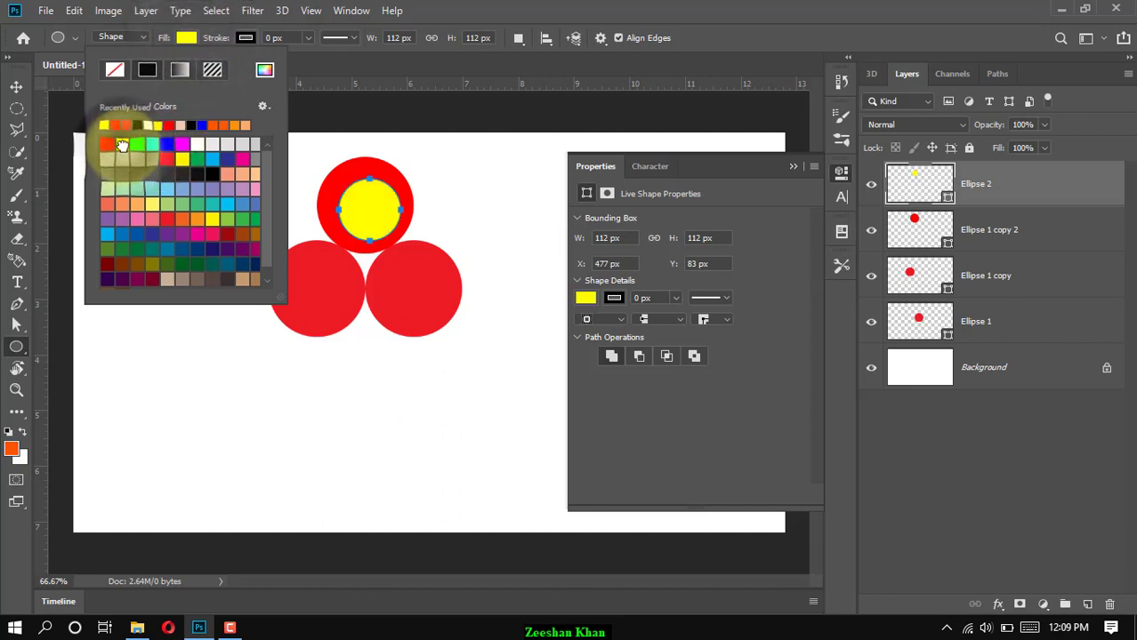
pyautogui.click(796, 167)
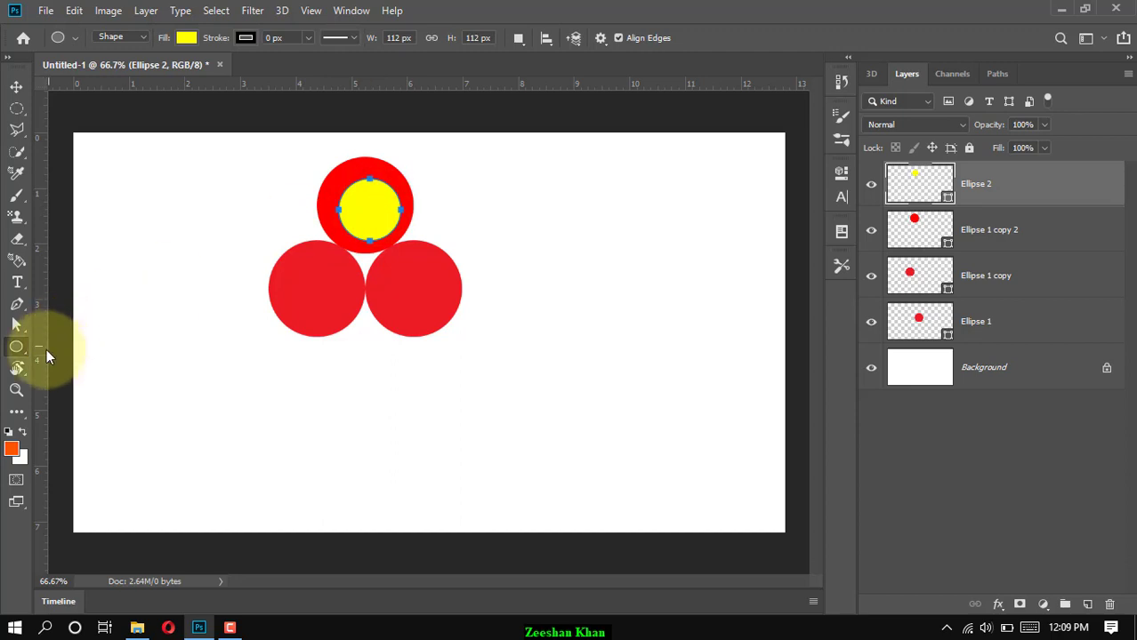
# Centre the yellow circle inside the top red circle with the Path Selection tool
pyautogui.click(16, 326)
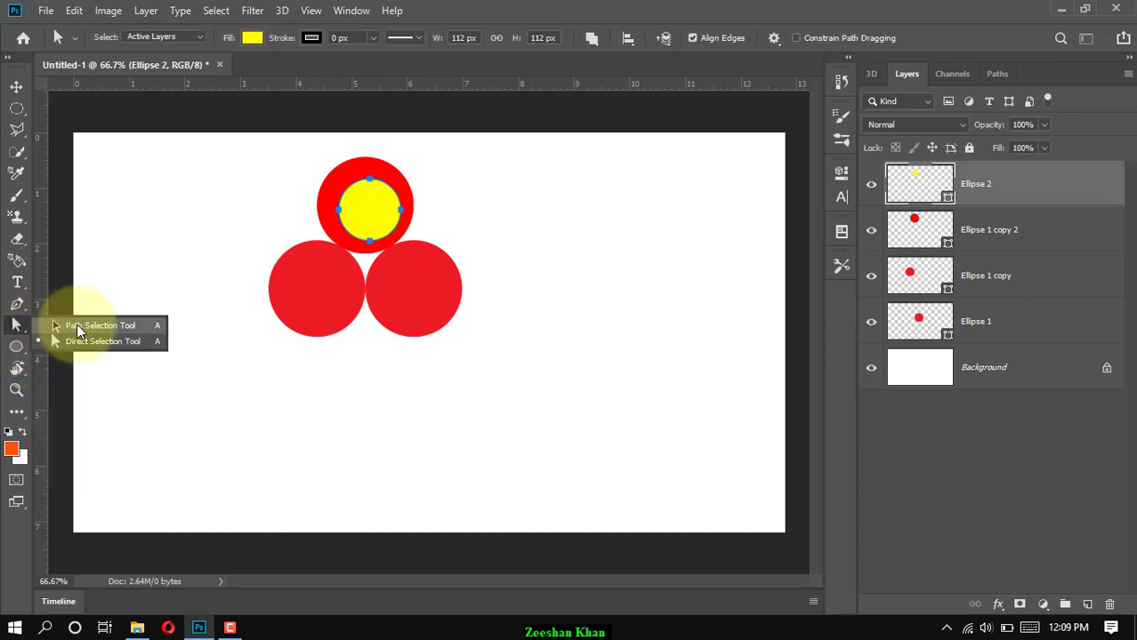
pyautogui.click(76, 326)
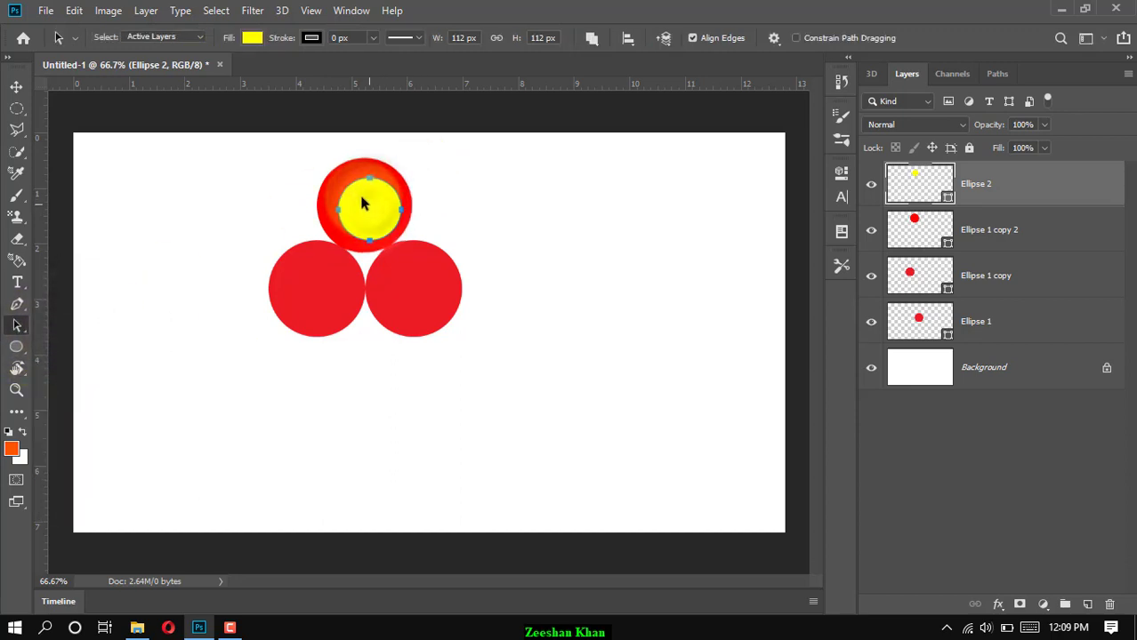
pyautogui.moveTo(362, 204); pyautogui.dragTo(360, 203)
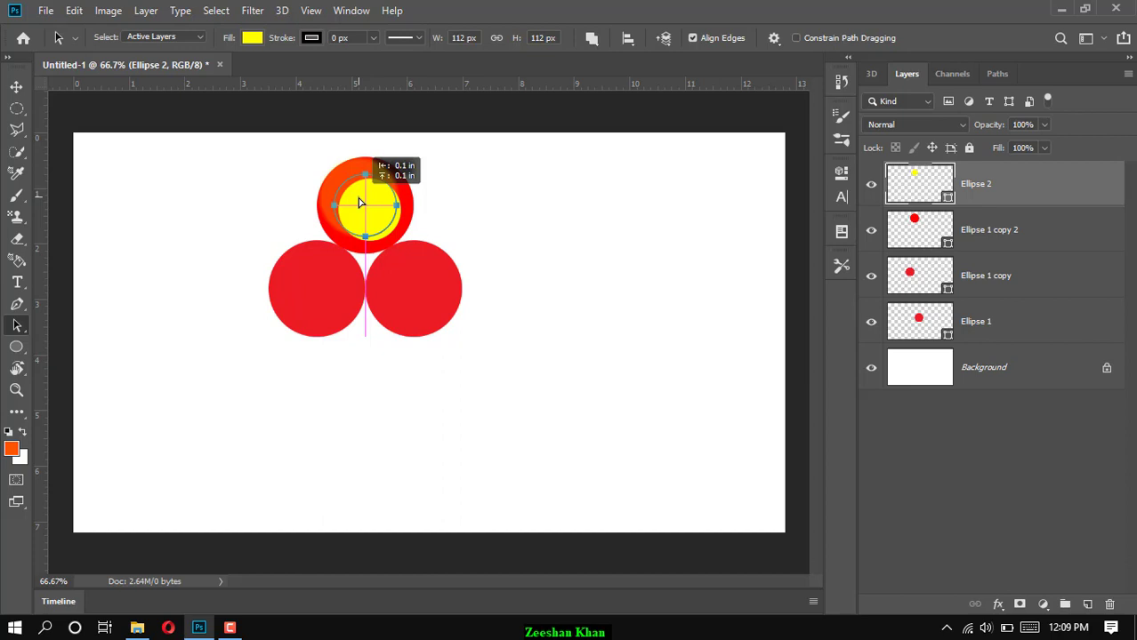
pyautogui.moveTo(359, 203); pyautogui.dragTo(360, 203)
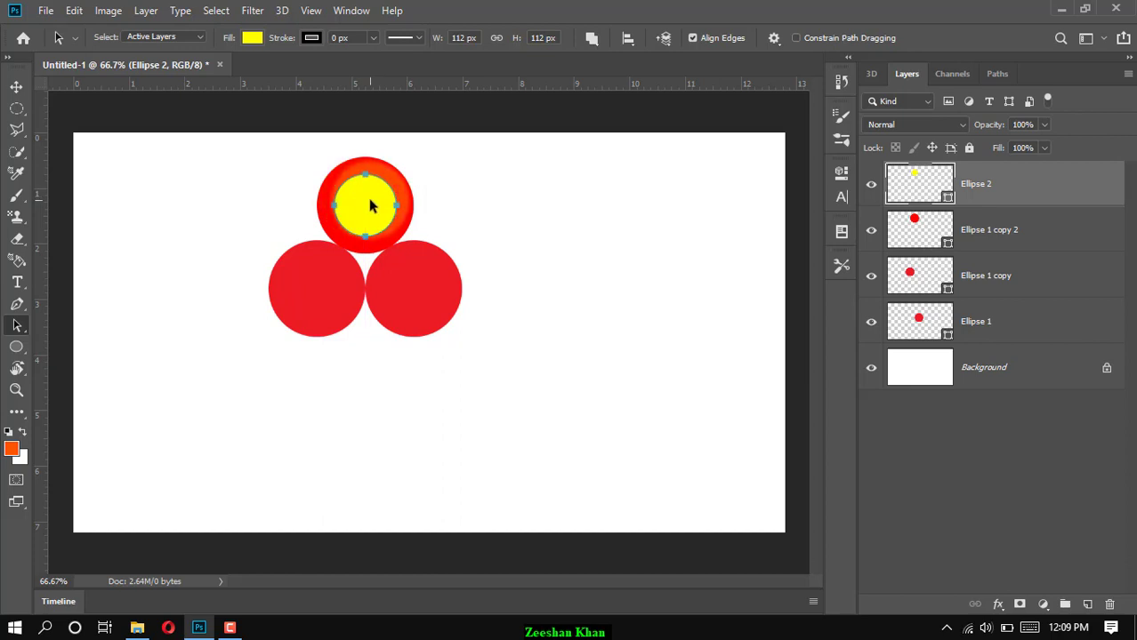
pyautogui.moveTo(371, 205)
pyautogui.mouseDown()
pyautogui.moveTo(365, 320)
pyautogui.moveTo(372, 210)
pyautogui.moveTo(388, 296)
pyautogui.moveTo(371, 208)
pyautogui.mouseUp()
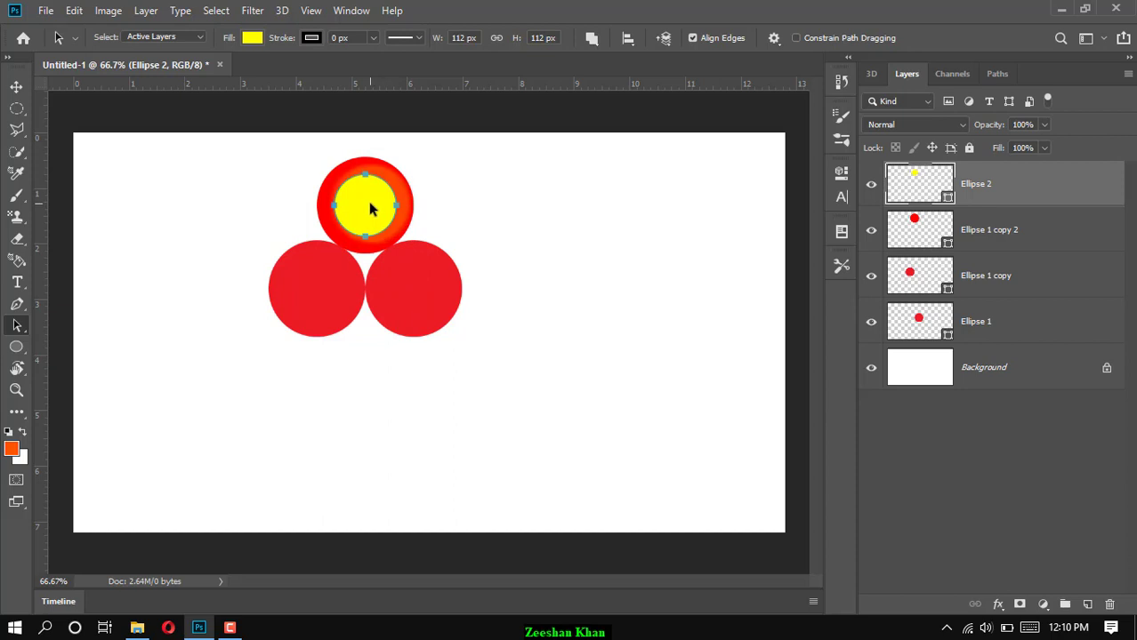
# Duplicate the yellow circle and centre the copy inside the lower-left red circle
pyautogui.click(17, 87)
pyautogui.moveTo(397, 270); pyautogui.dragTo(327, 298)
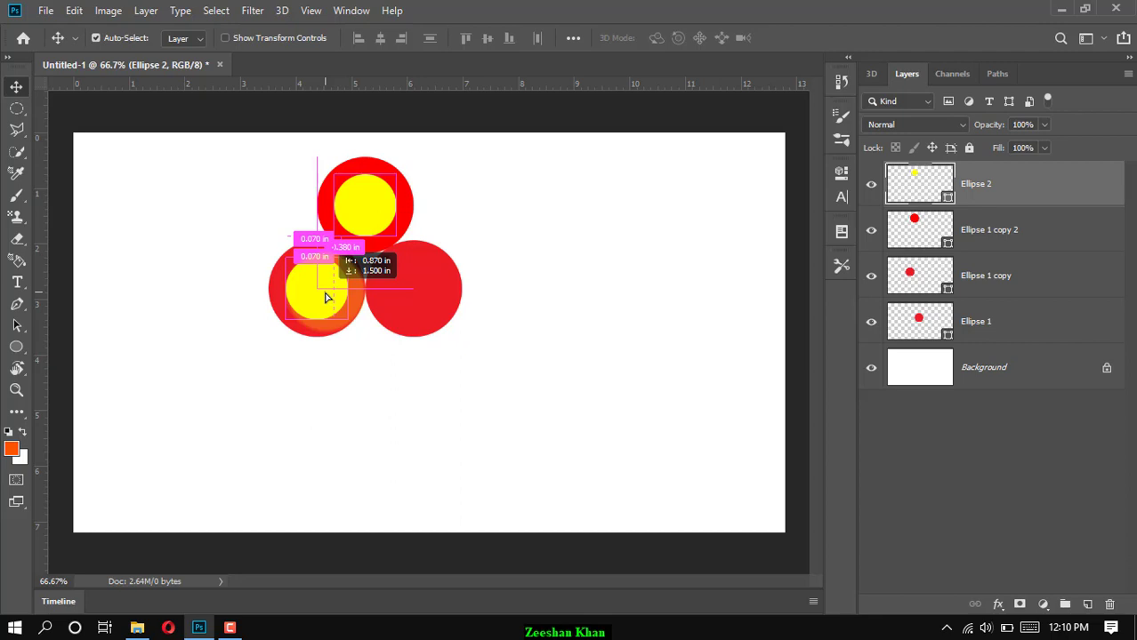
pyautogui.moveTo(325, 298); pyautogui.dragTo(325, 298)
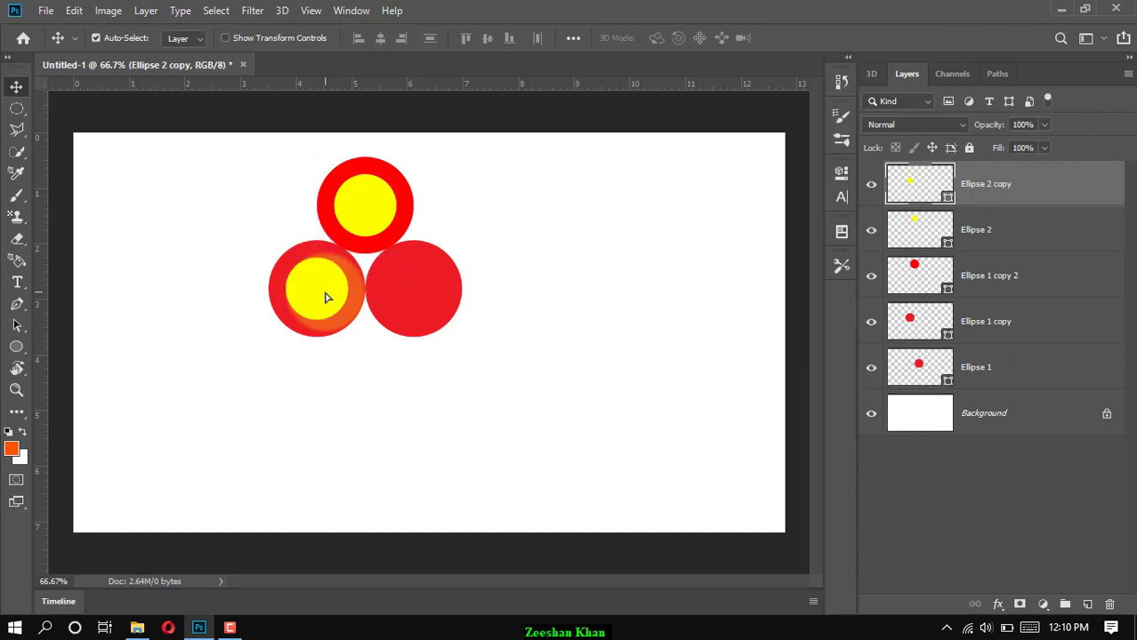
# Duplicate the yellow circle into the centre of the lower-right red circle, and move all six circles together to the middle of the canvas
pyautogui.moveTo(325, 298); pyautogui.dragTo(424, 302)
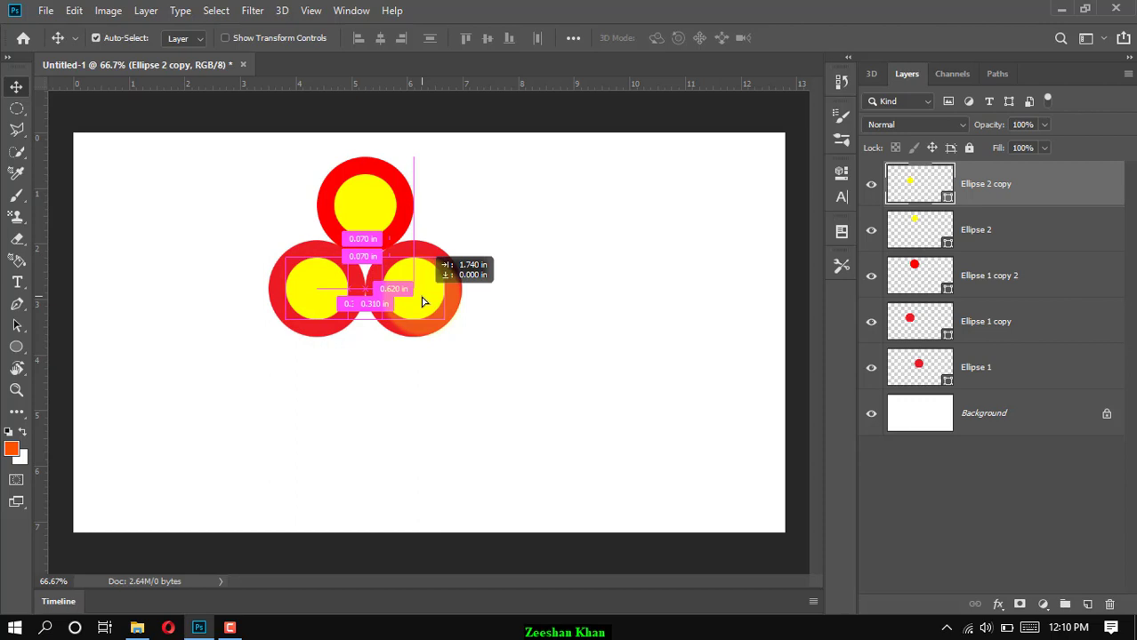
pyautogui.moveTo(422, 297); pyautogui.dragTo(422, 298)
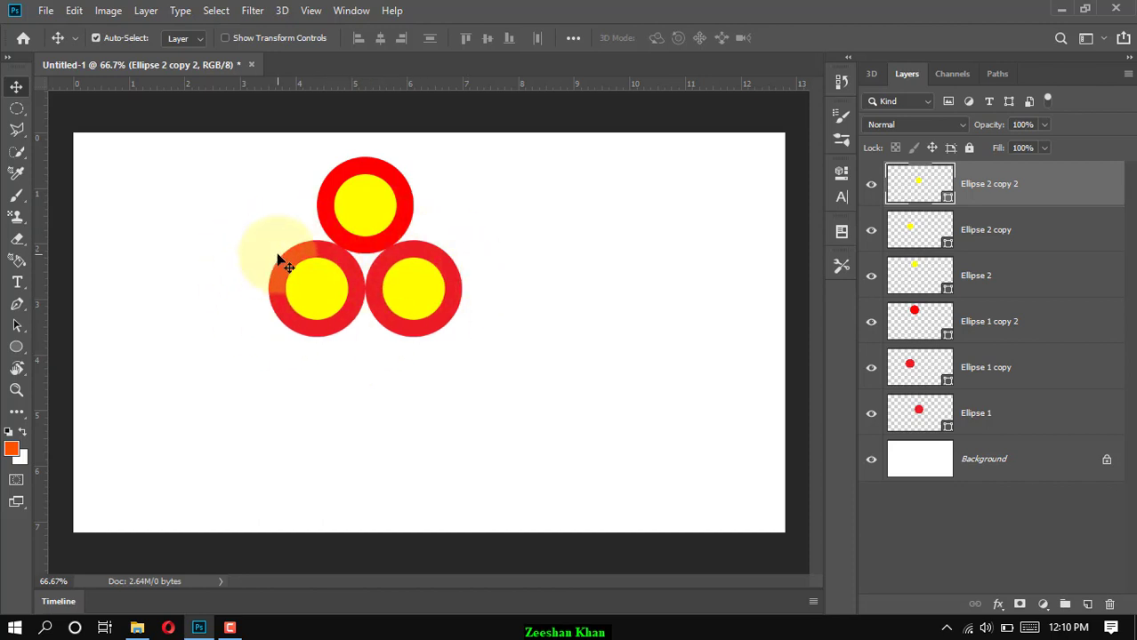
pyautogui.keyDown('shift'); pyautogui.click(997, 412); pyautogui.keyUp('shift')
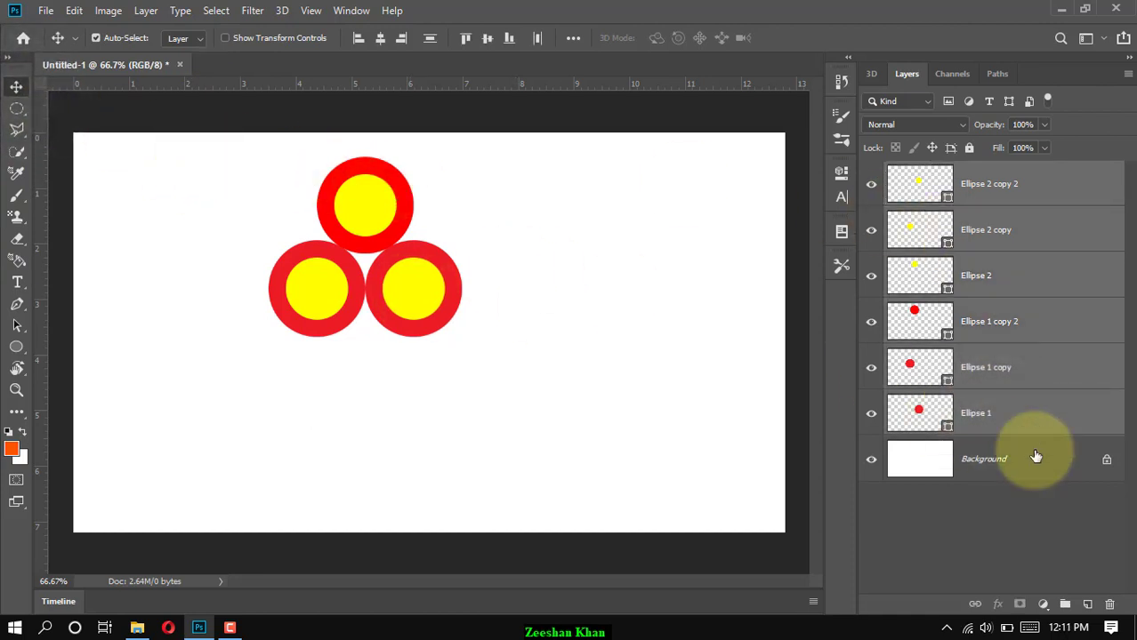
pyautogui.moveTo(413, 292); pyautogui.dragTo(472, 353)
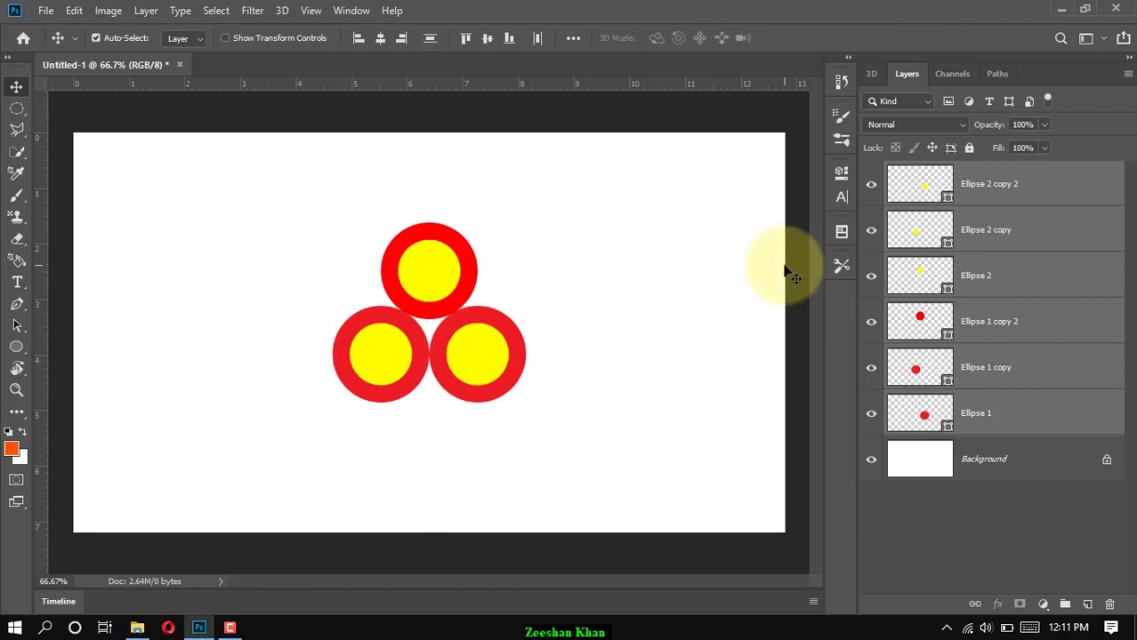
pyautogui.click(699, 249)
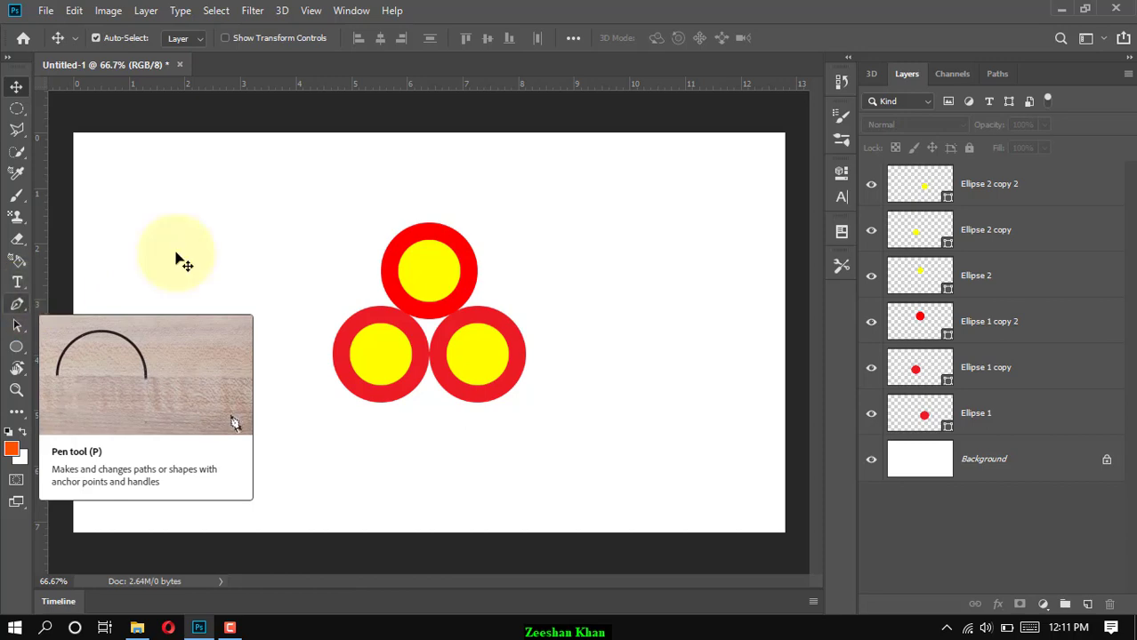
# Delete all six ellipse layers, from Ellipse 2 copy 2 to Ellipse 1, keeping only the Background
pyautogui.click(1001, 184)
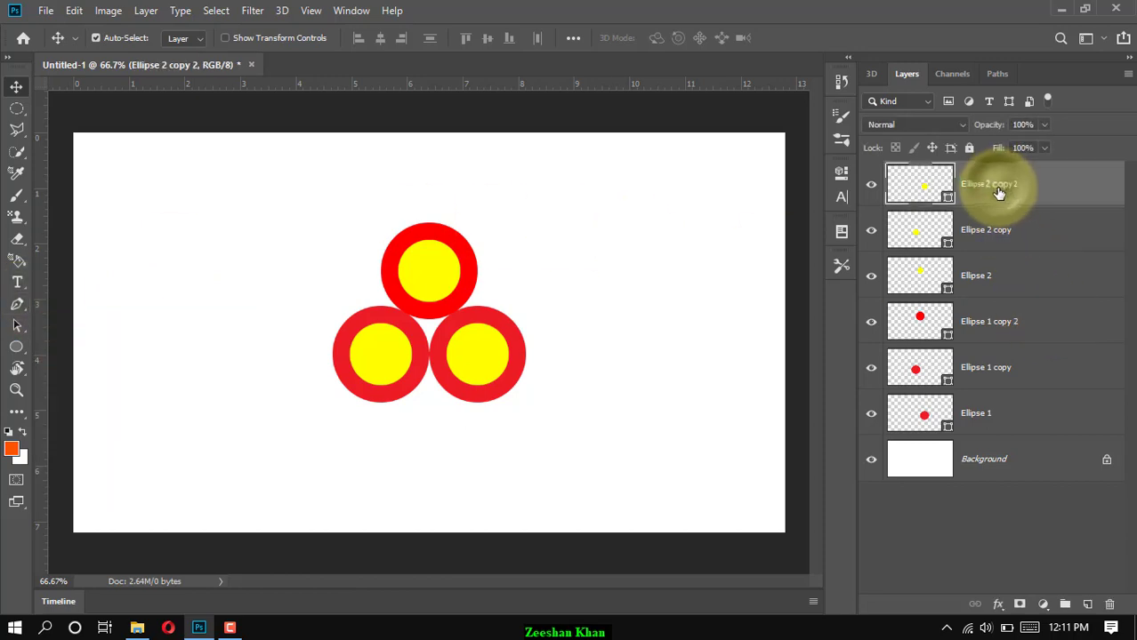
pyautogui.keyDown('shift'); pyautogui.click(986, 416); pyautogui.keyUp('shift')
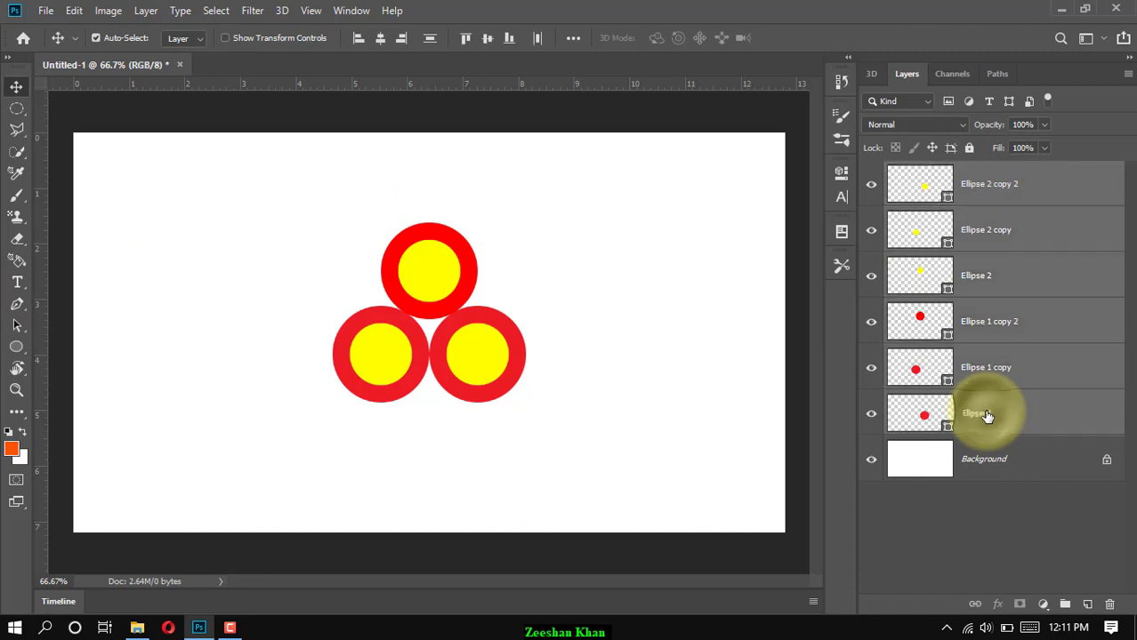
pyautogui.moveTo(987, 411); pyautogui.dragTo(1109, 605)
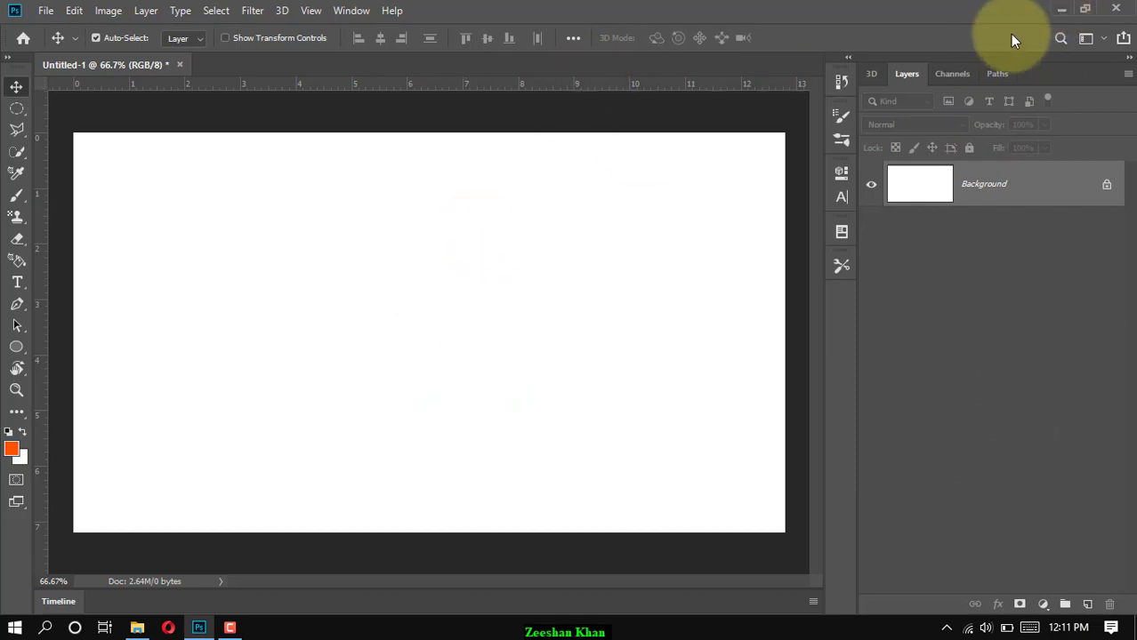
# Place the butterfly-clip-art-silhouette image from the desktop into the document, scaled about its centre to about 33.5%
pyautogui.click(1058, 10)
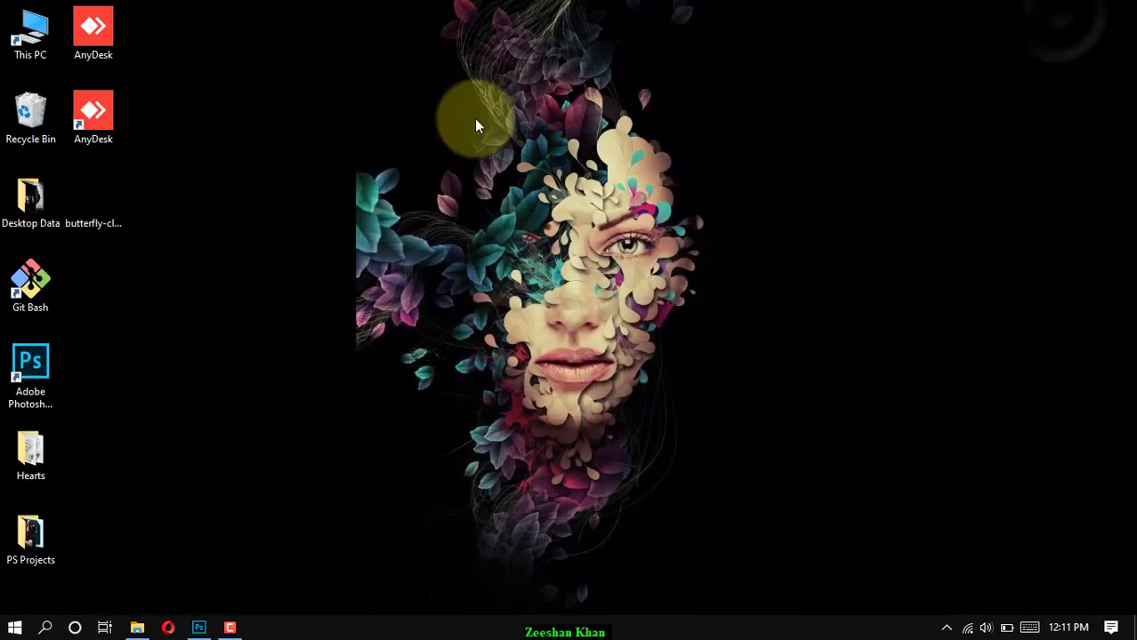
pyautogui.click(91, 203)
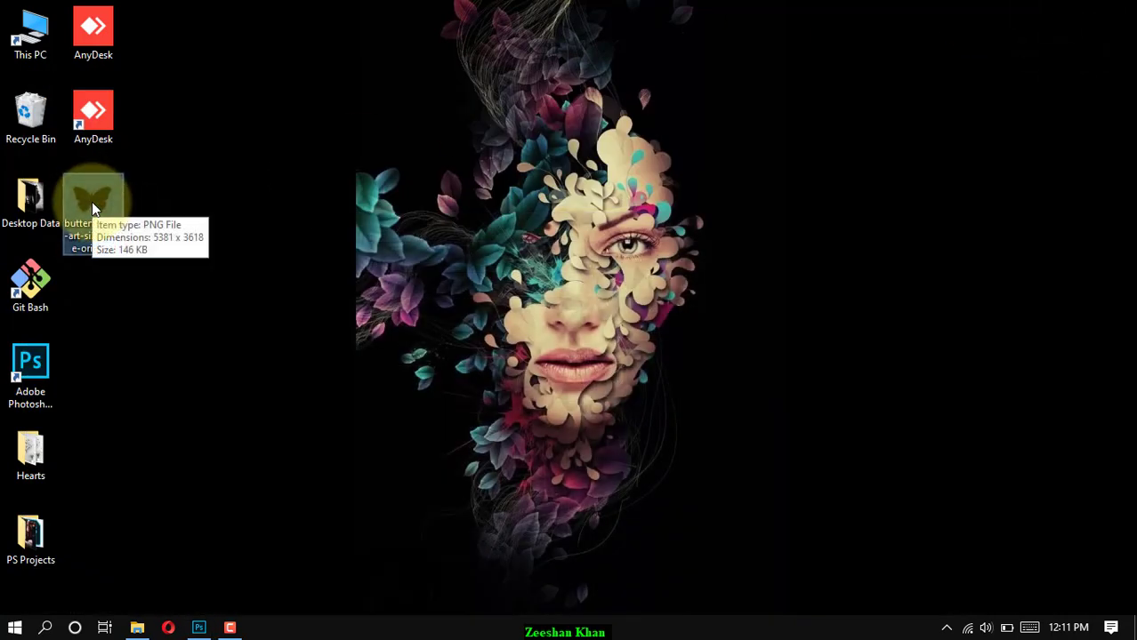
pyautogui.moveTo(92, 202); pyautogui.dragTo(385, 301)
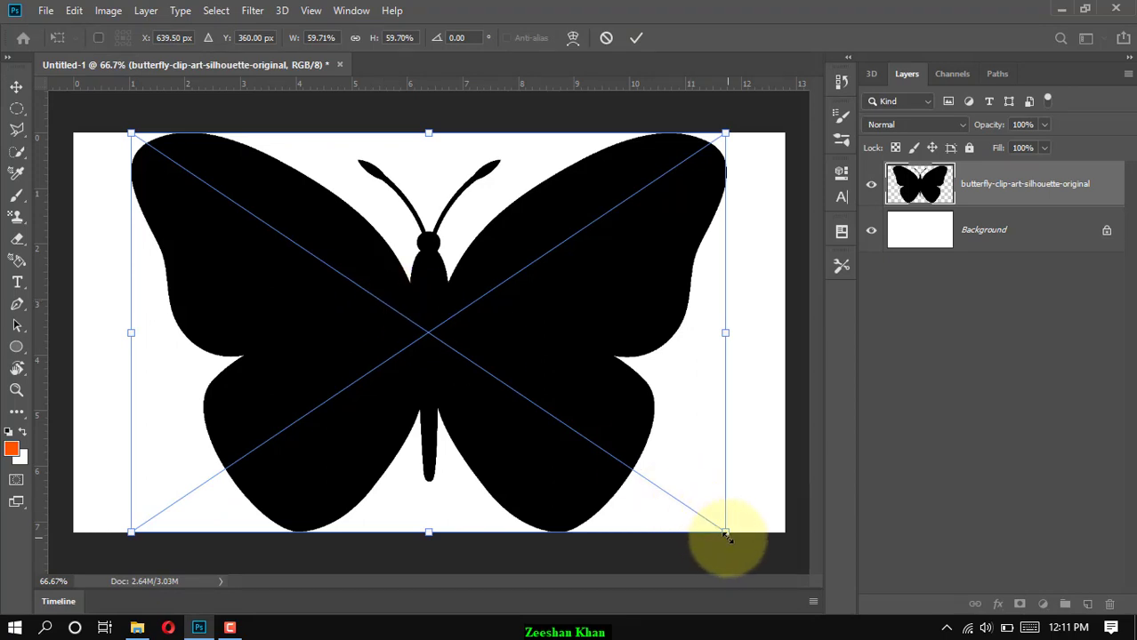
pyautogui.moveTo(726, 536); pyautogui.dragTo(598, 448)
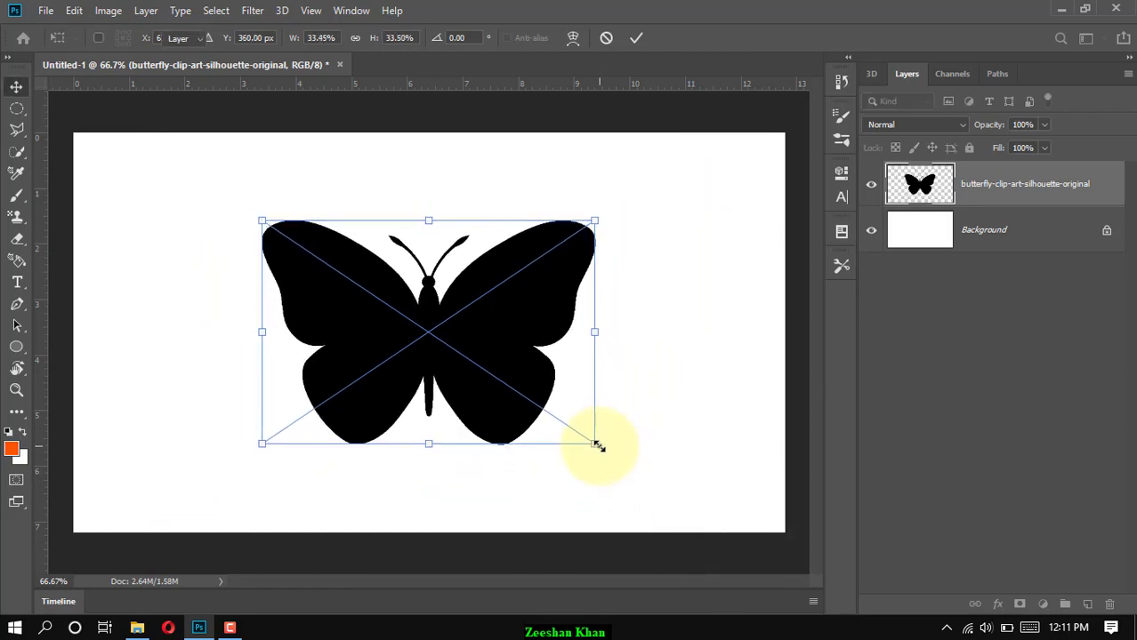
pyautogui.press('Return')
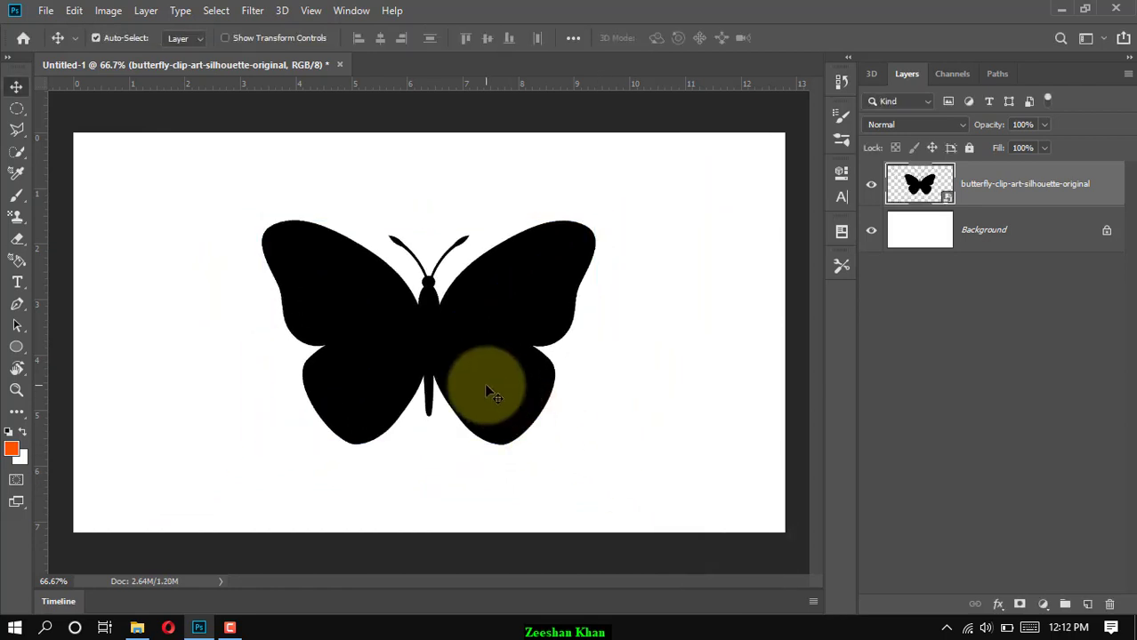
# Start a Pen tool shape where the butterfly's body meets the upper right wing, and trace the wing's top edge around its outer tip
pyautogui.click(18, 308)
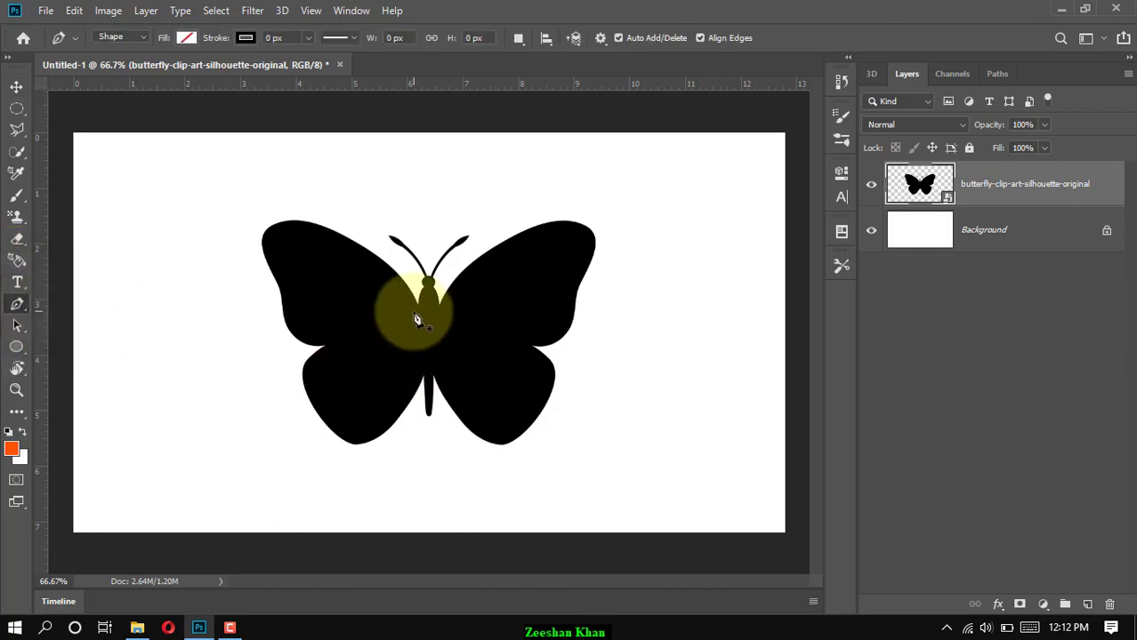
pyautogui.hotkey('ctrl', '+')
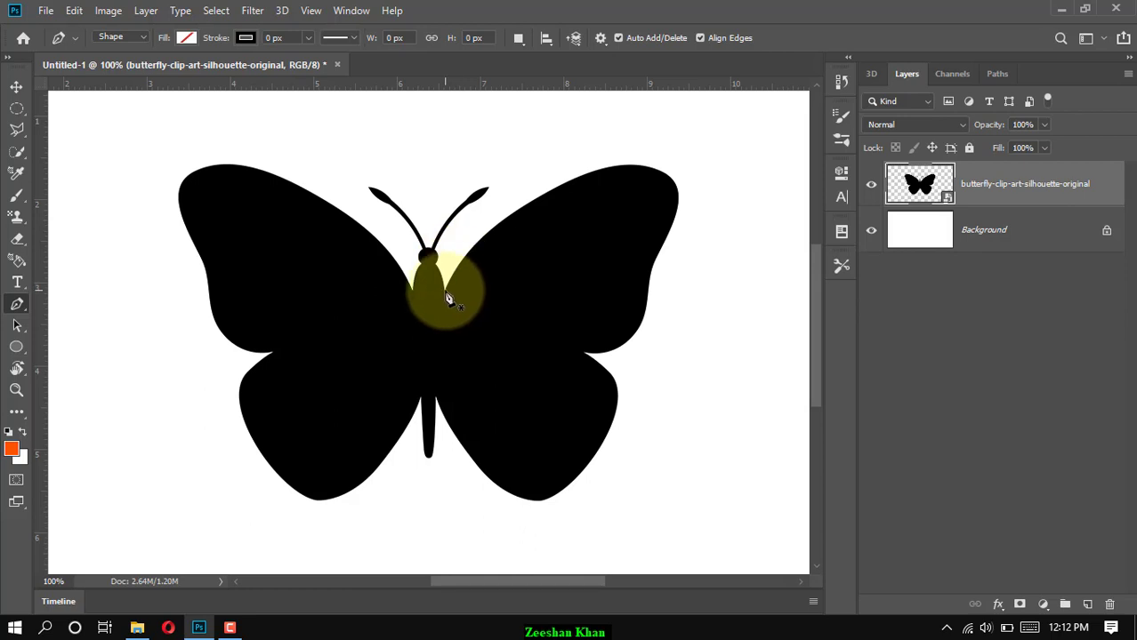
pyautogui.hotkey('ctrl', '+')
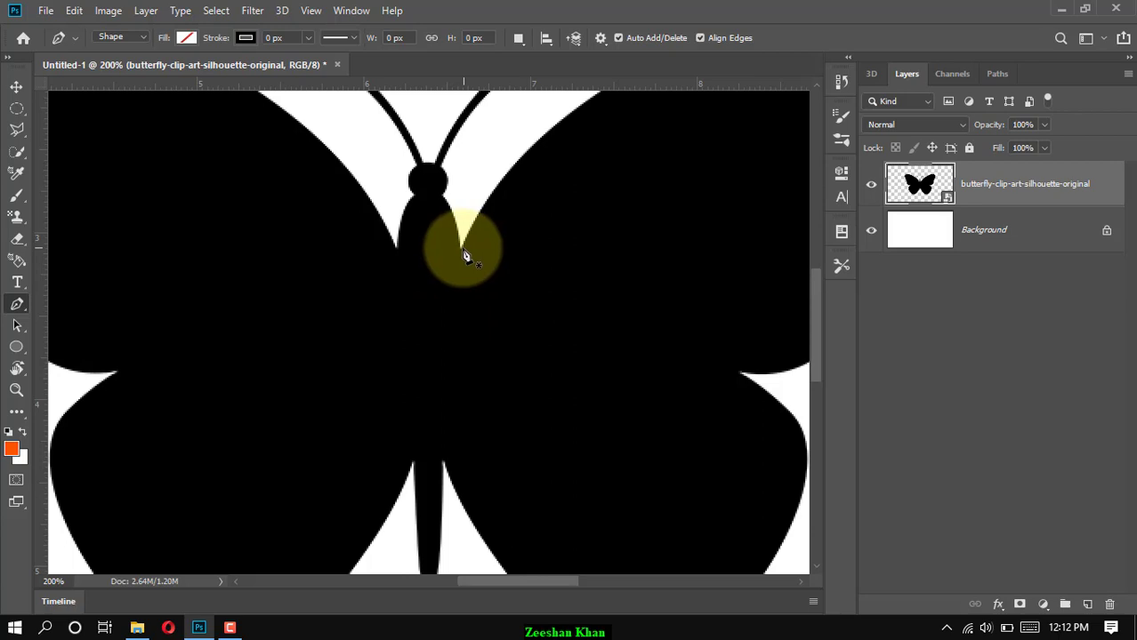
pyautogui.click(461, 249)
pyautogui.hotkey('ctrl', '-')
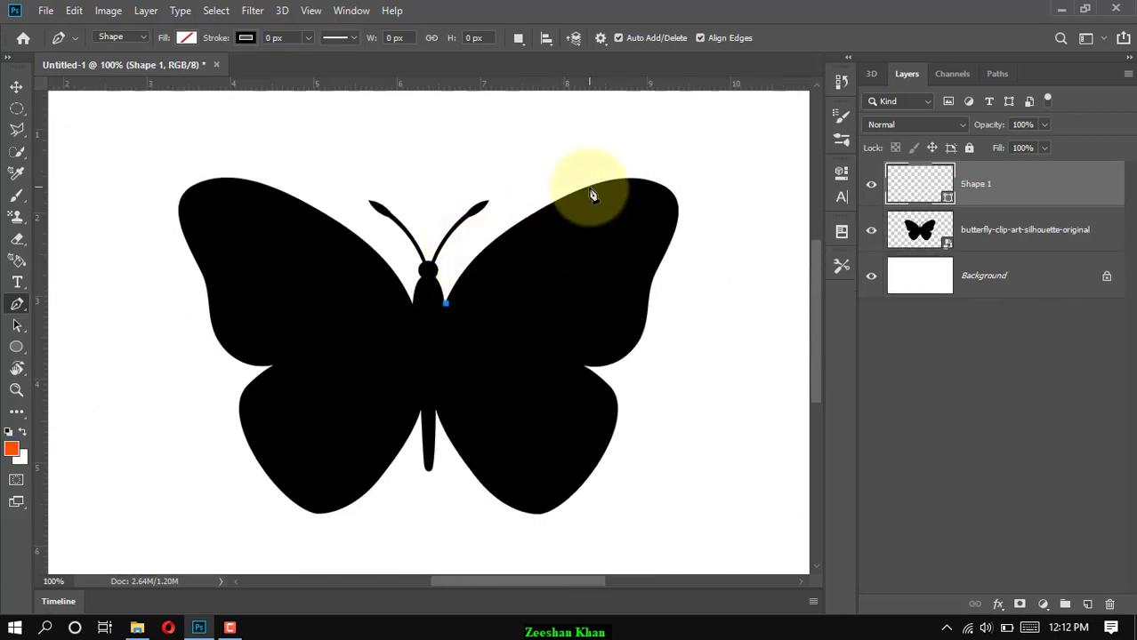
pyautogui.moveTo(593, 183)
pyautogui.mouseDown()
pyautogui.moveTo(675, 169)
pyautogui.moveTo(730, 134)
pyautogui.mouseUp()
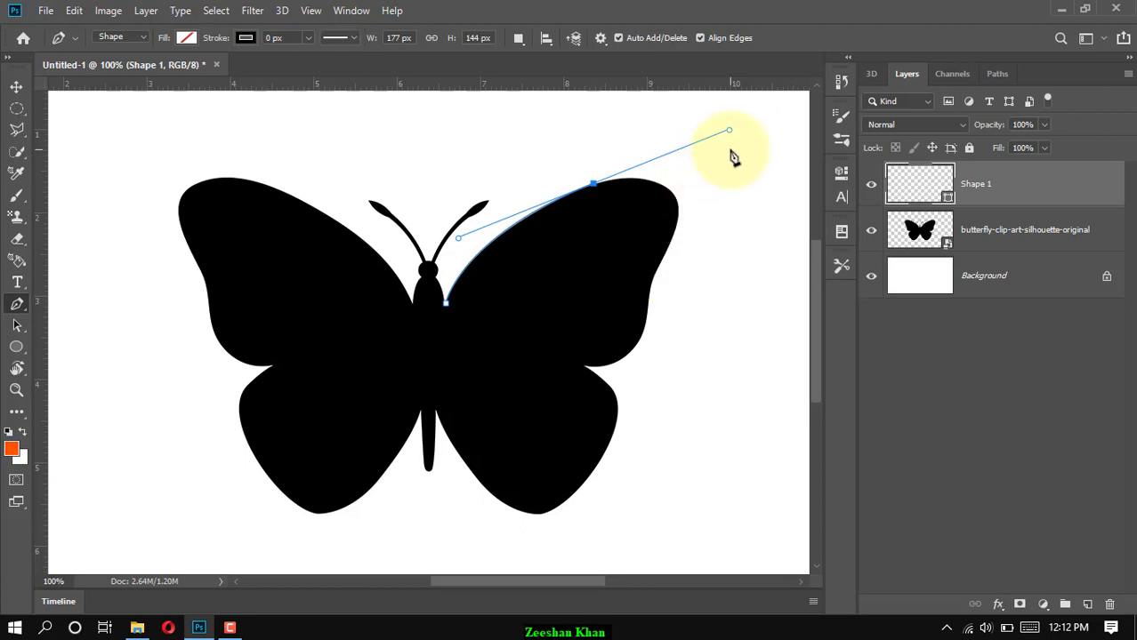
pyautogui.click(657, 268)
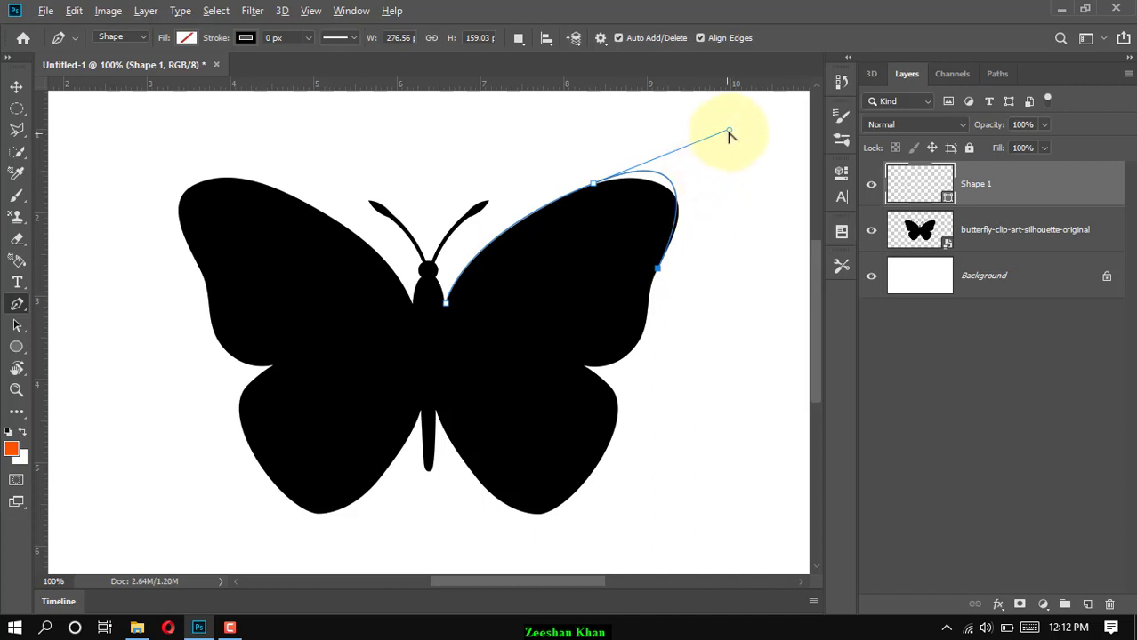
pyautogui.moveTo(730, 132); pyautogui.dragTo(733, 158)
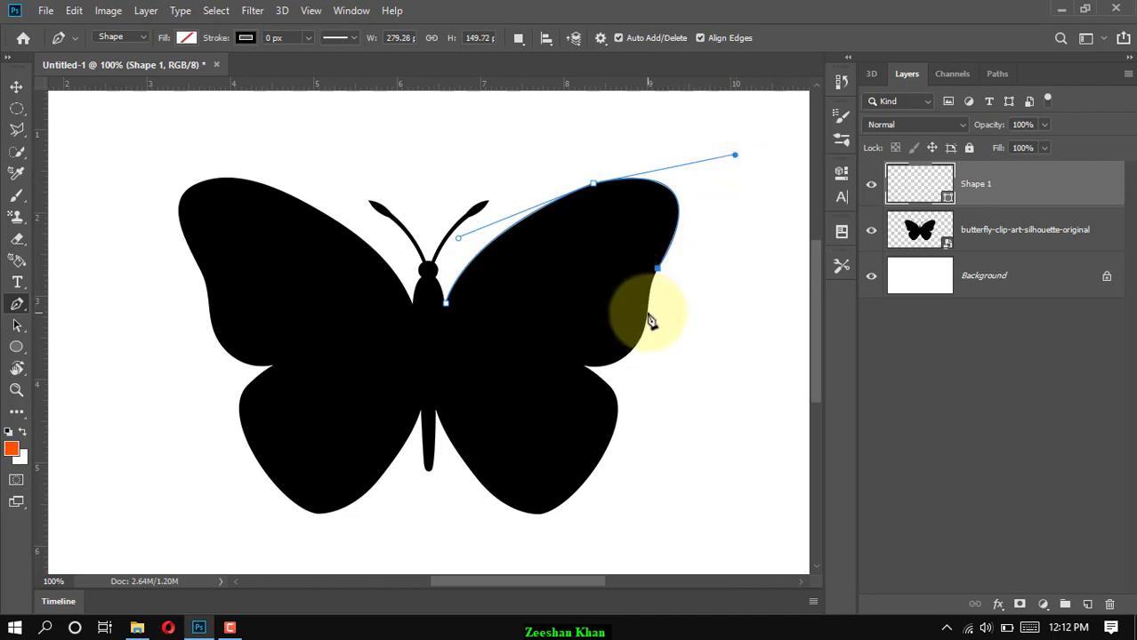
# Continue the outline along the upper right wing's lower outer edge to the notch between the wings, and bend the outgoing handle toward the lower wing
pyautogui.moveTo(648, 313); pyautogui.dragTo(651, 340)
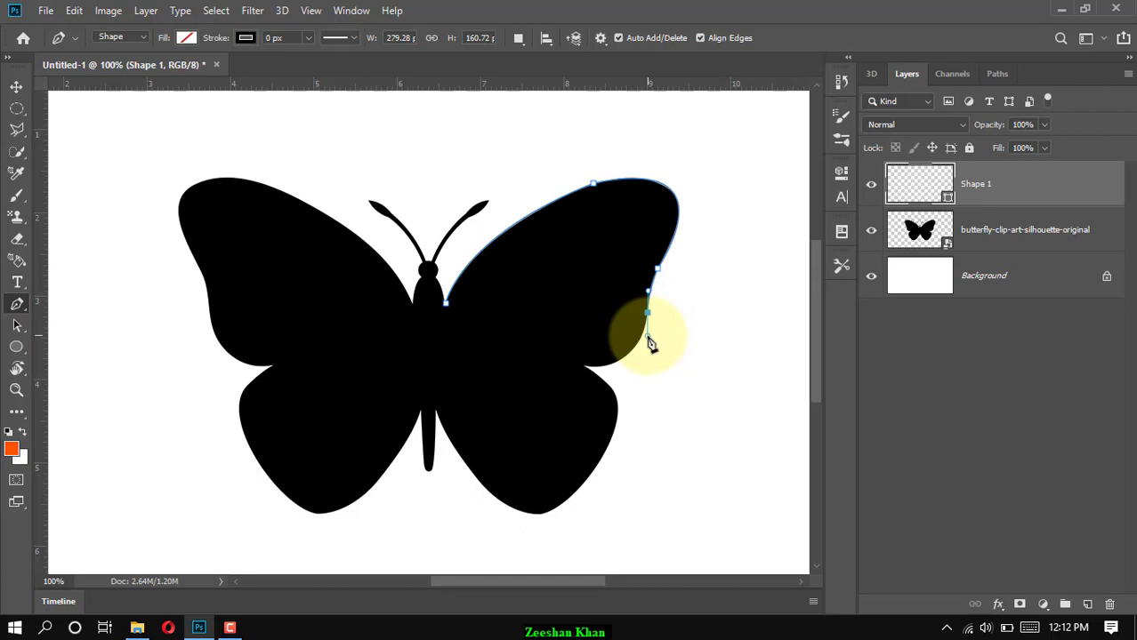
pyautogui.moveTo(650, 343); pyautogui.dragTo(647, 338)
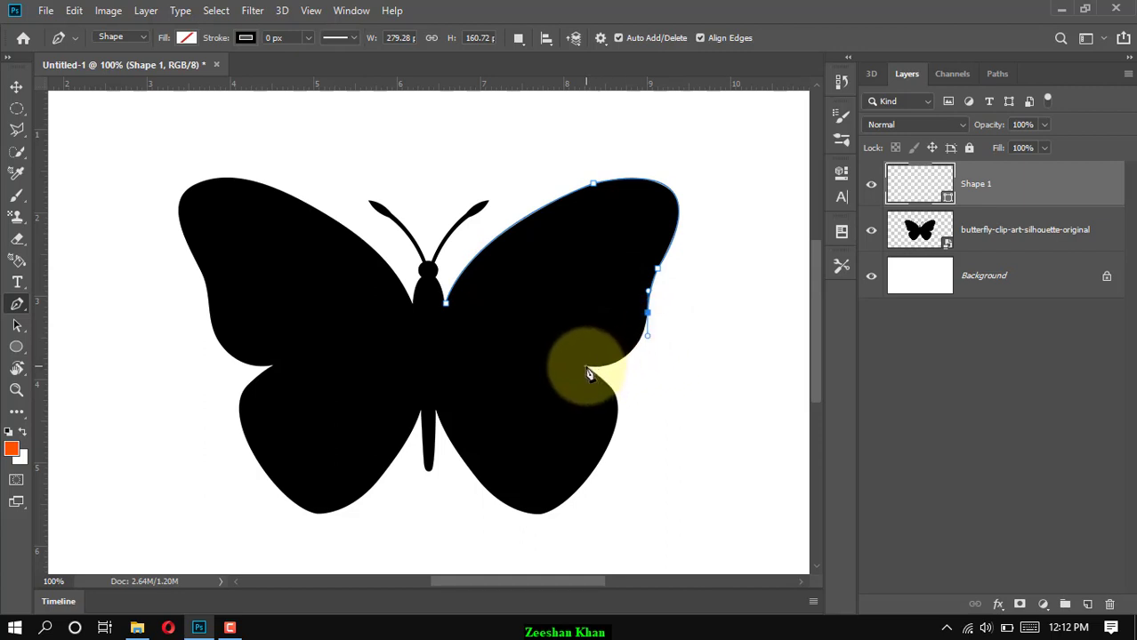
pyautogui.moveTo(585, 366); pyautogui.dragTo(552, 361)
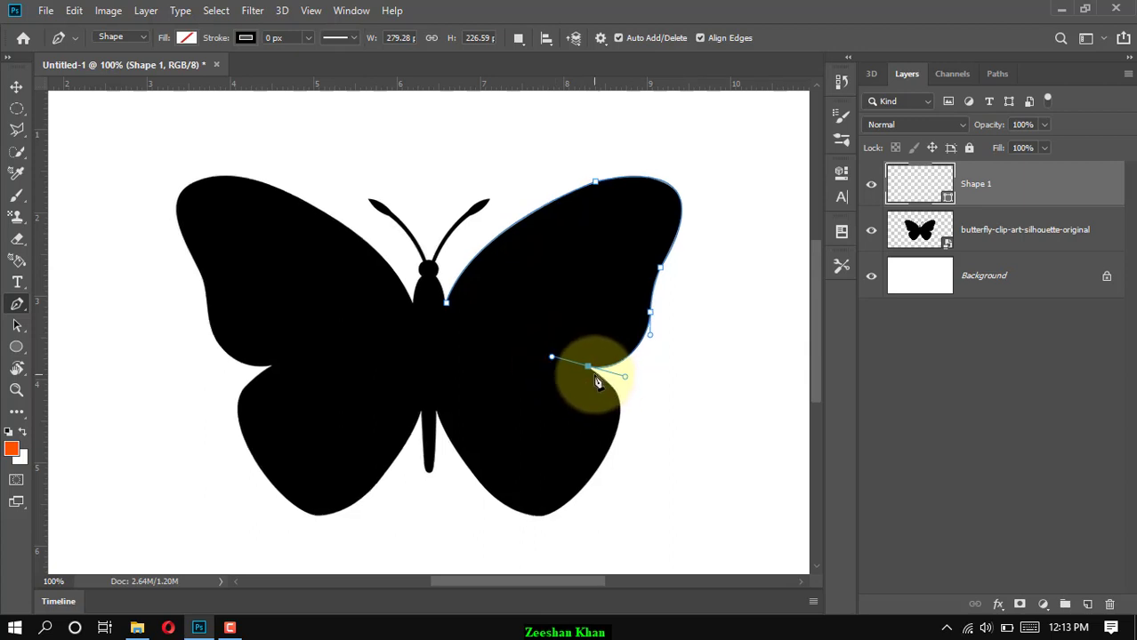
pyautogui.scroll(2, 596, 381)
pyautogui.scroll(-3, 596, 381)
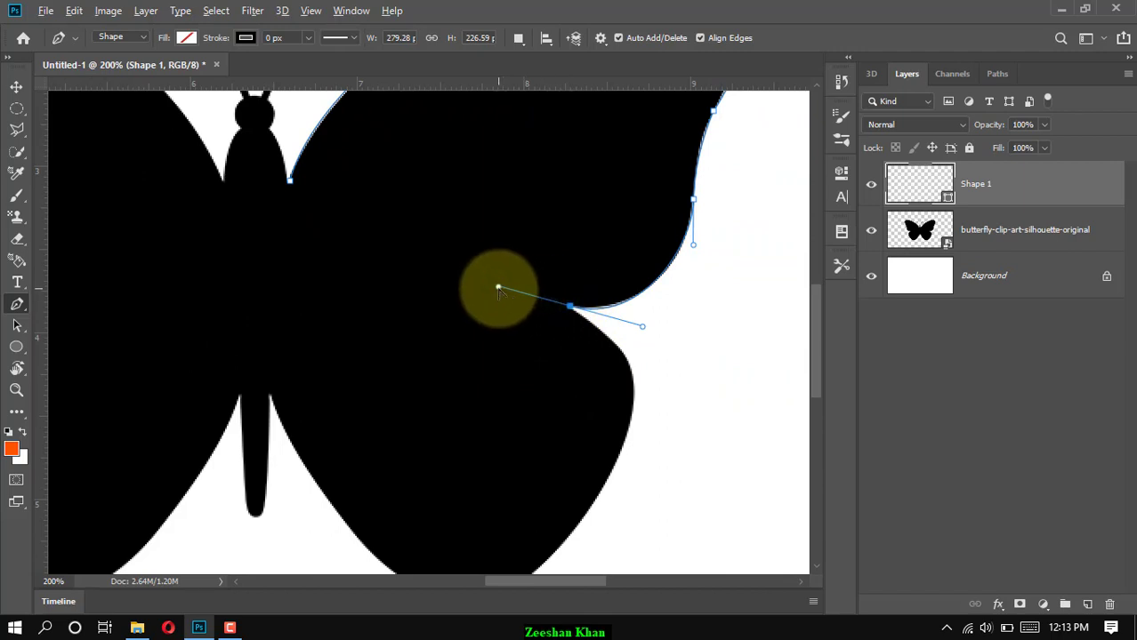
pyautogui.moveTo(514, 307); pyautogui.dragTo(614, 333)
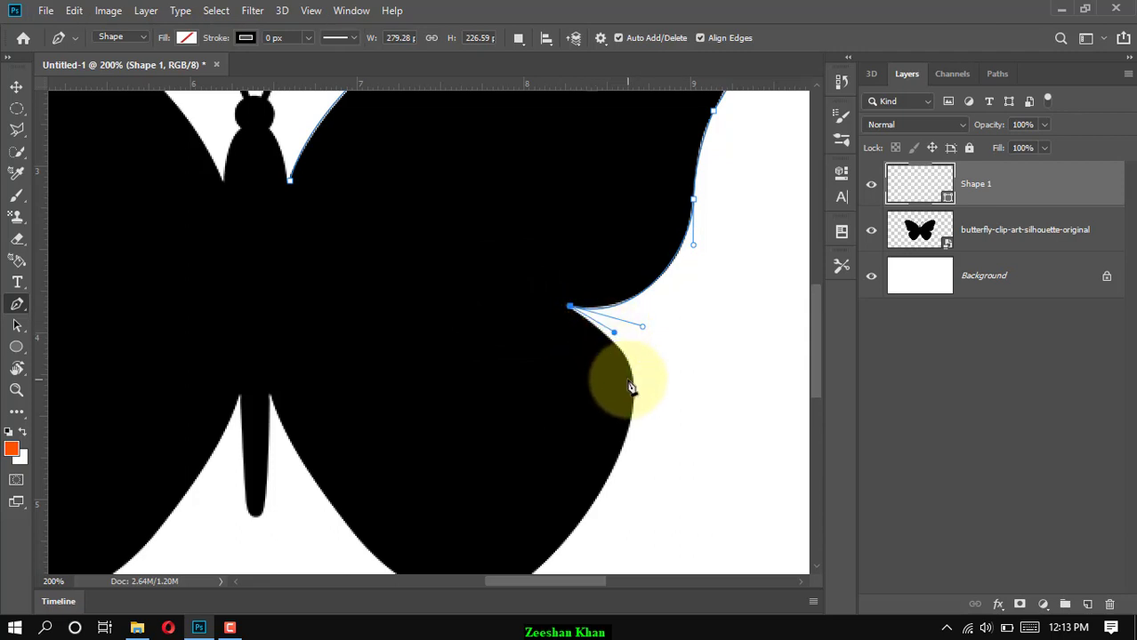
# Trace the upper outer curve of the lower right wing and adjust the direction handles to fit the silhouette
pyautogui.scroll(-1, 622, 381)
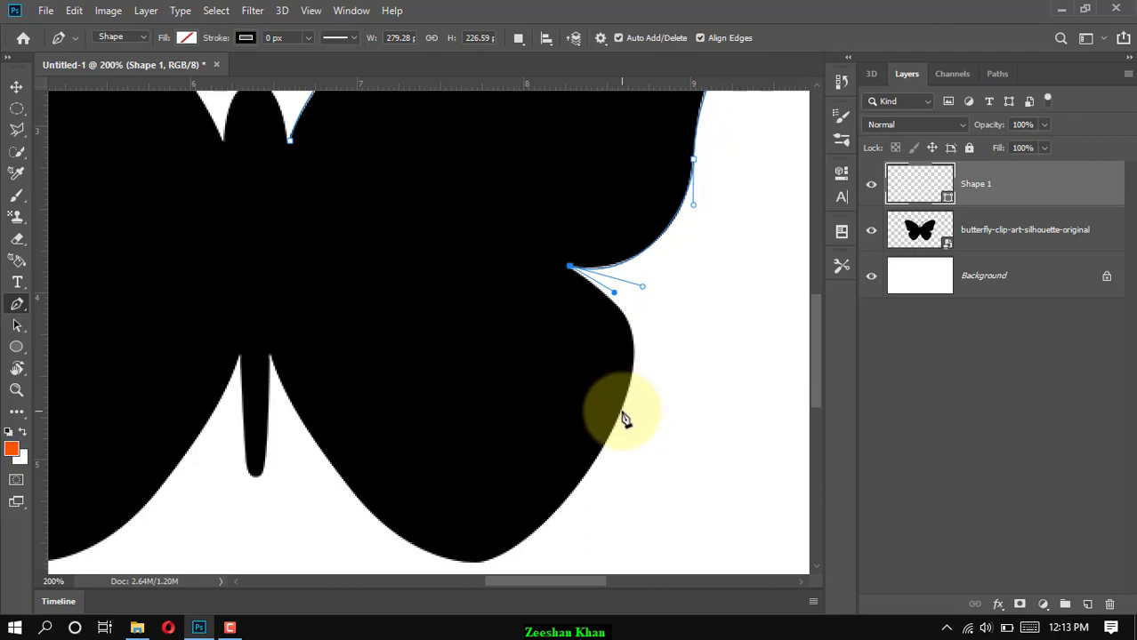
pyautogui.moveTo(621, 412); pyautogui.dragTo(590, 507)
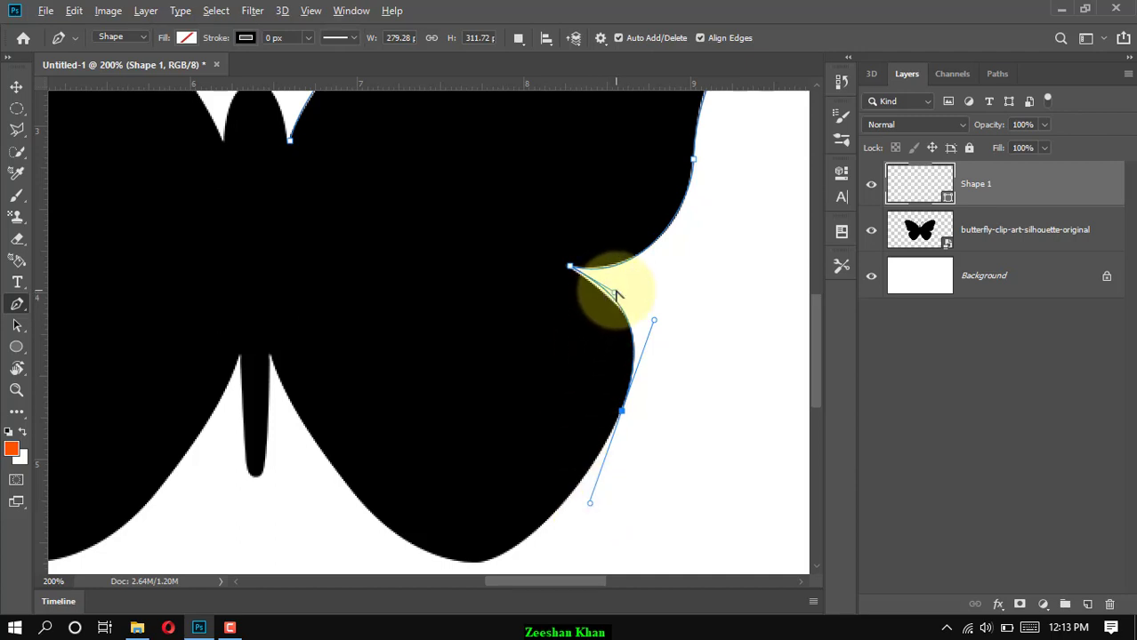
pyautogui.moveTo(615, 294); pyautogui.dragTo(611, 297)
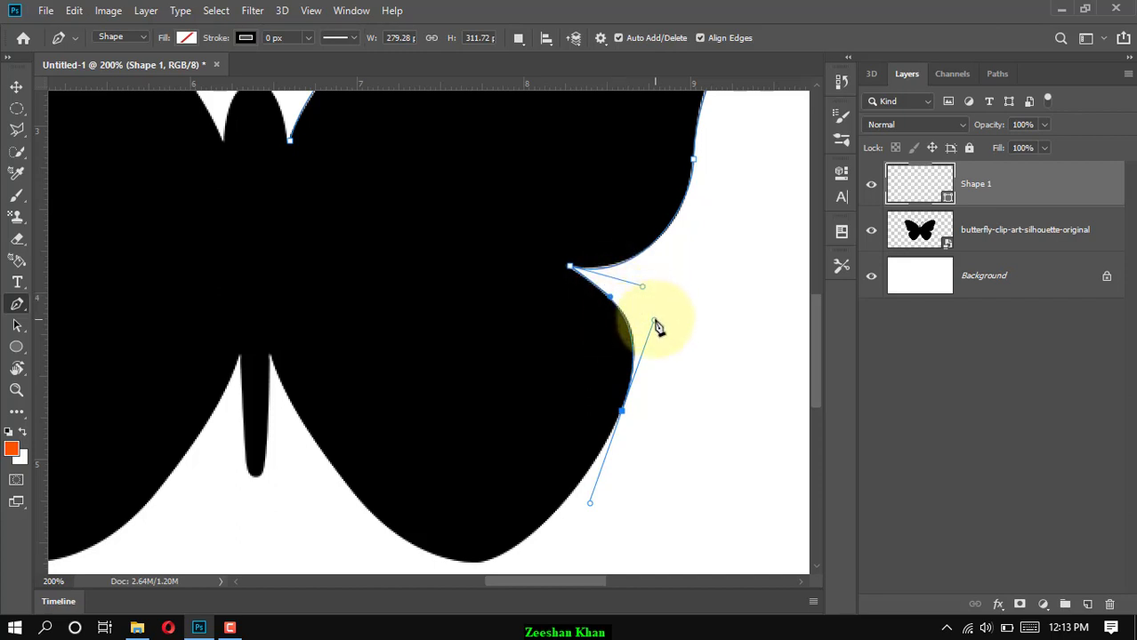
pyautogui.moveTo(653, 320); pyautogui.dragTo(656, 314)
# Continue the outline around the bottom tip of the lower right wing, adjusting the handles to follow the silhouette's edge
pyautogui.scroll(-3, 657, 325)
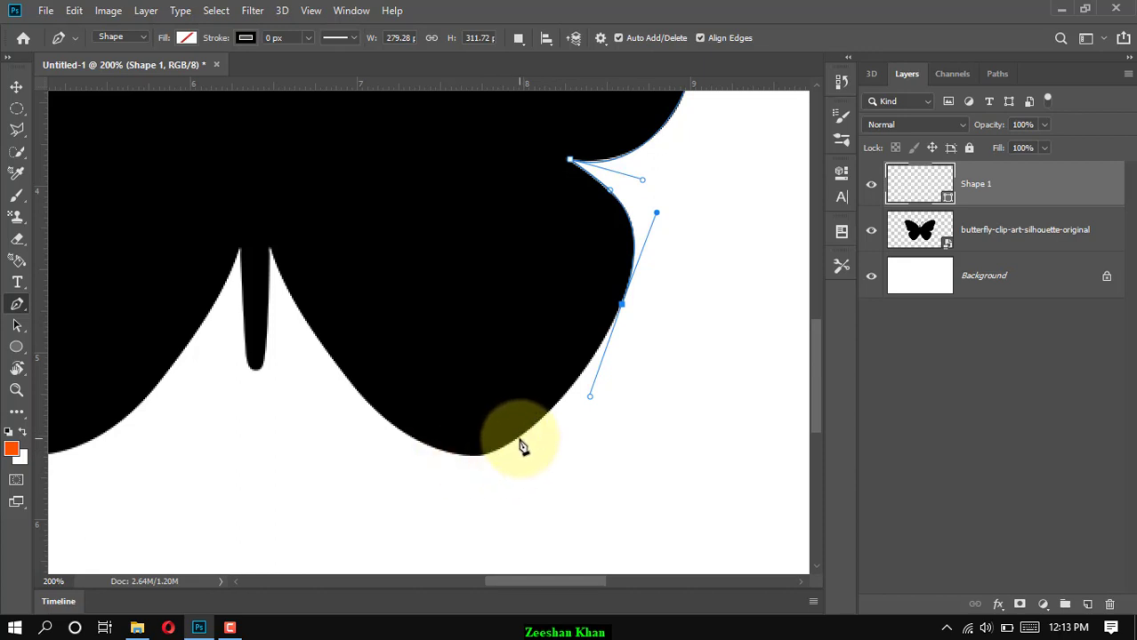
pyautogui.moveTo(515, 443); pyautogui.dragTo(501, 458)
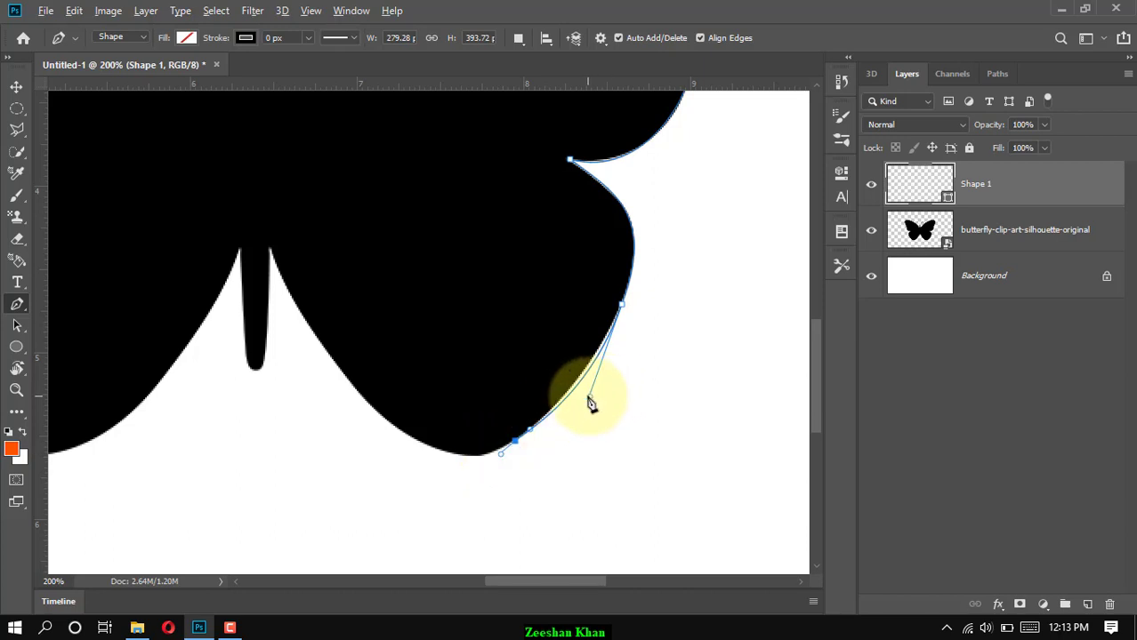
pyautogui.moveTo(594, 397); pyautogui.dragTo(594, 386)
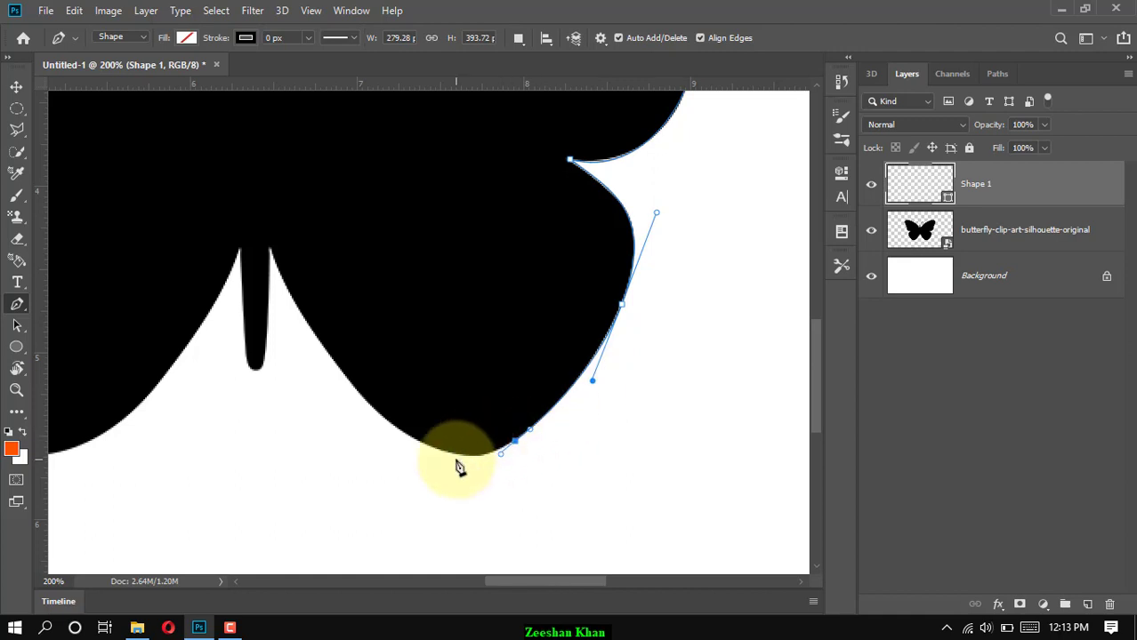
pyautogui.moveTo(431, 448); pyautogui.dragTo(389, 434)
pyautogui.moveTo(503, 456); pyautogui.dragTo(496, 454)
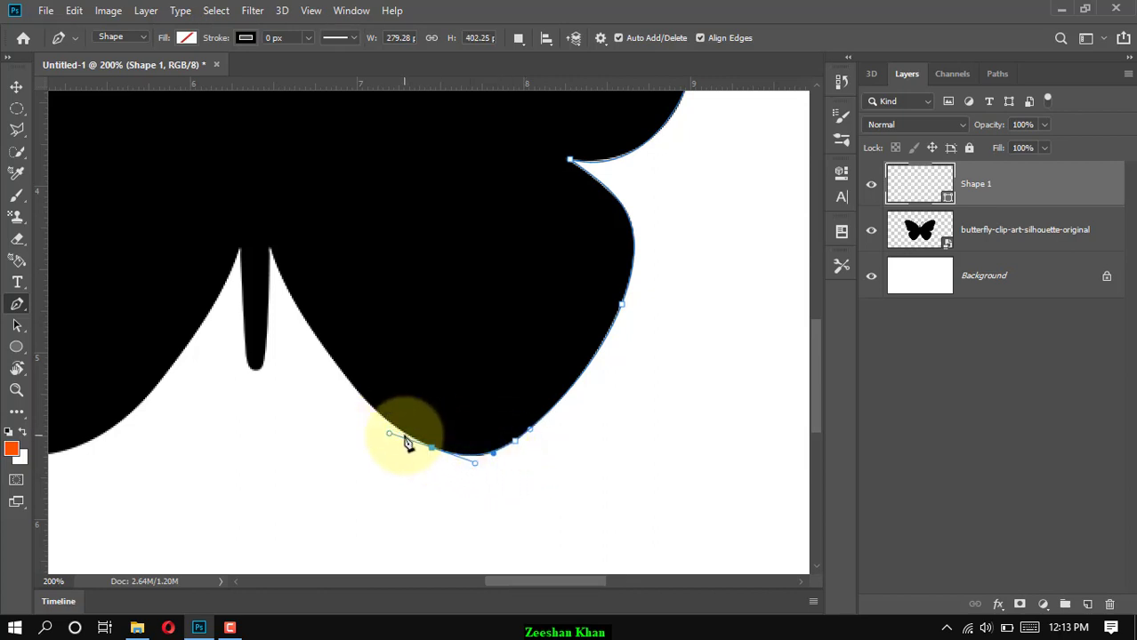
# Extend the outline up the lower right wing's inner edge to the tail of the body and refine the curve's handle
pyautogui.hscroll(-5, 406, 439)
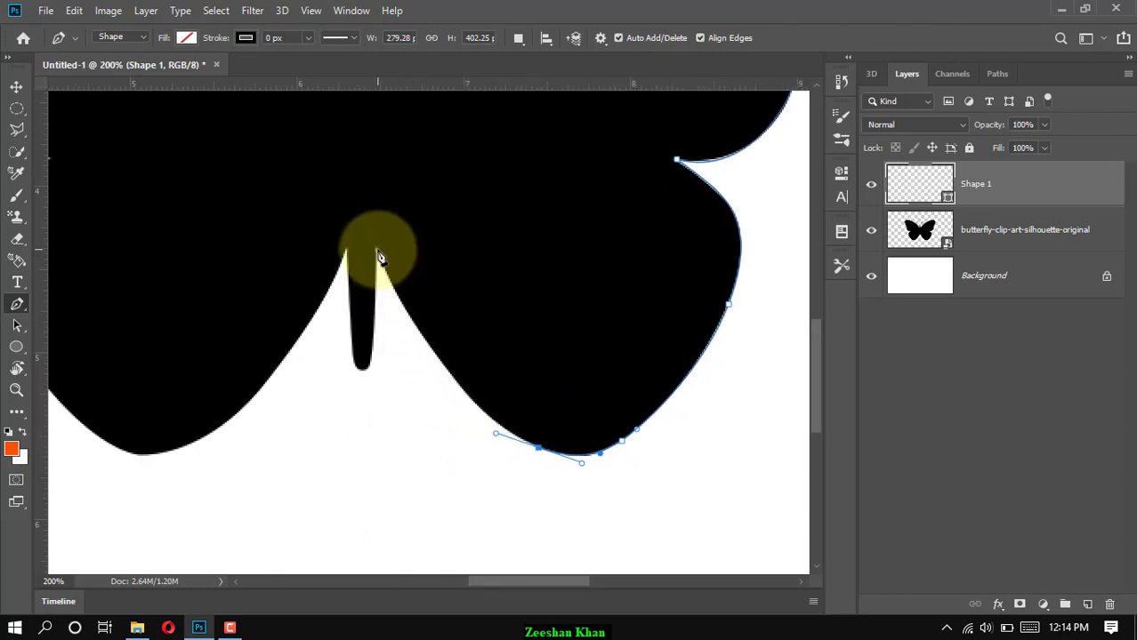
pyautogui.moveTo(377, 251); pyautogui.dragTo(355, 177)
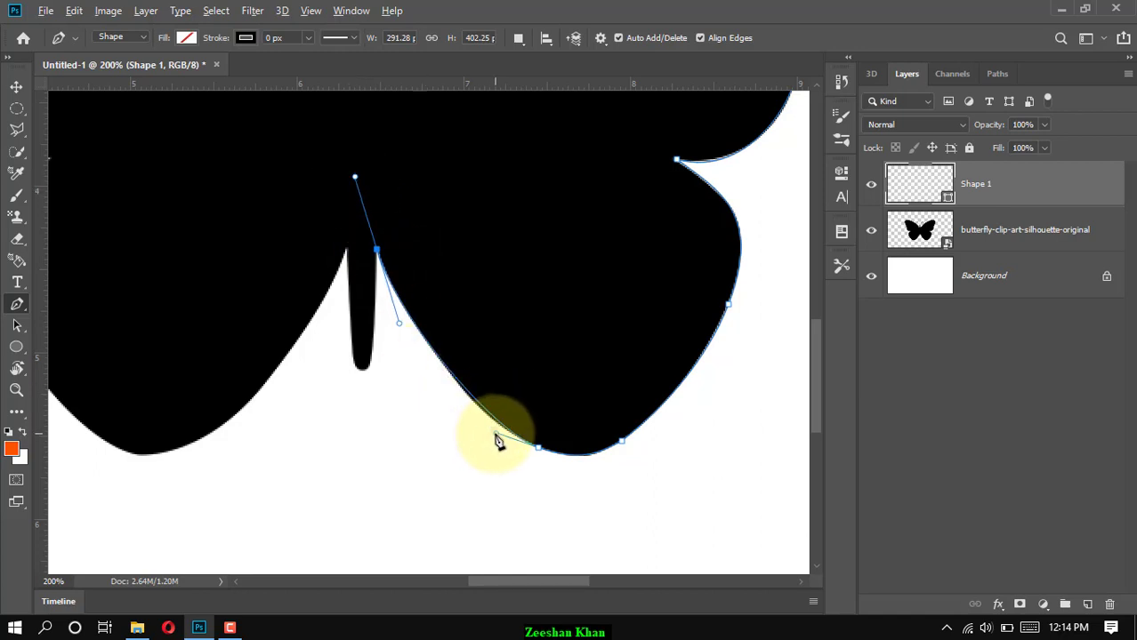
pyautogui.moveTo(498, 442); pyautogui.dragTo(486, 433)
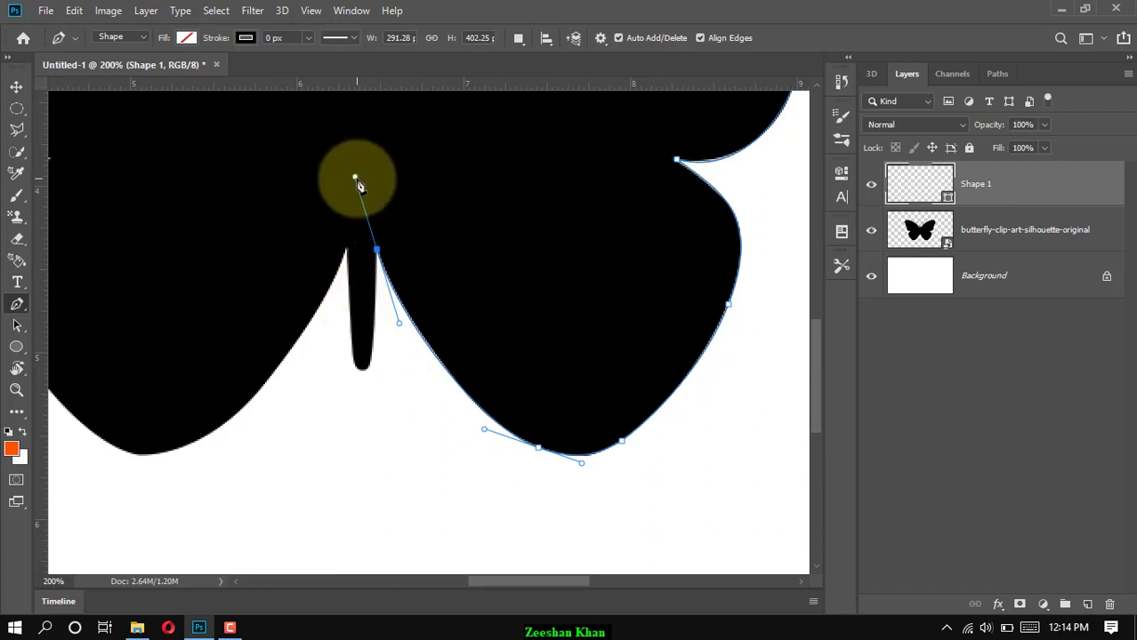
# Aim the outgoing handle down the body's tail and trace around the rounded tail tip to the lower left wing's inner corner
pyautogui.moveTo(355, 178); pyautogui.dragTo(376, 286)
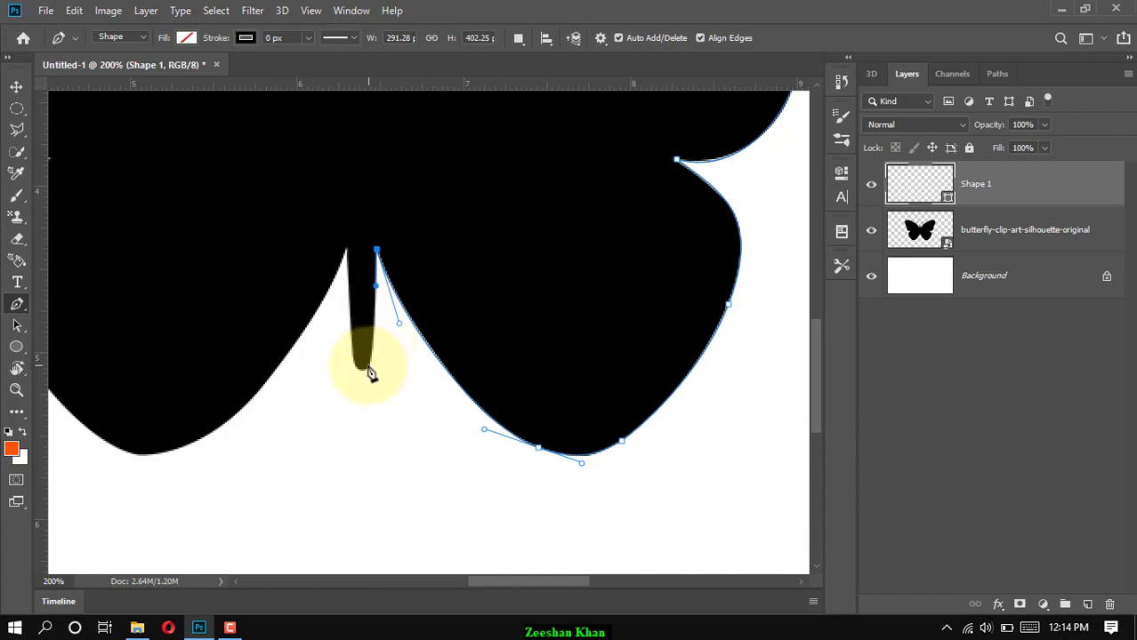
pyautogui.moveTo(368, 366); pyautogui.dragTo(359, 386)
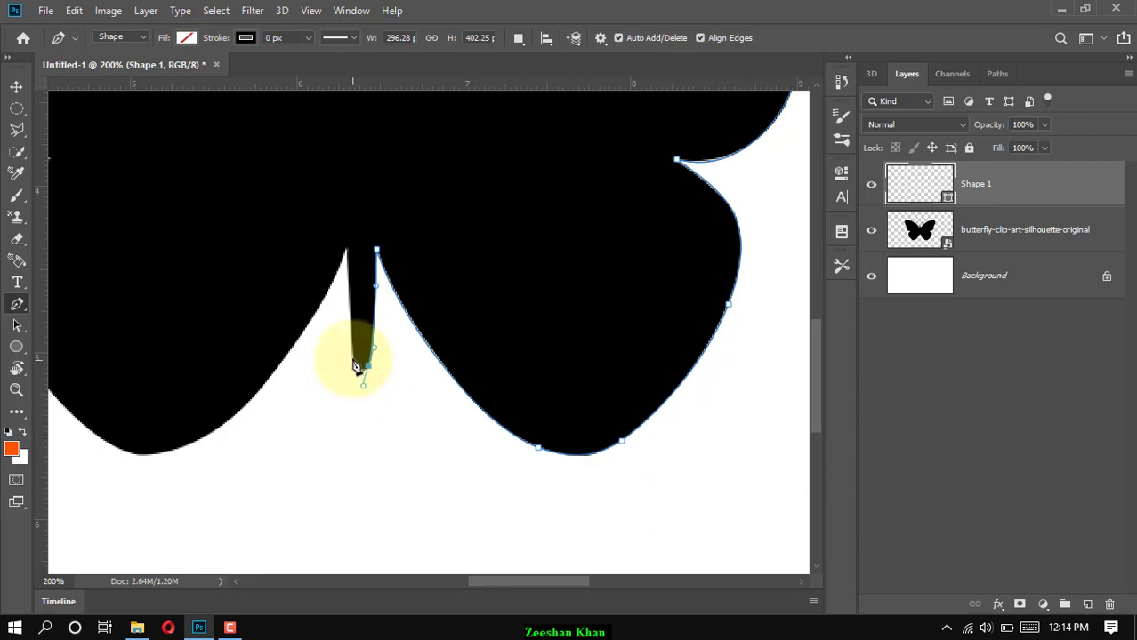
pyautogui.moveTo(355, 367); pyautogui.dragTo(350, 342)
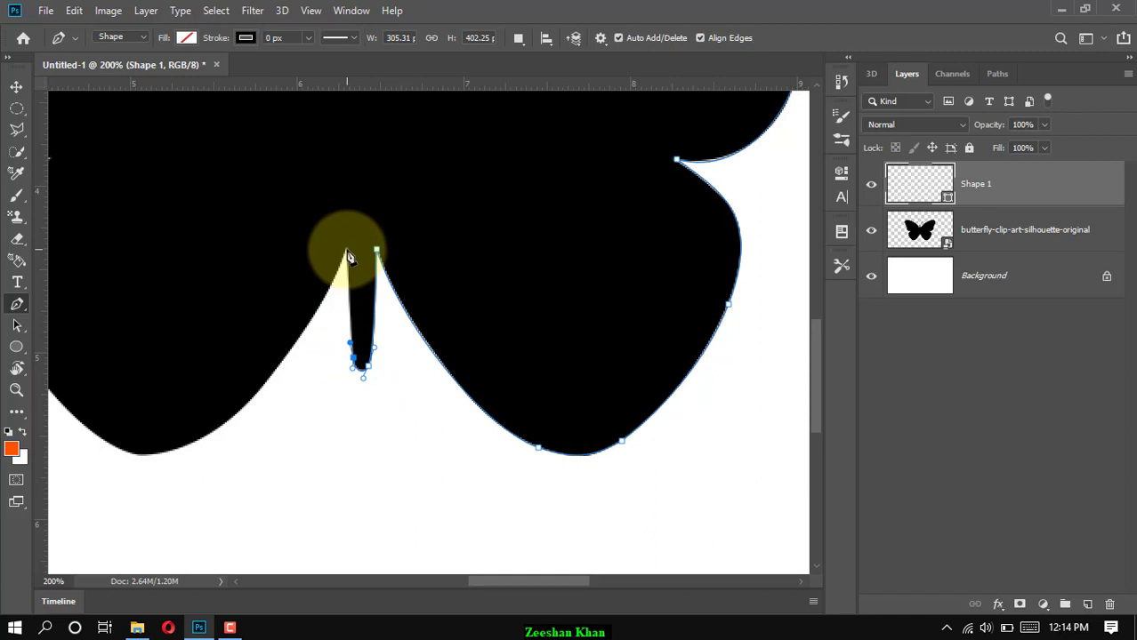
pyautogui.click(347, 253)
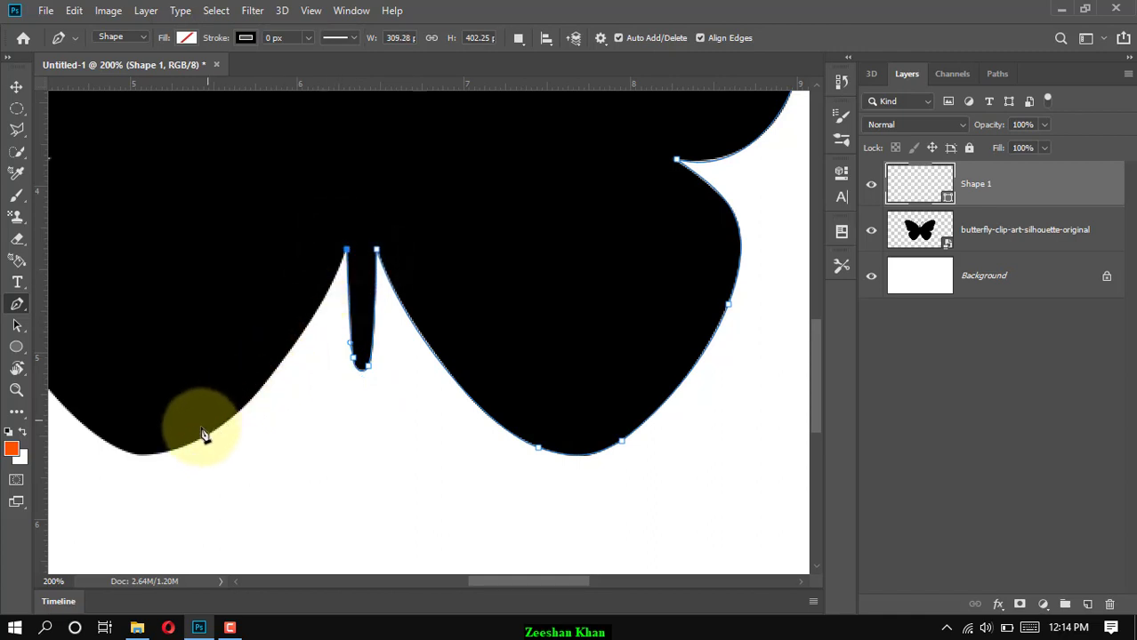
# Trace the lower left wing's inner edge and around its bottom tip, adjusting the handle to fit the silhouette
pyautogui.moveTo(186, 443); pyautogui.dragTo(103, 478)
pyautogui.hscroll(-5, 191, 473)
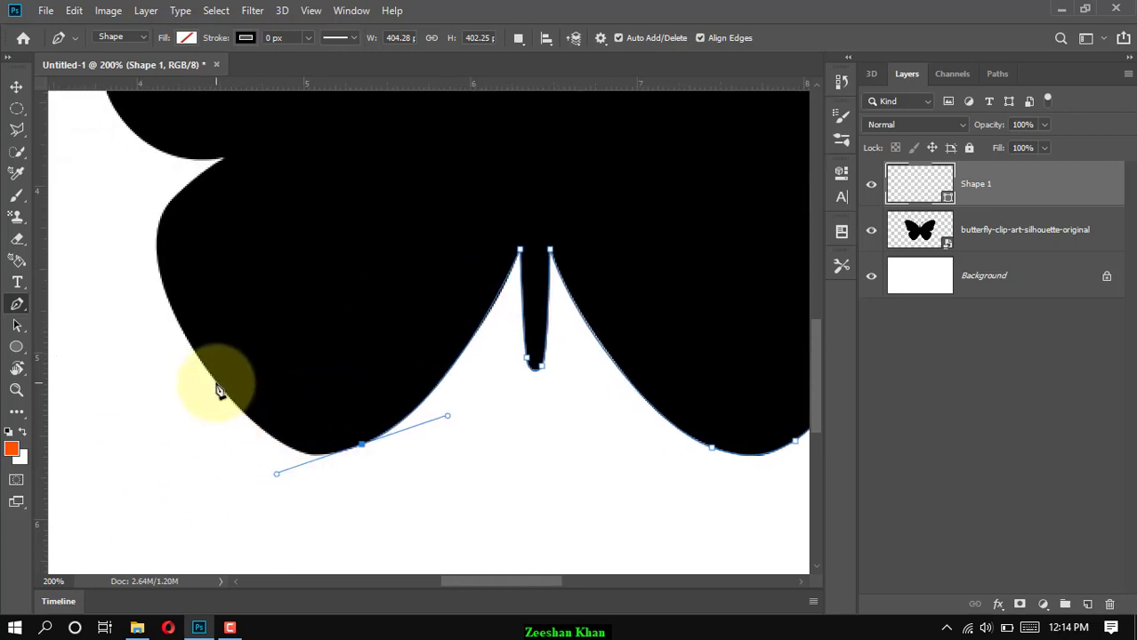
pyautogui.moveTo(209, 373); pyautogui.dragTo(175, 331)
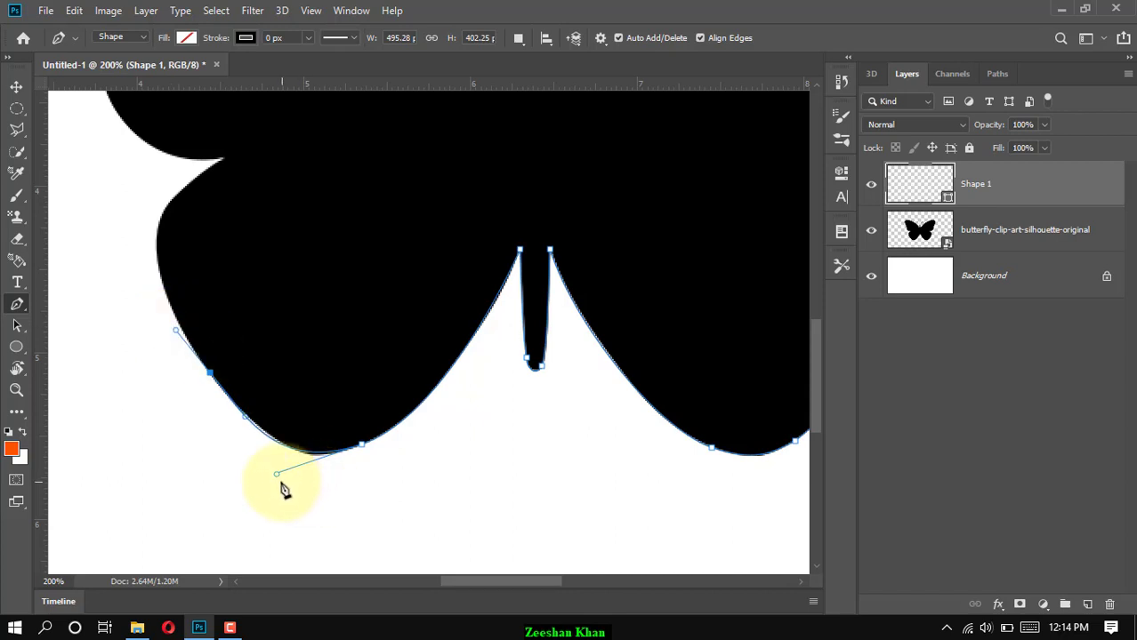
pyautogui.moveTo(279, 474)
pyautogui.mouseDown()
pyautogui.moveTo(292, 472)
pyautogui.moveTo(258, 470)
pyautogui.moveTo(297, 483)
pyautogui.mouseUp()
# Continue the outline up the lower left wing's outer edge to the notch between the wings and refine the last curve's handle
pyautogui.hscroll(-2, 233, 355)
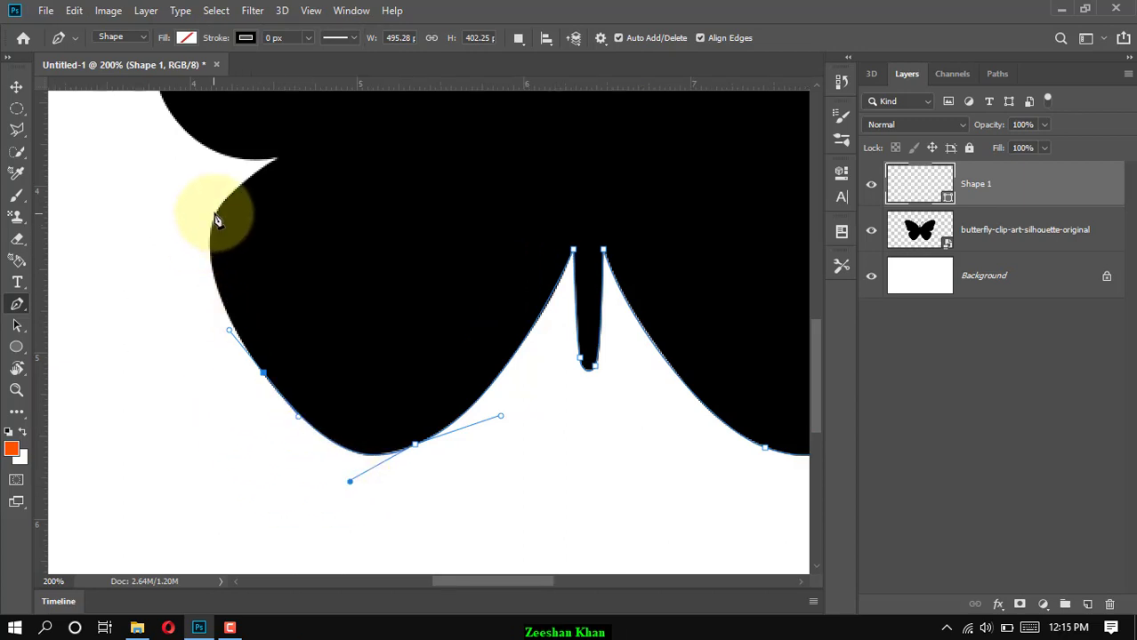
pyautogui.moveTo(213, 214); pyautogui.dragTo(234, 178)
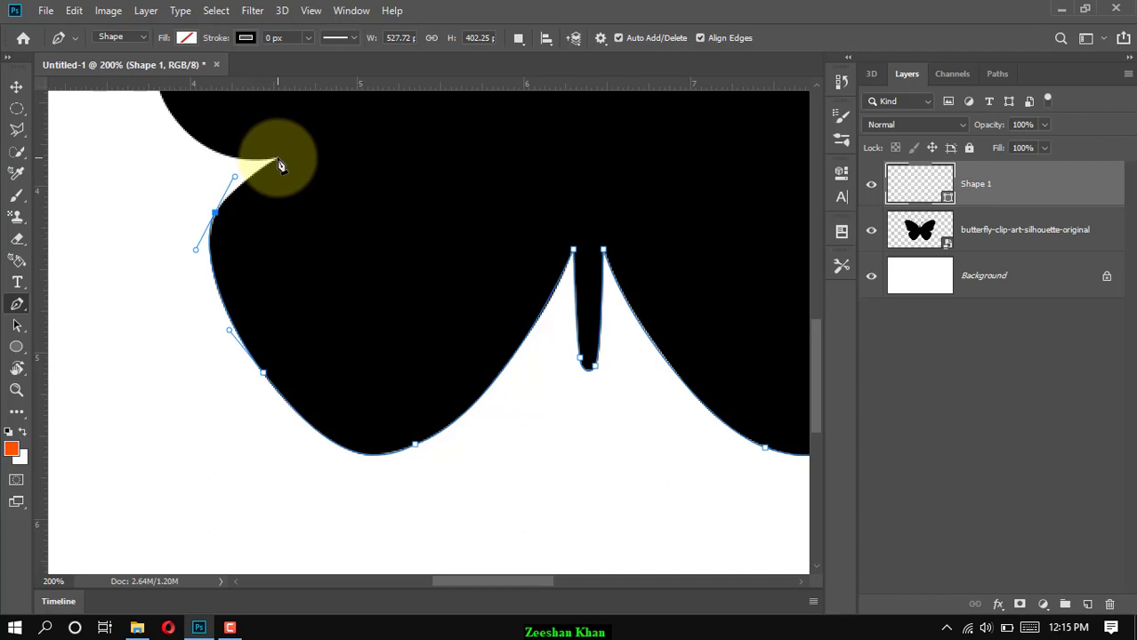
pyautogui.click(278, 158)
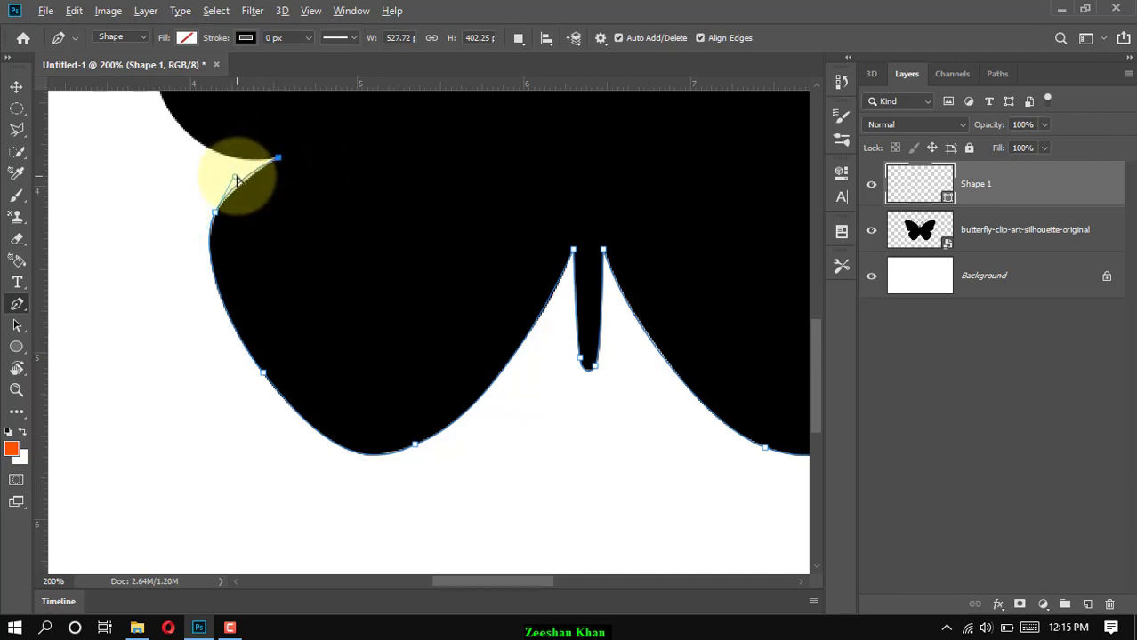
pyautogui.moveTo(236, 182); pyautogui.dragTo(228, 189)
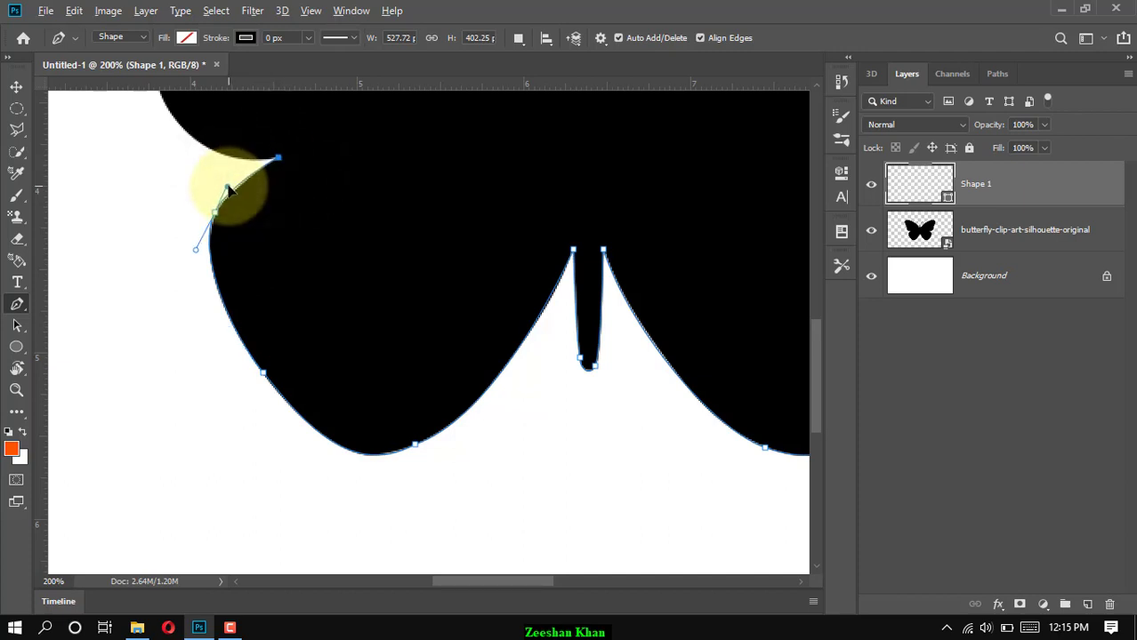
# Trace the upper left wing's lower outer curve from the notch and shorten the outgoing handle to follow the wing's edge
pyautogui.hscroll(-4, 225, 192)
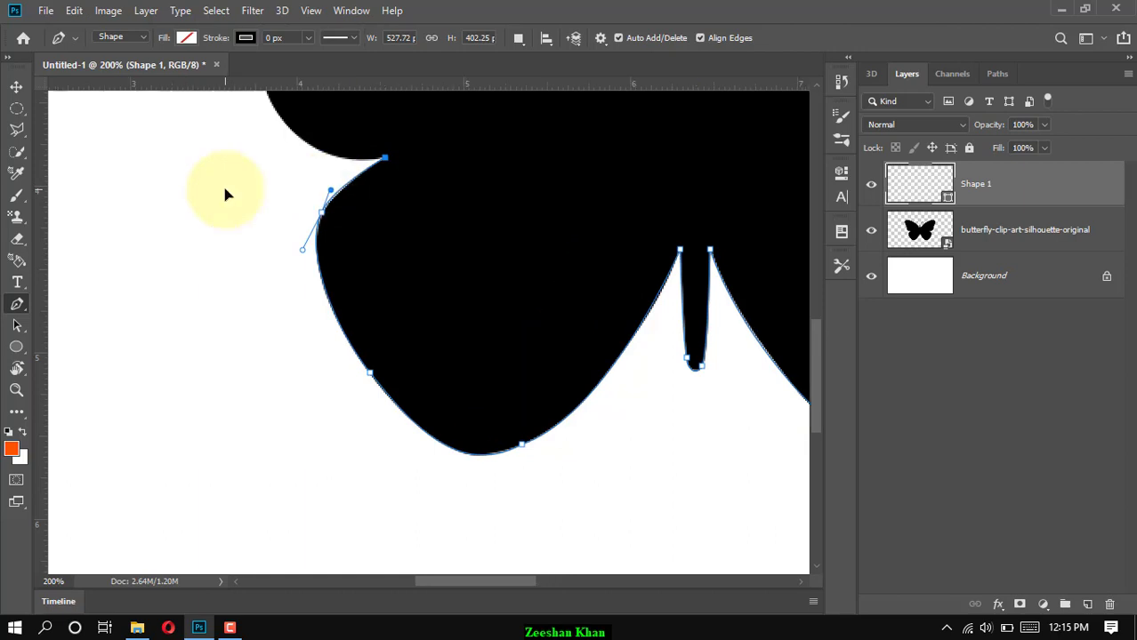
pyautogui.scroll(6, 224, 192)
pyautogui.scroll(1, 225, 194)
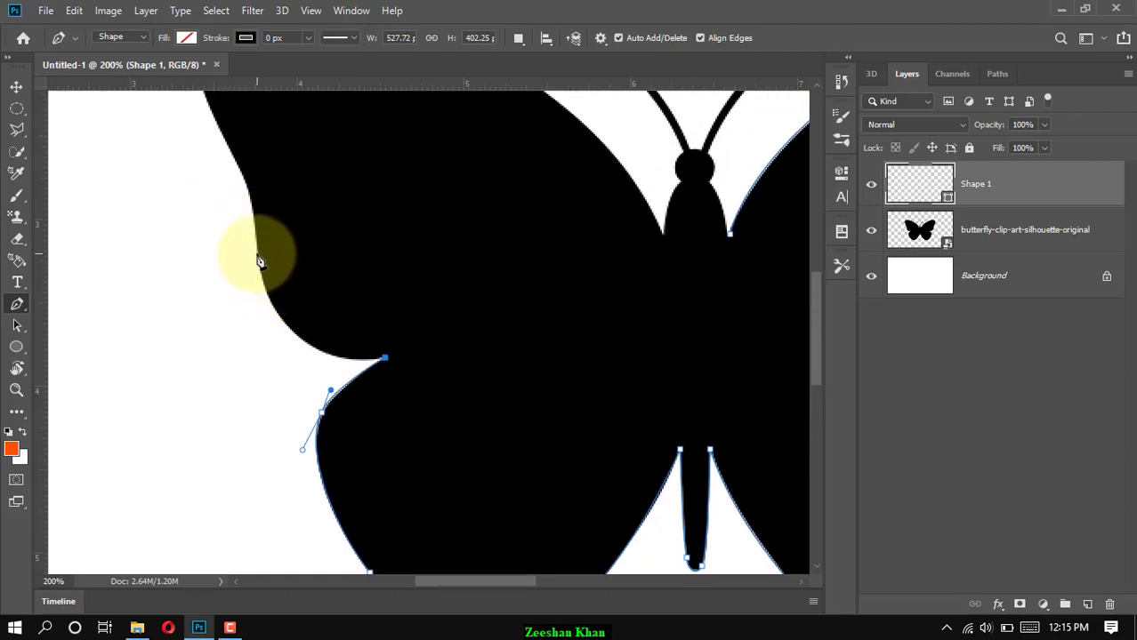
pyautogui.moveTo(257, 254); pyautogui.dragTo(231, 127)
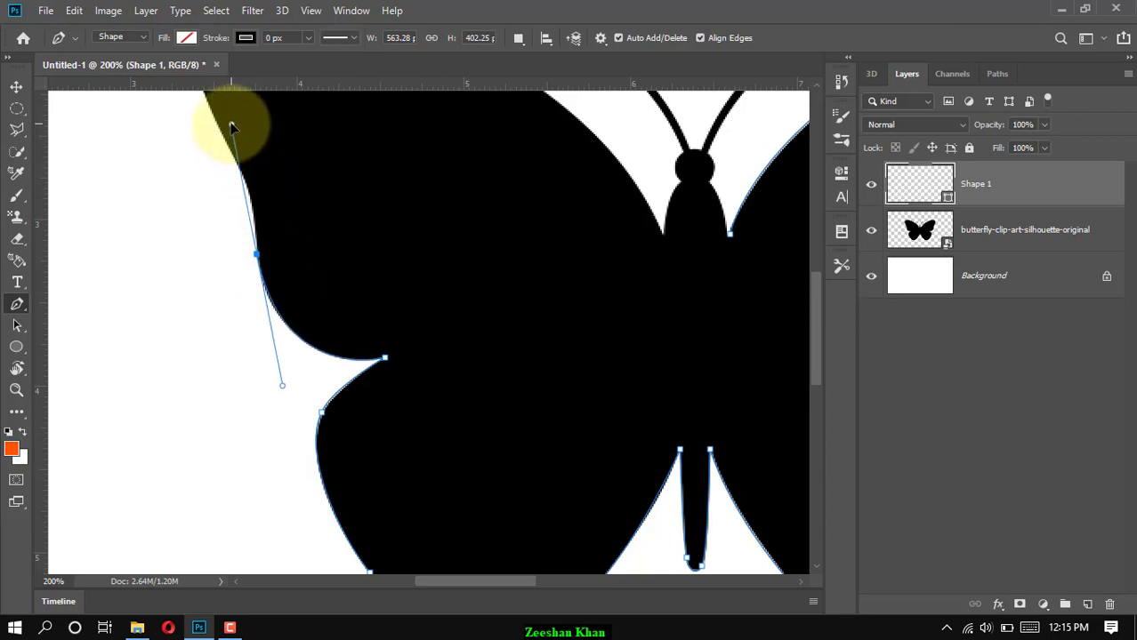
pyautogui.scroll(4, 241, 200)
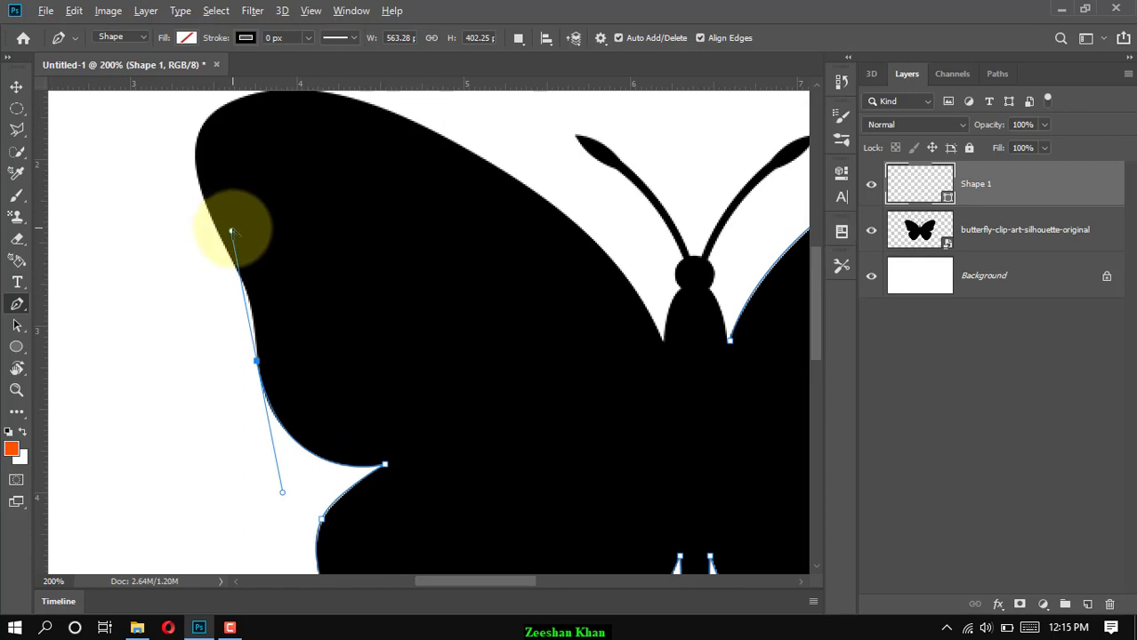
pyautogui.moveTo(230, 233); pyautogui.dragTo(254, 311)
pyautogui.moveTo(260, 320); pyautogui.dragTo(260, 317)
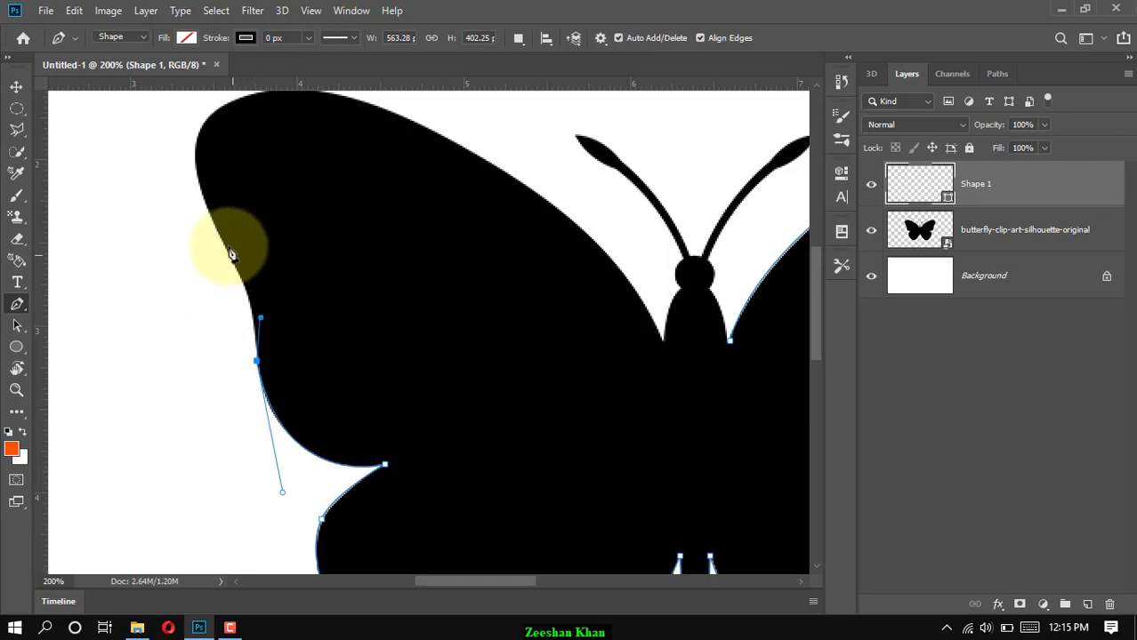
# Extend the outline up the upper left wing's outer edge and around its rounded tip, correcting the handle to match the silhouette
pyautogui.moveTo(212, 222); pyautogui.dragTo(191, 188)
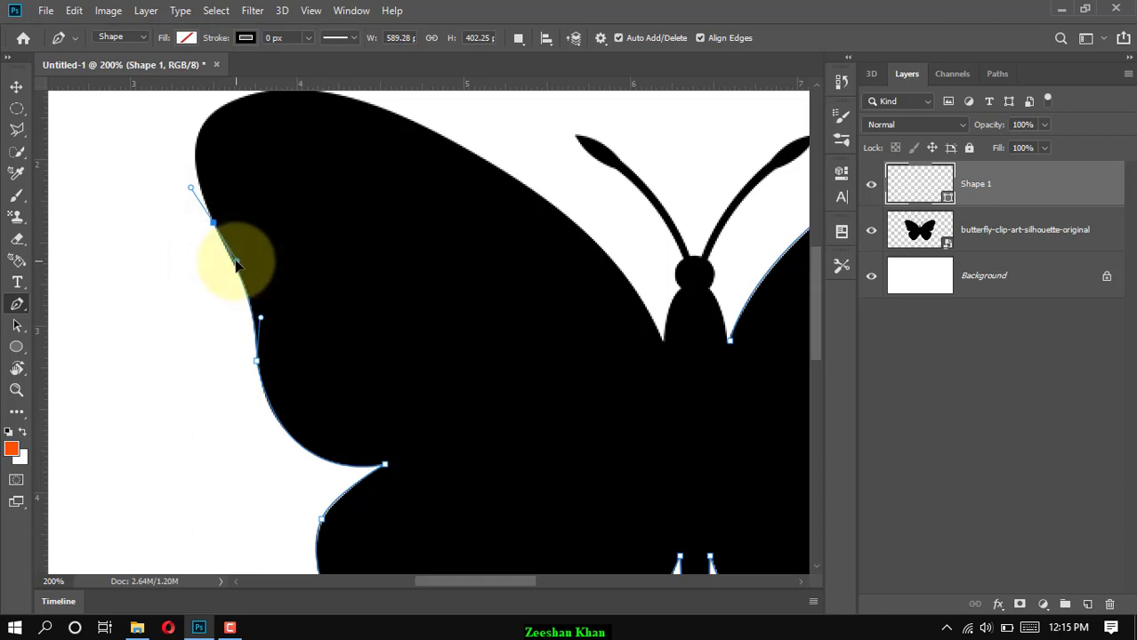
pyautogui.scroll(3, 236, 264)
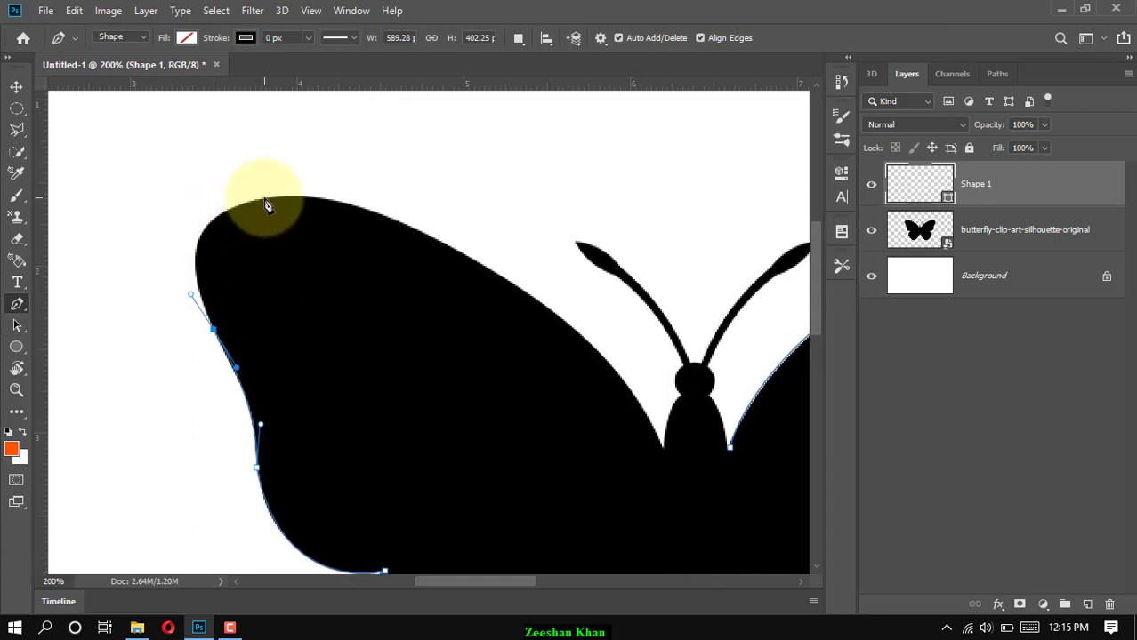
pyautogui.moveTo(265, 197); pyautogui.dragTo(364, 182)
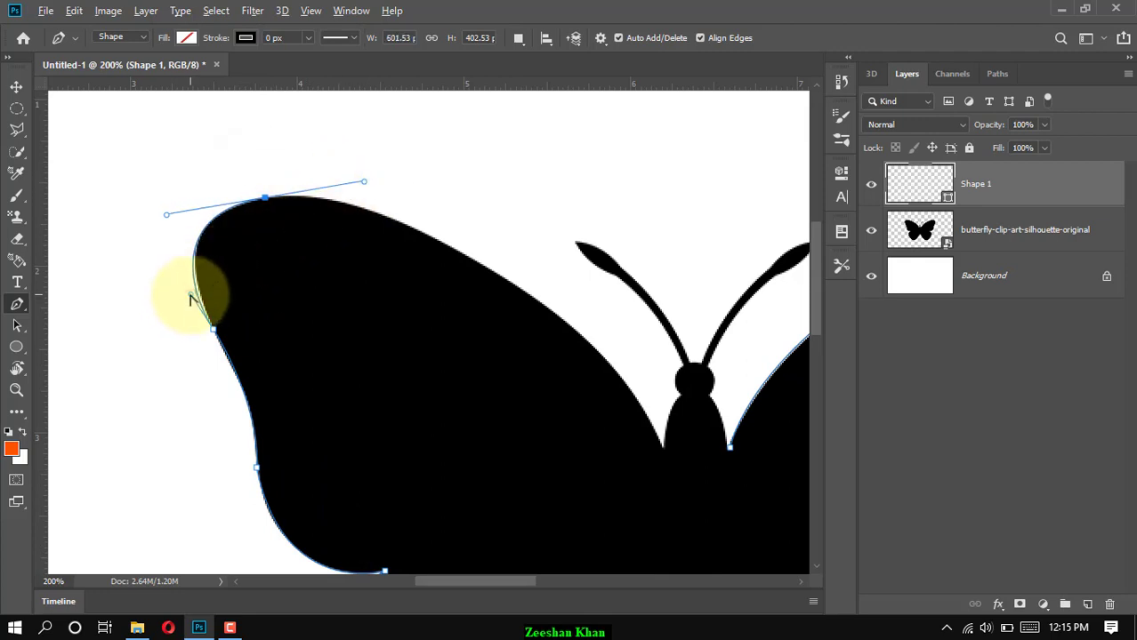
pyautogui.moveTo(190, 299); pyautogui.dragTo(195, 293)
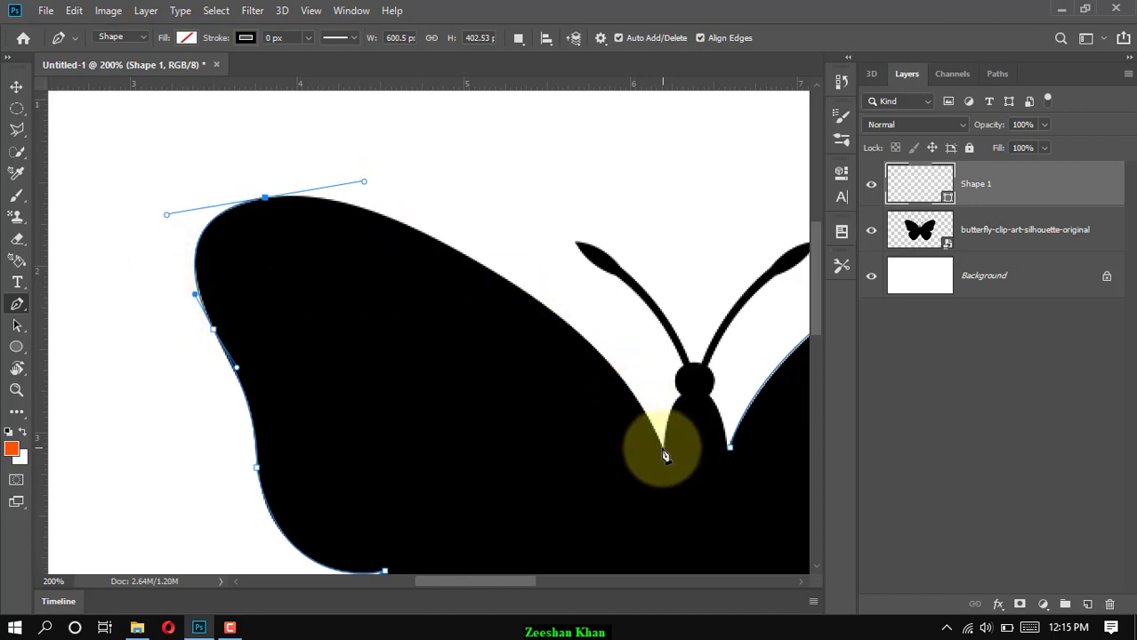
# Trace the upper left wing's top edge to the body, then up the body and head's left side to the left antenna's base
pyautogui.moveTo(663, 450); pyautogui.dragTo(663, 318)
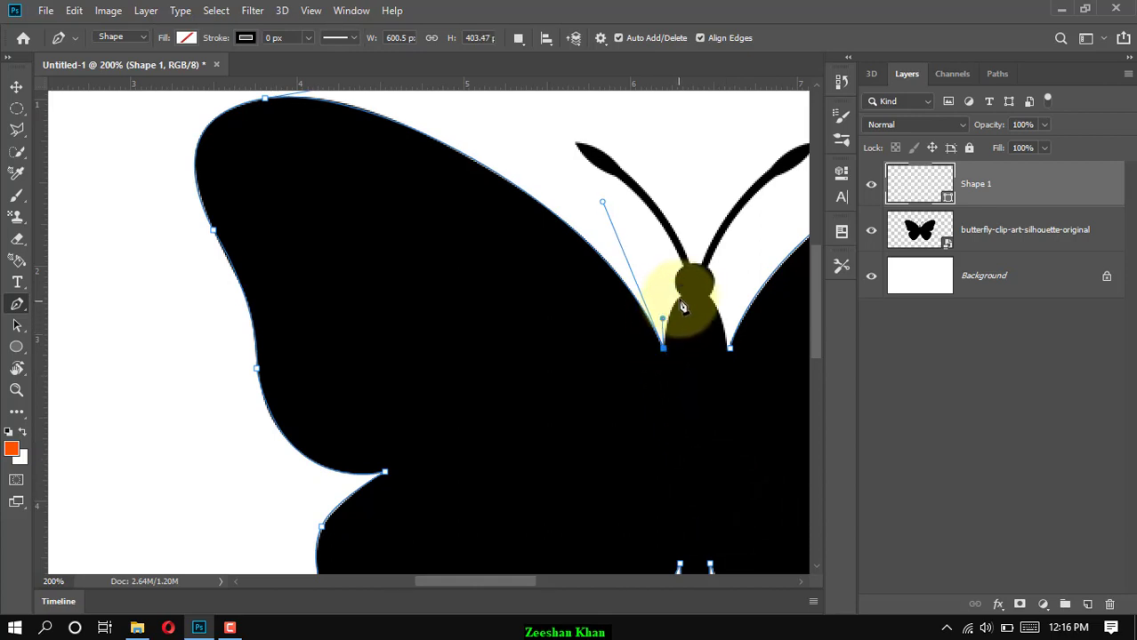
pyautogui.click(683, 298)
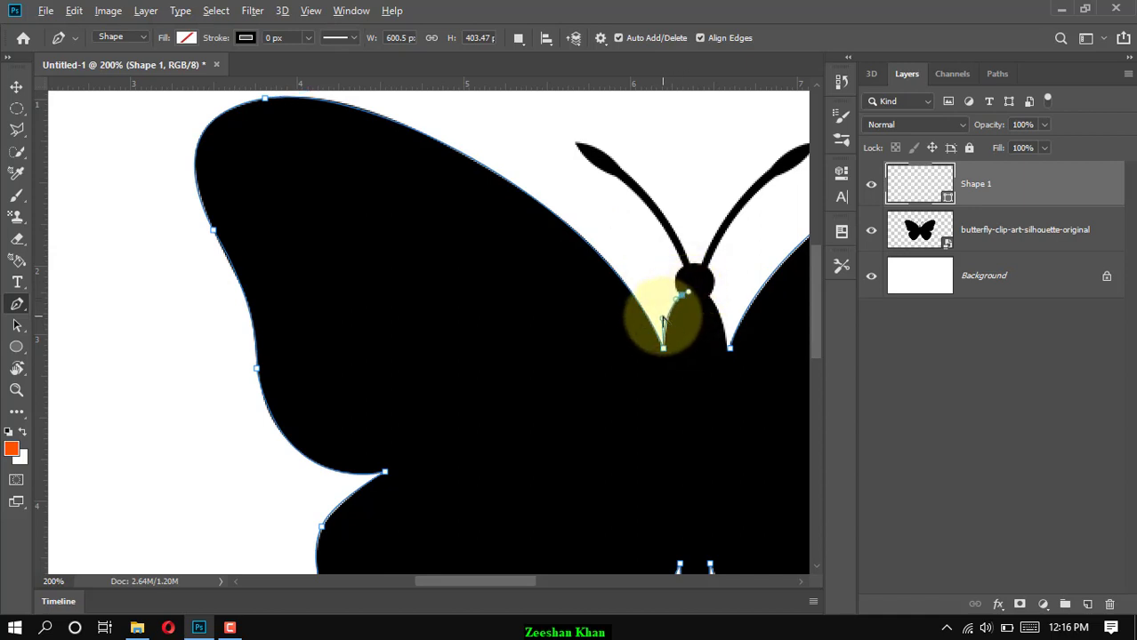
pyautogui.moveTo(663, 318); pyautogui.dragTo(675, 249)
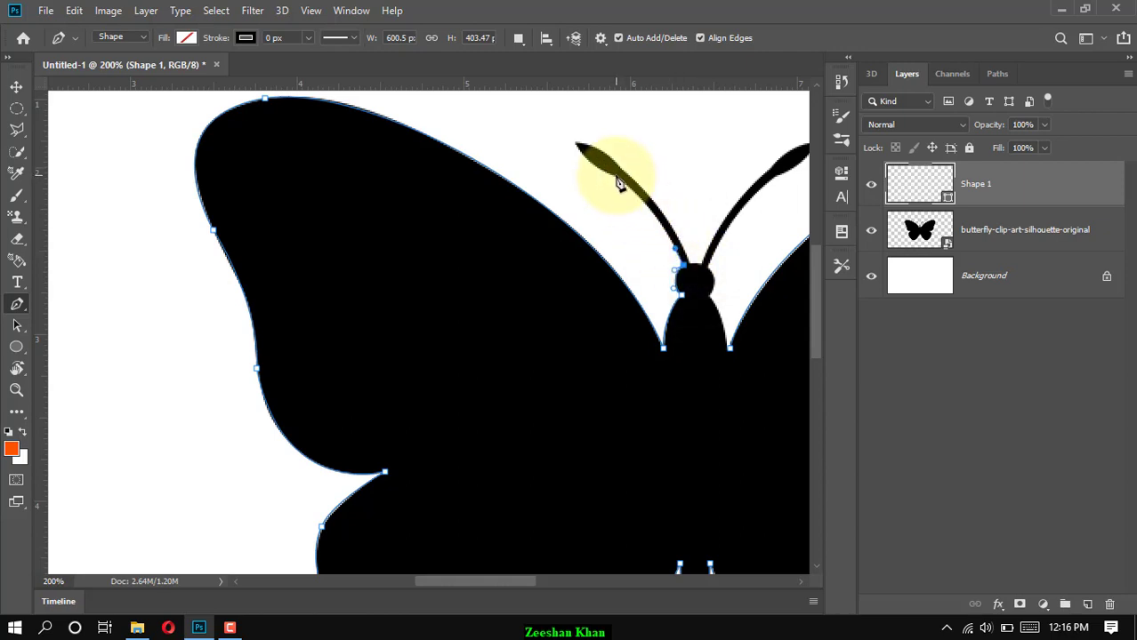
# Trace the left antenna out to its pointed tip and back to the head, adjusting the handles around the thickened end
pyautogui.moveTo(617, 175); pyautogui.dragTo(586, 158)
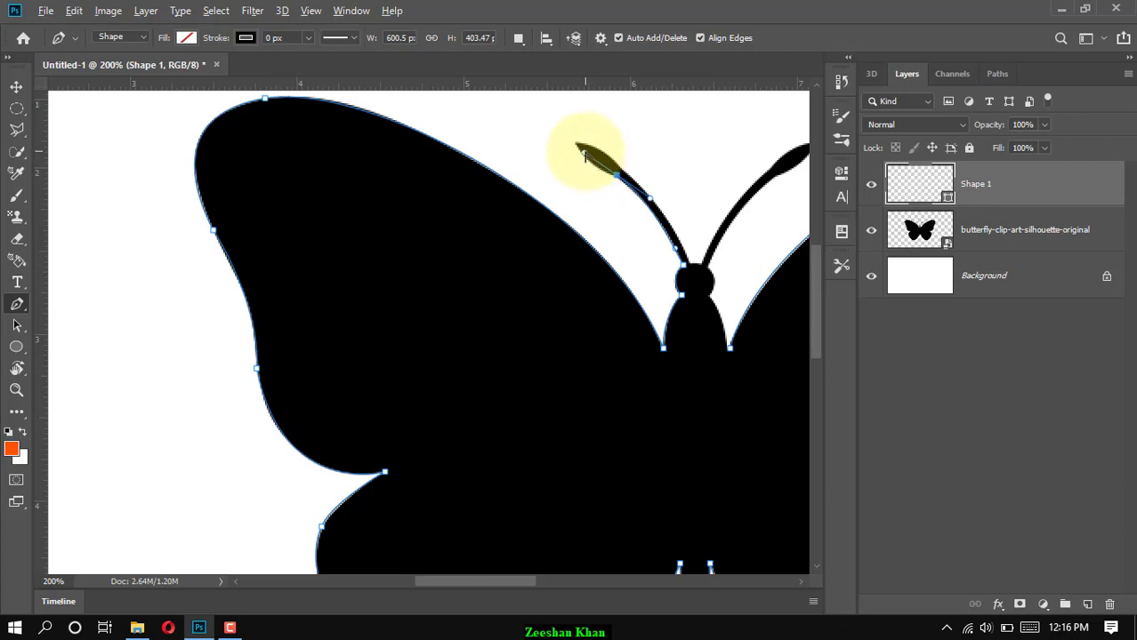
pyautogui.moveTo(585, 153); pyautogui.dragTo(603, 174)
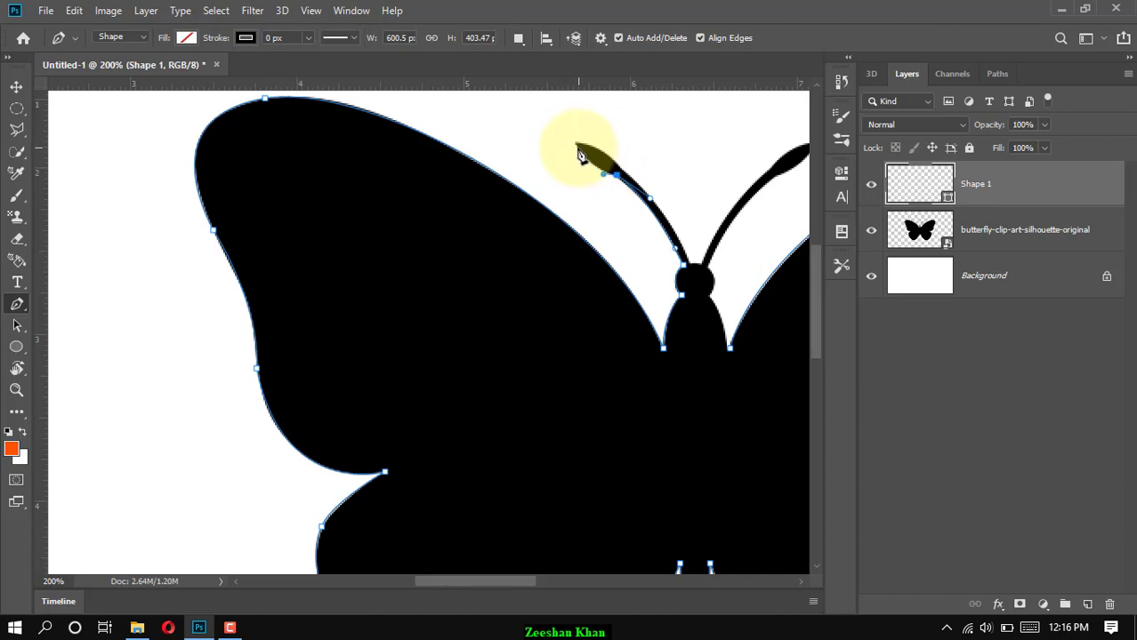
pyautogui.moveTo(574, 140); pyautogui.dragTo(630, 181)
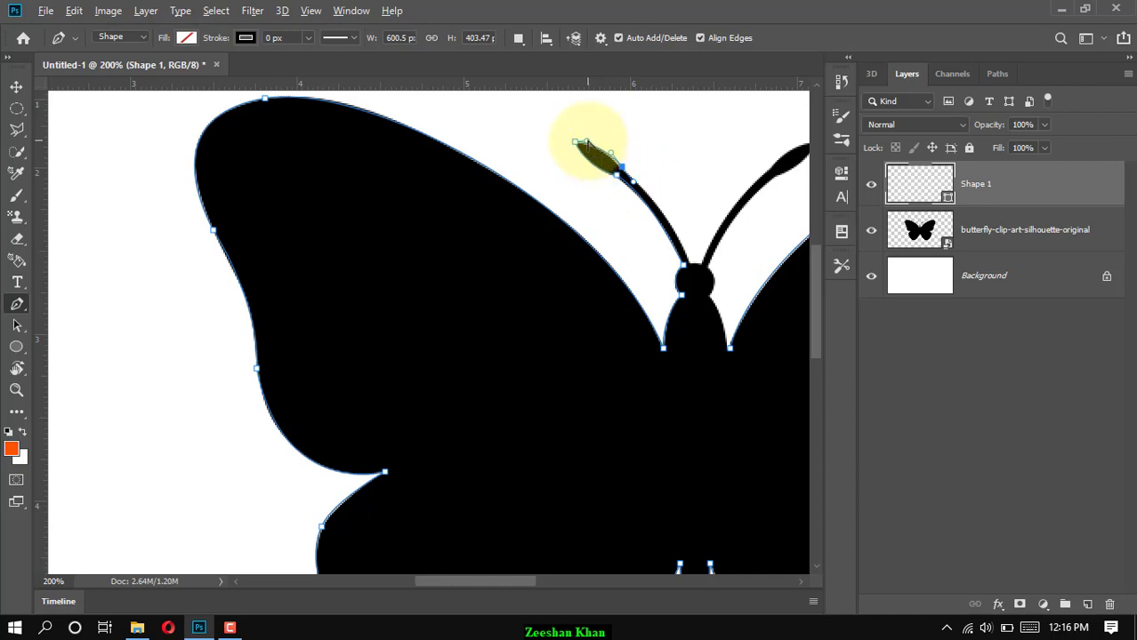
pyautogui.click(585, 141)
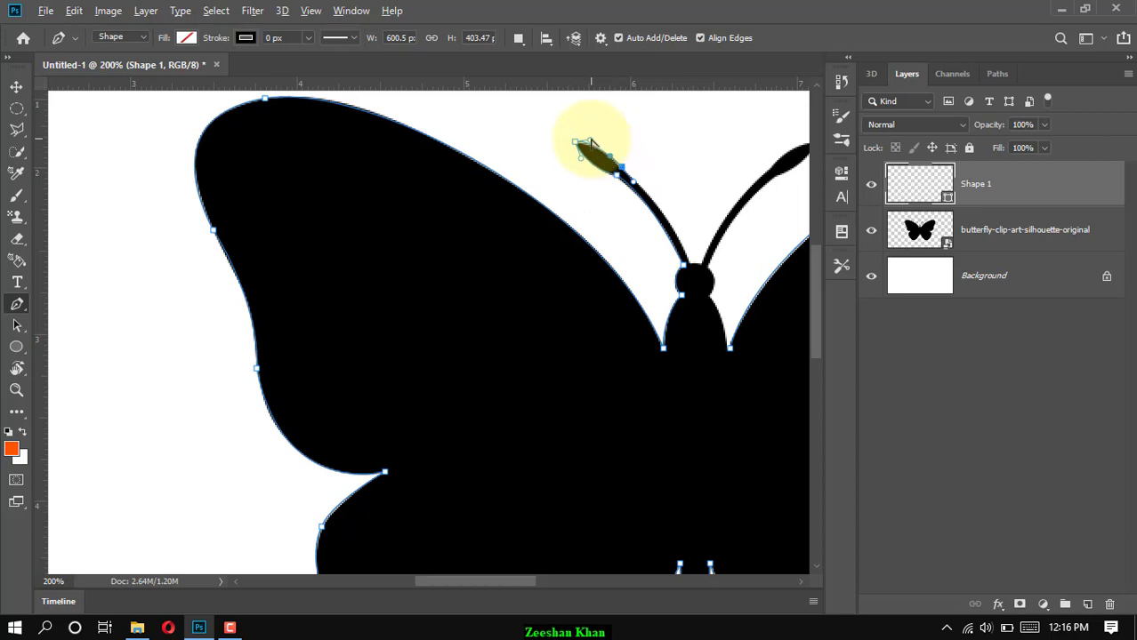
pyautogui.click(592, 142)
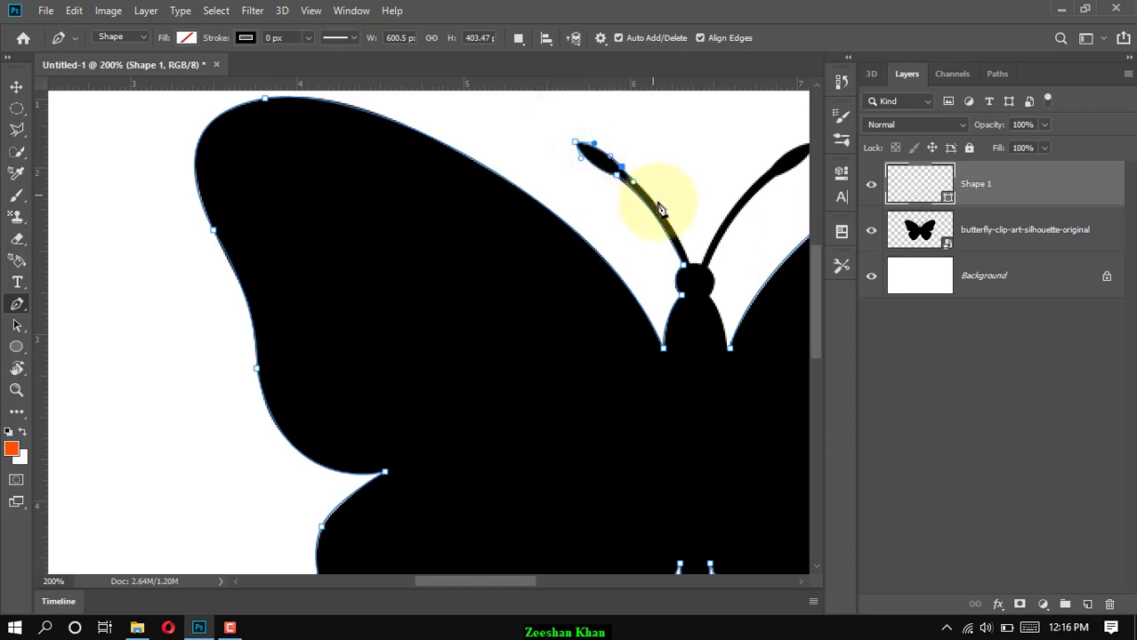
pyautogui.moveTo(634, 185); pyautogui.dragTo(638, 179)
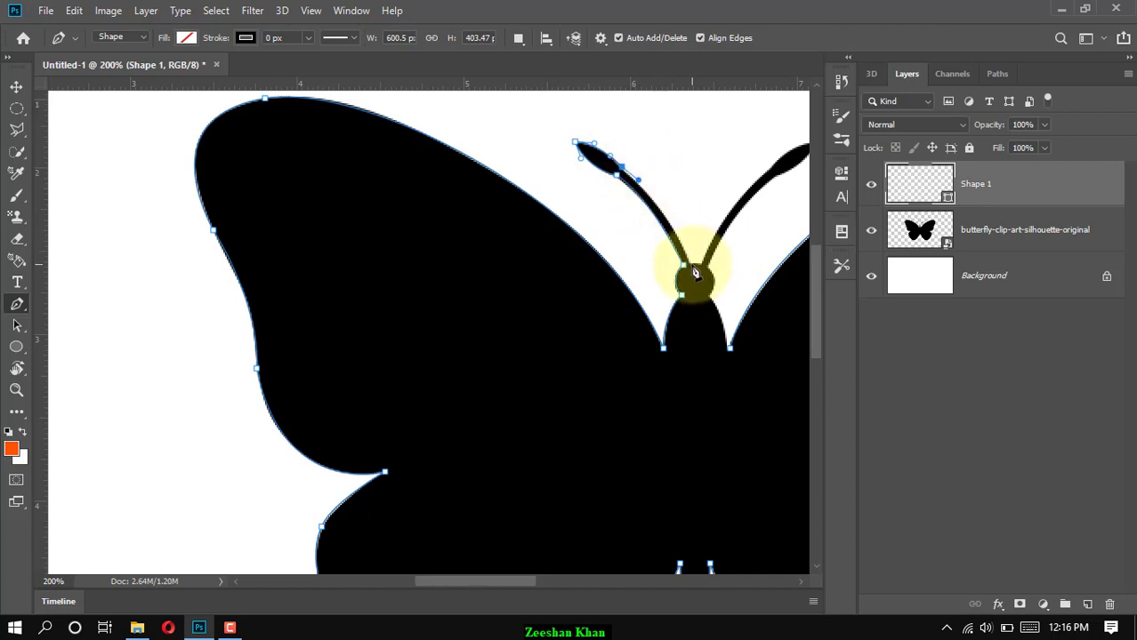
pyautogui.moveTo(691, 264); pyautogui.dragTo(699, 290)
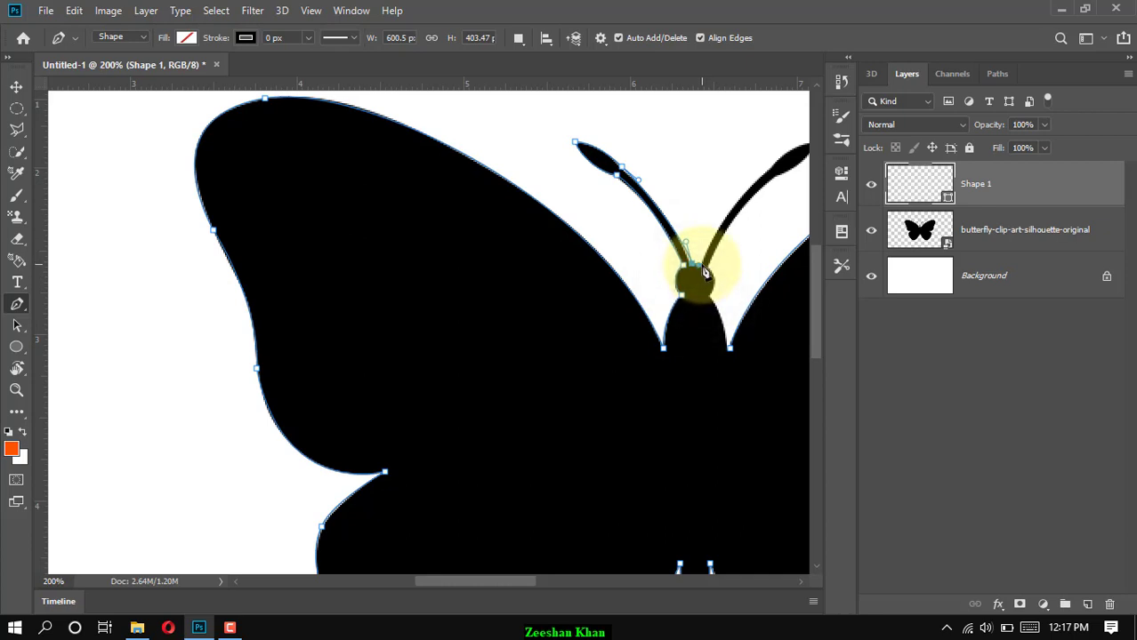
# Trace across the top of the head, up the right antenna's inner side, and around its pointed tip to the thickened end's base
pyautogui.click(701, 265)
pyautogui.scroll(2, 702, 267)
pyautogui.hscroll(3, 702, 266)
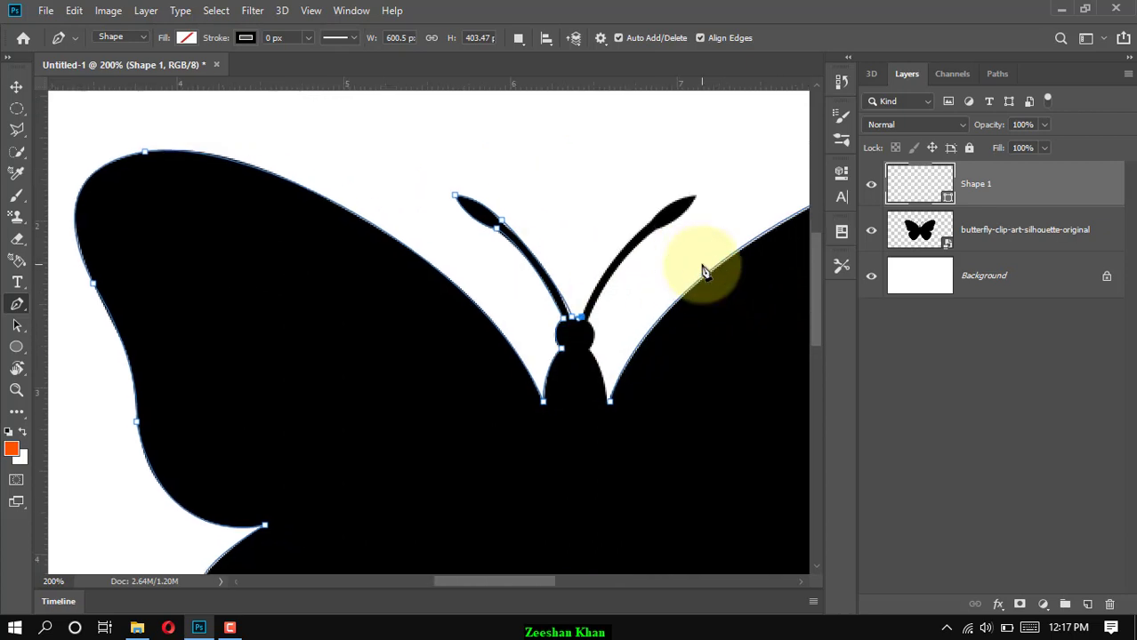
pyautogui.moveTo(652, 223)
pyautogui.mouseDown()
pyautogui.moveTo(692, 211)
pyautogui.moveTo(652, 214)
pyautogui.mouseUp()
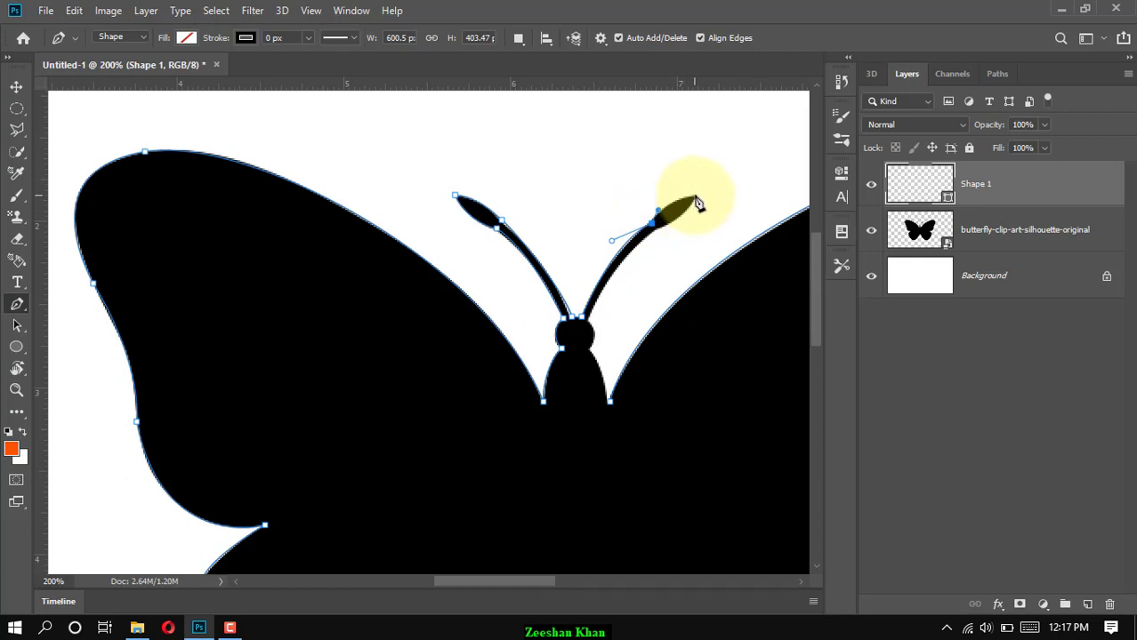
pyautogui.moveTo(696, 196)
pyautogui.mouseDown()
pyautogui.moveTo(713, 196)
pyautogui.moveTo(698, 204)
pyautogui.mouseUp()
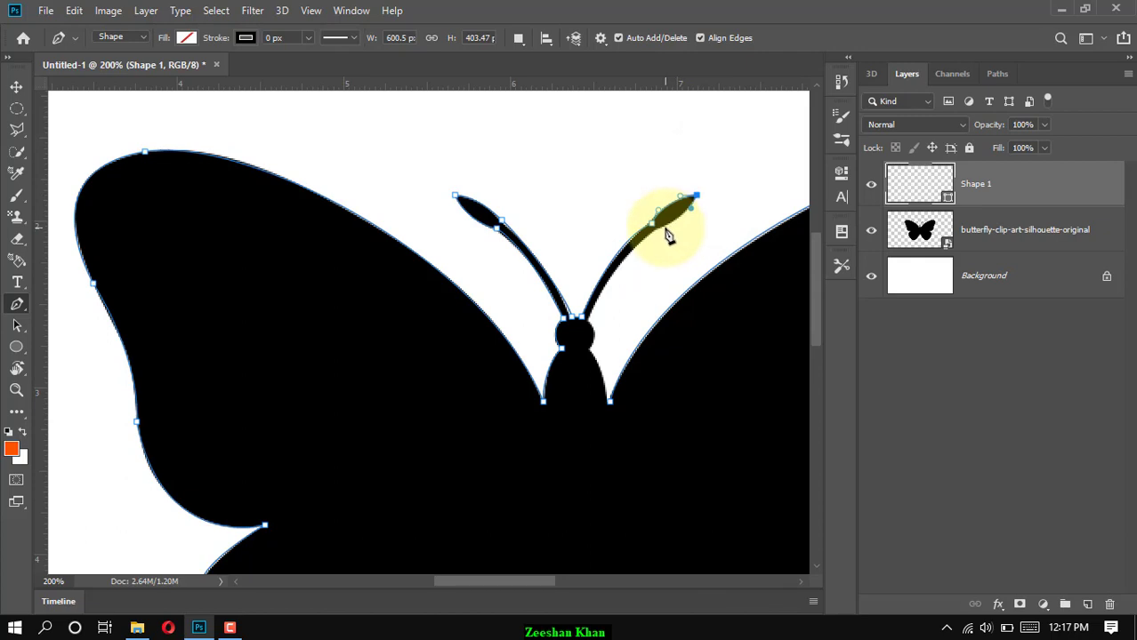
pyautogui.moveTo(659, 228); pyautogui.dragTo(646, 238)
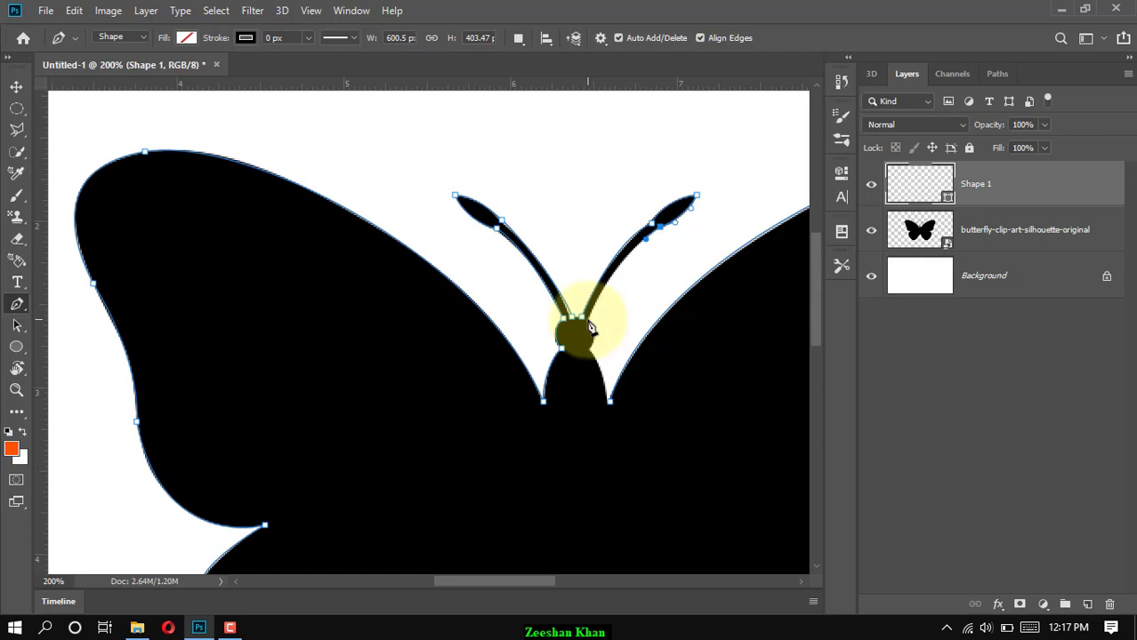
# Trace the right side of the head and body down to the starting anchor, closing the butterfly outline
pyautogui.moveTo(588, 319)
pyautogui.mouseDown()
pyautogui.moveTo(574, 368)
pyautogui.moveTo(597, 327)
pyautogui.mouseUp()
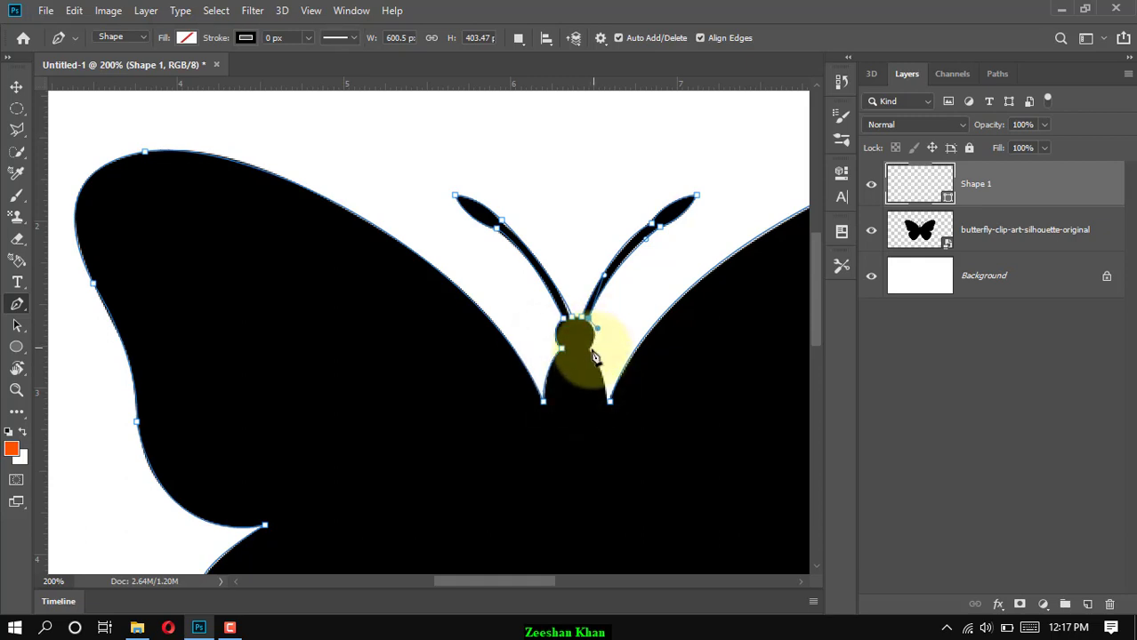
pyautogui.click(587, 352)
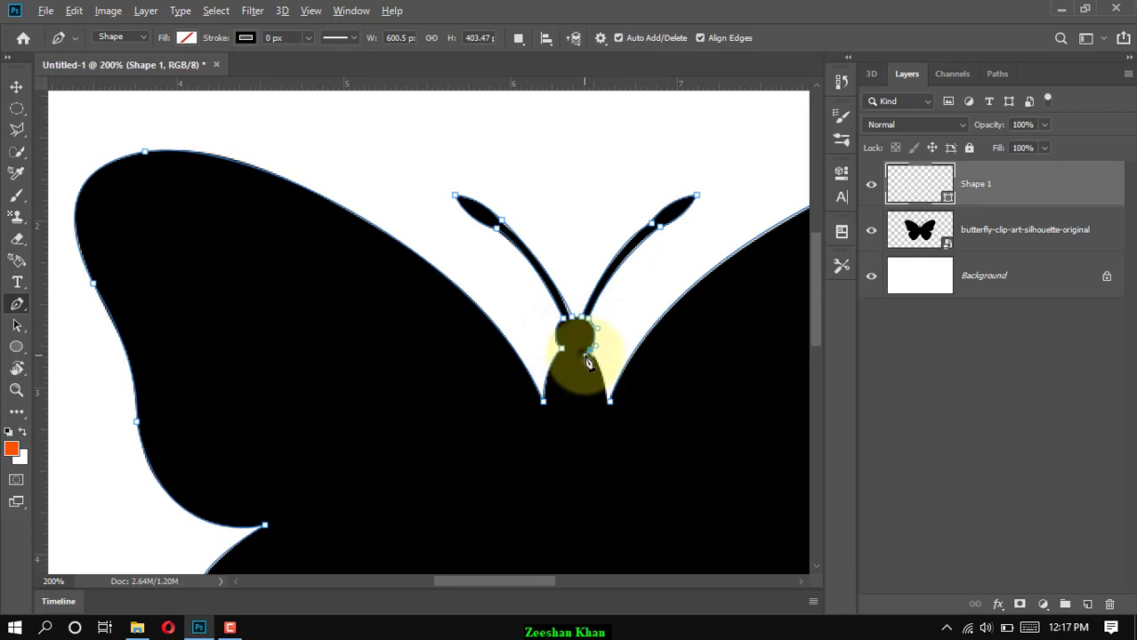
pyautogui.moveTo(584, 355); pyautogui.dragTo(599, 362)
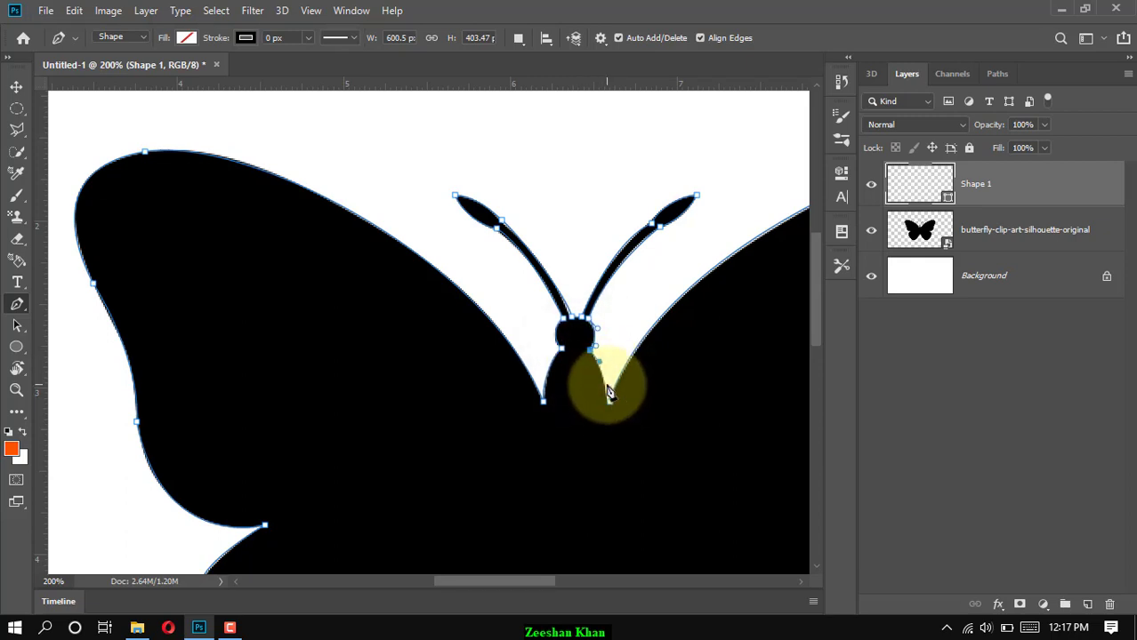
pyautogui.moveTo(610, 403); pyautogui.dragTo(611, 415)
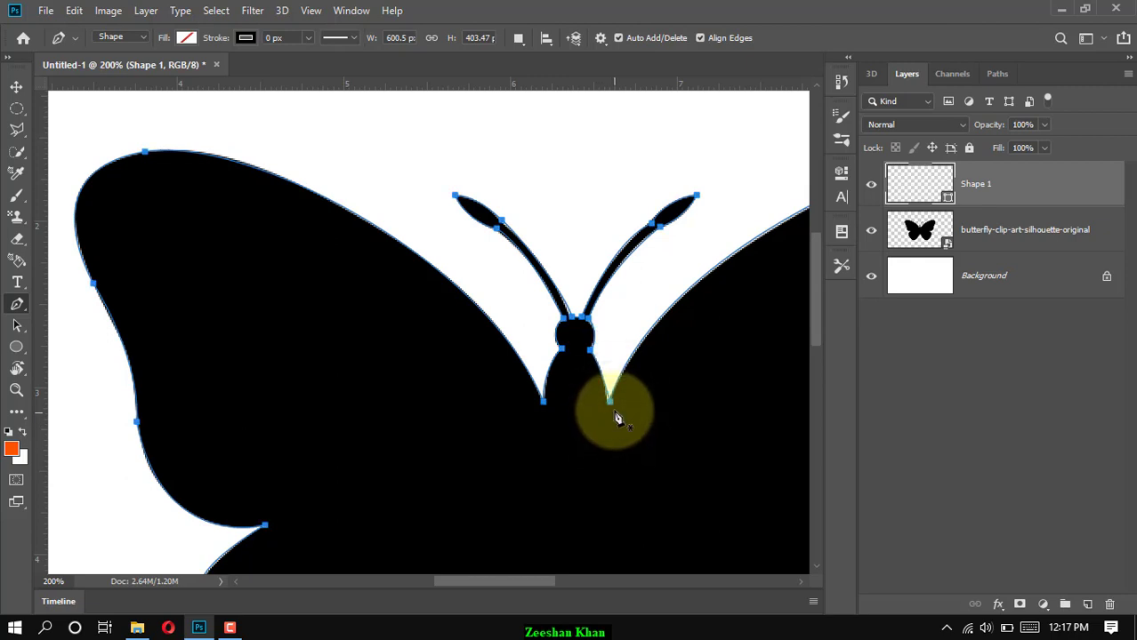
pyautogui.hotkey('ctrl', '-')
pyautogui.hotkey('ctrl', '-')
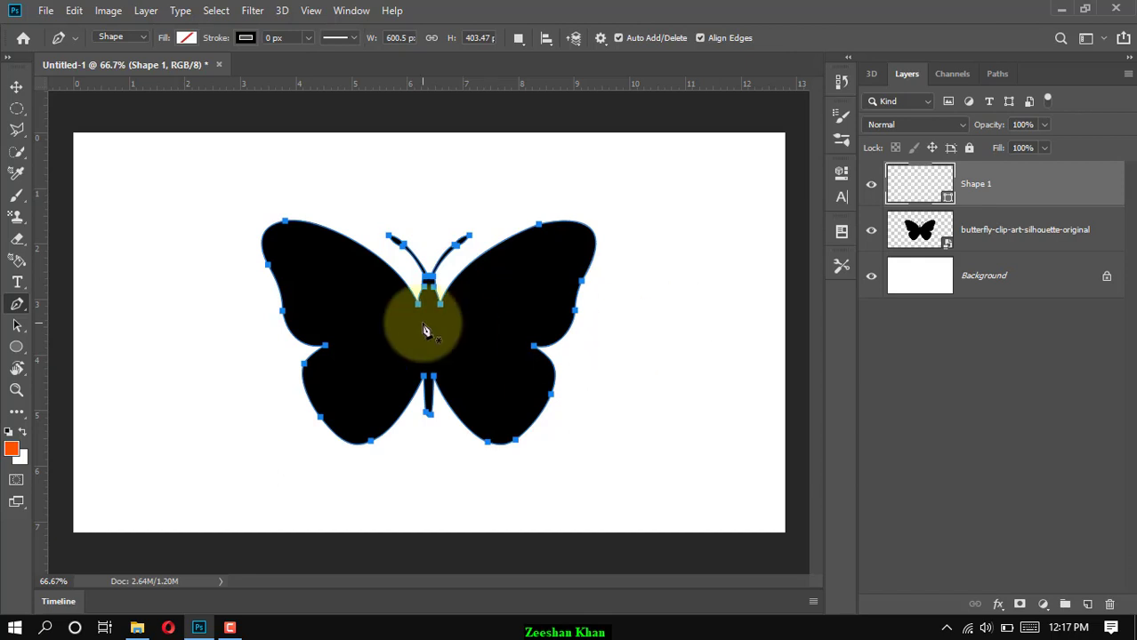
# Hide the original silhouette layer and try red, yellow and purple fills on the traced butterfly, settling on black
pyautogui.click(873, 232)
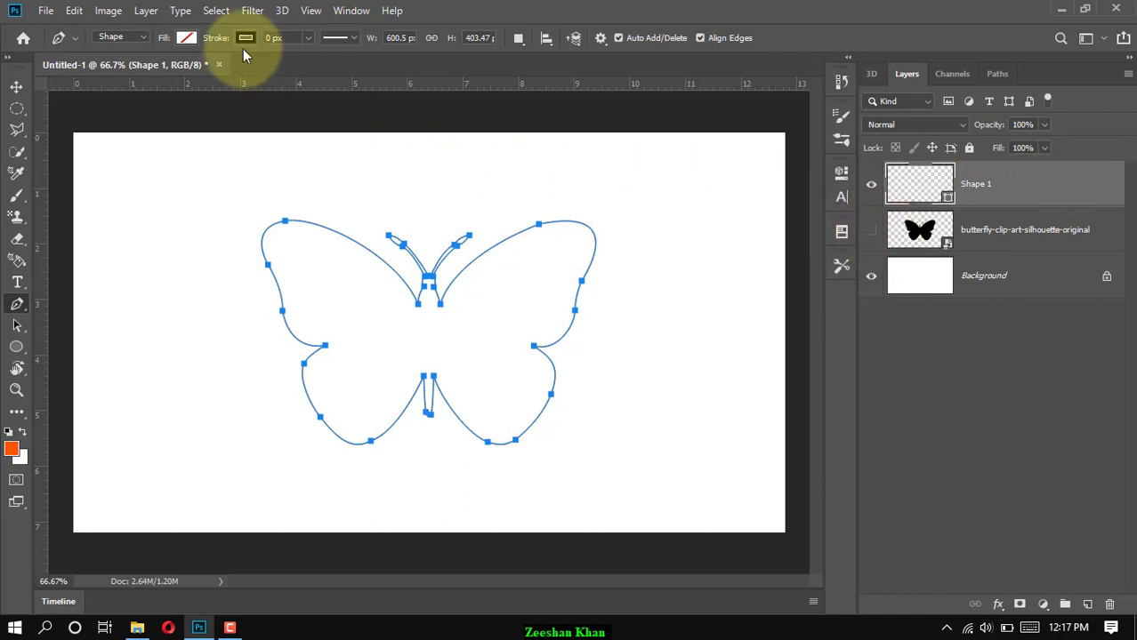
pyautogui.click(187, 38)
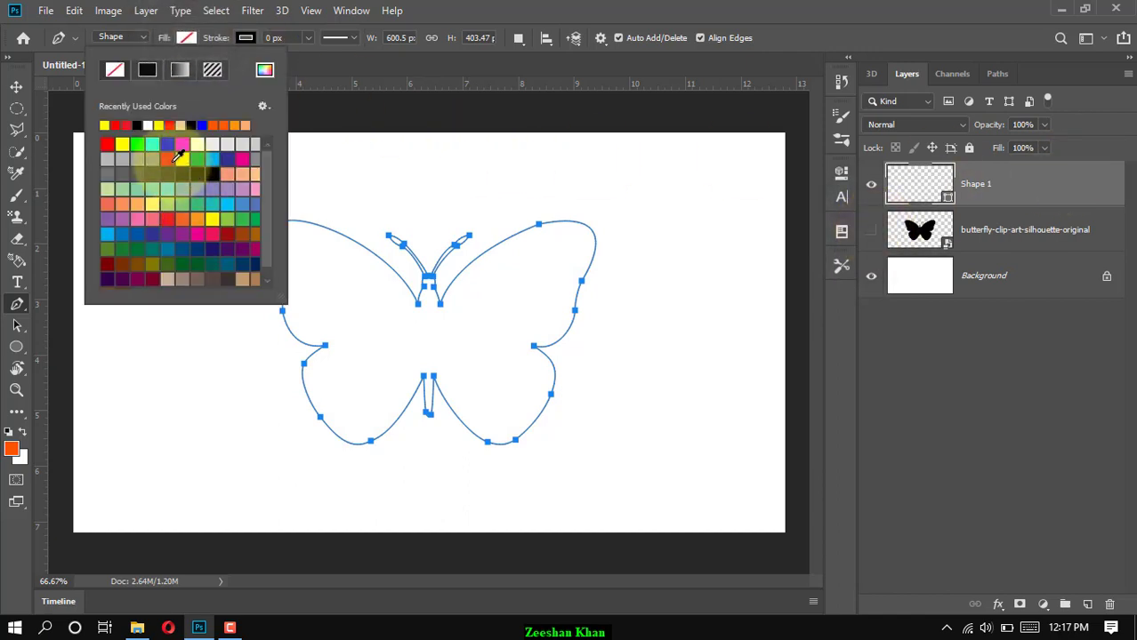
pyautogui.click(170, 161)
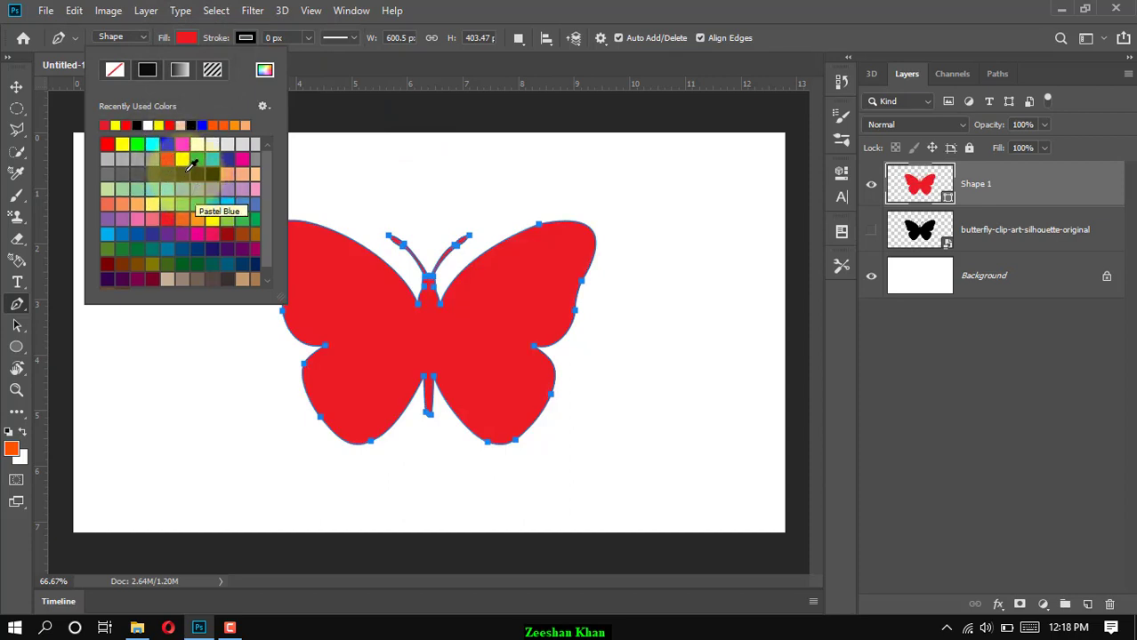
pyautogui.click(184, 158)
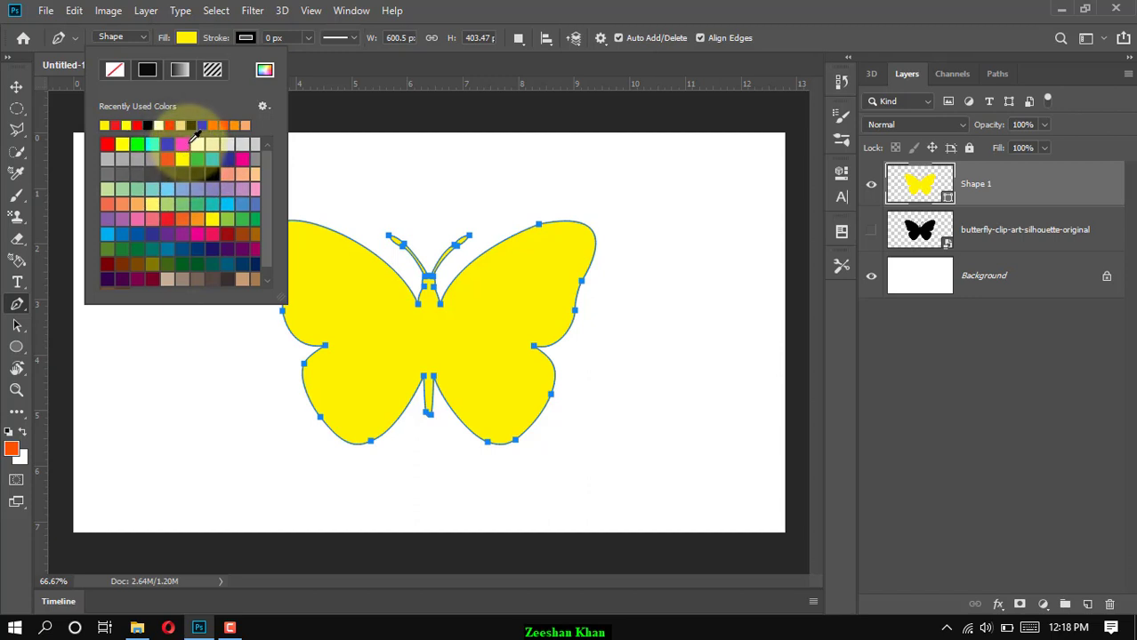
pyautogui.click(167, 143)
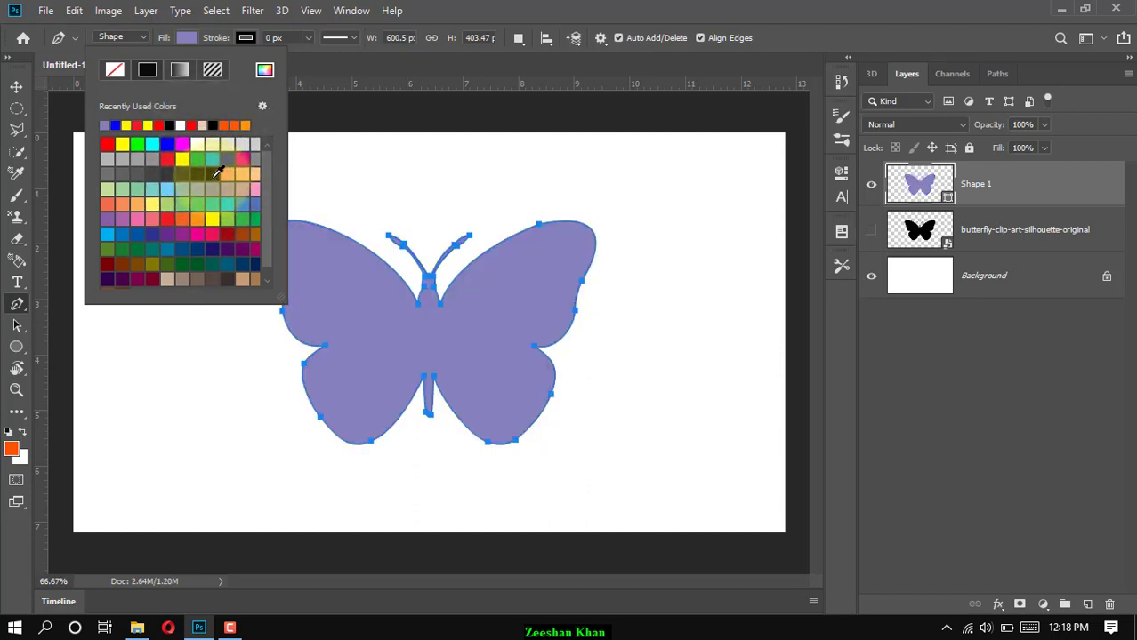
pyautogui.click(211, 177)
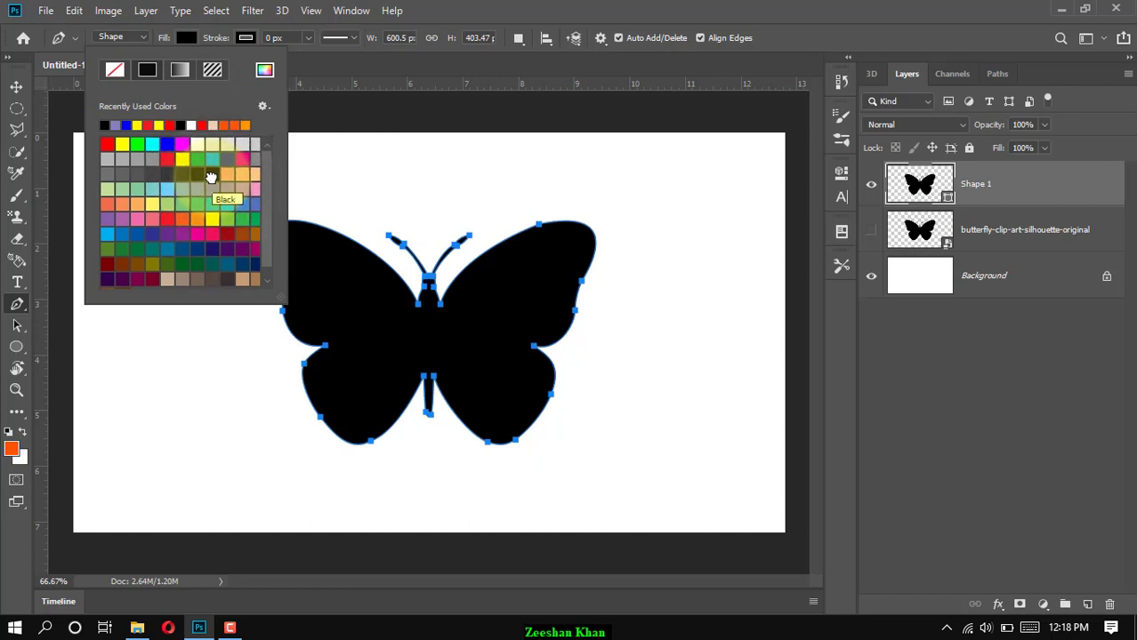
pyautogui.click(486, 9)
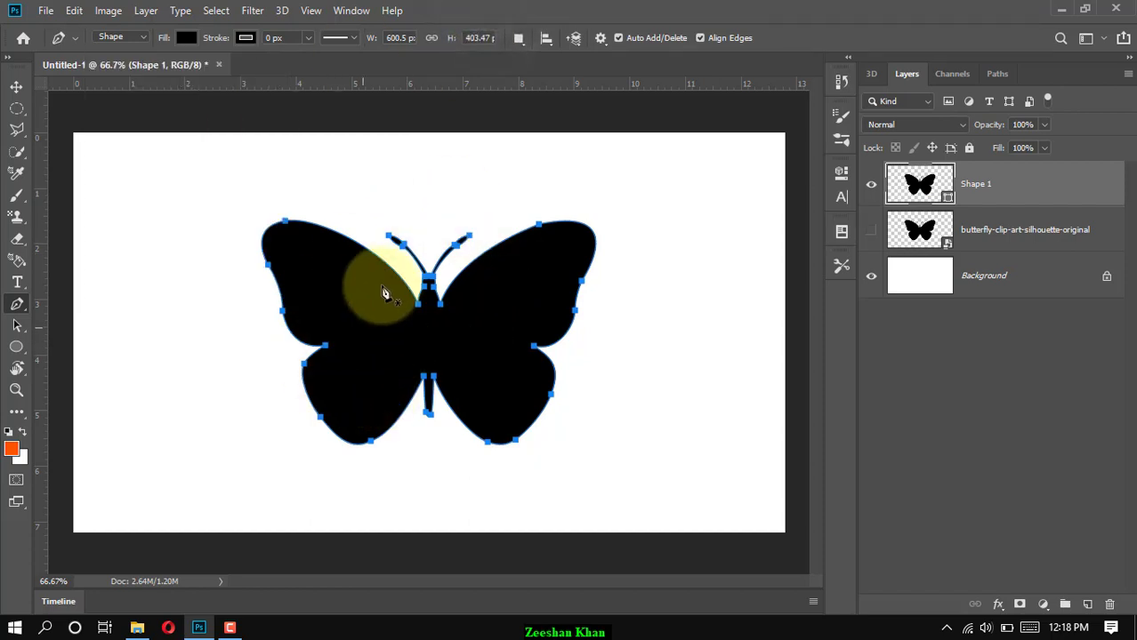
# Compare the traced butterfly with the original silhouette by toggling the visibility of the two layers
pyautogui.click(873, 233)
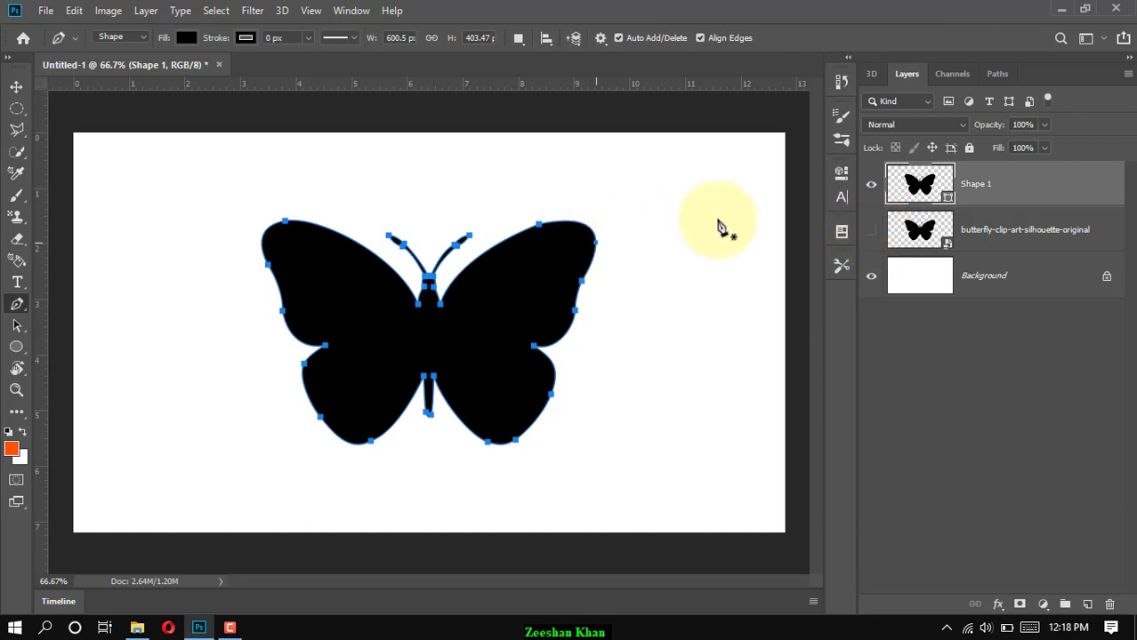
pyautogui.click(872, 232)
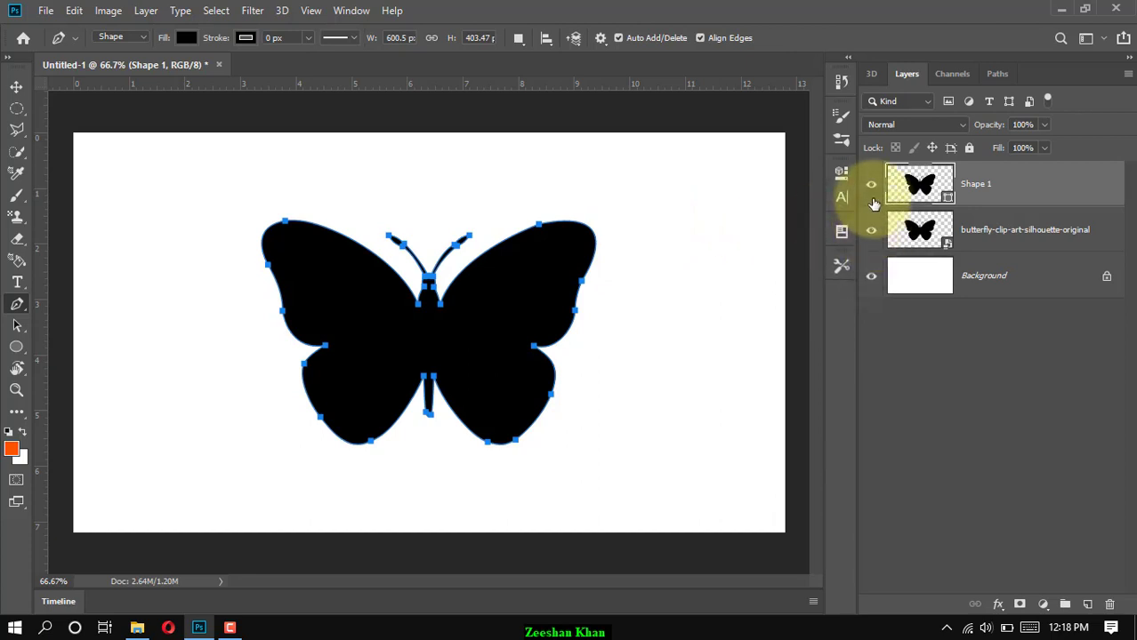
pyautogui.click(871, 185)
pyautogui.click(990, 231)
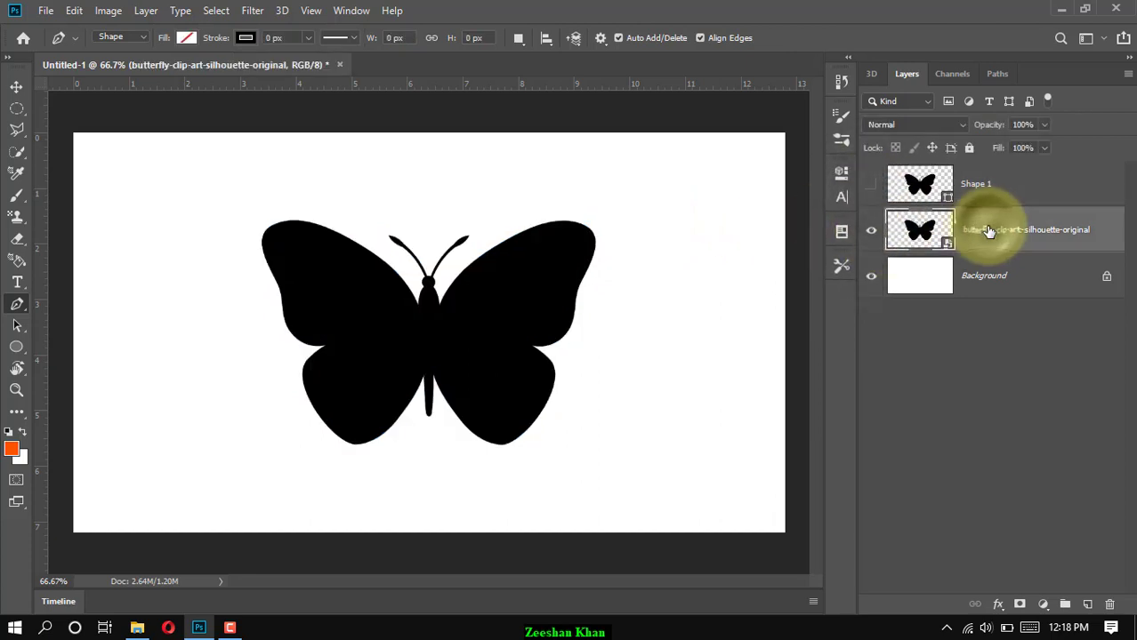
pyautogui.click(871, 231)
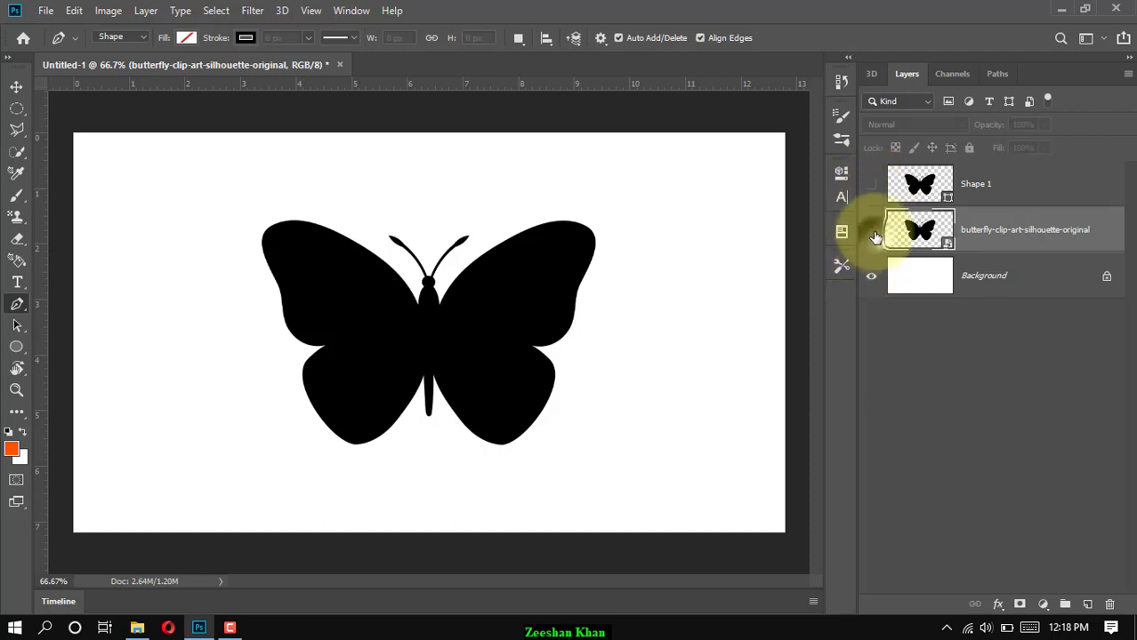
# Show the traced Shape 1 layer again, delete the butterfly-clip-art-silhouette-original layer, and select Shape 1
pyautogui.click(871, 185)
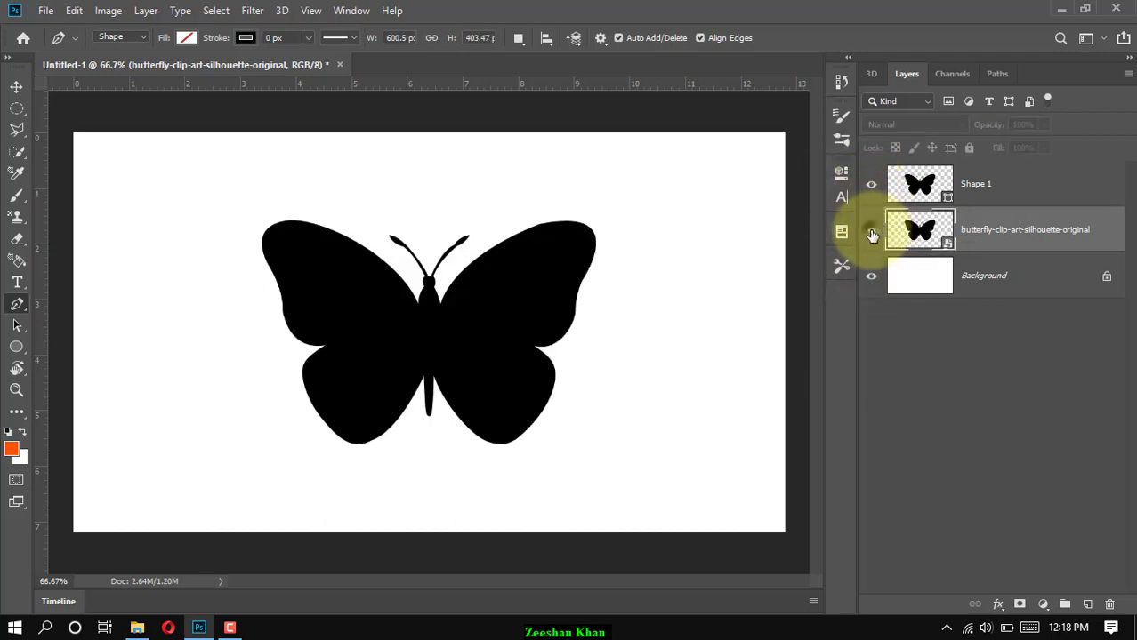
pyautogui.click(871, 231)
pyautogui.moveTo(1045, 237); pyautogui.dragTo(1109, 606)
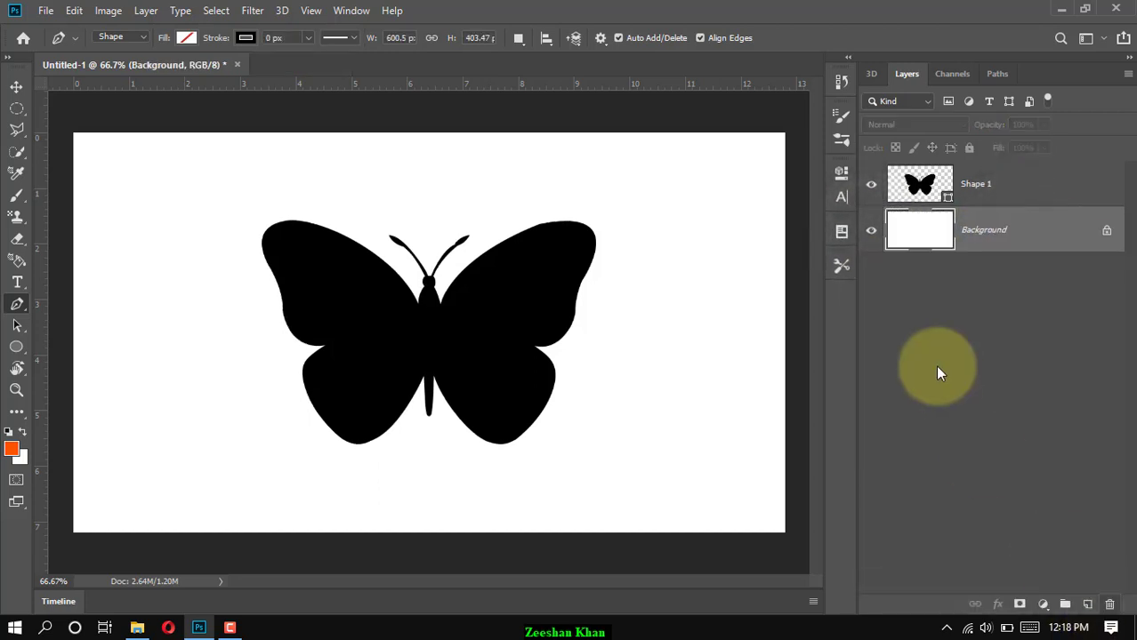
pyautogui.click(969, 187)
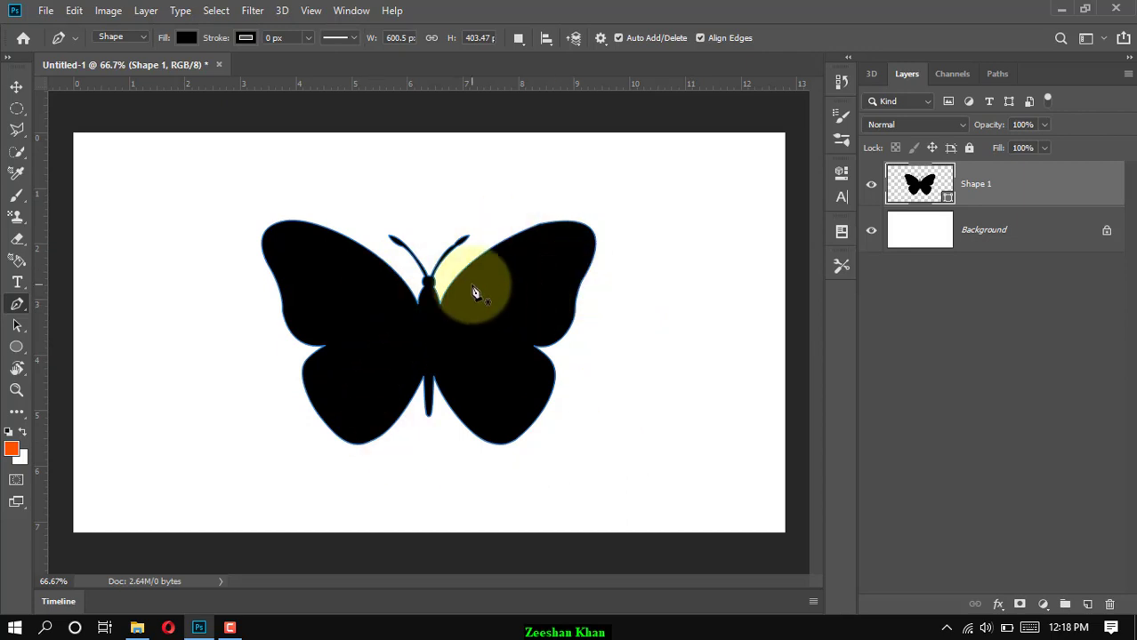
# Draw a new panel path inside the upper left wing, with a curved top edge, scalloped outer edge and lower edge running to the body
pyautogui.click(406, 302)
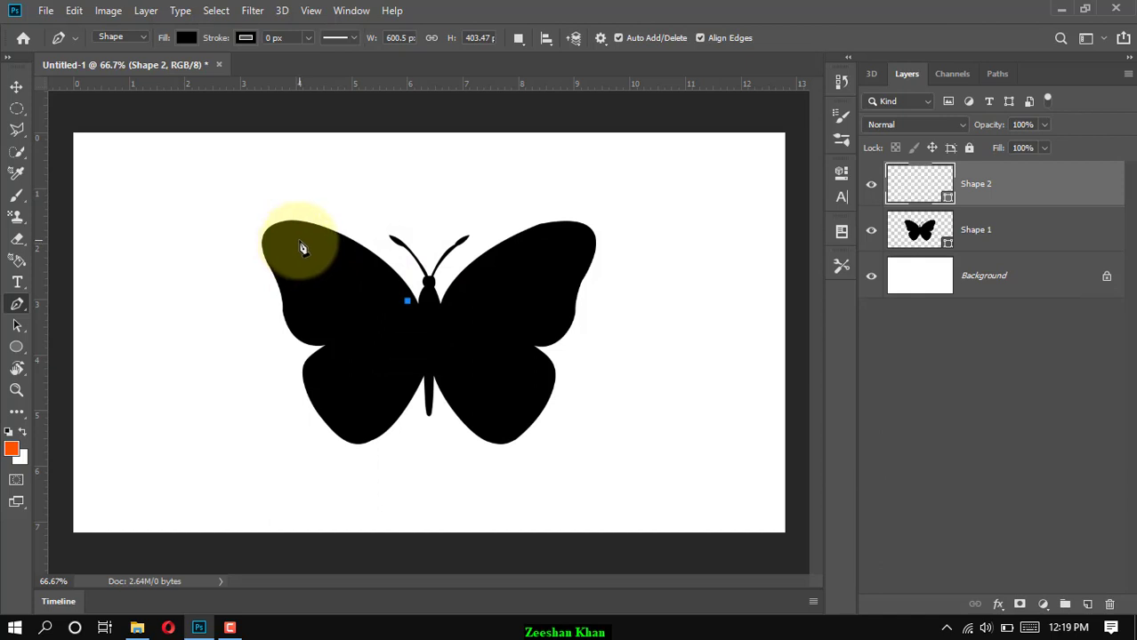
pyautogui.moveTo(298, 241); pyautogui.dragTo(298, 268)
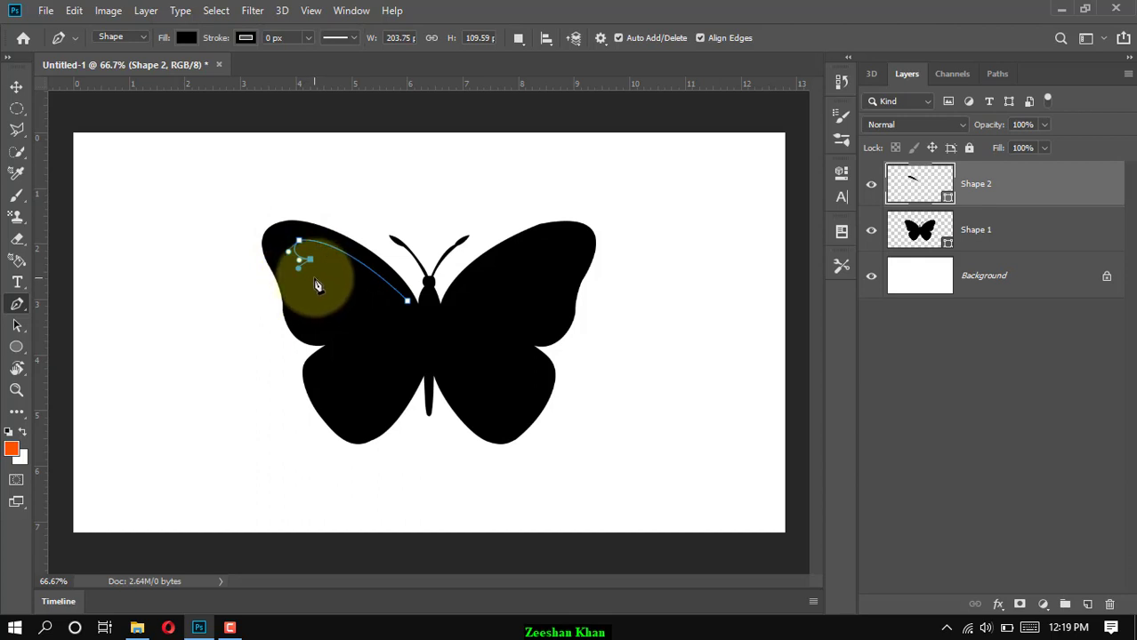
pyautogui.moveTo(314, 278); pyautogui.dragTo(353, 332)
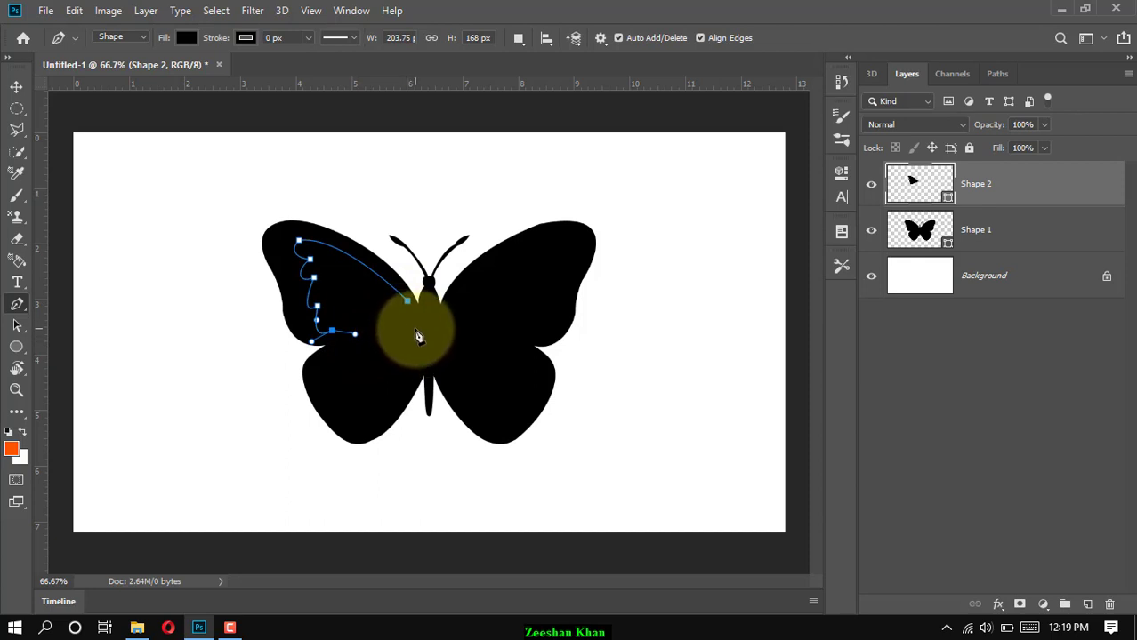
pyautogui.moveTo(419, 325); pyautogui.dragTo(438, 317)
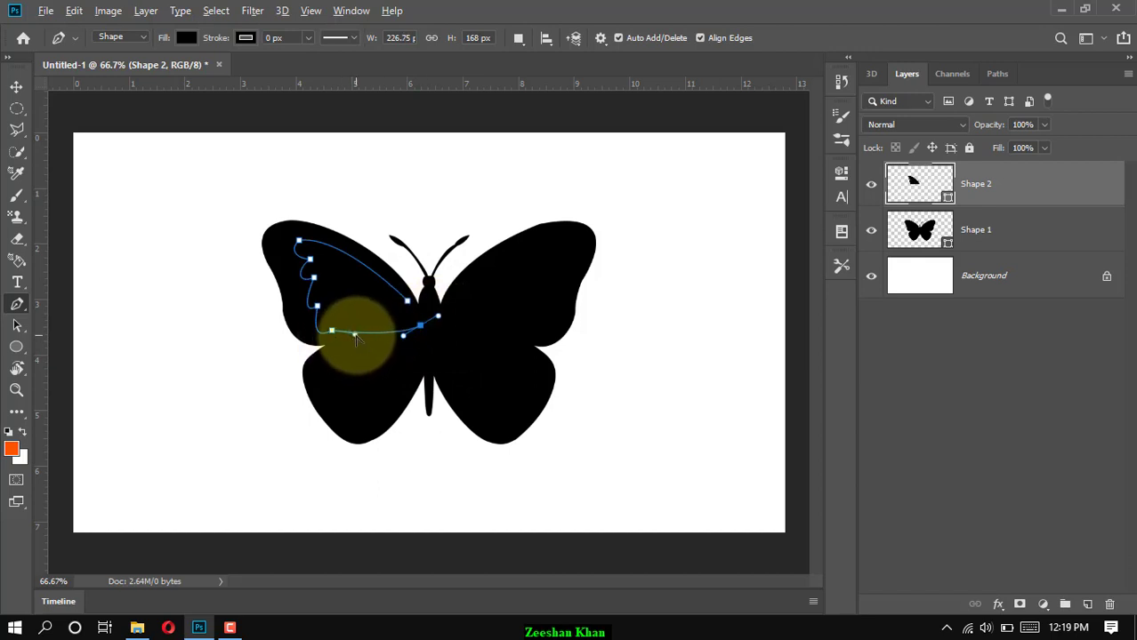
# Adjust the panel's lower outer anchor and handle, then close the path near the body at about 236 by 175 px
pyautogui.click(357, 338)
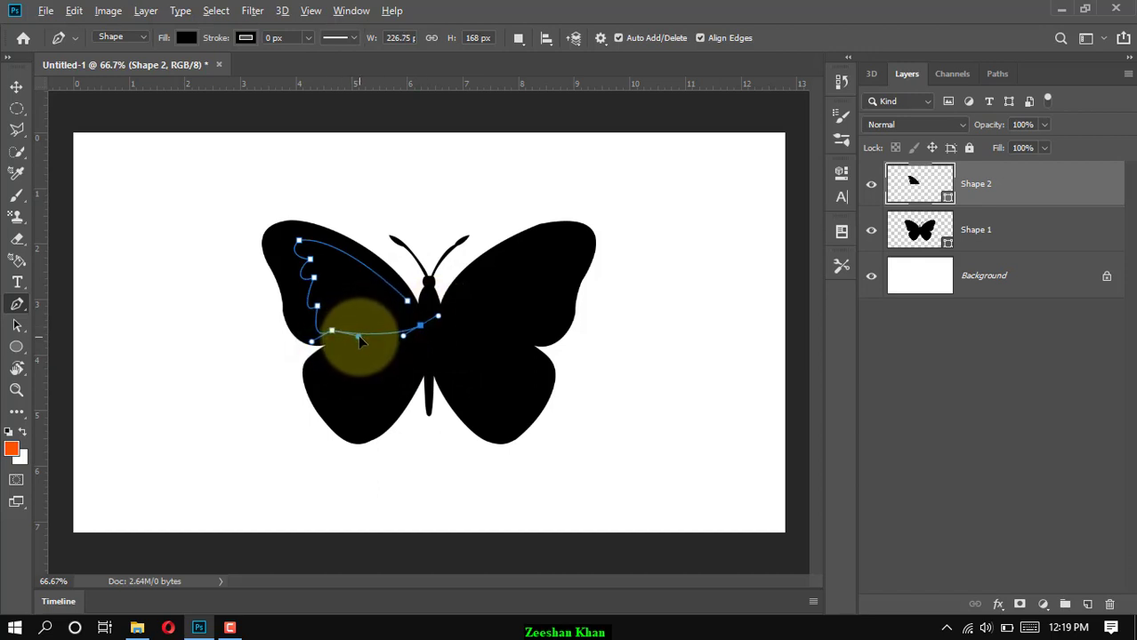
pyautogui.click(333, 334)
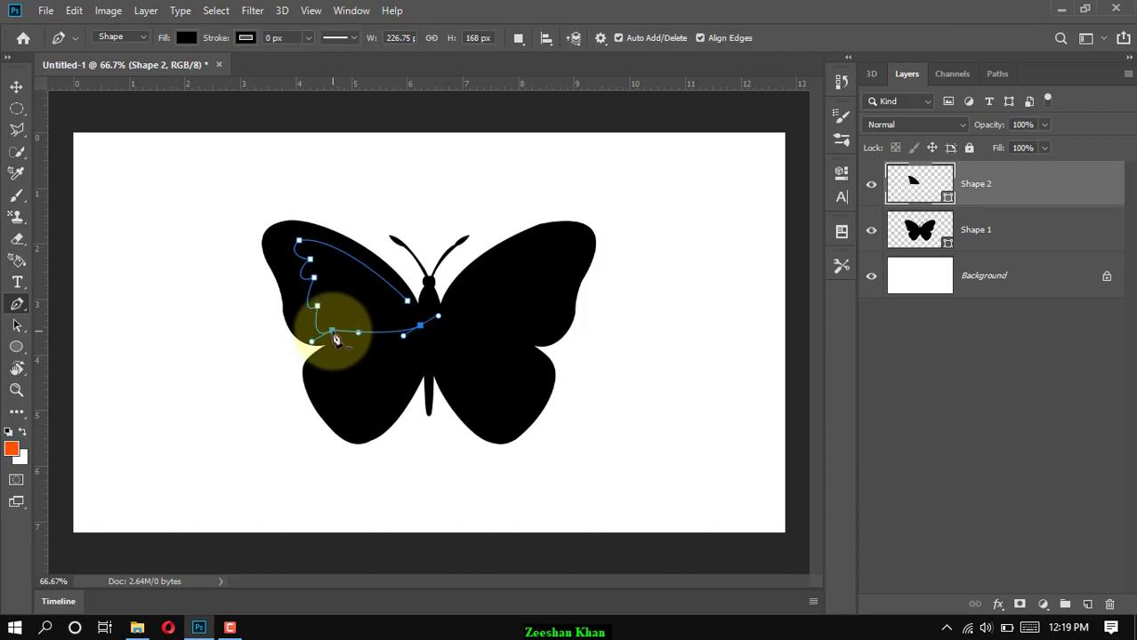
pyautogui.moveTo(336, 339)
pyautogui.mouseDown()
pyautogui.moveTo(326, 325)
pyautogui.moveTo(333, 338)
pyautogui.mouseUp()
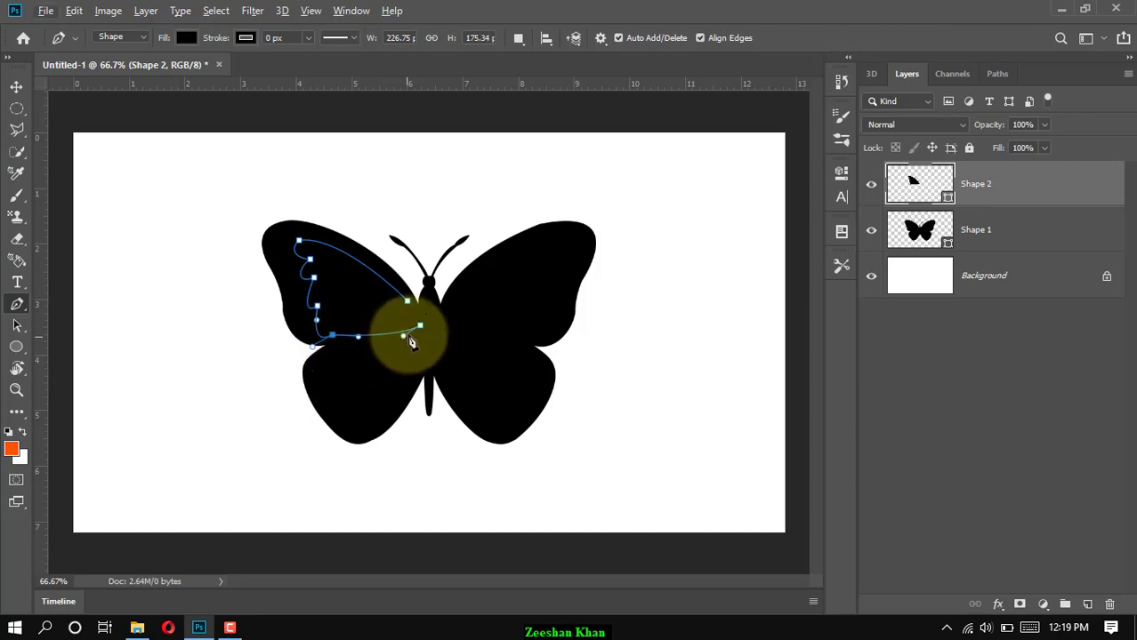
pyautogui.click(407, 301)
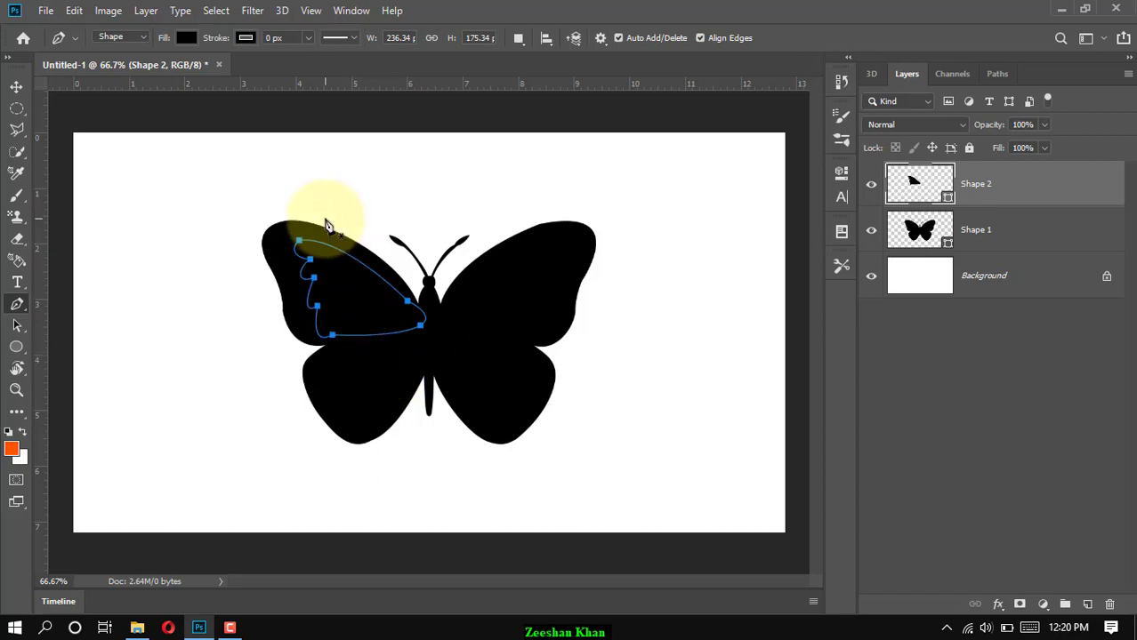
# Fill the upper left wing panel with RGB Blue
pyautogui.click(188, 37)
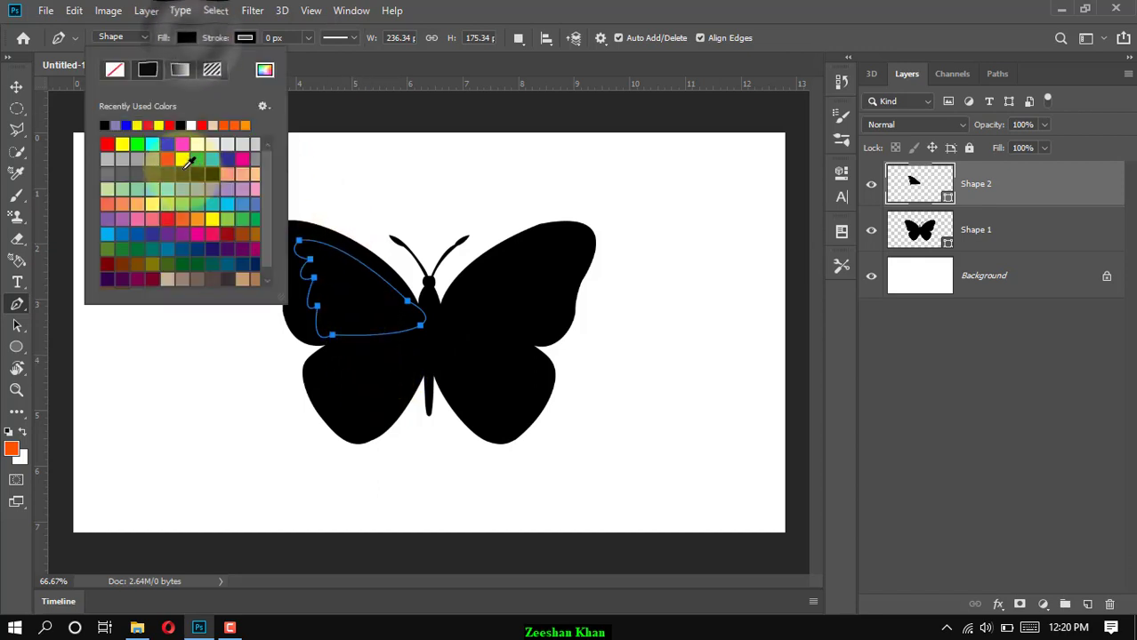
pyautogui.click(166, 144)
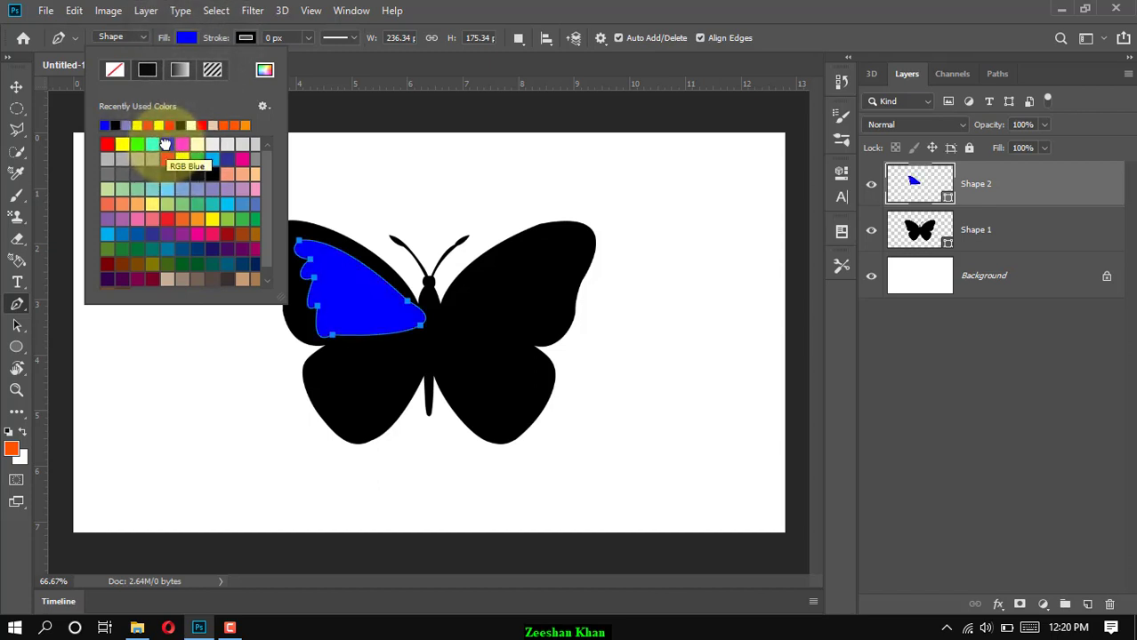
pyautogui.click(393, 380)
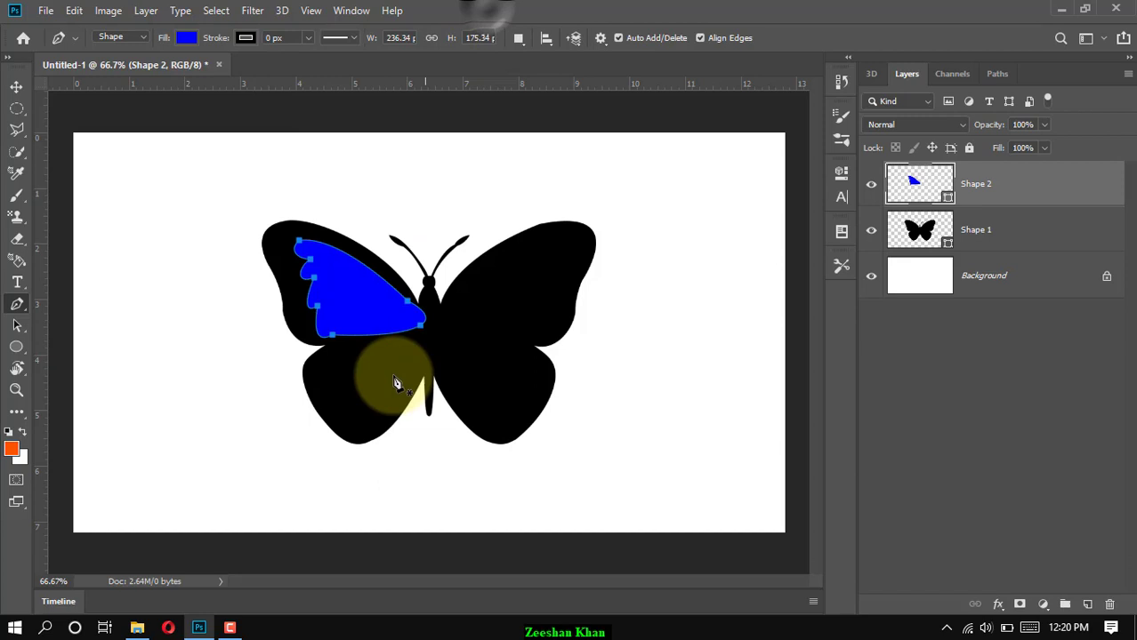
# Reshape the blue panel's inner corner beside the body, shortening its handle and moving the anchor inward, and switch to the Move tool
pyautogui.click(423, 332)
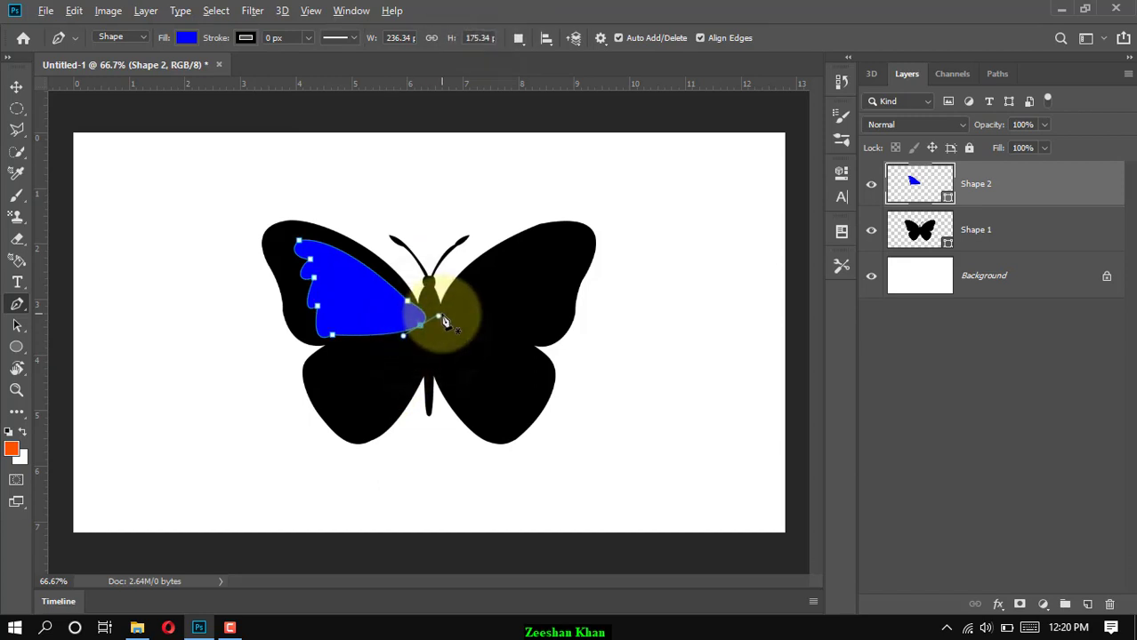
pyautogui.click(430, 322)
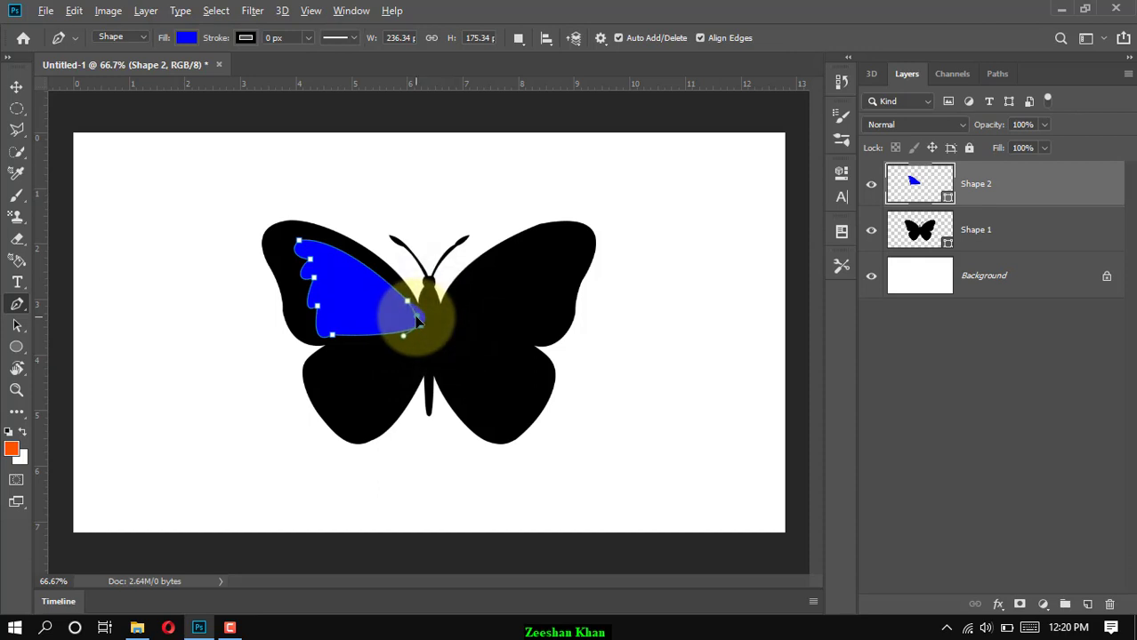
pyautogui.hotkey('ctrl', 'z')
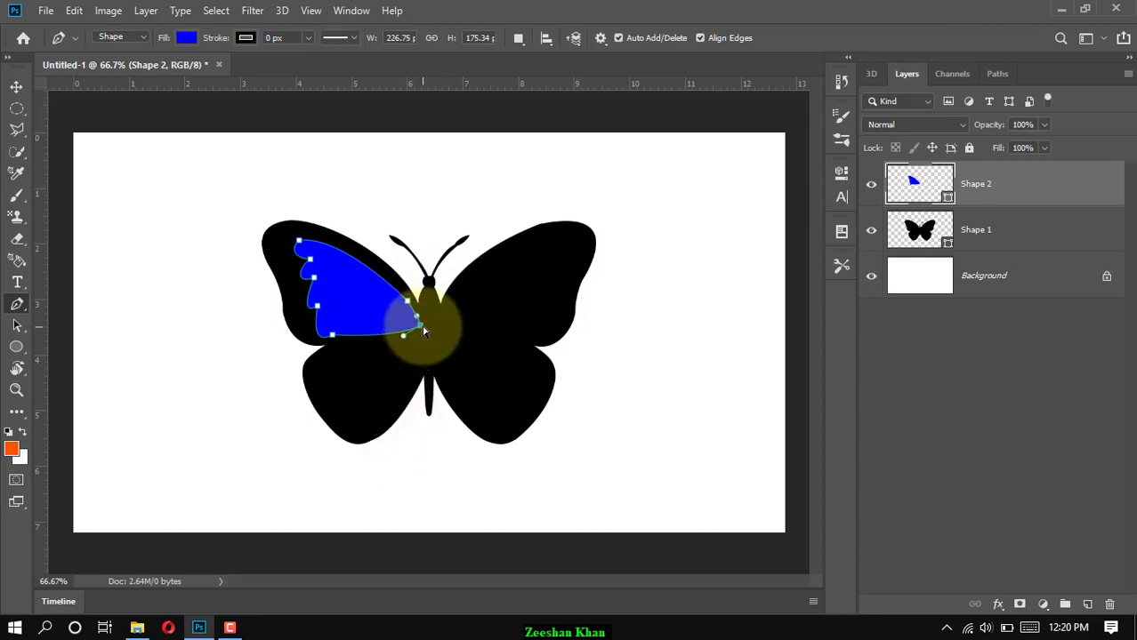
pyautogui.moveTo(422, 327); pyautogui.dragTo(418, 321)
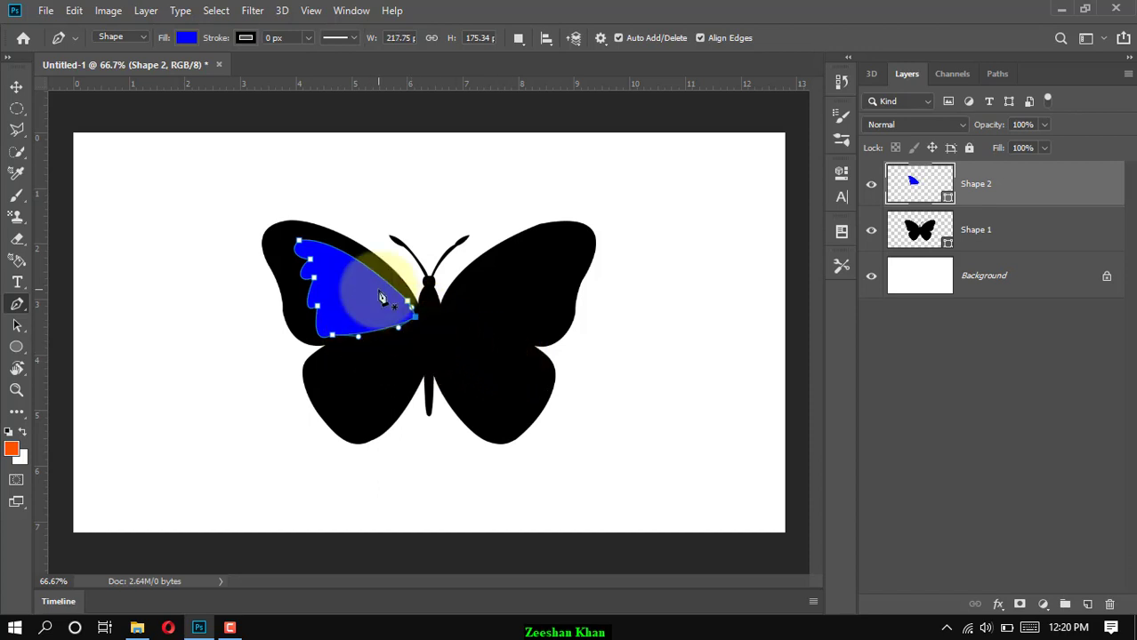
pyautogui.click(17, 87)
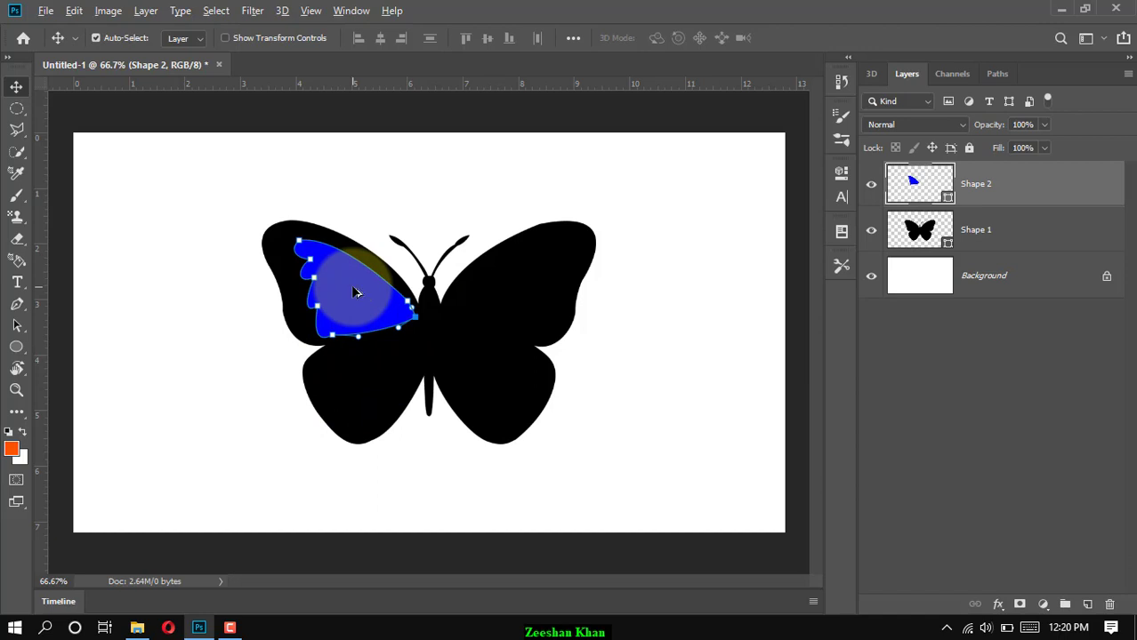
# Duplicate the blue panel onto the upper right wing, flip the copy horizontally, and position it to mirror the original
pyautogui.moveTo(354, 292); pyautogui.dragTo(522, 287)
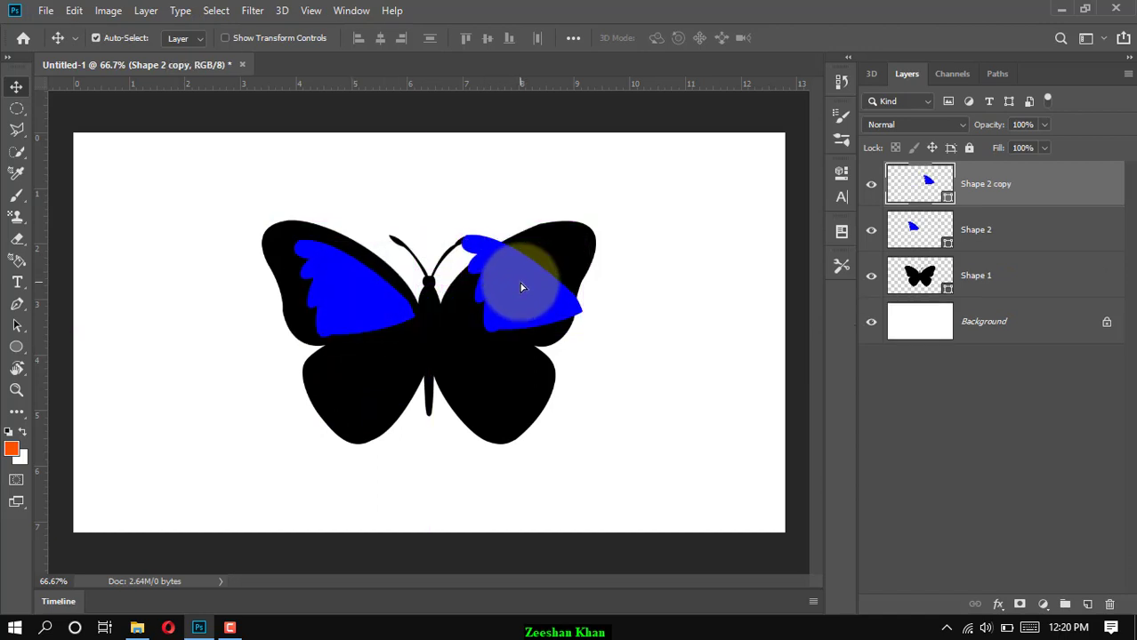
pyautogui.hotkey('ctrl', 't')
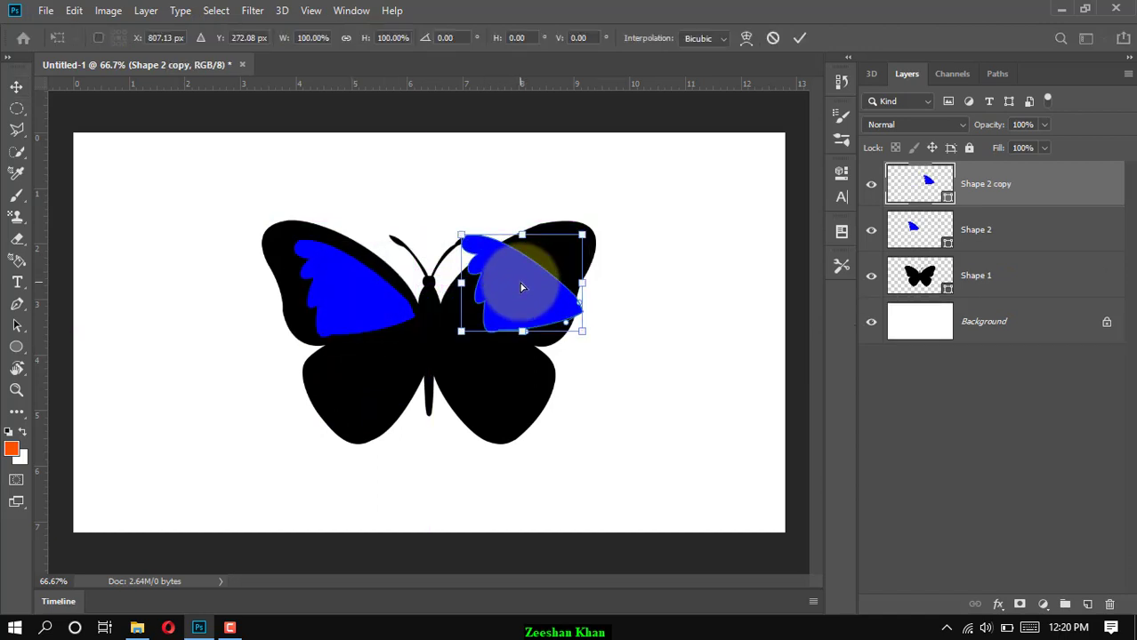
pyautogui.rightClick(521, 284)
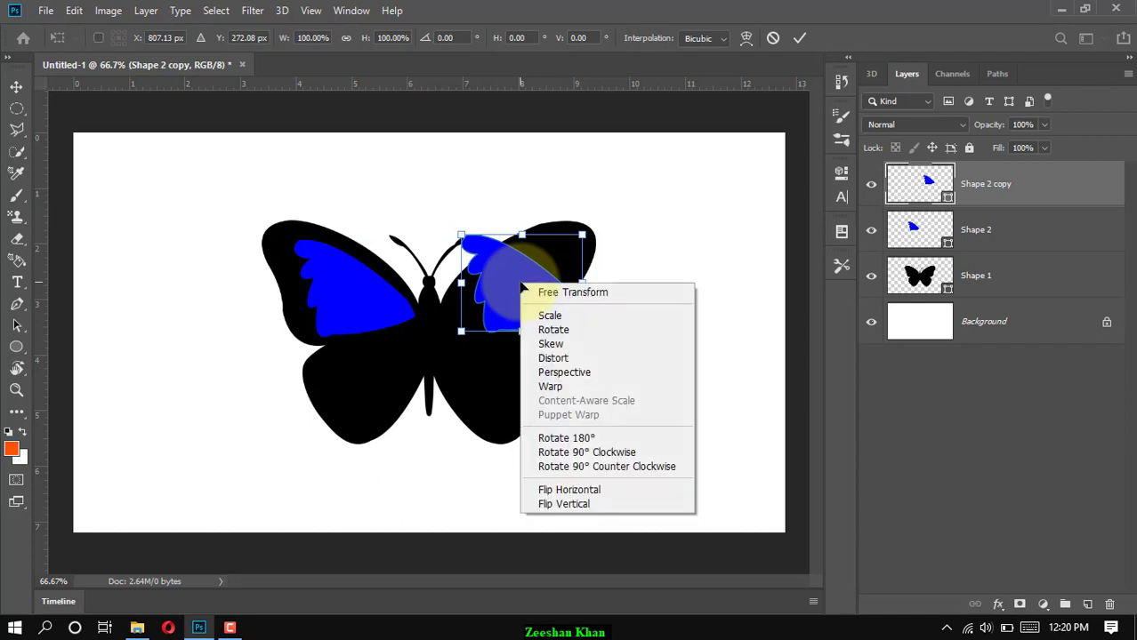
pyautogui.click(604, 490)
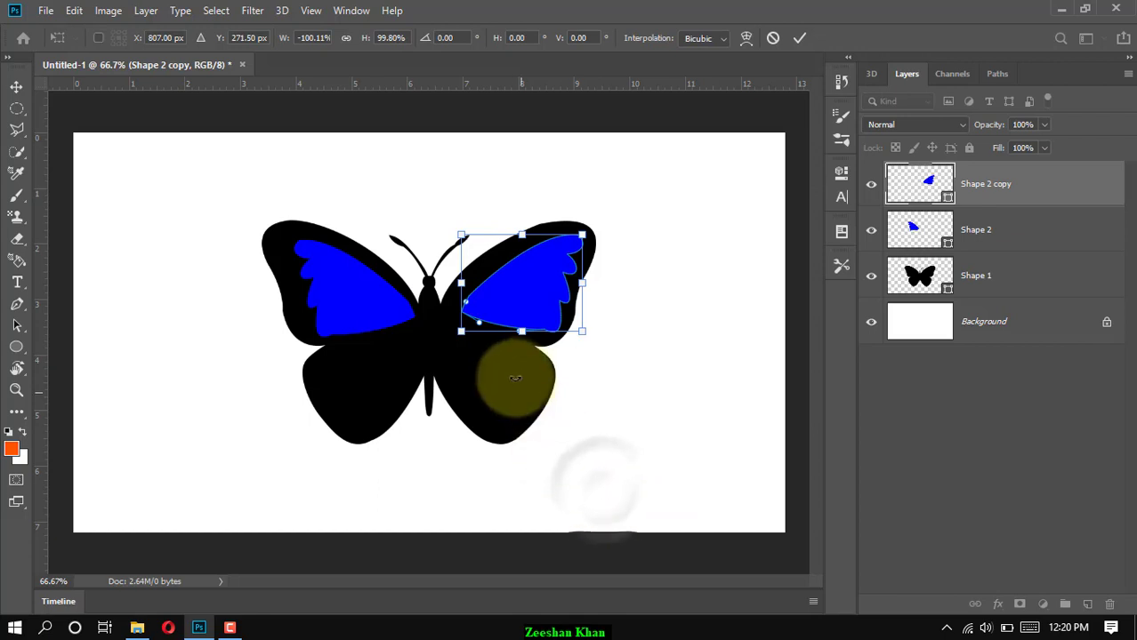
pyautogui.moveTo(522, 306)
pyautogui.mouseDown()
pyautogui.moveTo(505, 305)
pyautogui.moveTo(513, 301)
pyautogui.mouseUp()
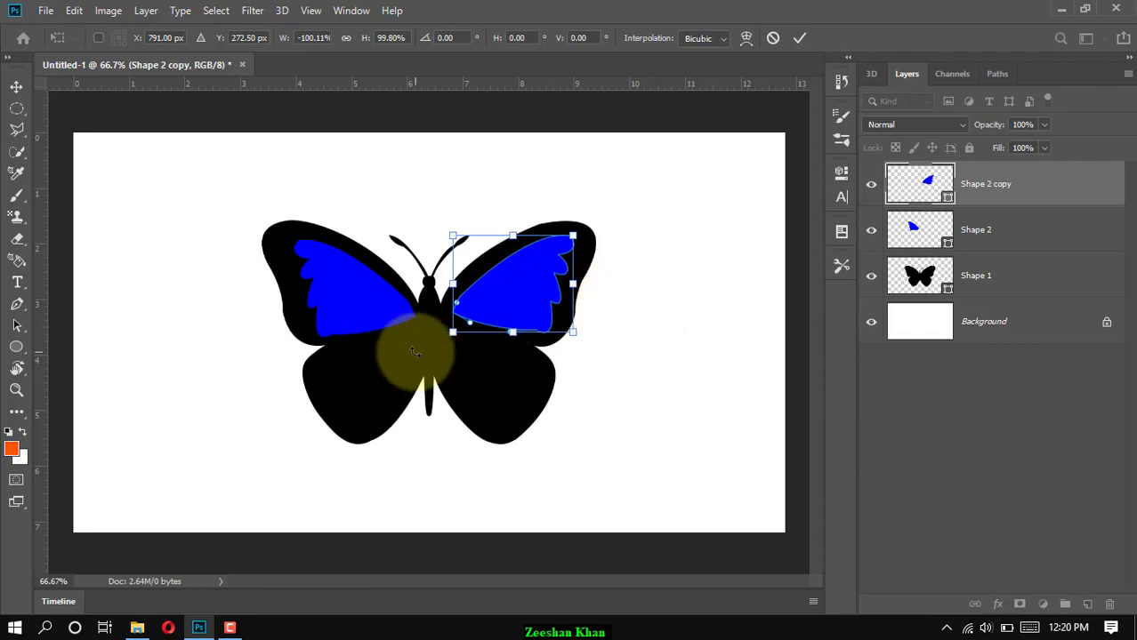
pyautogui.press('Return')
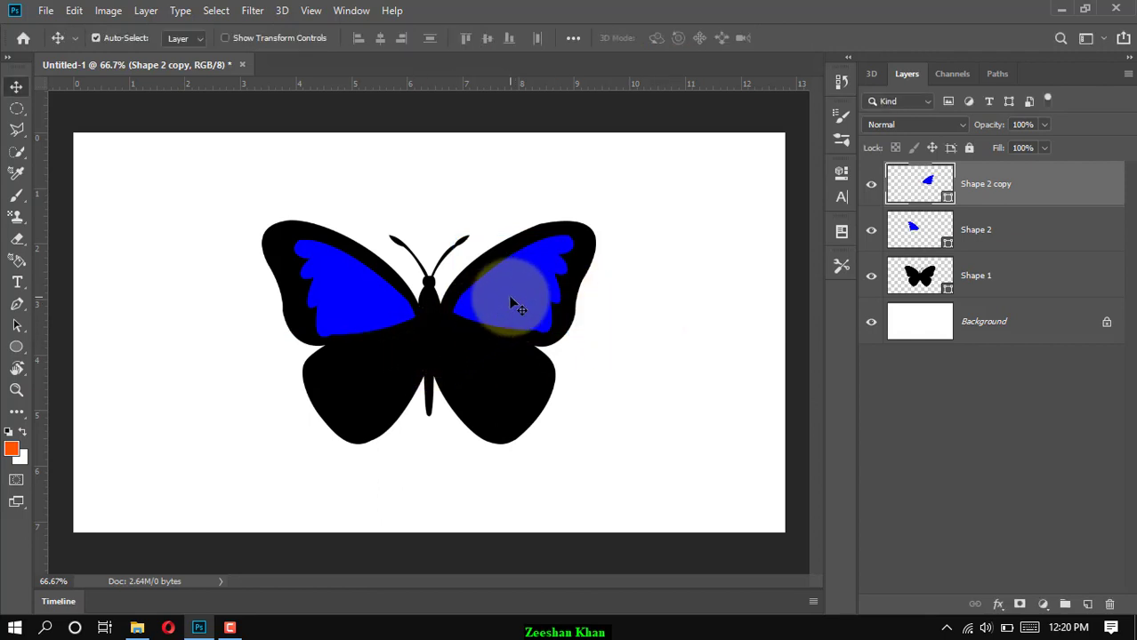
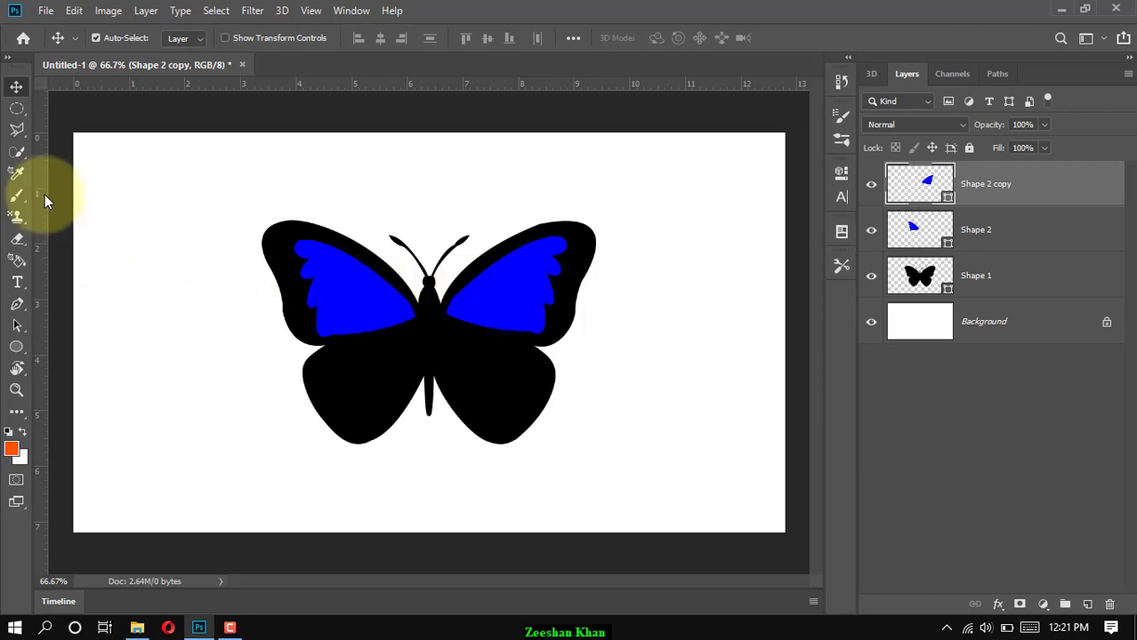
# Draw an ellipse about 49 by 59 px in the lower left wing, just beside the body
pyautogui.click(16, 303)
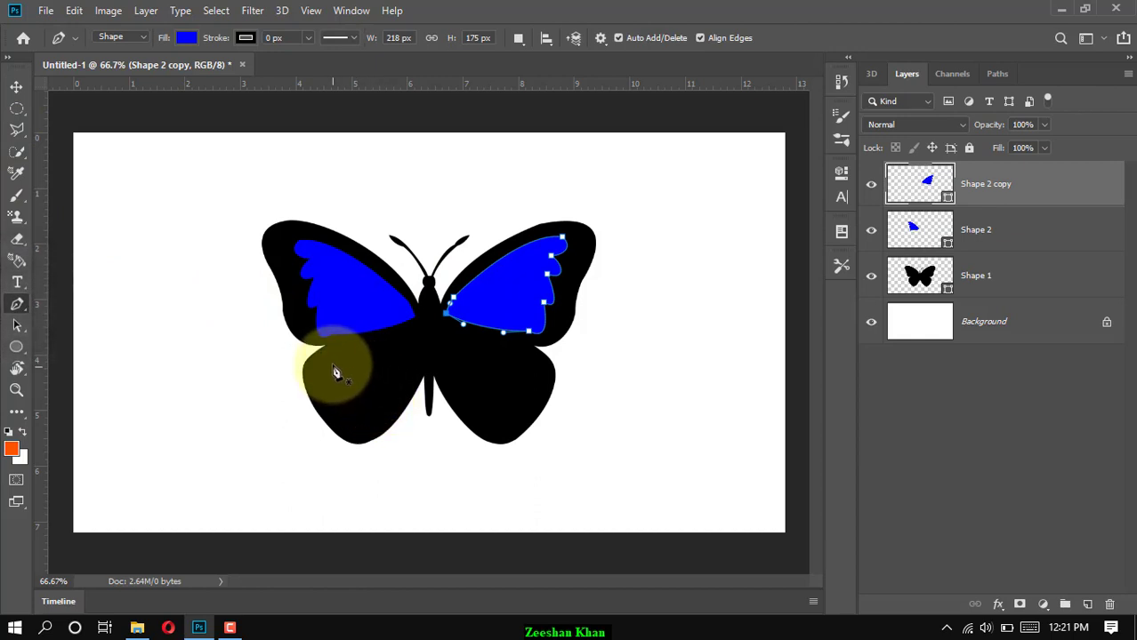
pyautogui.click(16, 347)
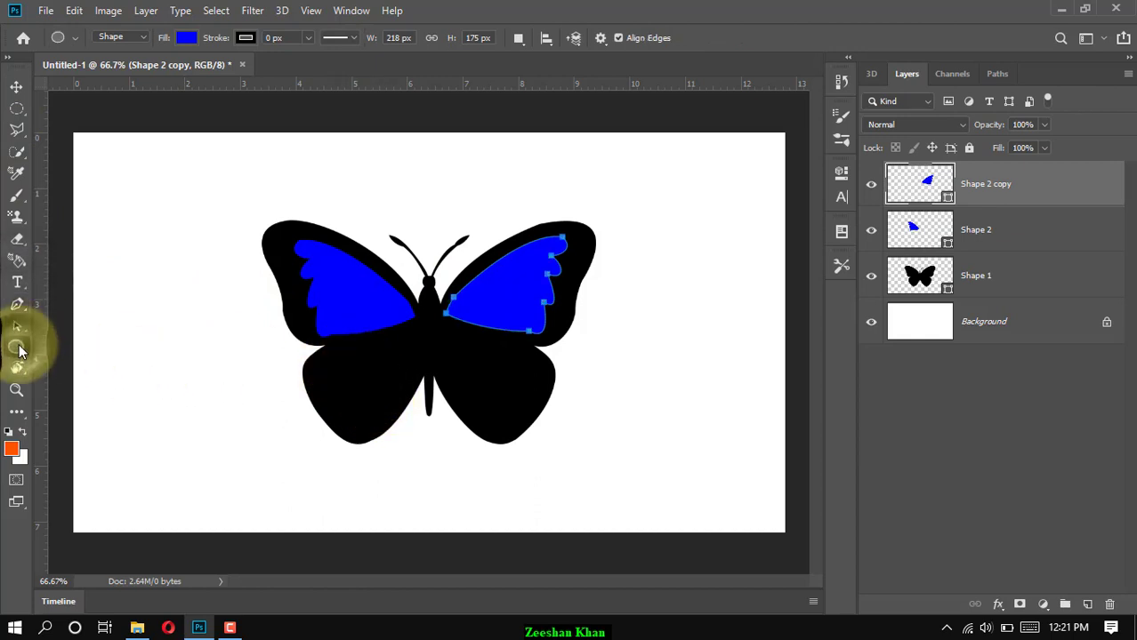
pyautogui.rightClick(16, 347)
pyautogui.click(71, 365)
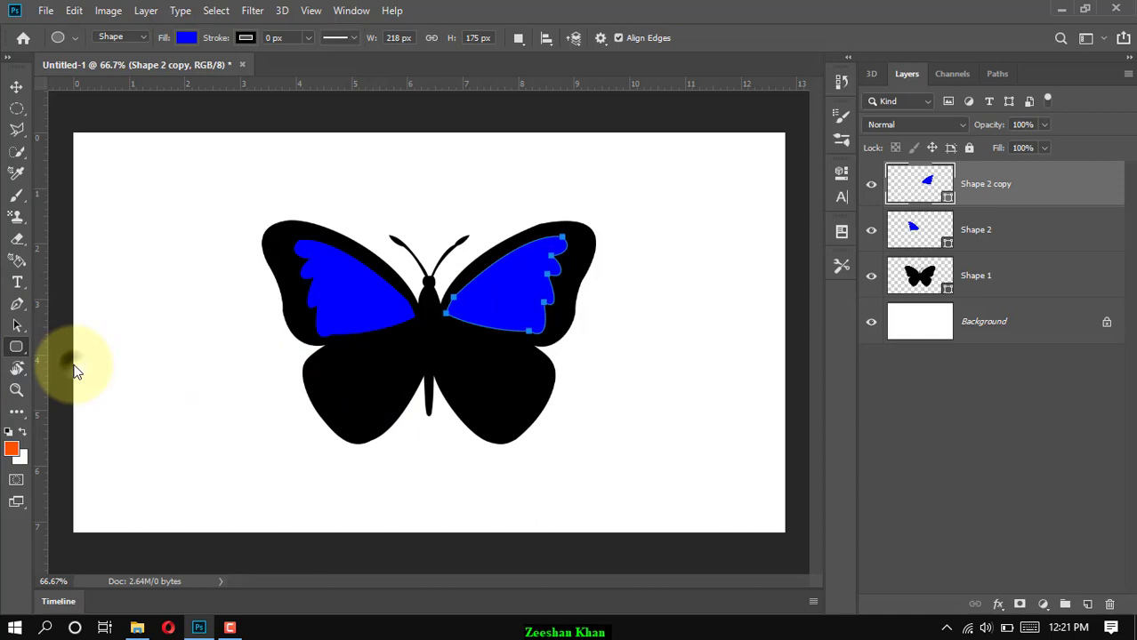
pyautogui.rightClick(16, 347)
pyautogui.click(81, 379)
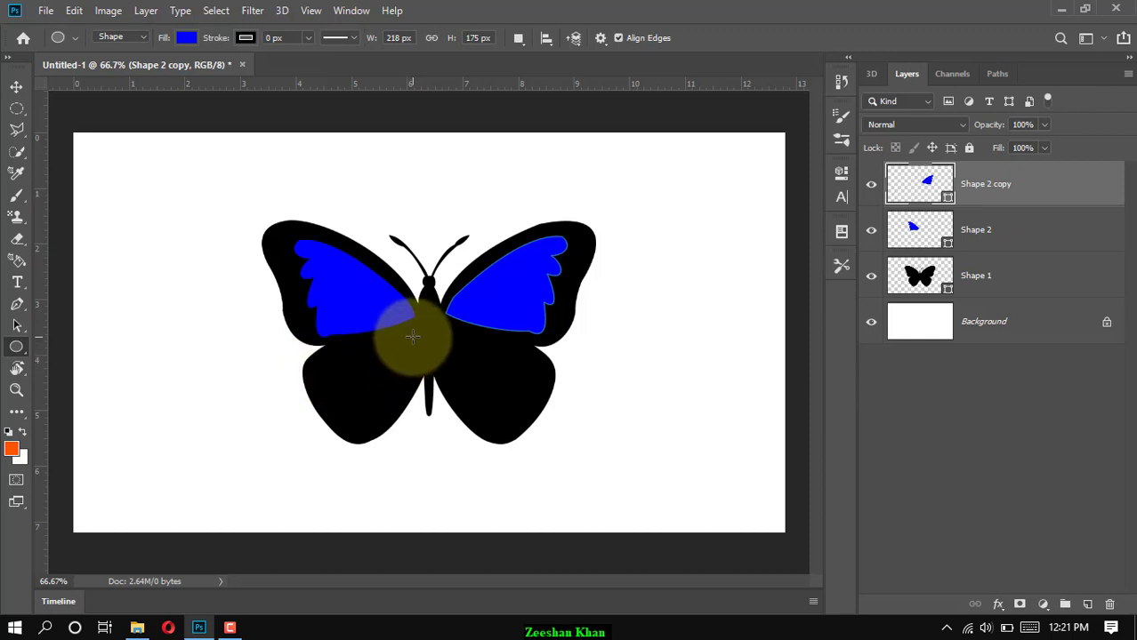
pyautogui.moveTo(412, 333); pyautogui.dragTo(386, 369)
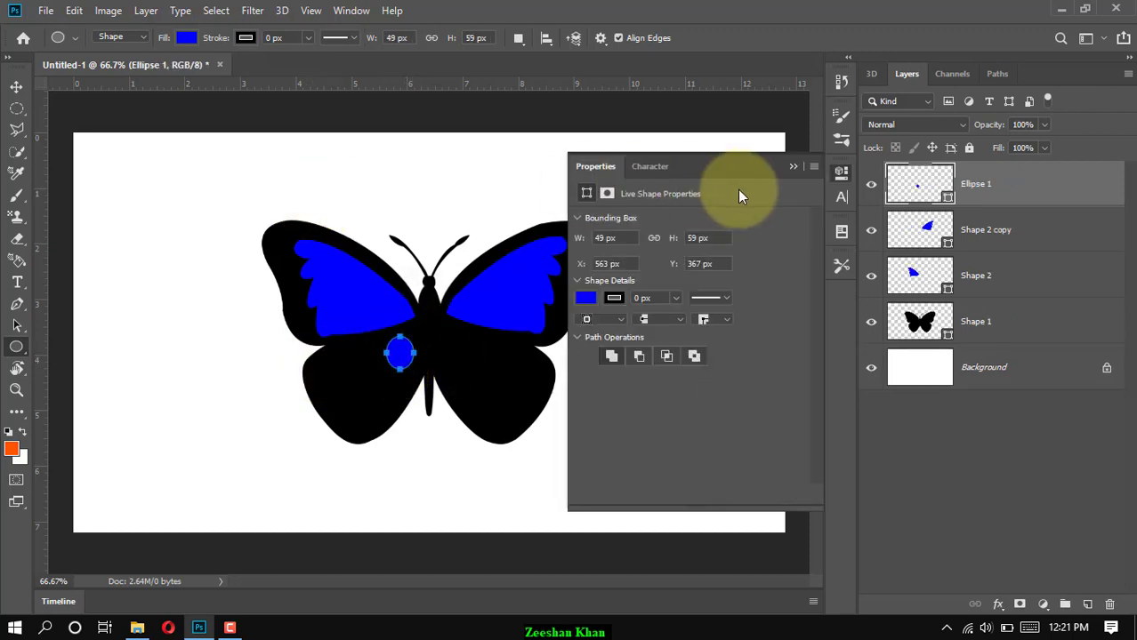
pyautogui.click(803, 163)
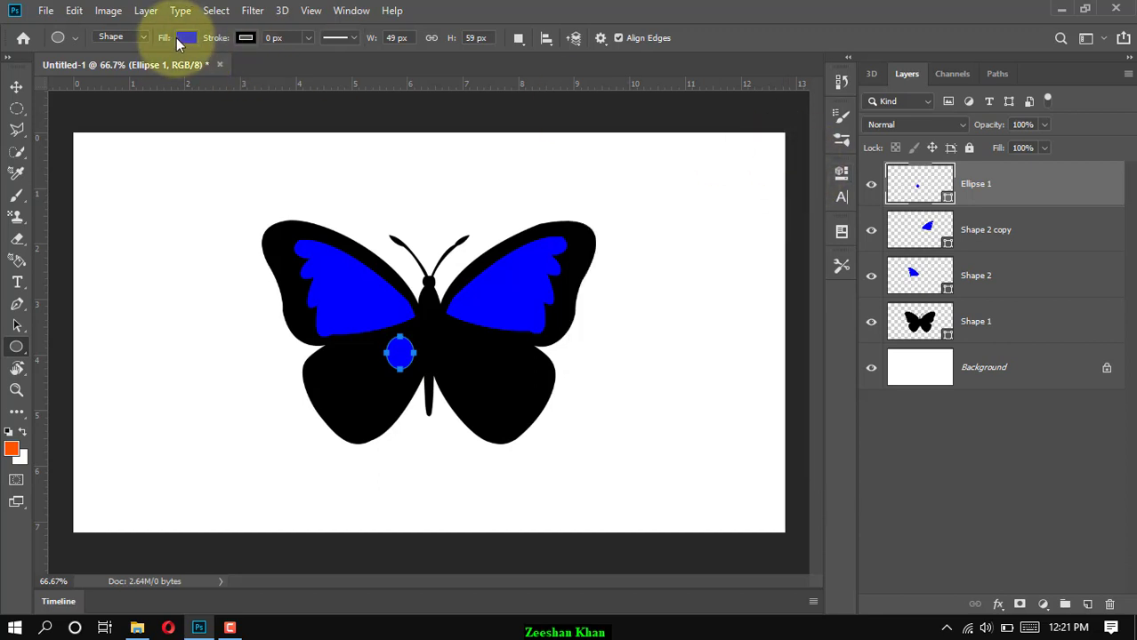
# Fill the small ellipse with white and draw a taller white ellipse about 58 by 122 px near the lower left wing's outer edge
pyautogui.click(187, 38)
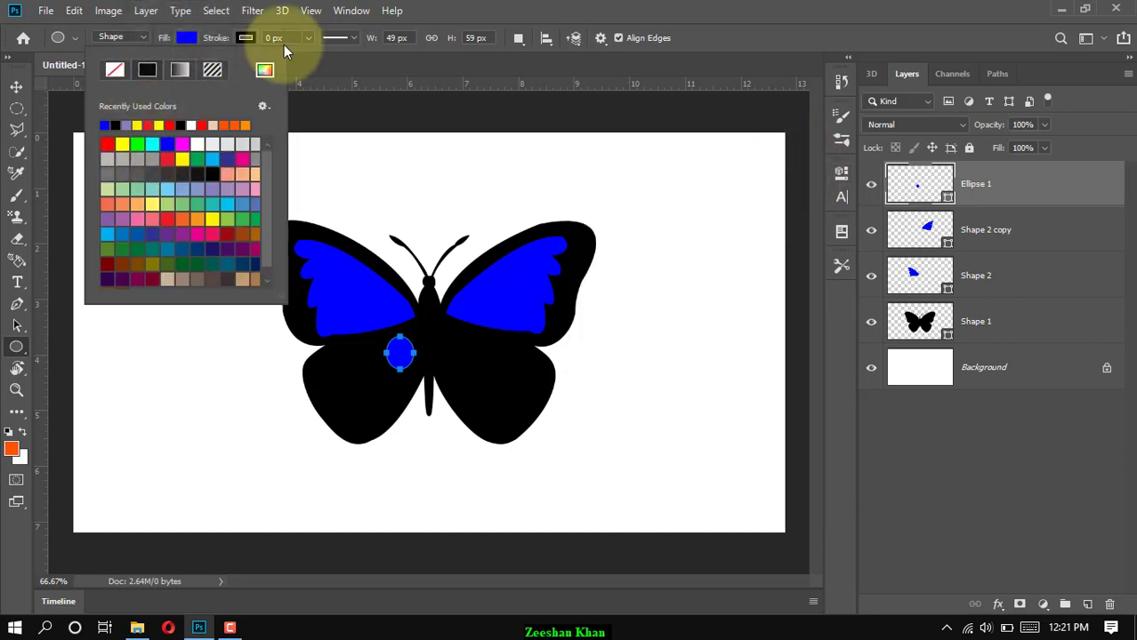
pyautogui.click(193, 124)
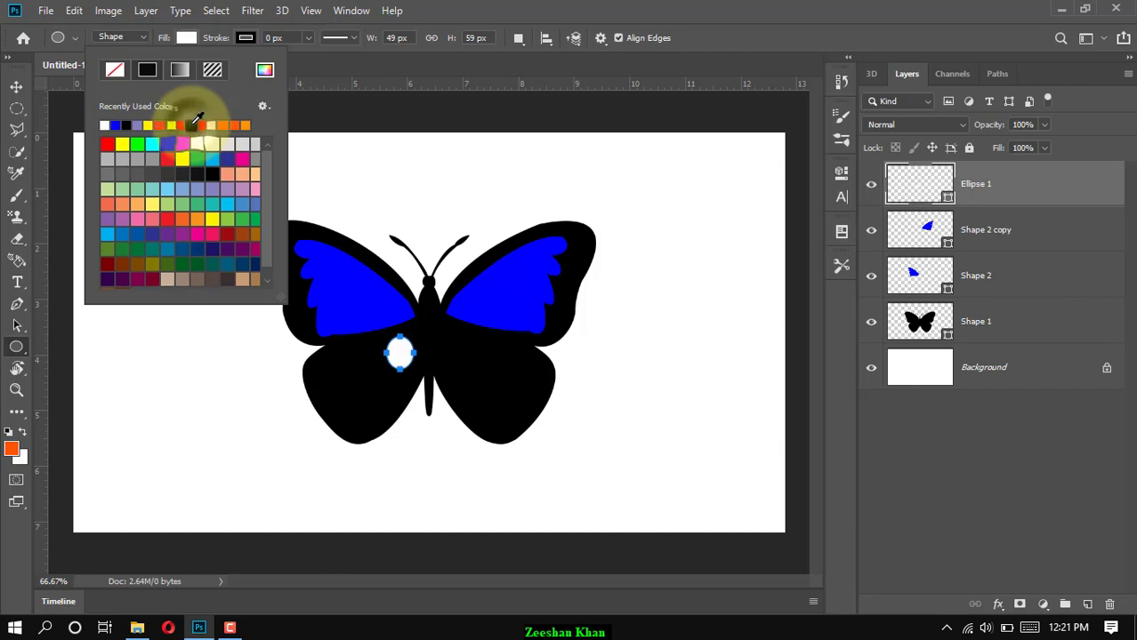
pyautogui.click(507, 7)
pyautogui.moveTo(361, 359); pyautogui.dragTo(331, 426)
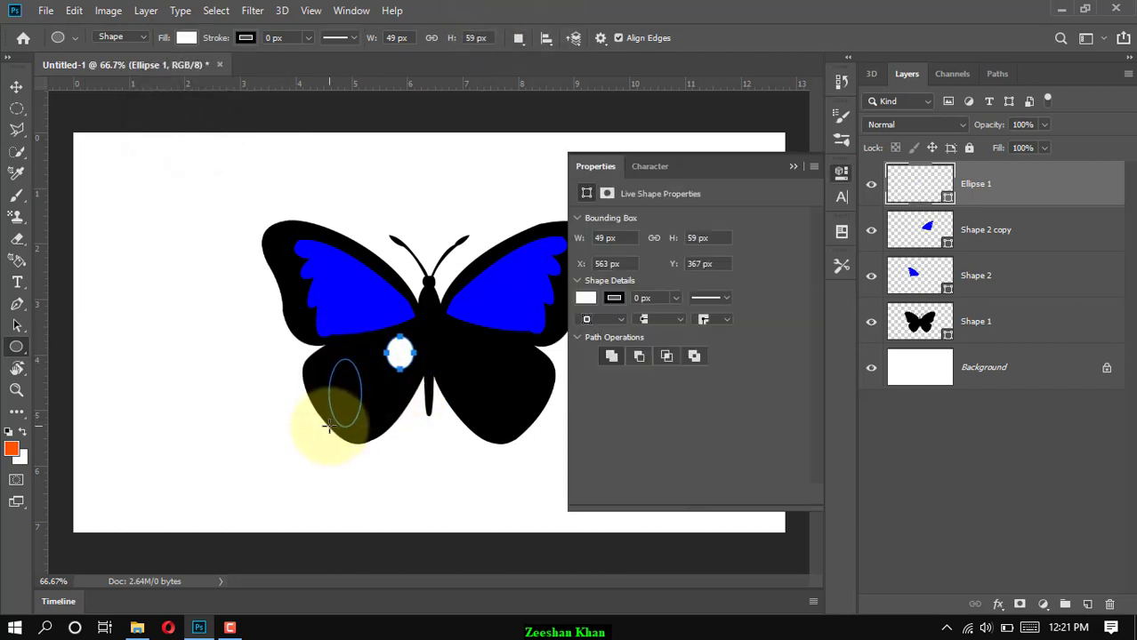
pyautogui.click(793, 166)
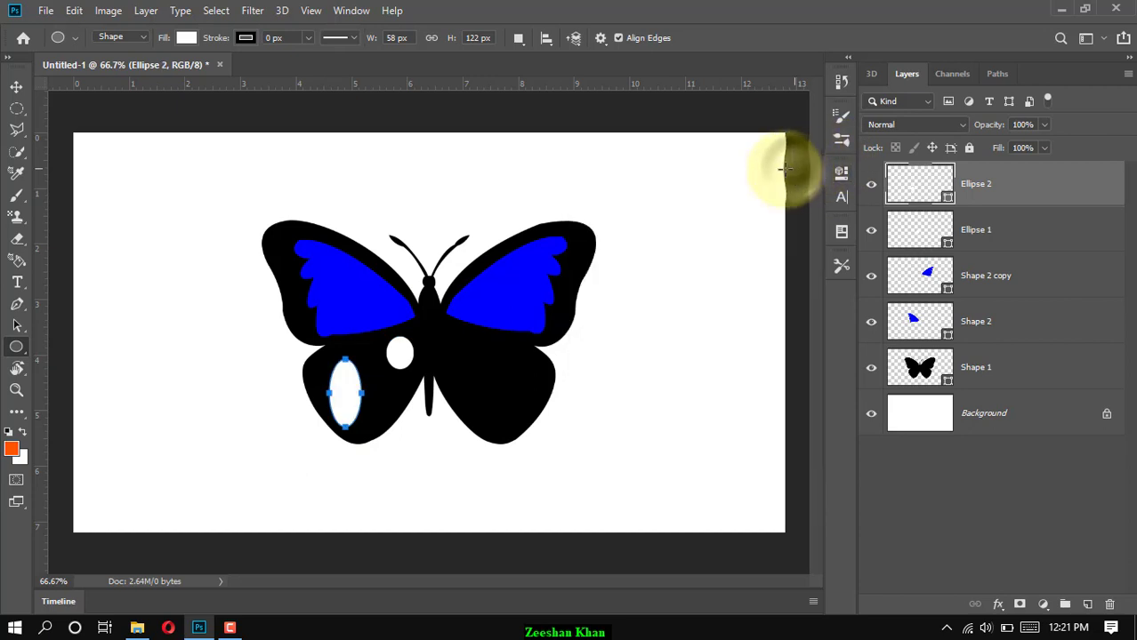
# Duplicate both white ellipses onto the lower right wing, flip the copies horizontally, and align them level with the originals
pyautogui.keyDown('shift'); pyautogui.click(994, 229); pyautogui.keyUp('shift')
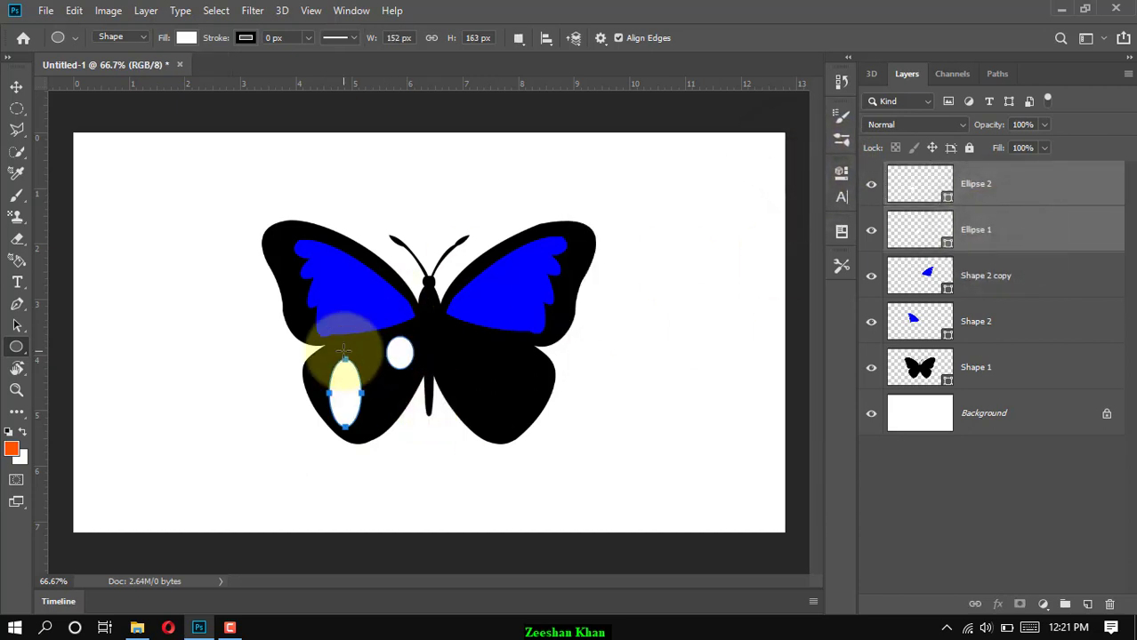
pyautogui.click(16, 86)
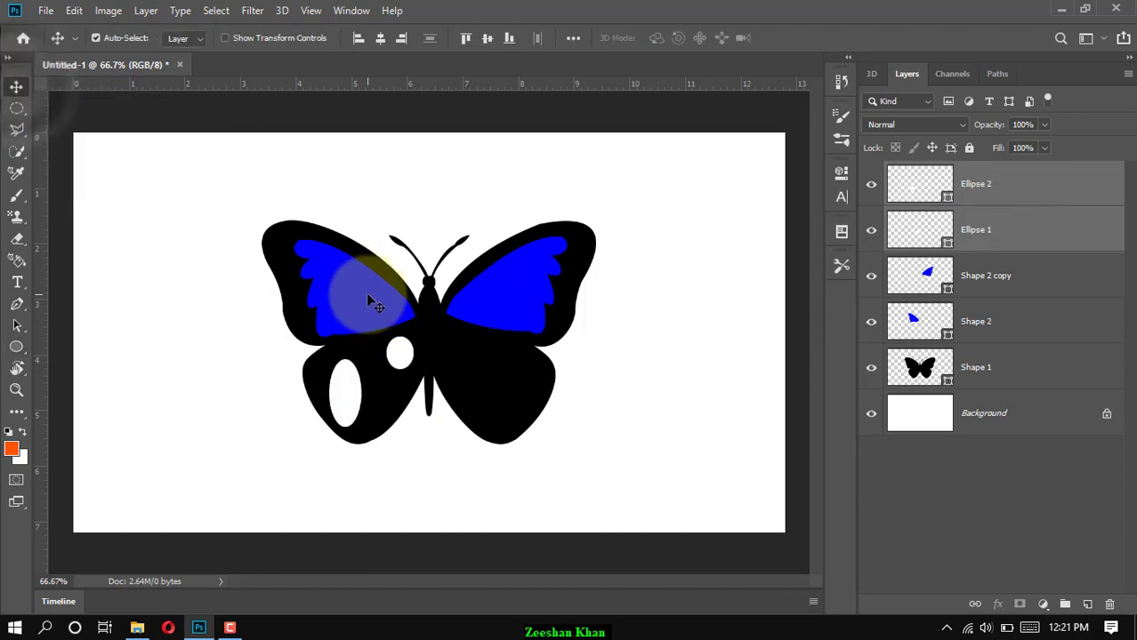
pyautogui.moveTo(406, 358); pyautogui.dragTo(530, 362)
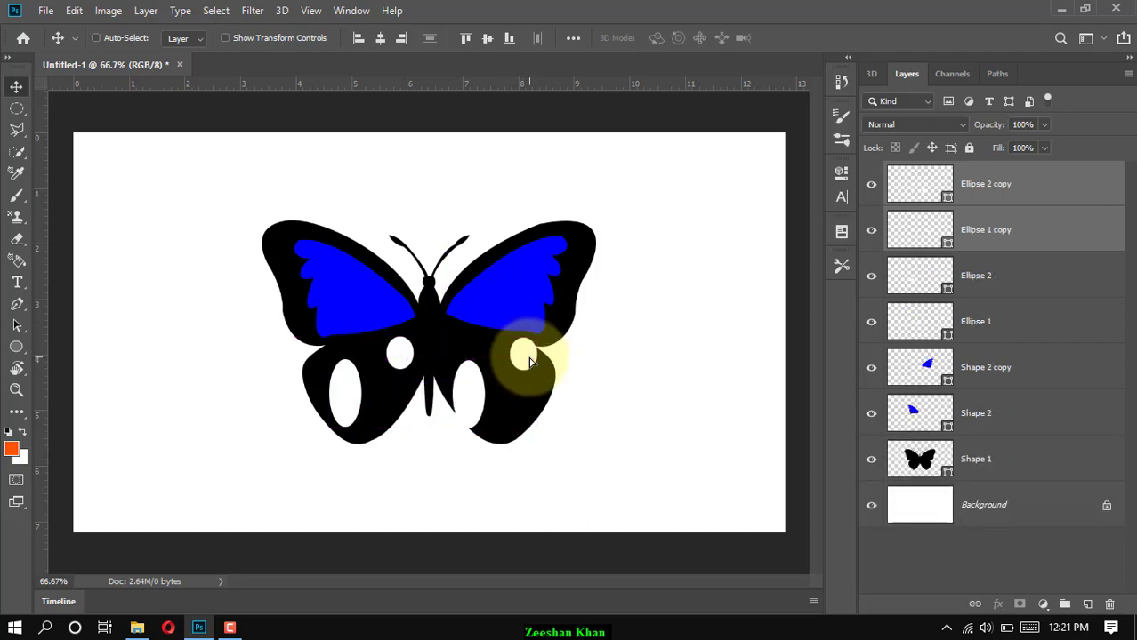
pyautogui.hotkey('ctrl', 't')
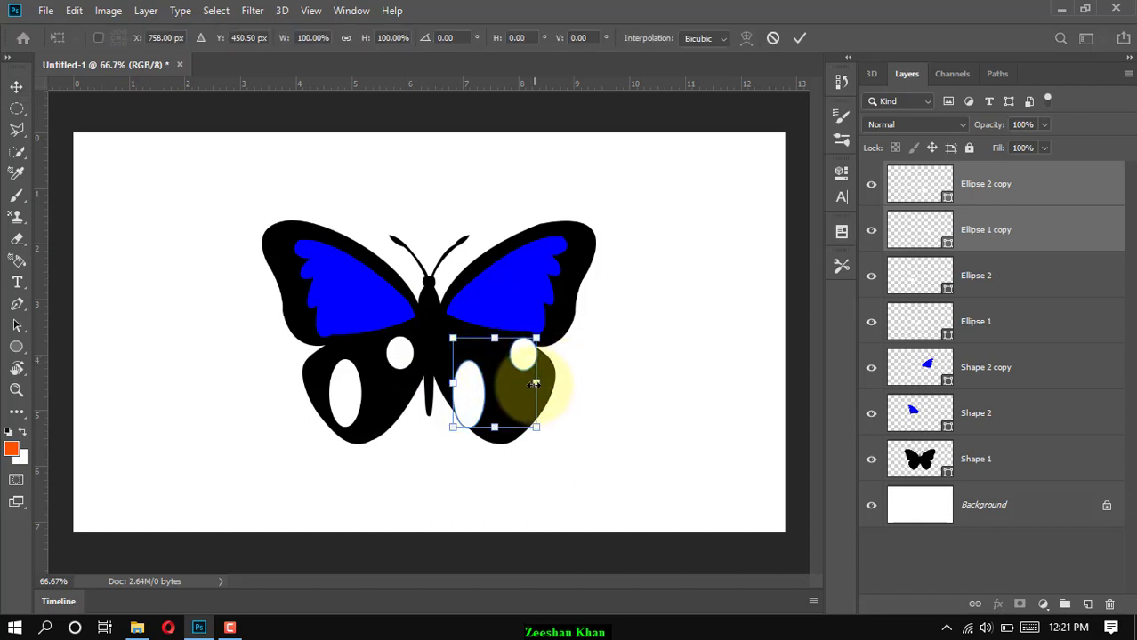
pyautogui.rightClick(518, 377)
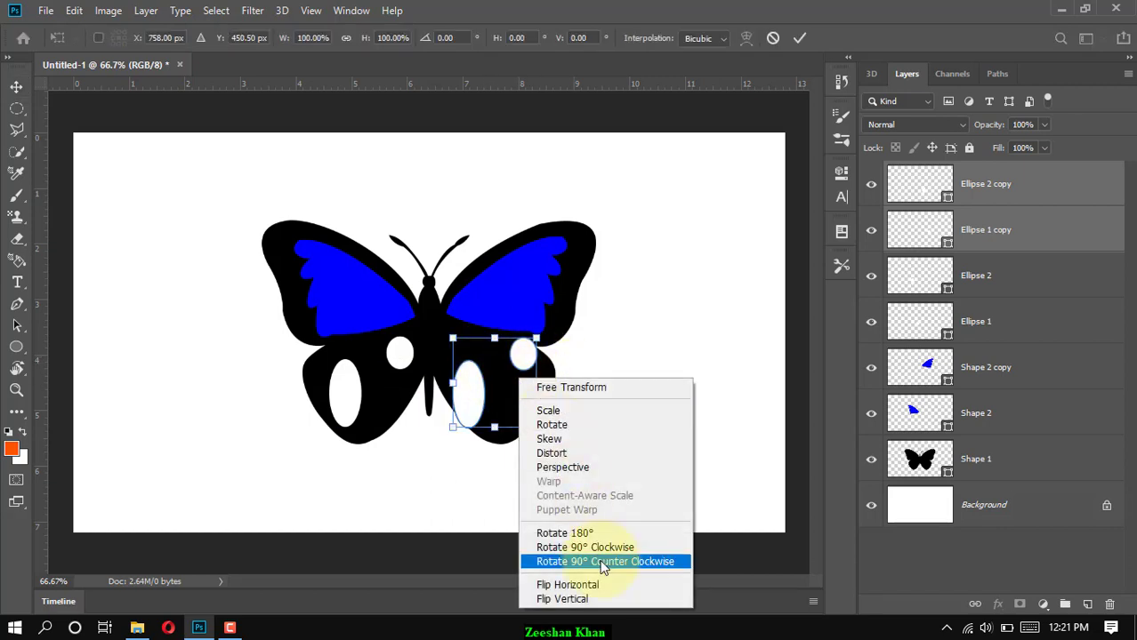
pyautogui.click(574, 586)
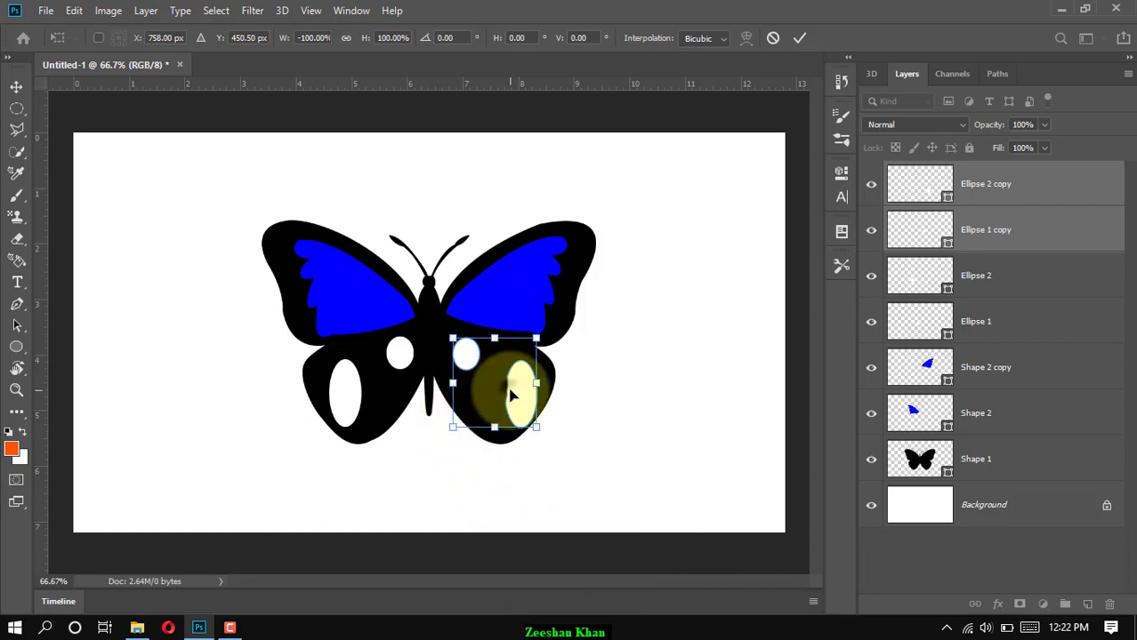
pyautogui.moveTo(511, 394); pyautogui.dragTo(507, 394)
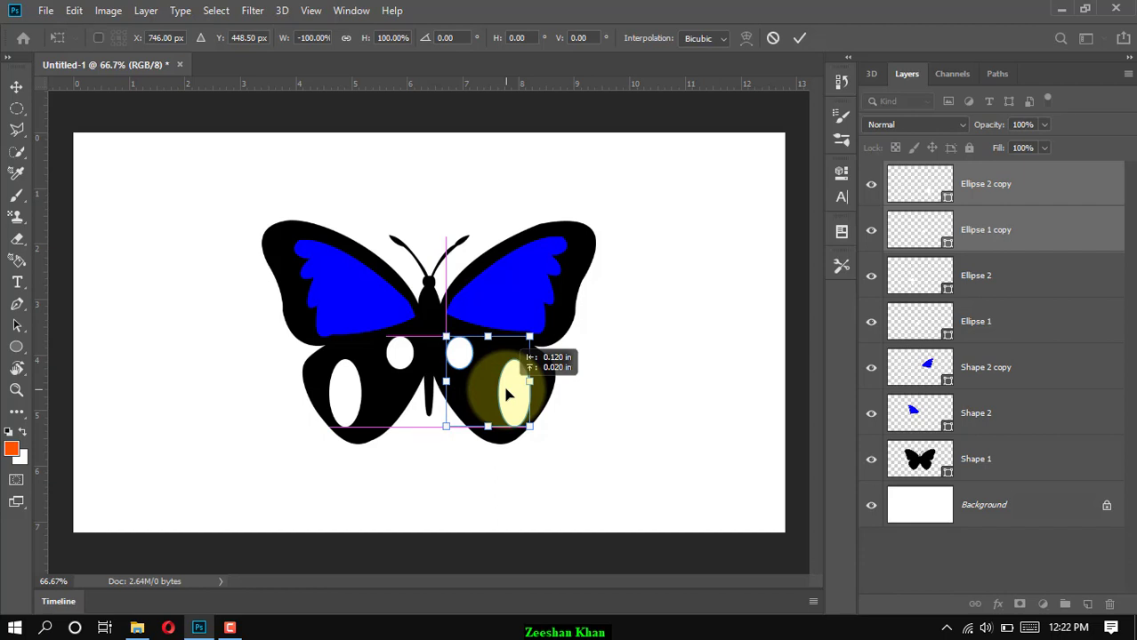
pyautogui.moveTo(506, 392); pyautogui.dragTo(506, 392)
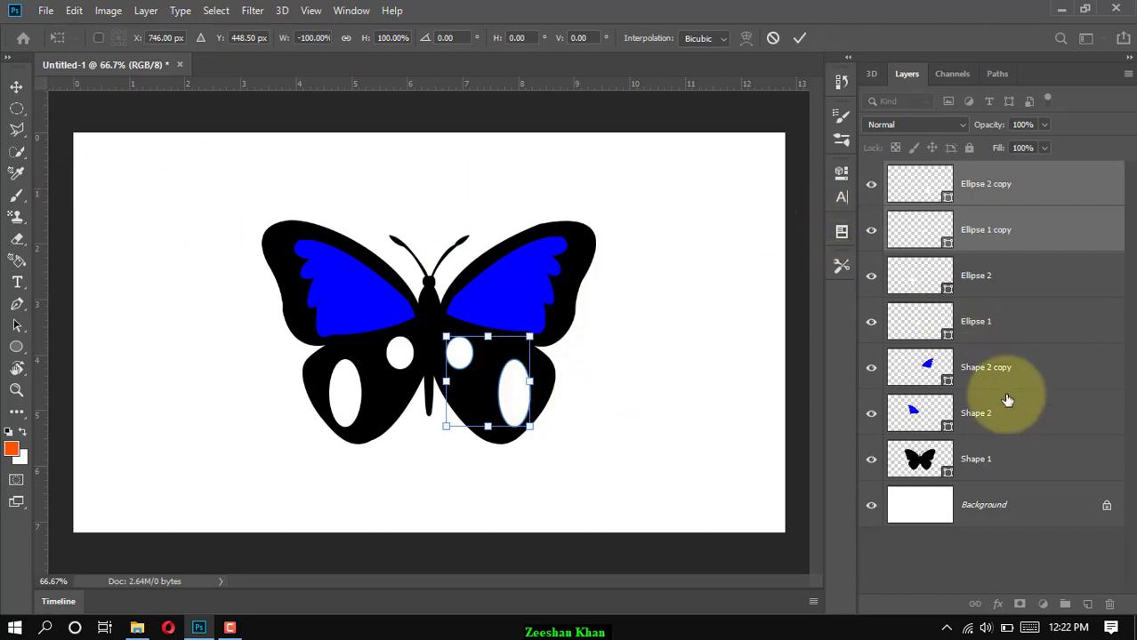
# Select the Shape 2 copy and Shape 2 layers together and change both upper wing panels' fill to white
pyautogui.click(928, 363)
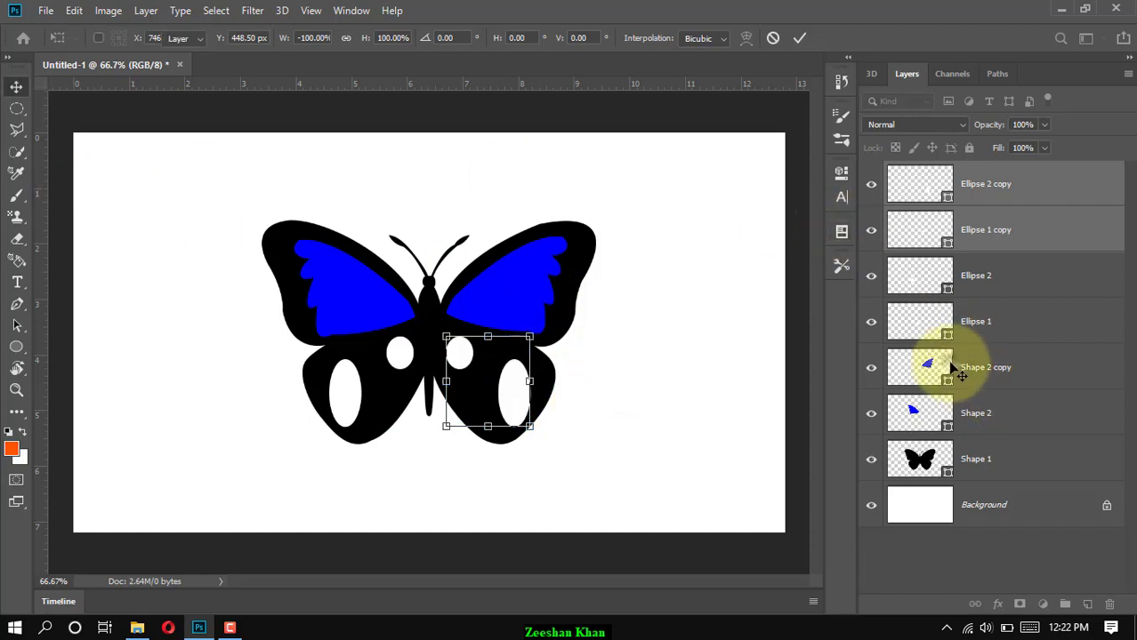
pyautogui.click(17, 304)
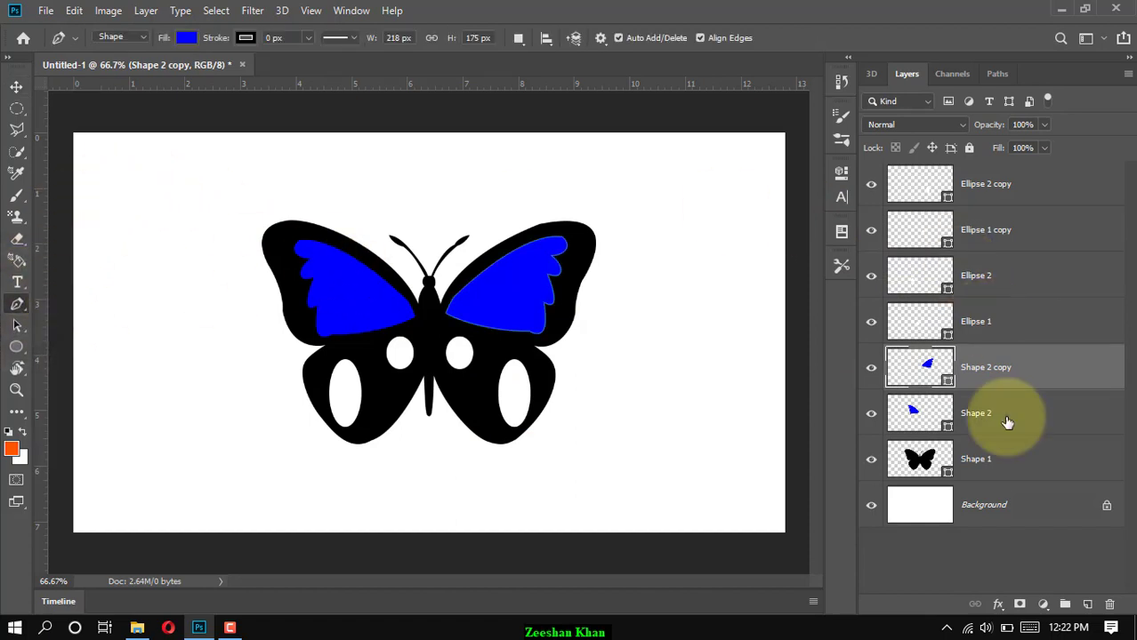
pyautogui.keyDown('shift'); pyautogui.click(977, 413); pyautogui.keyUp('shift')
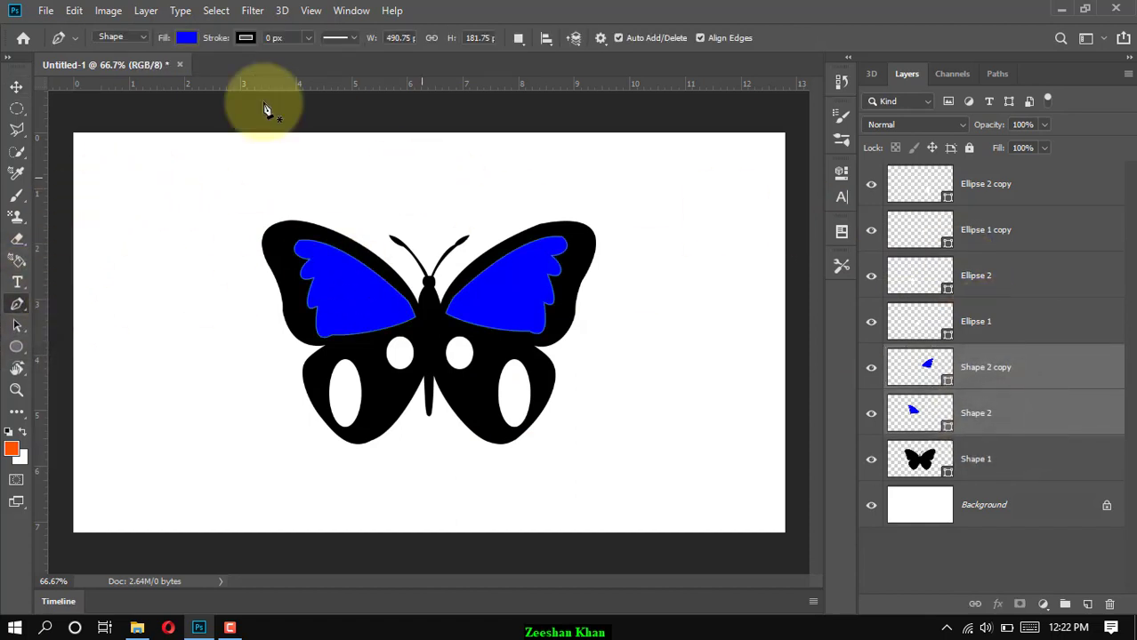
pyautogui.click(189, 38)
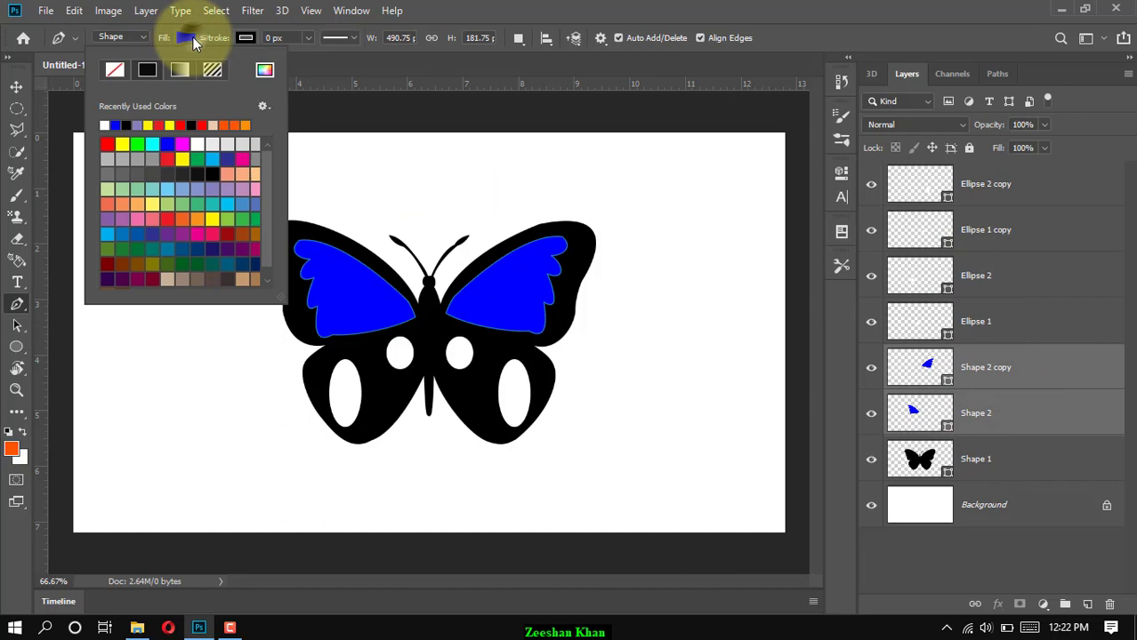
pyautogui.click(105, 124)
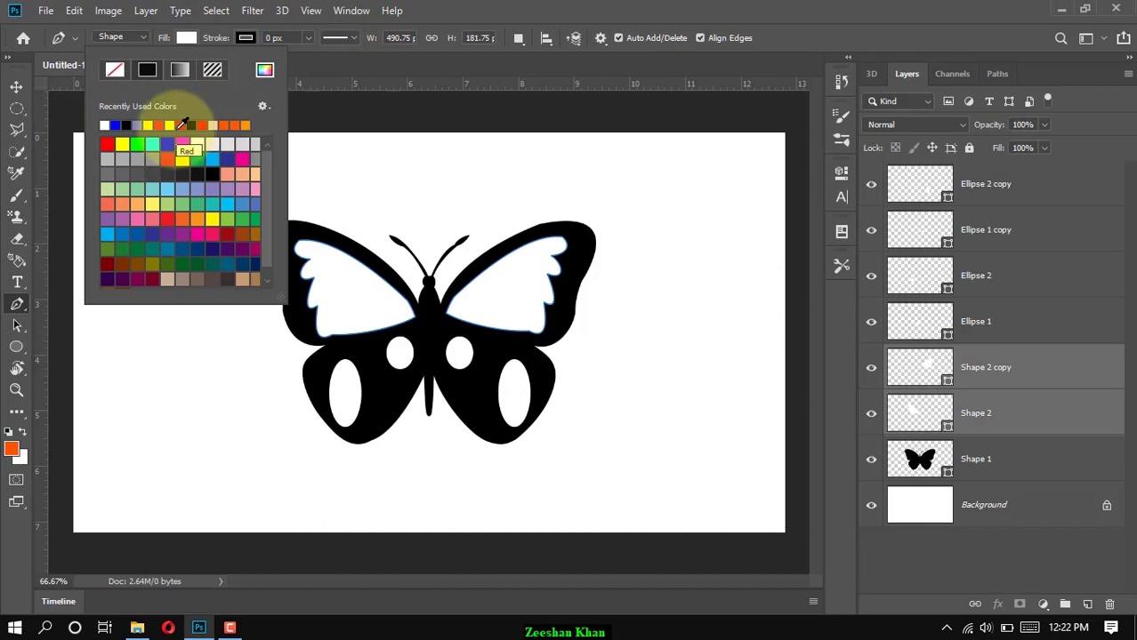
# Try orange, beige, grey, purple and violet-blue fills on both upper wing panels, ending with light blue
pyautogui.click(230, 125)
pyautogui.click(236, 124)
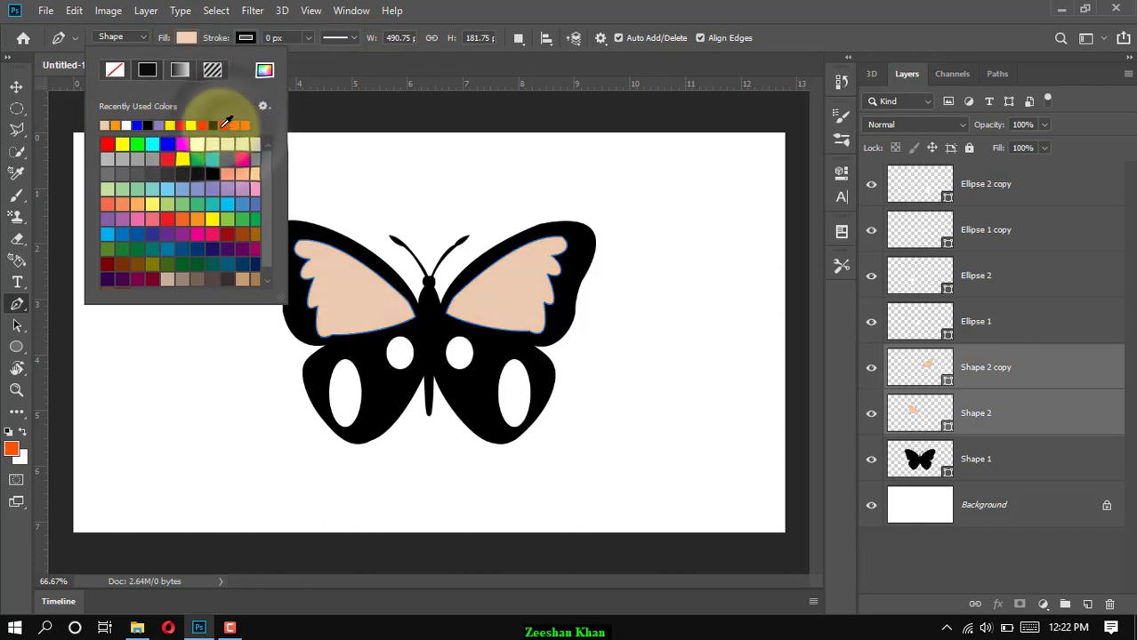
pyautogui.click(160, 175)
pyautogui.click(151, 178)
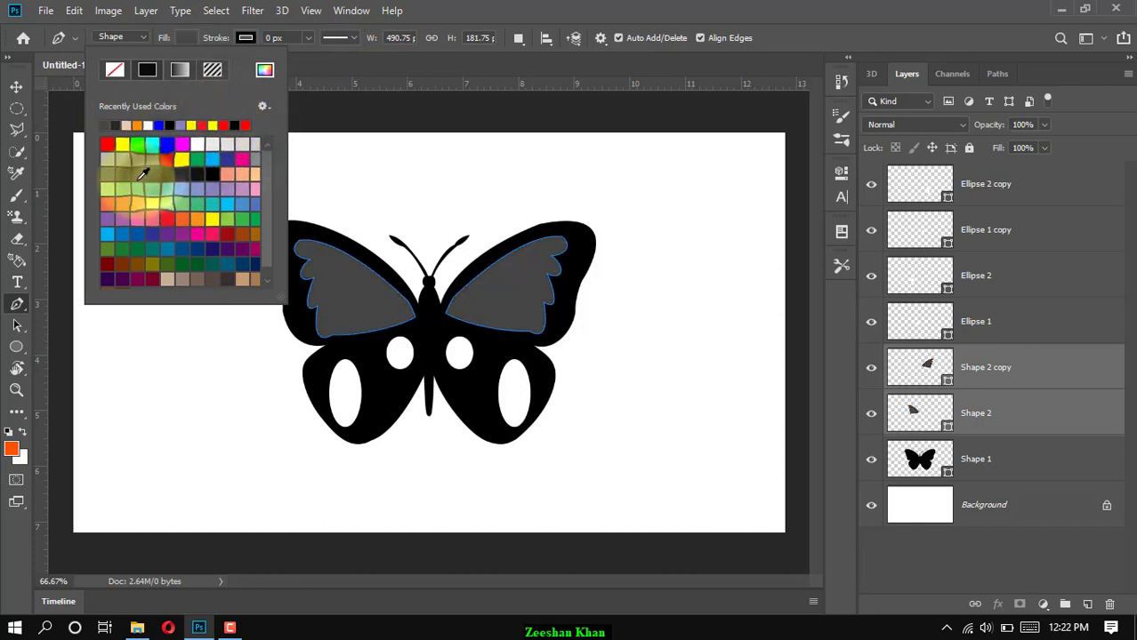
pyautogui.click(136, 179)
pyautogui.click(117, 180)
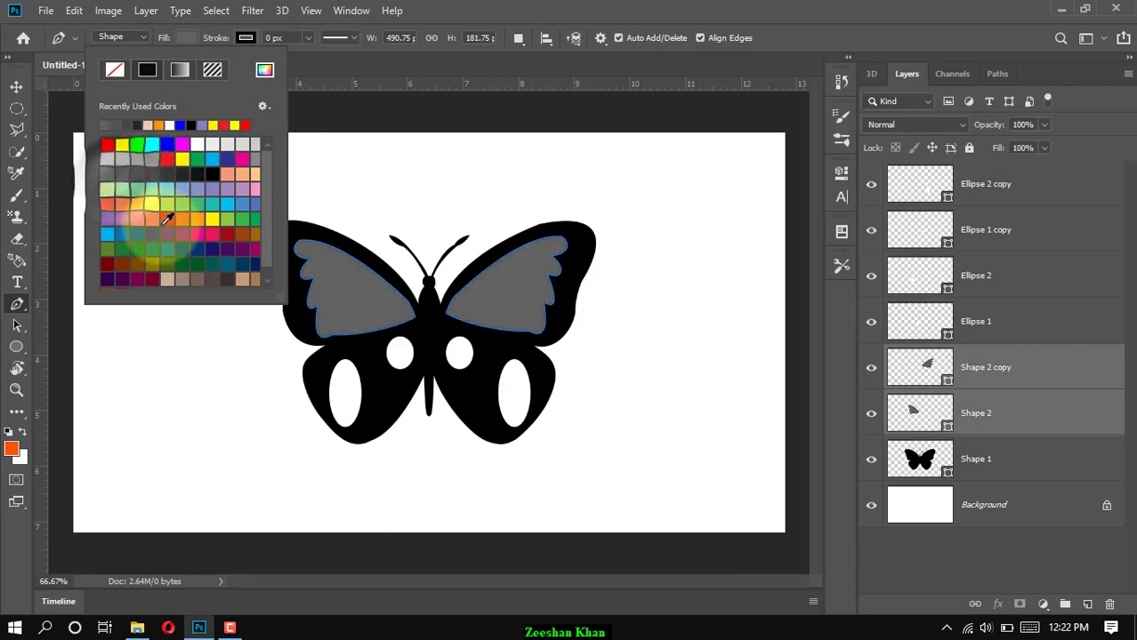
pyautogui.click(168, 233)
pyautogui.click(146, 226)
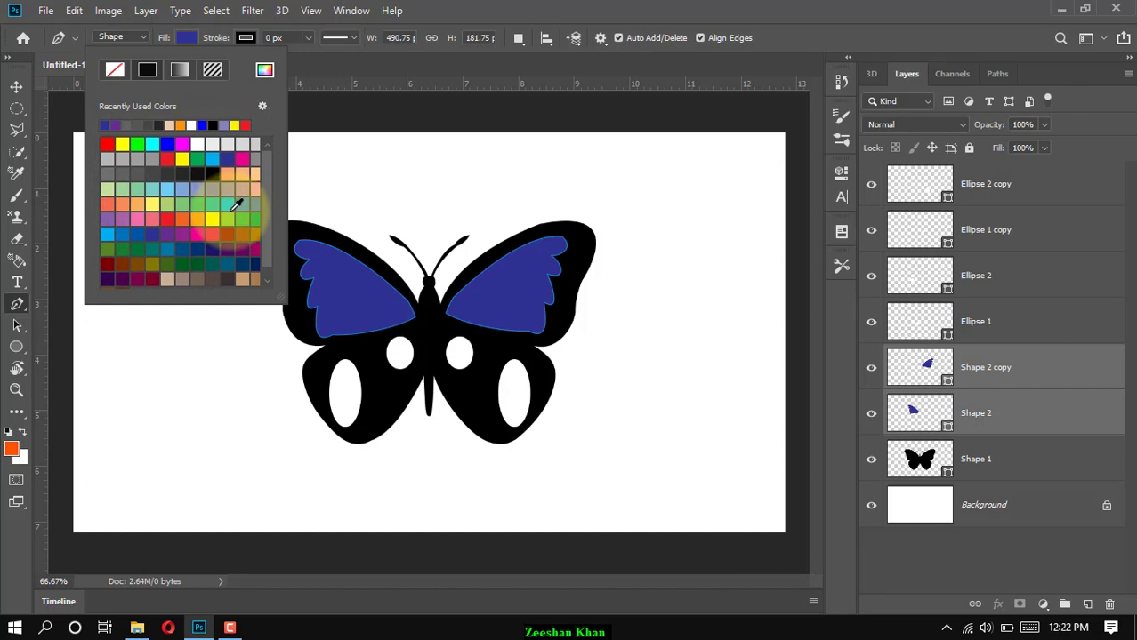
pyautogui.click(233, 208)
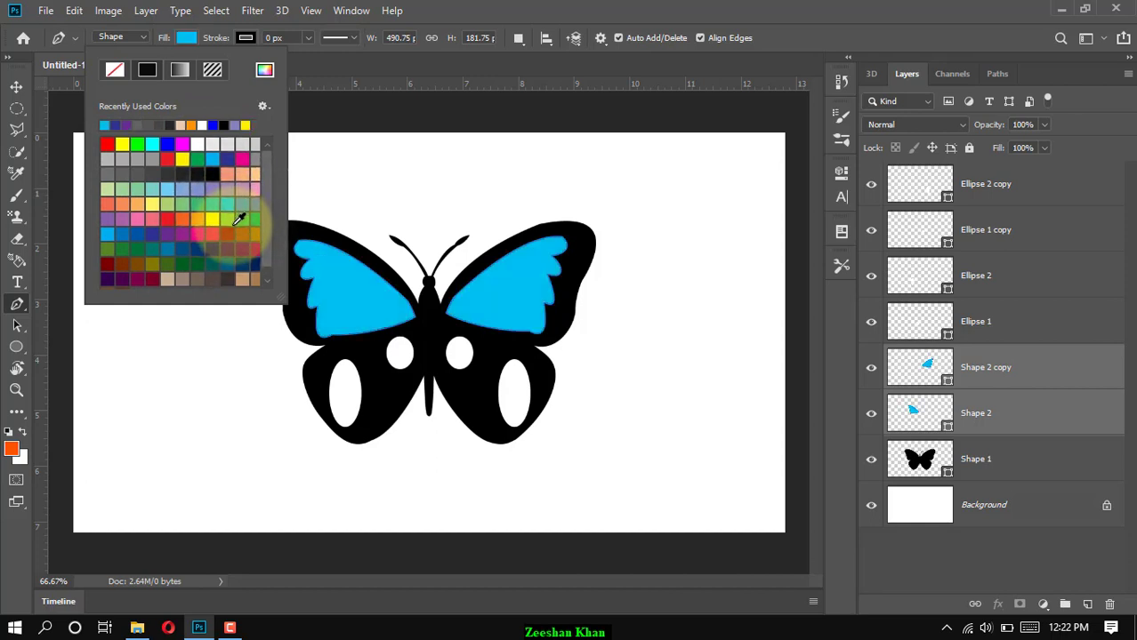
# Select all four lower-wing ellipse layers, from Ellipse 1 to Ellipse 2 copy, and change their fill to yellow
pyautogui.click(1012, 322)
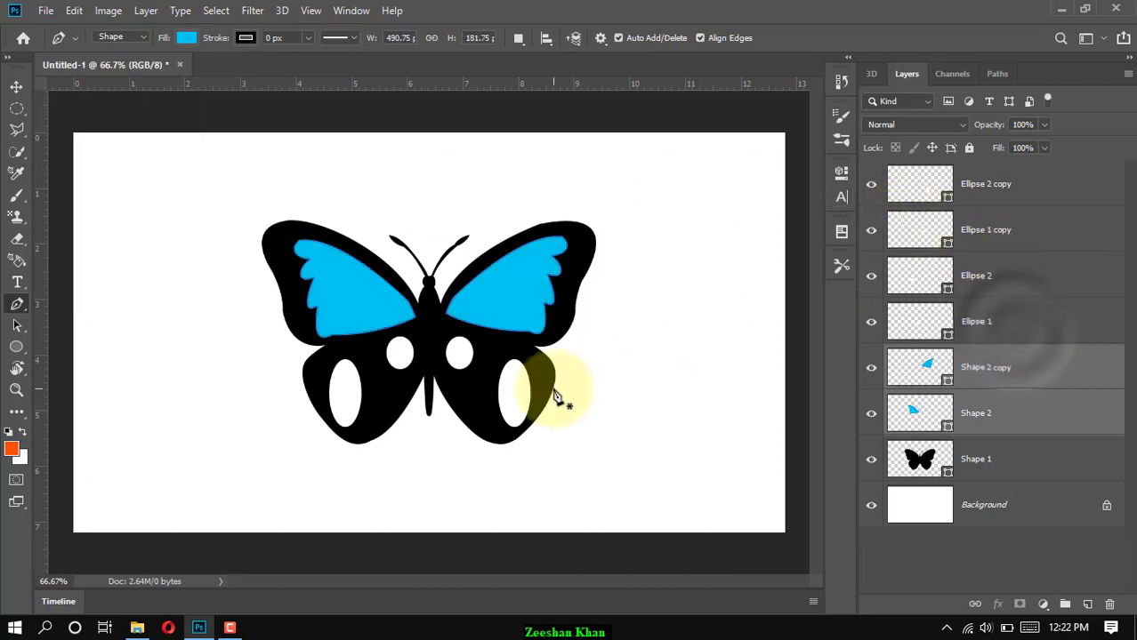
pyautogui.click(994, 317)
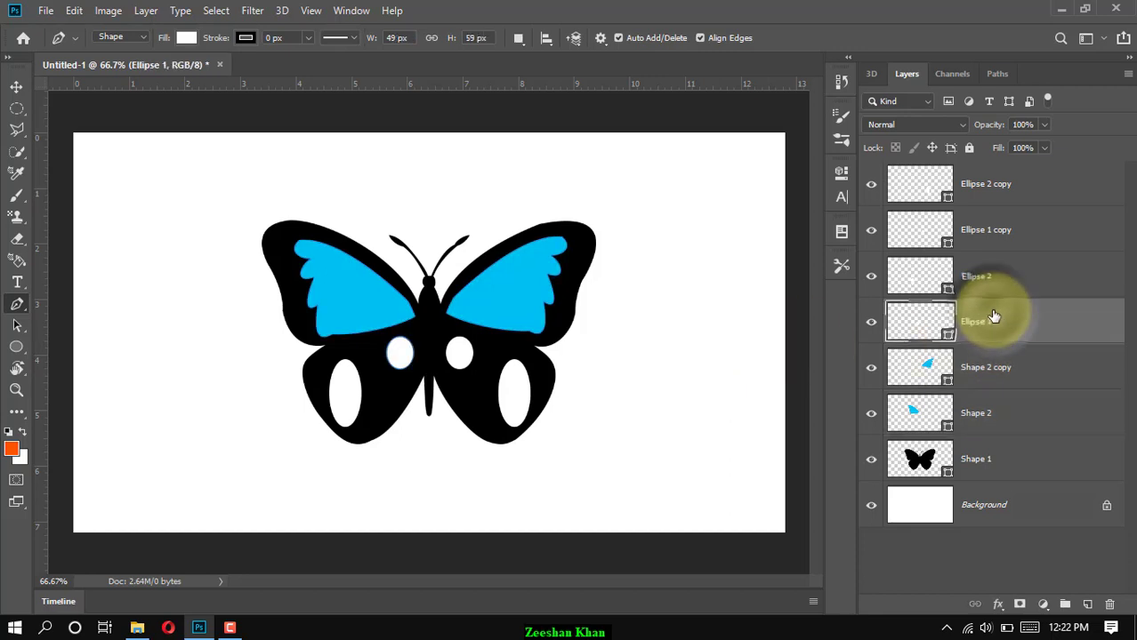
pyautogui.keyDown('shift'); pyautogui.click(978, 185); pyautogui.keyUp('shift')
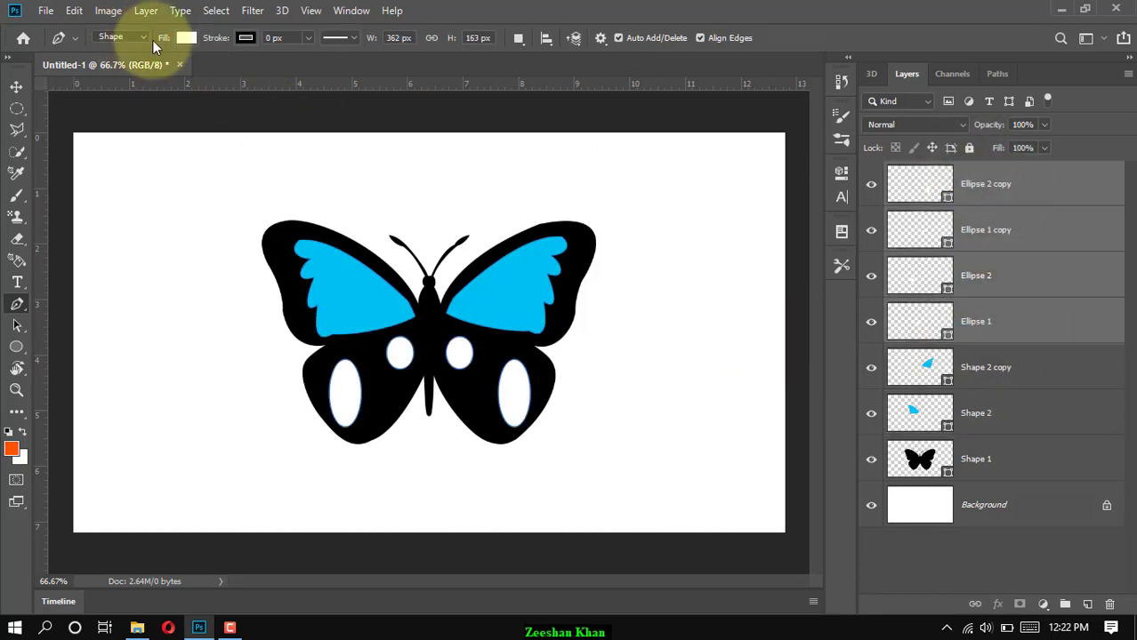
pyautogui.click(188, 38)
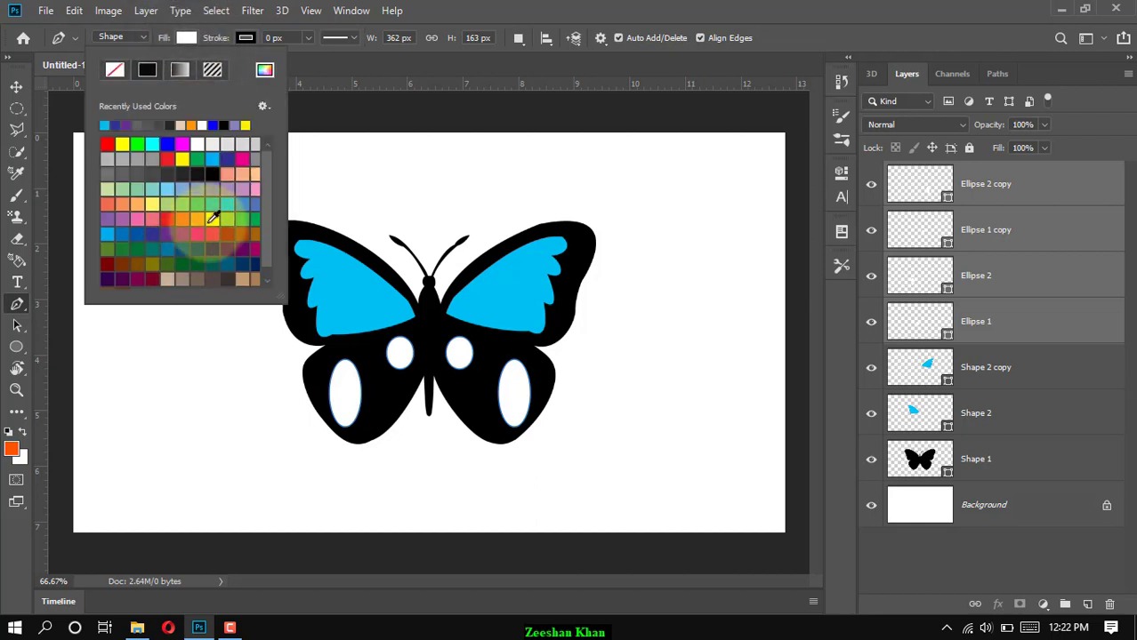
pyautogui.click(214, 217)
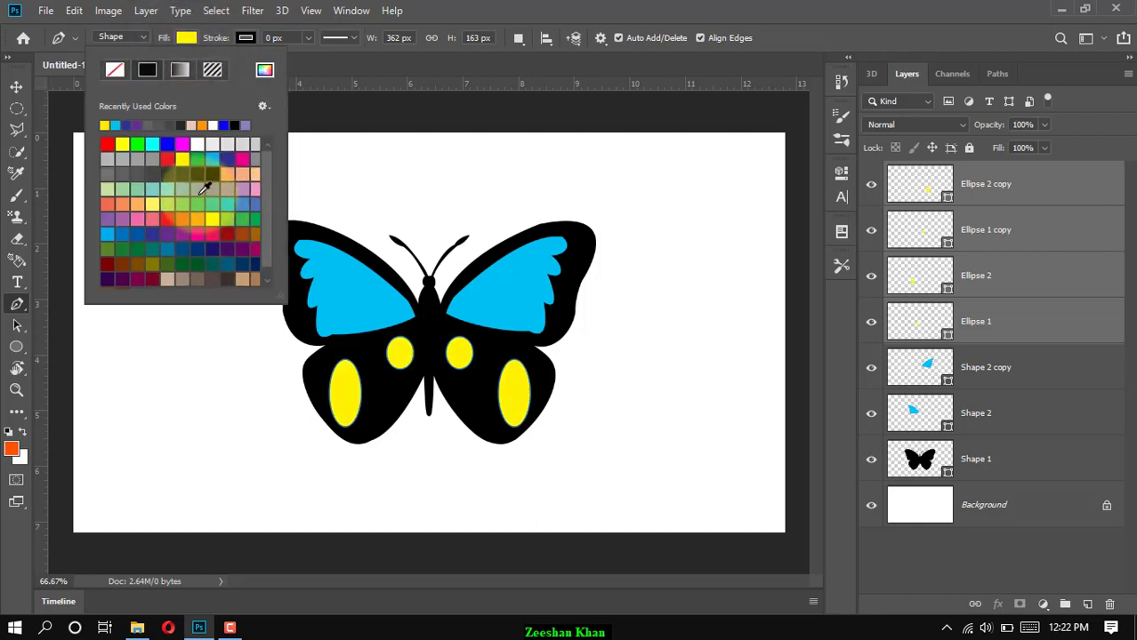
# Select the Shape 2 copy and Shape 2 layers together and change both upper wing panels' fill to yellow
pyautogui.click(993, 380)
pyautogui.click(994, 376)
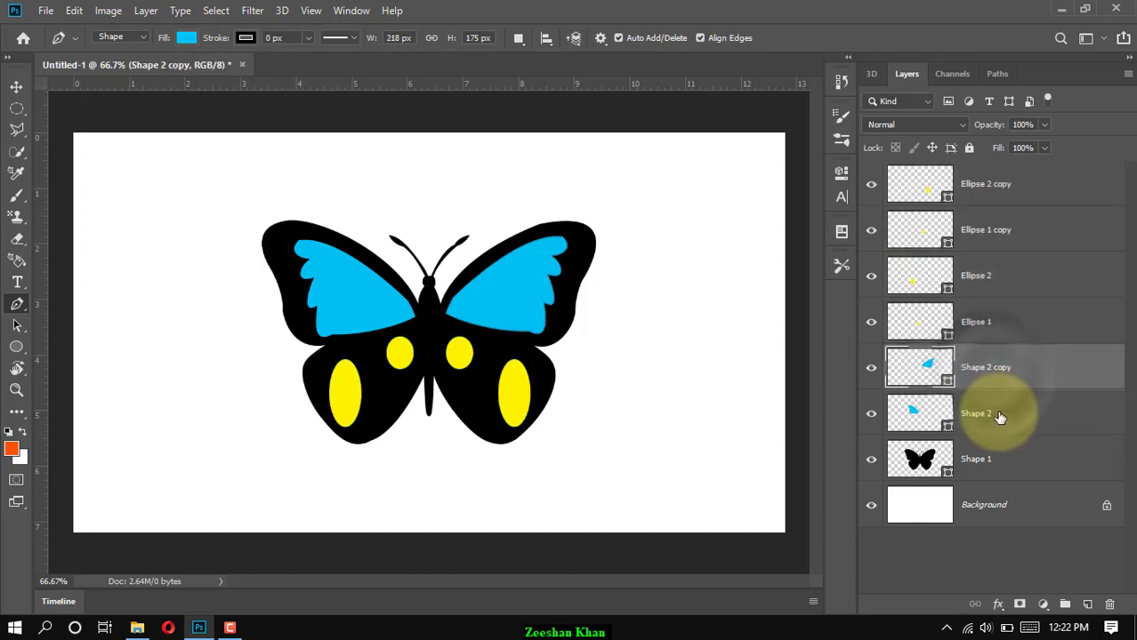
pyautogui.keyDown('shift'); pyautogui.click(997, 415); pyautogui.keyUp('shift')
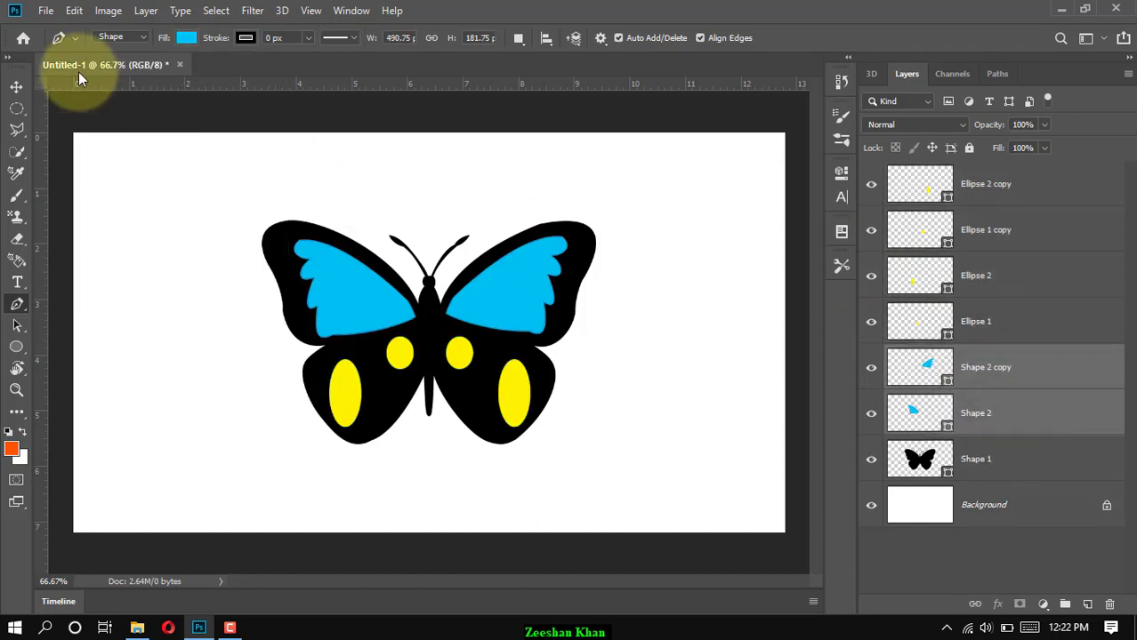
pyautogui.click(186, 37)
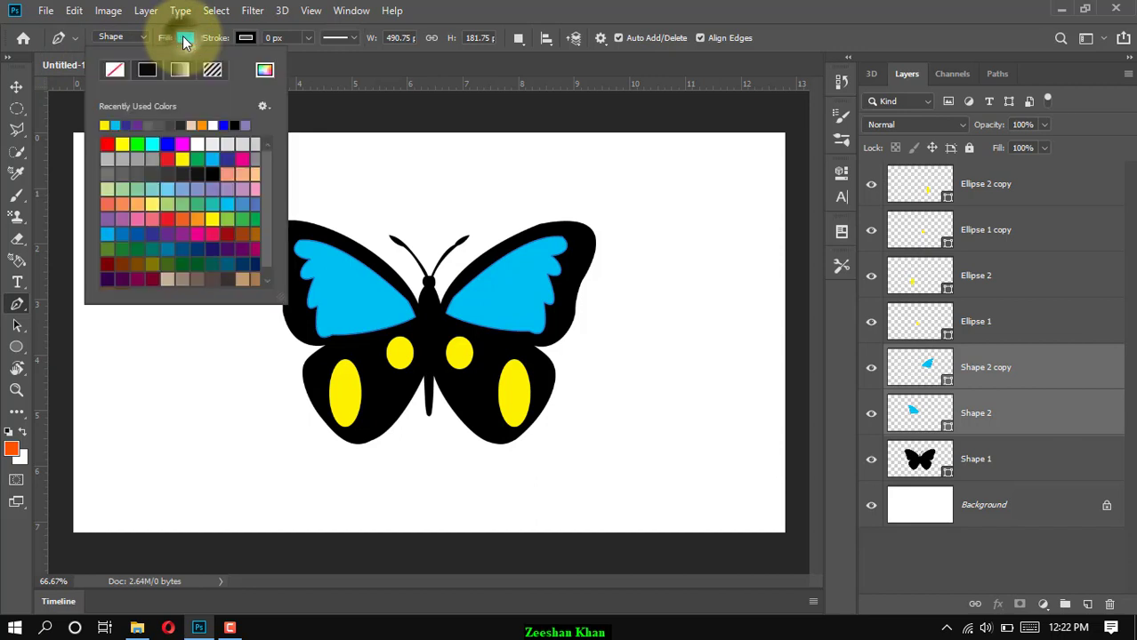
pyautogui.click(105, 126)
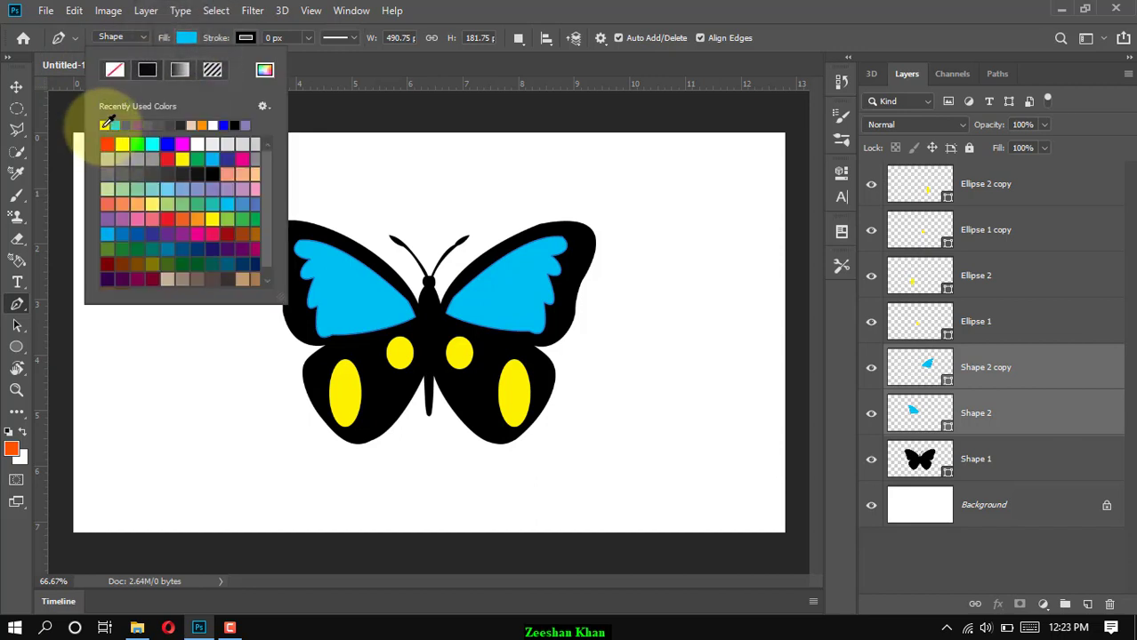
pyautogui.click(661, 20)
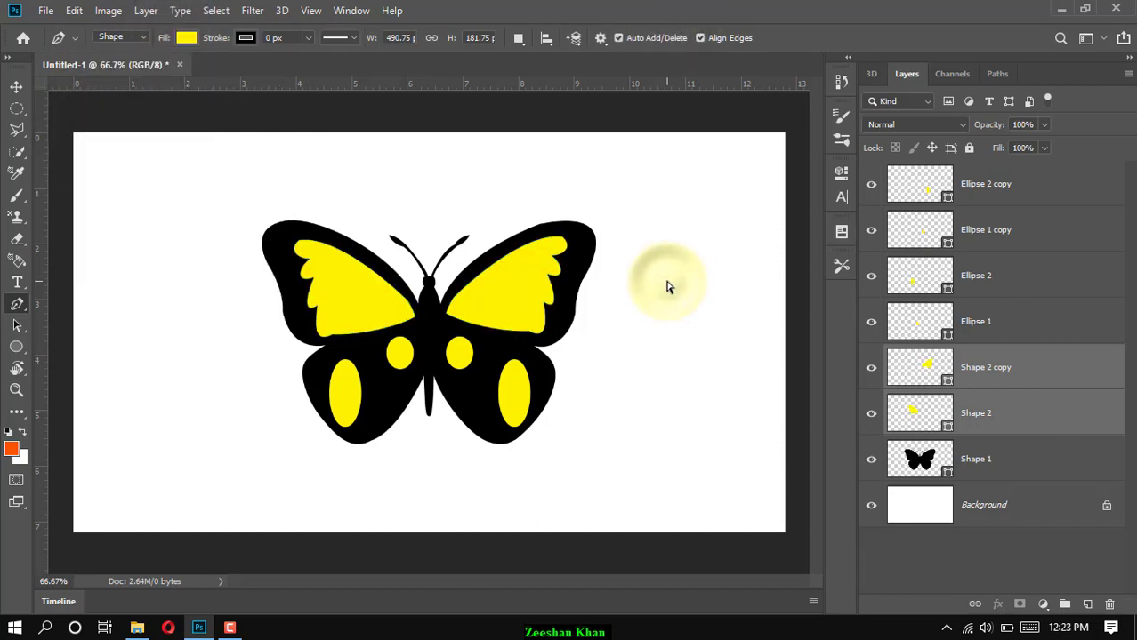
pyautogui.hotkey('ctrl', '-')
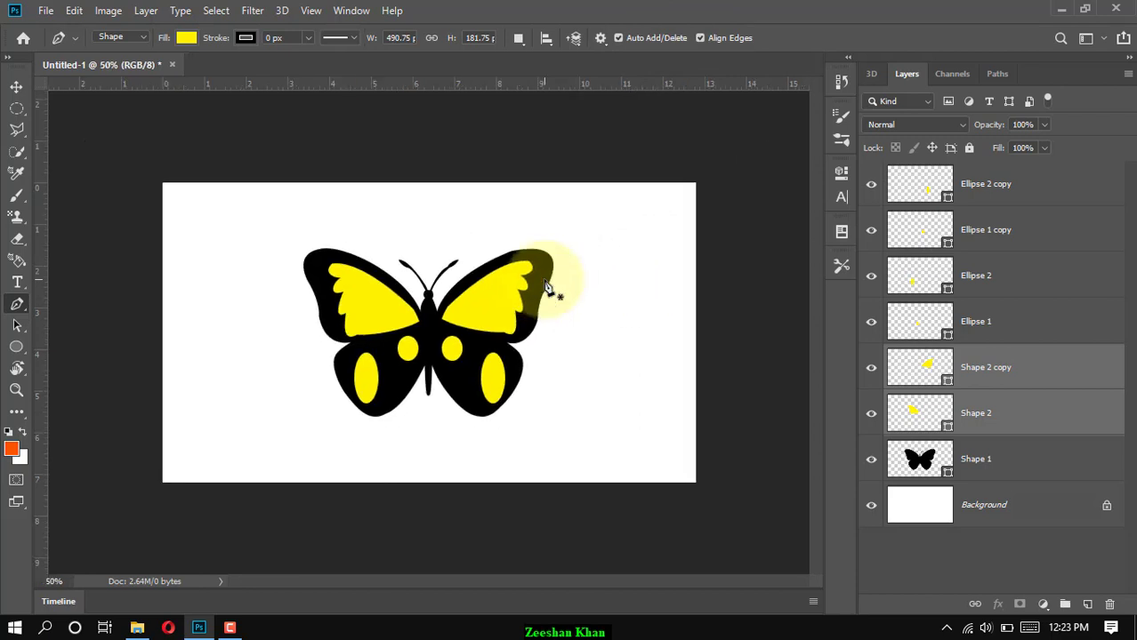
pyautogui.hotkey('ctrl', '+')
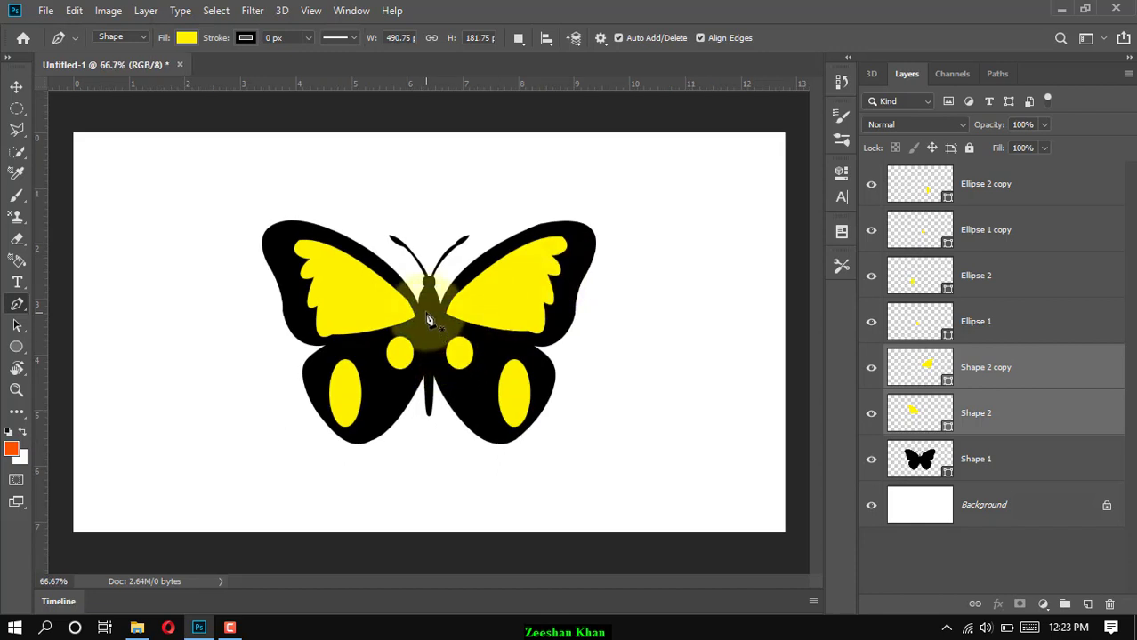
# Draw a narrow yellow vertical ellipse about 20 by 109 px along the middle of the butterfly's body
pyautogui.click(18, 349)
pyautogui.moveTo(425, 306); pyautogui.dragTo(436, 364)
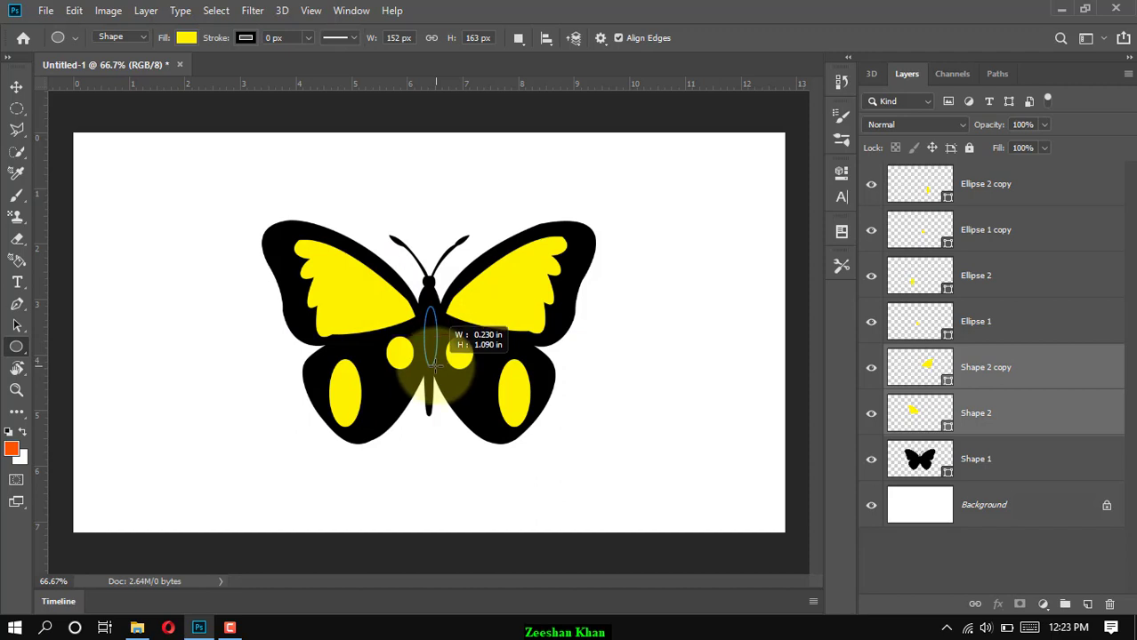
pyautogui.moveTo(434, 364); pyautogui.dragTo(435, 366)
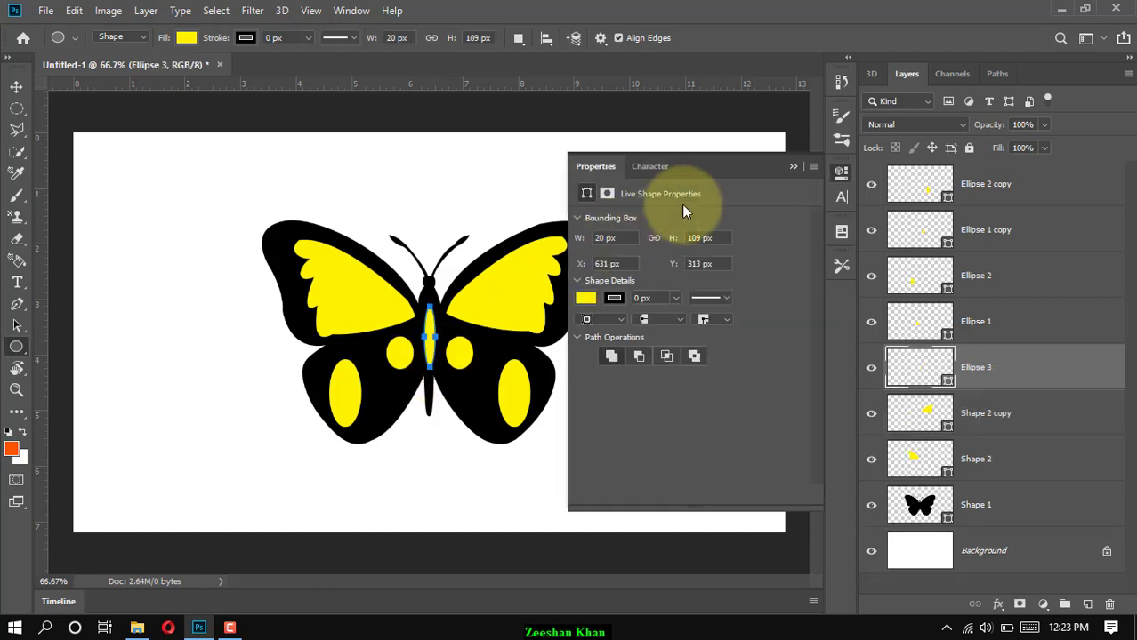
pyautogui.click(786, 168)
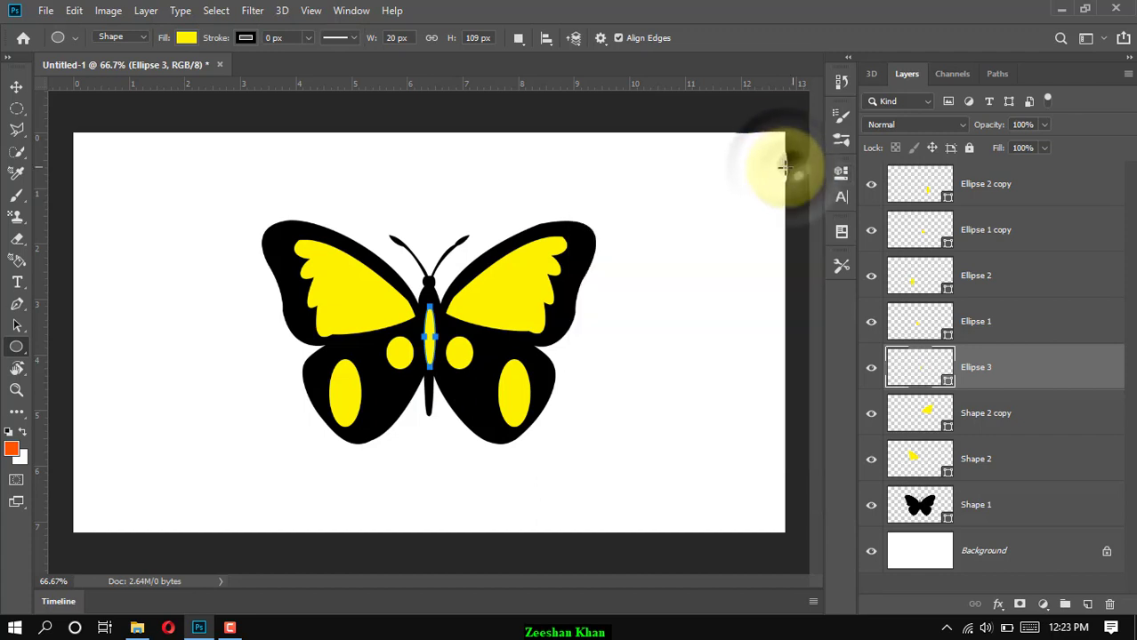
pyautogui.click(718, 189)
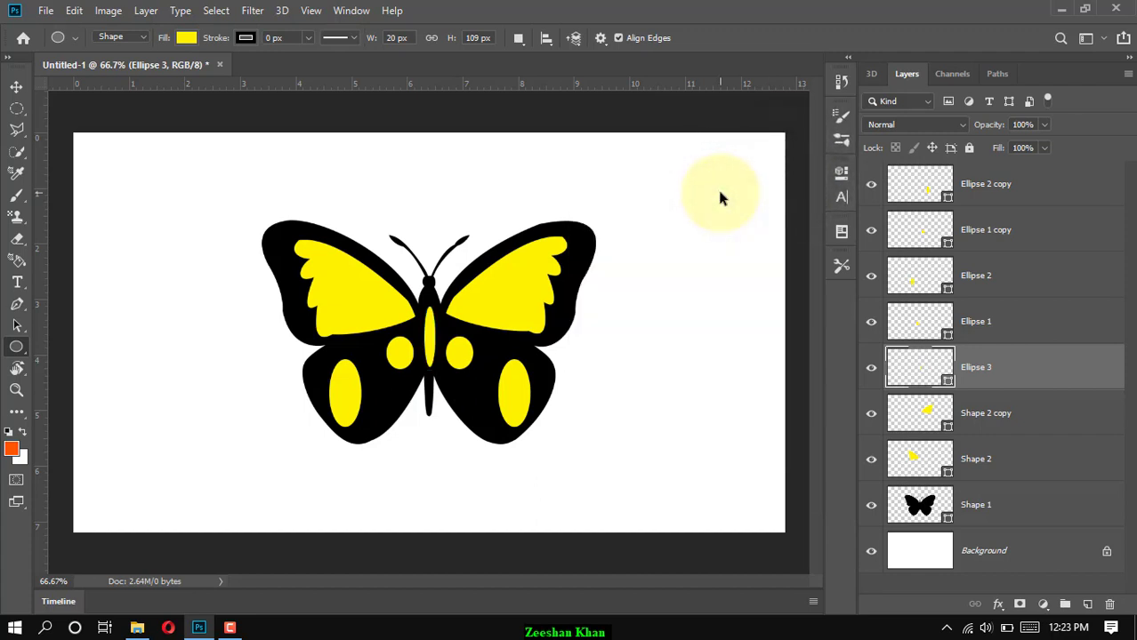
pyautogui.hotkey('ctrl', '-')
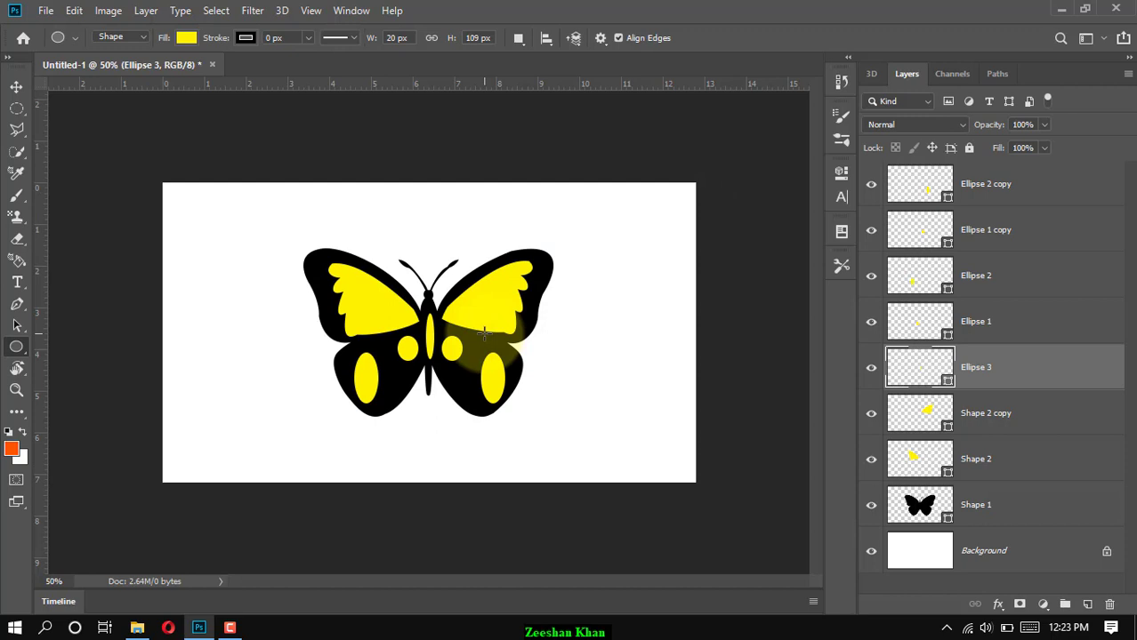
pyautogui.hotkey('ctrl', '+')
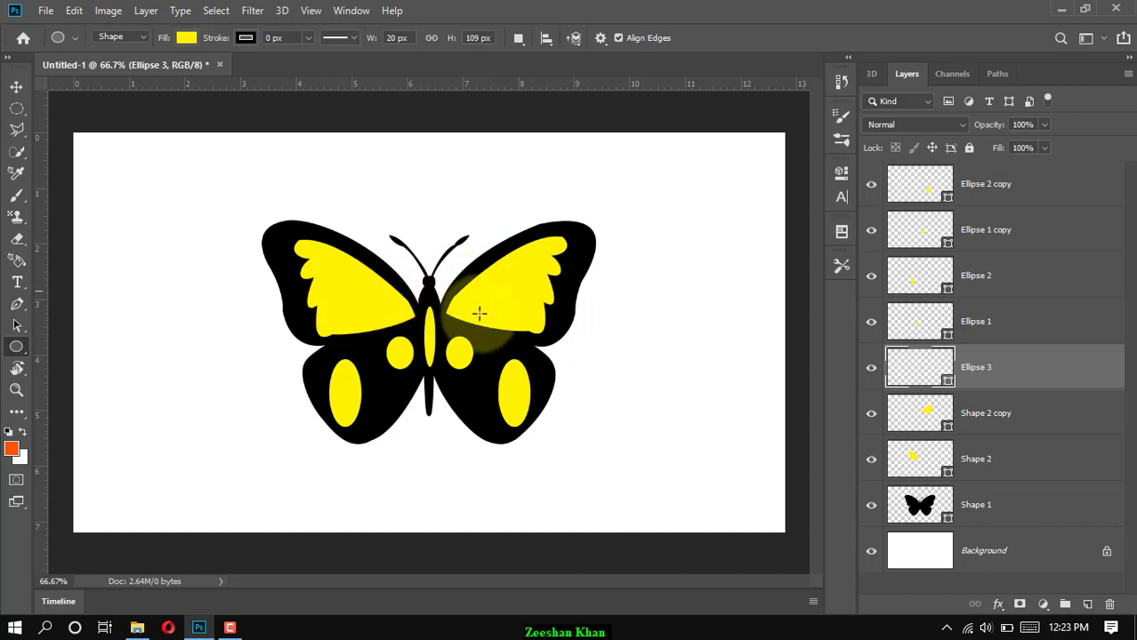
# Delete both upper wing panels, the Shape 2 copy and Shape 2 layers
pyautogui.click(1003, 416)
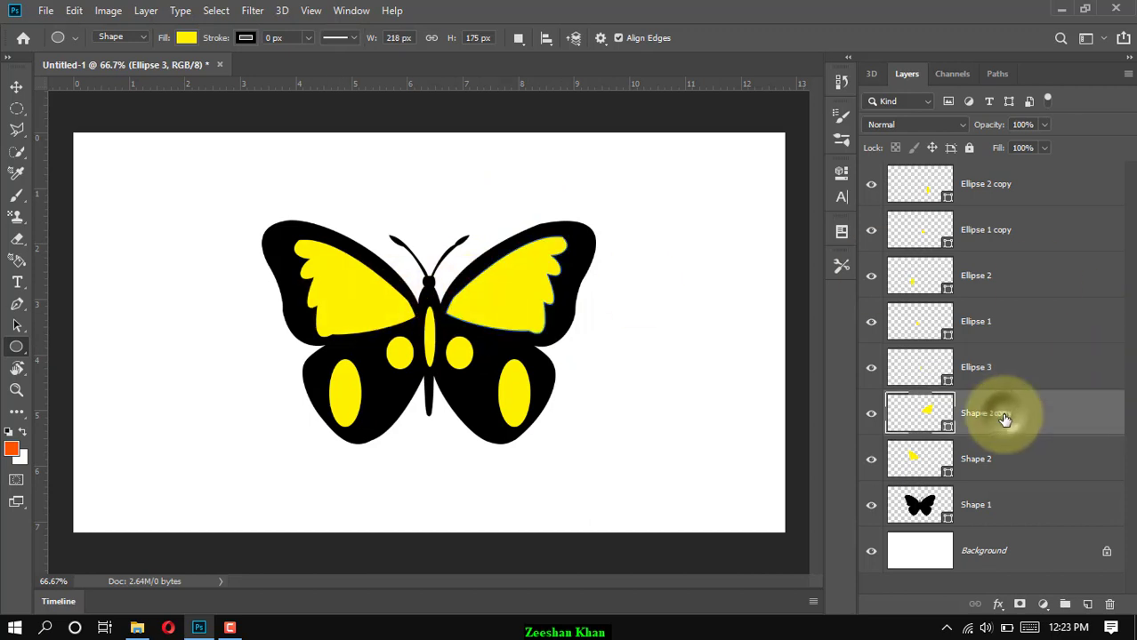
pyautogui.keyDown('ctrl'); pyautogui.click(990, 460); pyautogui.keyUp('ctrl')
pyautogui.press('Delete')
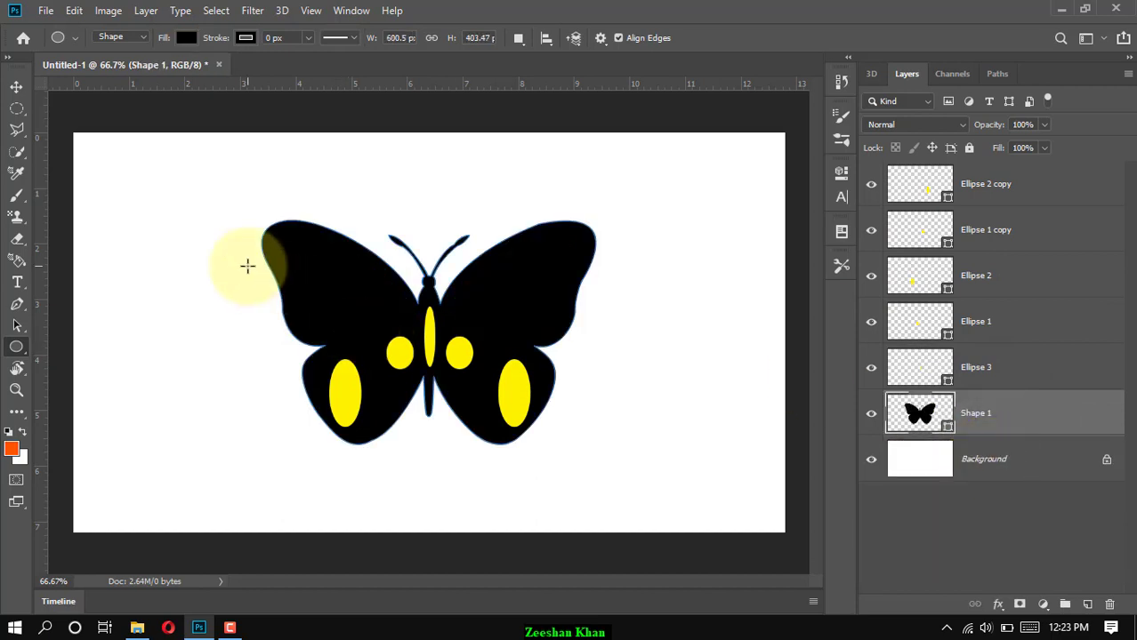
# Draw a five-sided polygon about 116 by 121 px on the upper left wing and fill it with yellow
pyautogui.rightClick(16, 347)
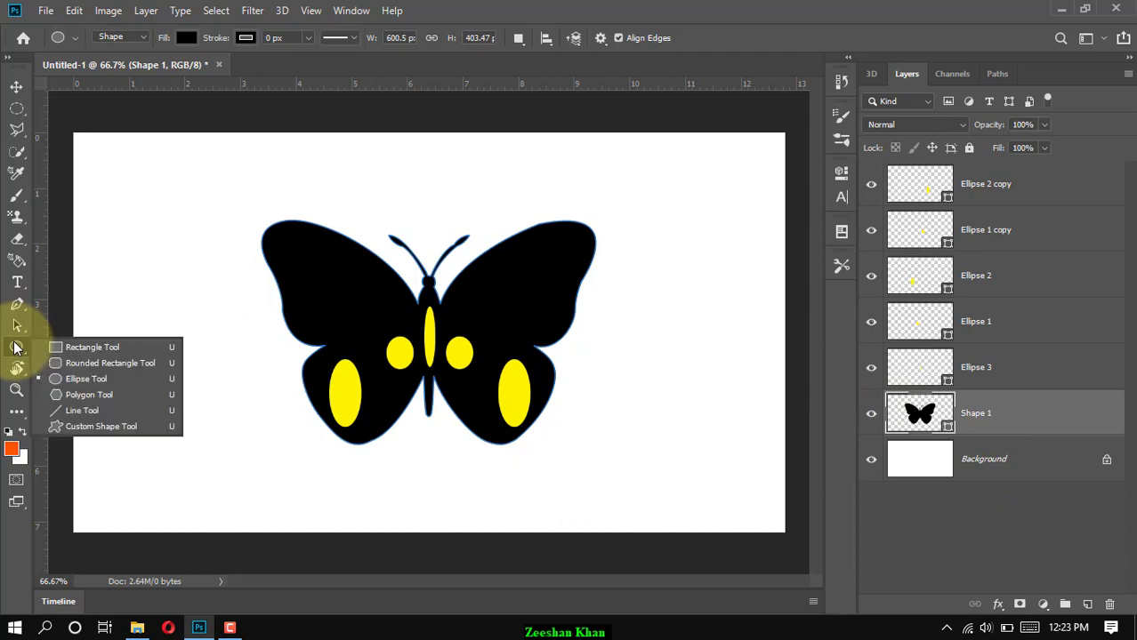
pyautogui.click(87, 392)
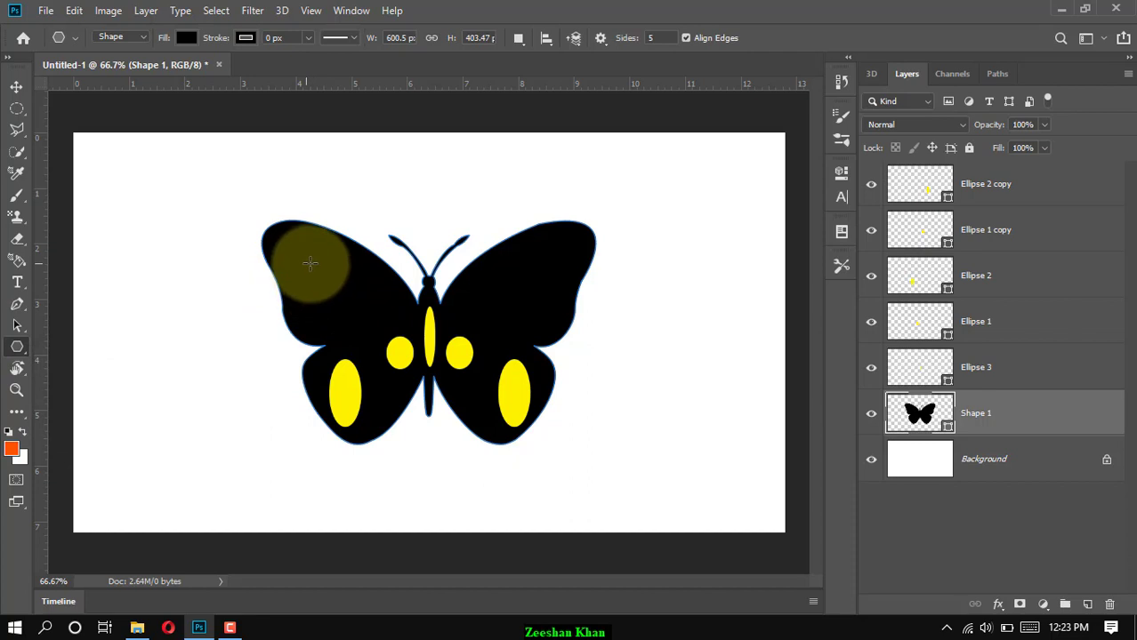
pyautogui.moveTo(331, 269); pyautogui.dragTo(362, 294)
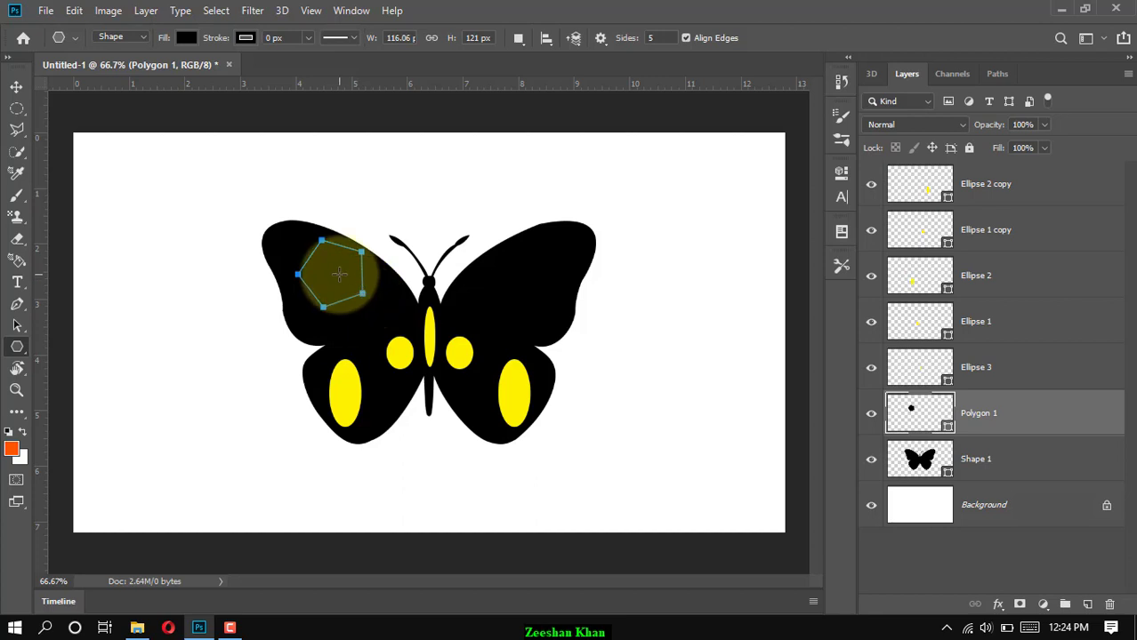
pyautogui.click(186, 37)
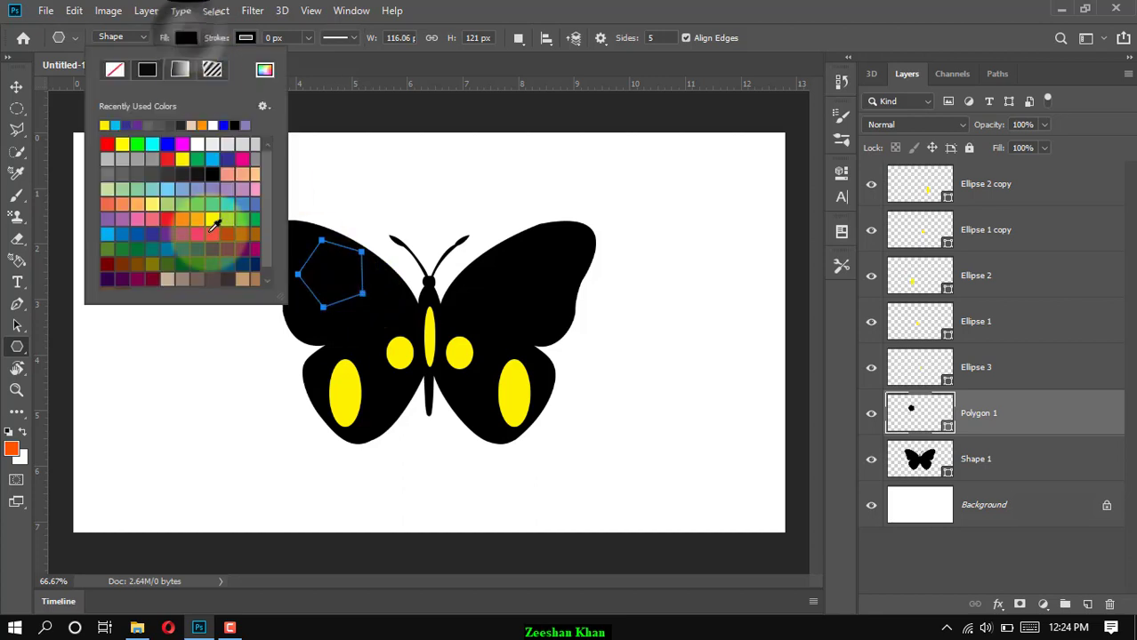
pyautogui.click(104, 125)
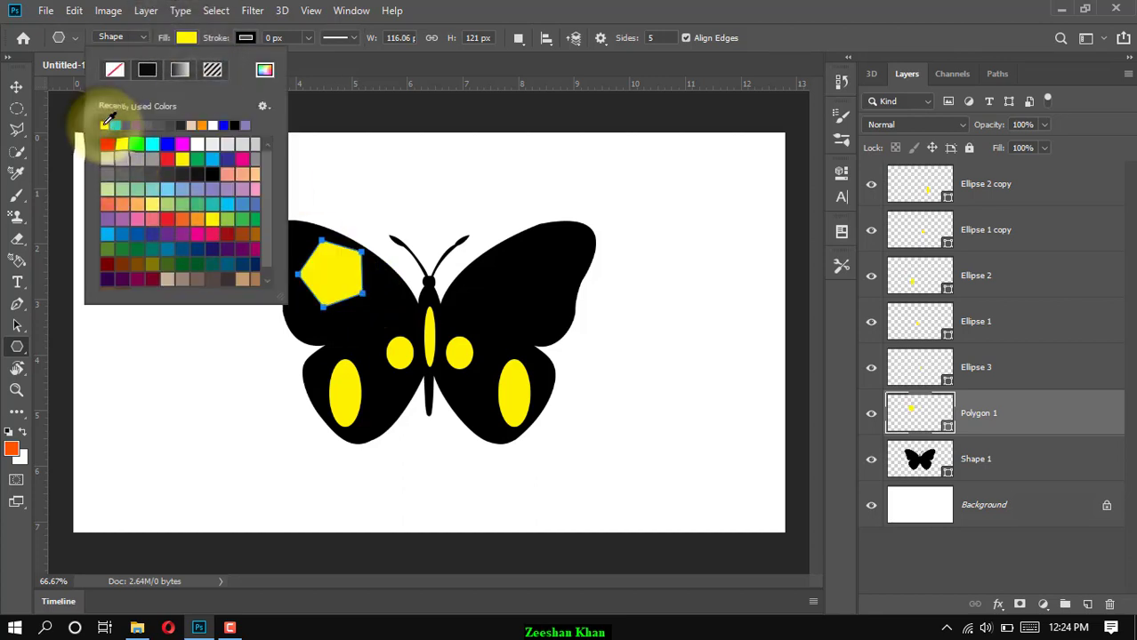
pyautogui.click(520, 13)
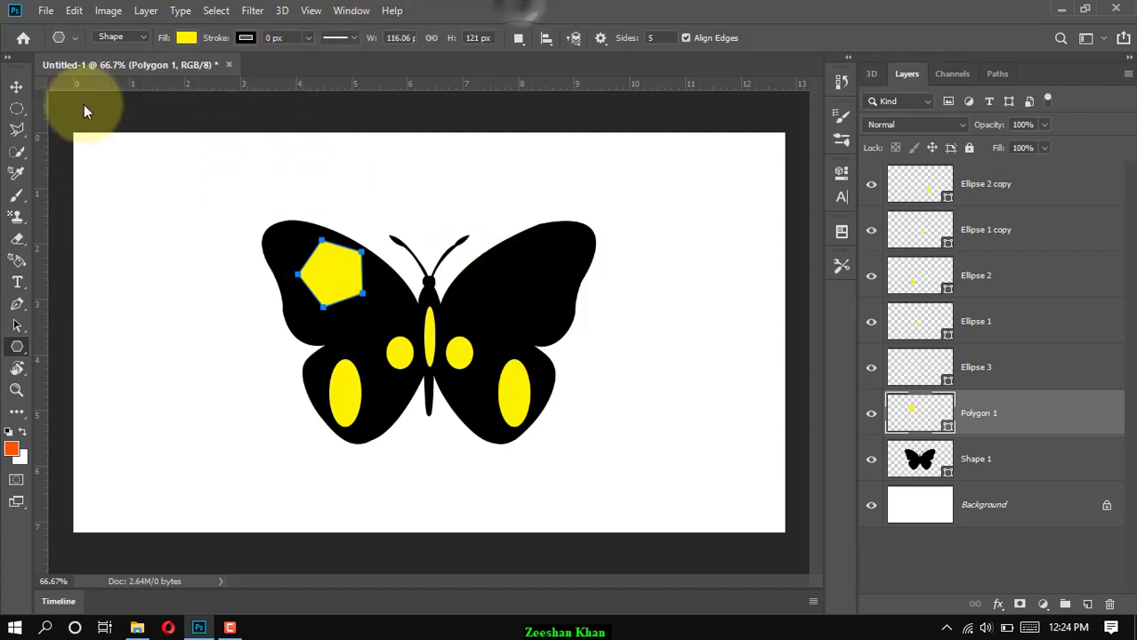
# Shift the pentagon slightly down and place a horizontally flipped copy level with it on the upper right wing
pyautogui.click(16, 86)
pyautogui.moveTo(313, 275); pyautogui.dragTo(532, 286)
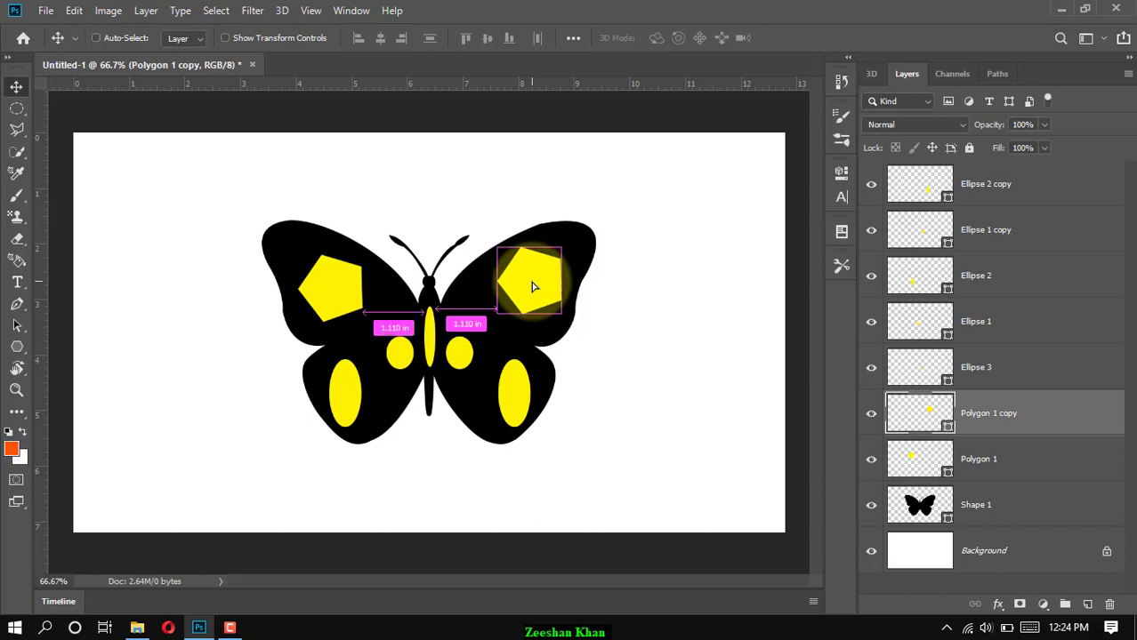
pyautogui.hotkey('ctrl', 't')
pyautogui.rightClick(534, 287)
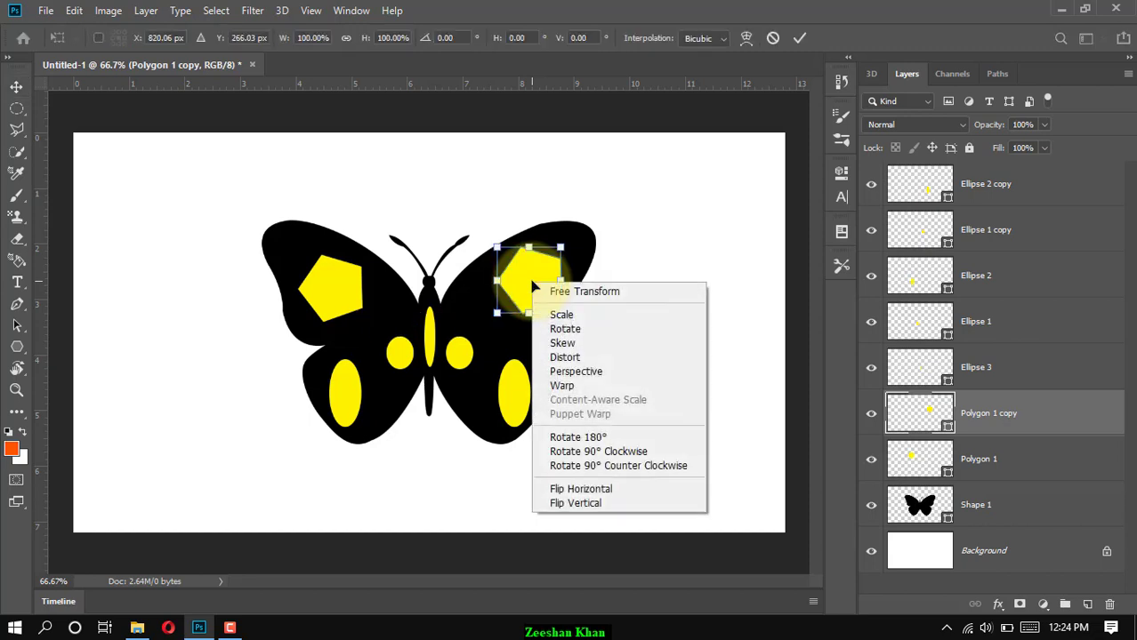
pyautogui.click(587, 489)
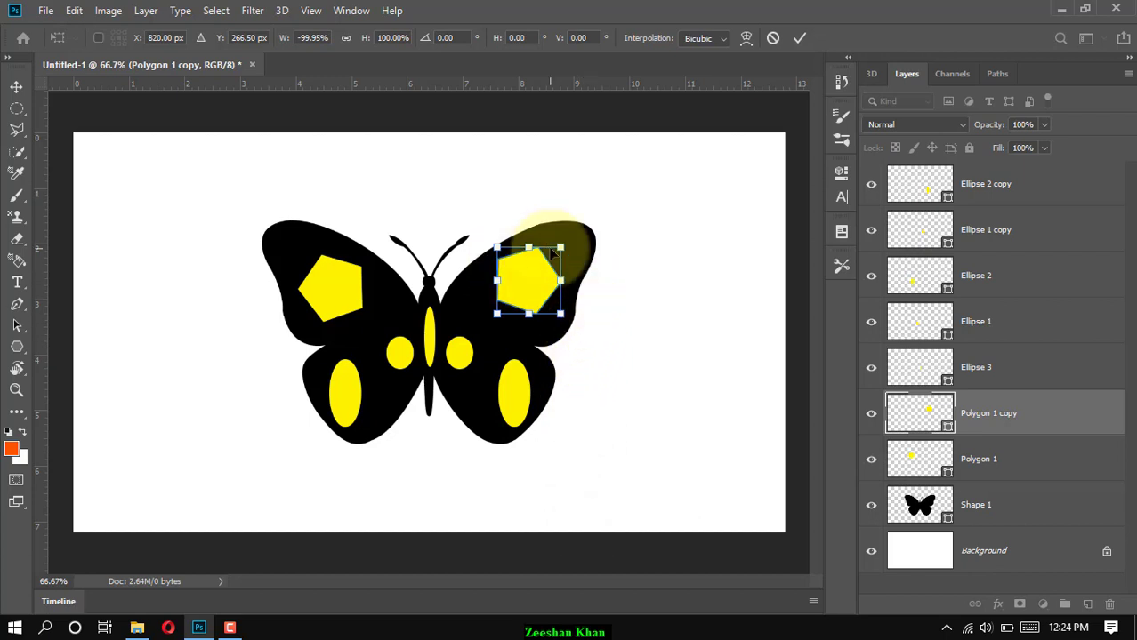
pyautogui.press('Return')
pyautogui.moveTo(529, 285)
pyautogui.mouseDown()
pyautogui.moveTo(539, 277)
pyautogui.moveTo(537, 297)
pyautogui.mouseUp()
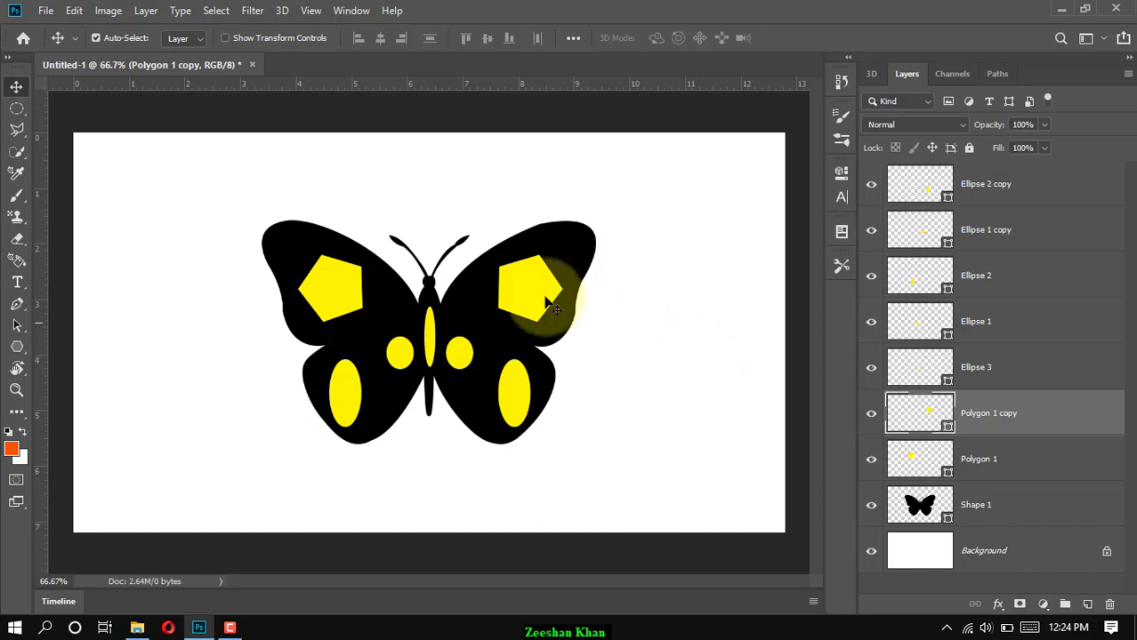
# Select all the ellipse and polygon layers from Polygon 1 to Ellipse 2 copy and set their stroke colour to red
pyautogui.click(994, 459)
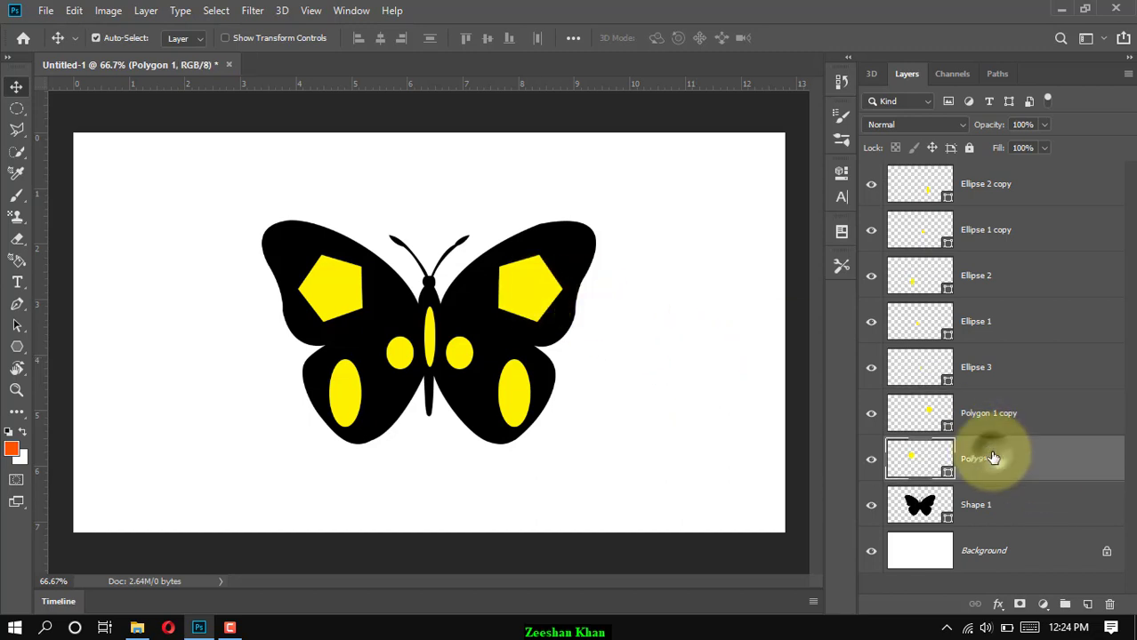
pyautogui.keyDown('shift'); pyautogui.click(1024, 196); pyautogui.keyUp('shift')
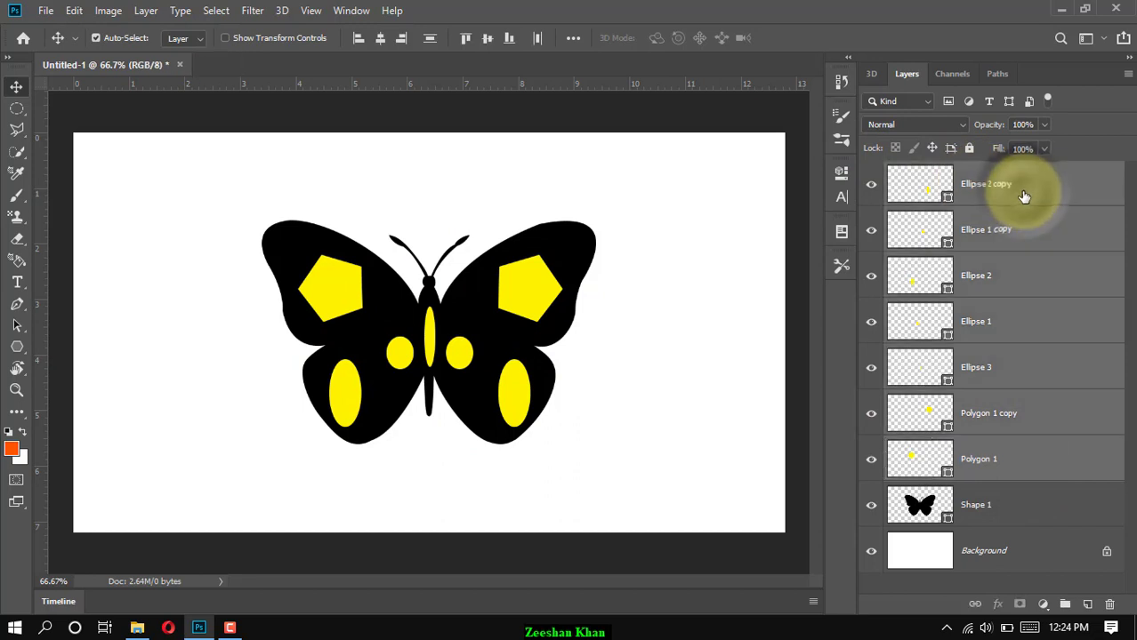
pyautogui.click(20, 307)
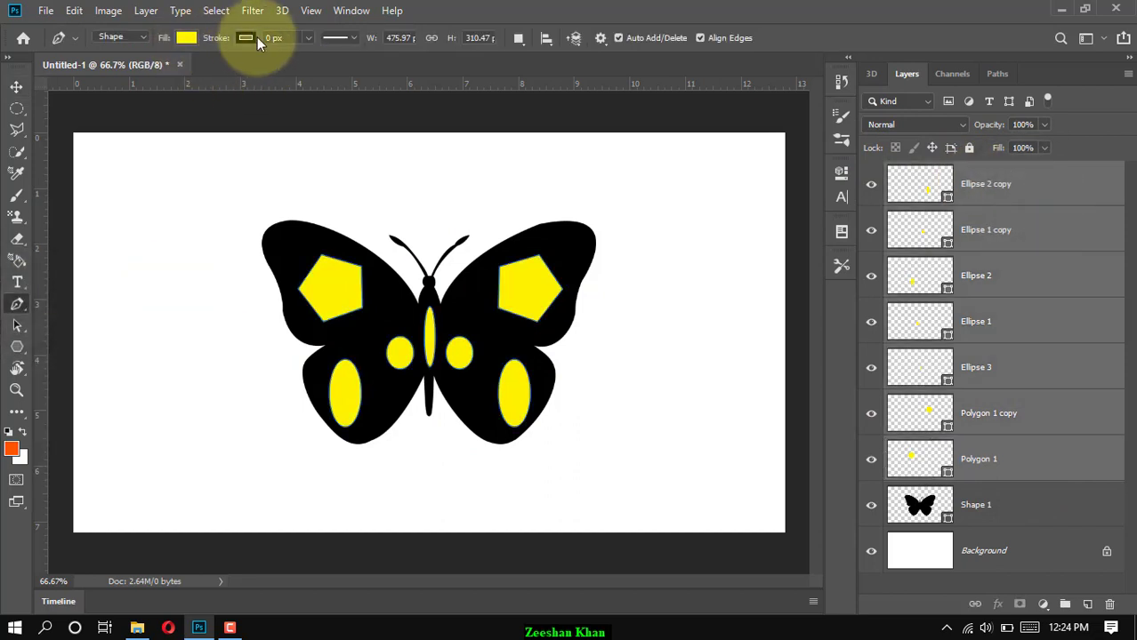
pyautogui.click(254, 39)
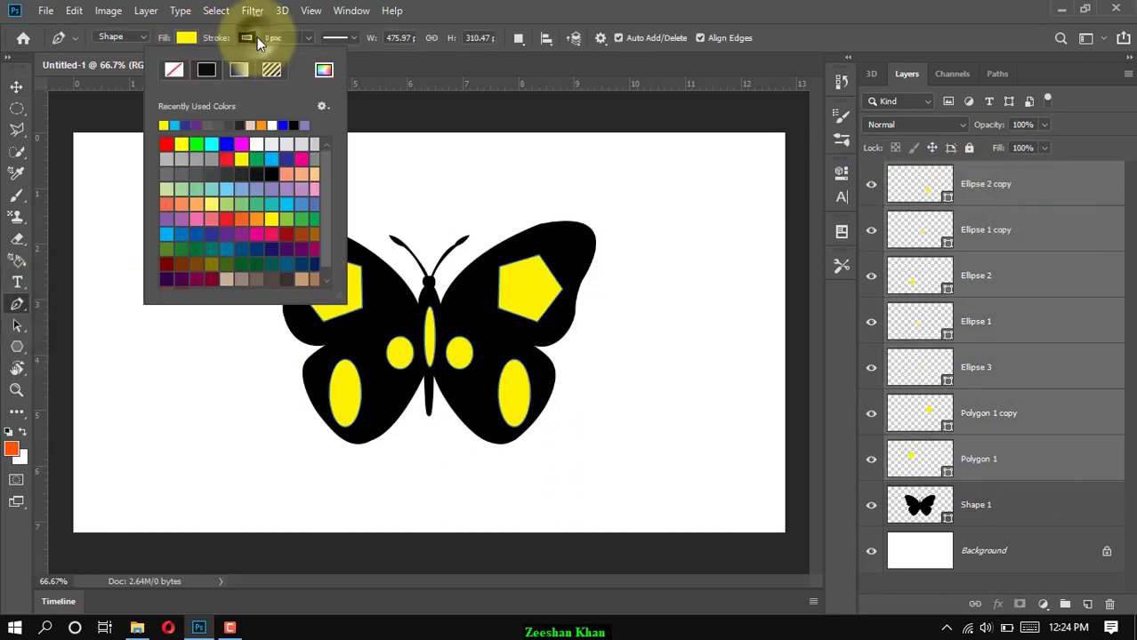
pyautogui.click(164, 145)
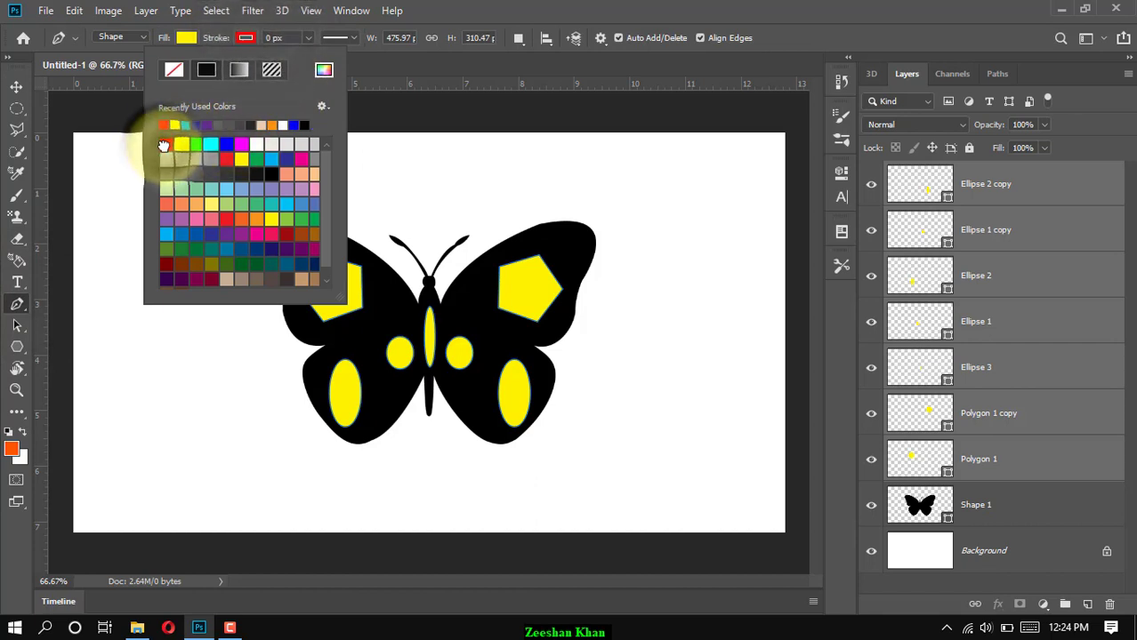
# Set the stroke width of the selected ellipses and polygons to 4.90 px
pyautogui.click(351, 38)
pyautogui.click(351, 38)
pyautogui.click(308, 38)
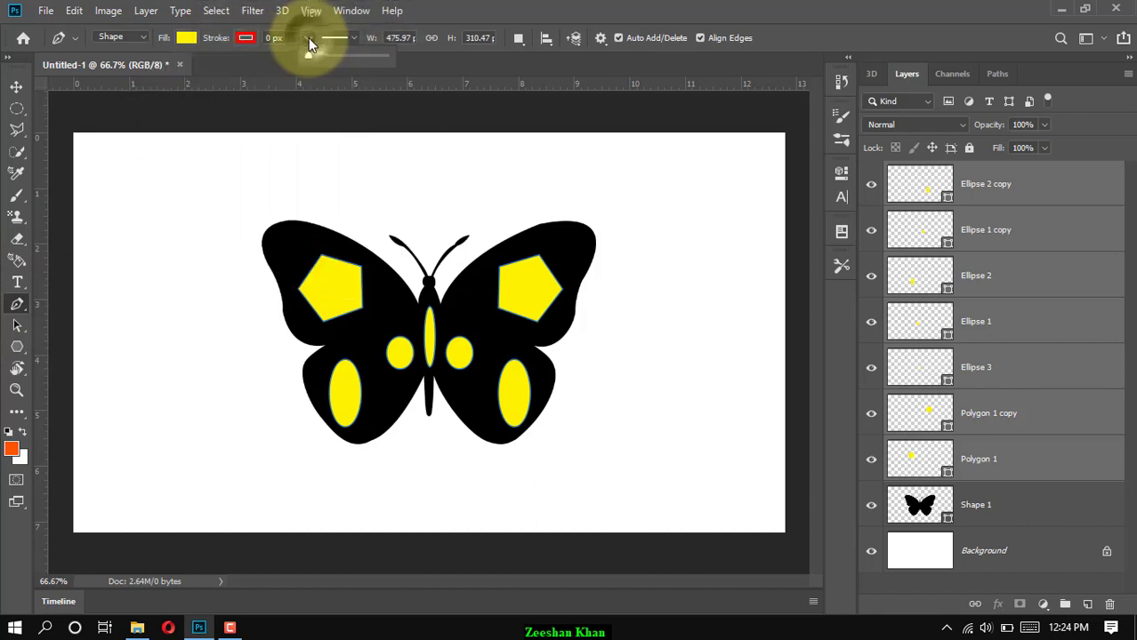
pyautogui.moveTo(307, 57); pyautogui.dragTo(323, 58)
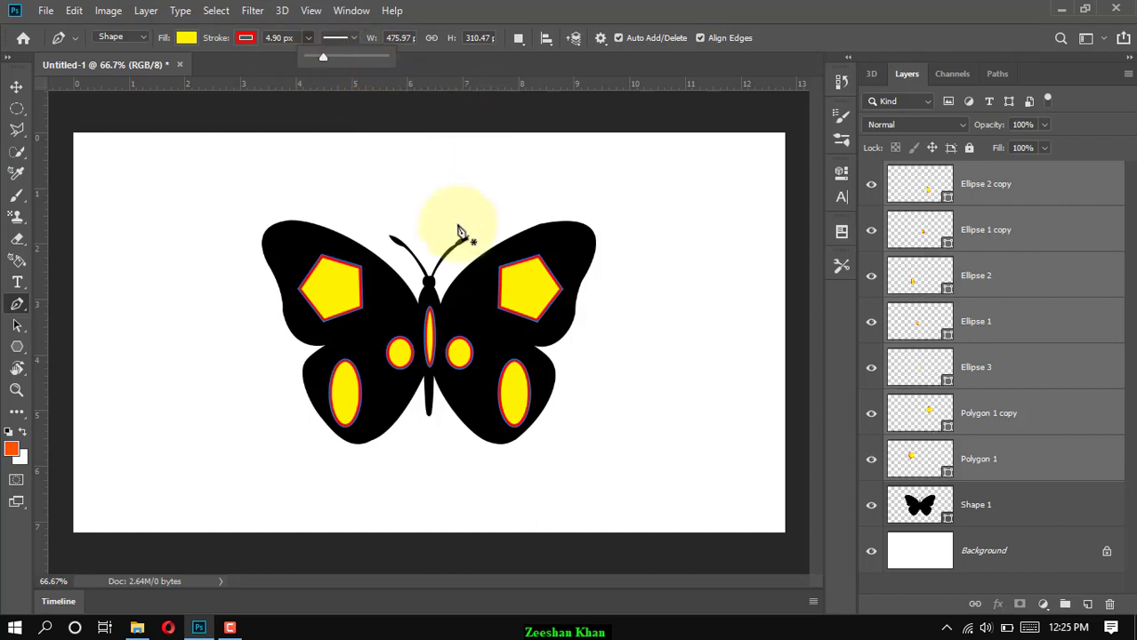
pyautogui.click(427, 15)
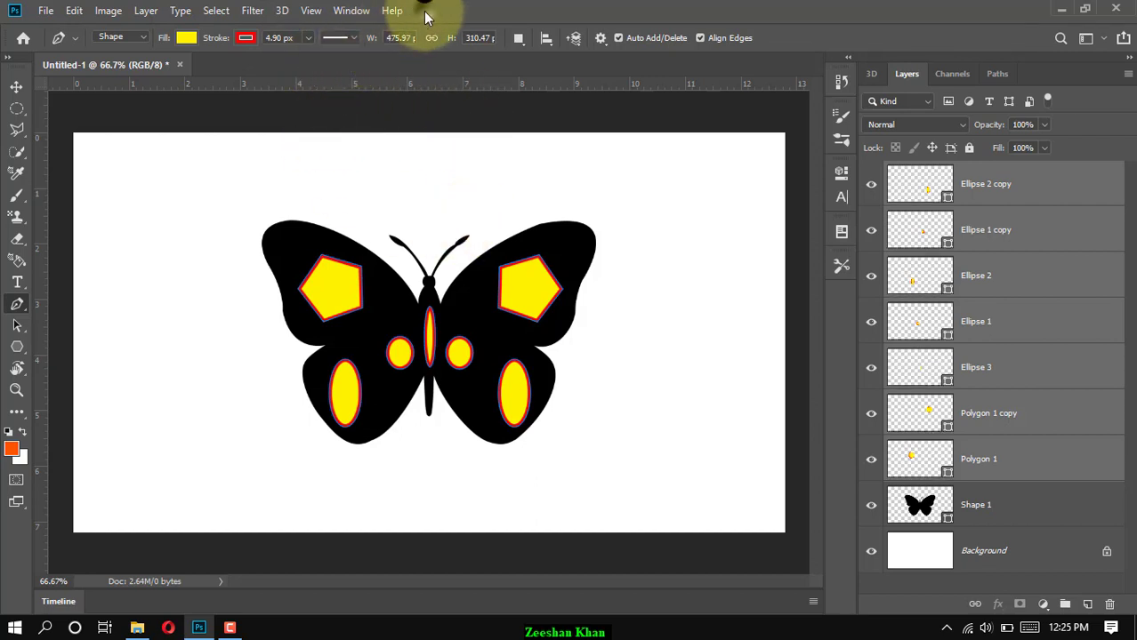
# Try the dashed line style on the red strokes and inspect it up close on the right wing's pentagon
pyautogui.click(353, 38)
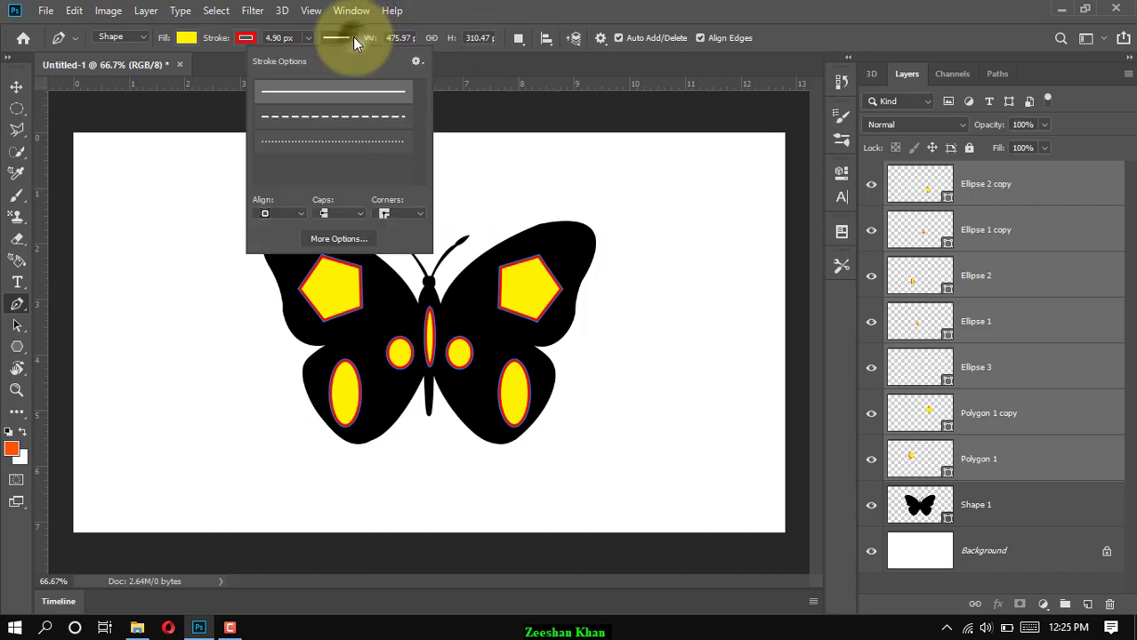
pyautogui.click(340, 122)
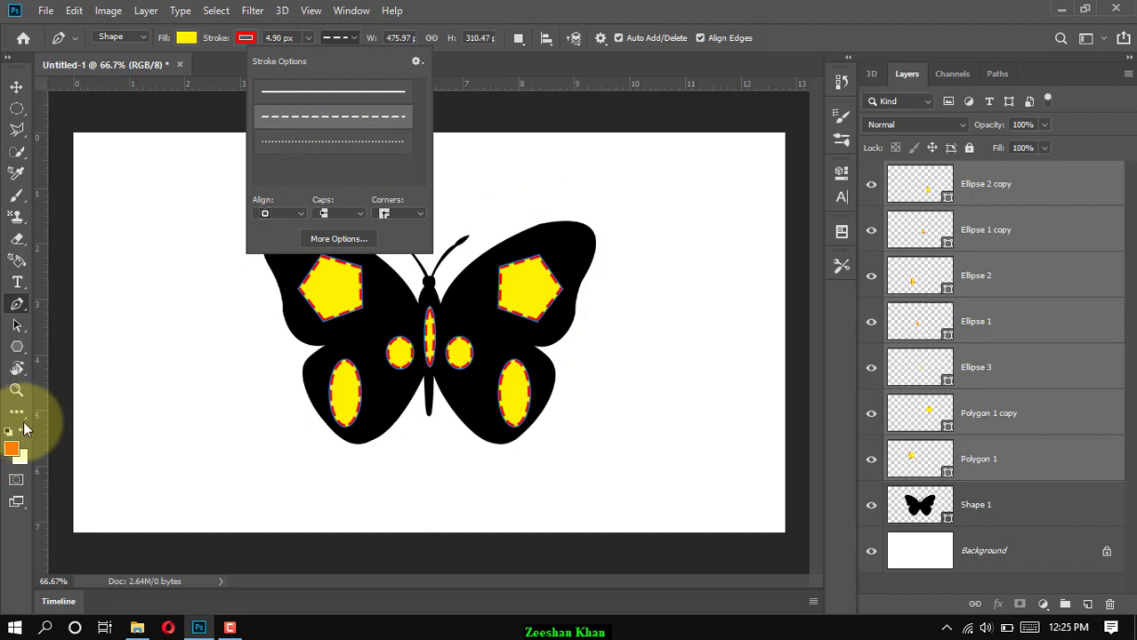
pyautogui.click(16, 389)
pyautogui.click(541, 293)
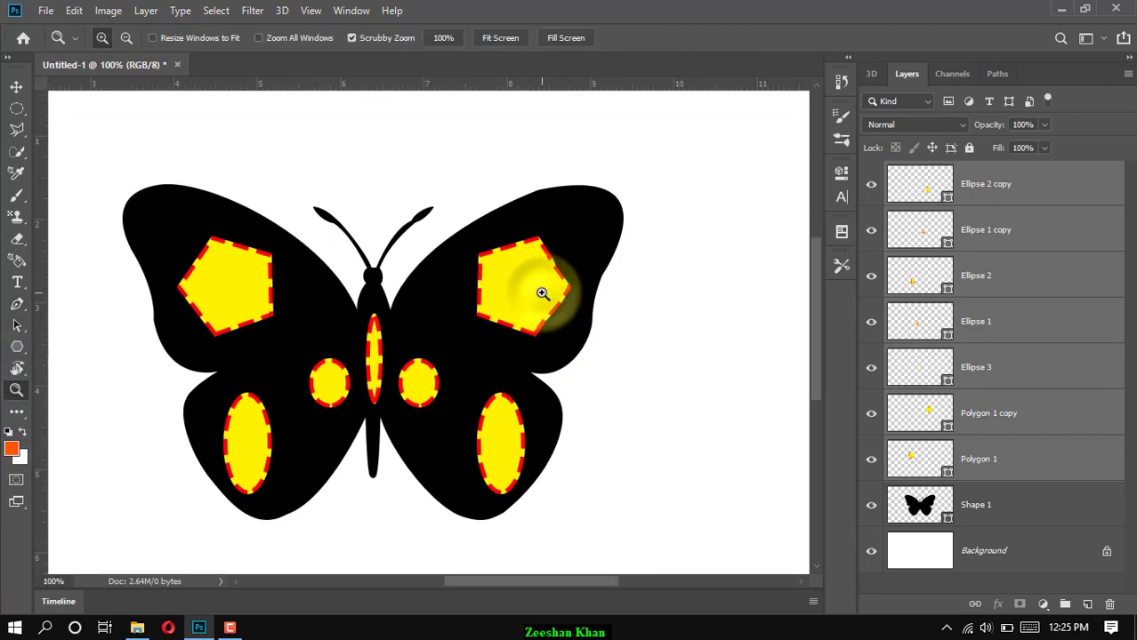
pyautogui.click(541, 293)
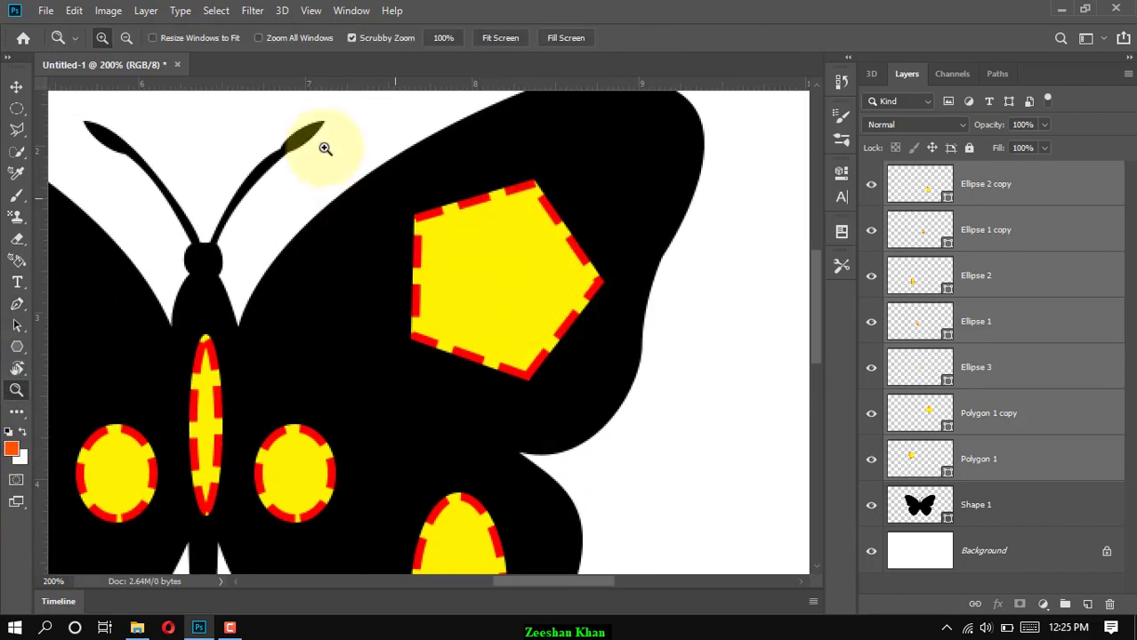
# Try the dotted and solid line styles on the selected shapes' strokes, returning to the dashed style
pyautogui.click(16, 303)
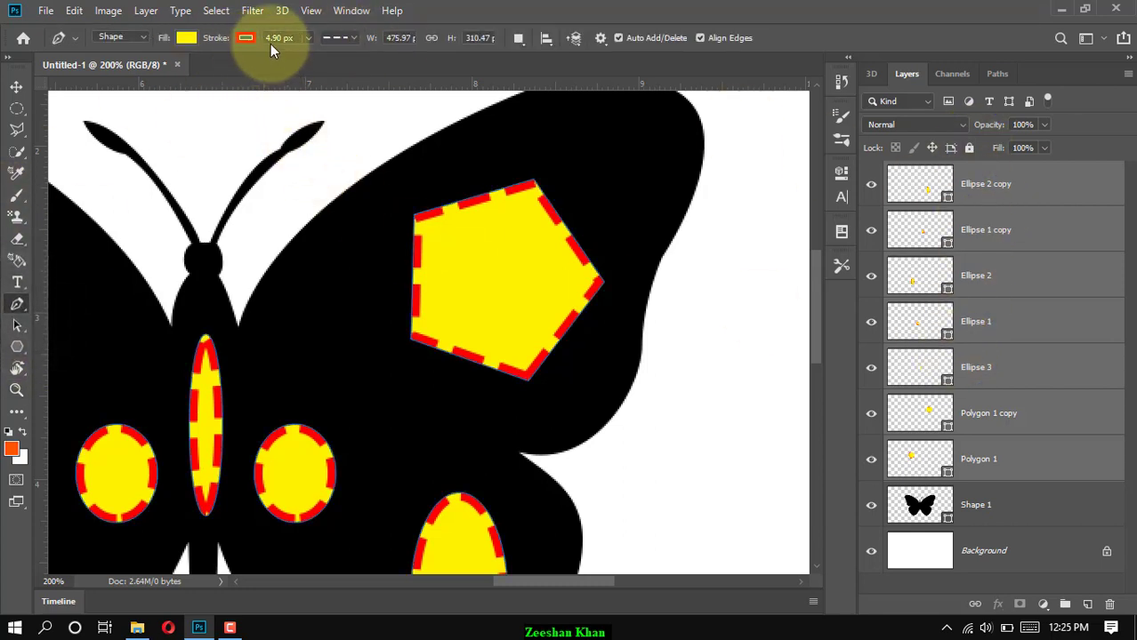
pyautogui.click(346, 39)
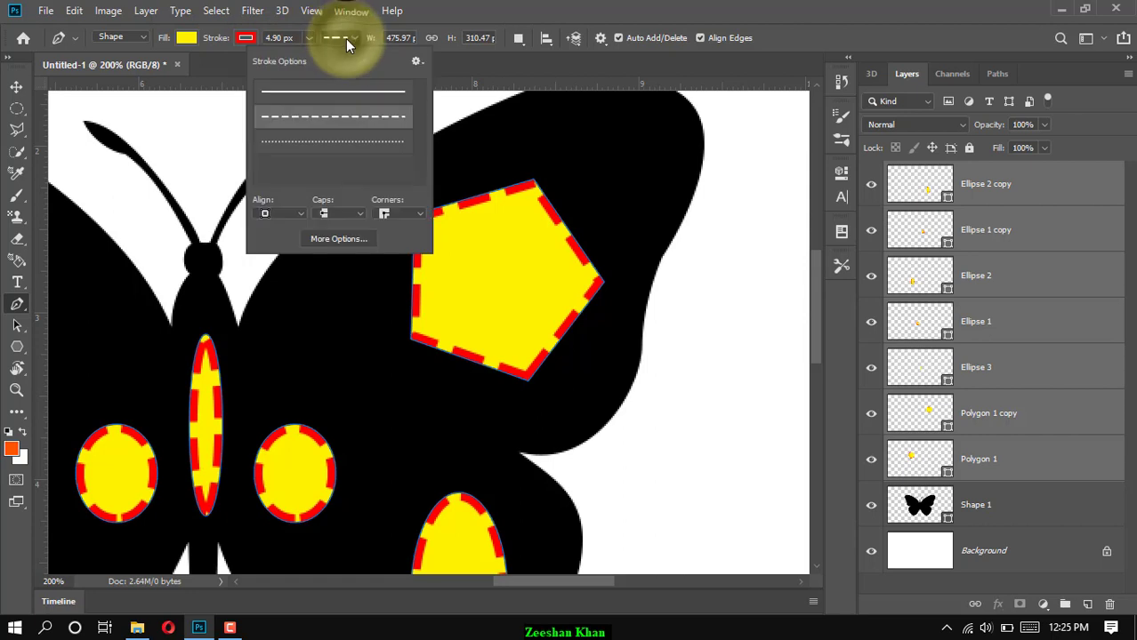
pyautogui.click(329, 142)
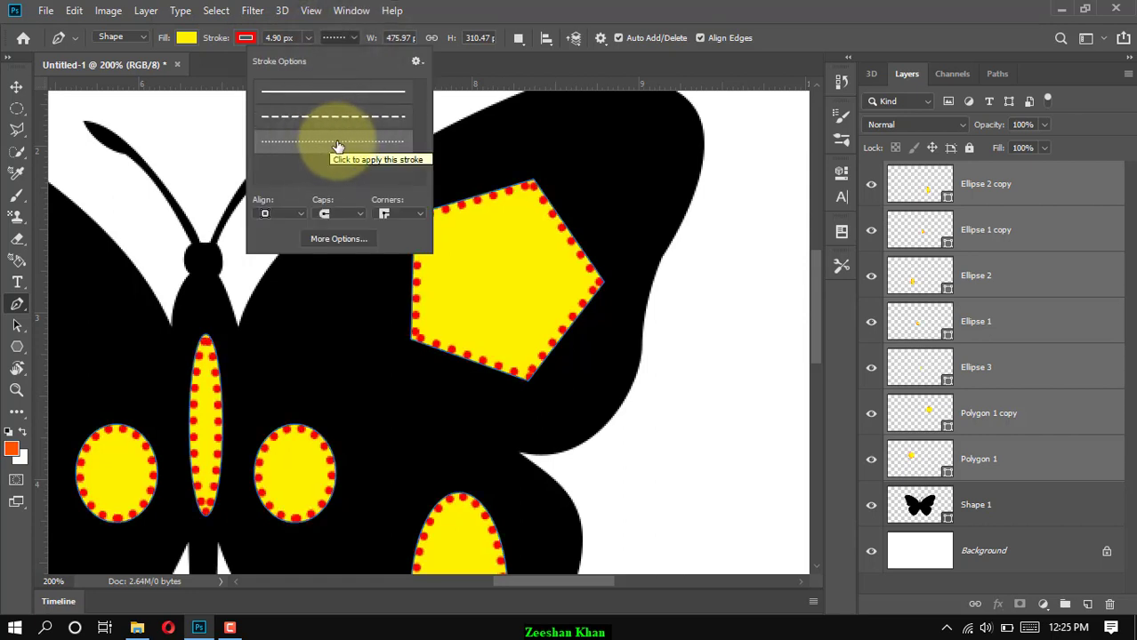
pyautogui.click(349, 100)
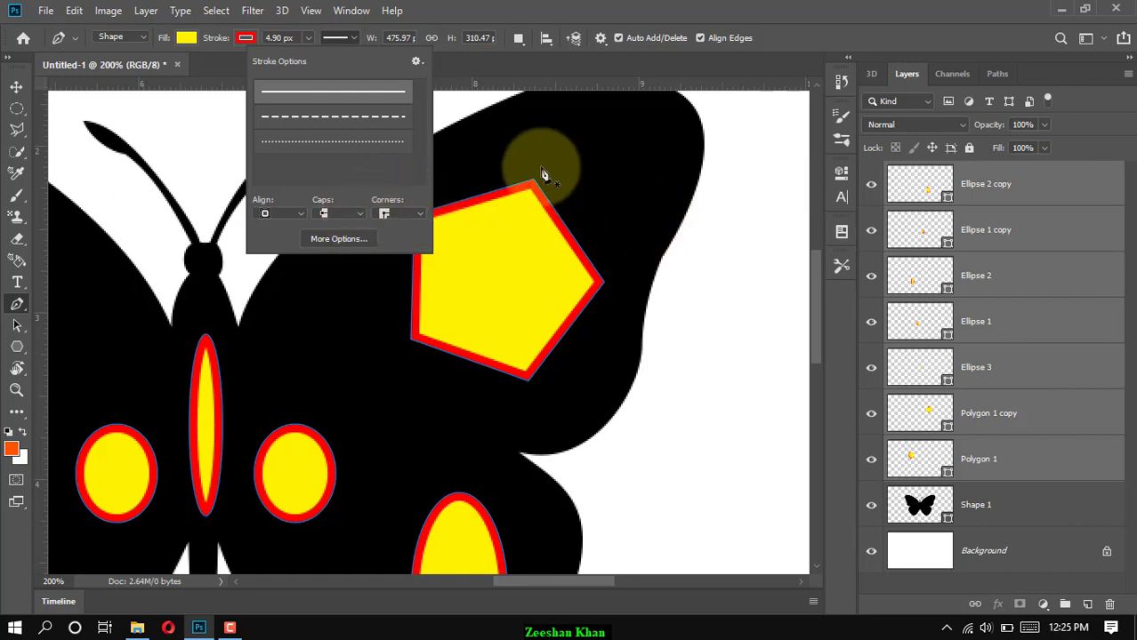
pyautogui.click(372, 125)
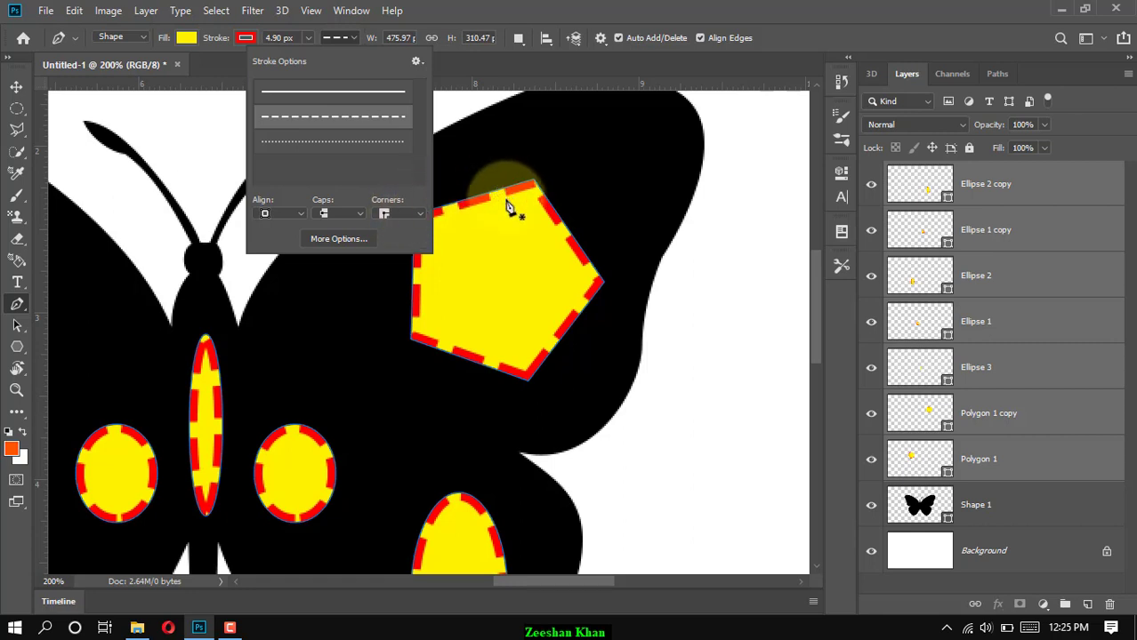
# Try round and square caps on the dashed strokes, then restore the butt caps
pyautogui.click(359, 214)
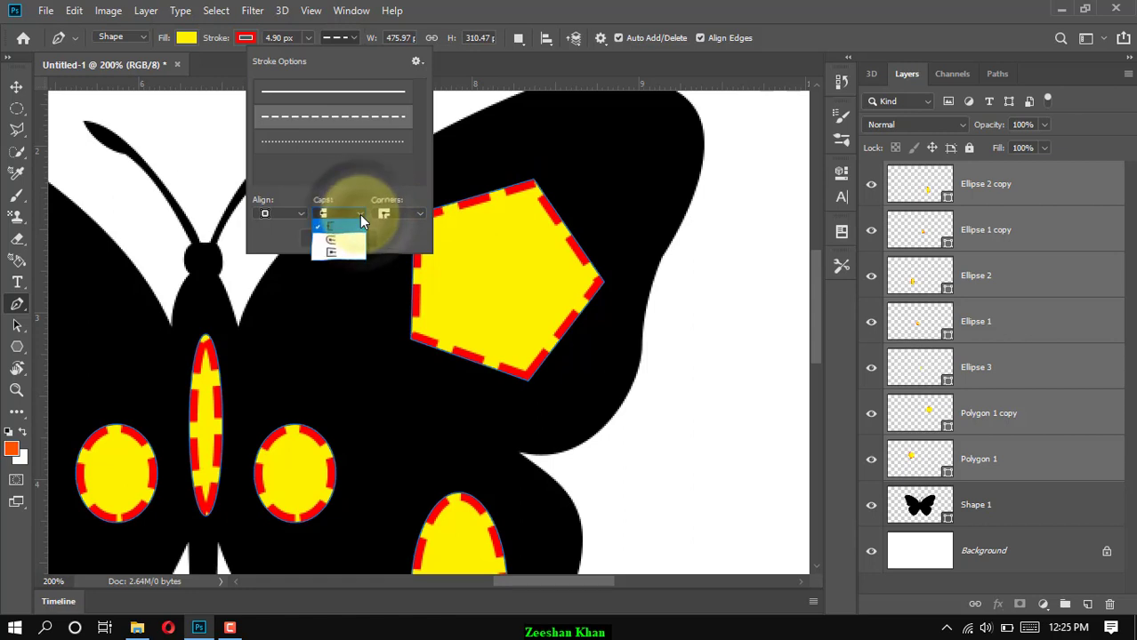
pyautogui.click(346, 236)
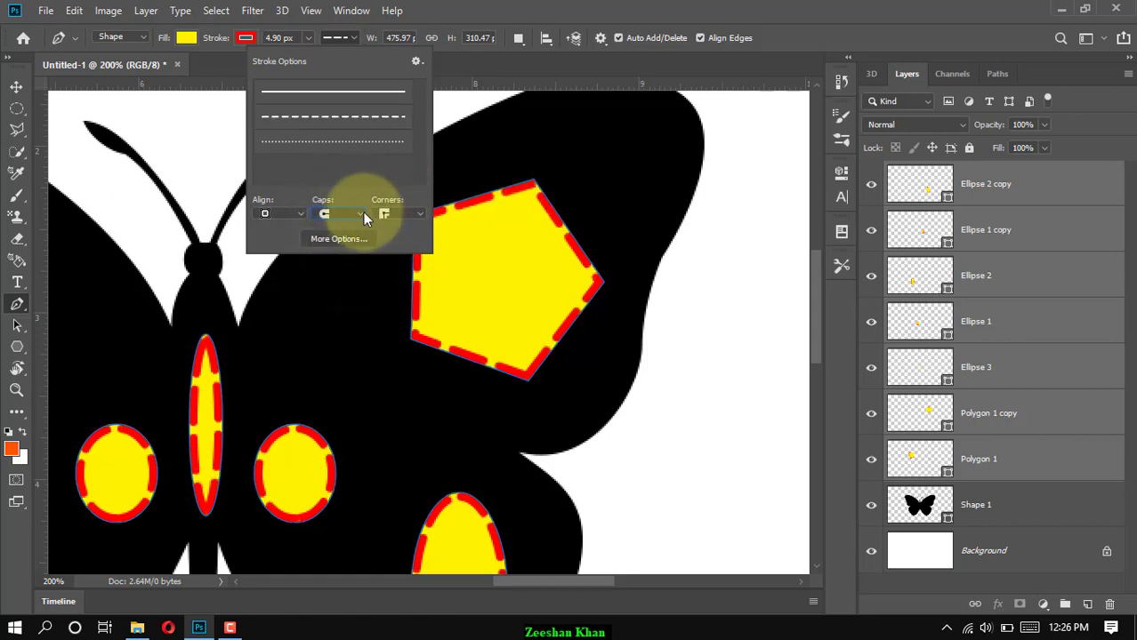
pyautogui.click(361, 214)
pyautogui.click(335, 250)
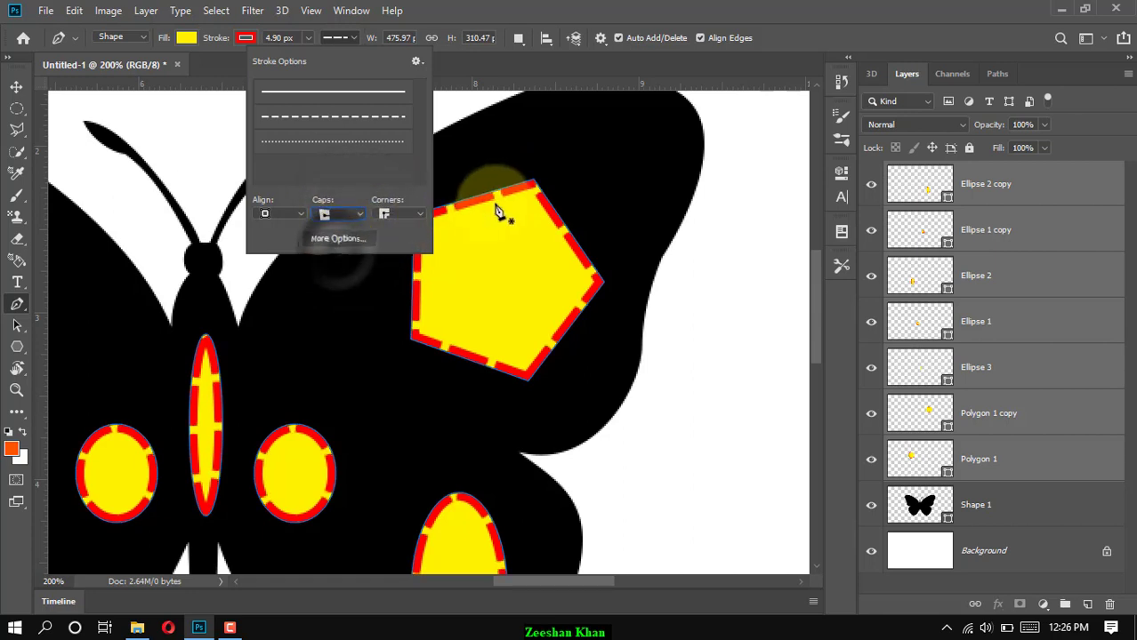
pyautogui.click(358, 214)
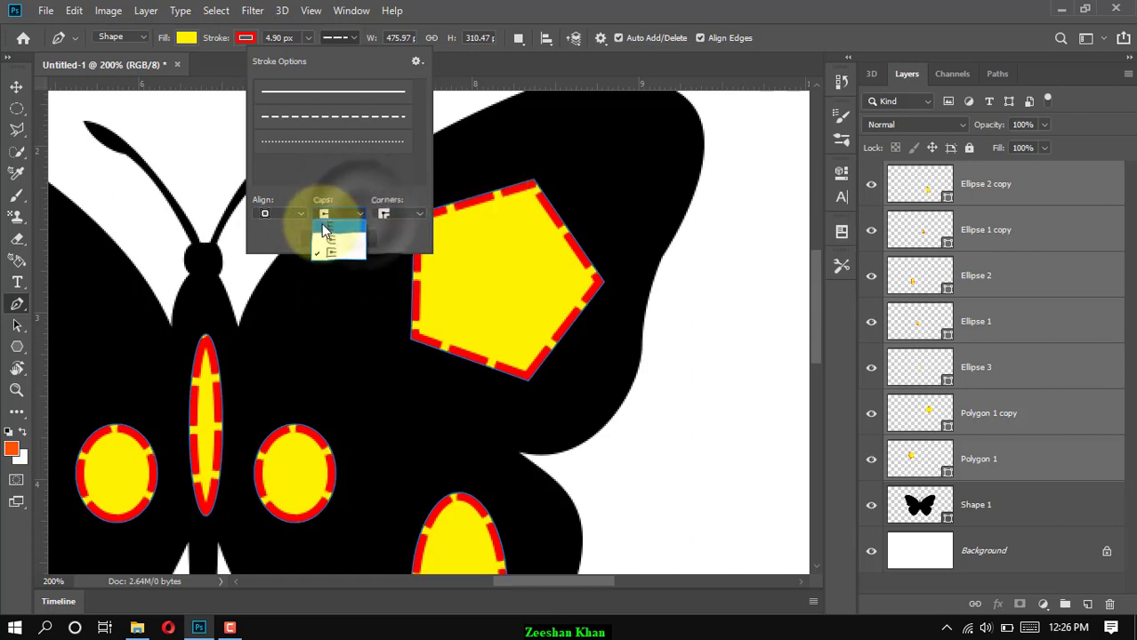
pyautogui.click(325, 230)
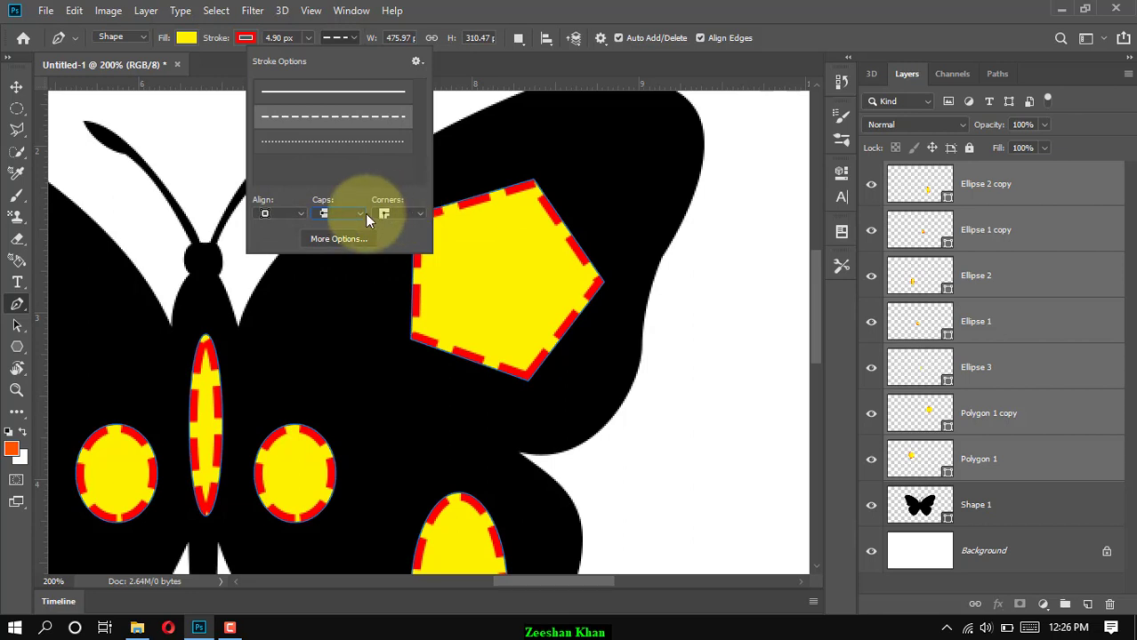
pyautogui.click(360, 214)
pyautogui.click(342, 182)
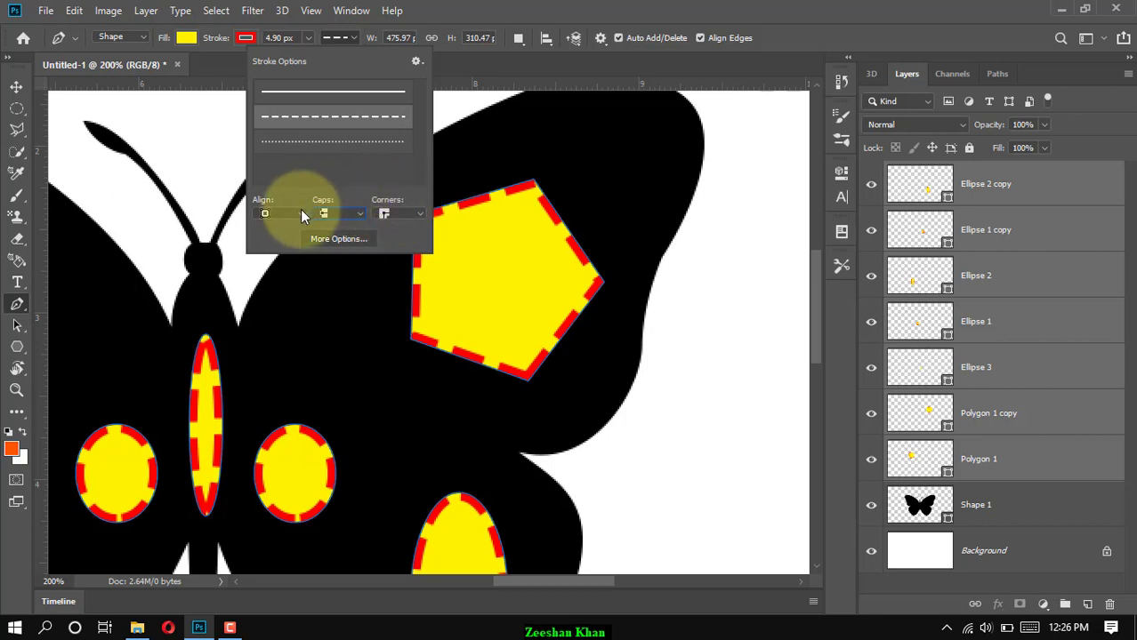
# Try aligning the dashed strokes to the centre and outside of the shape edges, then restore inside alignment
pyautogui.click(301, 214)
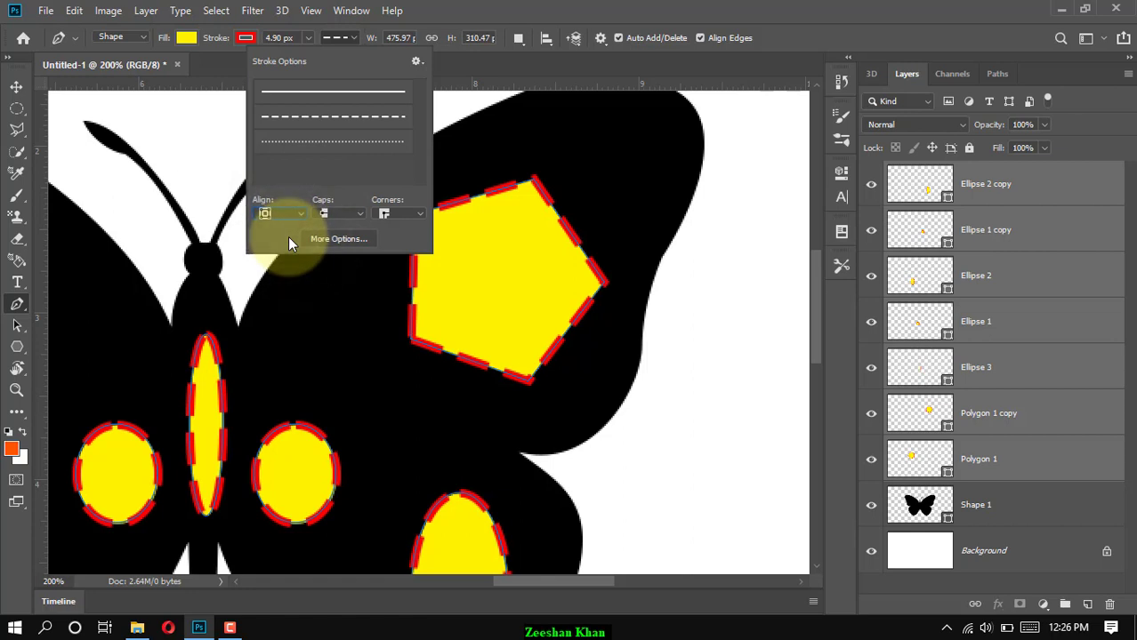
pyautogui.click(291, 215)
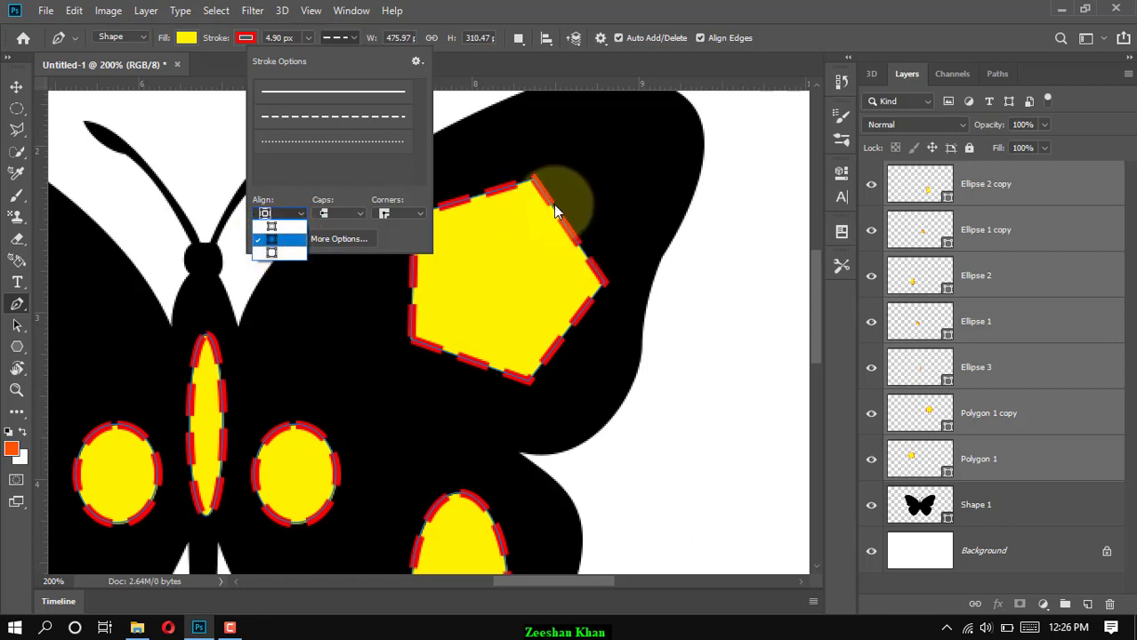
pyautogui.click(276, 252)
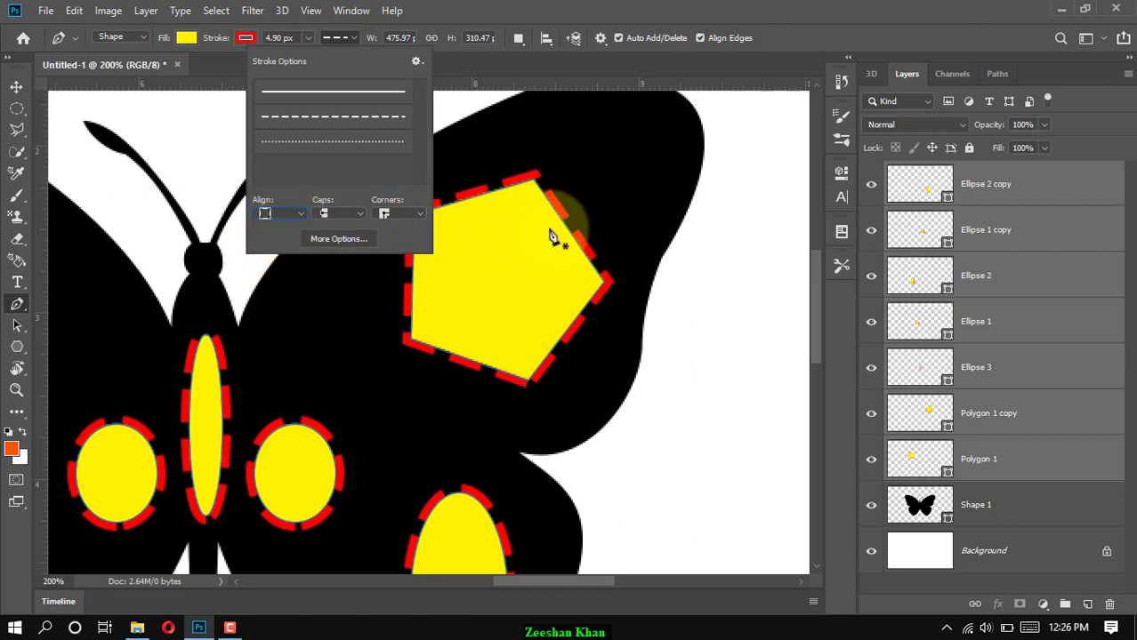
pyautogui.click(302, 219)
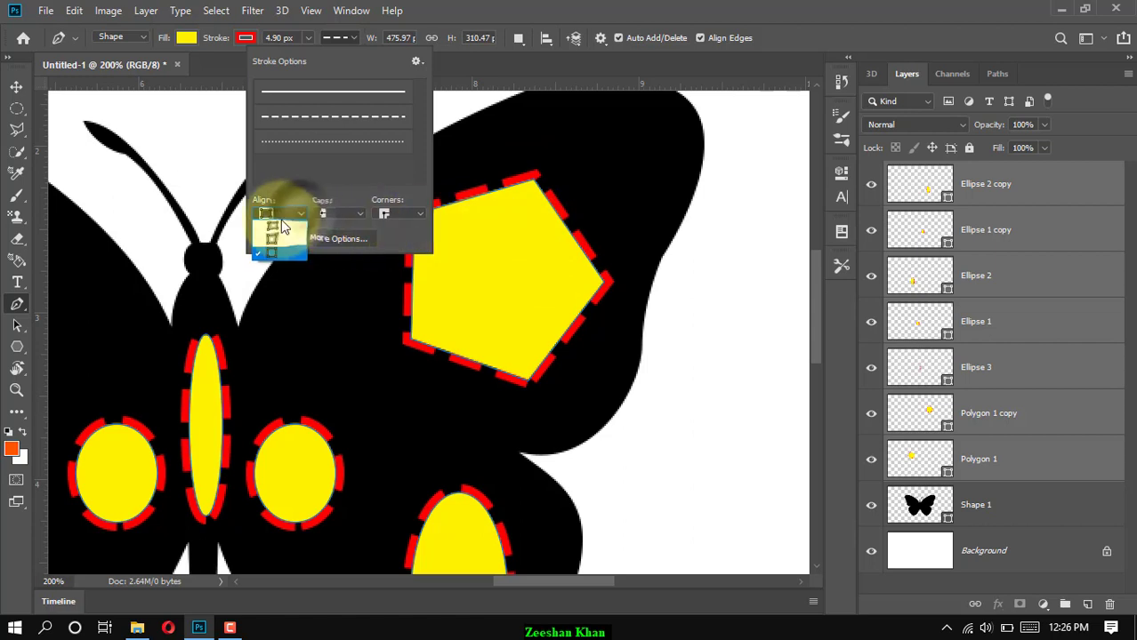
pyautogui.click(272, 225)
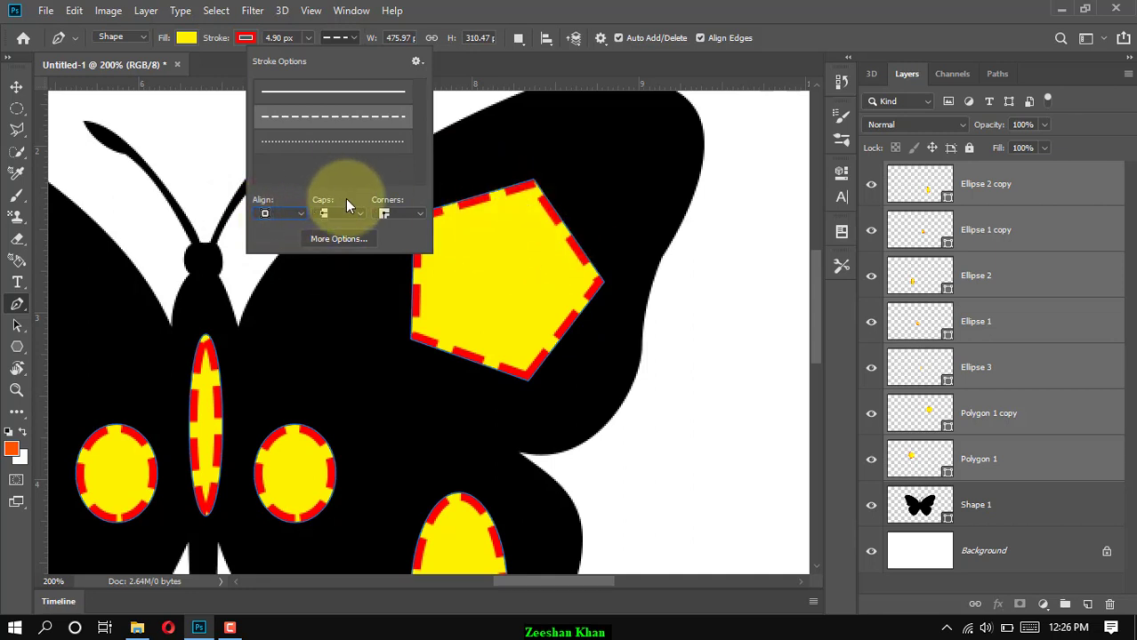
# Try round and bevel corners on the dashed strokes, then restore the miter corners
pyautogui.click(417, 214)
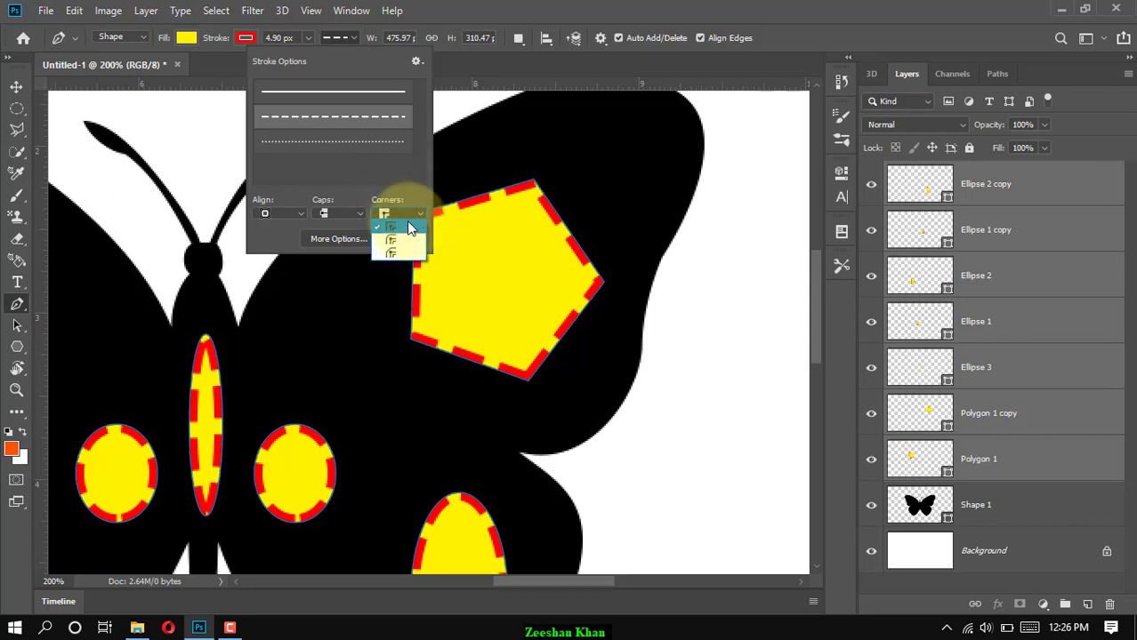
pyautogui.click(394, 240)
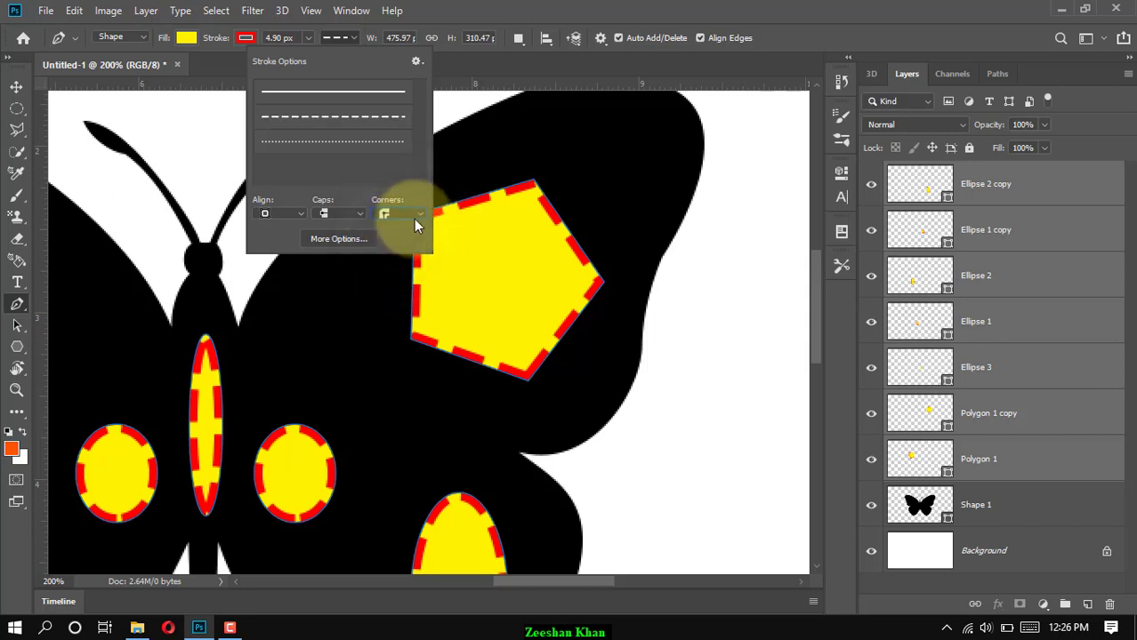
pyautogui.click(414, 219)
pyautogui.click(402, 249)
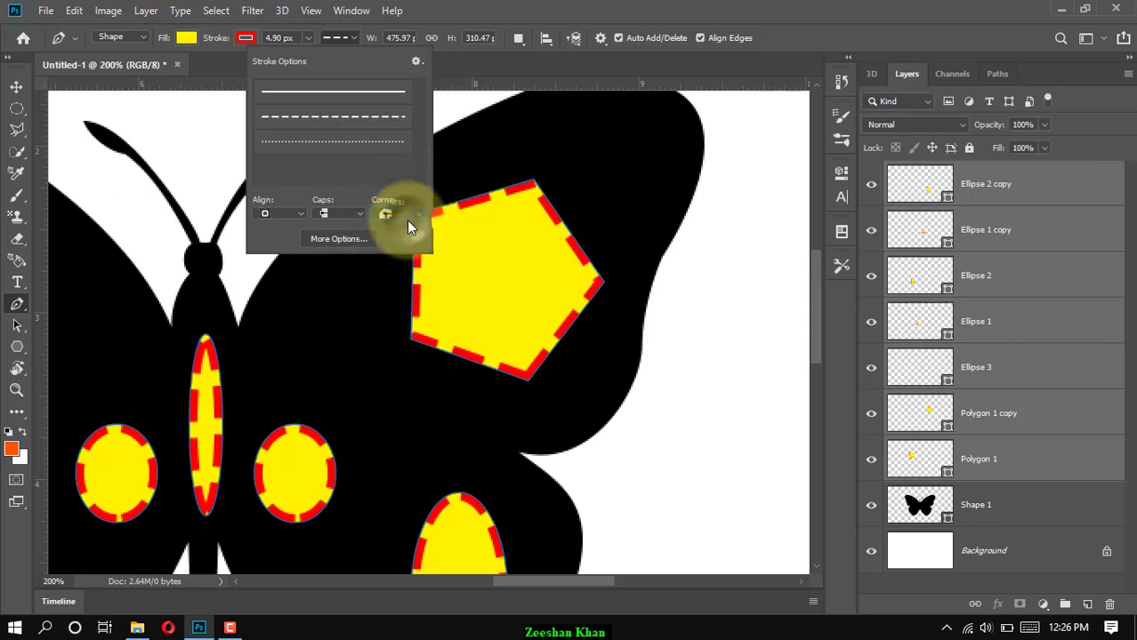
pyautogui.click(412, 215)
pyautogui.click(409, 244)
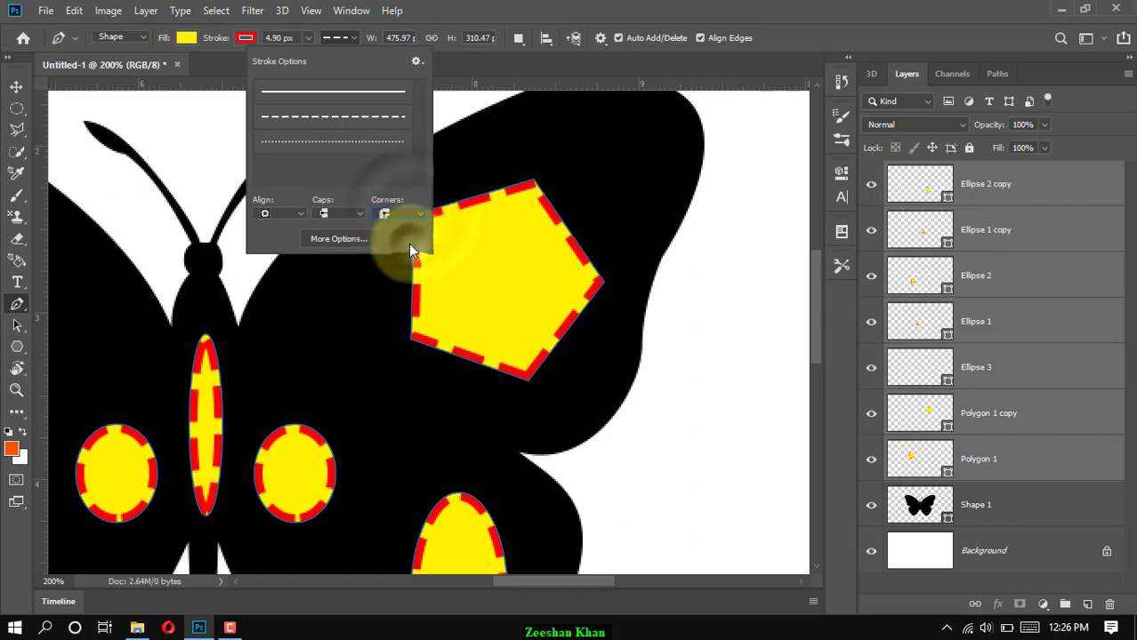
pyautogui.click(413, 214)
pyautogui.click(396, 227)
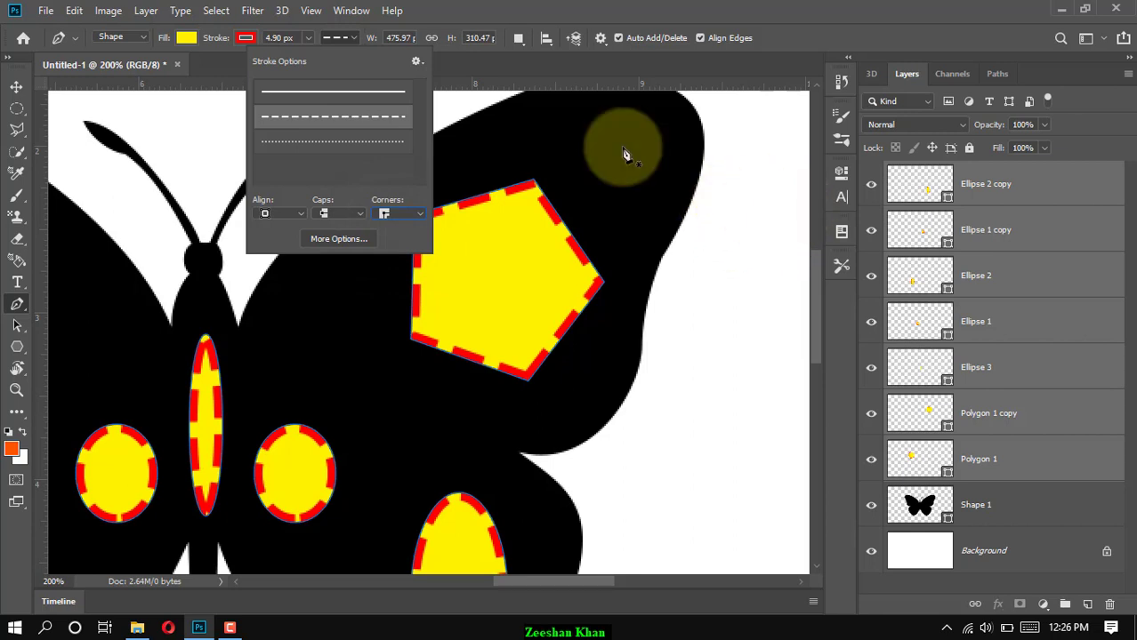
# Set the red strokes of the selected ellipses and polygons to the solid line style
pyautogui.click(356, 94)
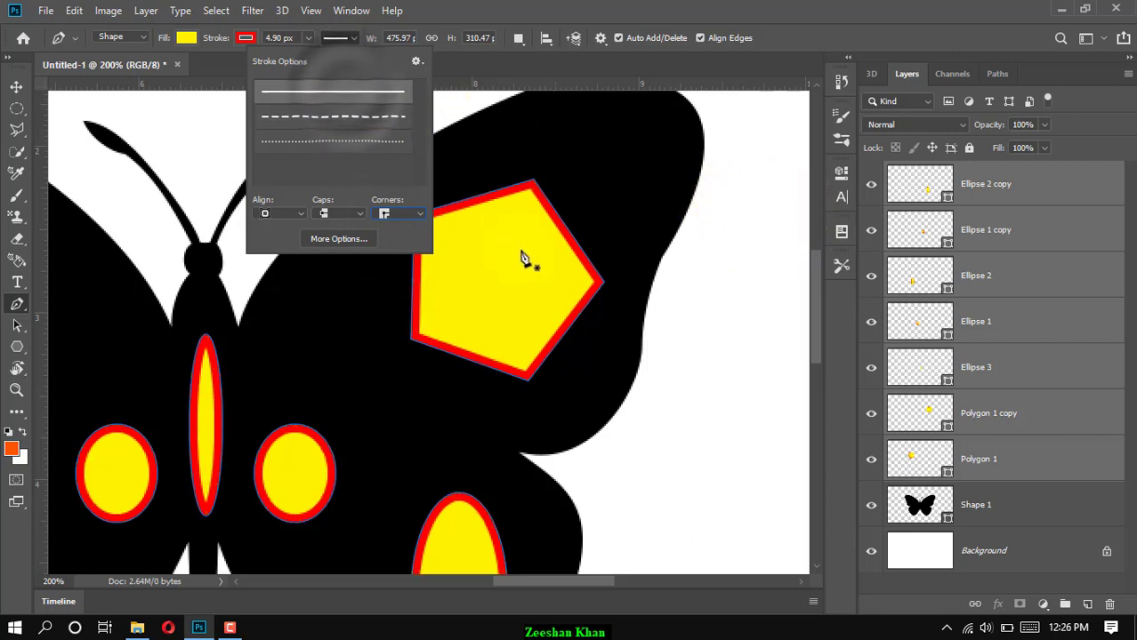
pyautogui.click(331, 265)
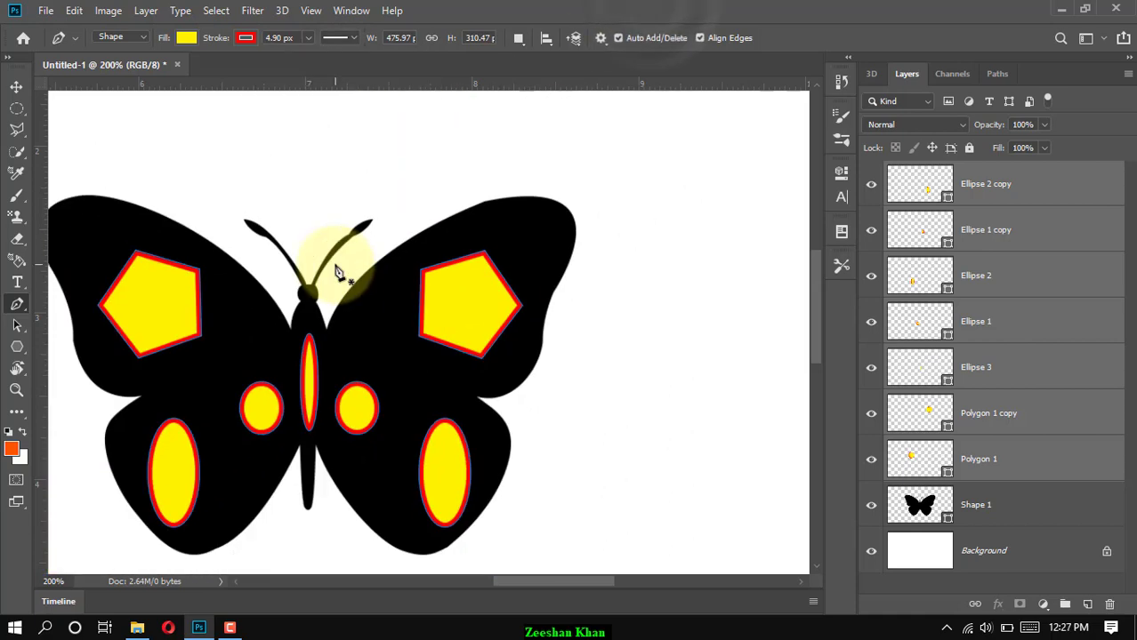
# Start a text line beneath the butterfly on a new layer above Ellipse 2 copy and set its colour to near-black #150b0b
pyautogui.hotkey('ctrl', '0')
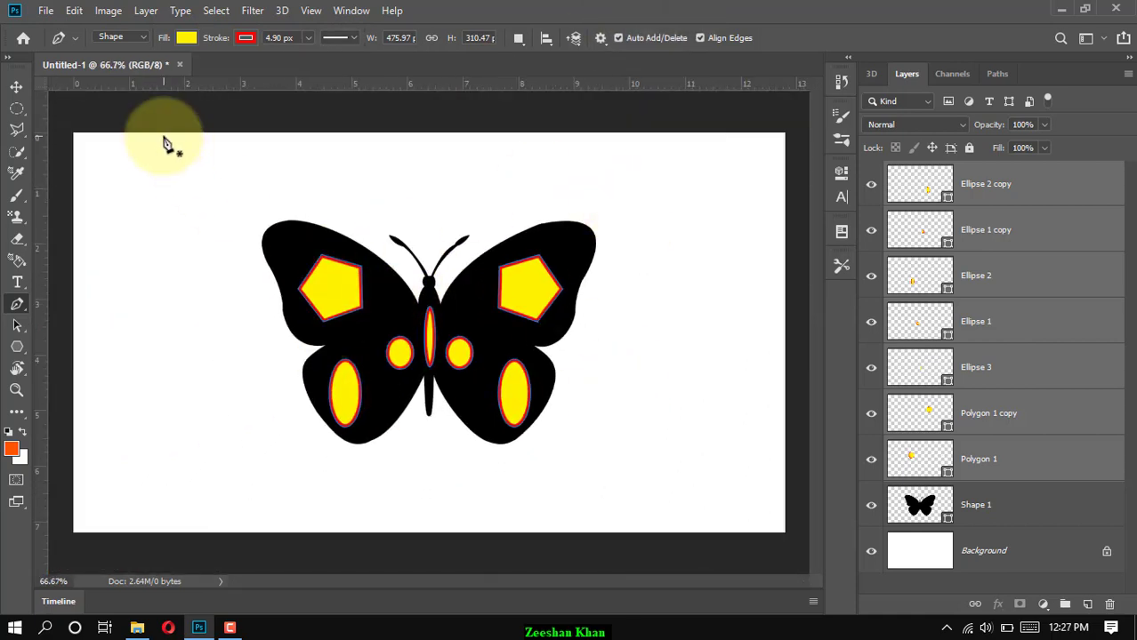
pyautogui.click(15, 285)
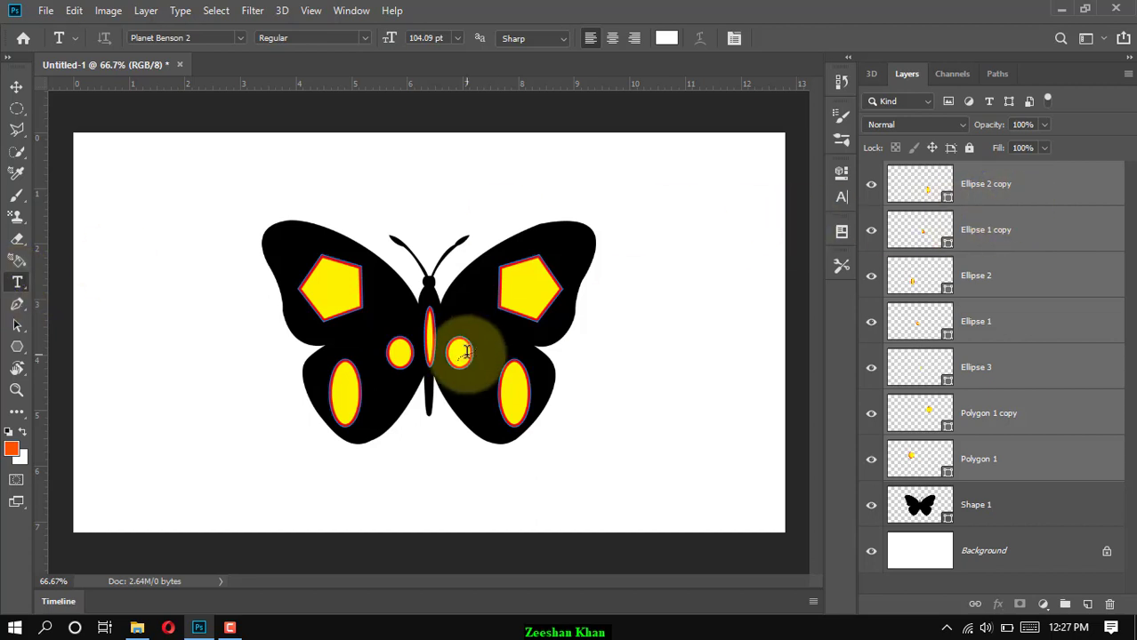
pyautogui.click(1027, 187)
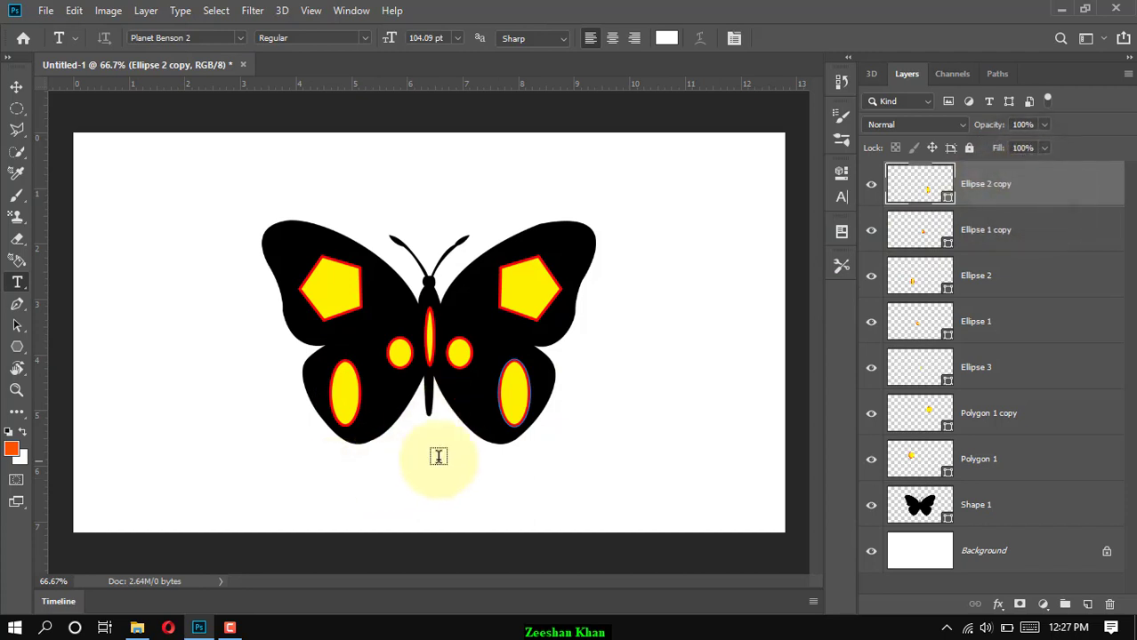
pyautogui.click(356, 466)
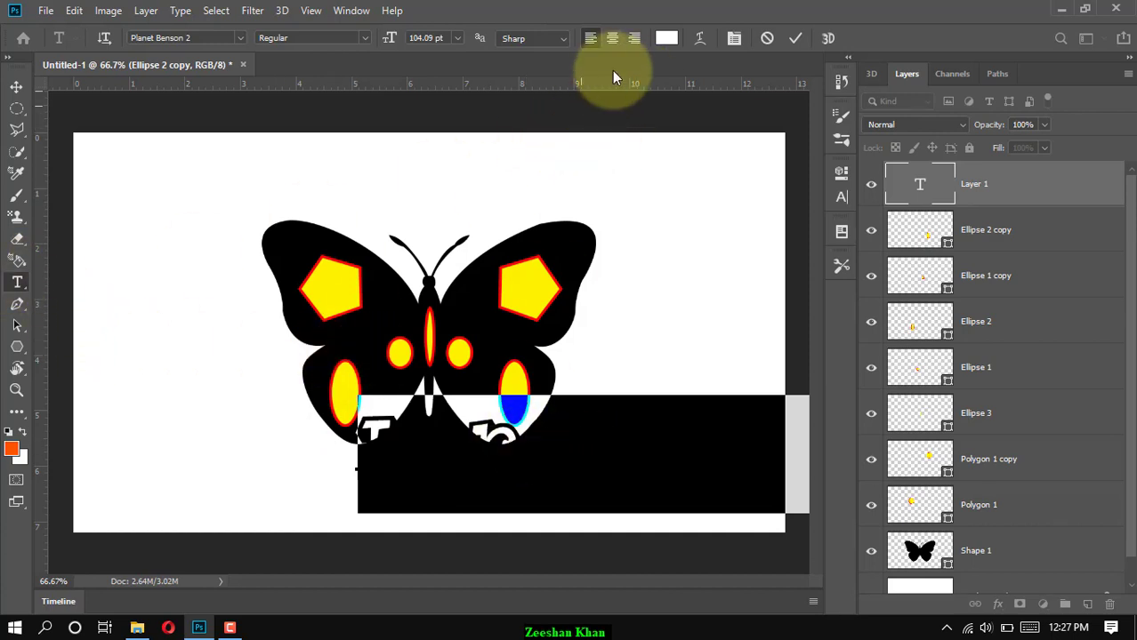
pyautogui.click(667, 39)
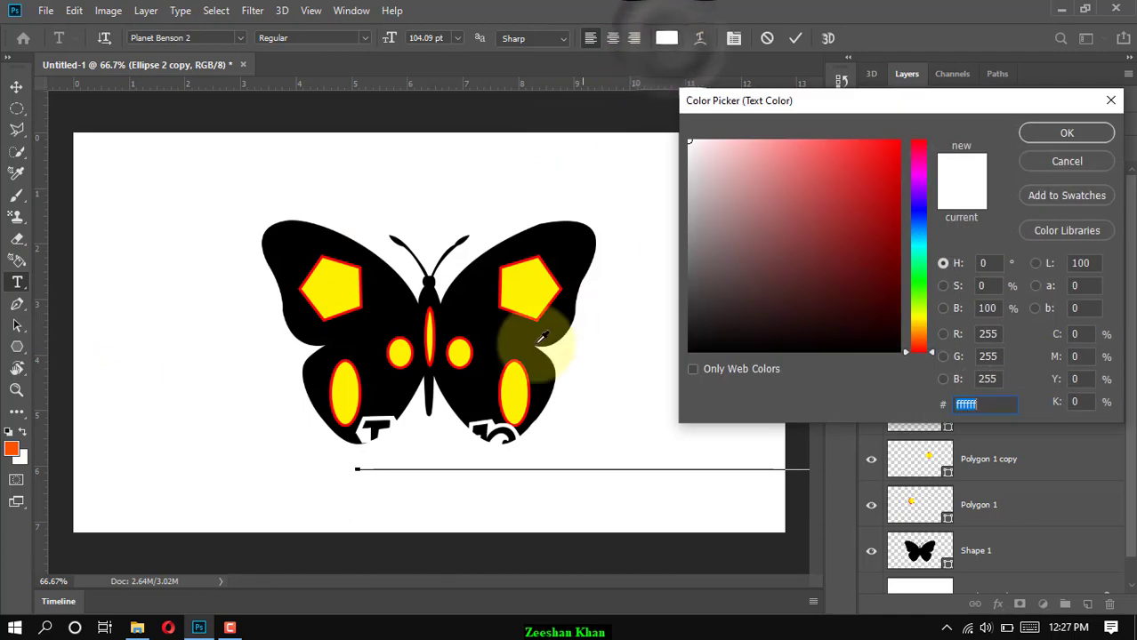
pyautogui.moveTo(768, 195); pyautogui.dragTo(890, 206)
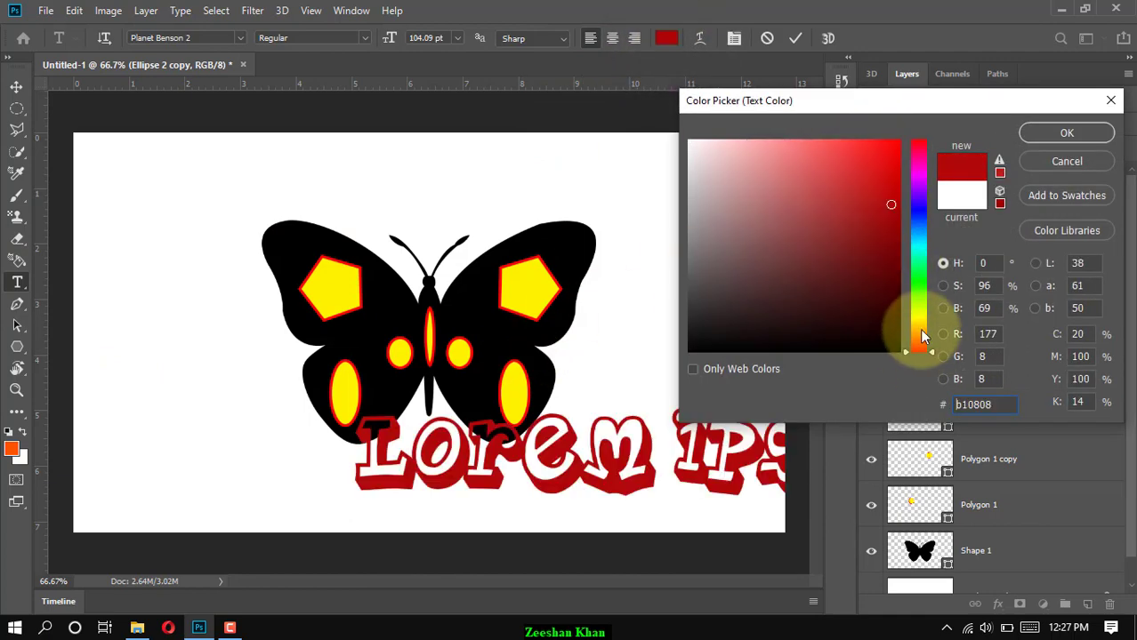
pyautogui.moveTo(829, 317); pyautogui.dragTo(785, 334)
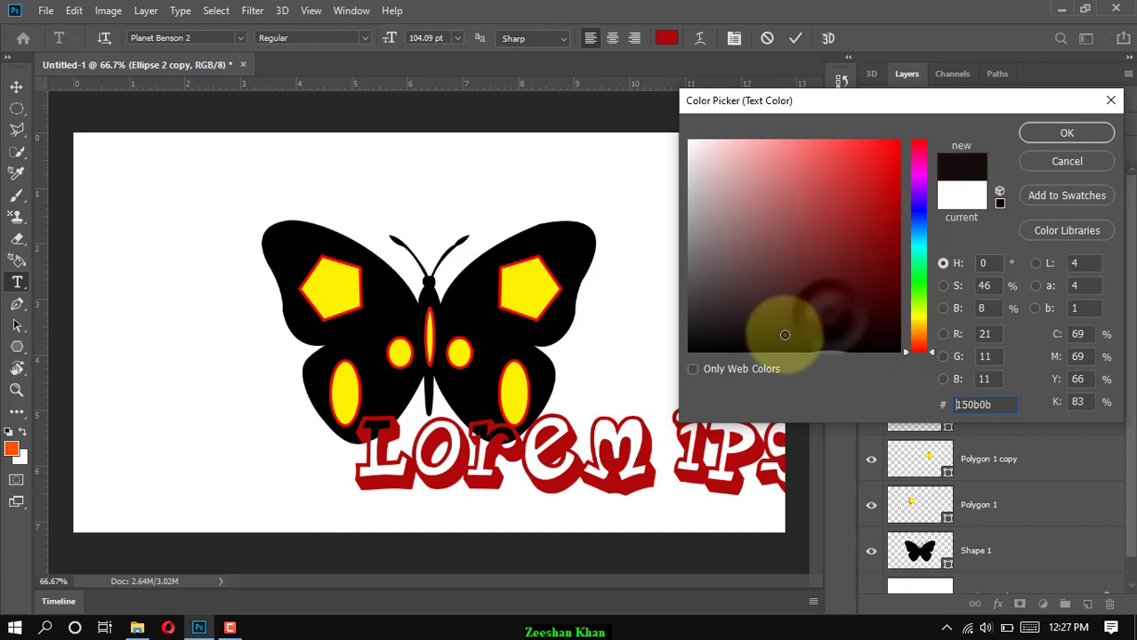
pyautogui.click(1058, 133)
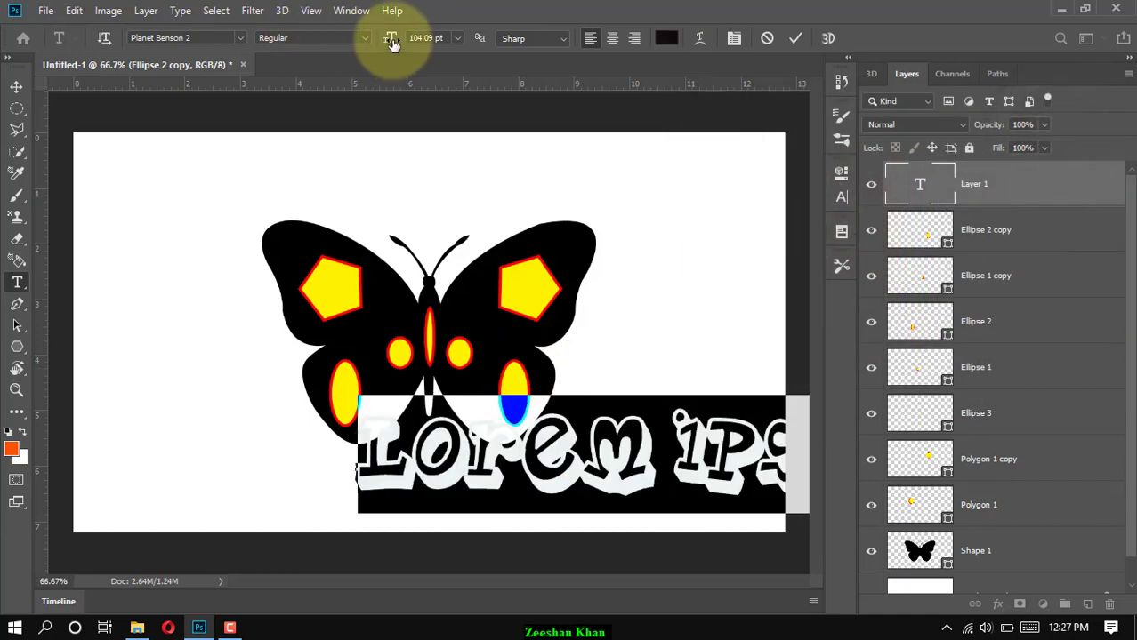
# Set the placeholder text to 27.09 pt in the AGRESSIVE Bold font
pyautogui.moveTo(393, 43); pyautogui.dragTo(329, 51)
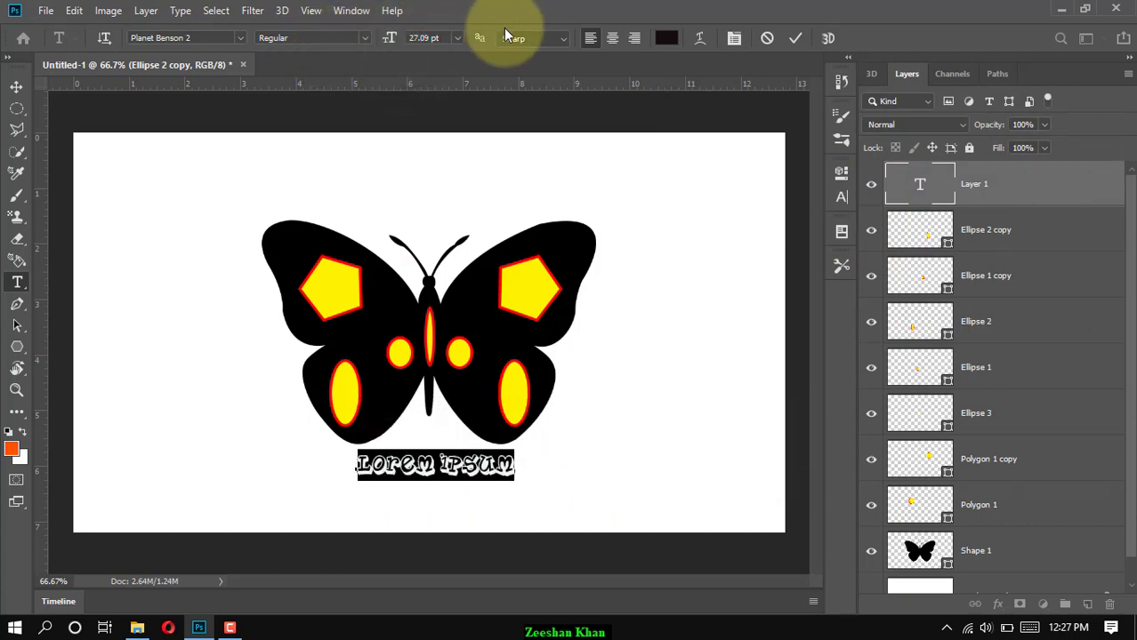
pyautogui.click(241, 37)
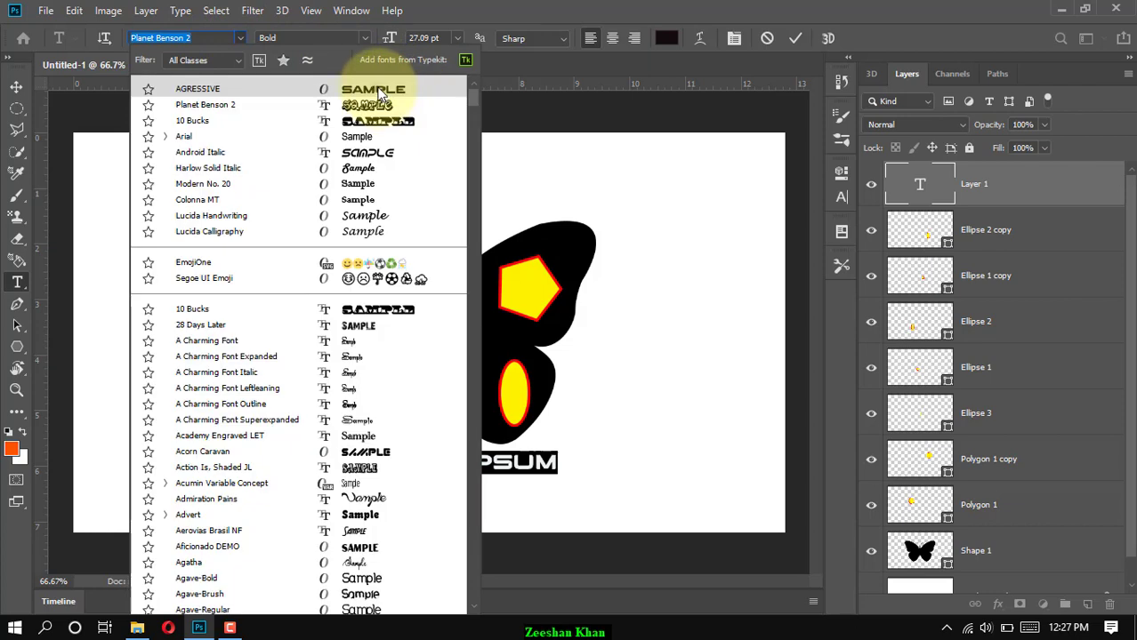
pyautogui.click(380, 91)
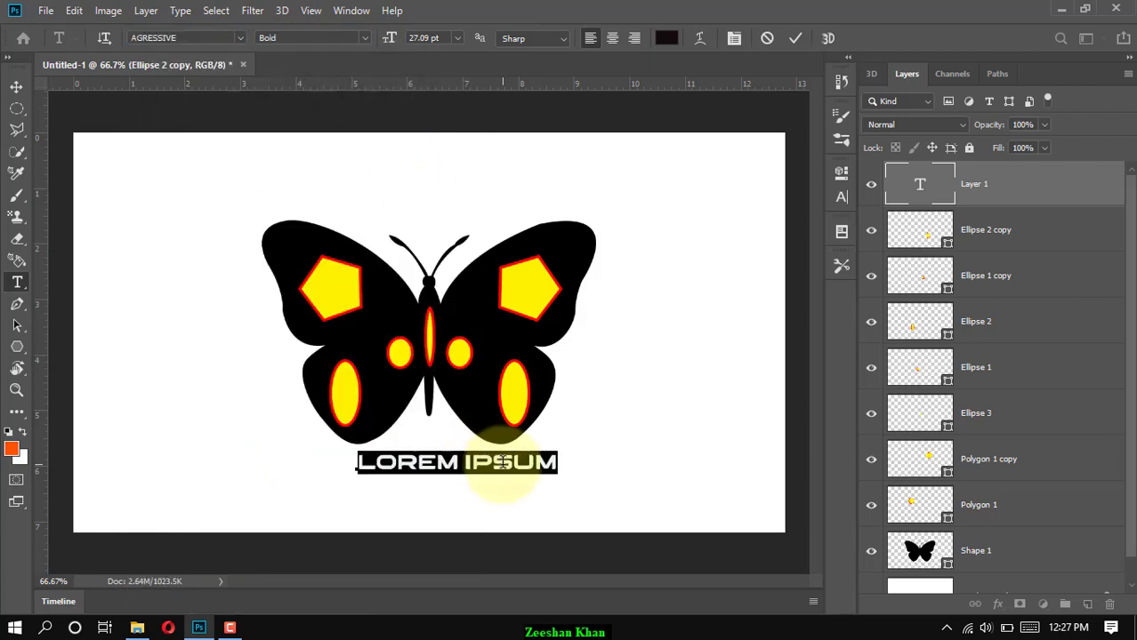
# Replace the placeholder text with "Butterfly" and shift it slightly left to centre it under the butterfly's body
pyautogui.write('BUTTERFLY')
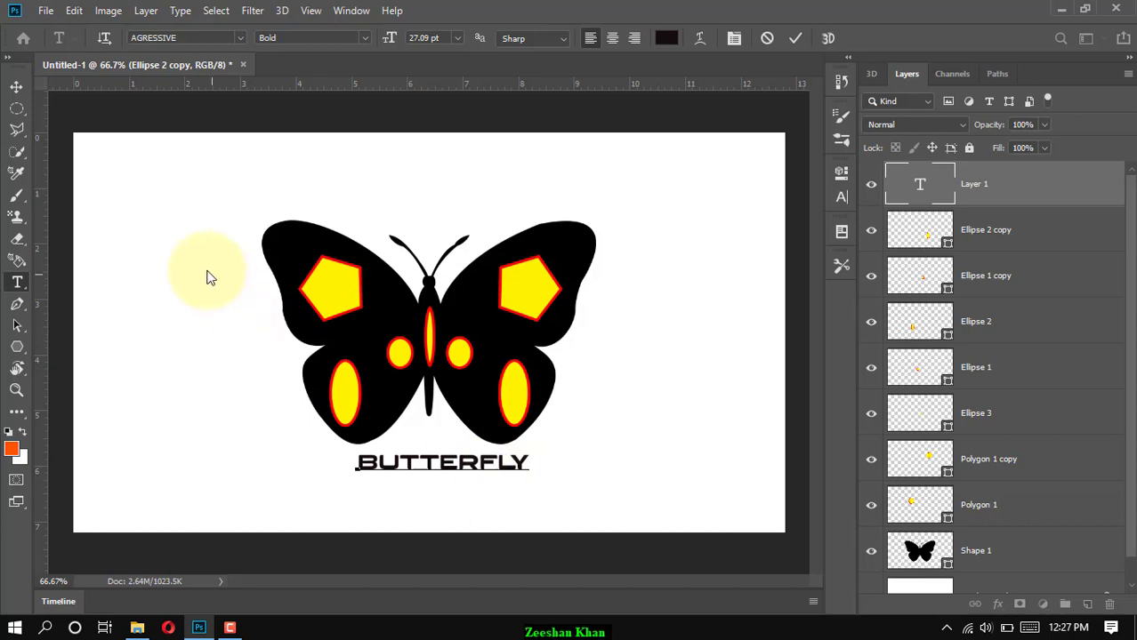
pyautogui.click(16, 87)
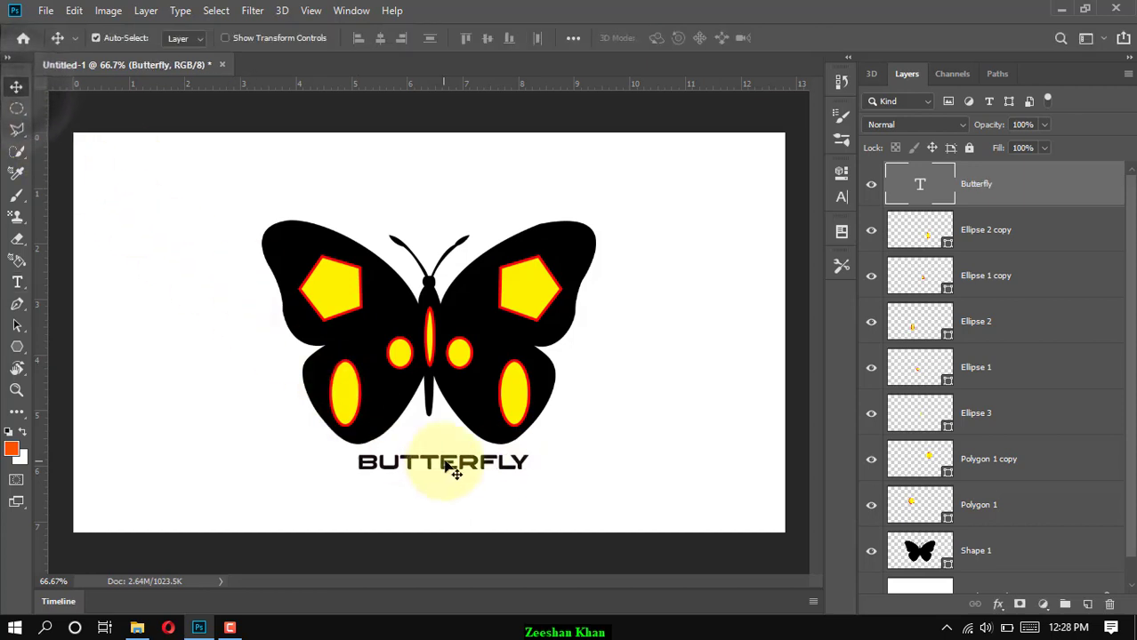
pyautogui.moveTo(455, 473); pyautogui.dragTo(439, 467)
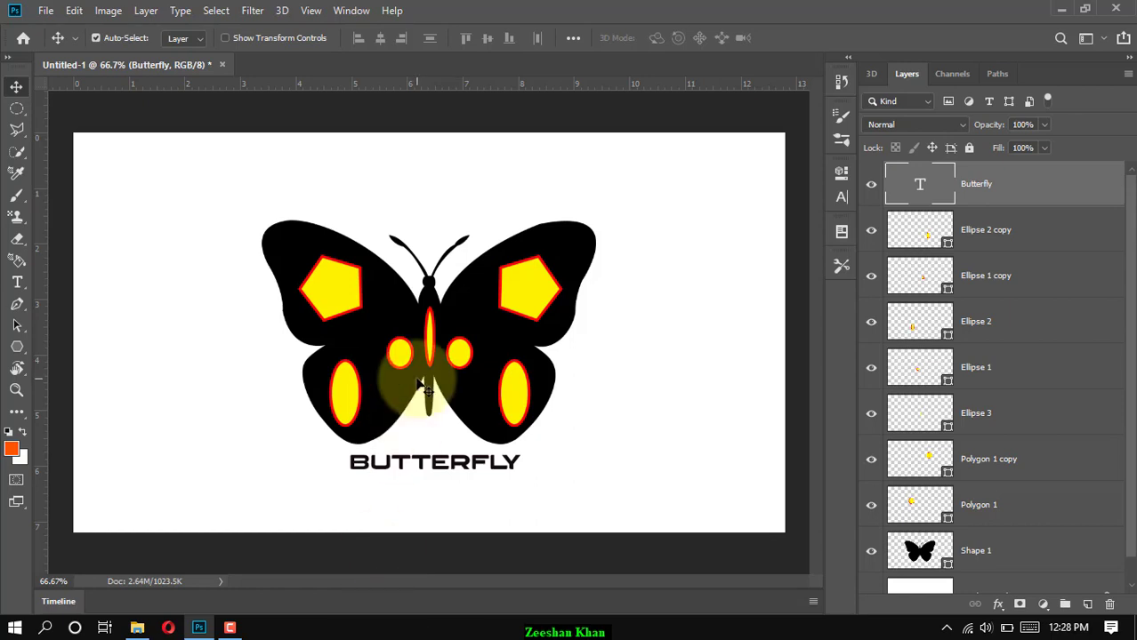
# Draw a perfect circle about 750 px in diameter around the butterfly with the Ellipse tool
pyautogui.click(15, 352)
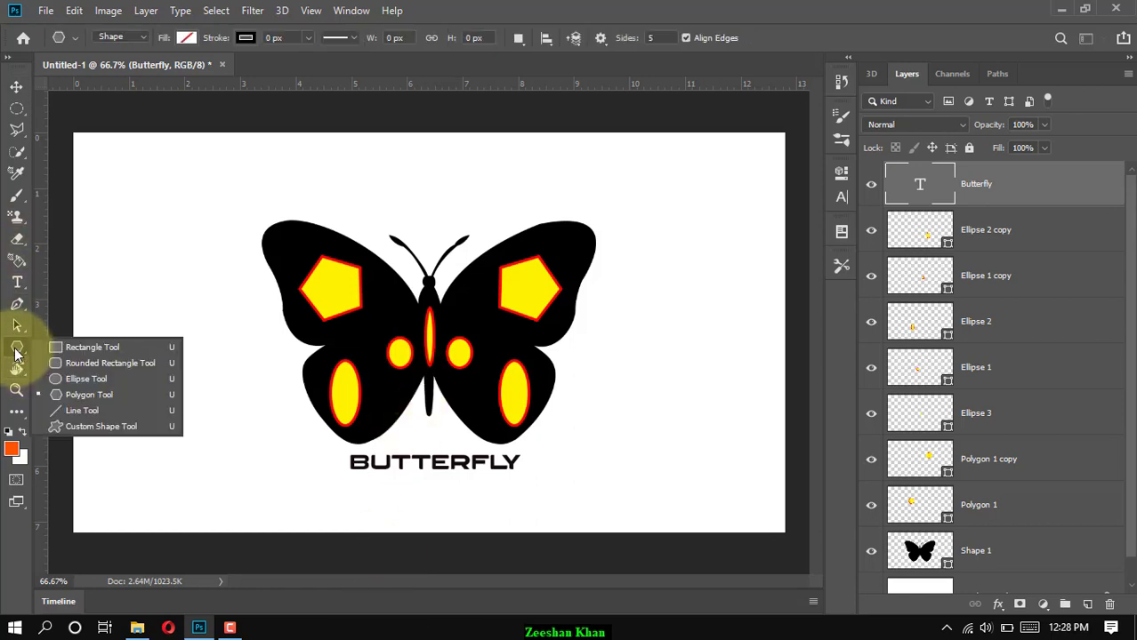
pyautogui.click(91, 378)
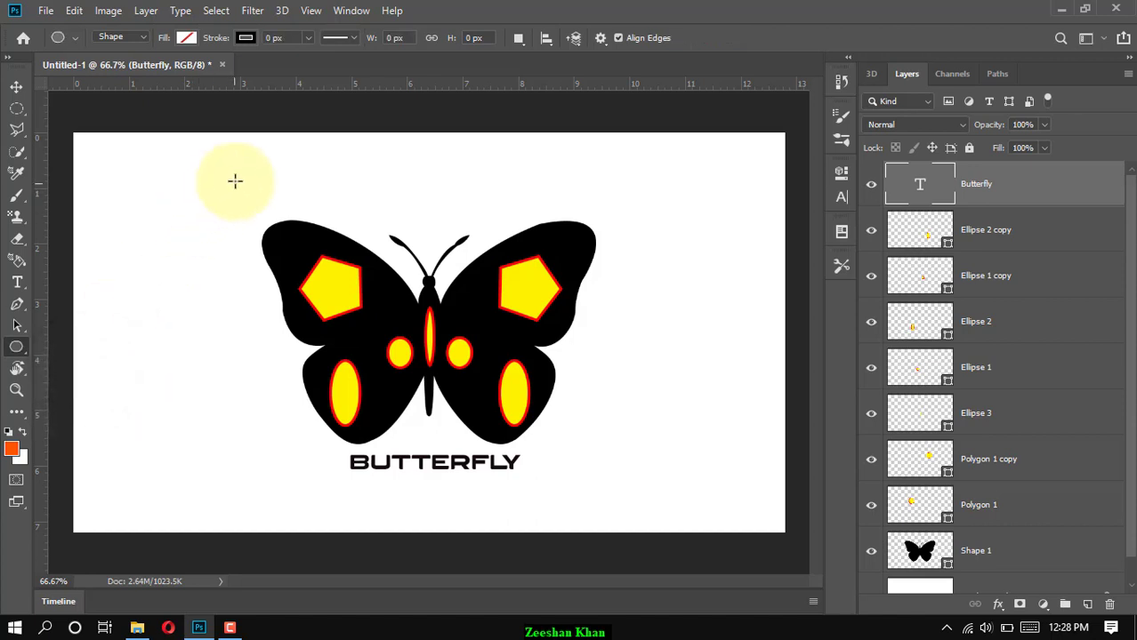
pyautogui.moveTo(235, 184); pyautogui.dragTo(772, 597)
pyautogui.press('shift')
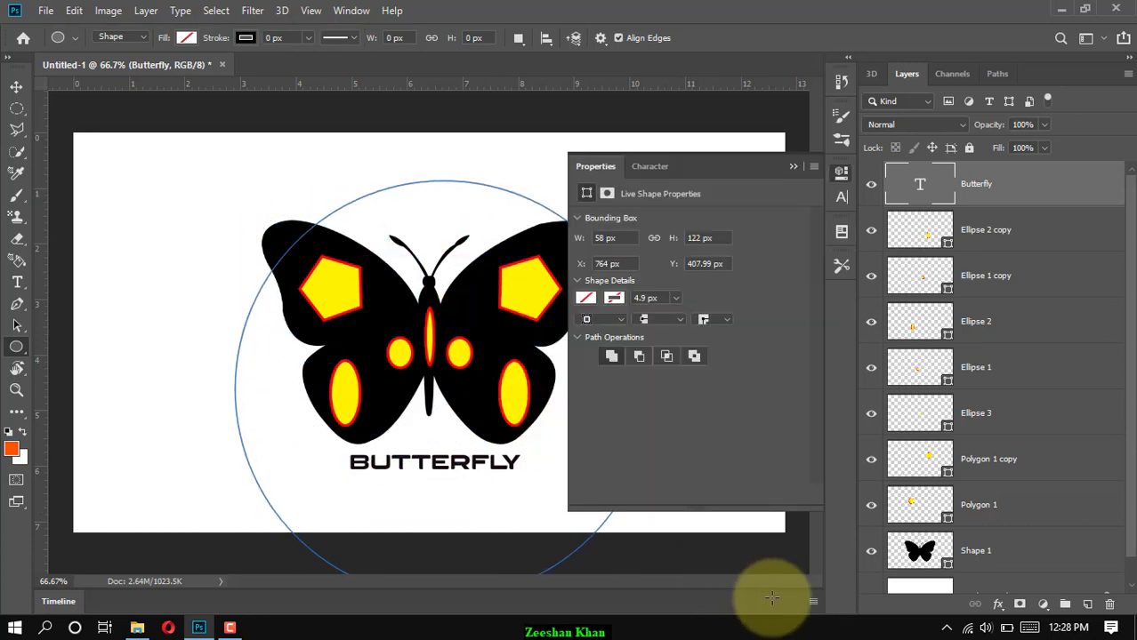
pyautogui.click(792, 167)
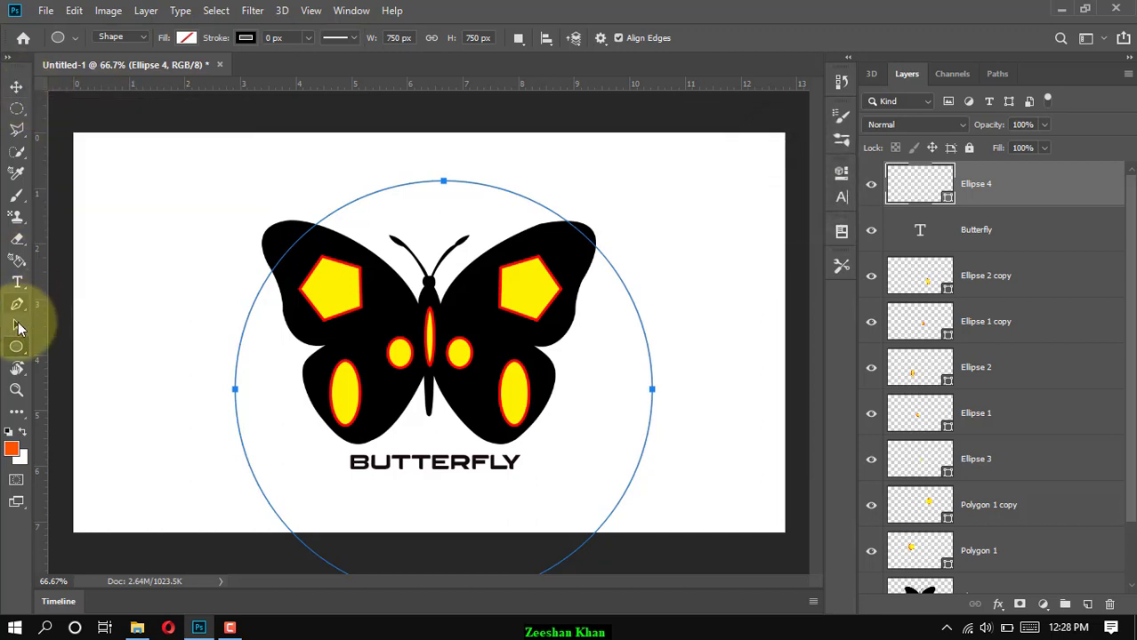
# Give the large circle a red stroke 20.16 px wide
pyautogui.click(16, 87)
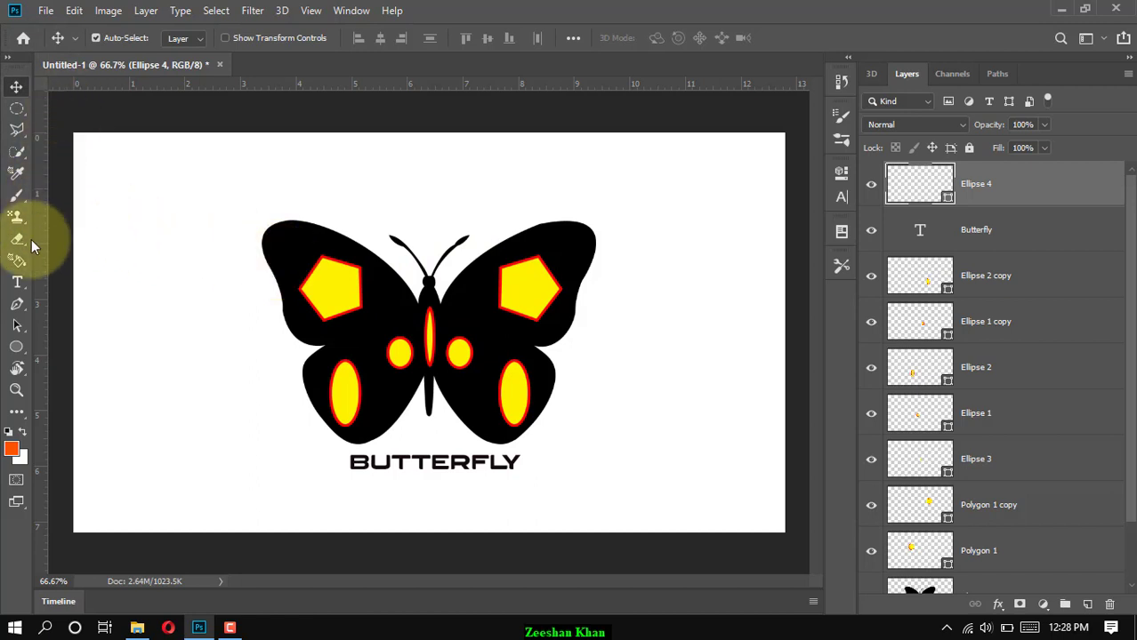
pyautogui.click(16, 304)
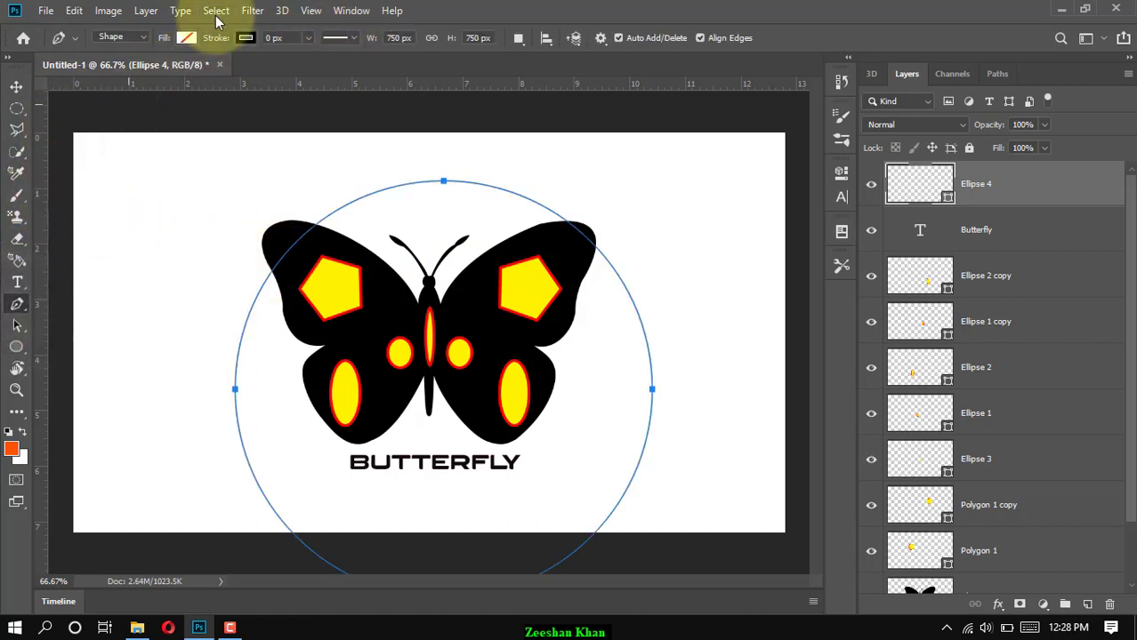
pyautogui.click(186, 38)
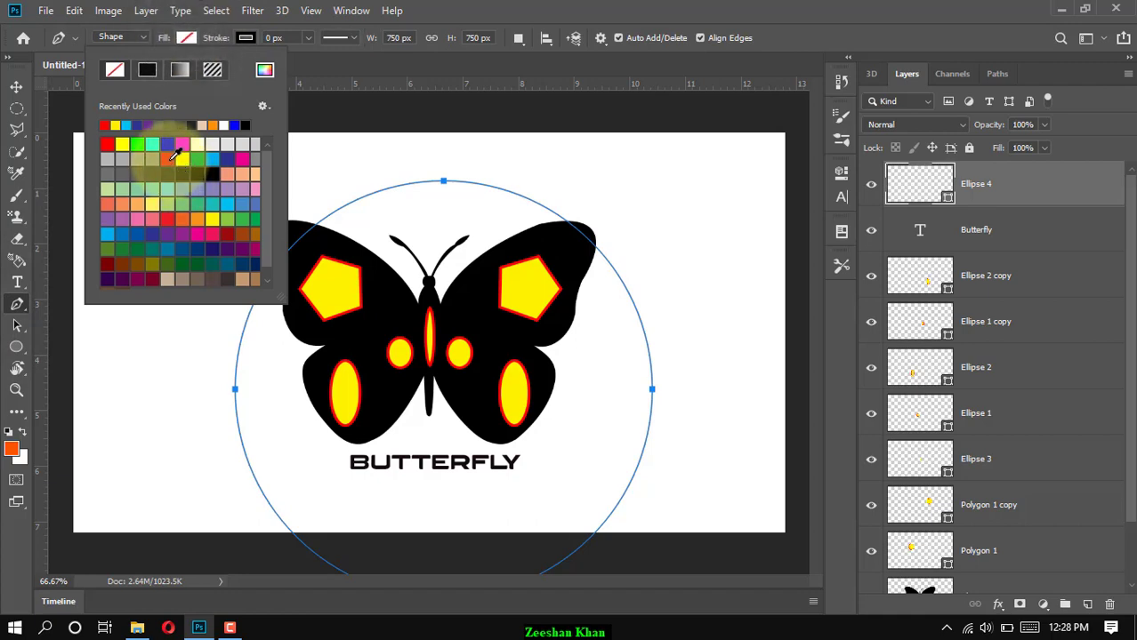
pyautogui.click(247, 37)
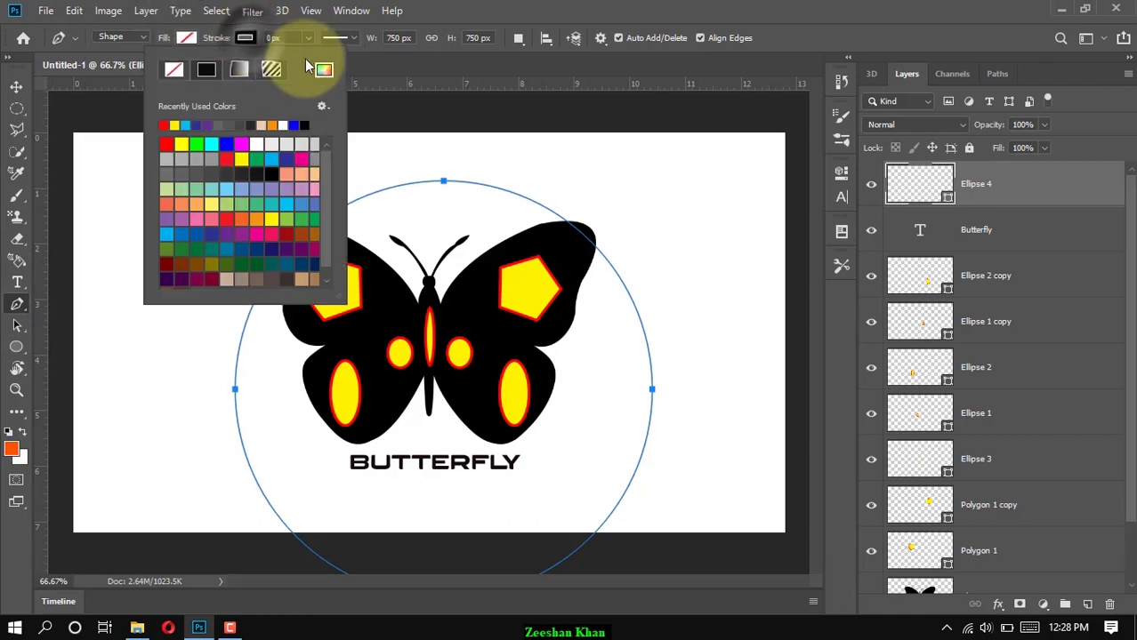
pyautogui.click(166, 144)
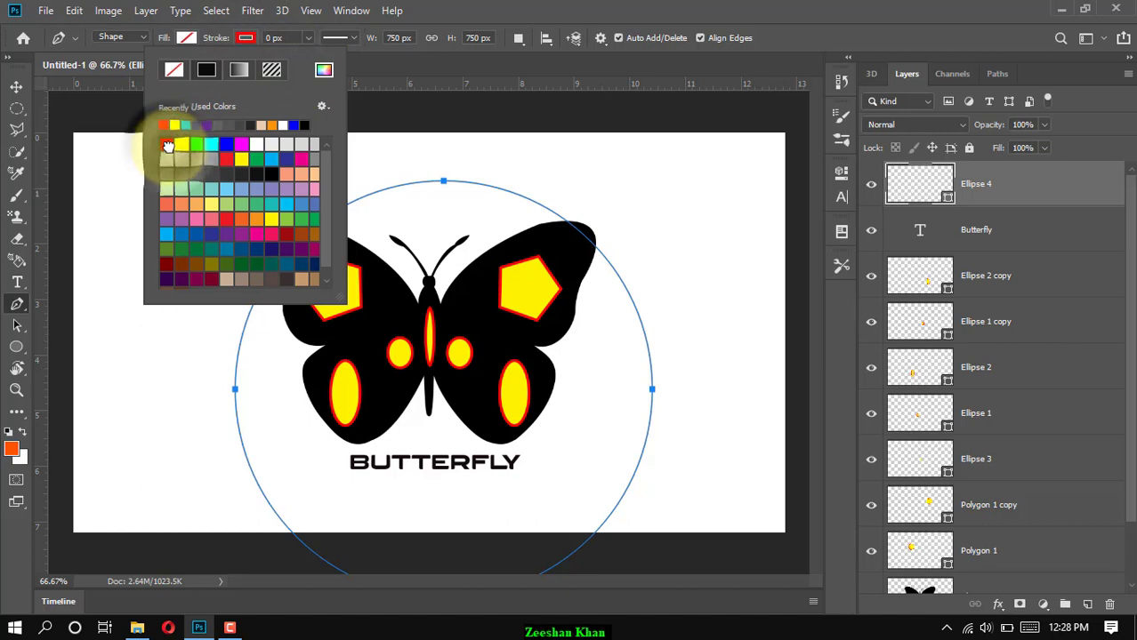
pyautogui.click(308, 37)
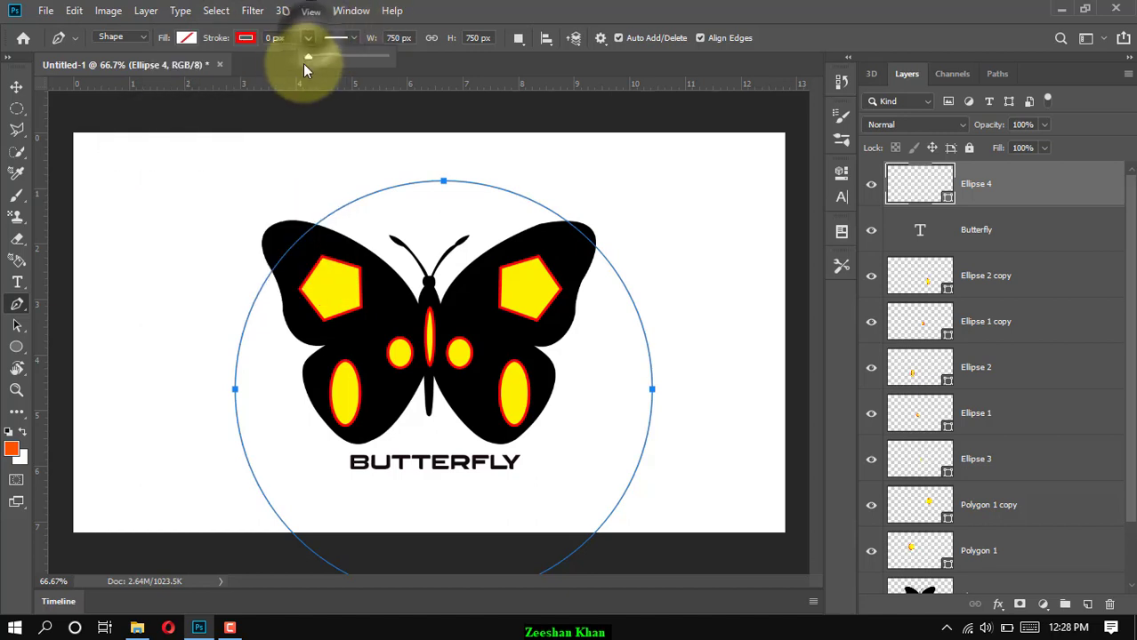
pyautogui.moveTo(302, 62); pyautogui.dragTo(338, 61)
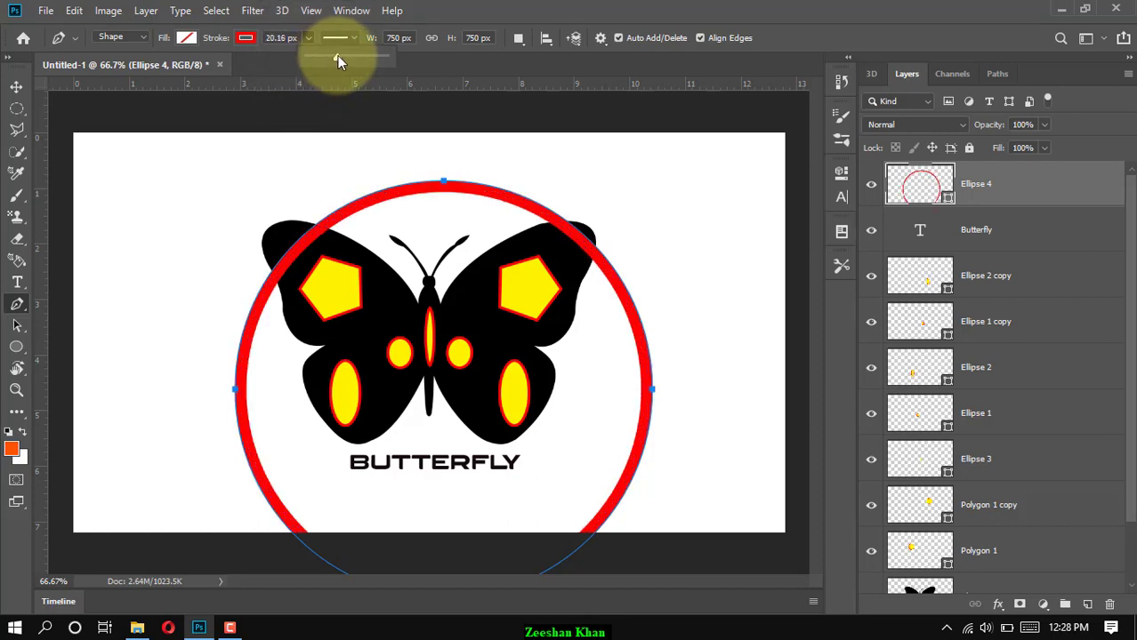
# Move the red circle up and left so it is vertically centred on the canvas and encloses the butterfly
pyautogui.click(18, 87)
pyautogui.moveTo(559, 211); pyautogui.dragTo(521, 151)
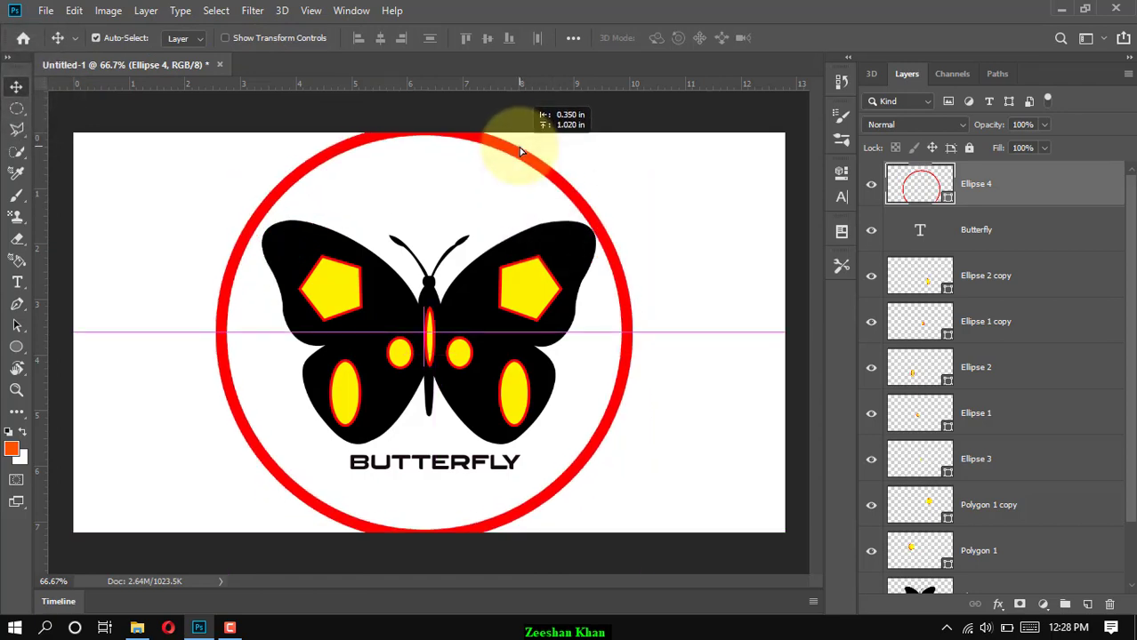
pyautogui.moveTo(521, 151); pyautogui.dragTo(521, 151)
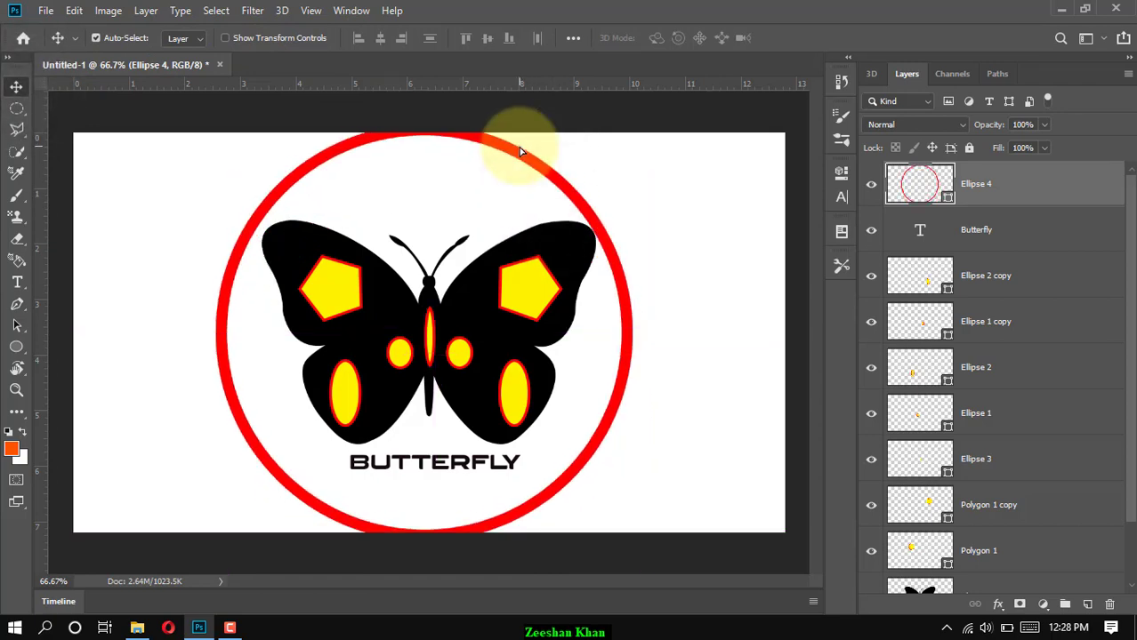
# Transform the red circle into a wide oval frame around the butterfly and its text, at 106.40% width and 87.20% height
pyautogui.hotkey('ctrl', 't')
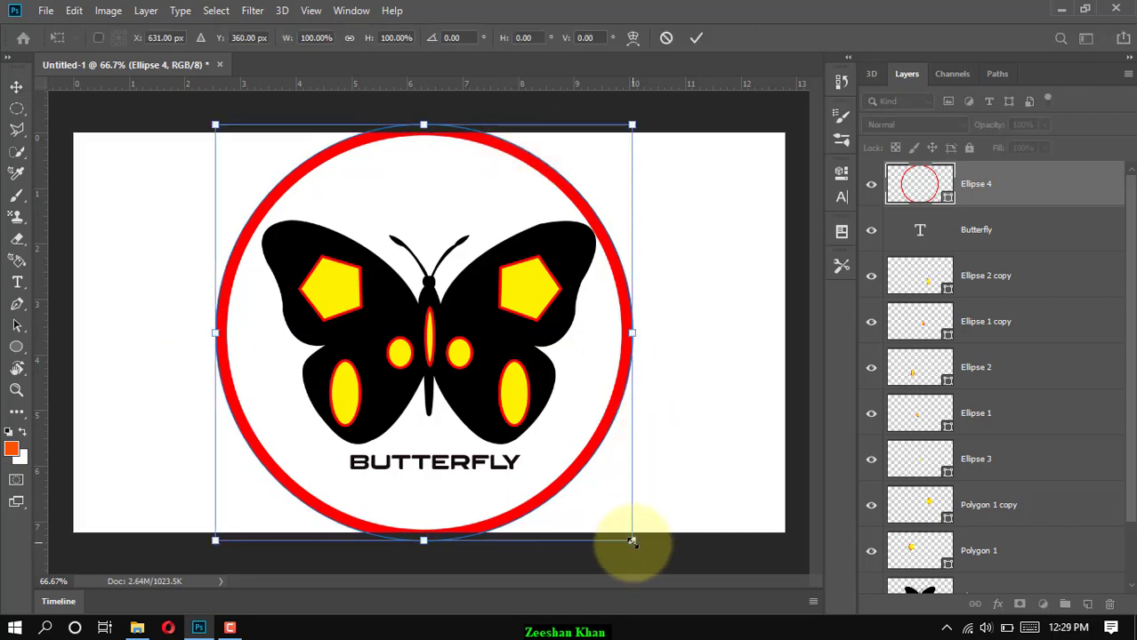
pyautogui.moveTo(631, 541)
pyautogui.mouseDown()
pyautogui.moveTo(612, 518)
pyautogui.moveTo(619, 525)
pyautogui.mouseUp()
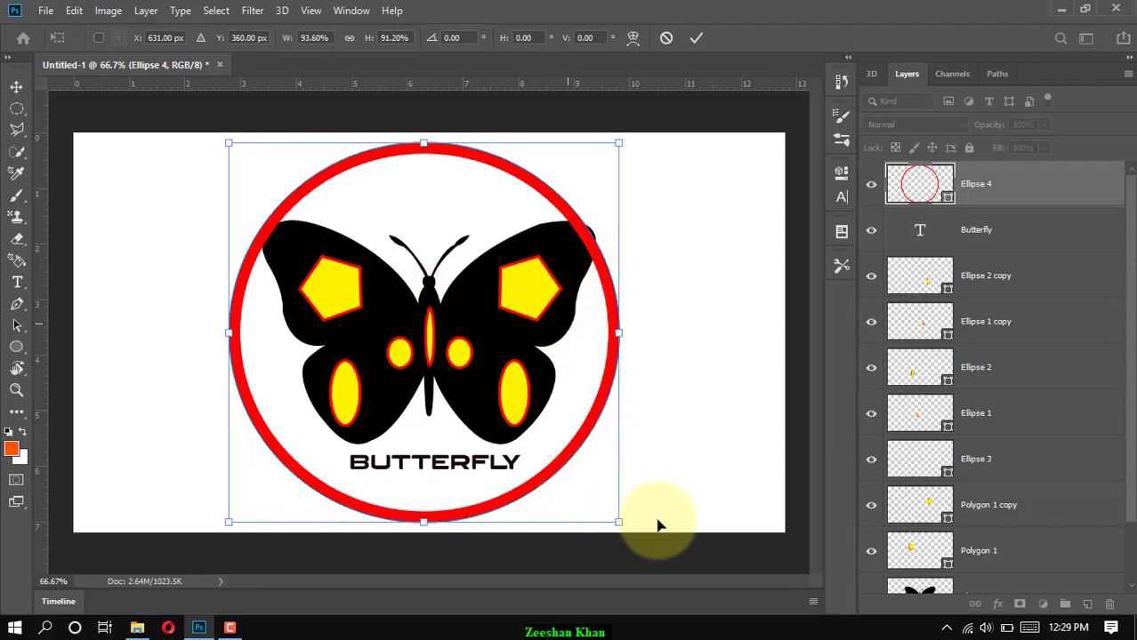
pyautogui.moveTo(618, 523); pyautogui.dragTo(644, 531)
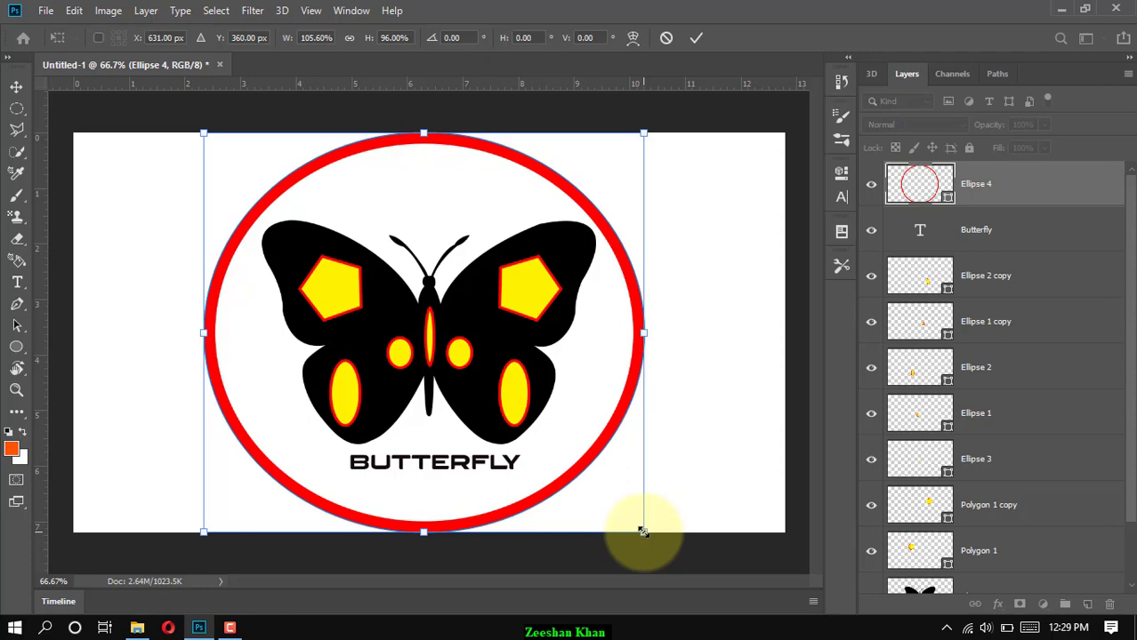
pyautogui.moveTo(644, 529); pyautogui.dragTo(646, 508)
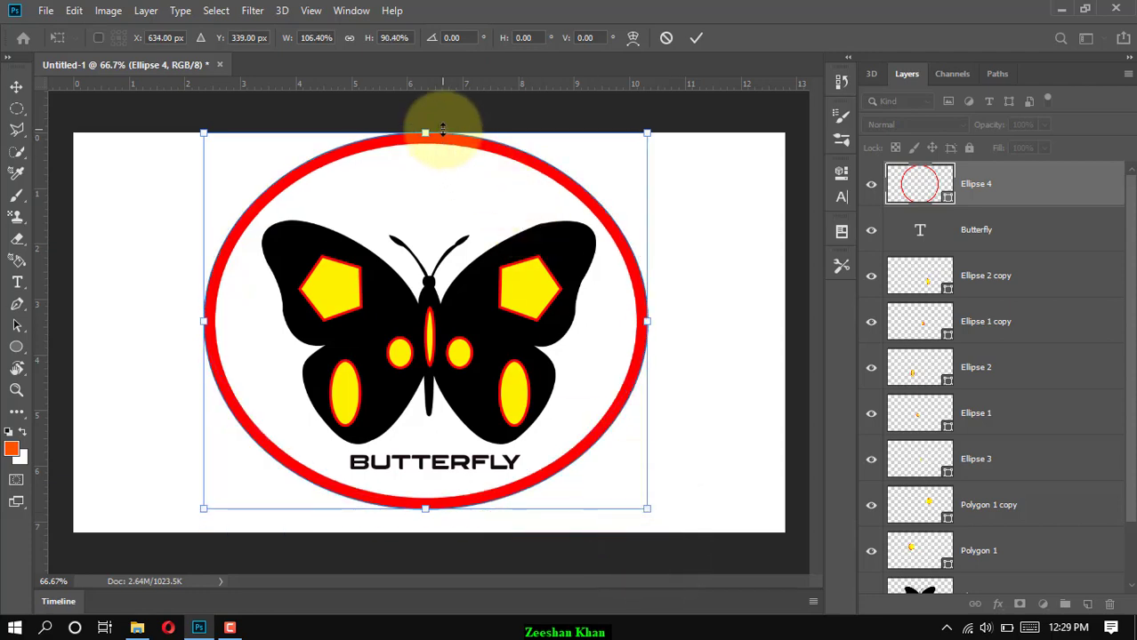
pyautogui.moveTo(442, 129); pyautogui.dragTo(442, 143)
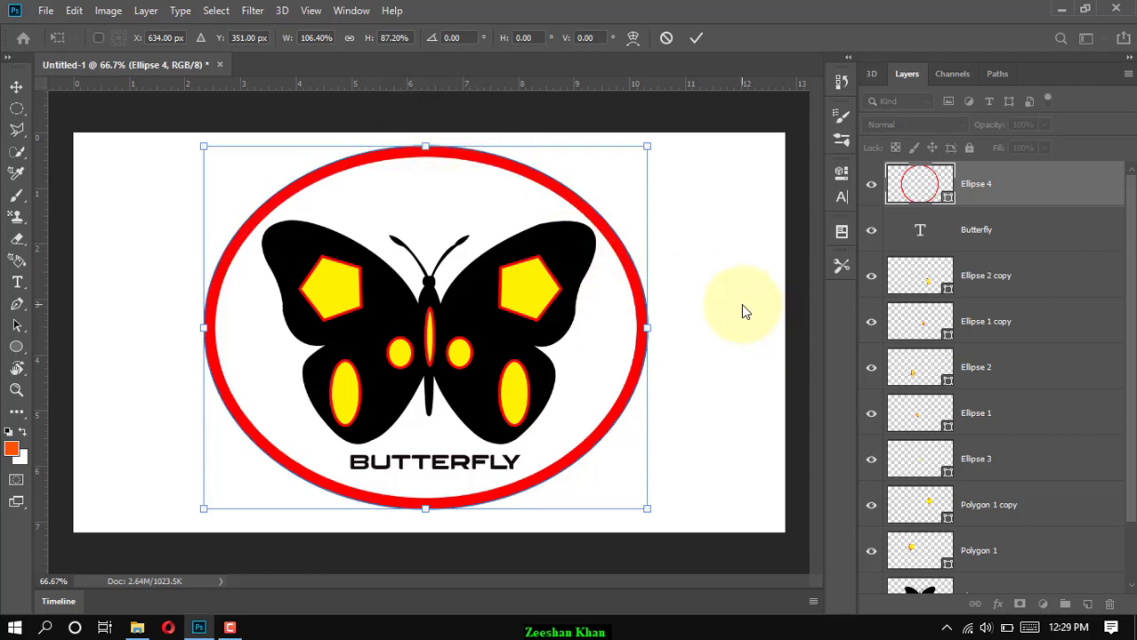
pyautogui.press('Return')
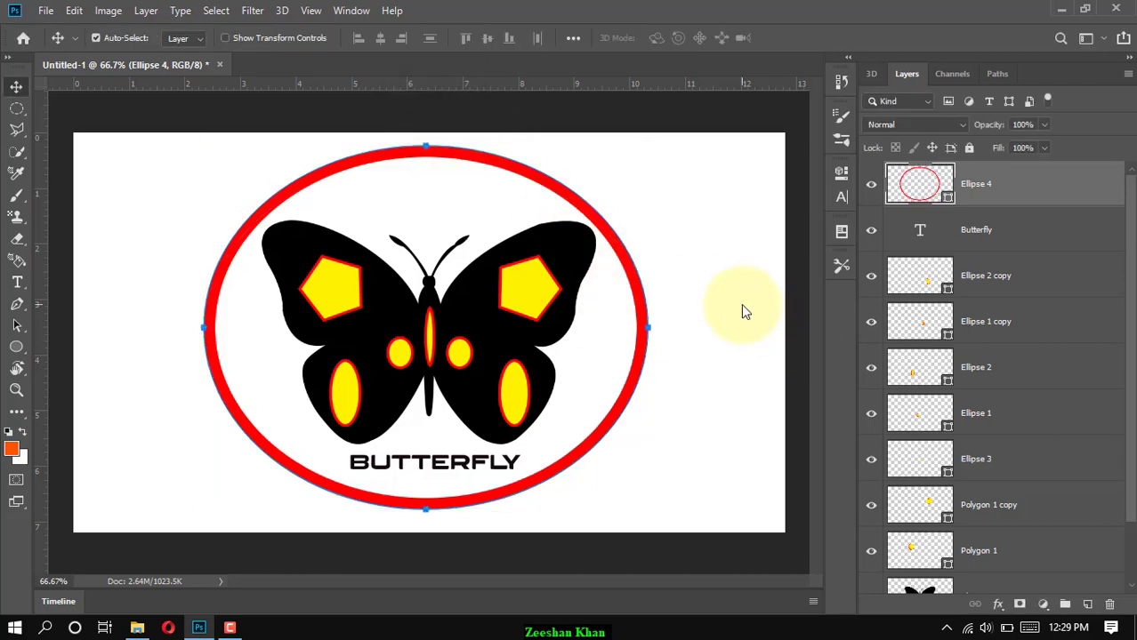